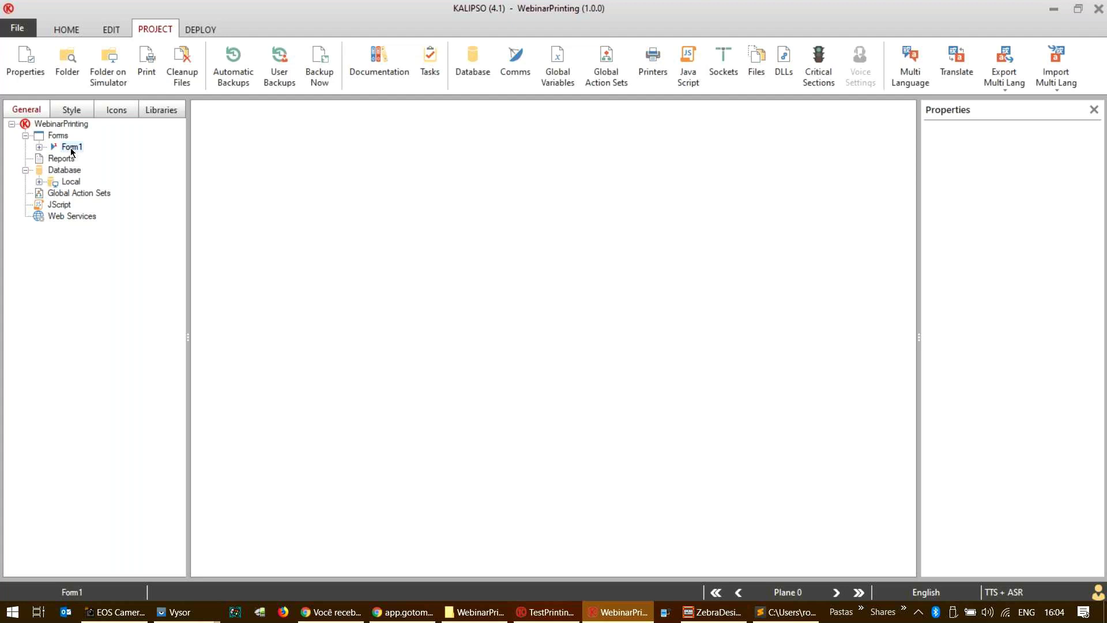
left_click(64, 29)
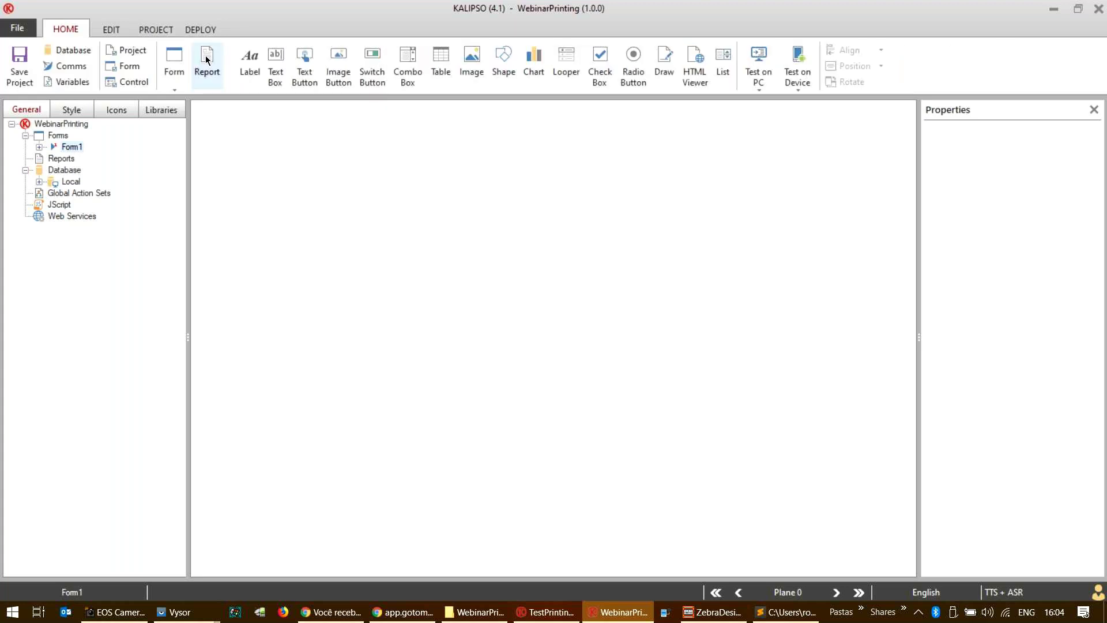
double_click(440, 9)
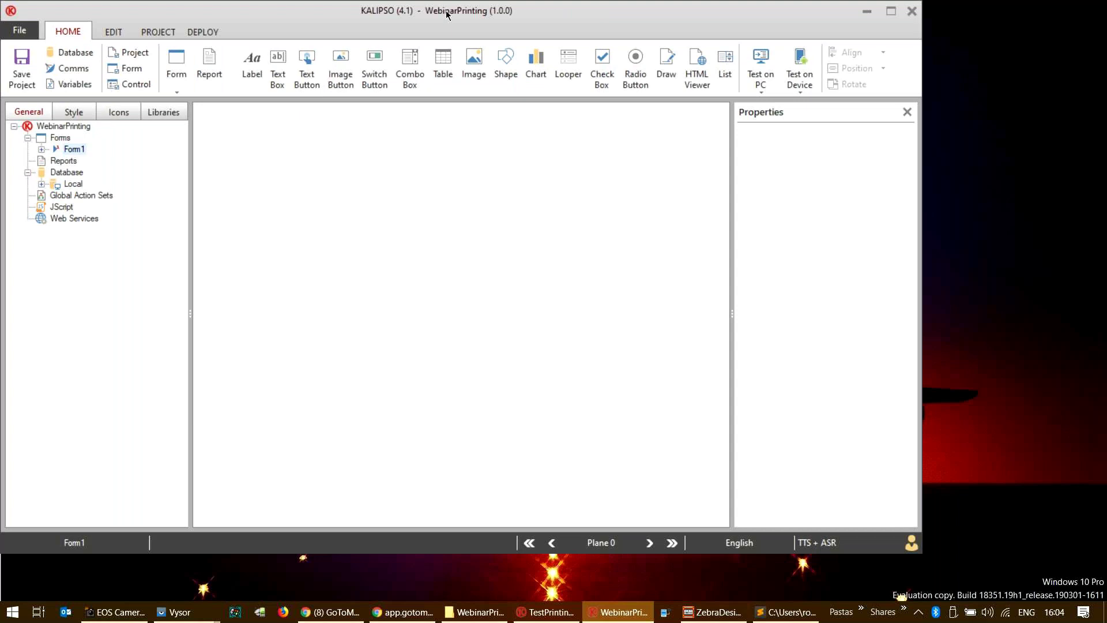
double_click(447, 13)
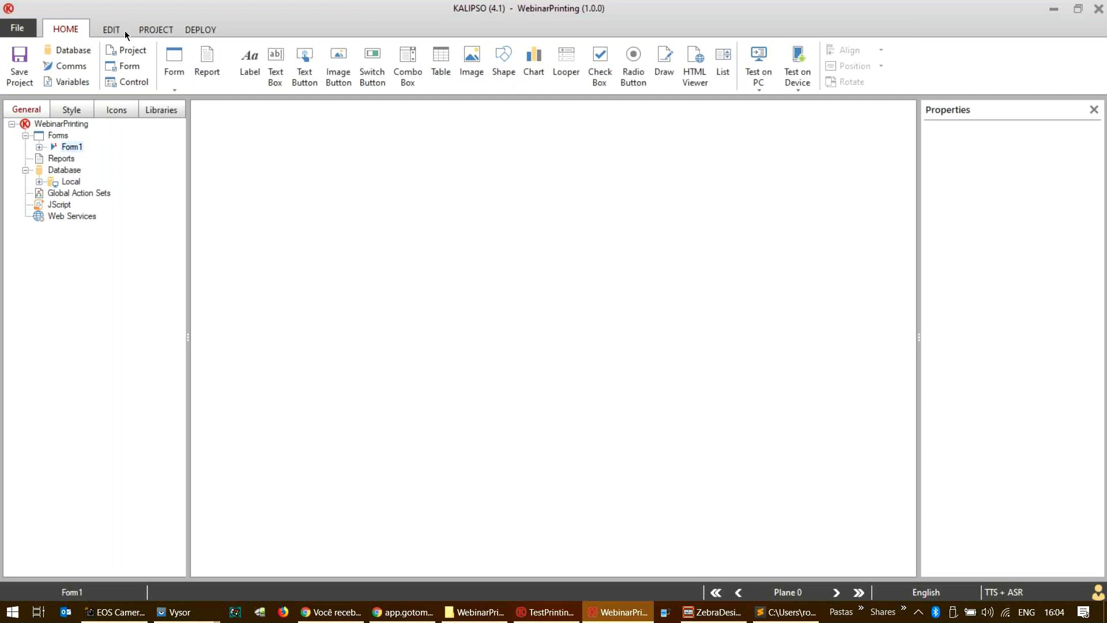
- Open the project's Files To Send folder and examine the book list in Books.xlsx, leaving the workbook minimized
left_click(157, 30)
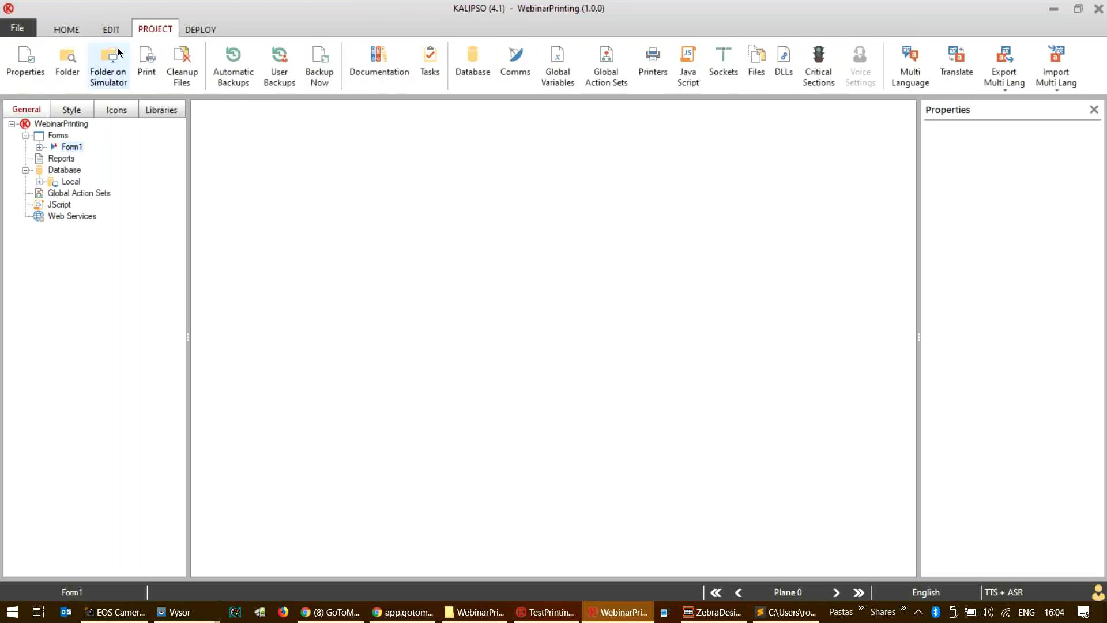
left_click(97, 65)
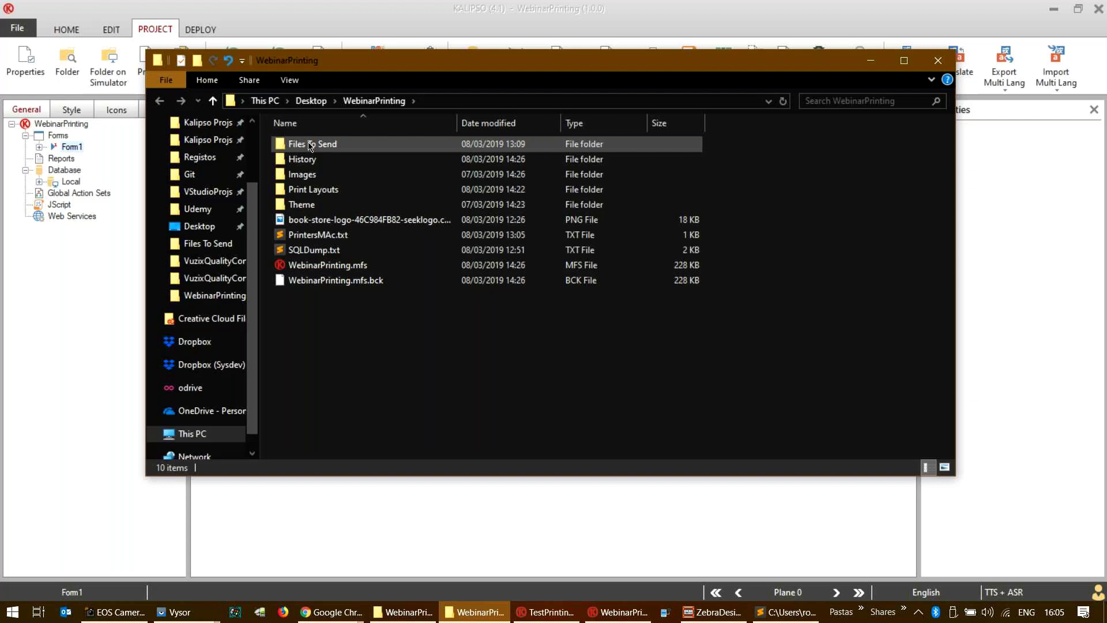
left_click(311, 145)
double_click(312, 145)
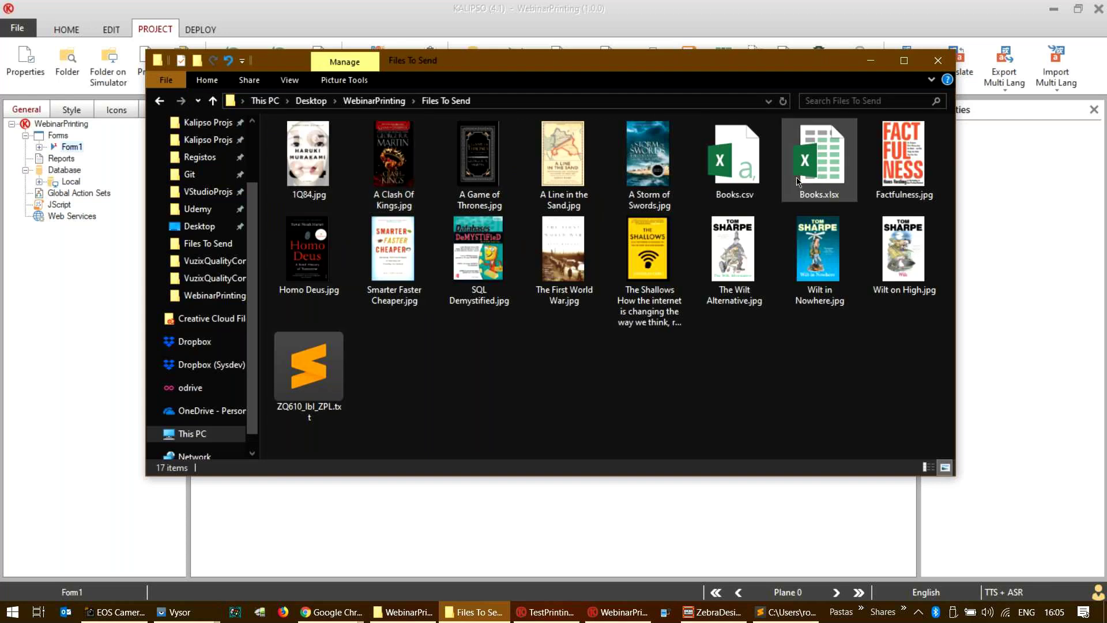
left_click(818, 160)
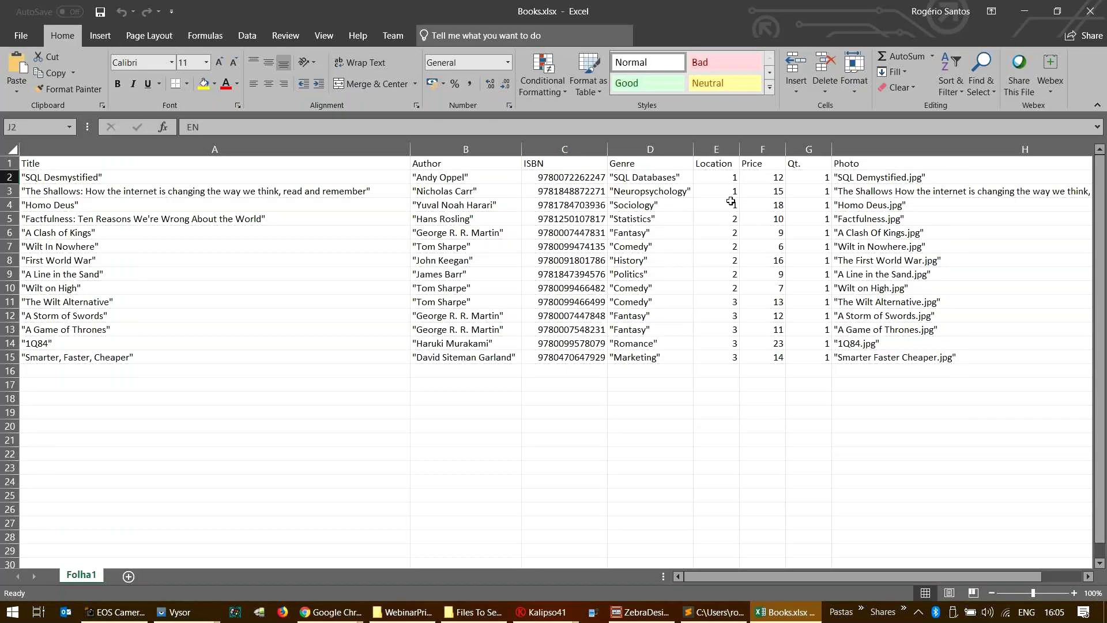
left_click(1024, 16)
left_click(729, 157)
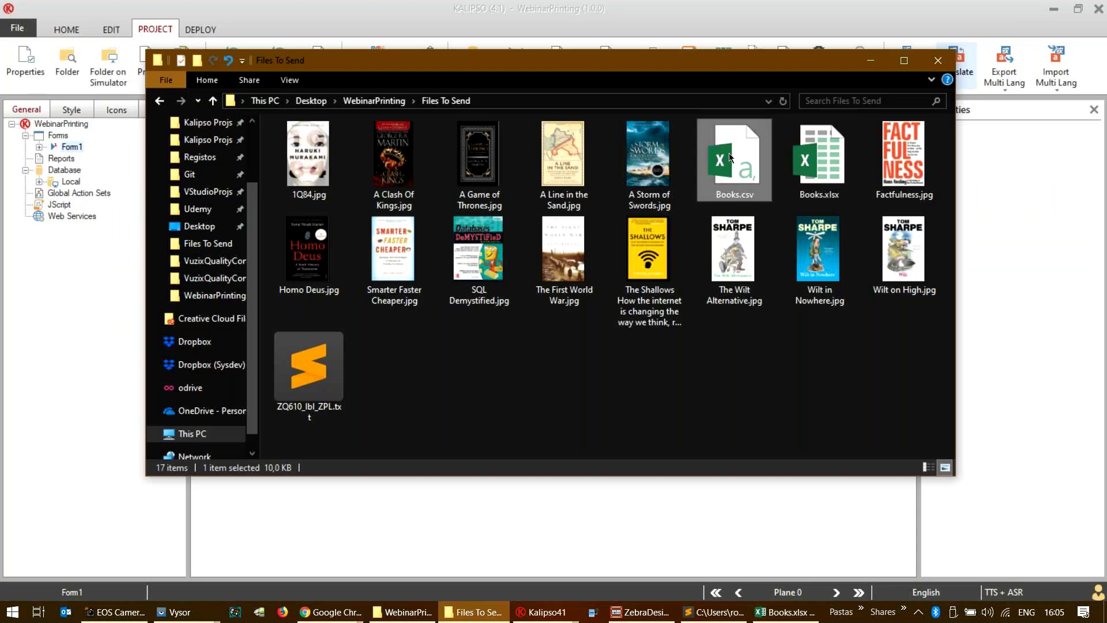
left_click(821, 148)
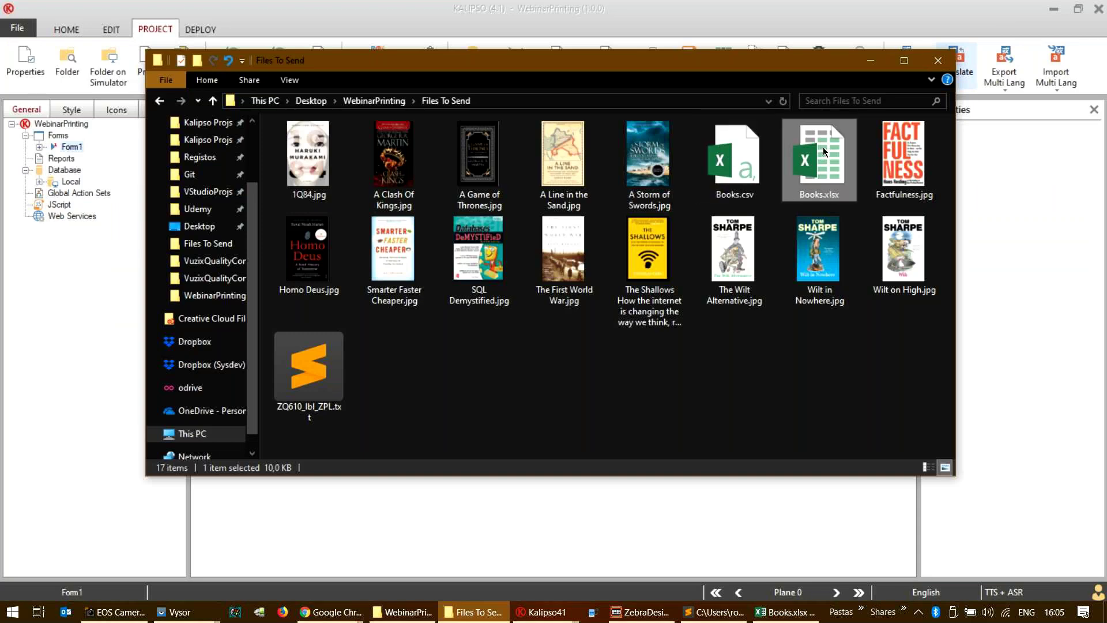
left_click(745, 167)
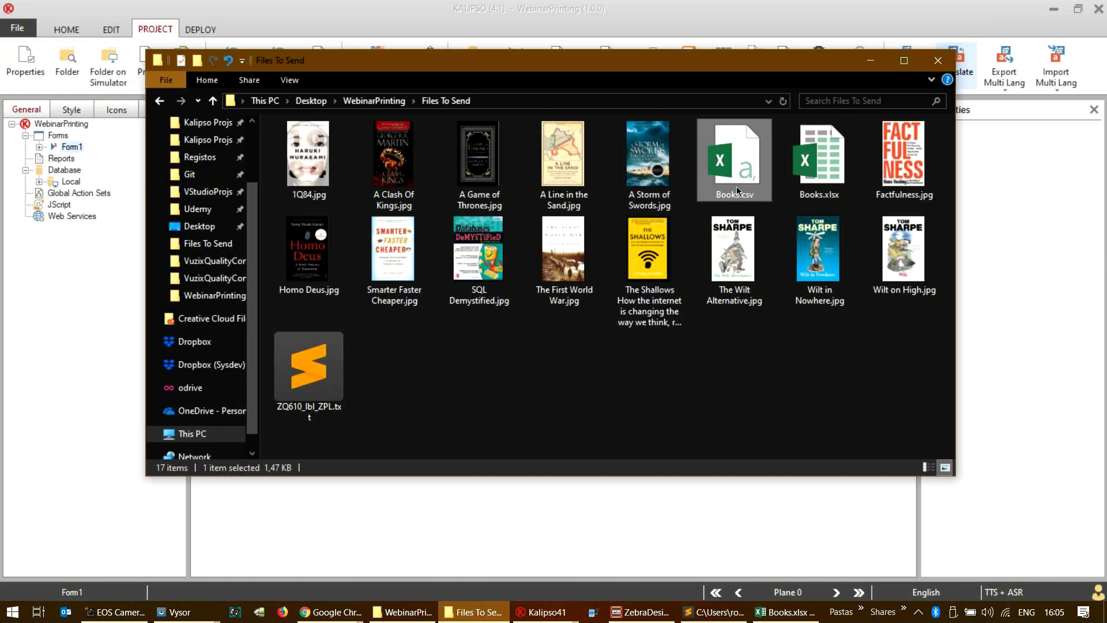
left_click(706, 612)
key("ctrl+Tab")
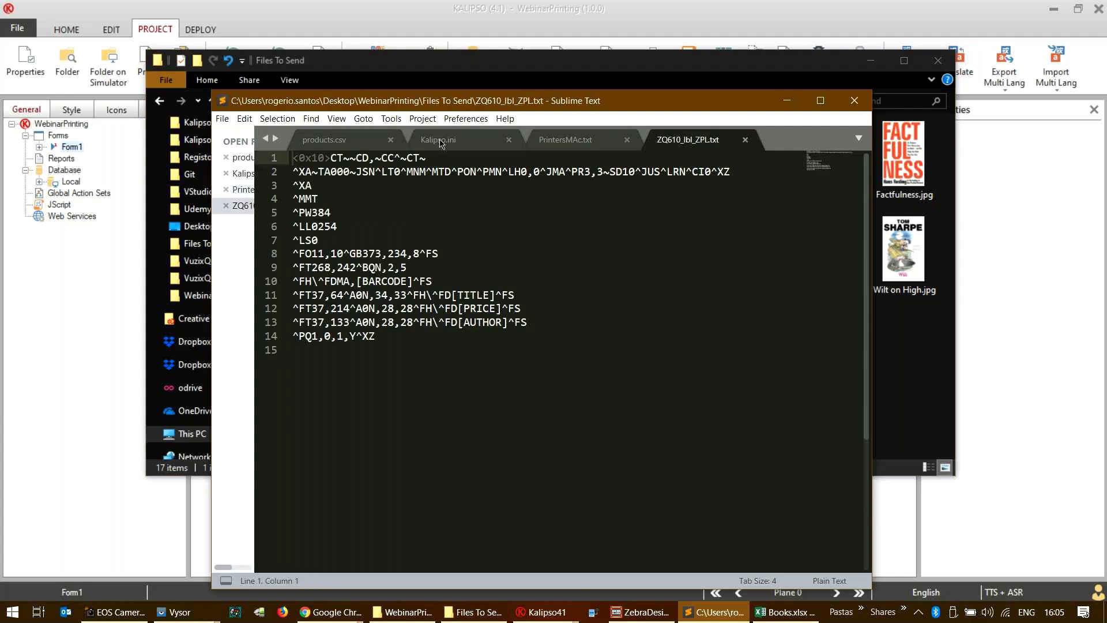
key("ctrl+Tab")
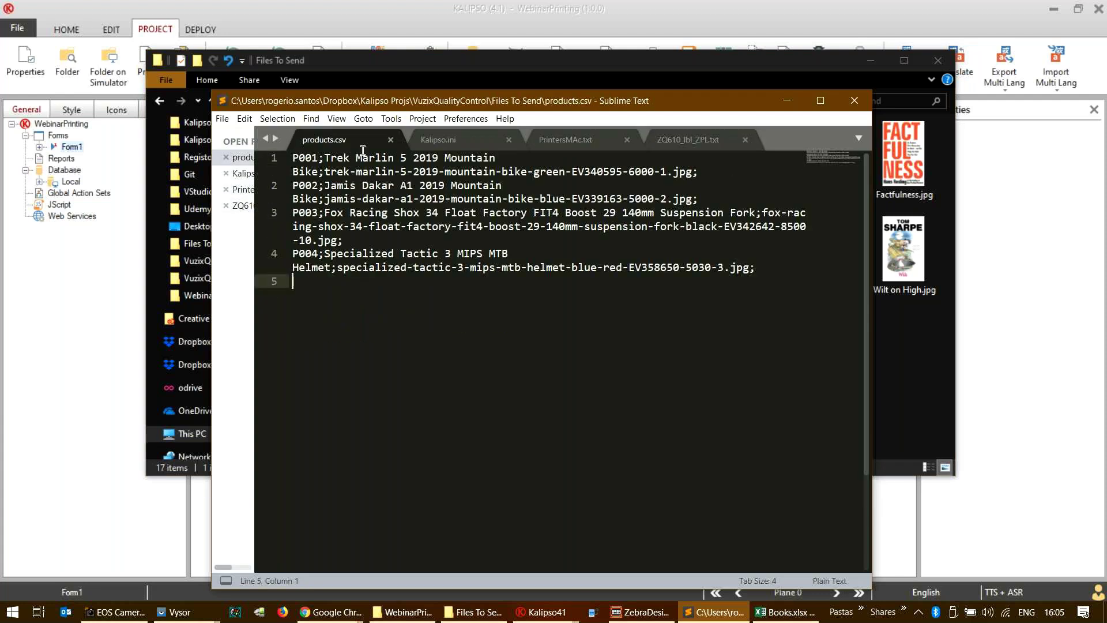
left_click(854, 101)
- Examine the semicolon-separated records of Books.csv in Sublime Text, and close the editor
right_click(725, 155)
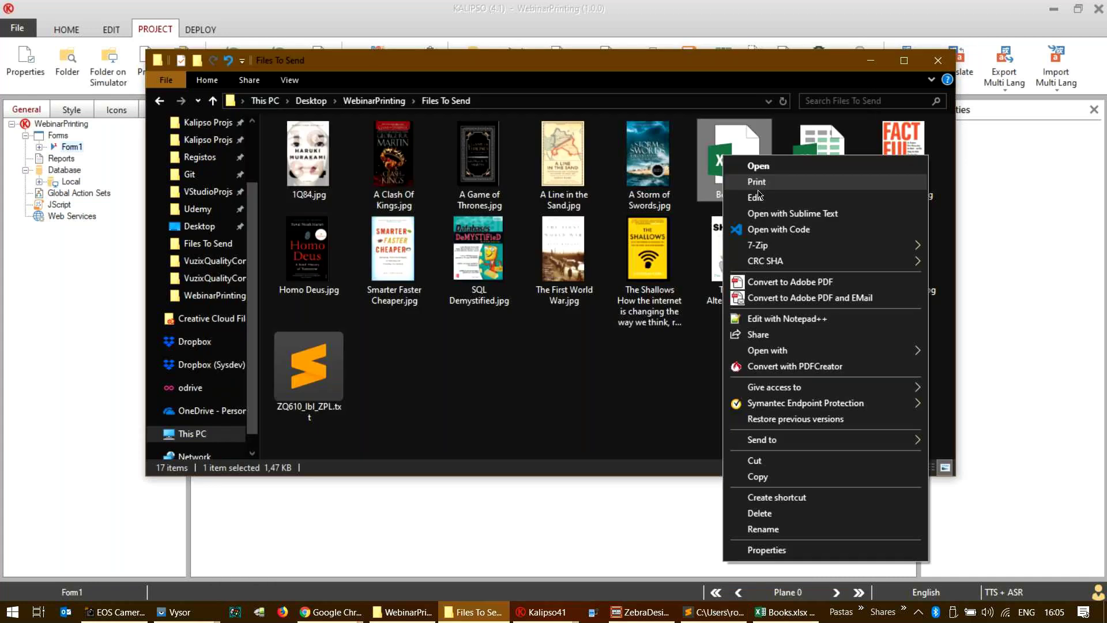
left_click(788, 220)
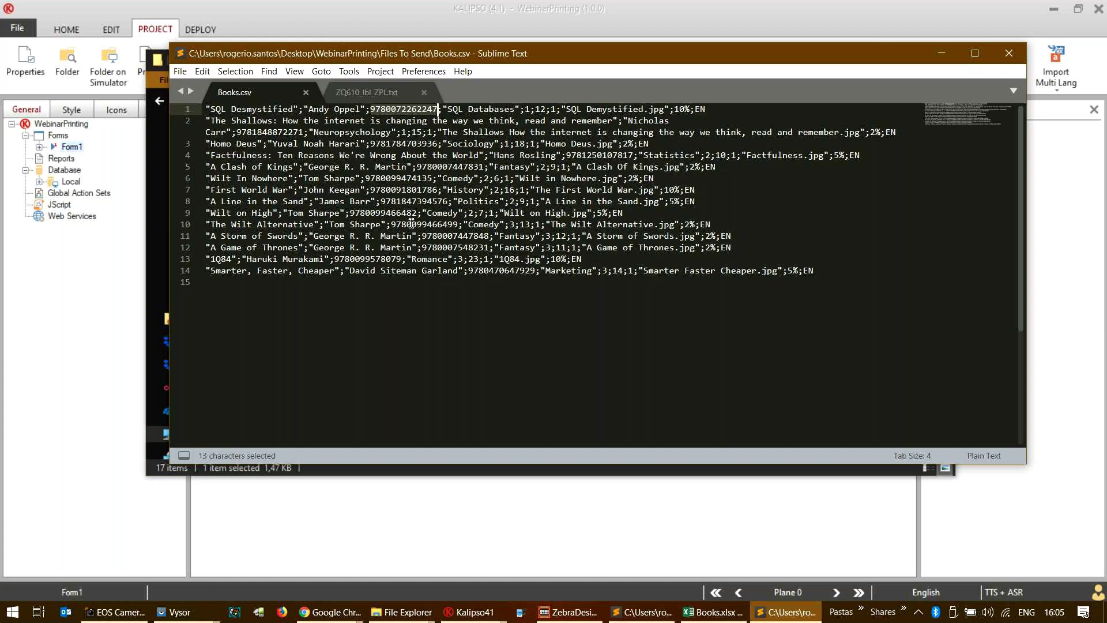
left_click(1009, 54)
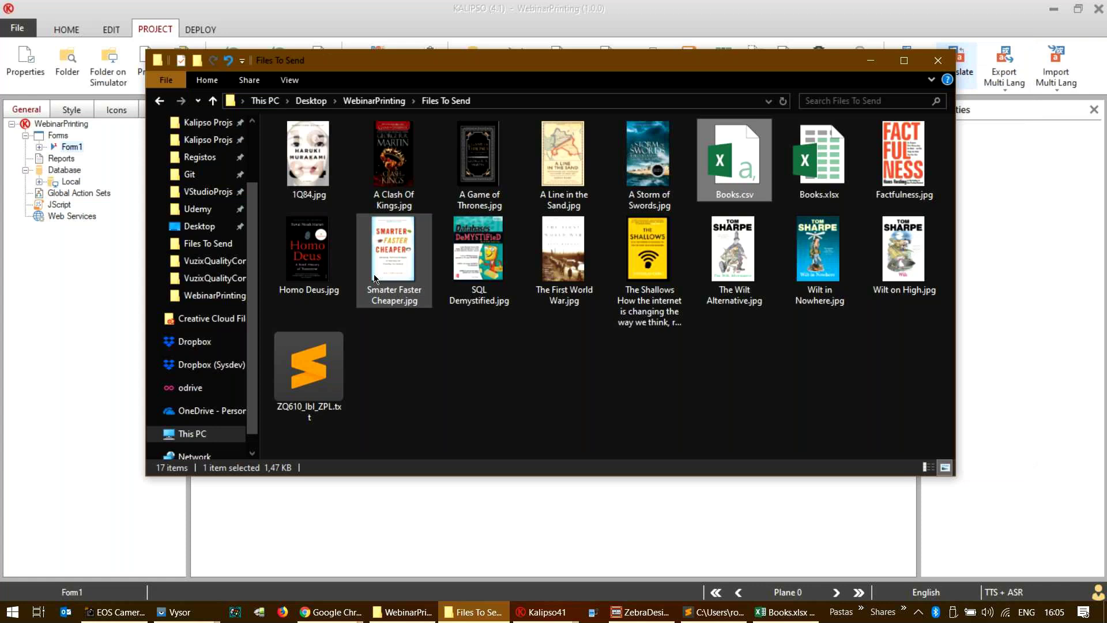
- Review the WebinarPrinting project folder and its Files To Send contents, and minimize the folder window to return to Kalipso
left_click(375, 102)
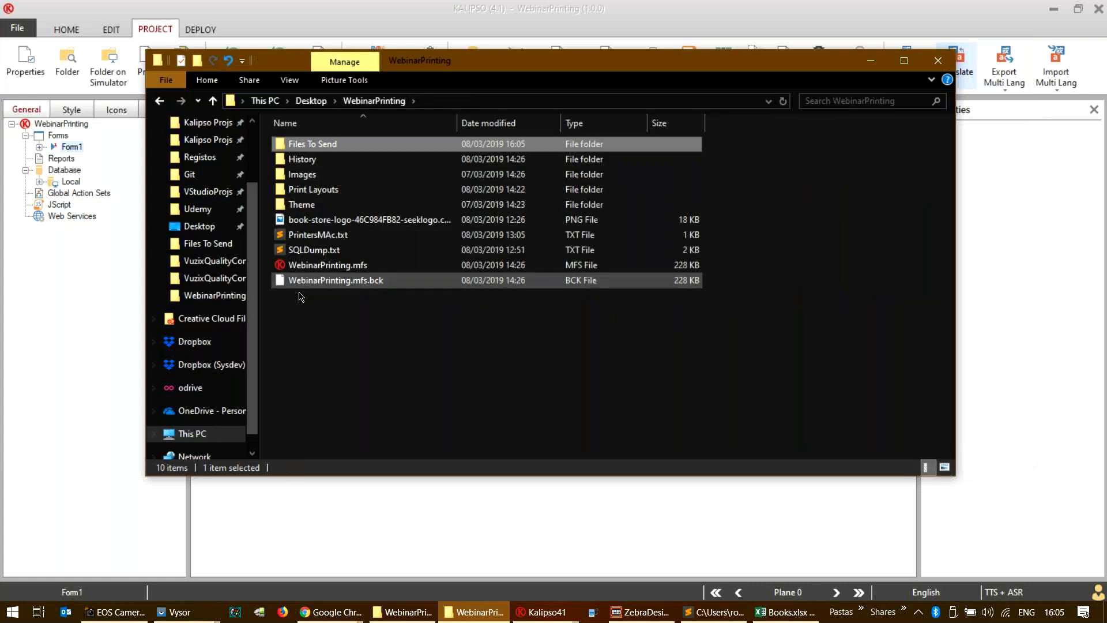
double_click(351, 148)
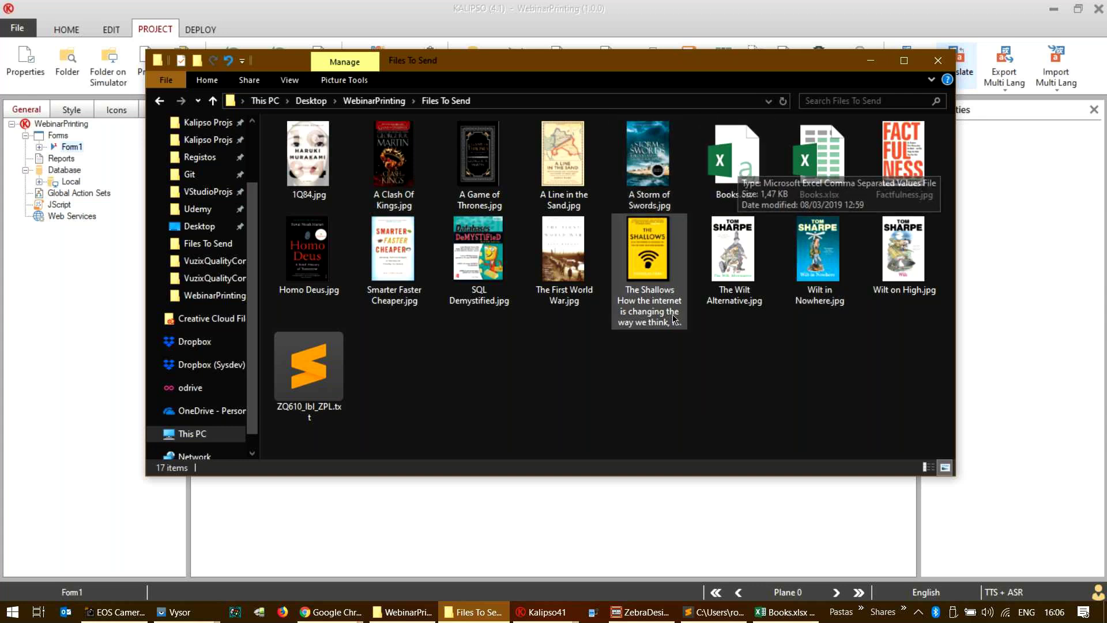
mouse_move(680, 212)
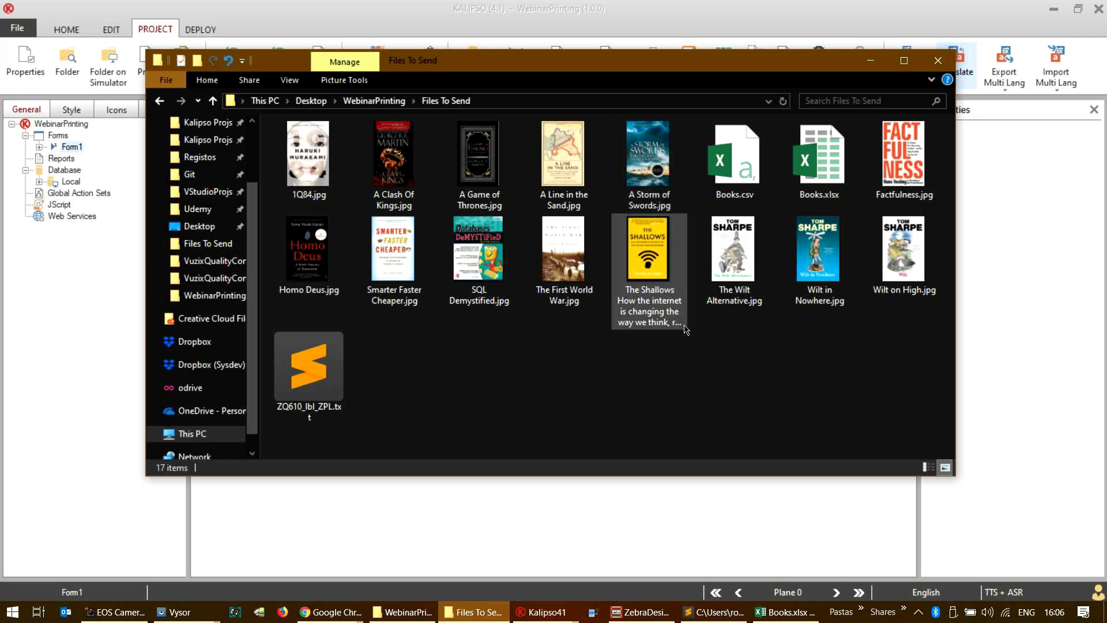
left_click(753, 157)
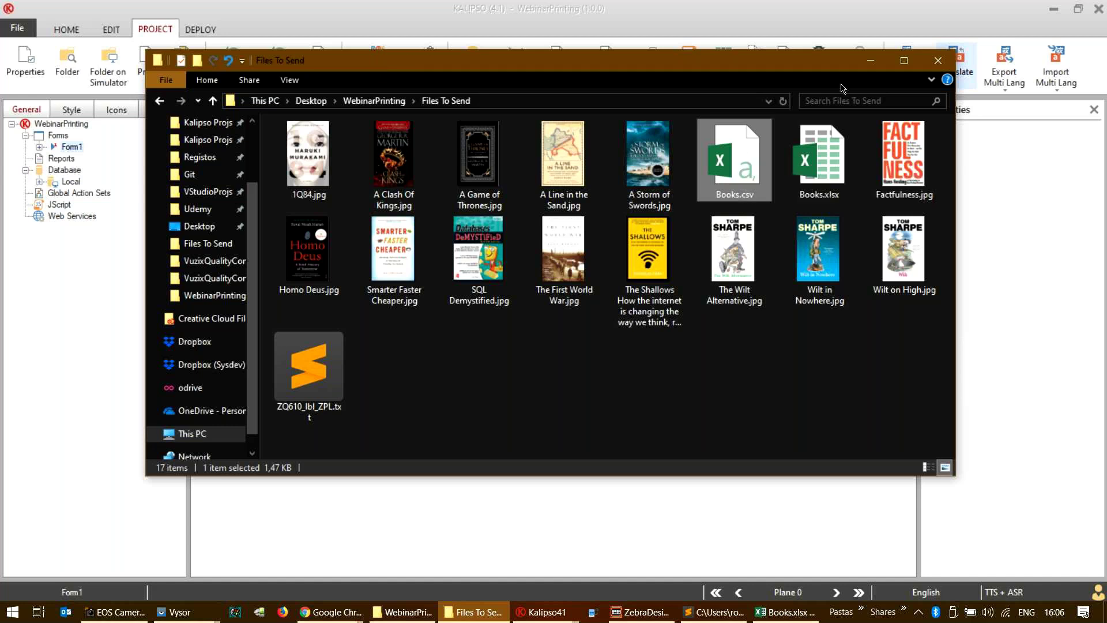
left_click(872, 68)
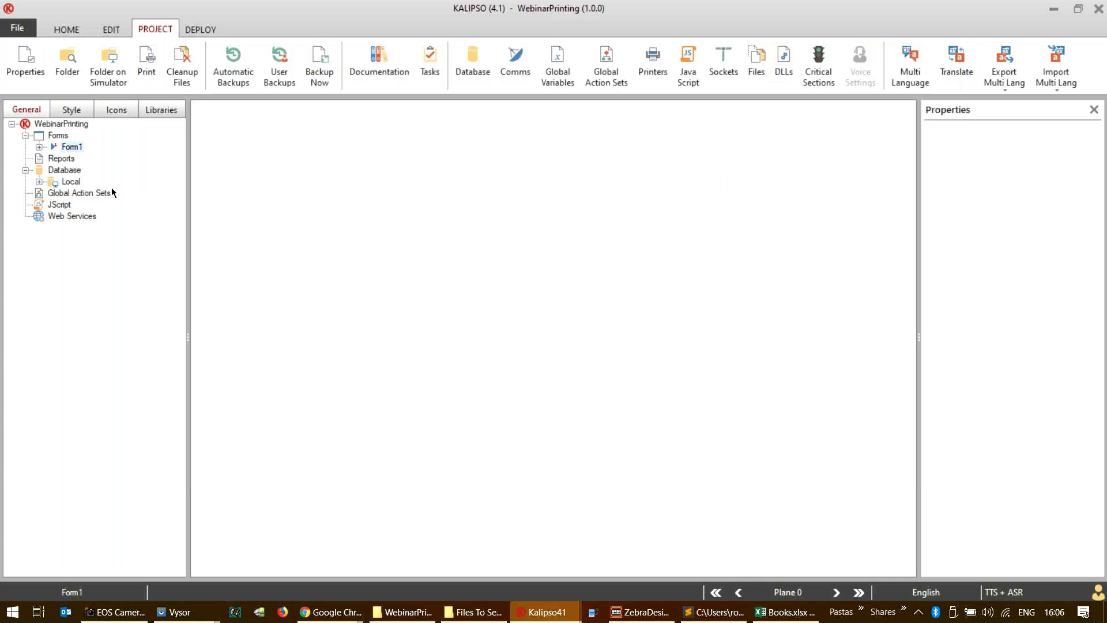
- Examine the column definitions of the local database table Books, and close its editor by saving
left_click(72, 182)
left_click(40, 182)
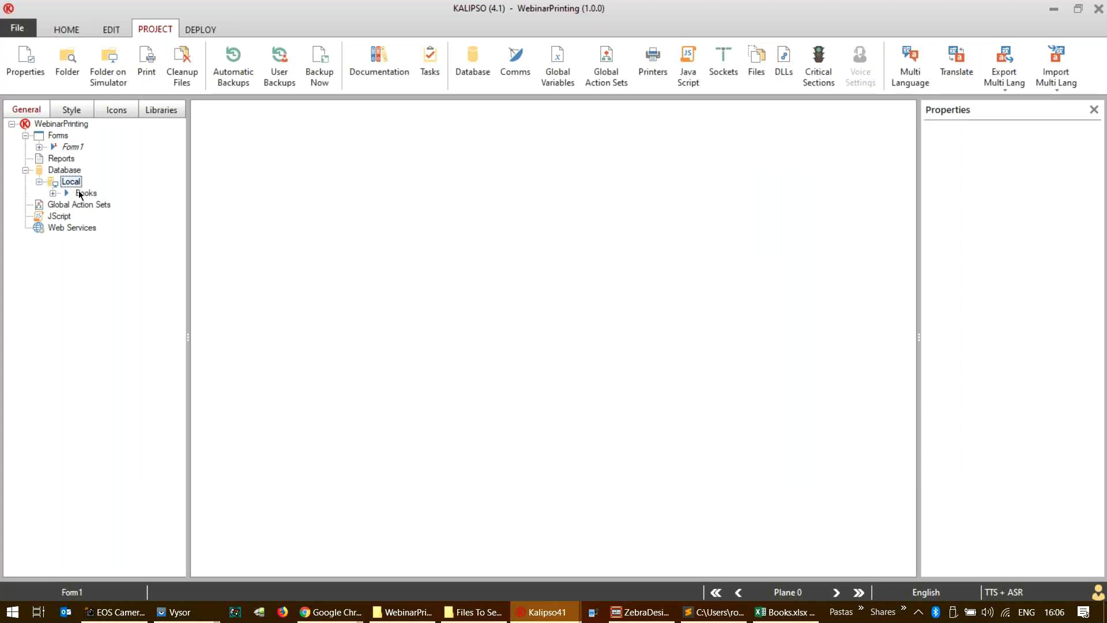
double_click(81, 193)
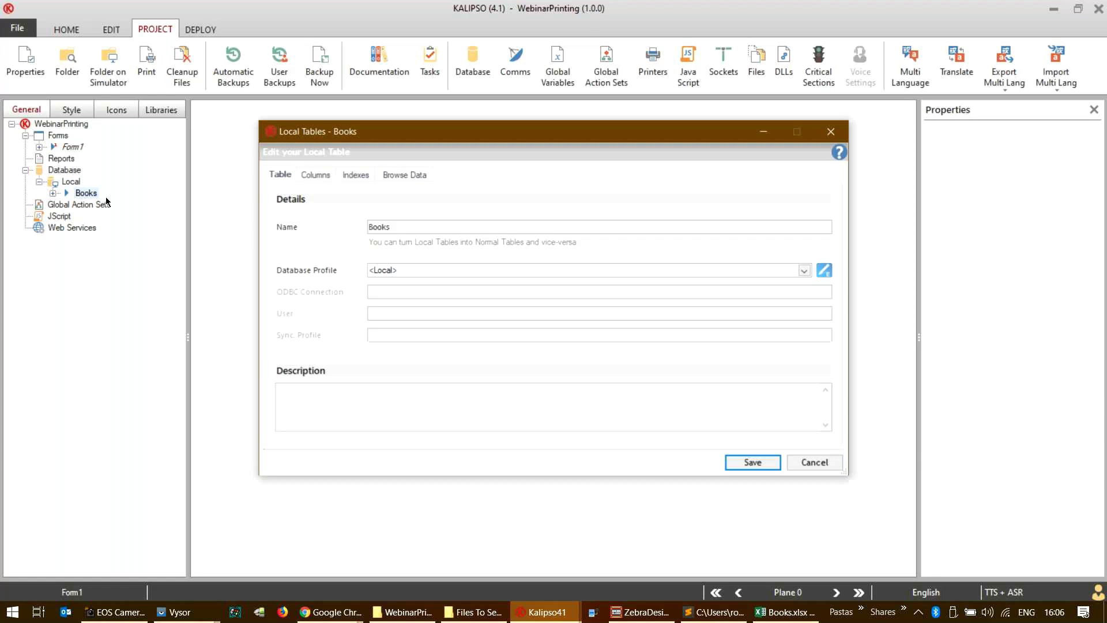
left_click(312, 175)
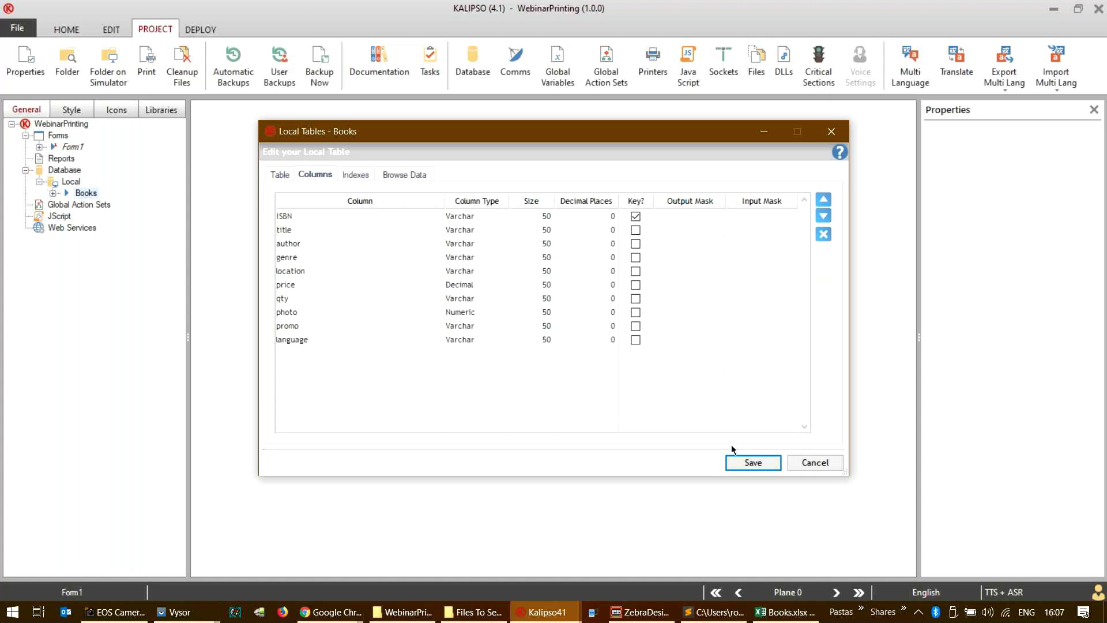
left_click(744, 464)
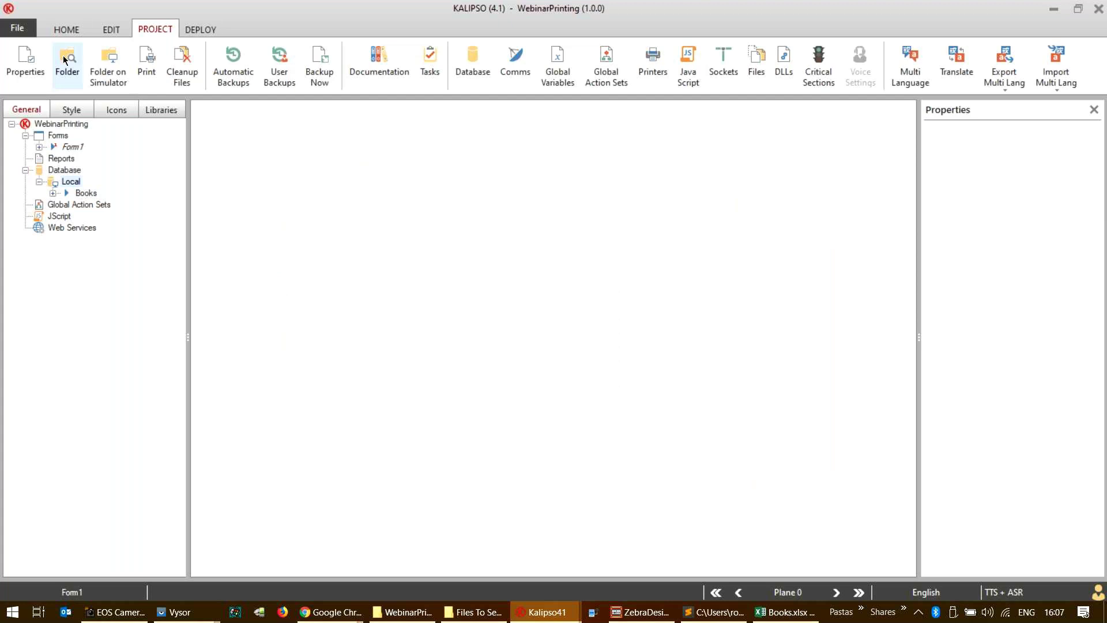
- Create a new form named FormPrinting and show the form styles of the Modern_Theme
left_click(60, 27)
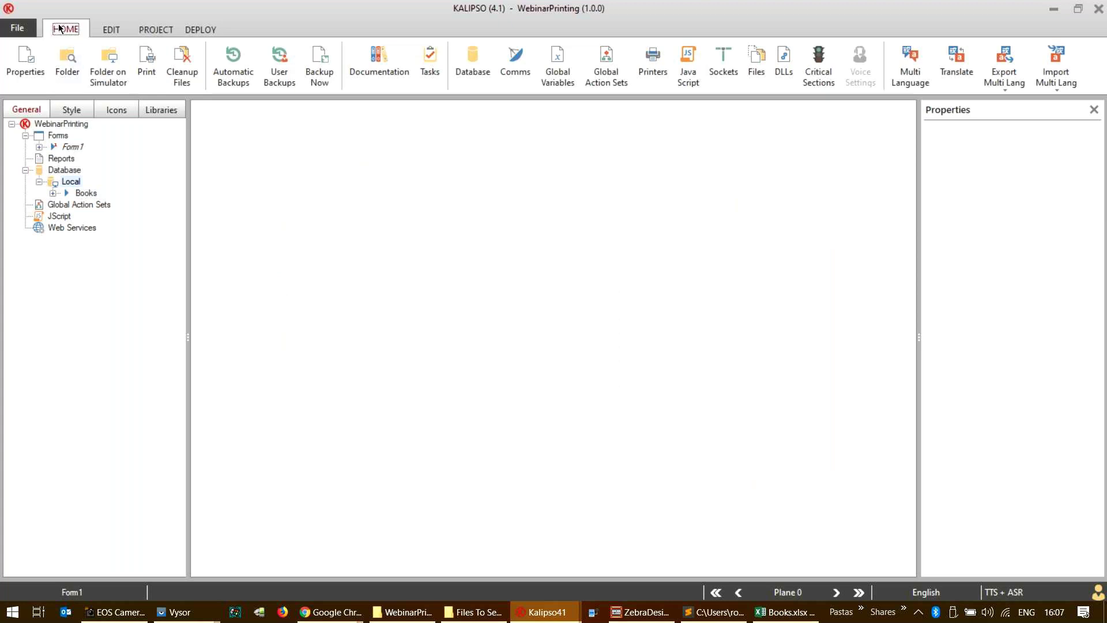
left_click(174, 57)
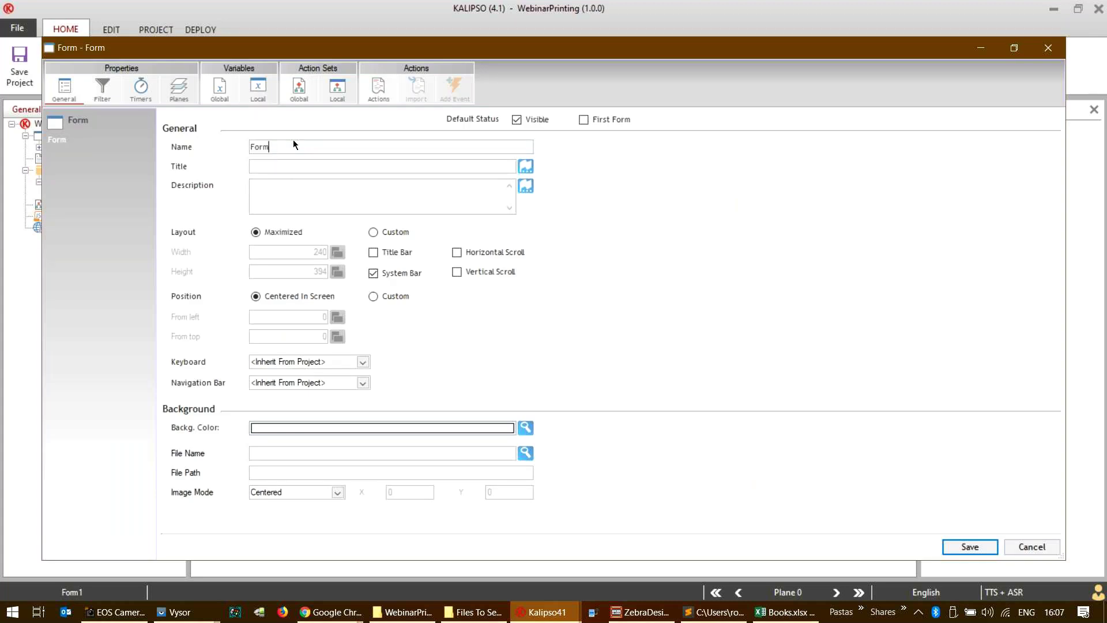
type("Printing")
left_click(968, 546)
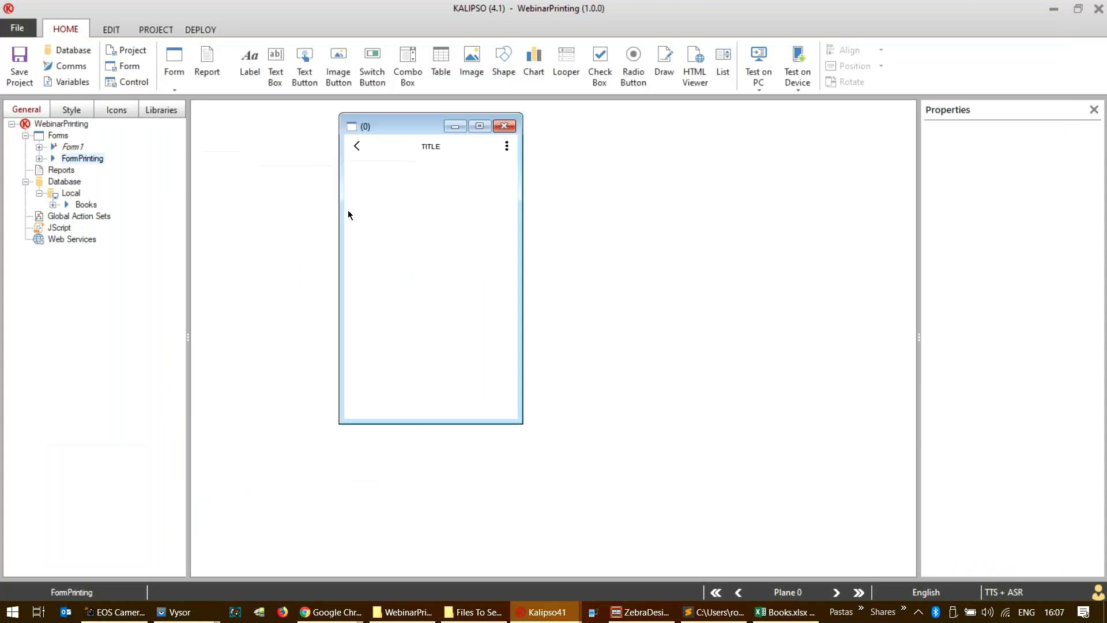
left_click(64, 110)
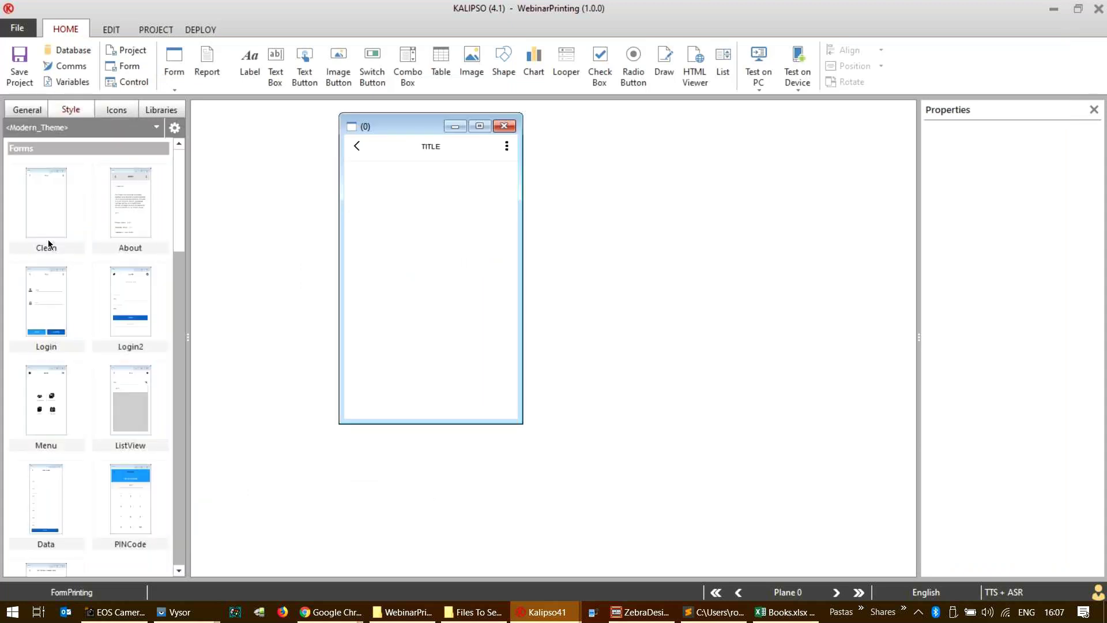
- Add a Close Form action to the Click event of the btn_Back image on FormPrinting
left_click(360, 147)
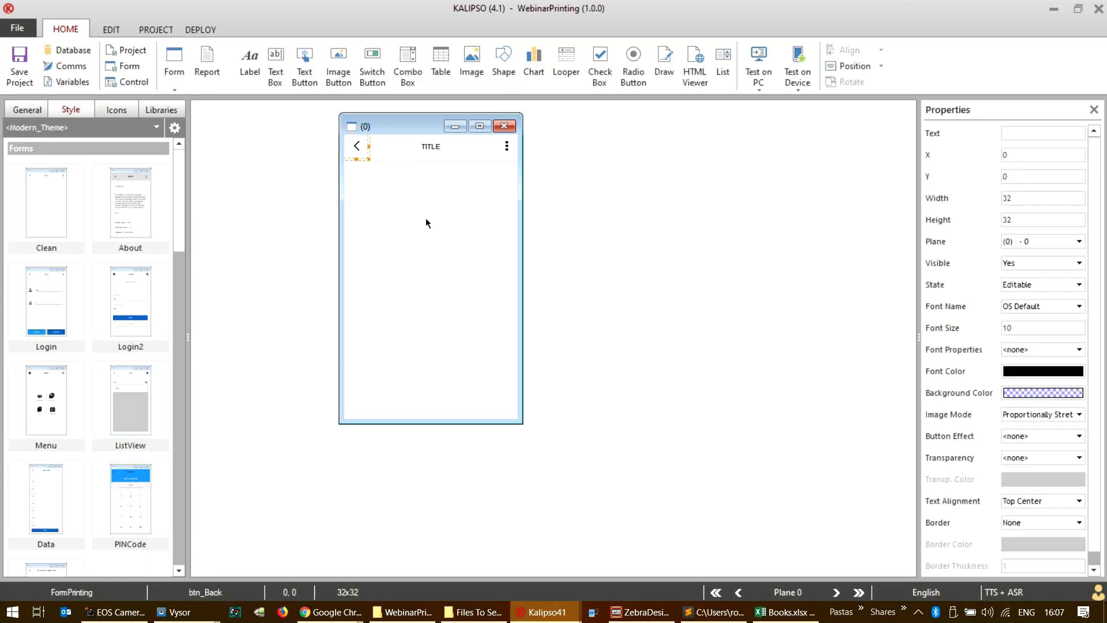
double_click(357, 151)
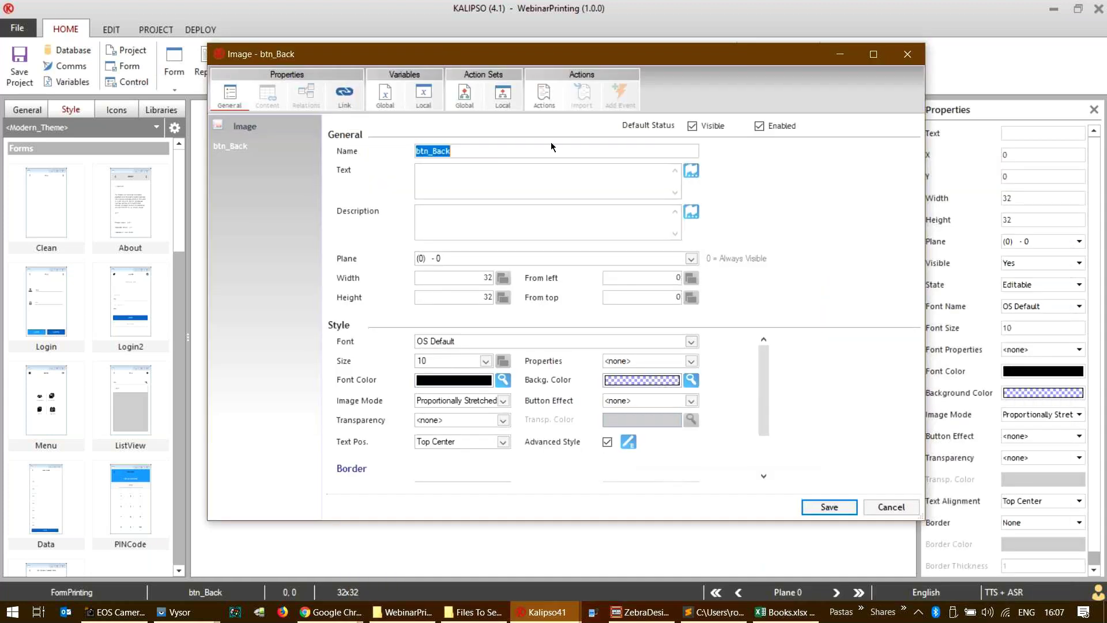
left_click(544, 95)
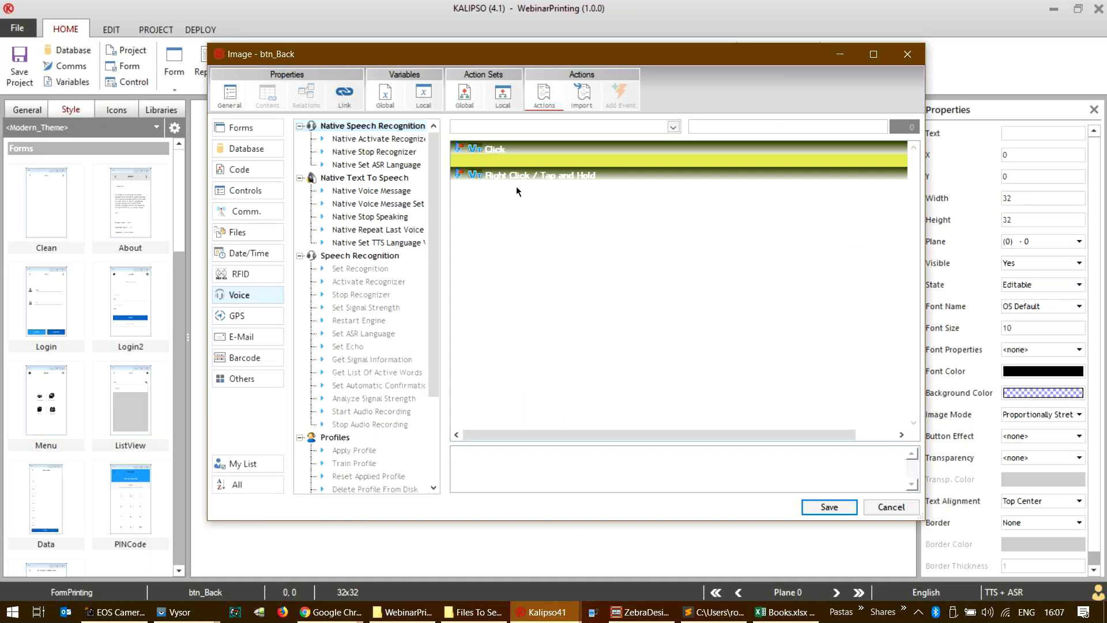
left_click(242, 127)
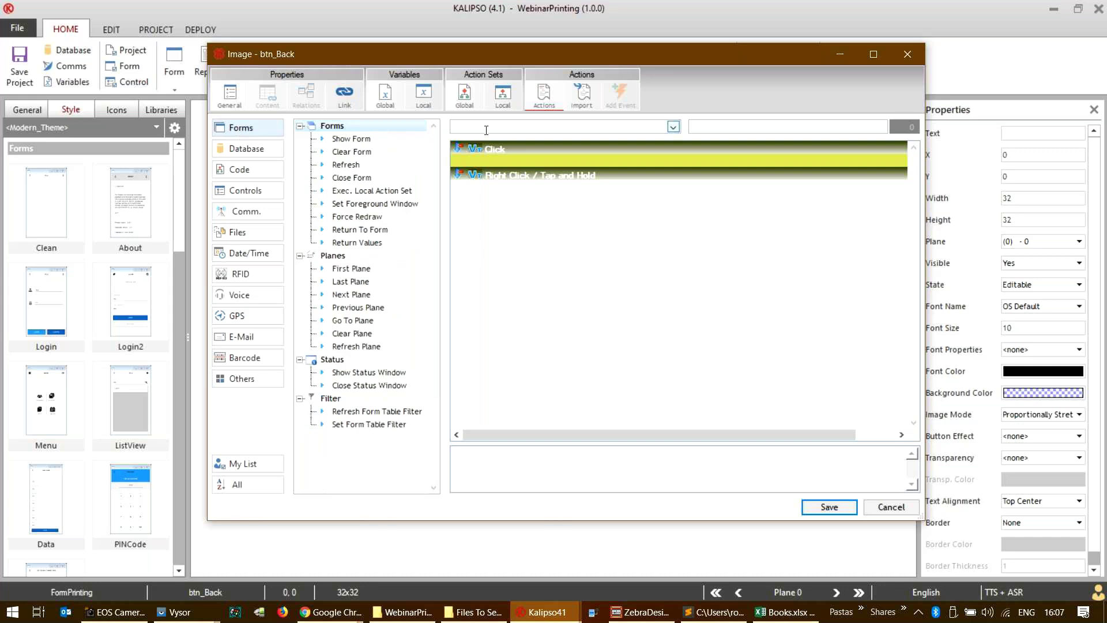
type("Close All ODBC/OLEDB Connections")
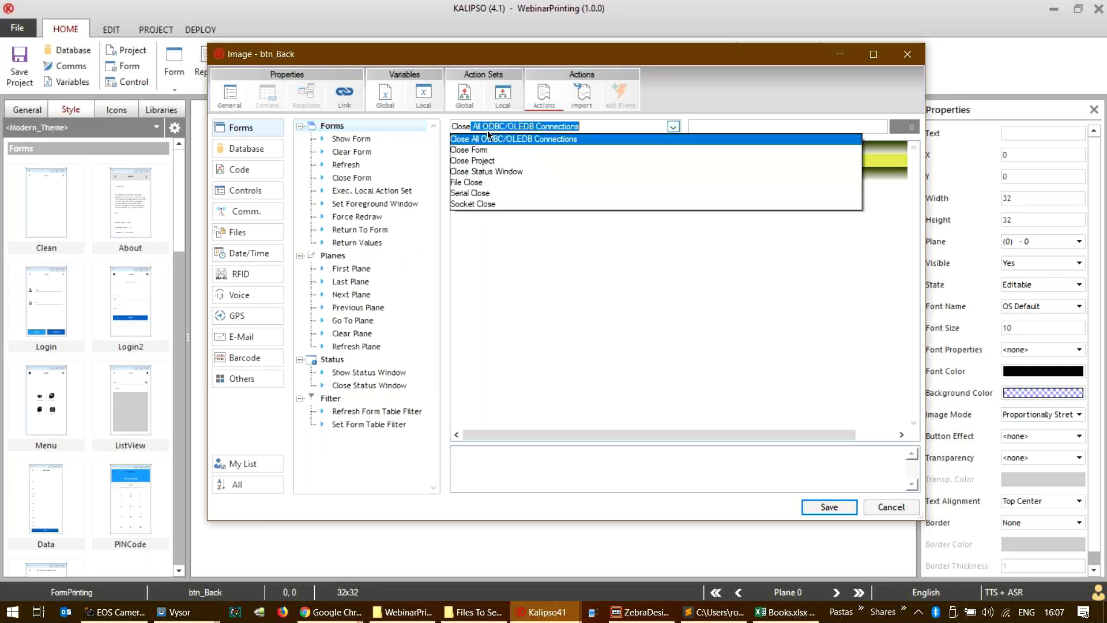
key("Down")
key("Return")
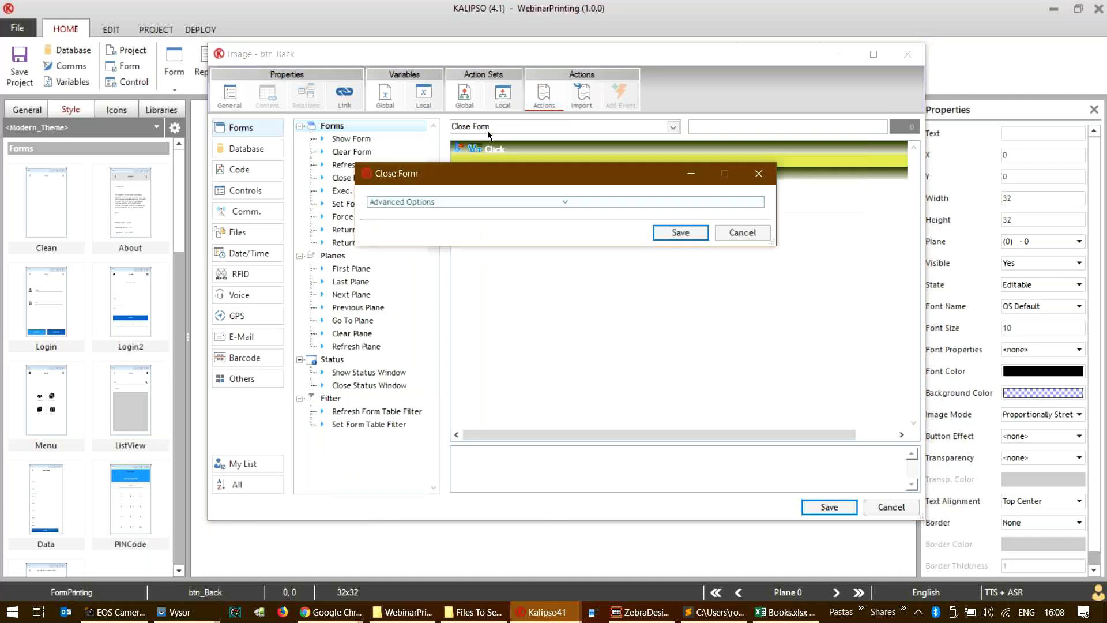
left_click(680, 232)
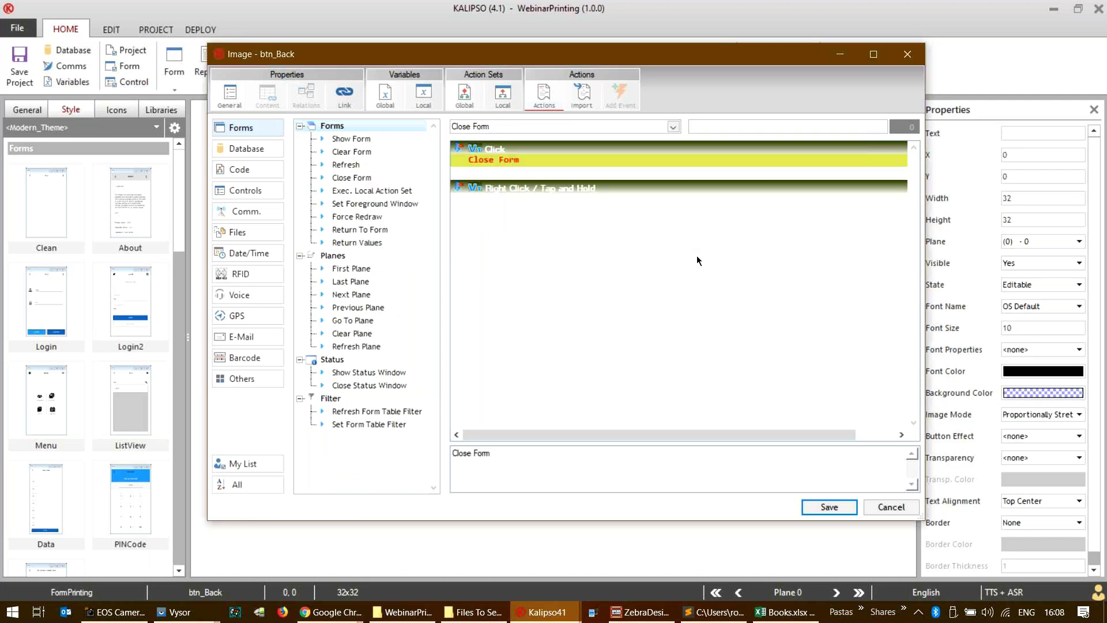
- Save the btn_Back actions and set FormPrinting as the project's first form
key("Return")
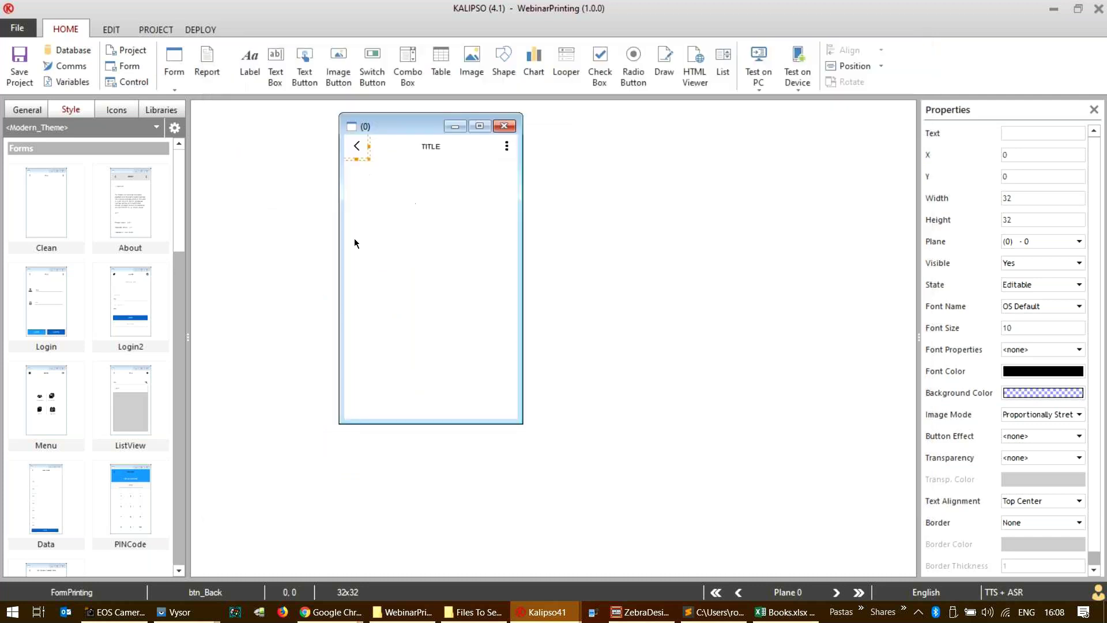
left_click(21, 111)
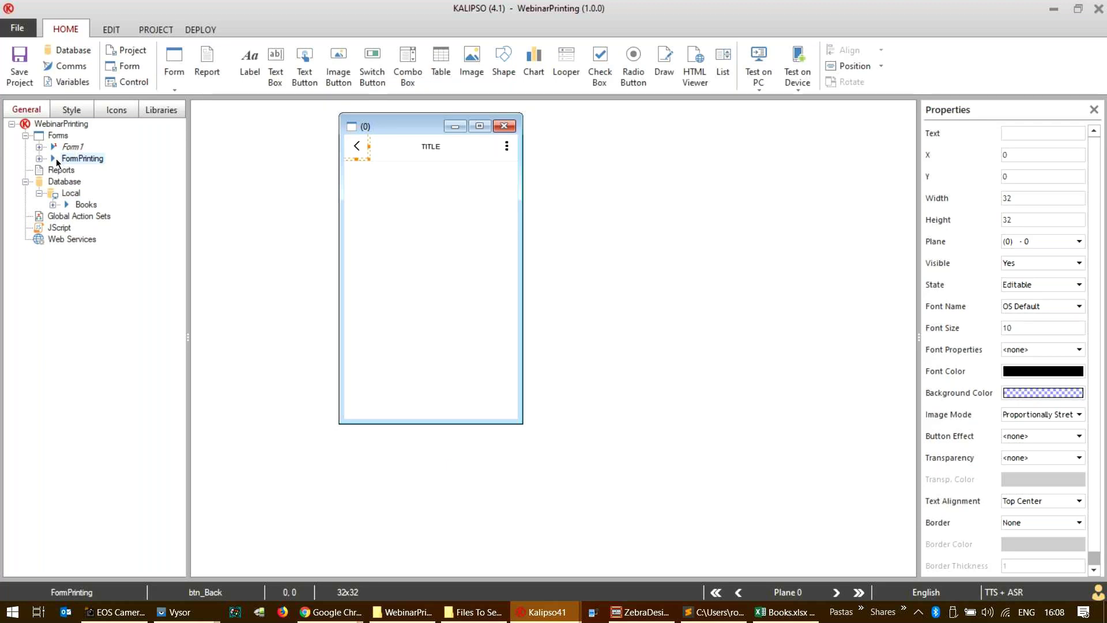
left_click(72, 148)
left_click(81, 159)
right_click(81, 159)
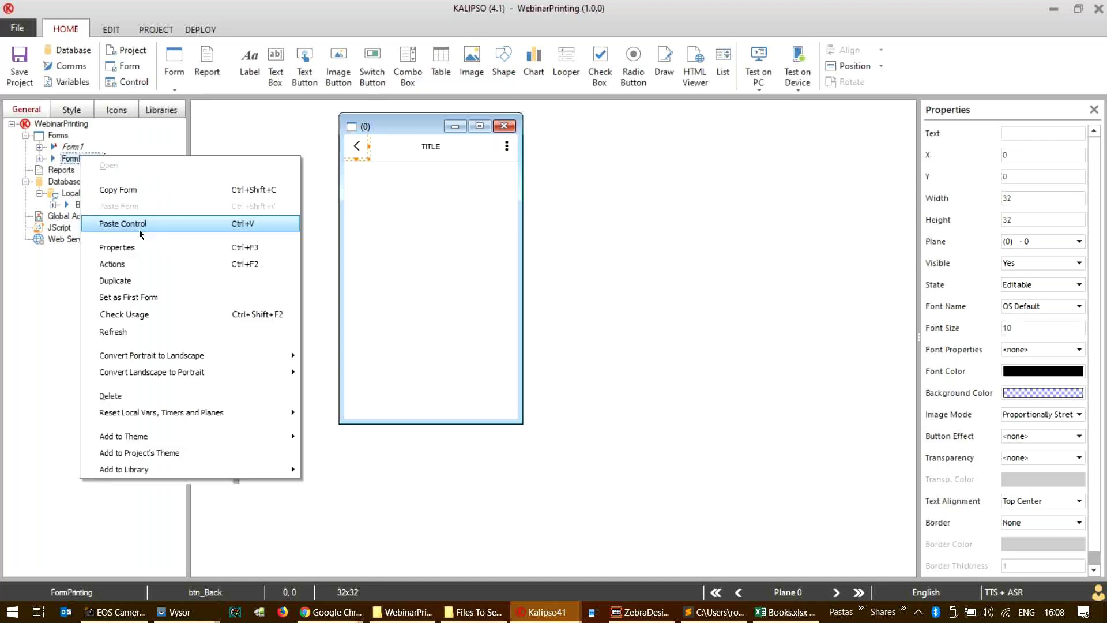
left_click(155, 297)
- Change the text of the title label on FormPrinting to "Printing"
left_click(434, 149)
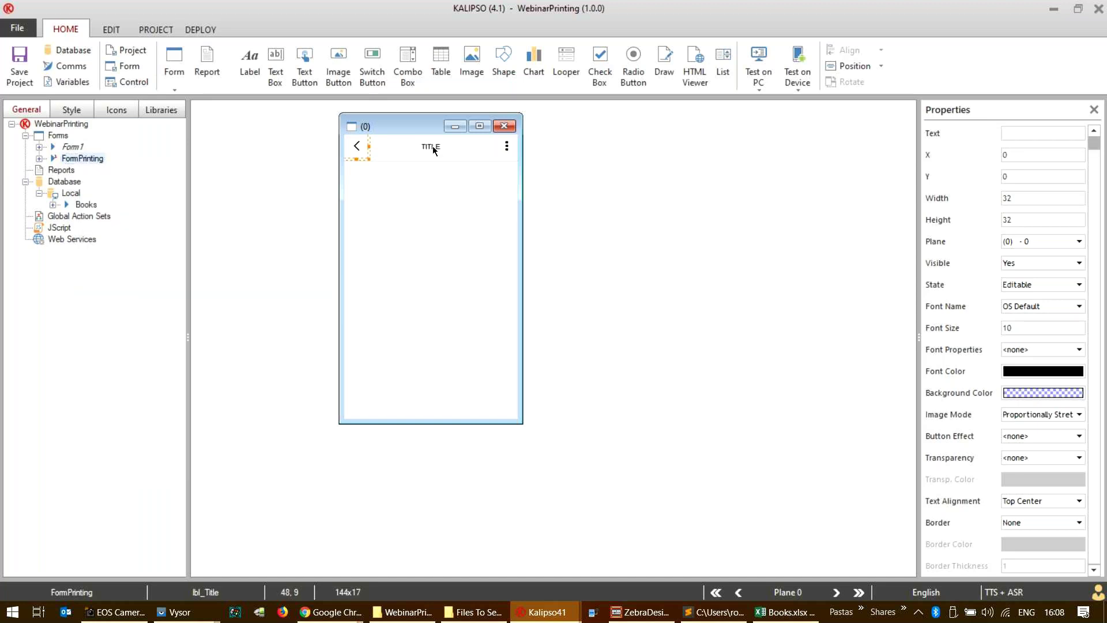
double_click(1021, 134)
type("Printing")
key("Return")
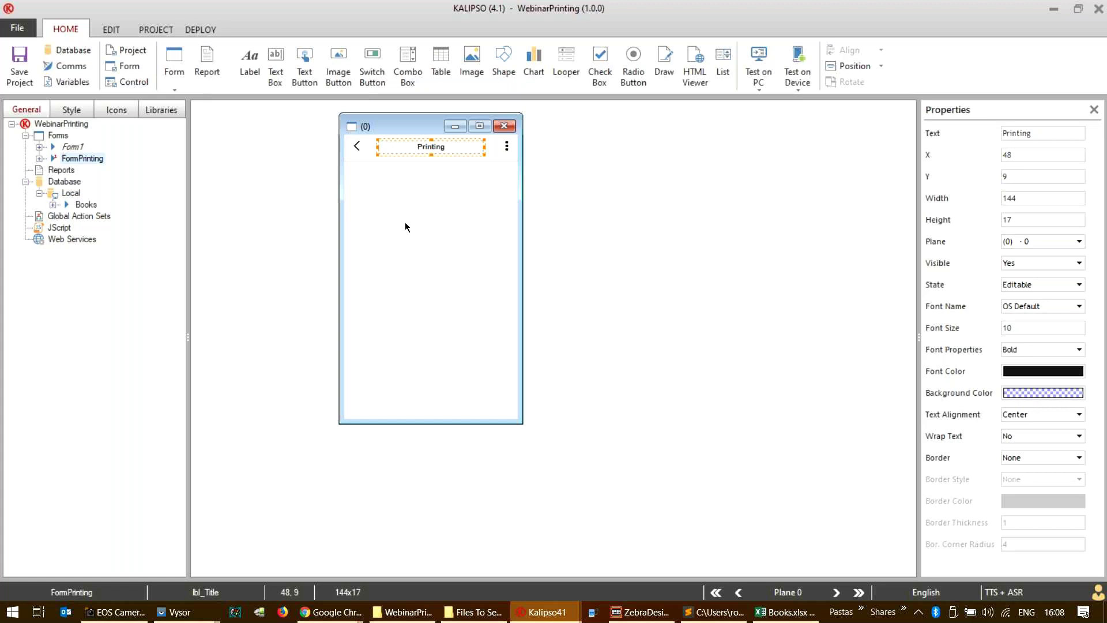
- Add a File Import To Table action to the Open Form event of FormPrinting
left_click(52, 204)
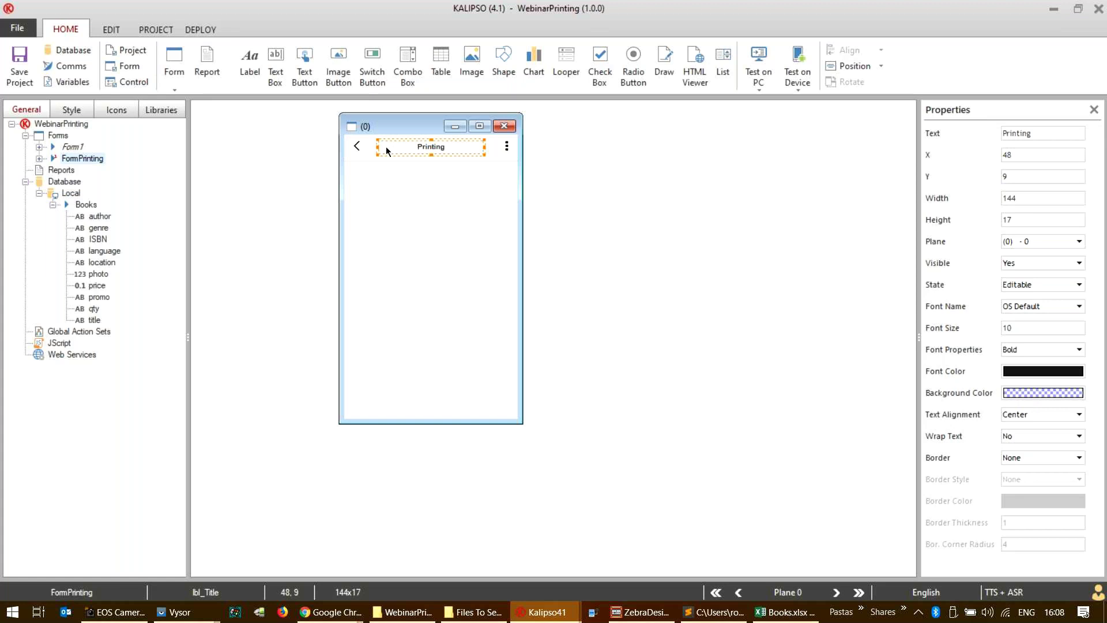
double_click(405, 217)
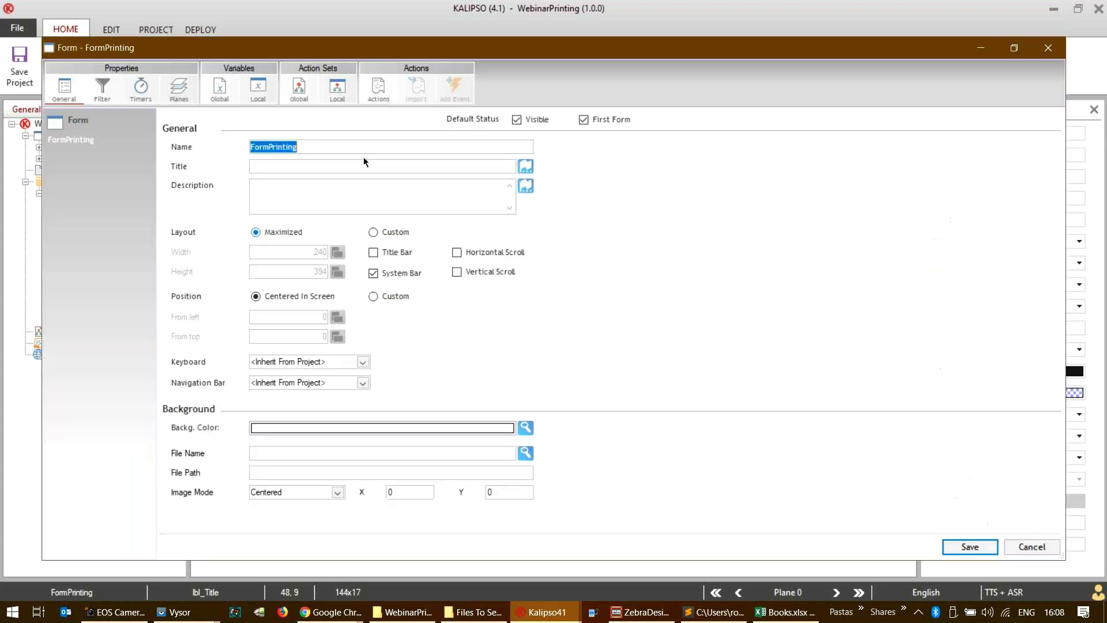
left_click(378, 88)
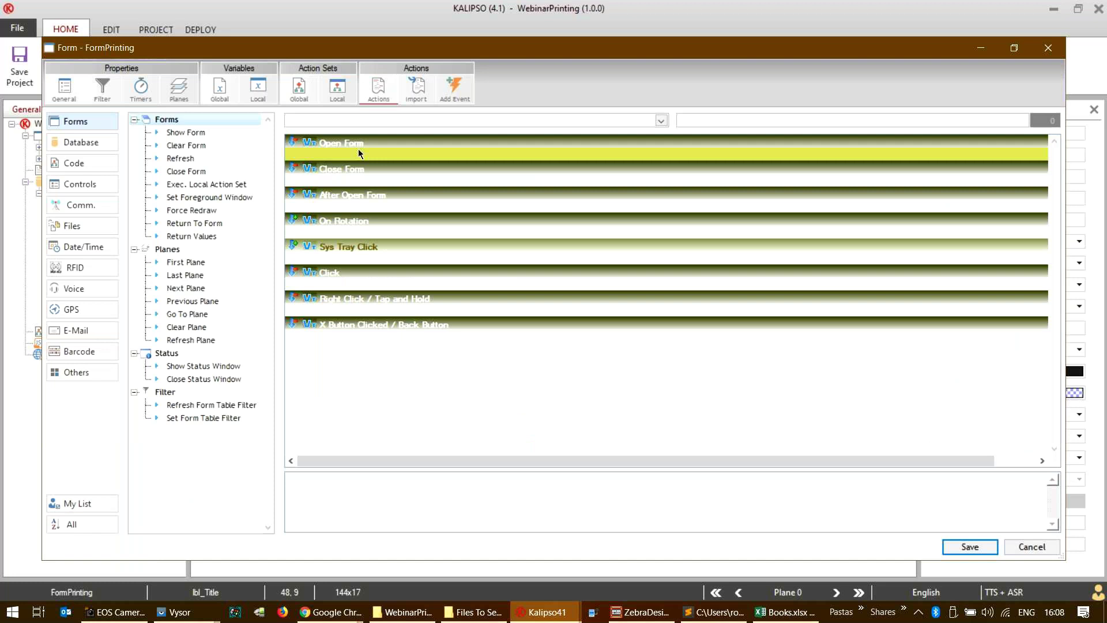
type("Fil")
key("alt+Down")
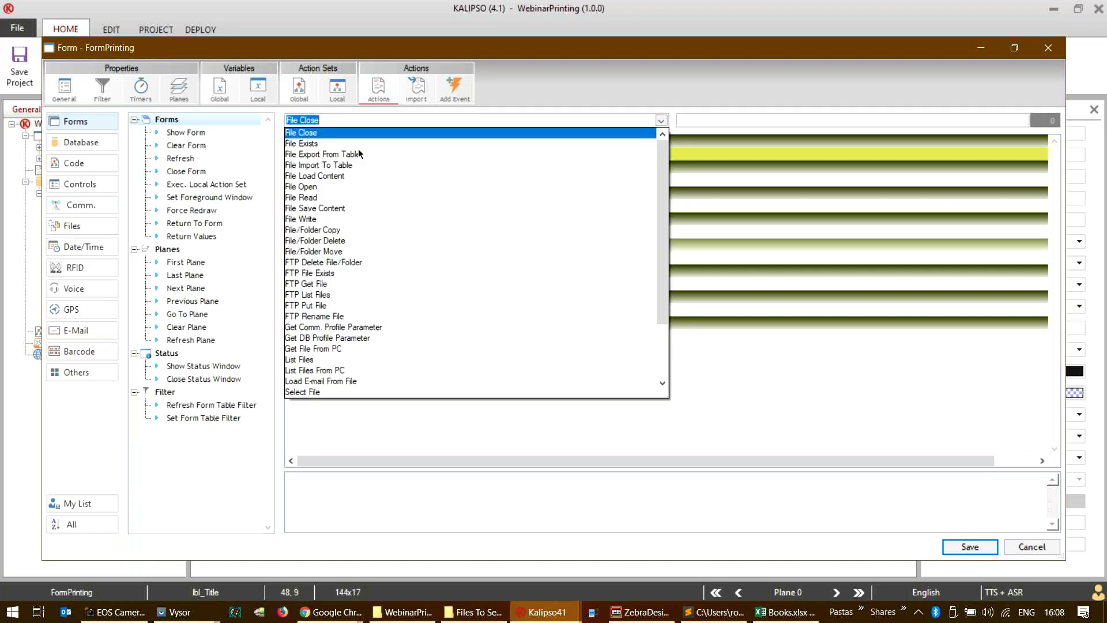
key("Down")
key("Down")
key("Down")
key("Return")
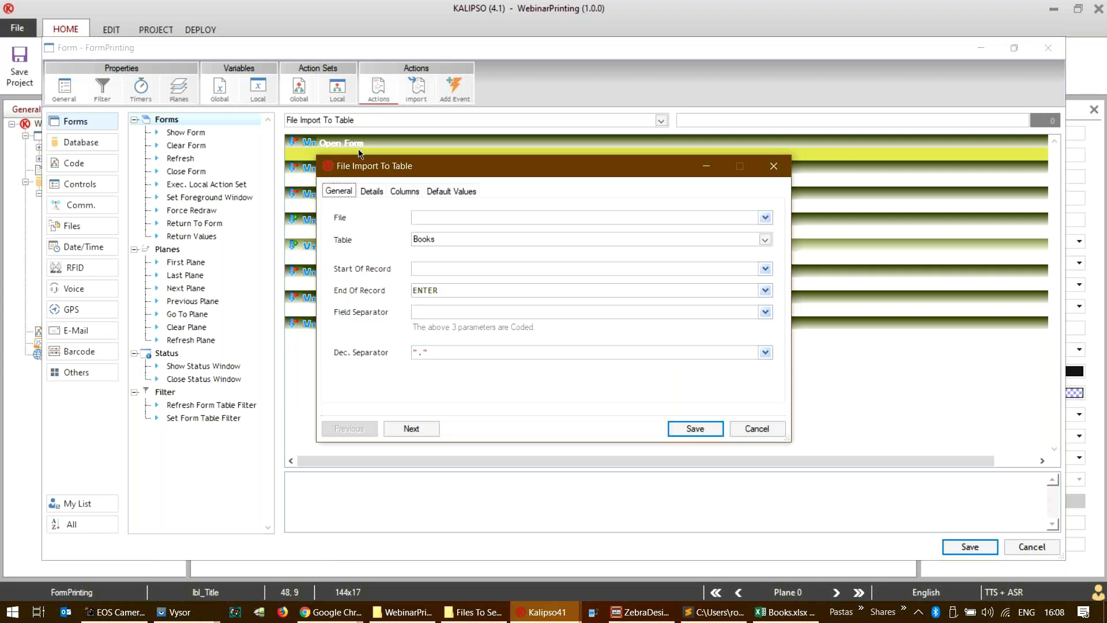
- Set the import's source file to the expression PFOLDER+"\Books.csv" using the PFOLDER keyword
left_click(461, 216)
left_click(460, 216)
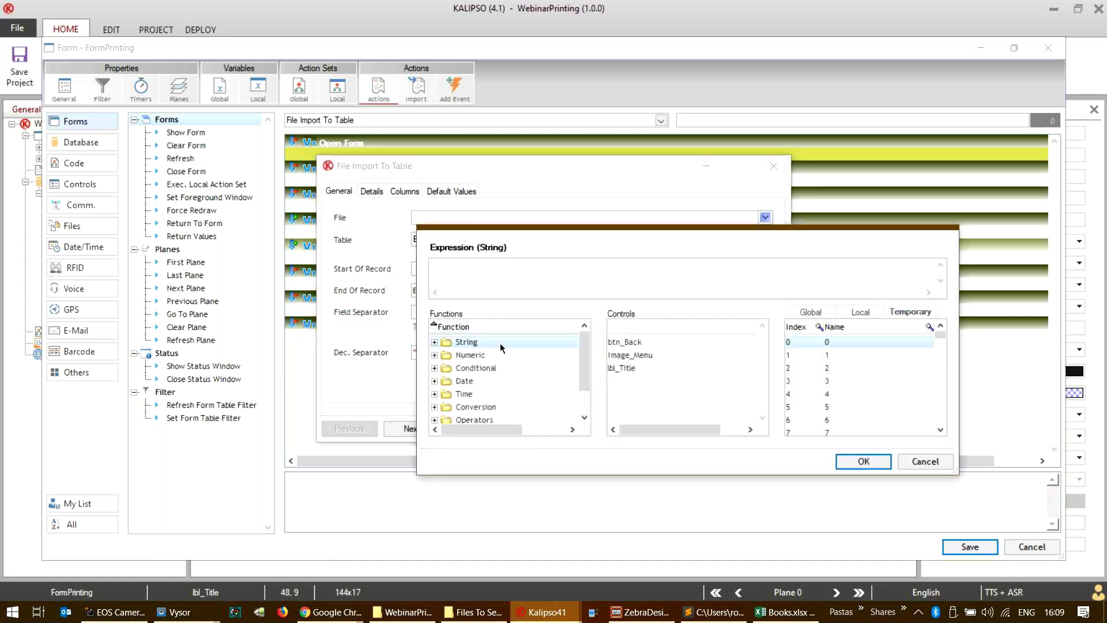
scroll(498, 356, "down", 1)
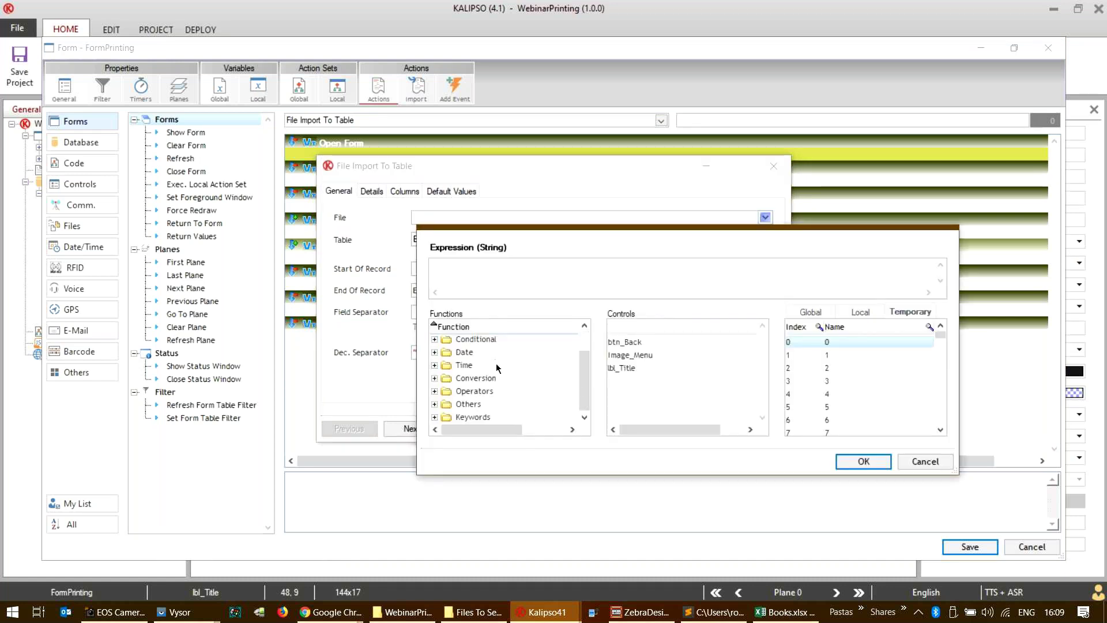
left_click(435, 418)
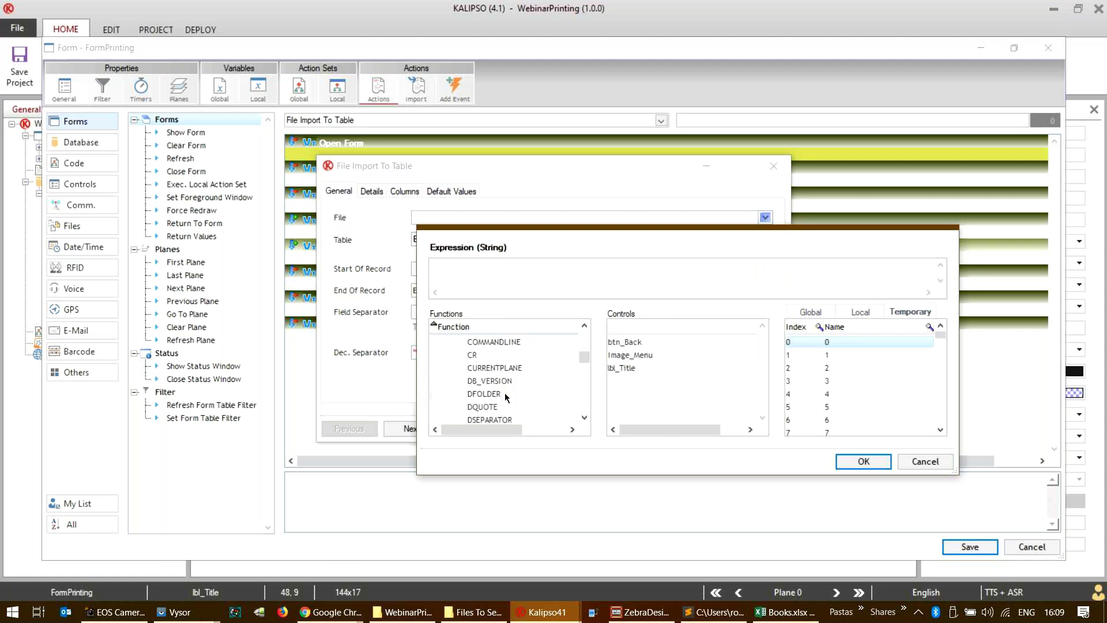
scroll(504, 392, "down", 5)
scroll(490, 390, "down", 2)
scroll(488, 363, "up", 3)
double_click(482, 353)
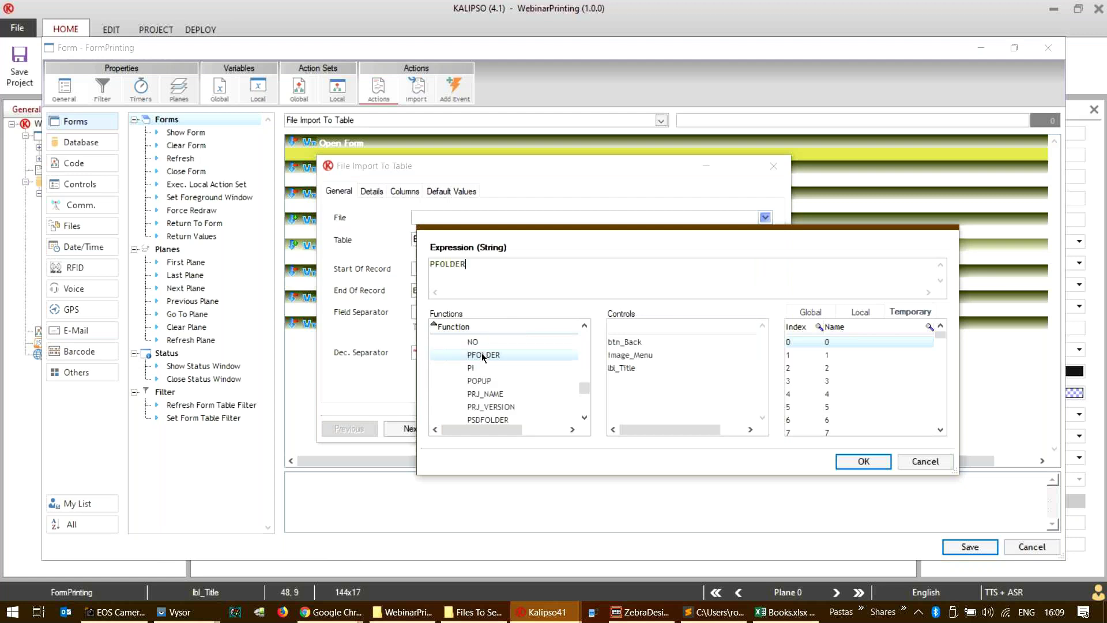
type("+\"\\\"Books.cvs")
key("BackSpace")
key("BackSpace")
type("sv")
left_click(863, 461)
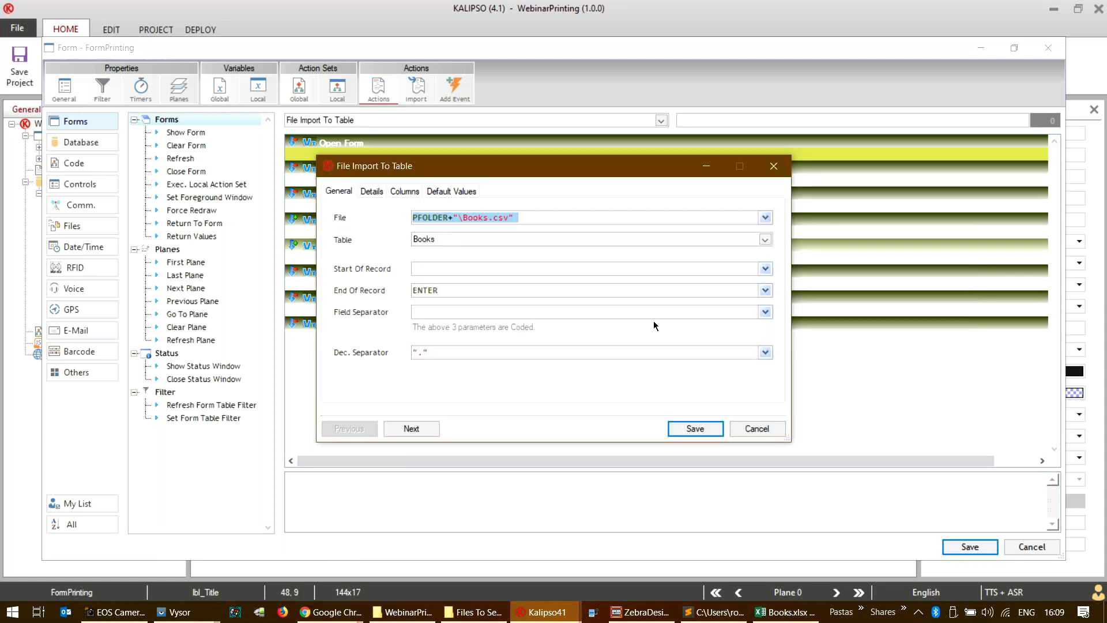
- Review the import's detail options and set its field separator to ";"
left_click(372, 194)
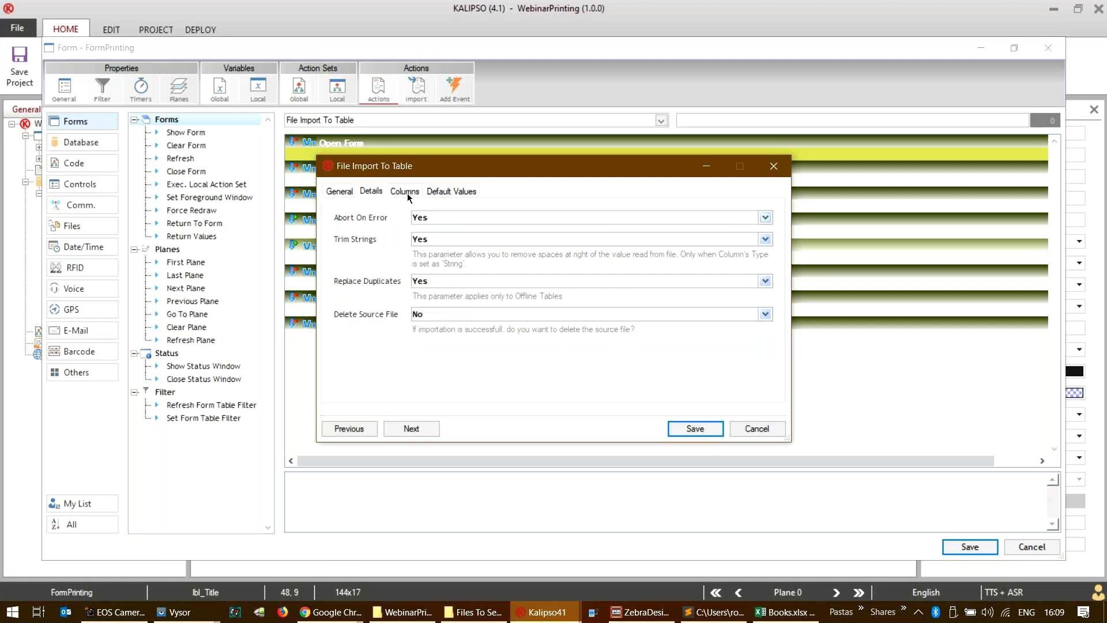
left_click(335, 190)
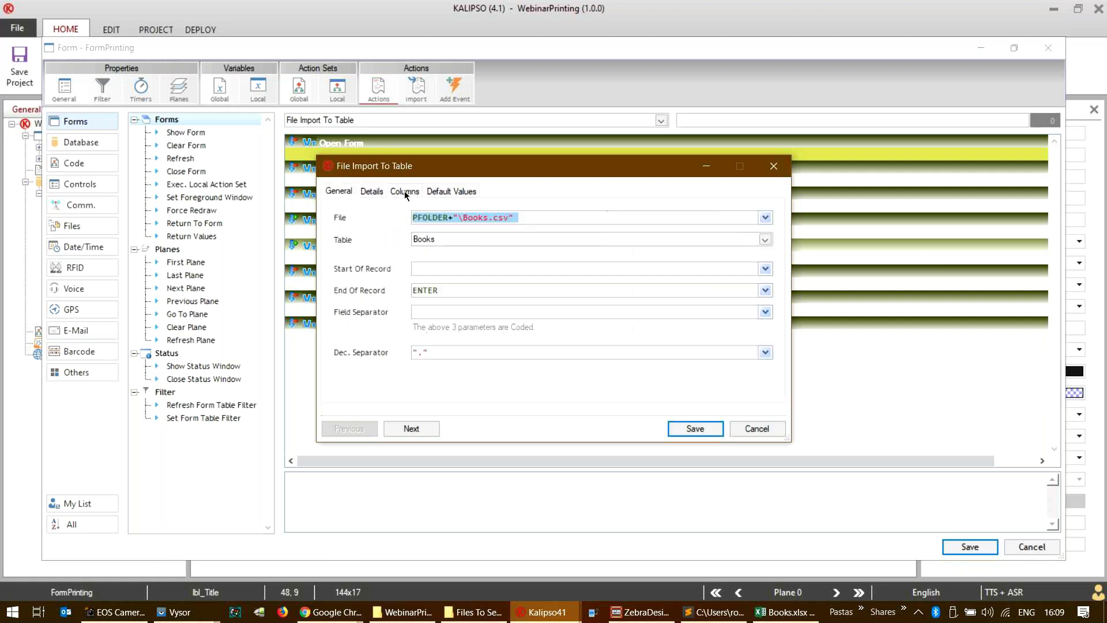
left_click(435, 311)
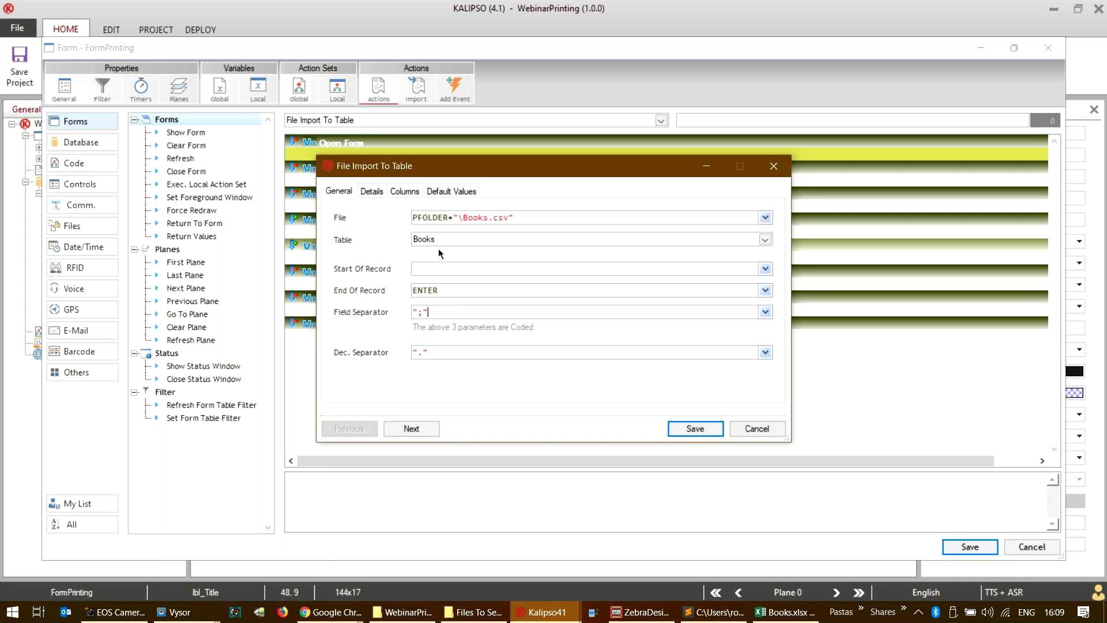
- Examine the field order of Books.csv from the Files To Send folder in Sublime Text, and return to the import's column settings in Kalipso
left_click(402, 193)
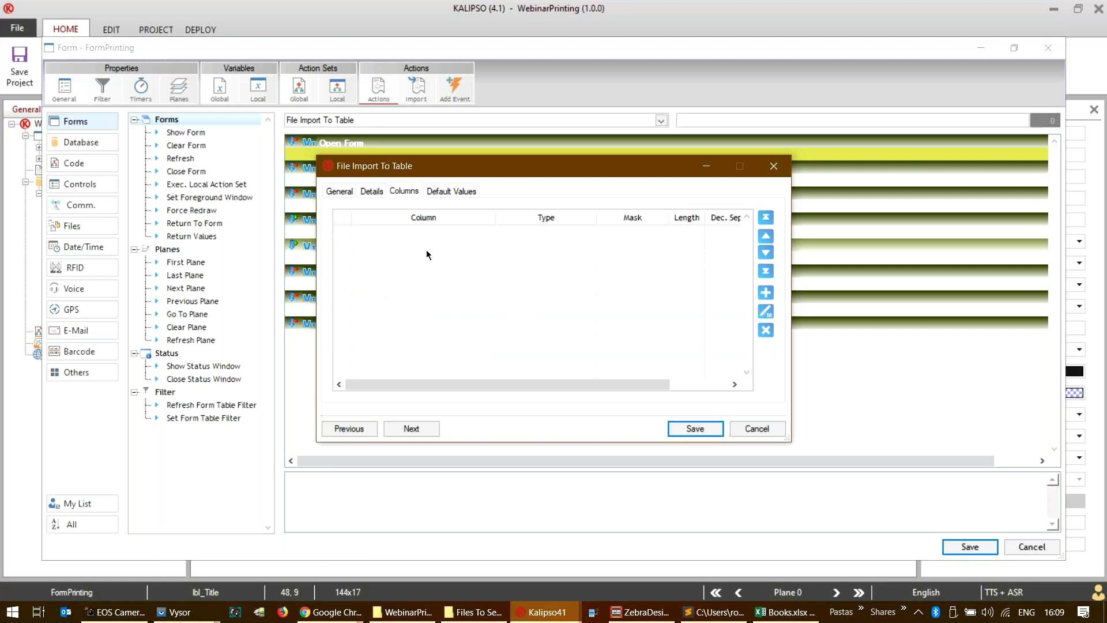
left_click(703, 616)
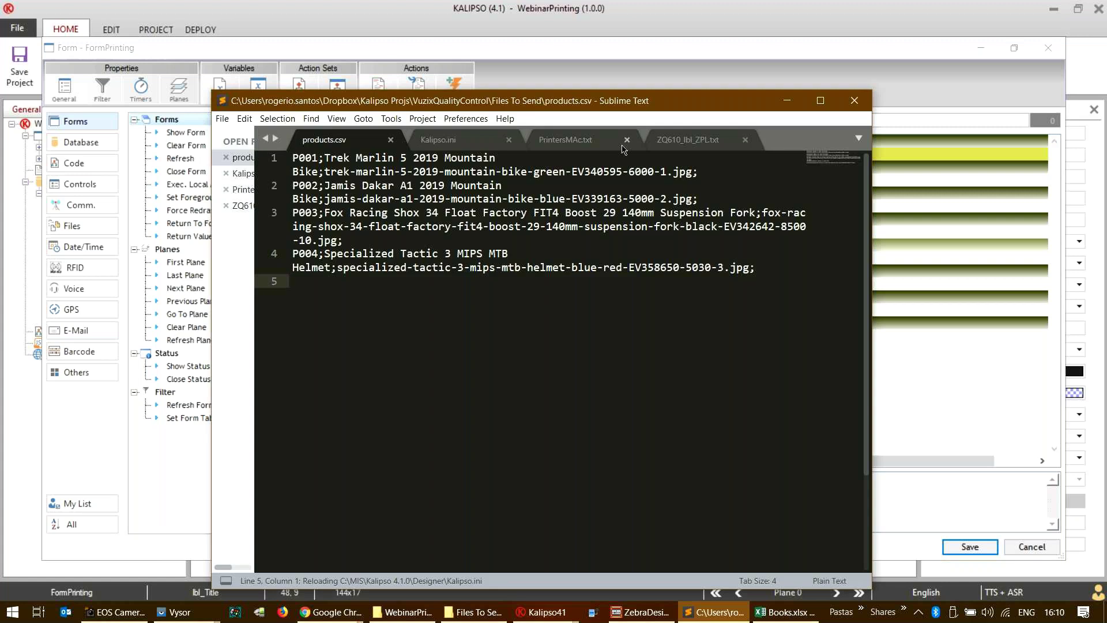
key("alt+F4")
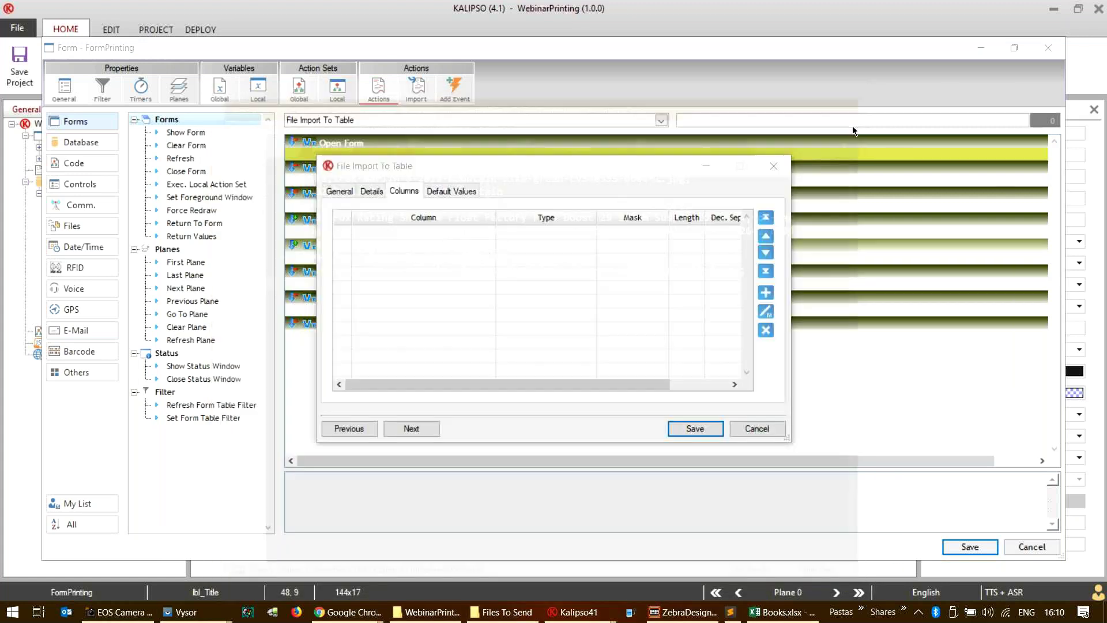
left_click(475, 613)
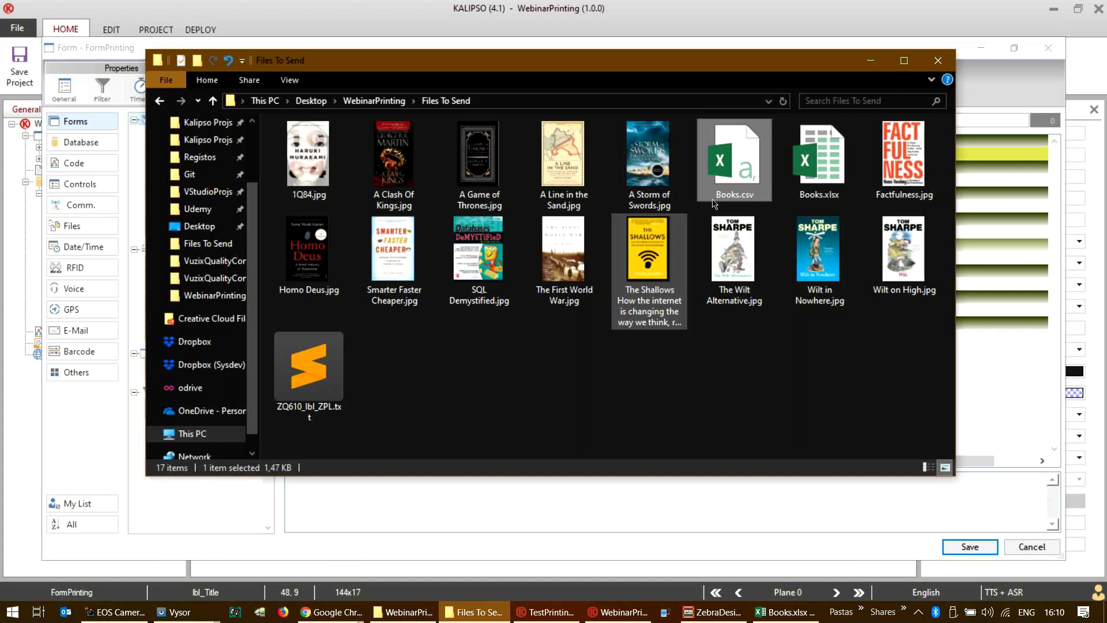
right_click(751, 164)
left_click(807, 217)
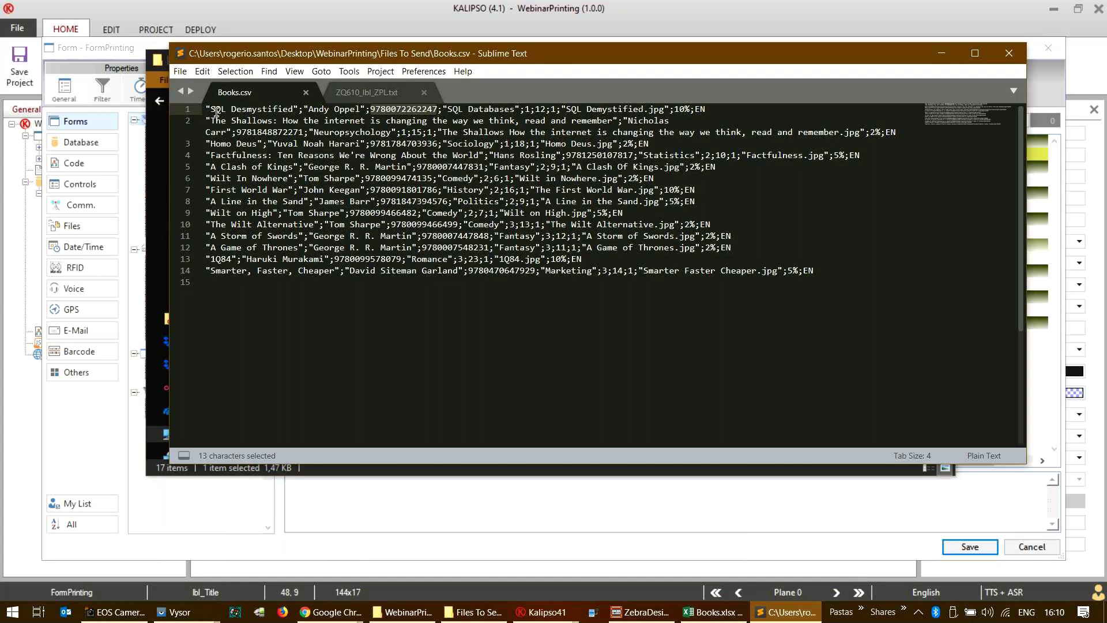
left_click_drag(387, 59, 351, 130)
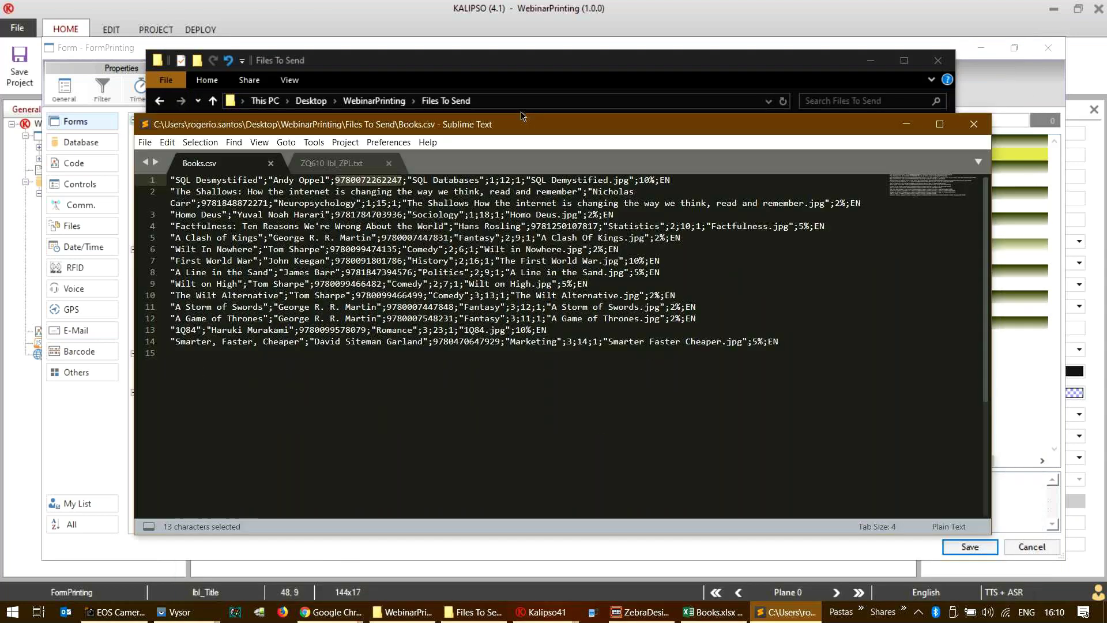
left_click(872, 63)
left_click(909, 127)
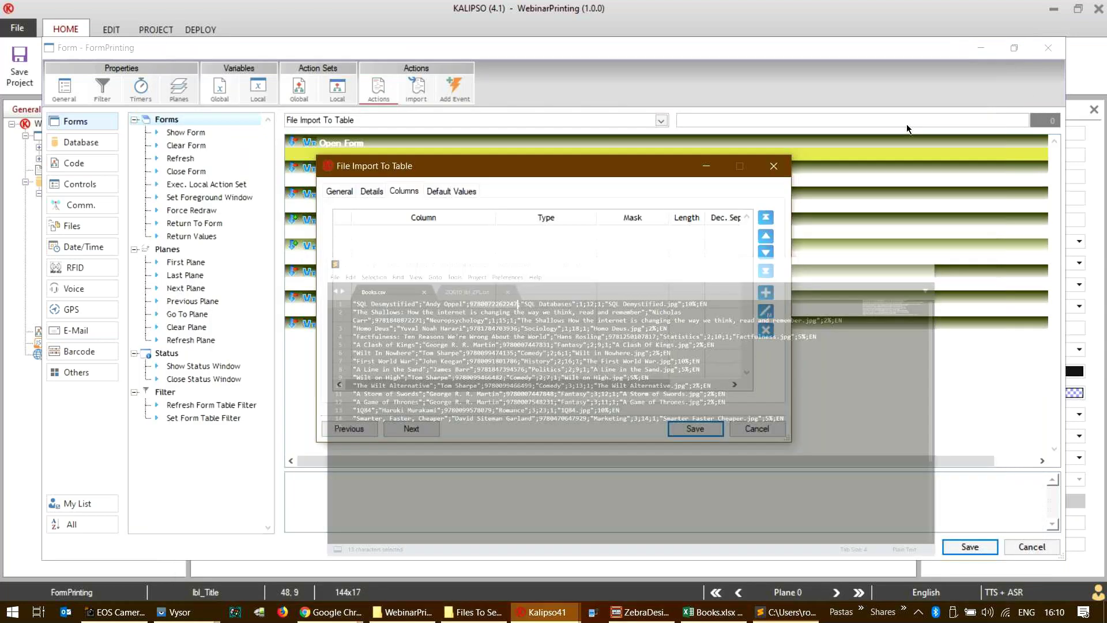
- Add title and author as the first and second import columns, keeping type String and length -1
left_click(764, 291)
left_click(456, 226)
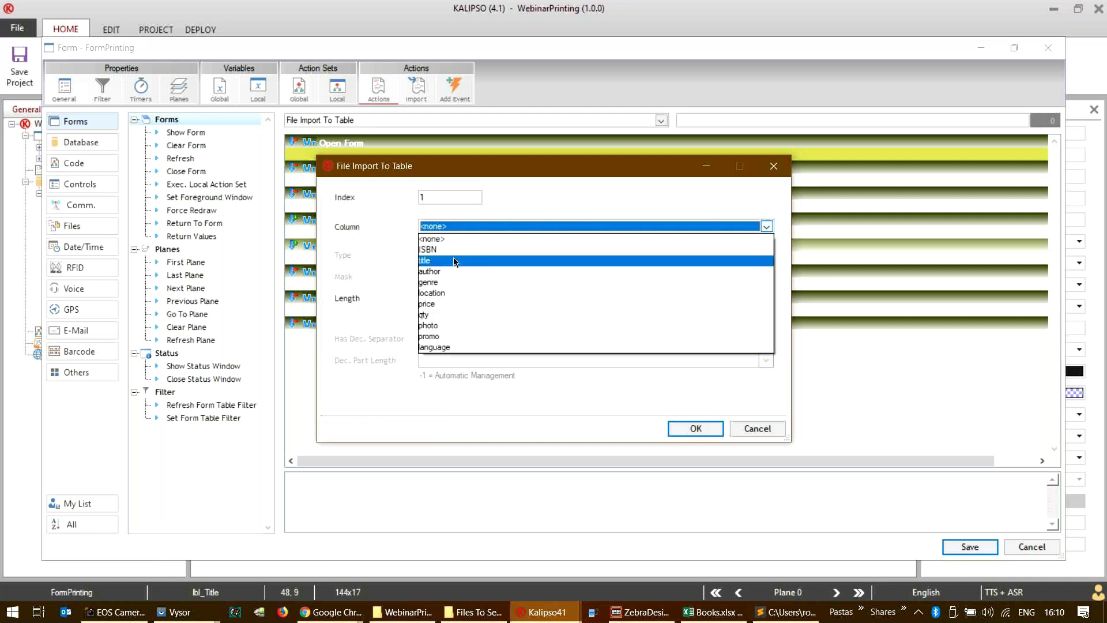
left_click(455, 261)
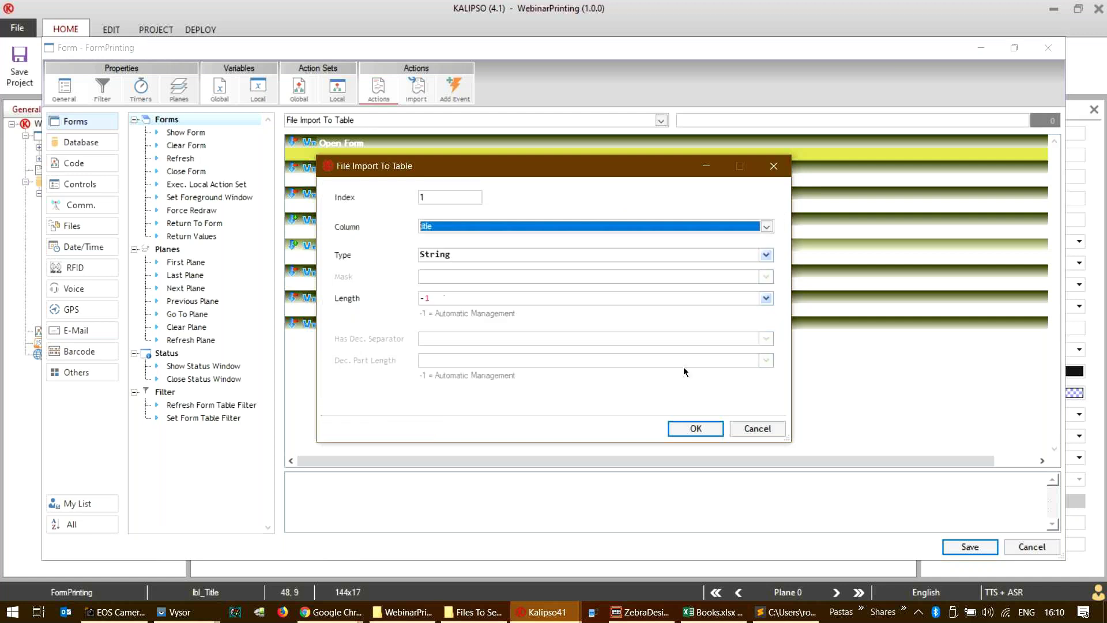
key("Return")
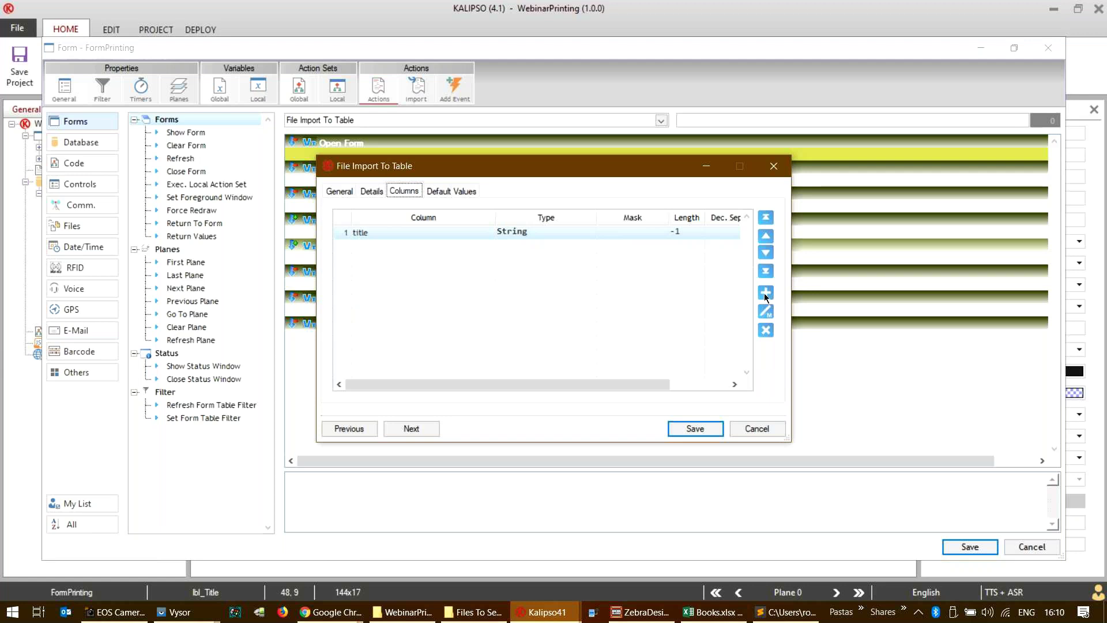
left_click(766, 294)
key("alt+Down")
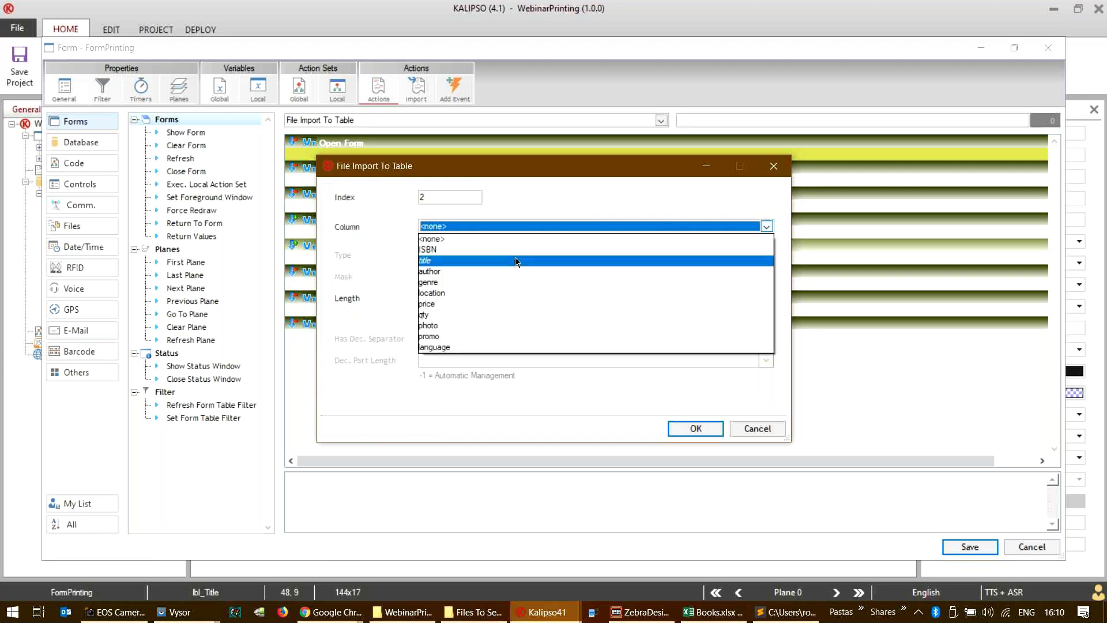
left_click(525, 271)
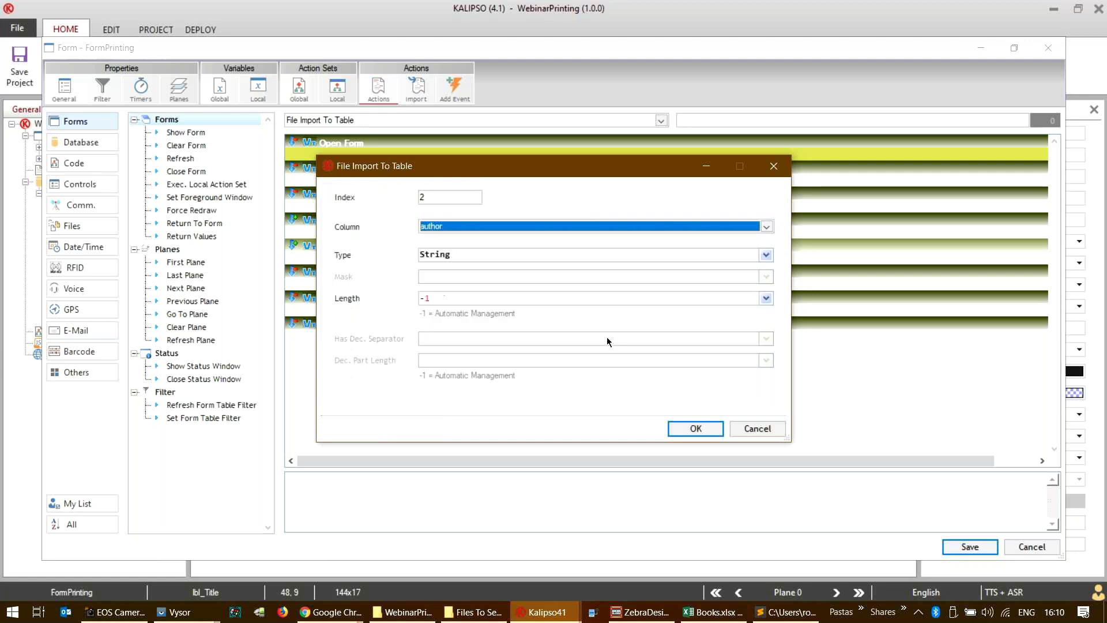
left_click(696, 429)
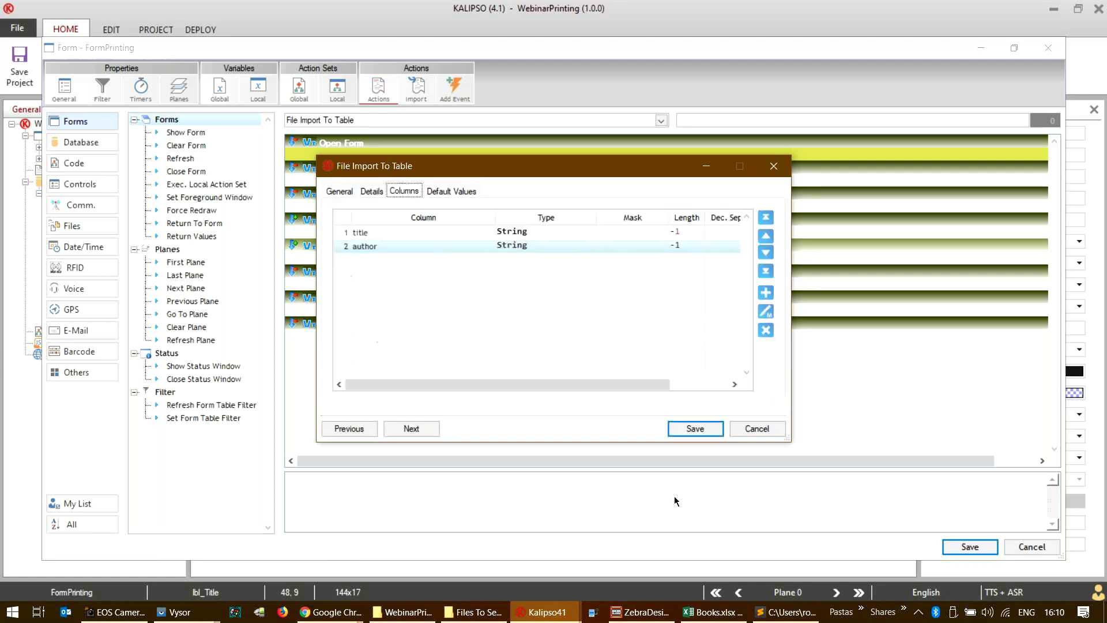
- Check the field order in Books.xlsx in Excel, and add ISBN as the third import column in Kalipso
left_click(767, 293)
left_click(521, 233)
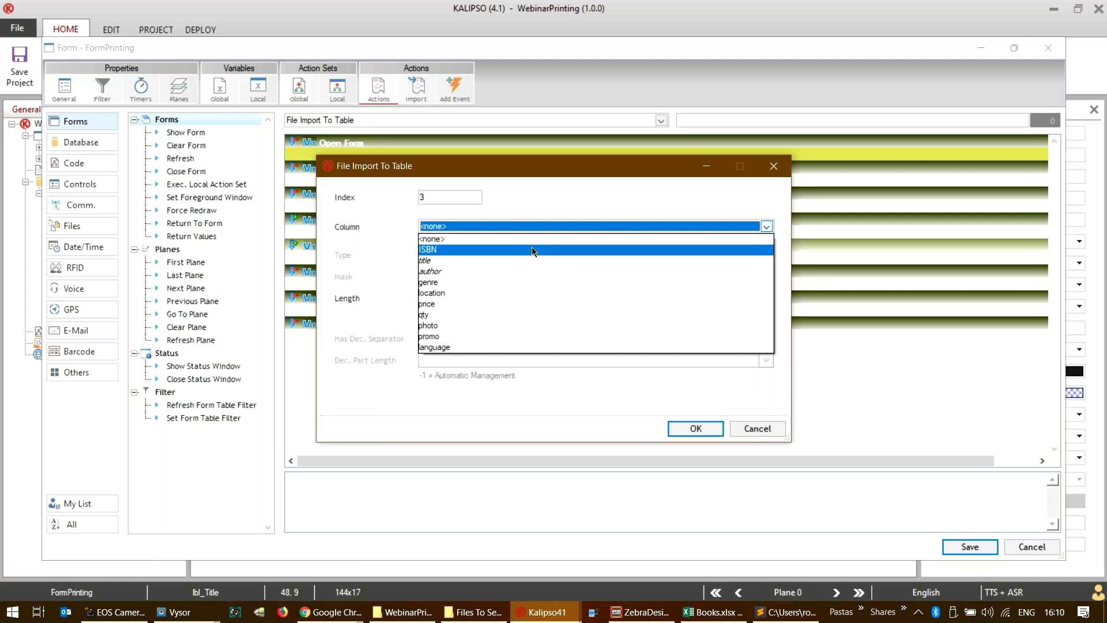
left_click(702, 597)
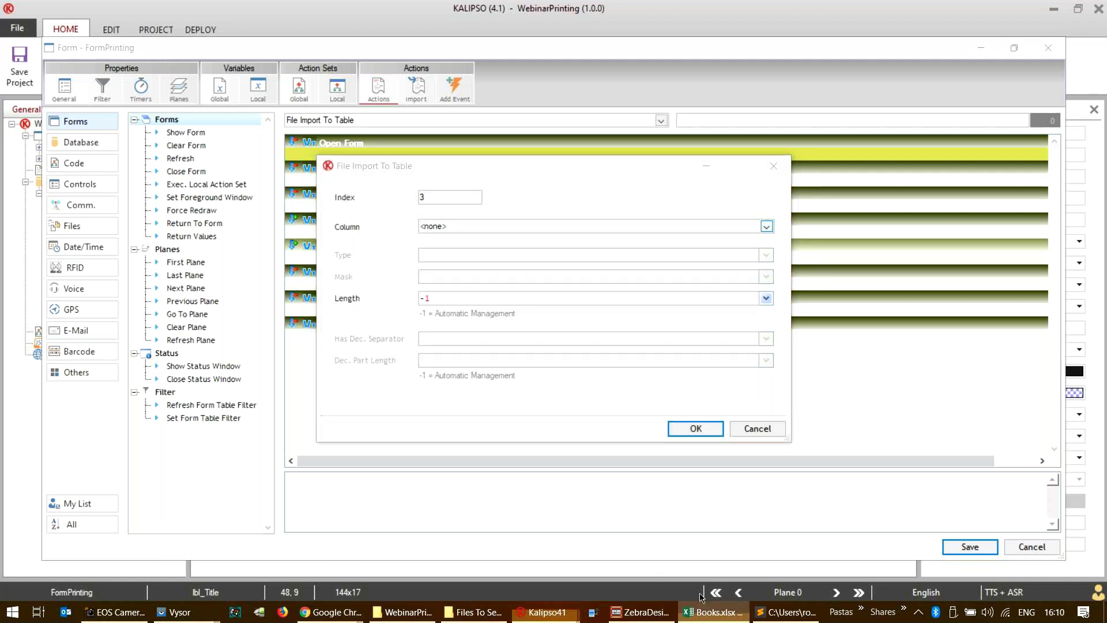
left_click(710, 612)
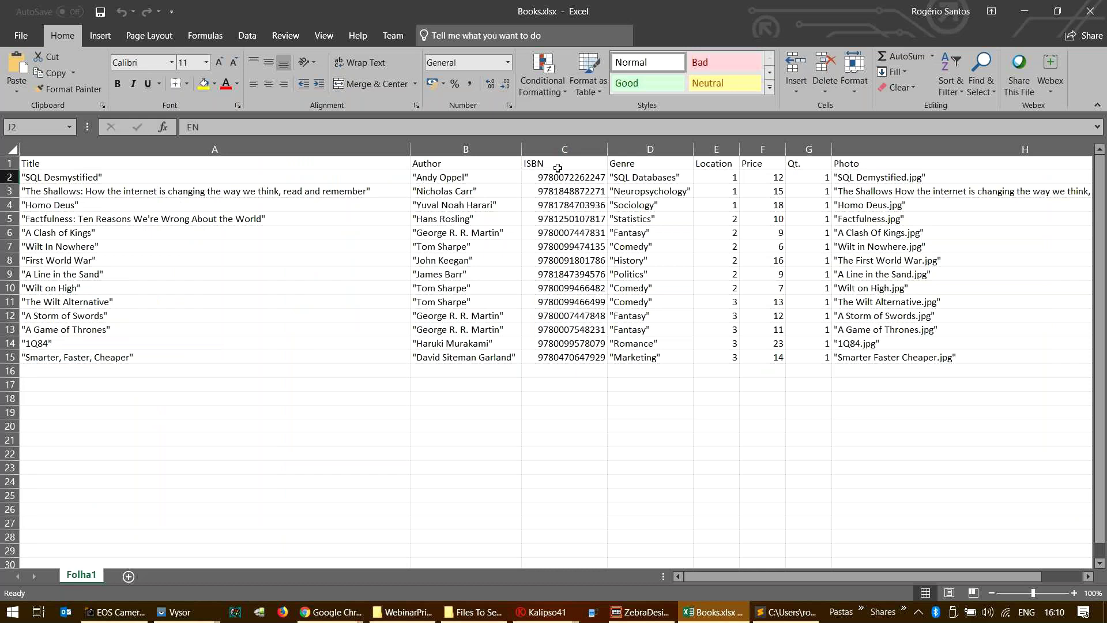
key("alt+Tab")
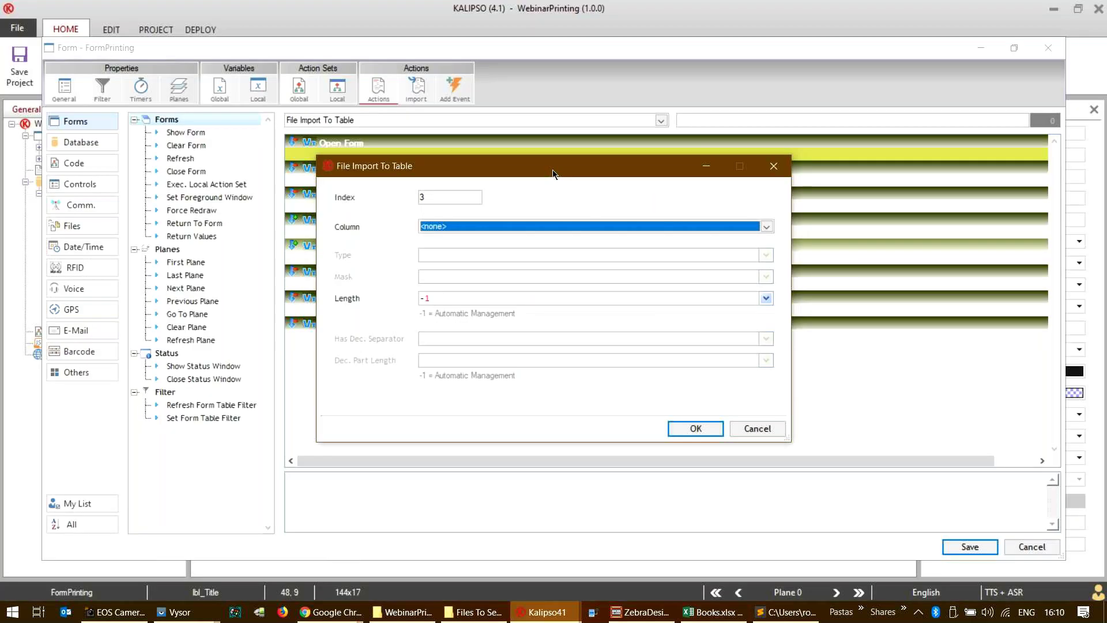
left_click(506, 228)
left_click(500, 250)
- Compare with Books.xlsx in Excel, add genre as the fourth import column in Kalipso with type String and length -1, and save the import action
key("alt+Tab")
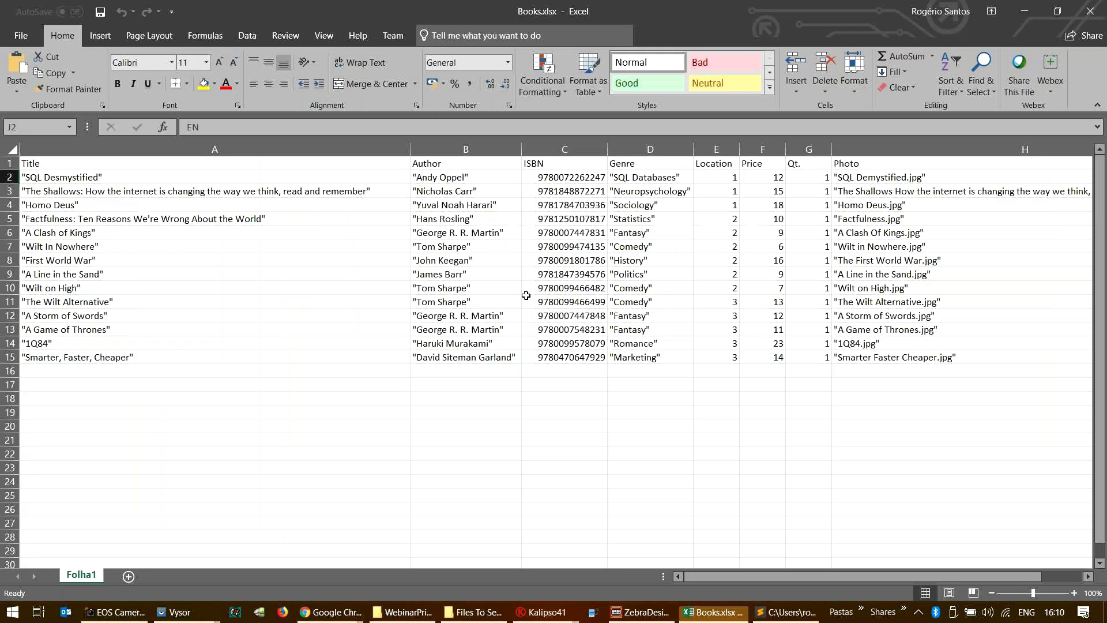
key("alt+Tab")
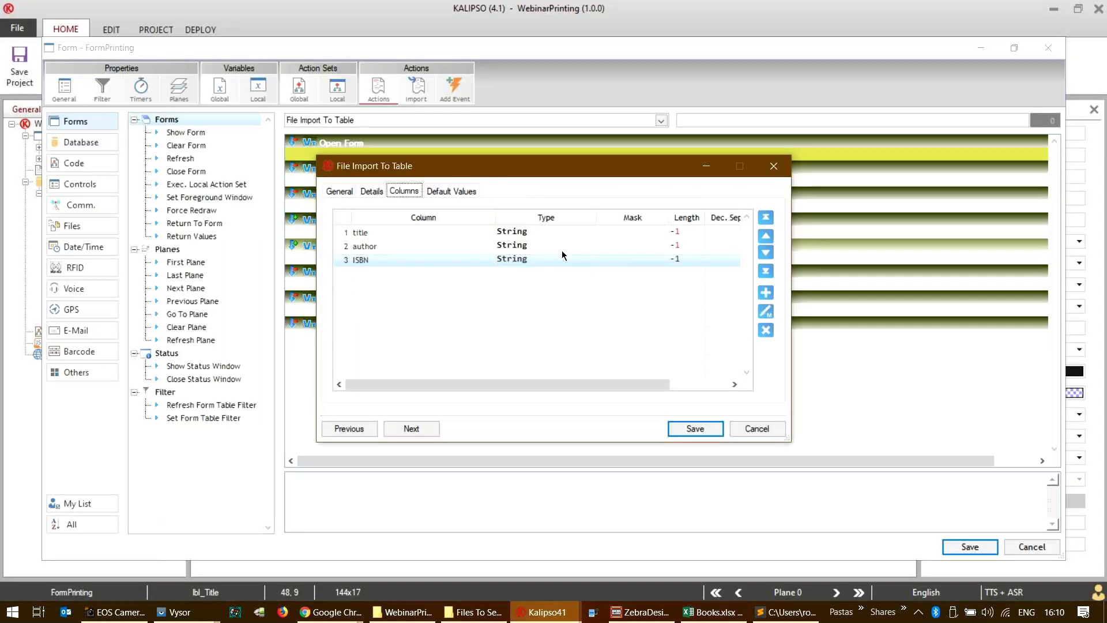
left_click(763, 295)
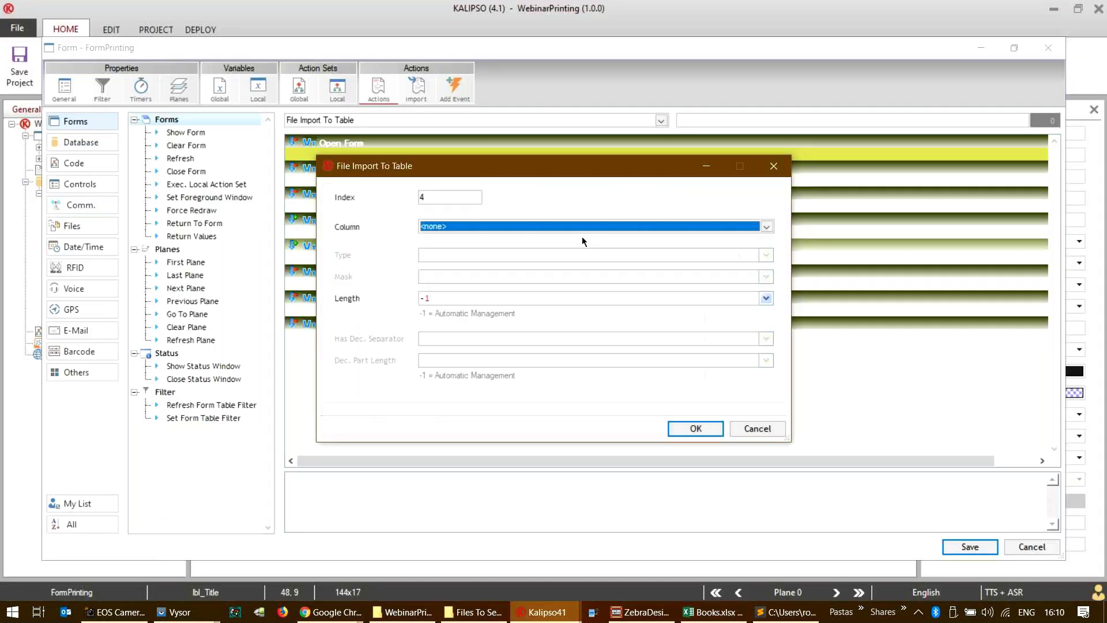
left_click(582, 230)
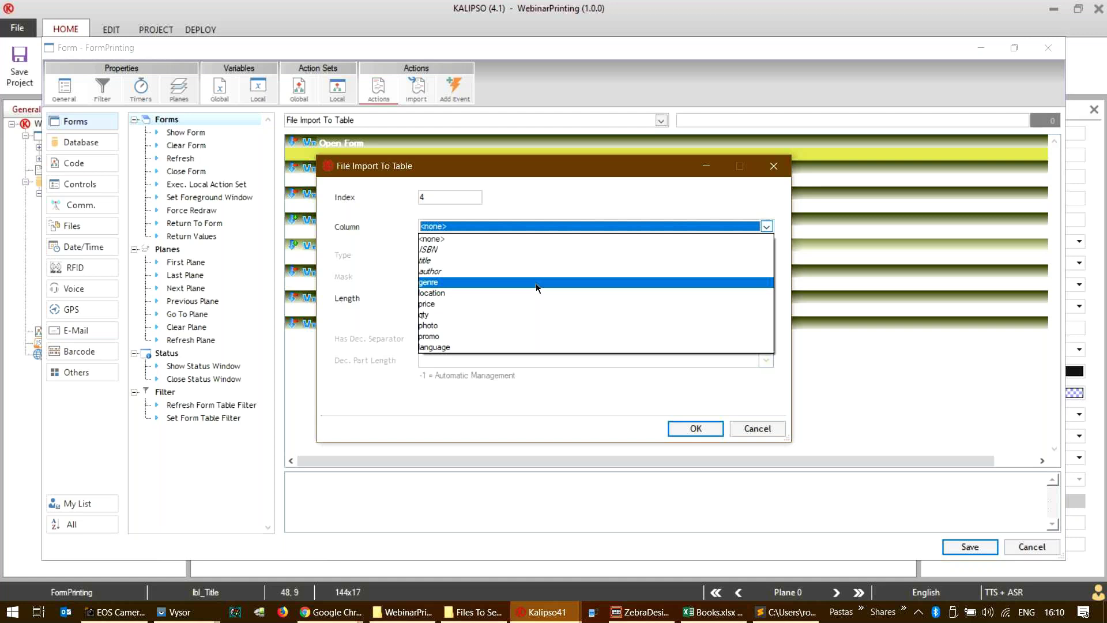
left_click(537, 283)
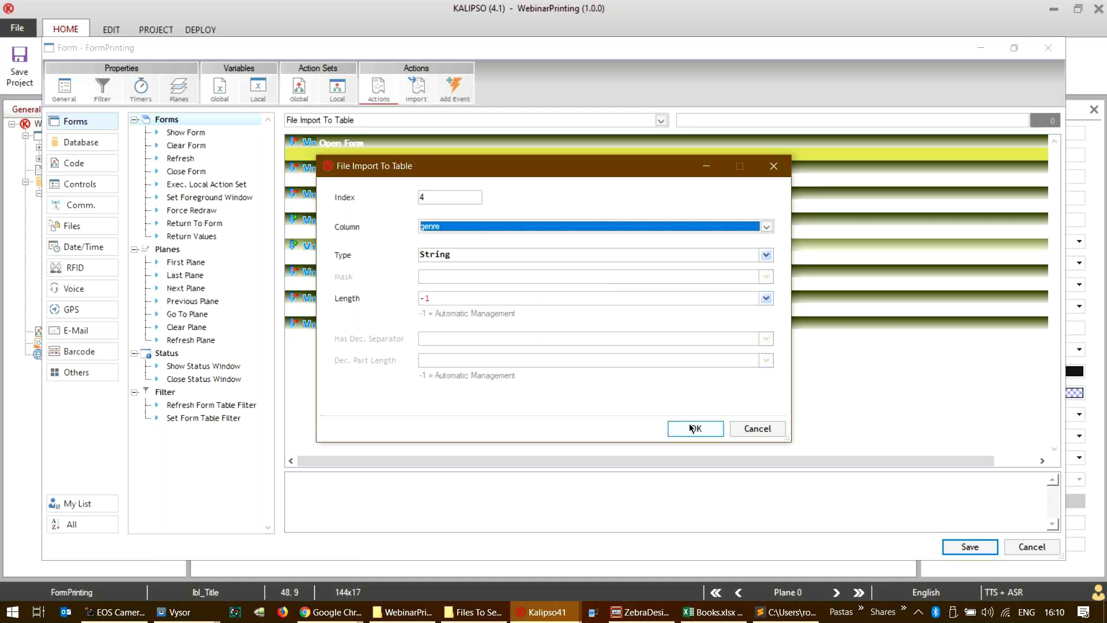
left_click(739, 227)
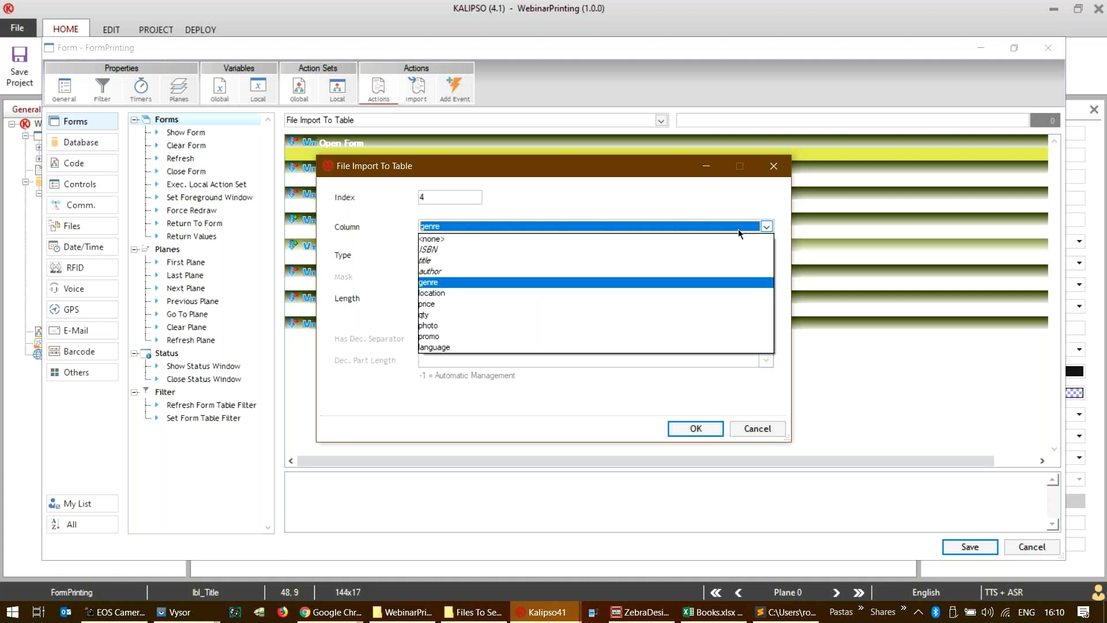
left_click(673, 283)
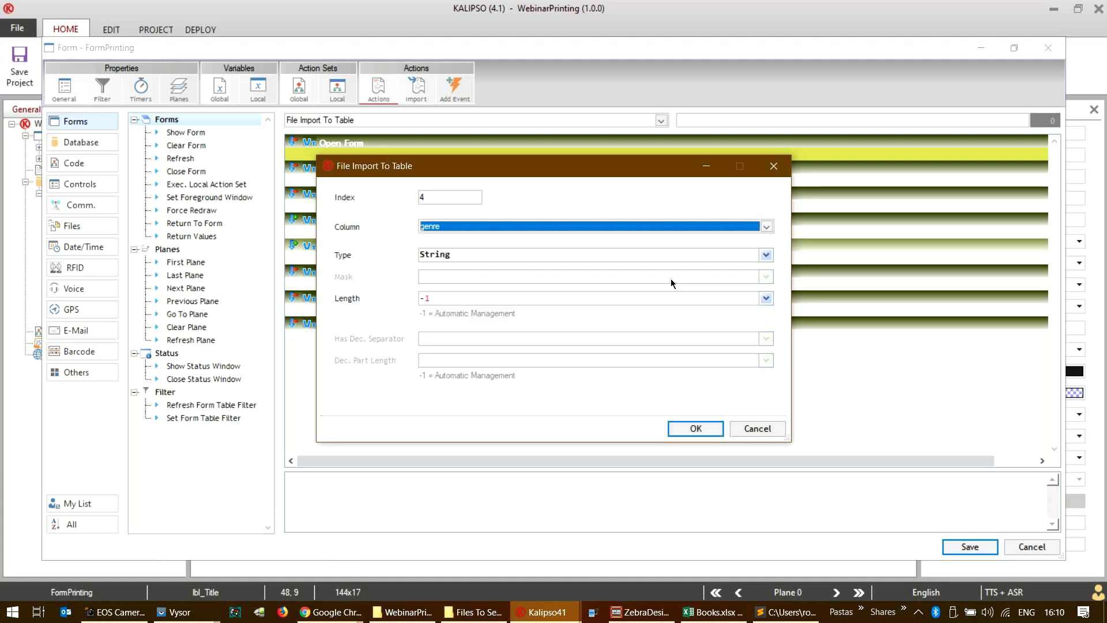
left_click(700, 426)
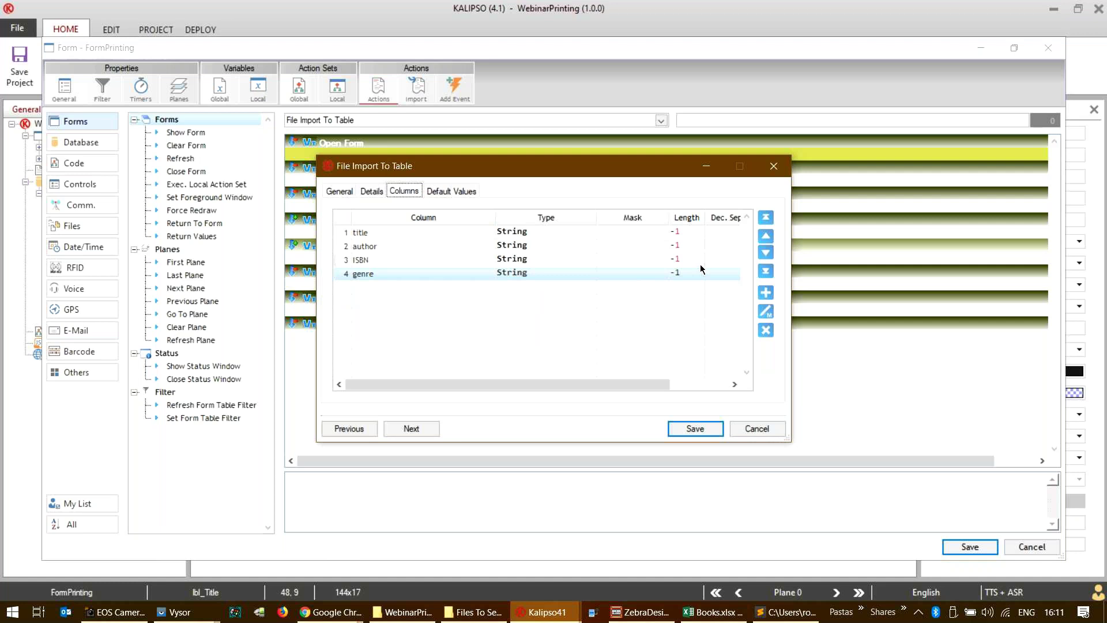
left_click(692, 427)
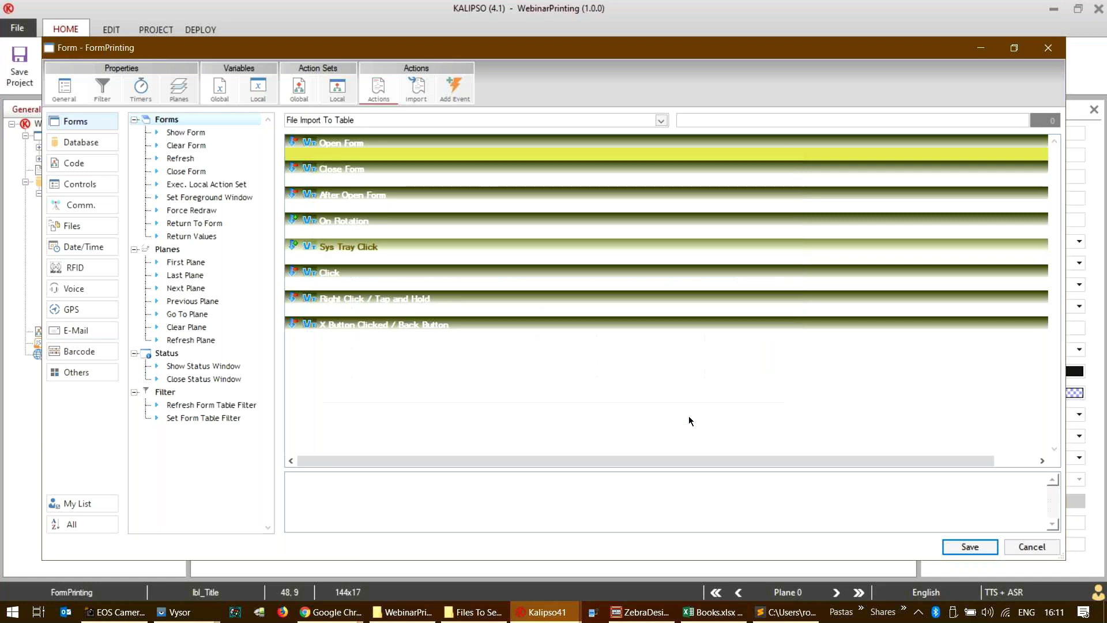
- Reopen the Open Form import action and add a fifth import column with no table field assigned, skipping the file's Location field
double_click(449, 153)
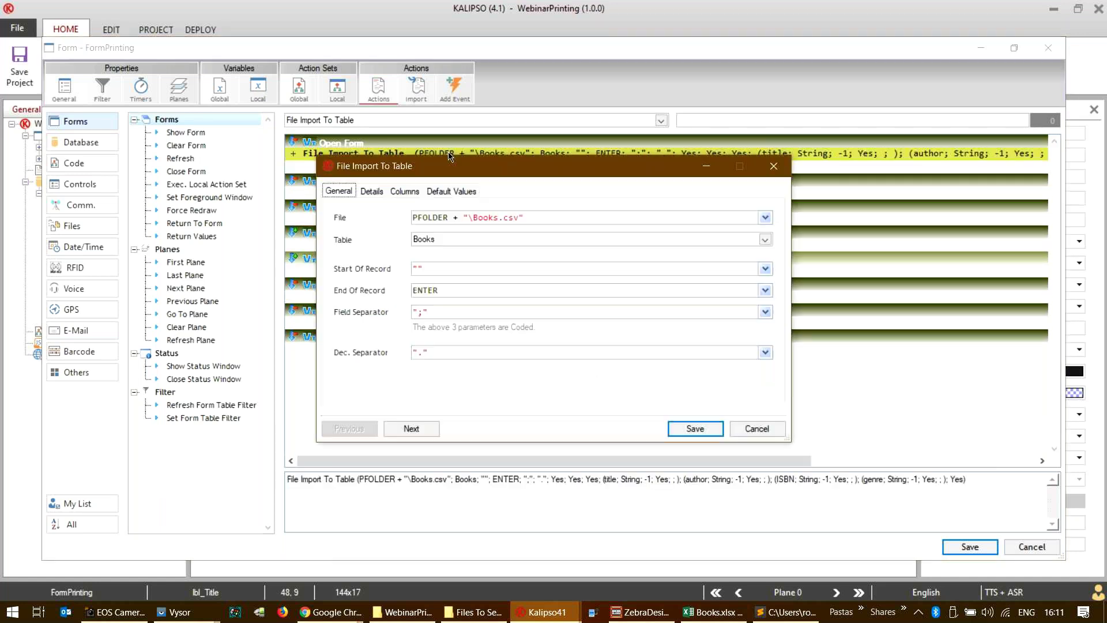
left_click(405, 191)
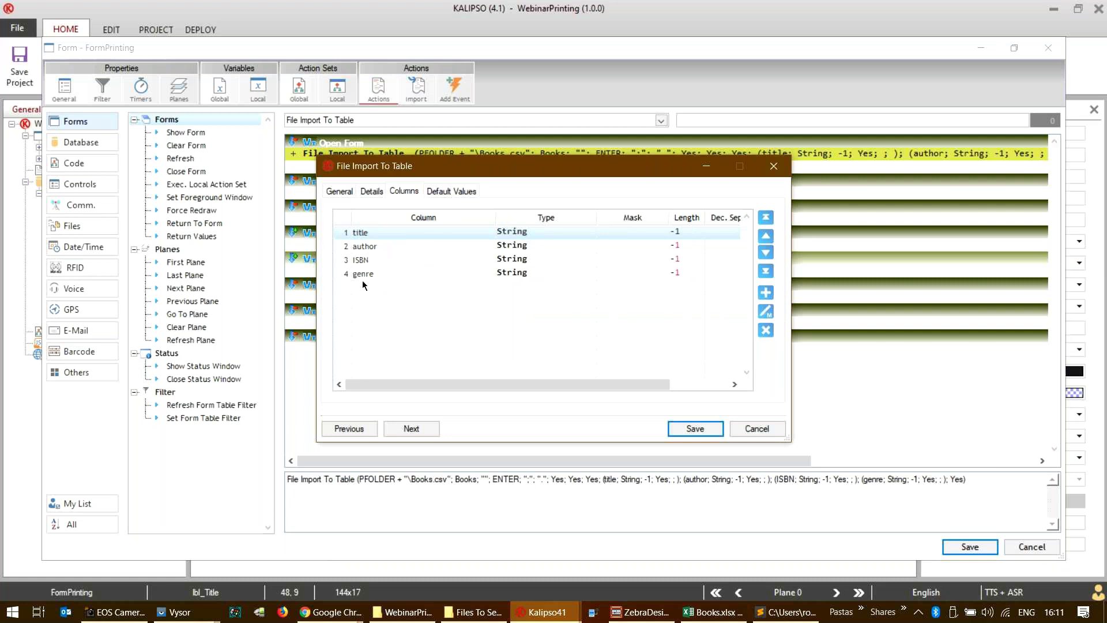
left_click(765, 293)
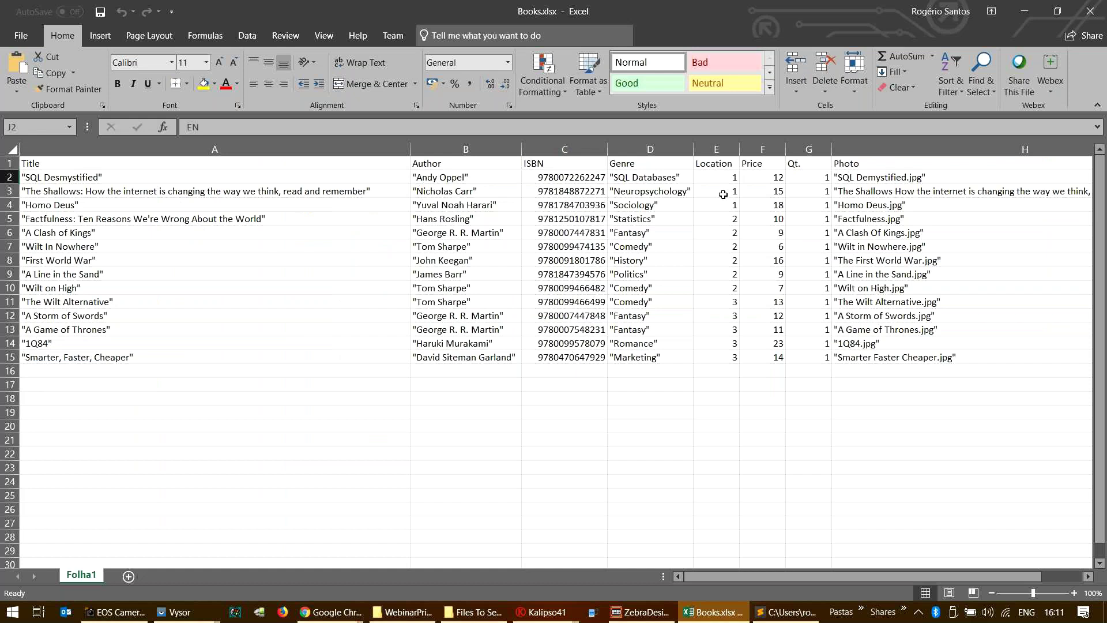
key("alt+Tab")
left_click(507, 225)
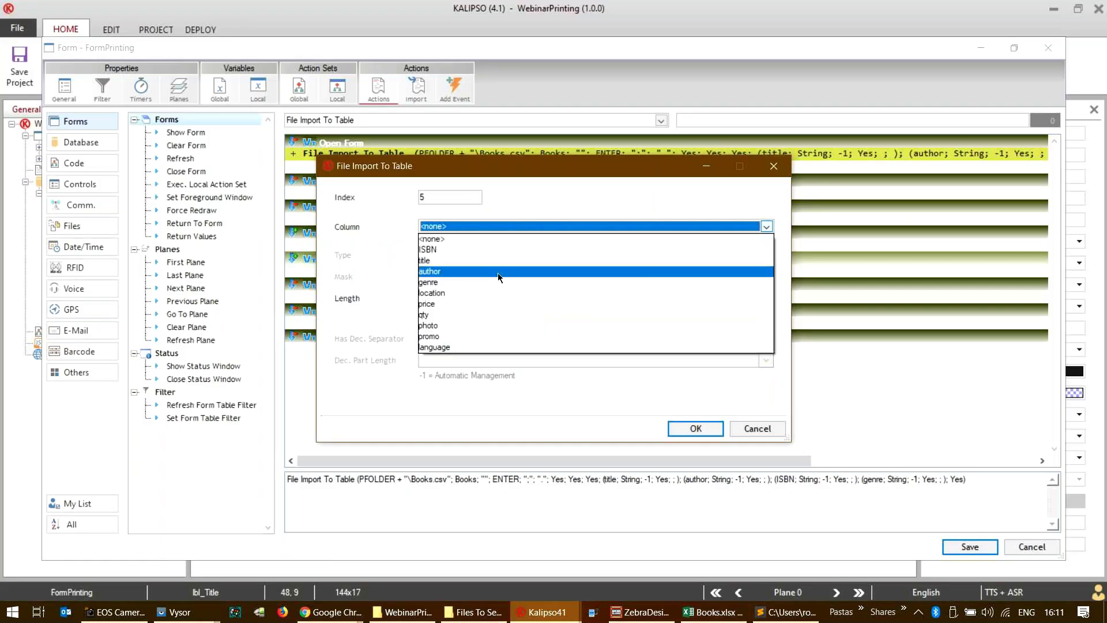
left_click(568, 184)
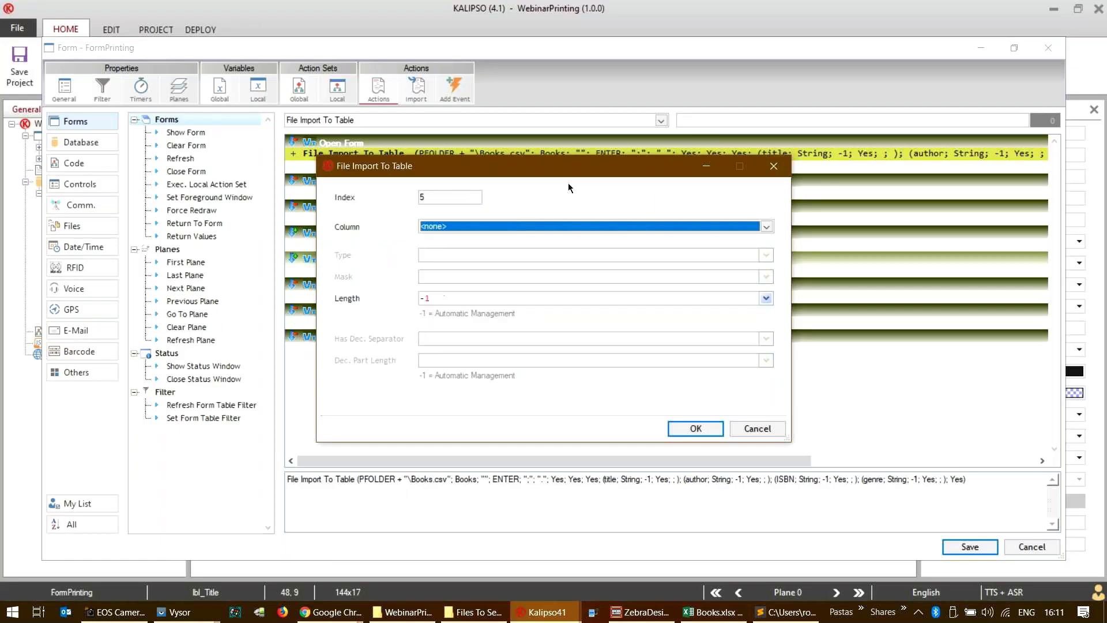
left_click_drag(557, 173, 578, 157)
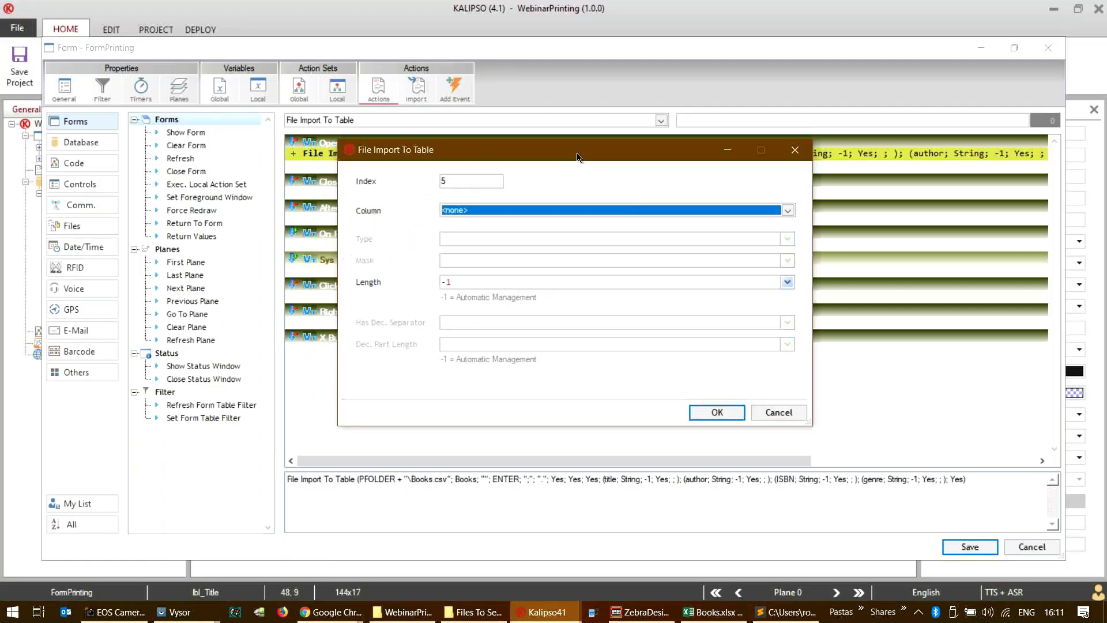
left_click(706, 409)
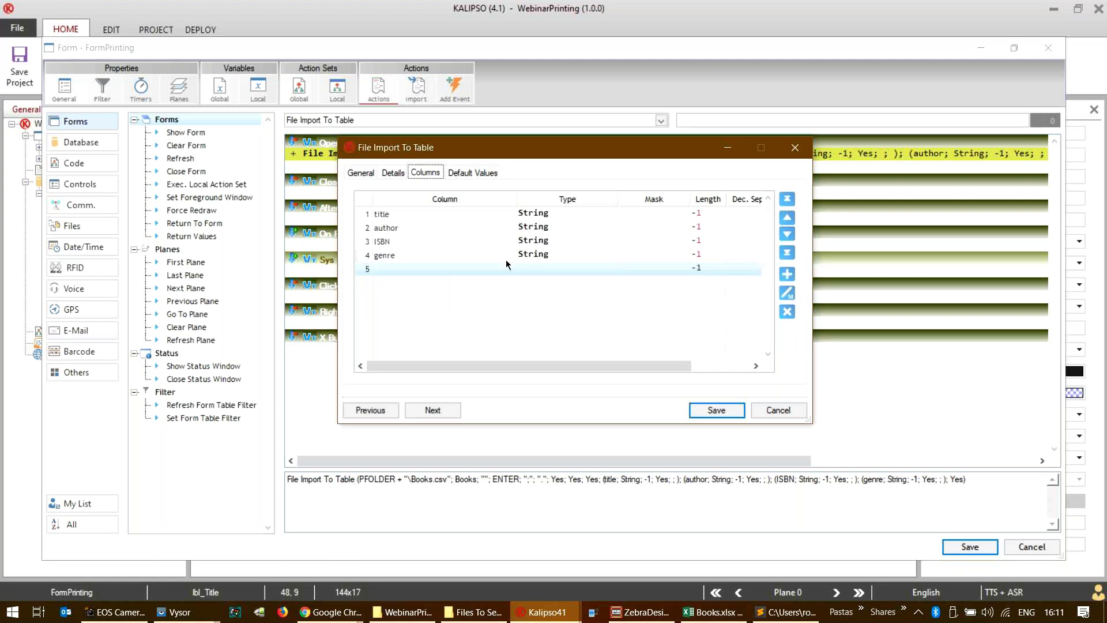
- Add price as the sixth import column with type Numeric and length -1, and save the import action and FormPrinting
left_click(787, 274)
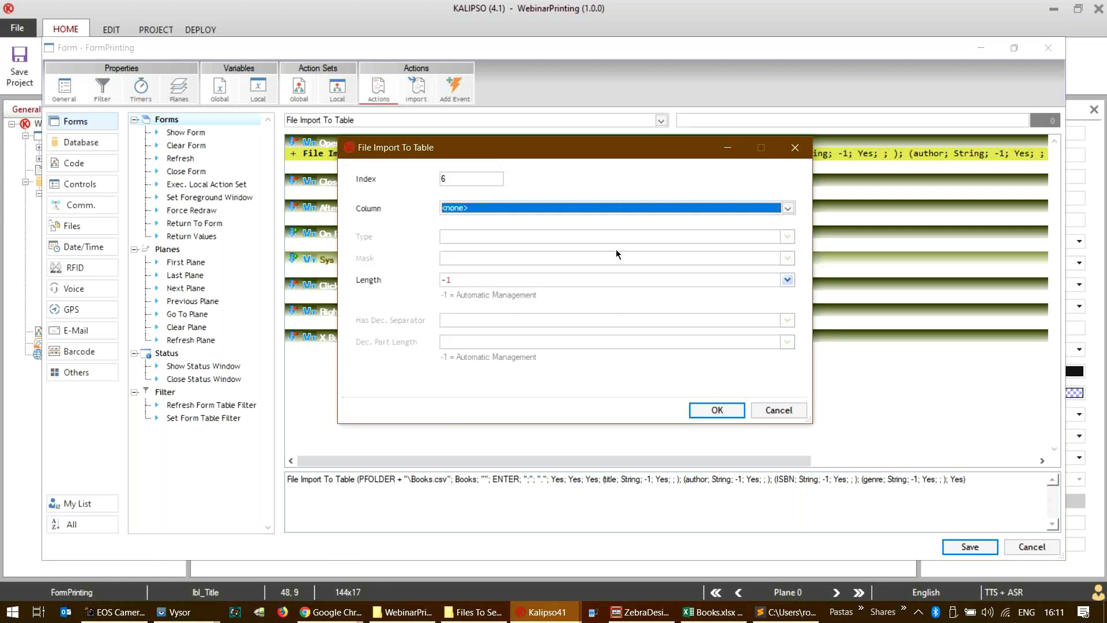
left_click(698, 210)
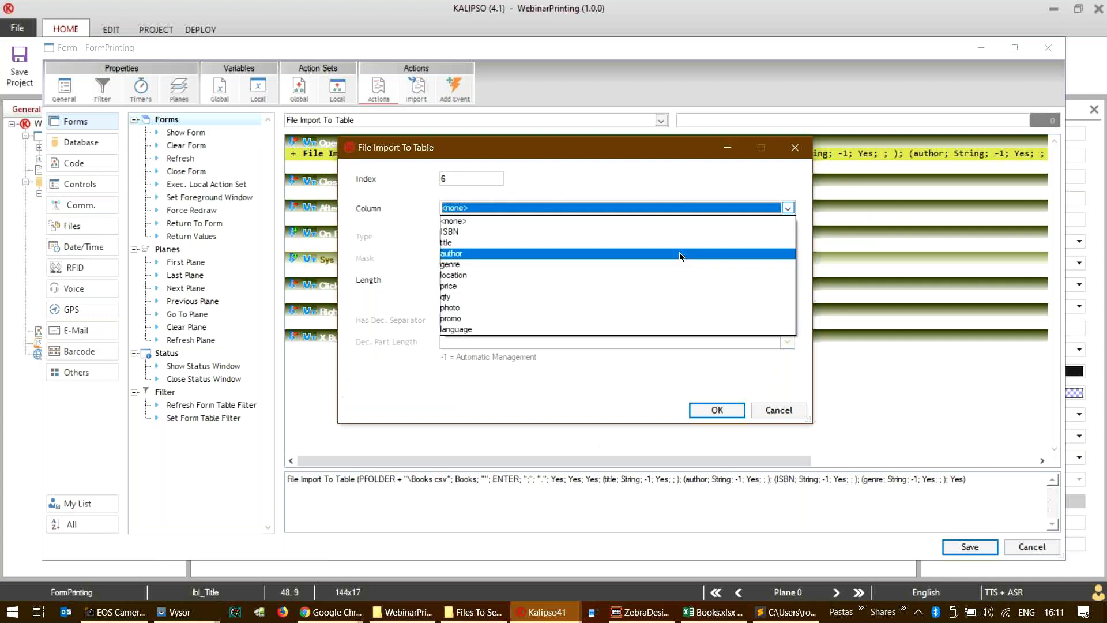
left_click(651, 290)
key("Return")
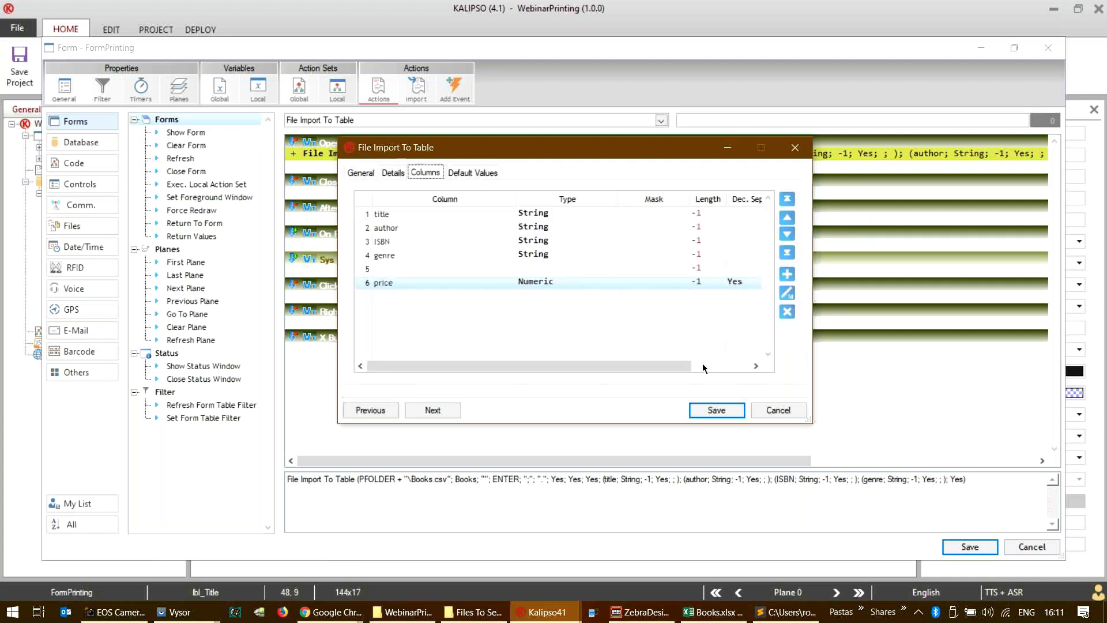
left_click(716, 410)
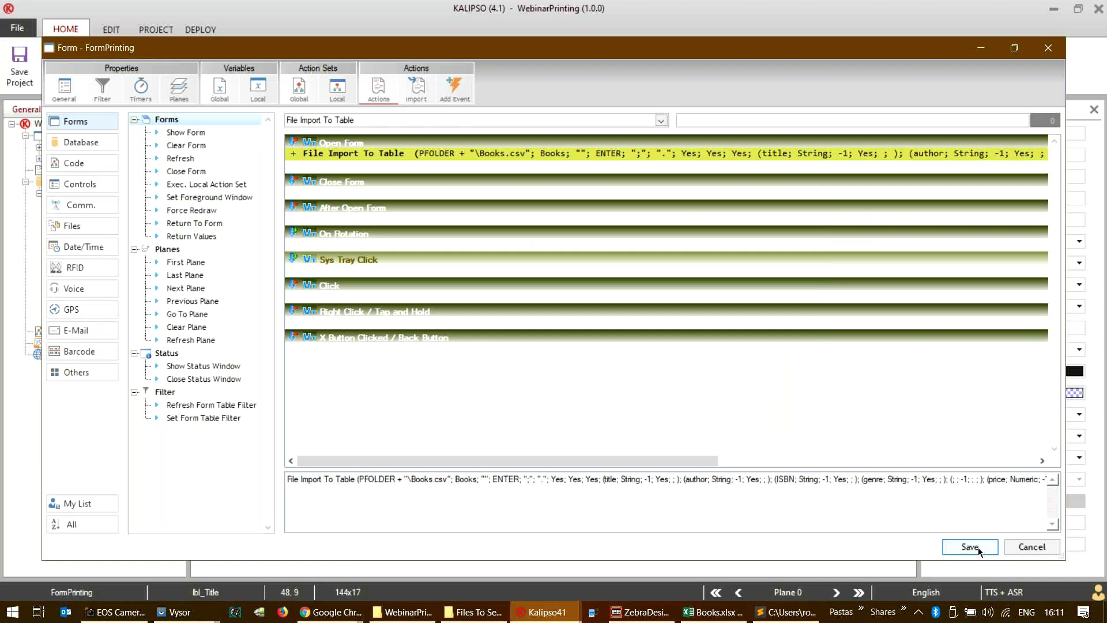
key("Return")
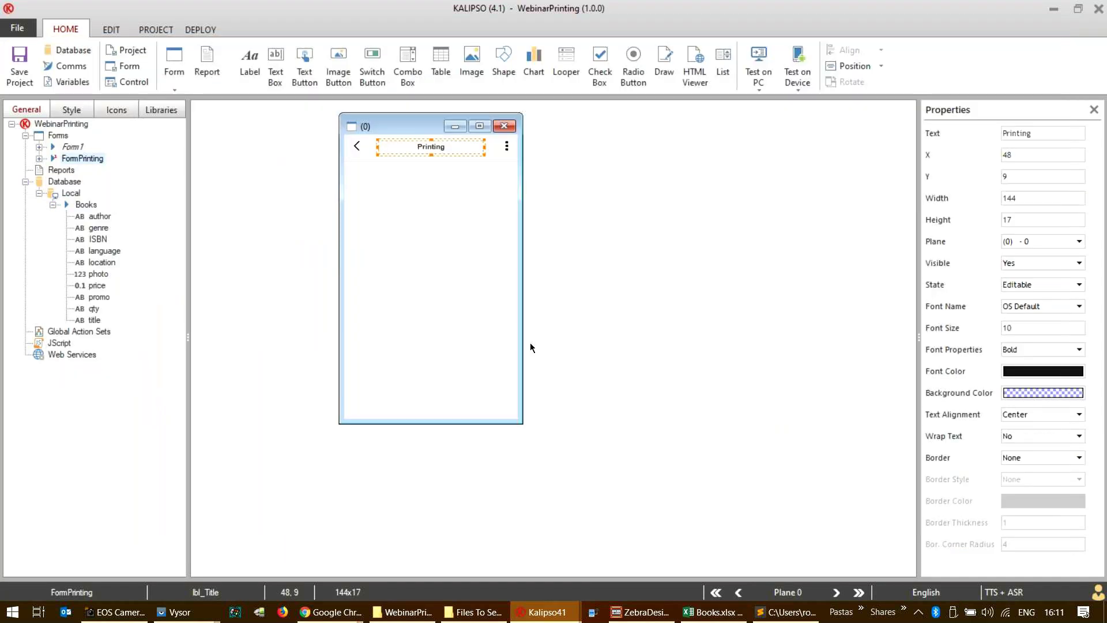
- Test the project on the PC simulator with its data erased and both actions and variables traced
left_click(758, 58)
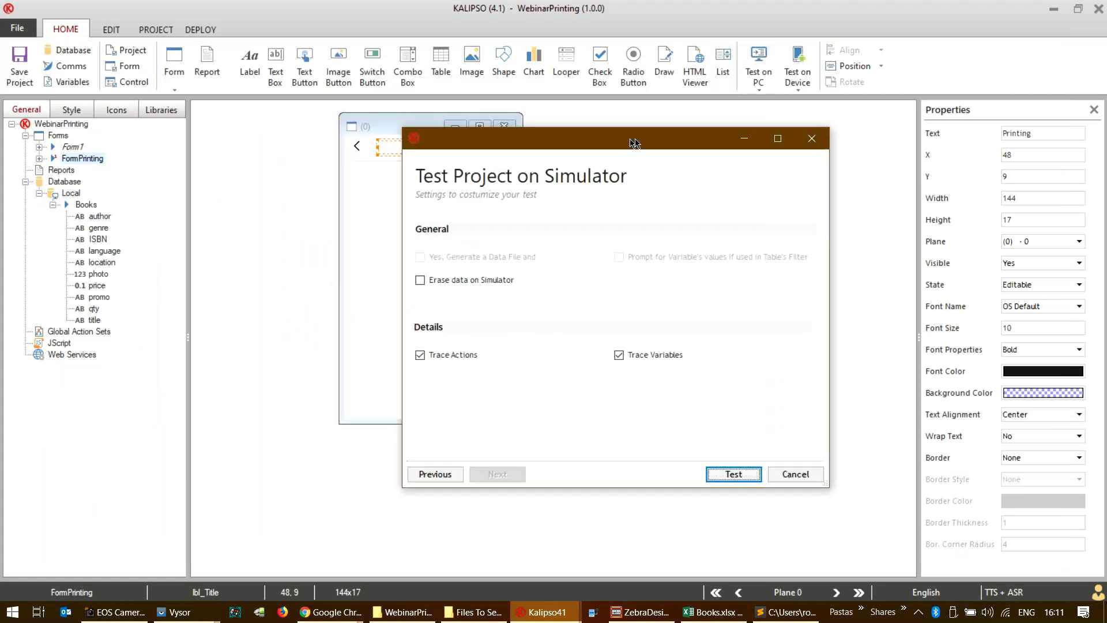
left_click_drag(634, 143, 655, 140)
left_click(477, 277)
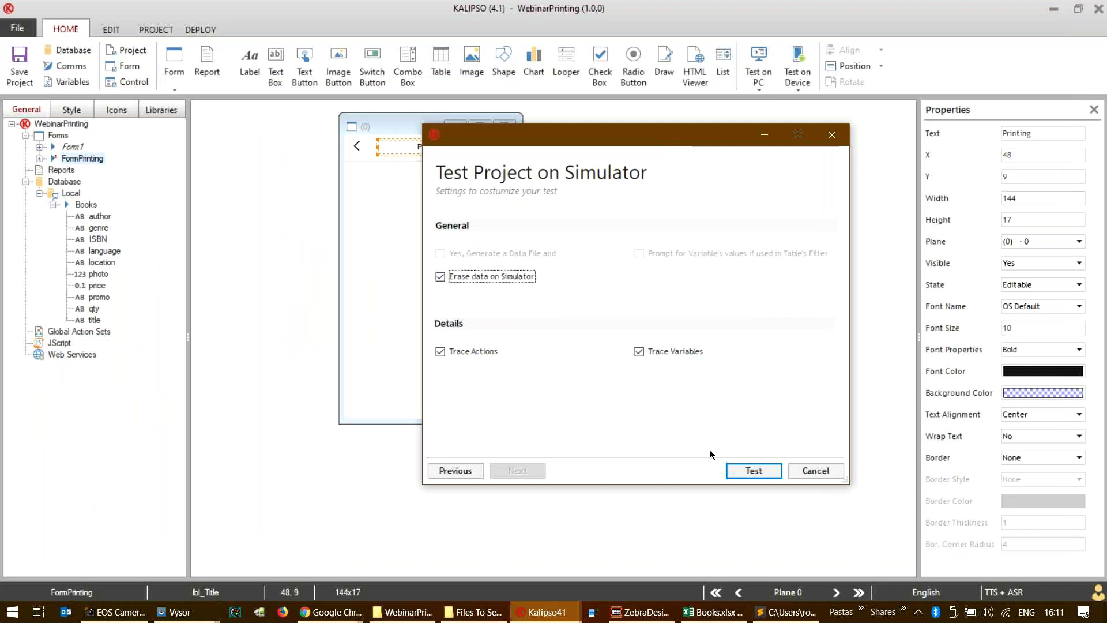
left_click(756, 471)
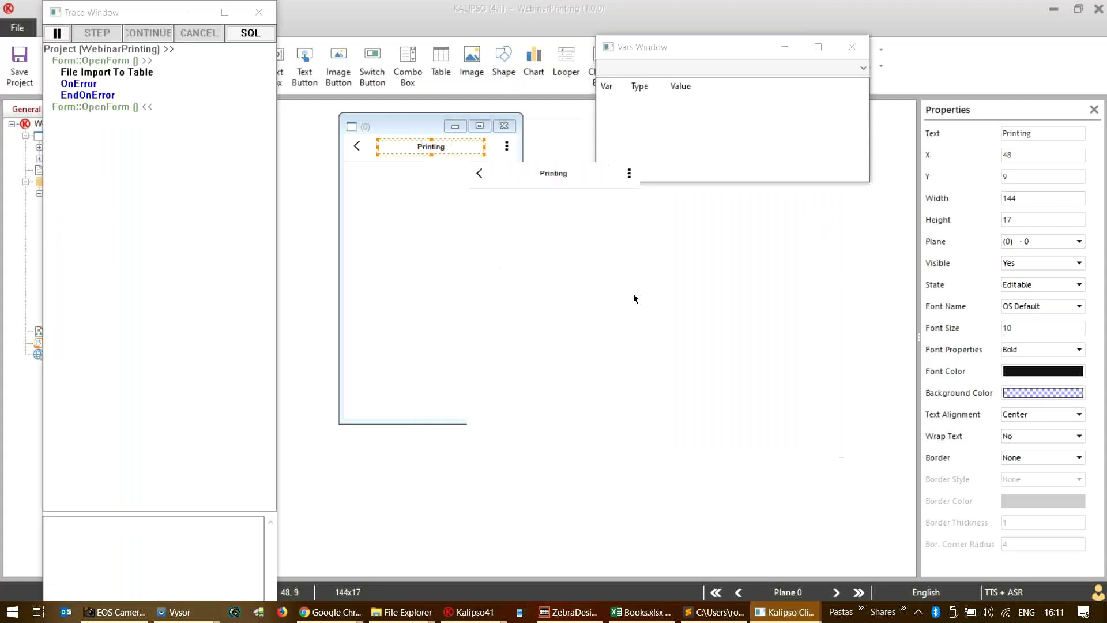
- Examine the File Import To Table trace and all columns of the imported Books records, and return to the WebinarPrinting project
left_click(139, 73)
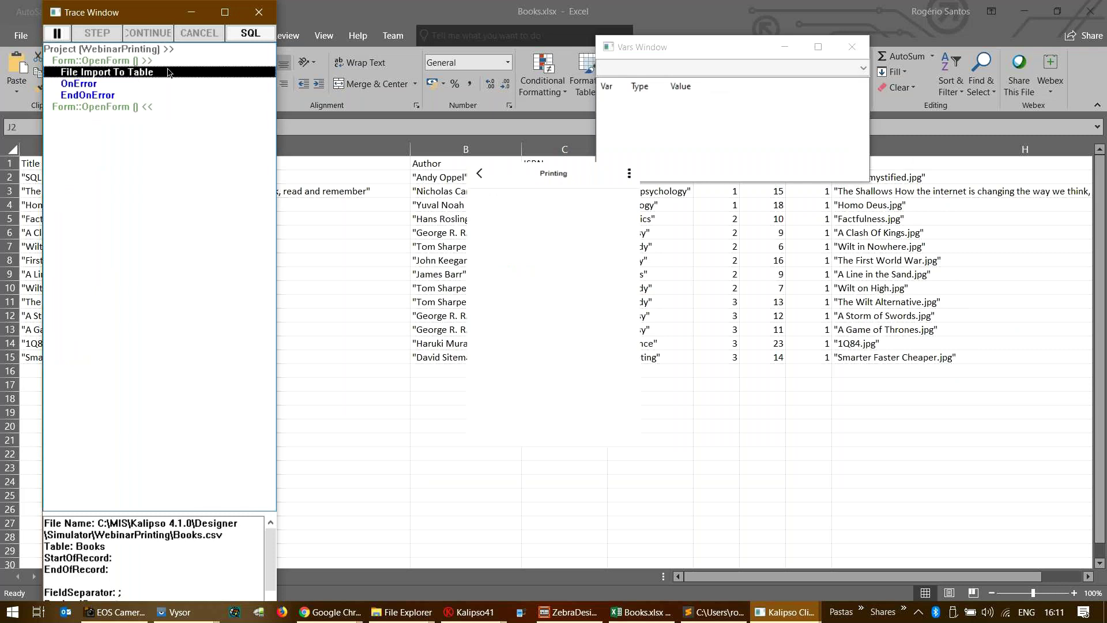
left_click(237, 33)
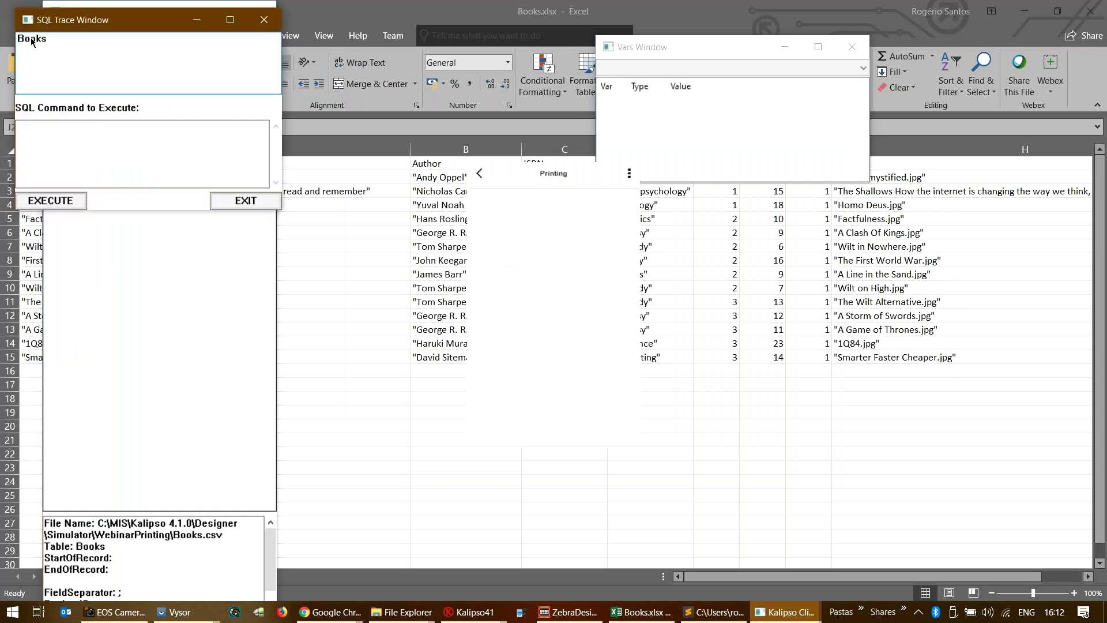
left_click(32, 40)
left_click(44, 200)
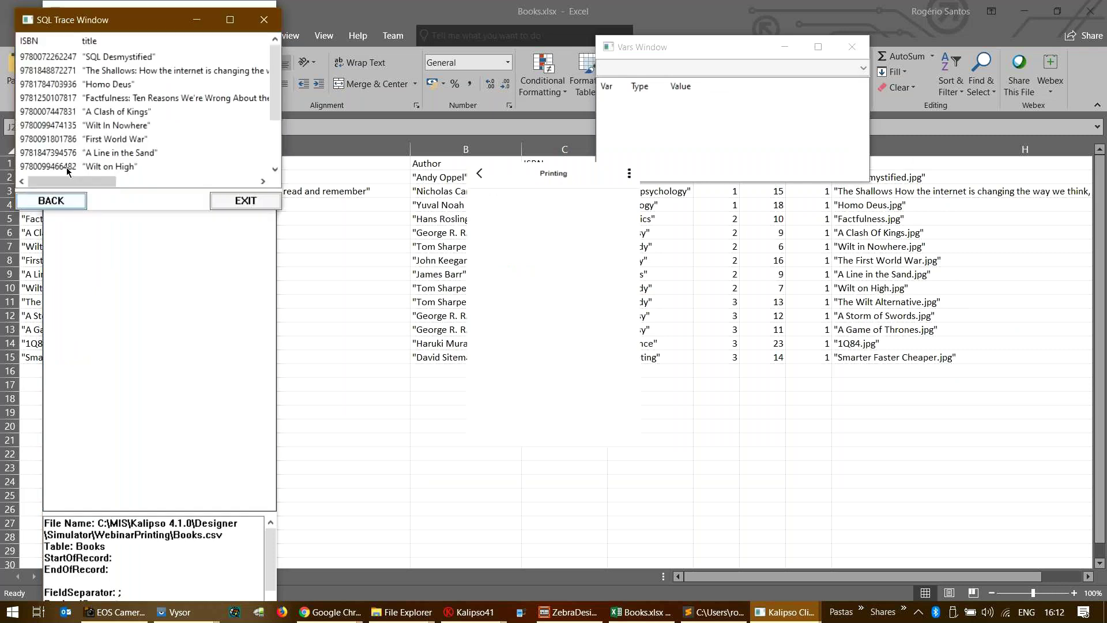
scroll(188, 110, "down", 2)
left_click(157, 181)
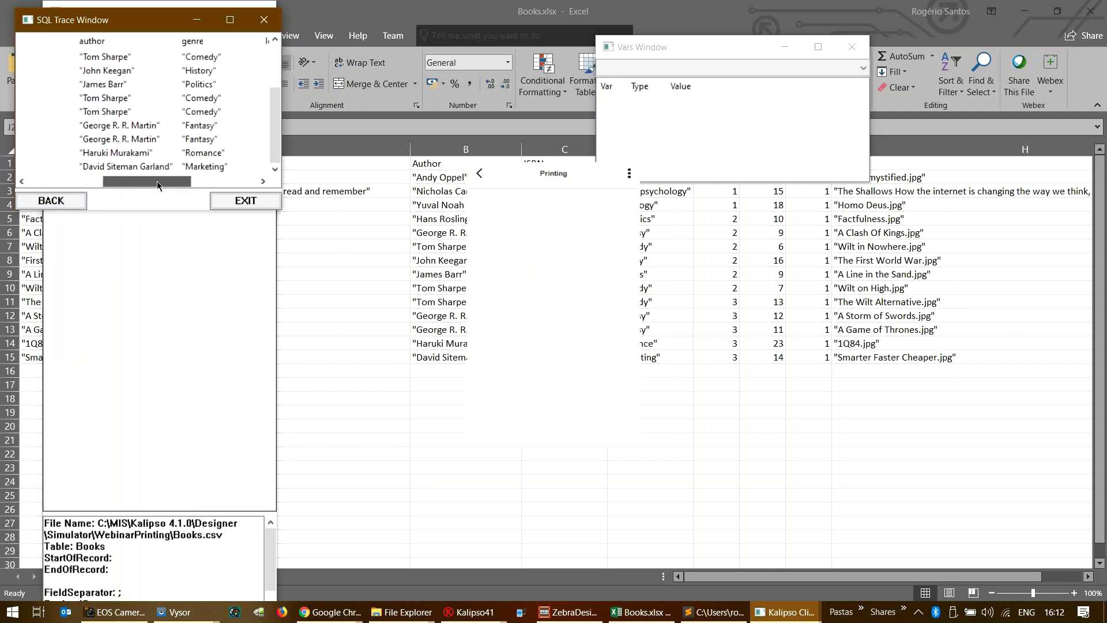
left_click_drag(157, 181, 246, 180)
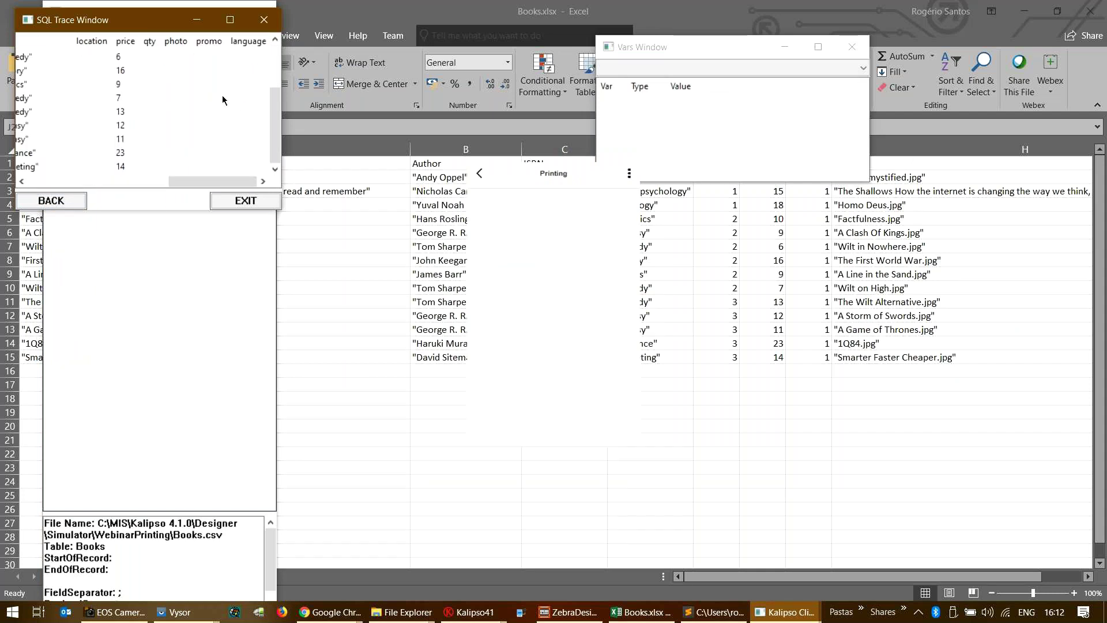
left_click(247, 201)
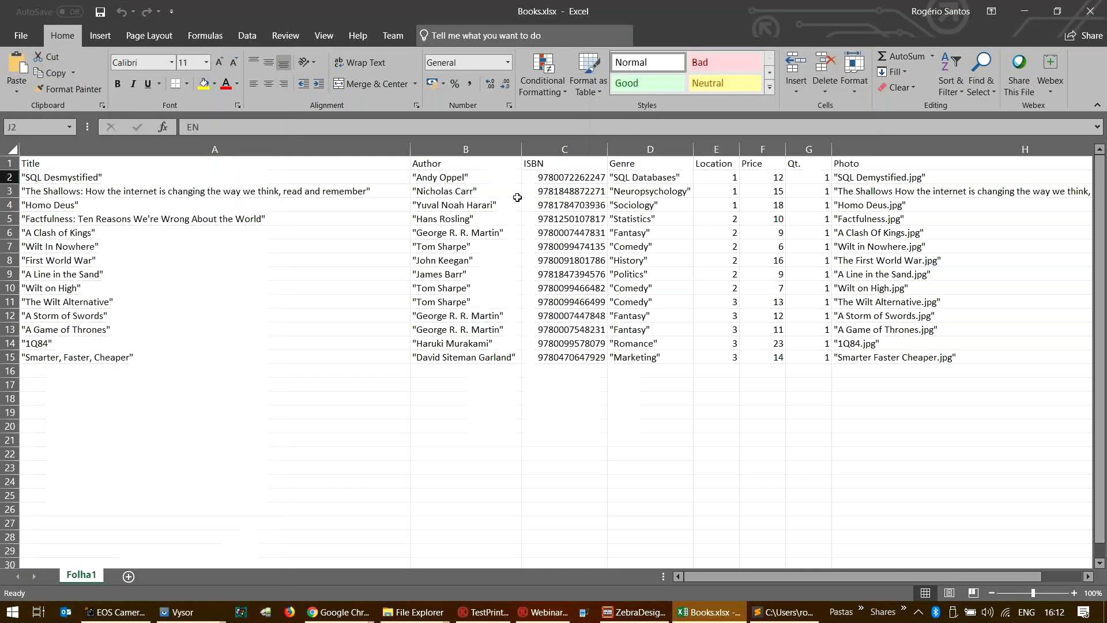
left_click(1025, 11)
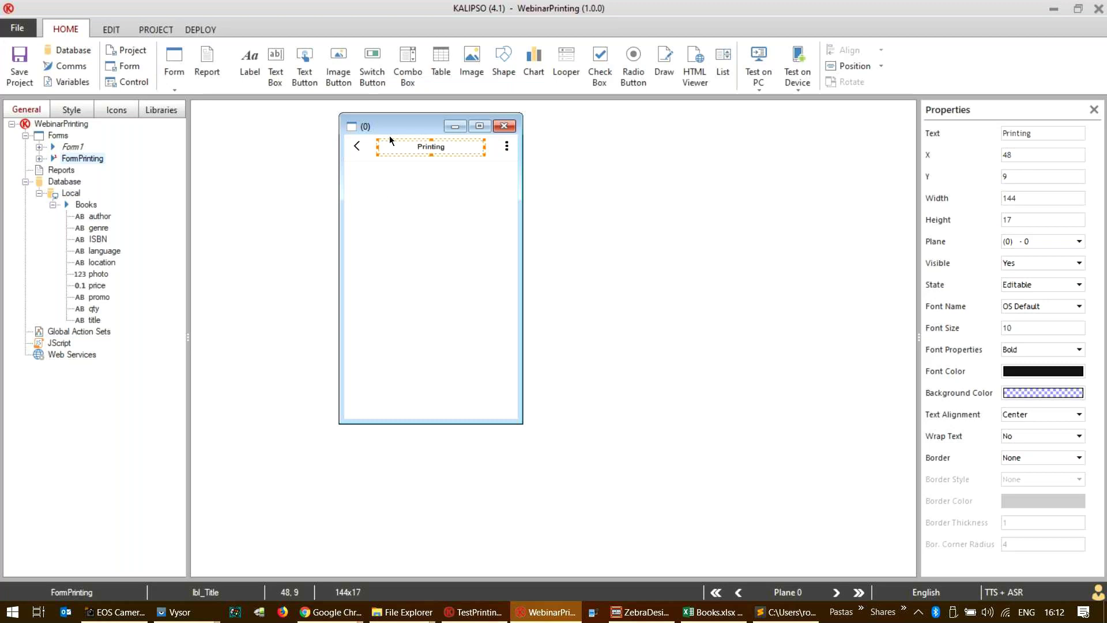
- Try to add a project printer named PDF with the printer type PDF, and discard the entry
left_click(134, 27)
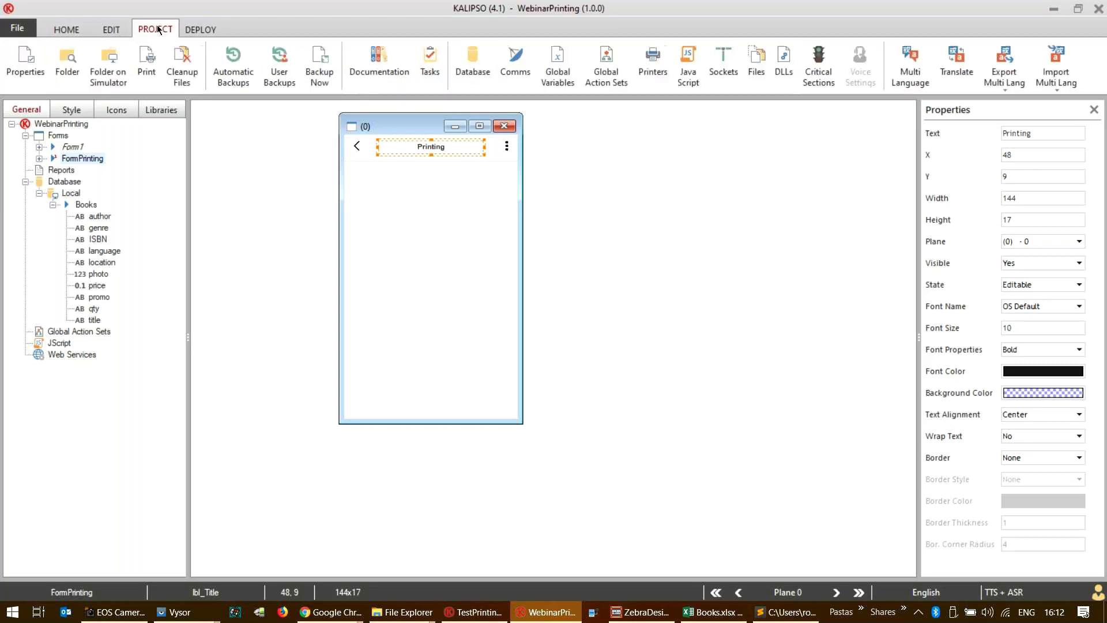
left_click(654, 65)
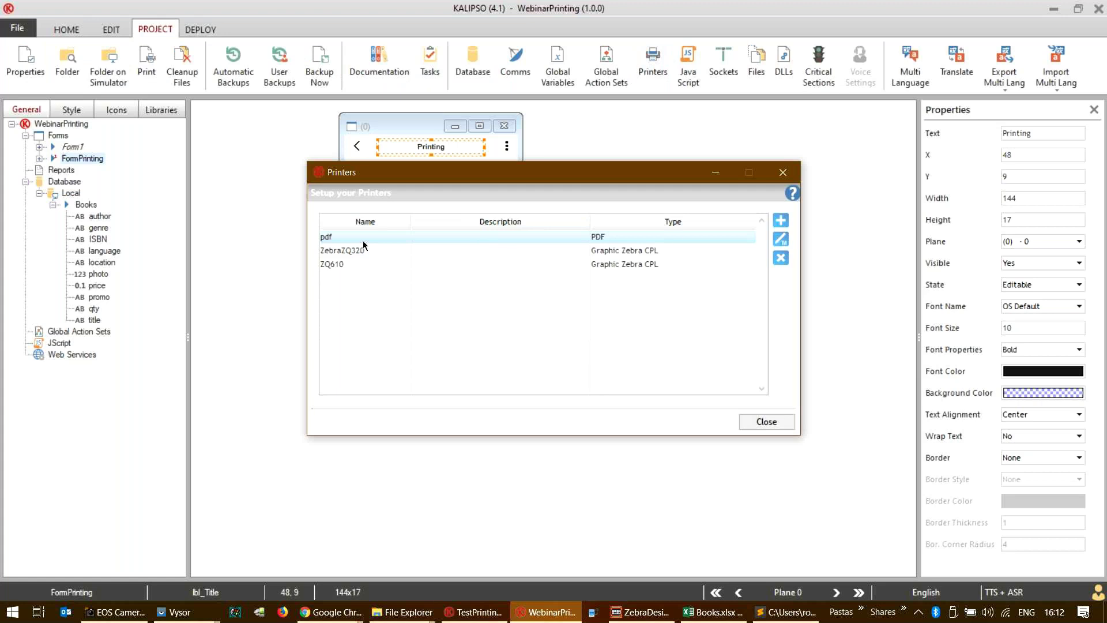
double_click(673, 235)
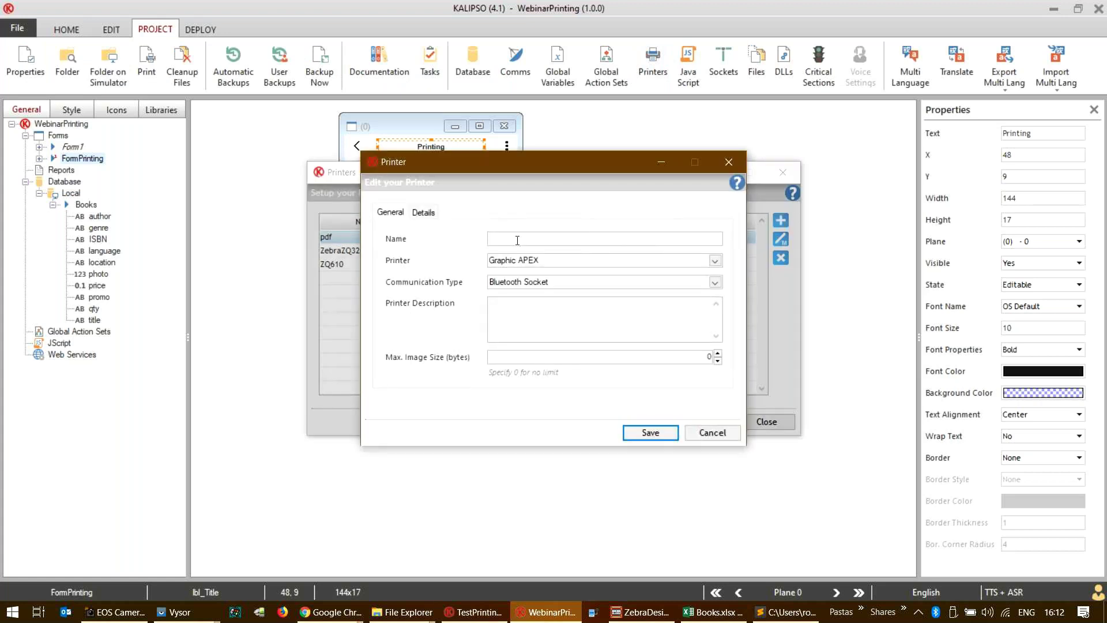
type("PDF")
left_click(582, 261)
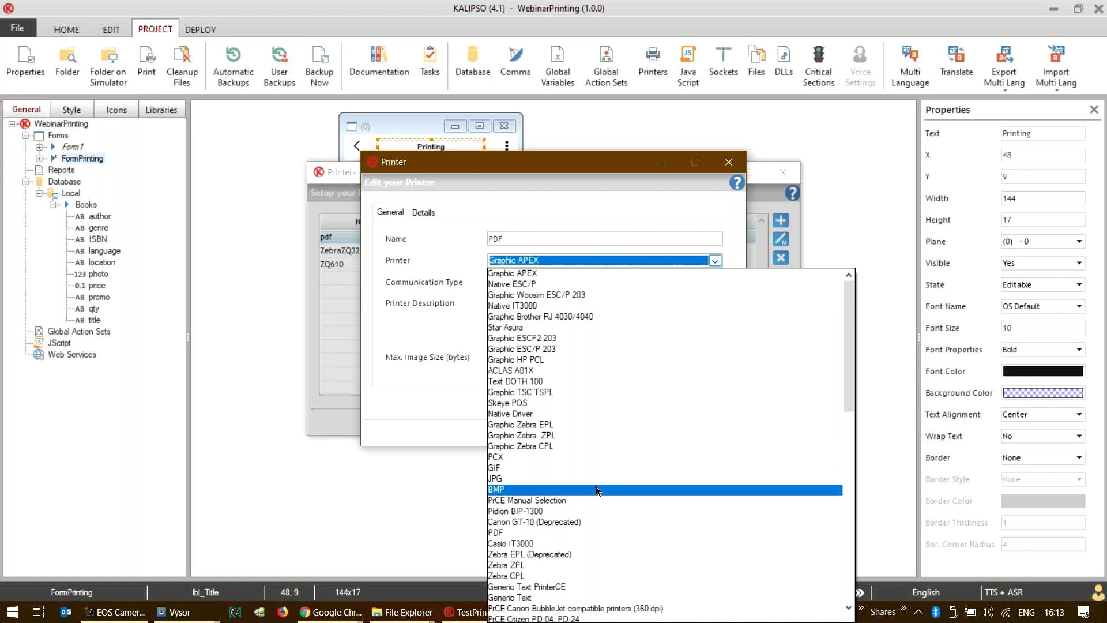
scroll(597, 491, "down", 3)
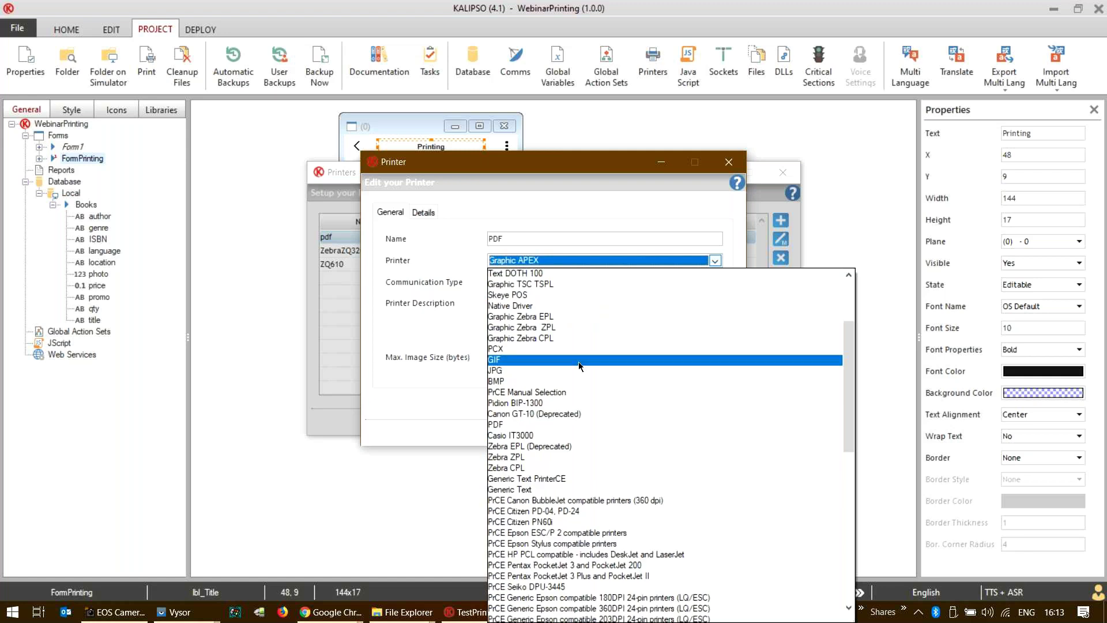
left_click(572, 428)
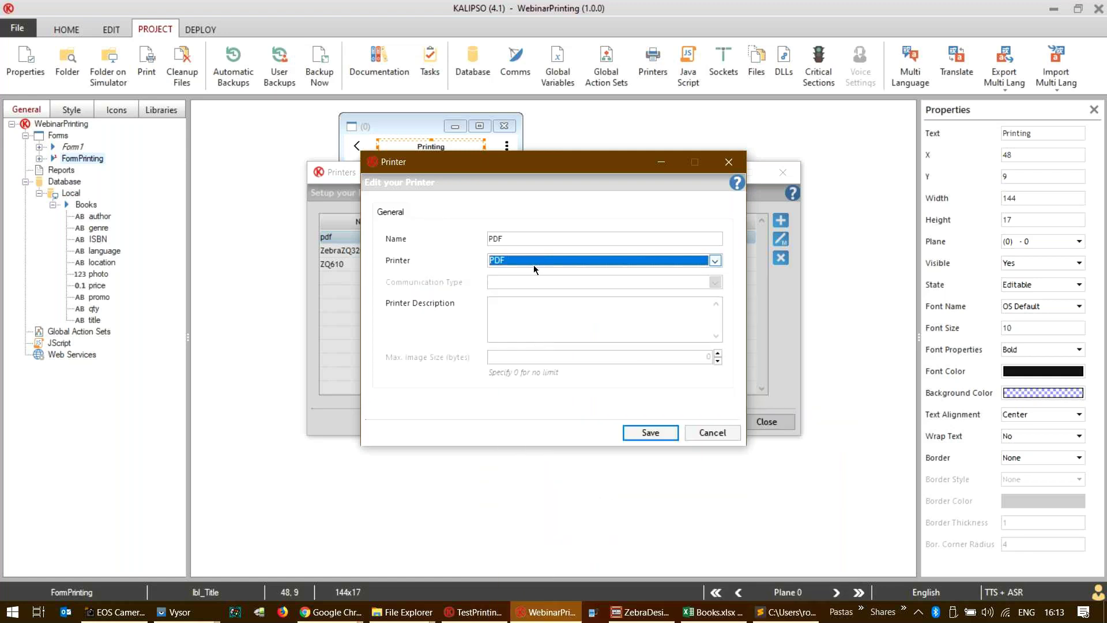
left_click(710, 433)
- Examine the general settings and Bluetooth connection details of the ZebraZQ320 printer, and close the printer setup
left_click(378, 250)
double_click(378, 252)
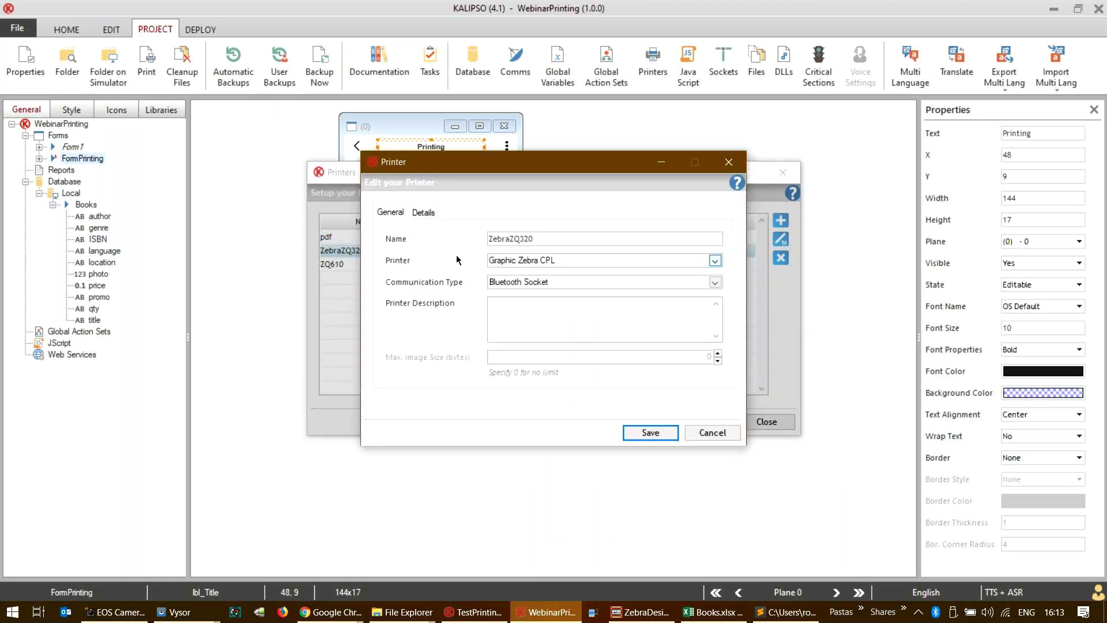
left_click(423, 213)
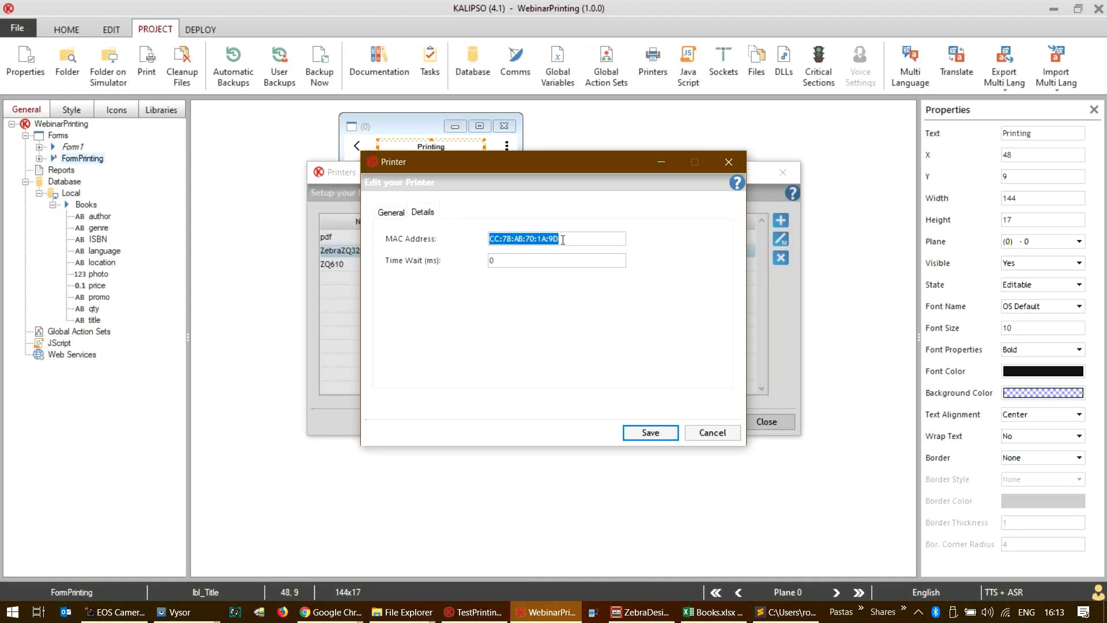
left_click(563, 239)
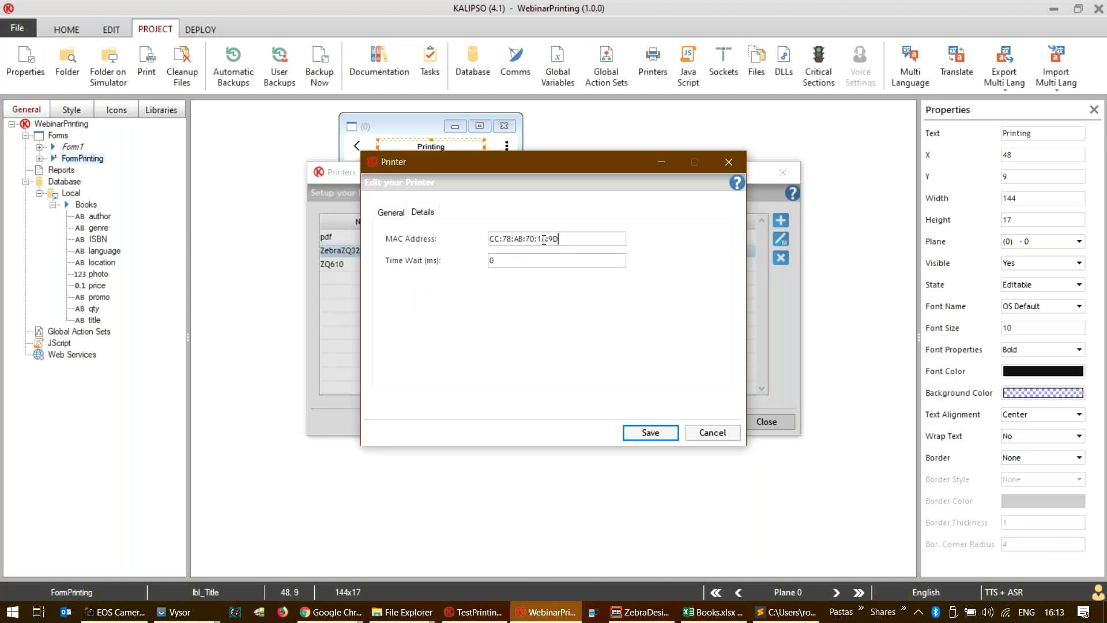
left_click(646, 433)
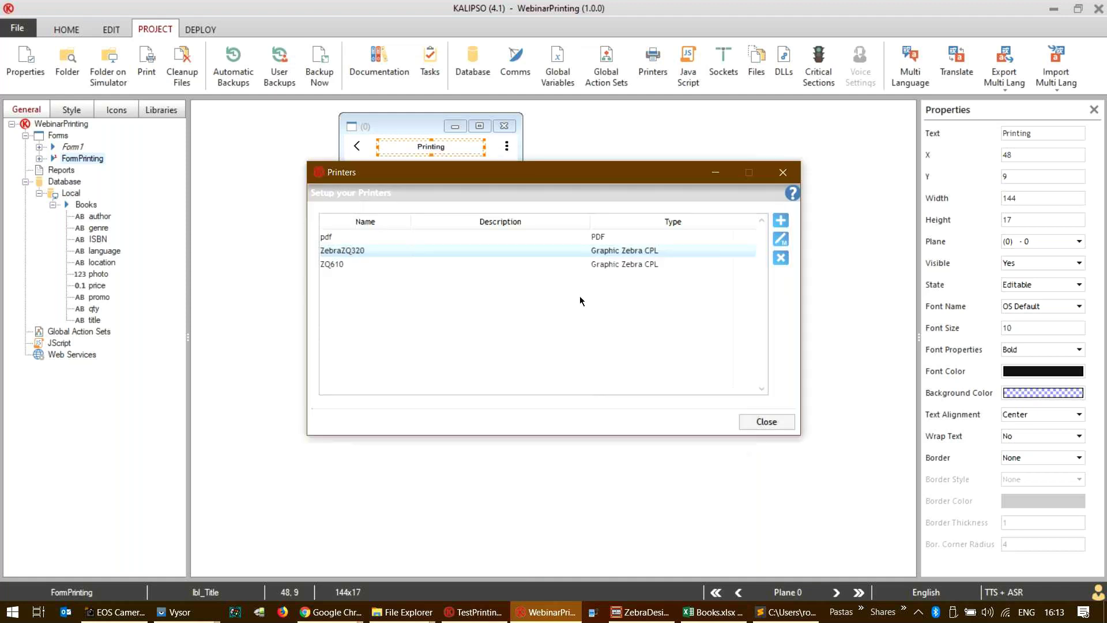
left_click(766, 422)
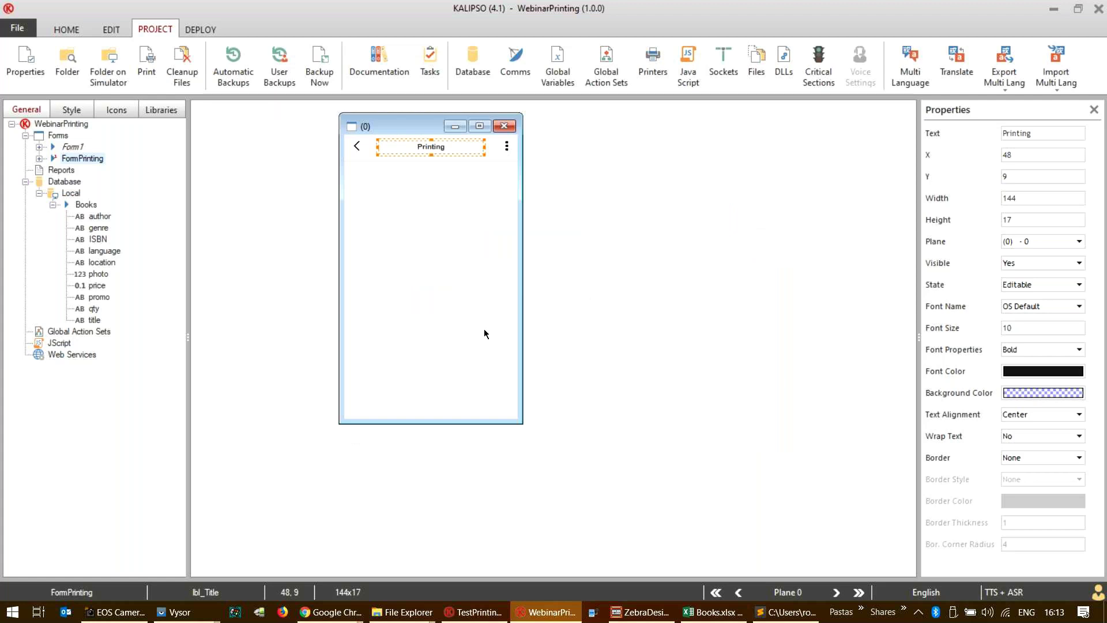
left_click_drag(400, 120, 405, 134)
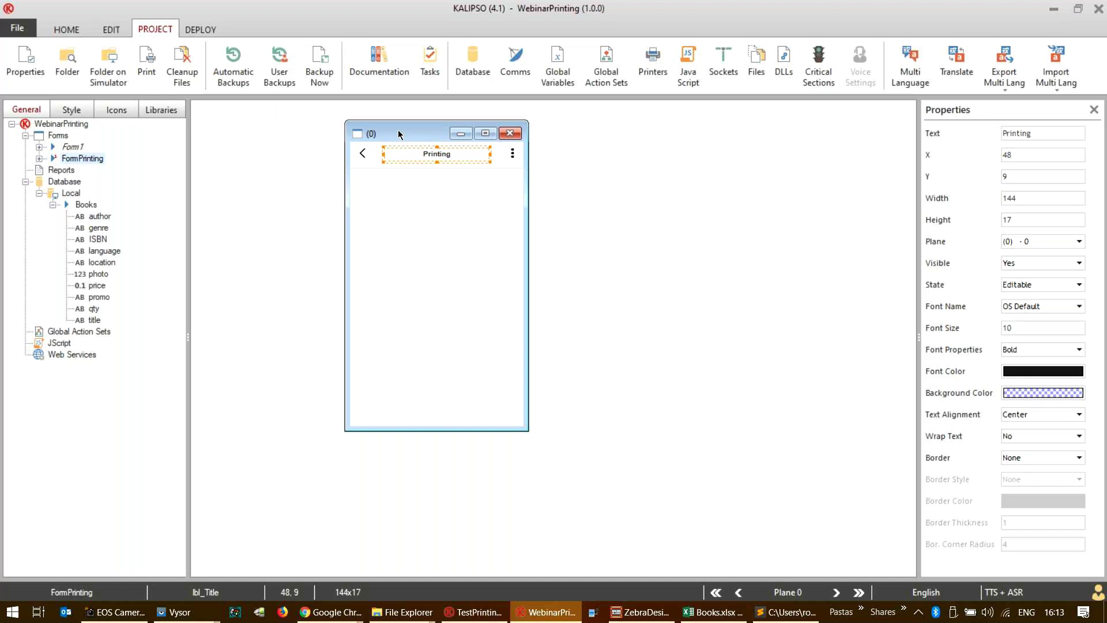
left_click_drag(399, 135, 341, 129)
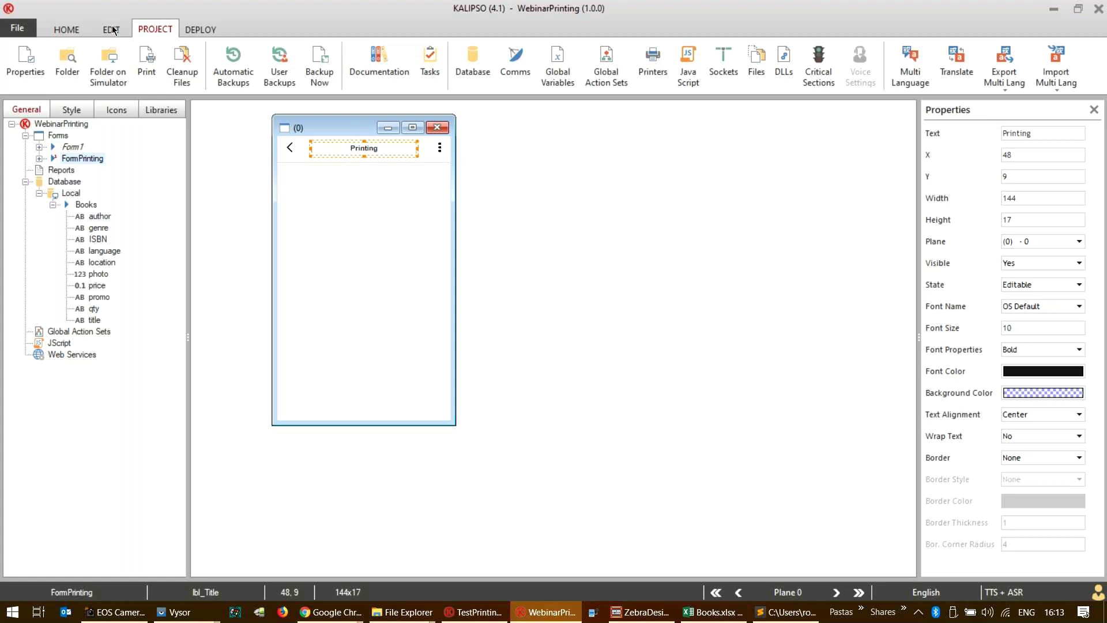
- Start a new report in the project and name it ReportBooks
scroll(113, 30, "up", 2)
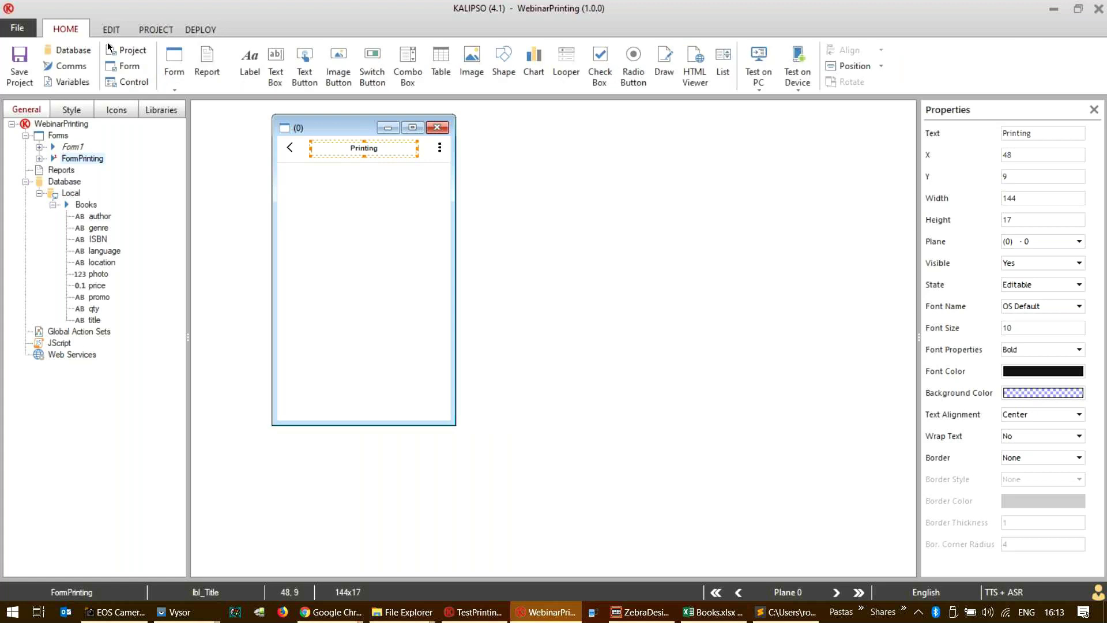
left_click(204, 58)
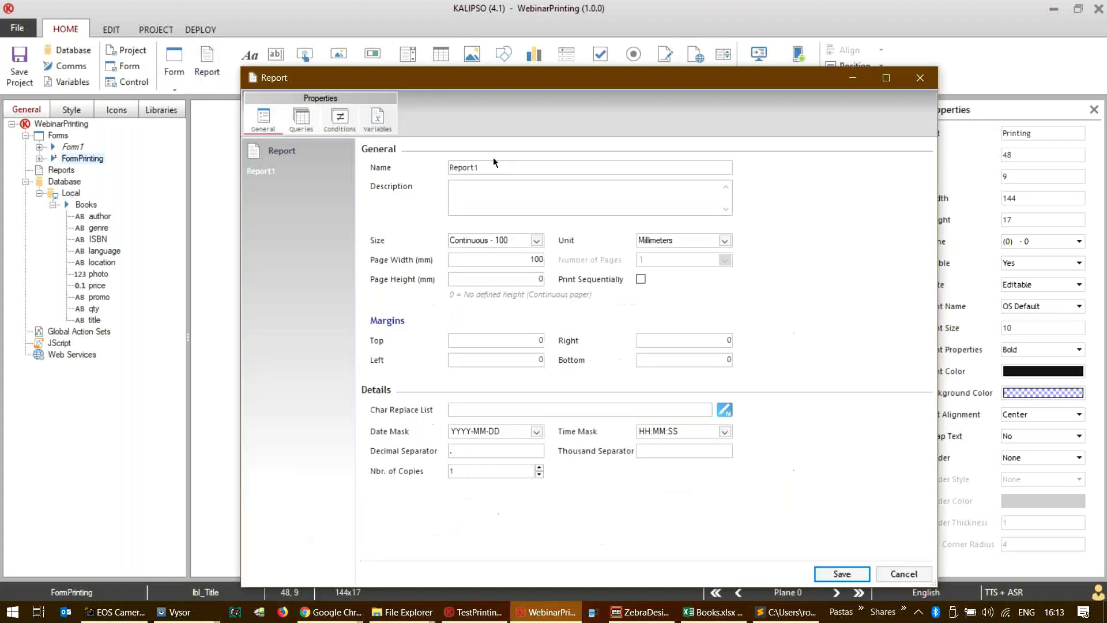
key("BackSpace")
type("Bokk")
key("BackSpace")
key("BackSpace")
type("oks")
left_click_drag(595, 72, 532, 41)
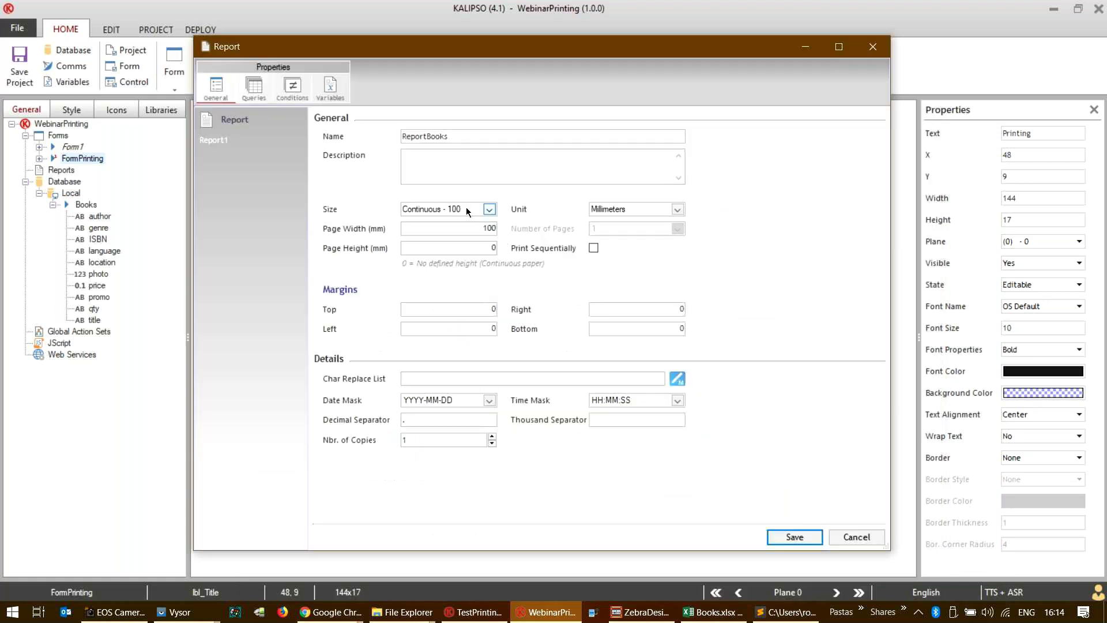
- Set the page size of ReportBooks to A4 - 210x297 with millimeters as the unit
left_click(490, 210)
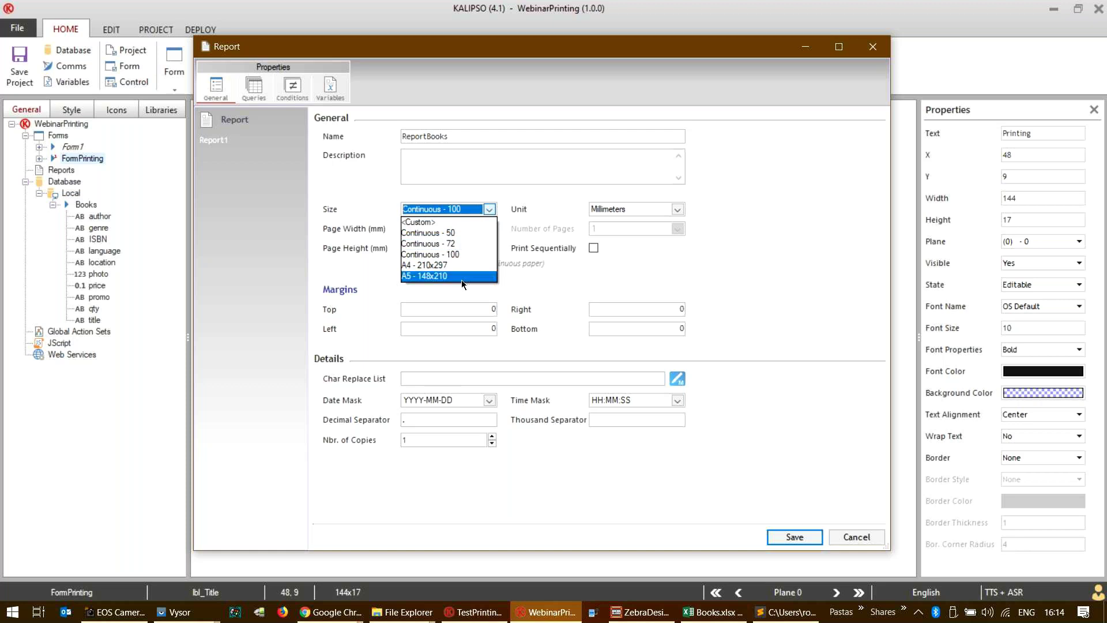
left_click(477, 223)
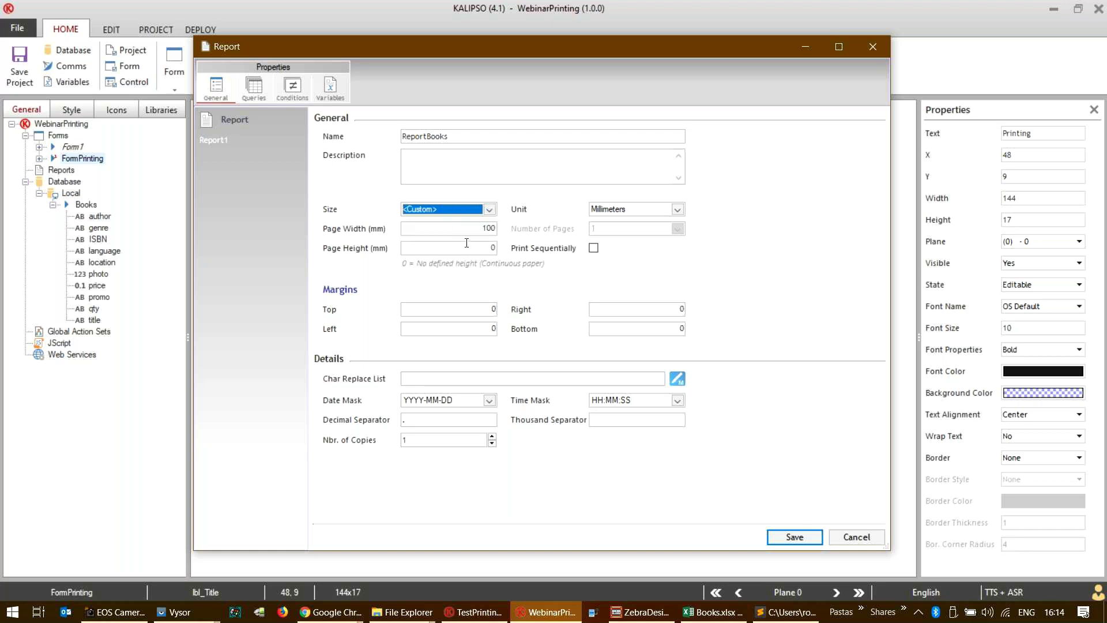
left_click(633, 210)
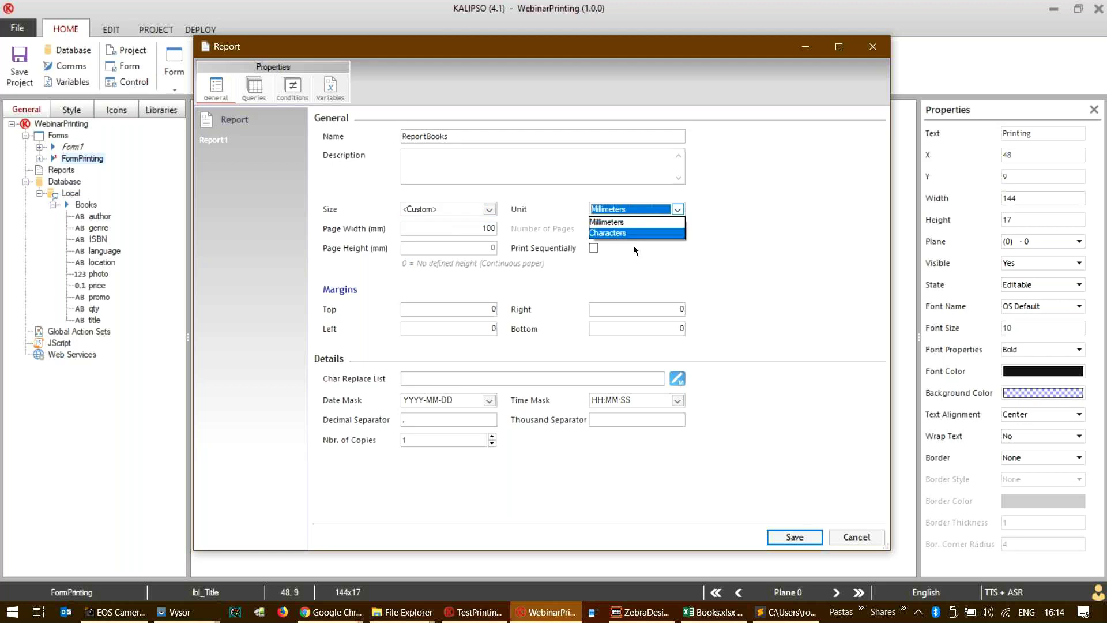
left_click(659, 210)
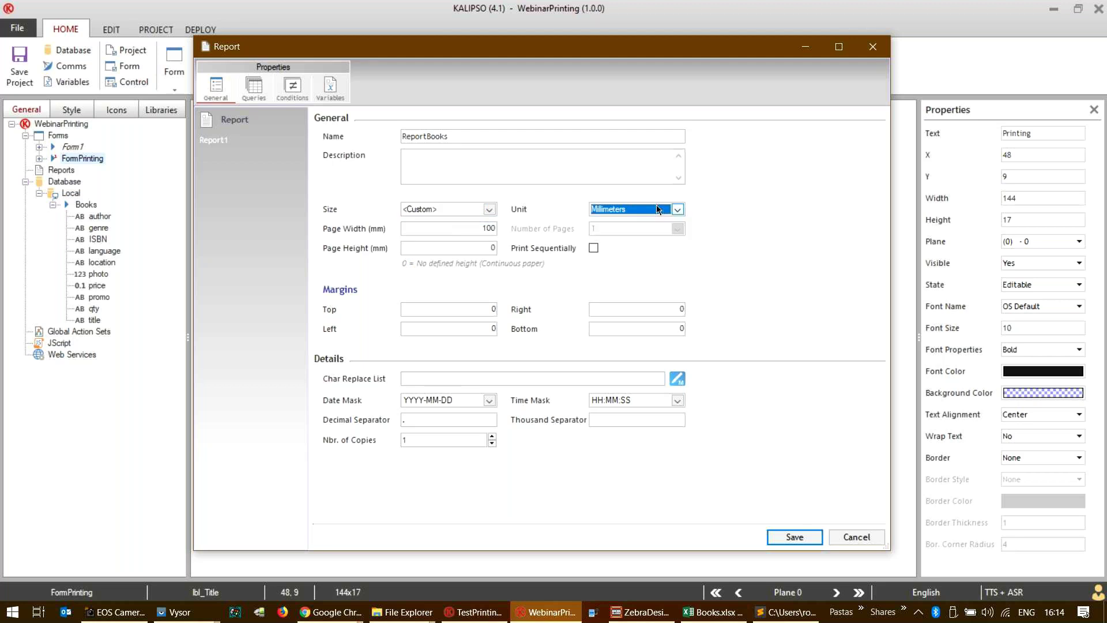
left_click(657, 210)
left_click(655, 212)
left_click(457, 210)
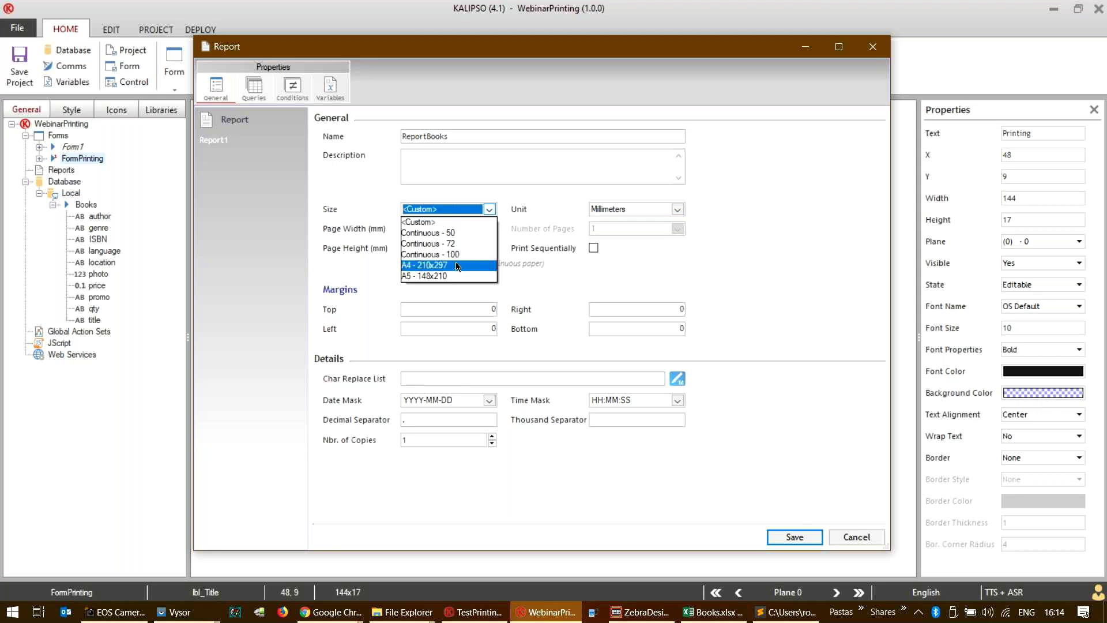
left_click(457, 266)
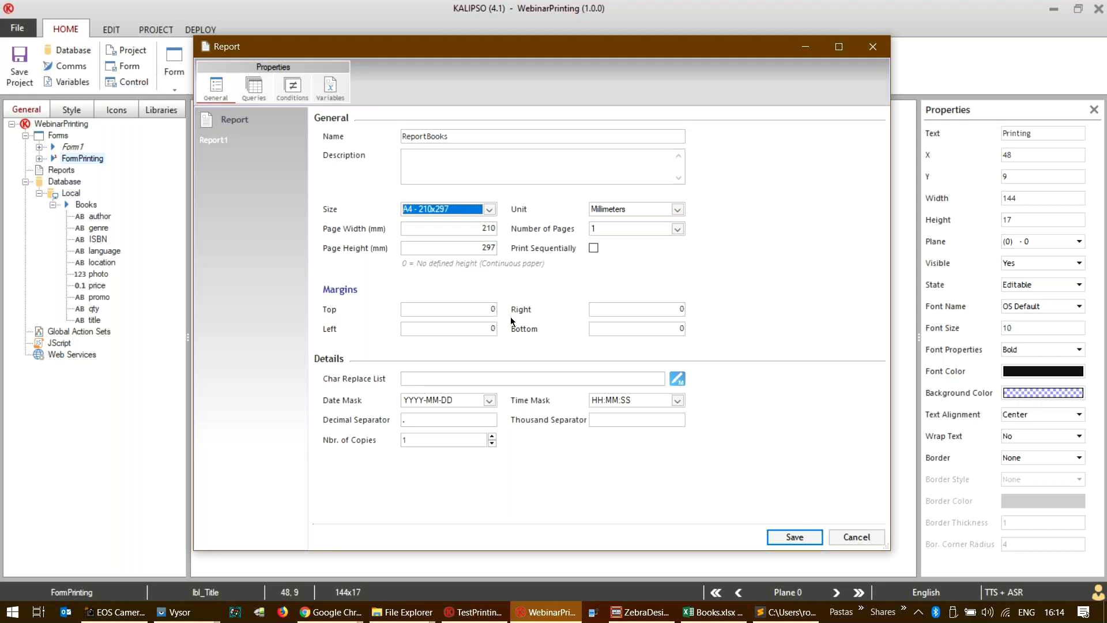
- Set the report's top, left, right and bottom margins to 3 mm
left_click(480, 314)
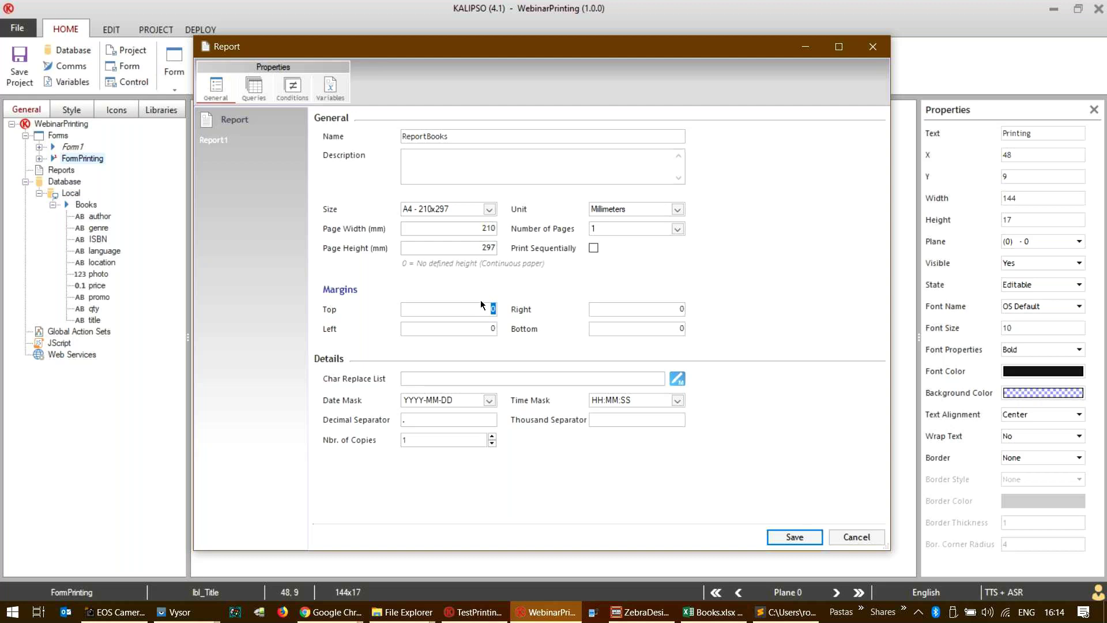
key("Tab")
type("3")
key("Tab")
type("3")
- Add a report query named ListBooks and begin its statement with "select title," using the field from the Books table
left_click(252, 92)
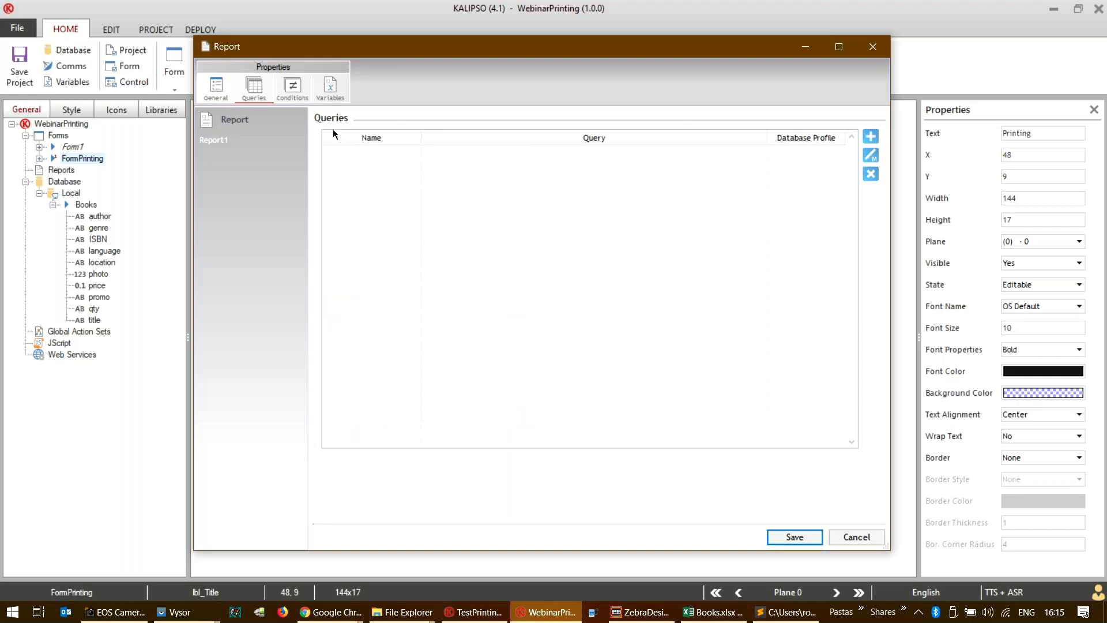
left_click(870, 136)
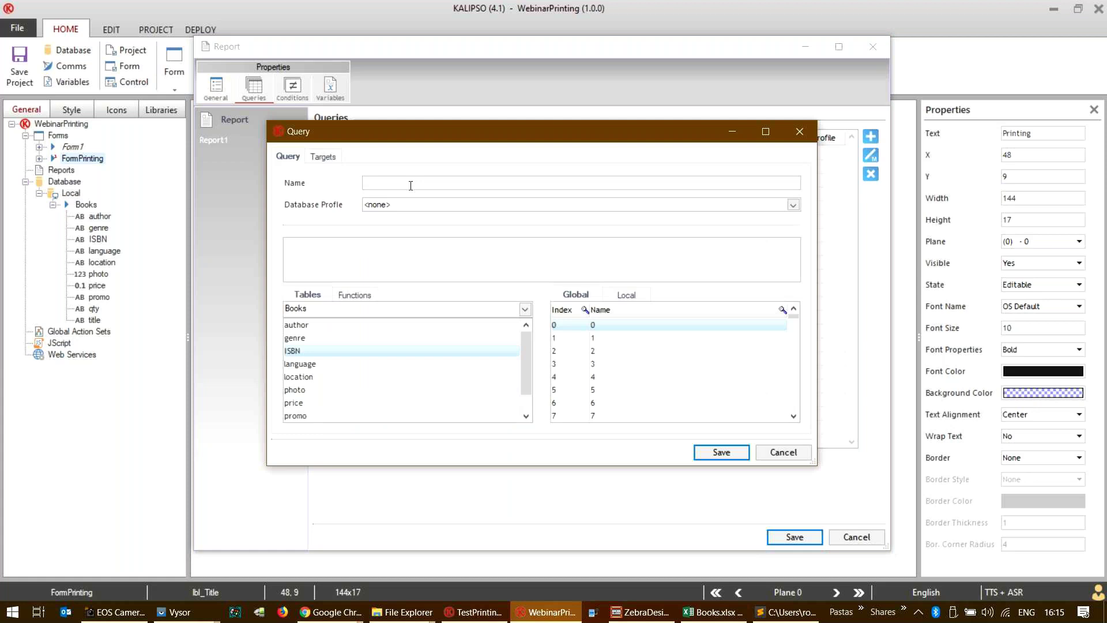
type("ListBook")
left_click(368, 262)
type("\"select")
scroll(305, 392, "down", 1)
scroll(326, 392, "up", 1)
left_click(321, 326)
scroll(309, 405, "down", 1)
double_click(308, 414)
type(",")
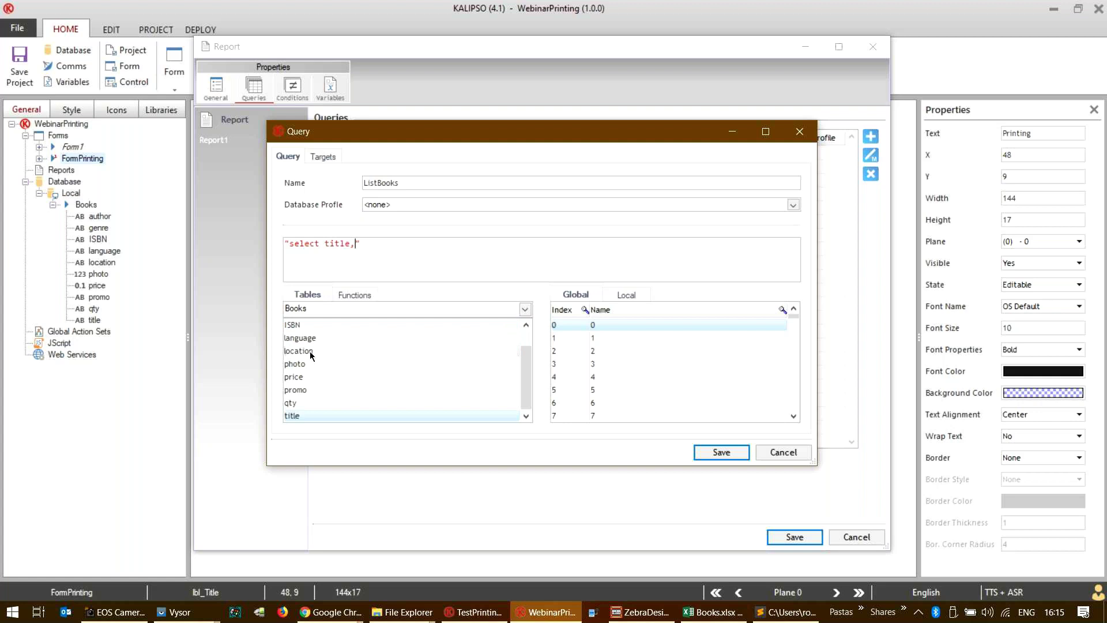
- Complete the query as "select title, author, photo from Books", and save the query and the report
scroll(308, 340, "up", 1)
double_click(305, 326)
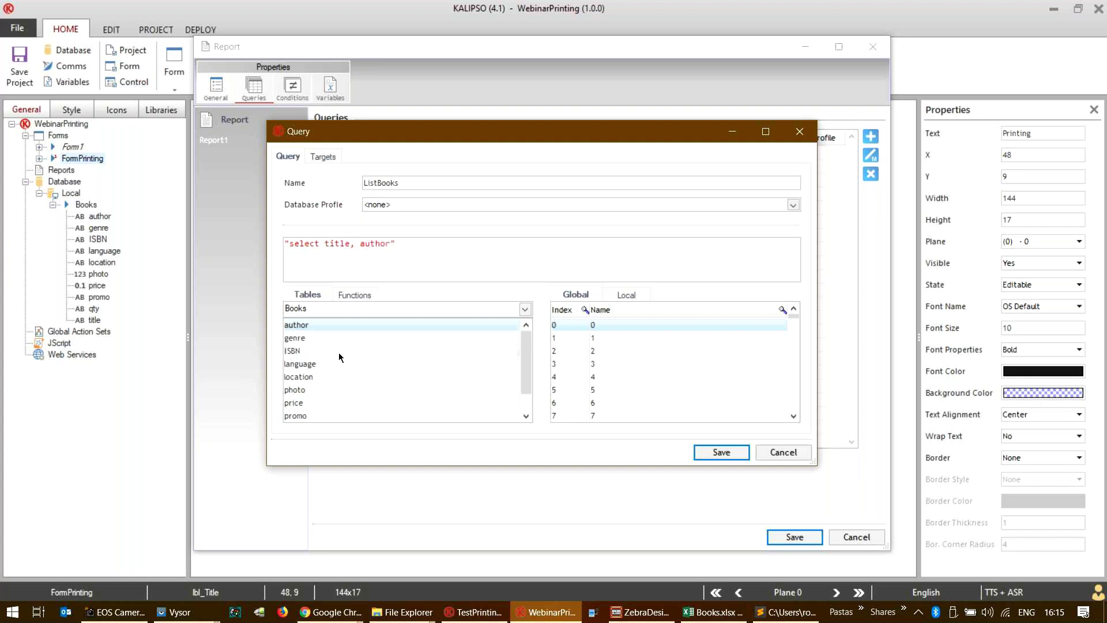
type(",")
scroll(316, 376, "down", 1)
double_click(310, 363)
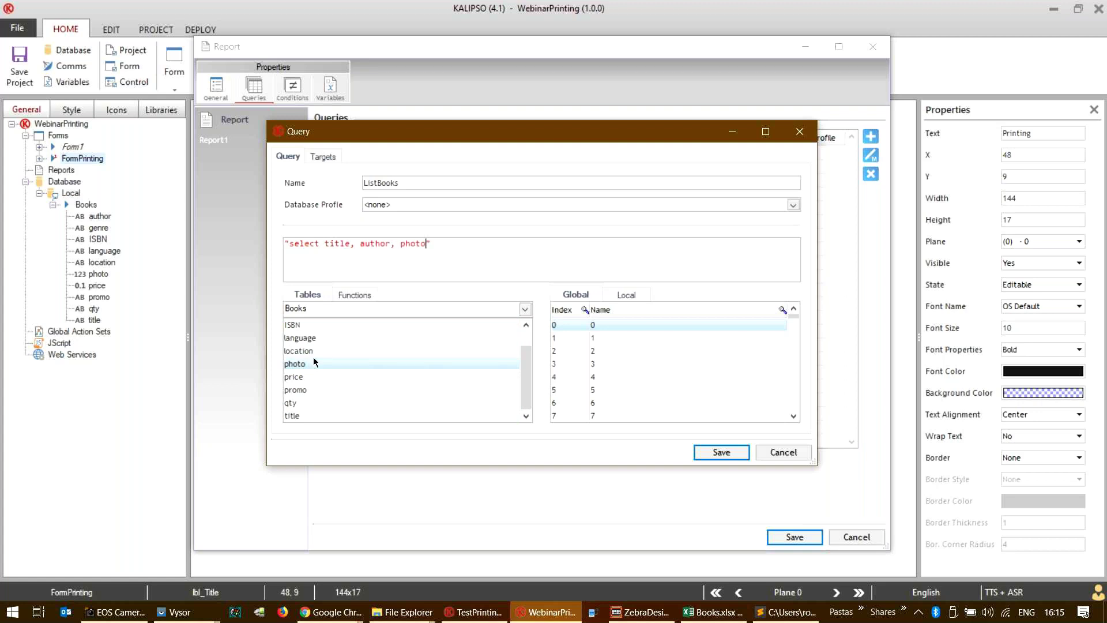
type("from Books")
left_click(725, 454)
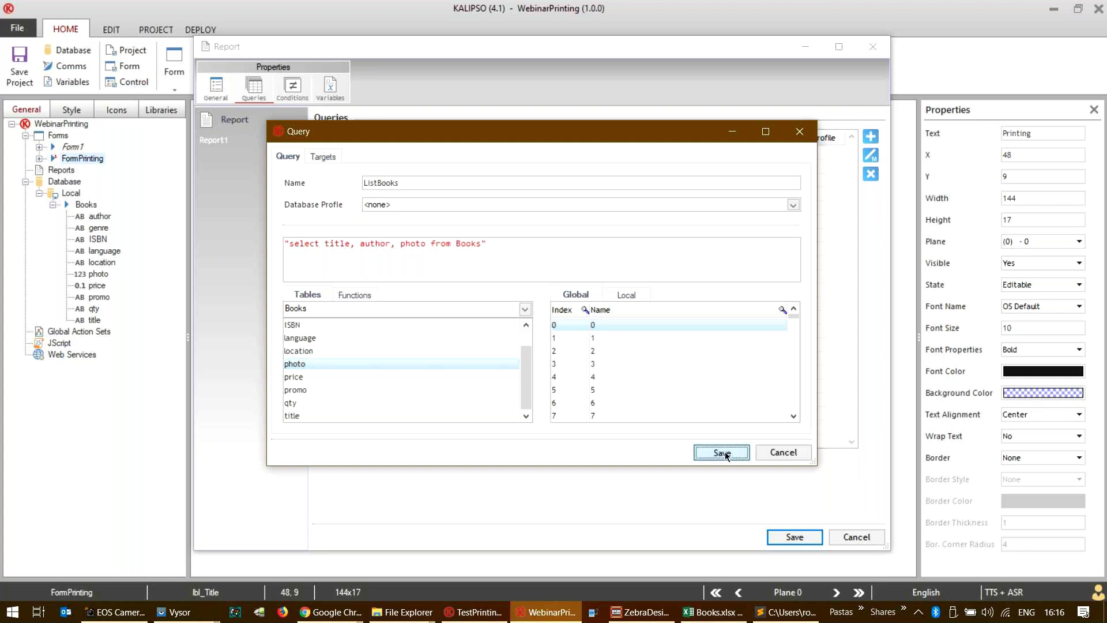
left_click(798, 537)
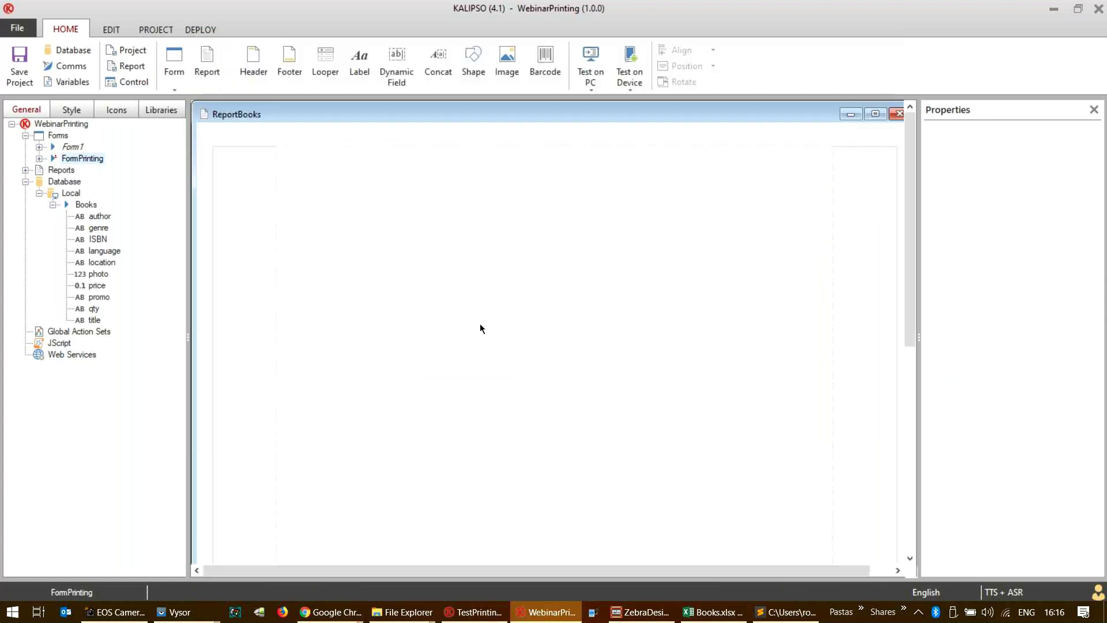
- Name report variable 0 of ReportBooks rvImage, and save the variable and the report properties
double_click(479, 324)
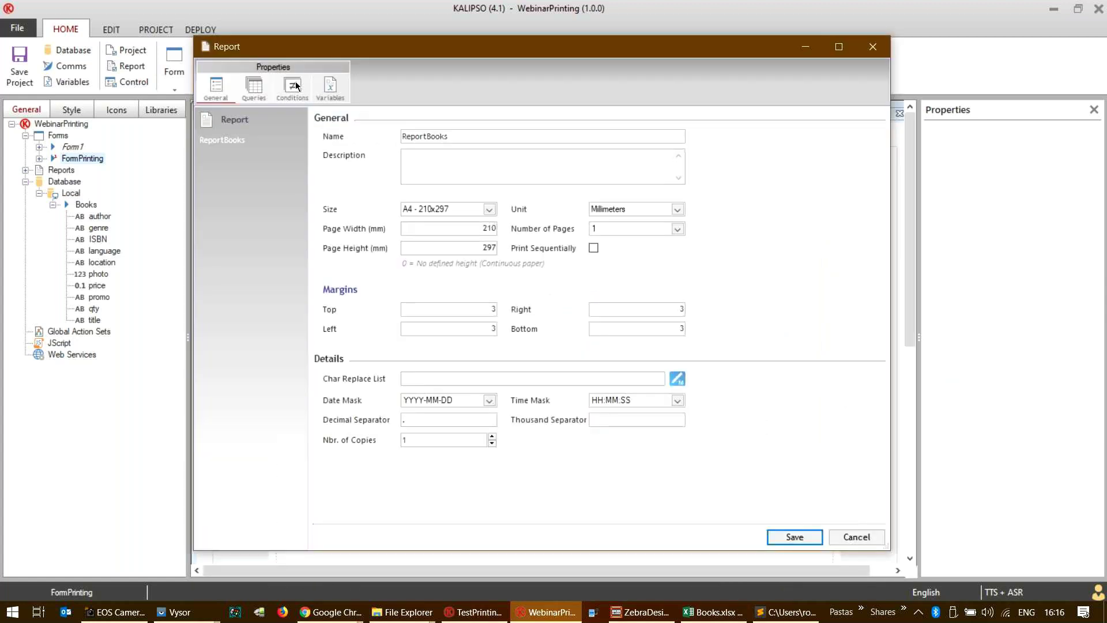
left_click(294, 88)
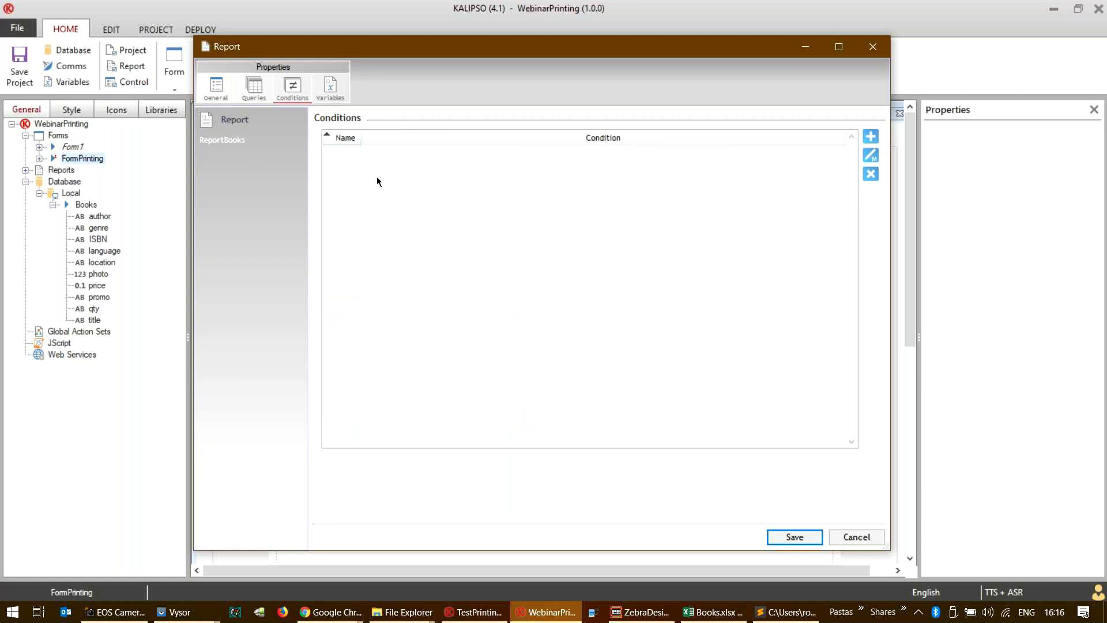
left_click(339, 99)
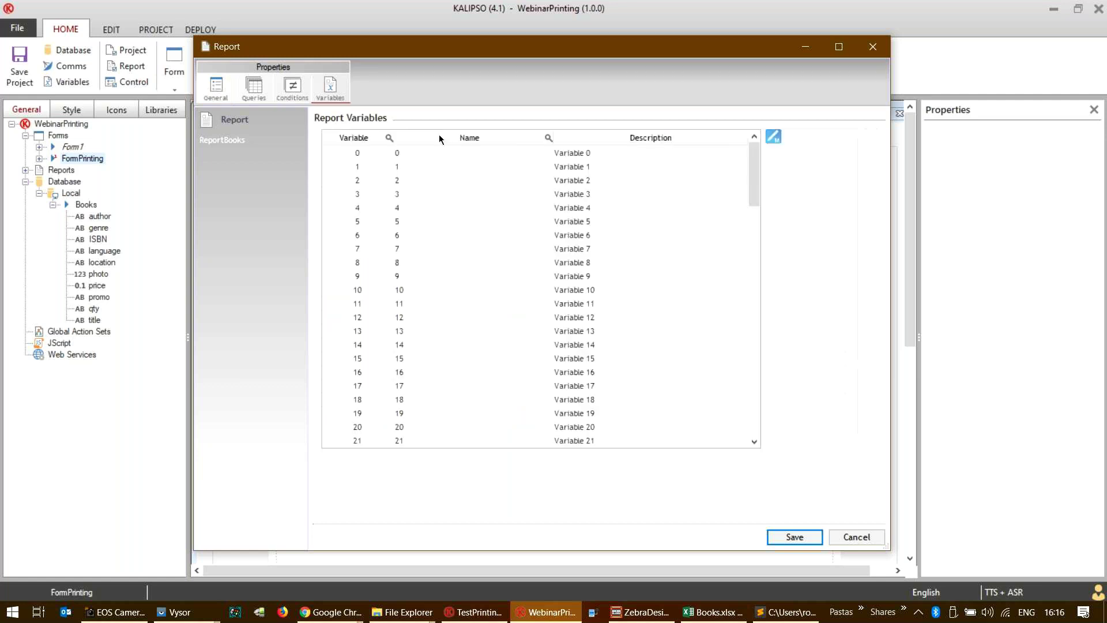
double_click(430, 154)
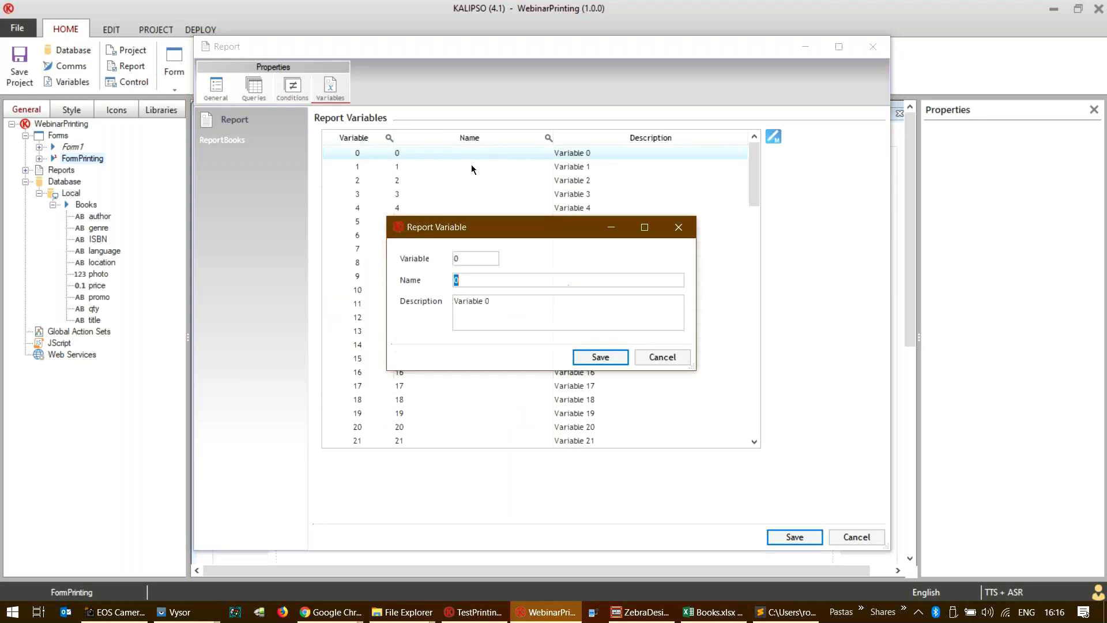
type("rvImage")
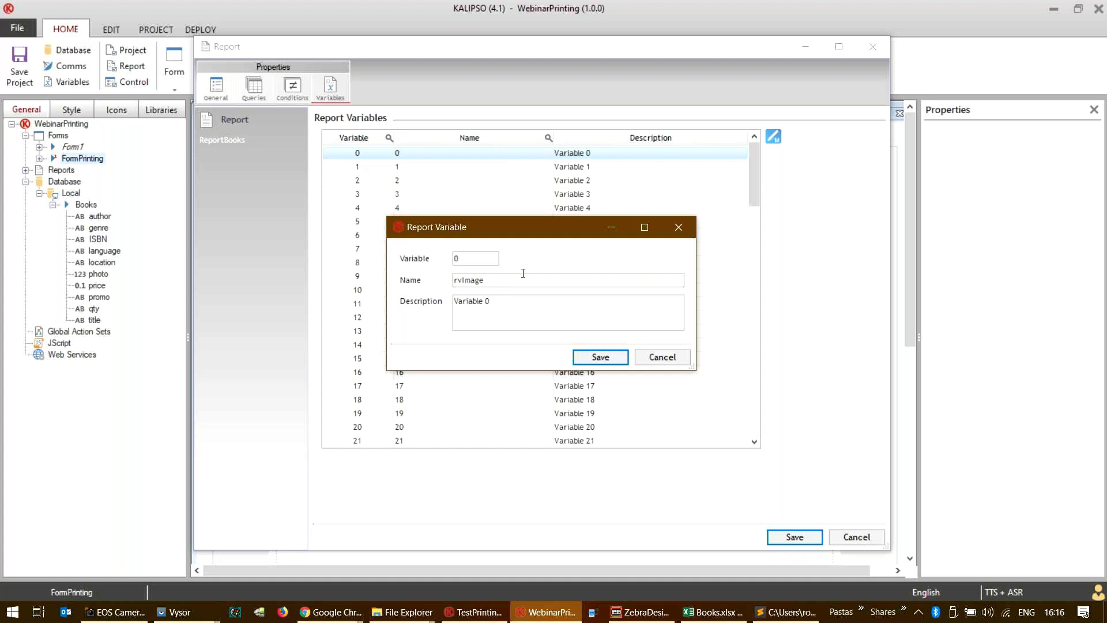
left_click(613, 363)
left_click(794, 537)
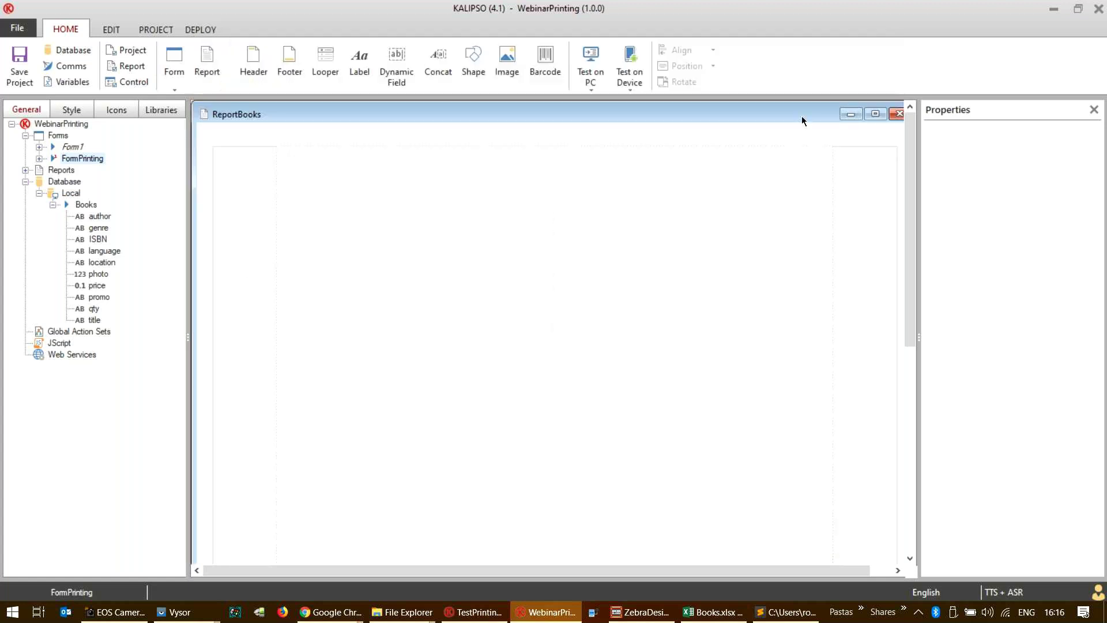
- Move the ReportBooks window slightly and turn on the framing of its controls
left_click_drag(802, 115, 784, 120)
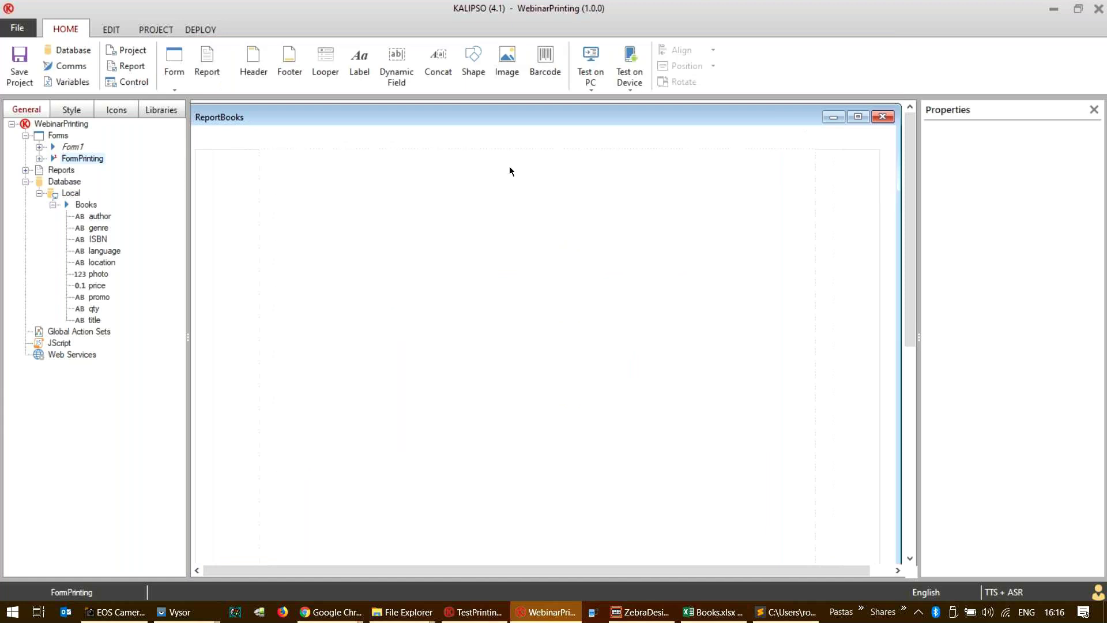
left_click(257, 57)
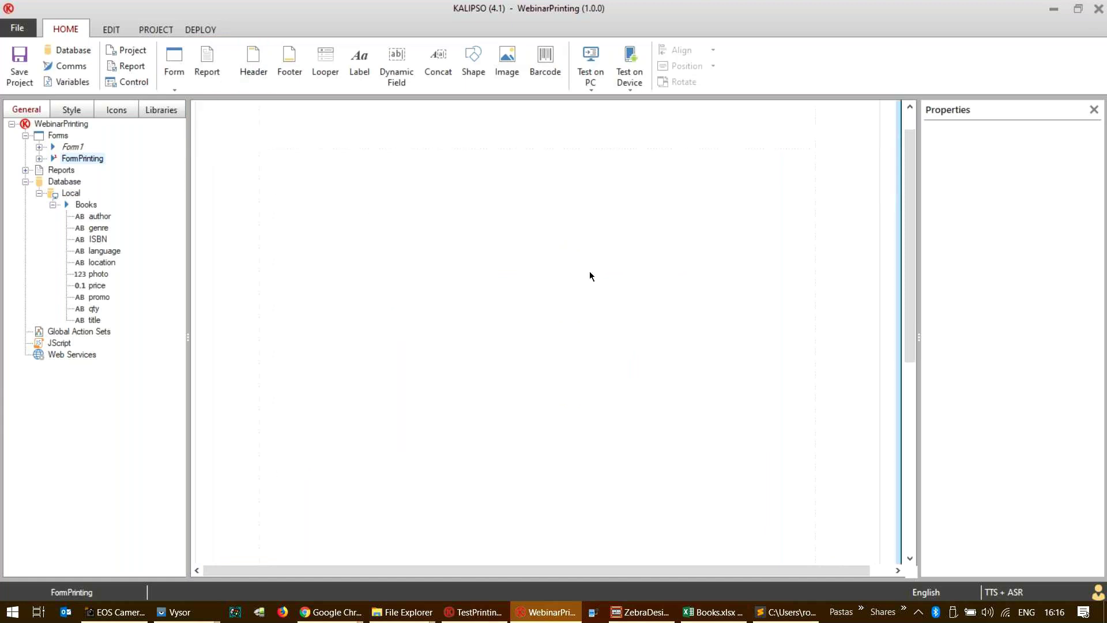
left_click(132, 31)
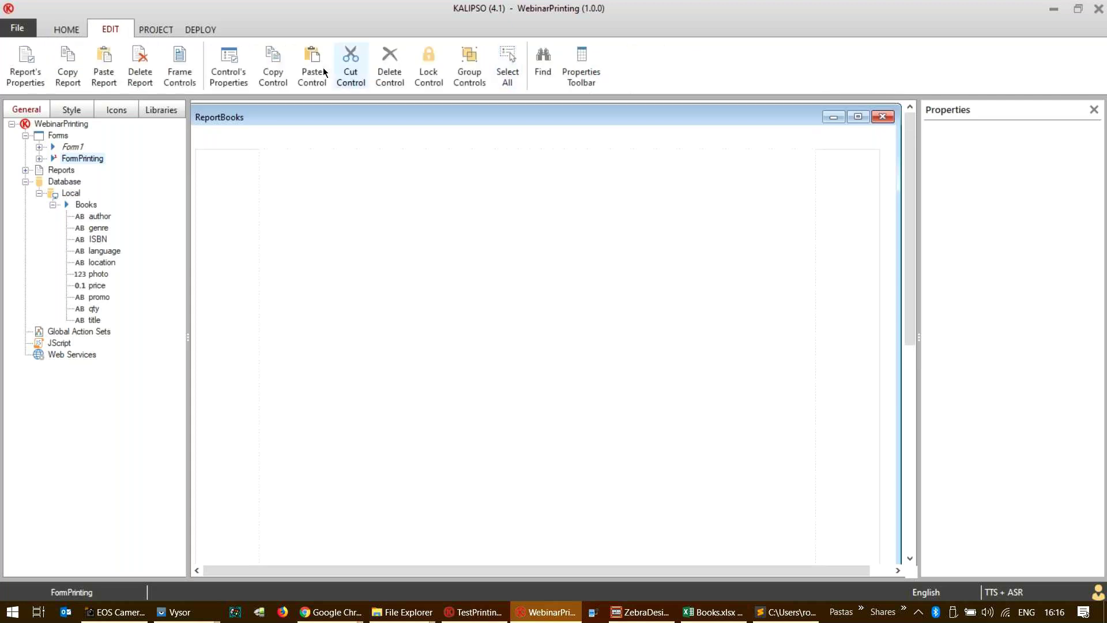
left_click(179, 68)
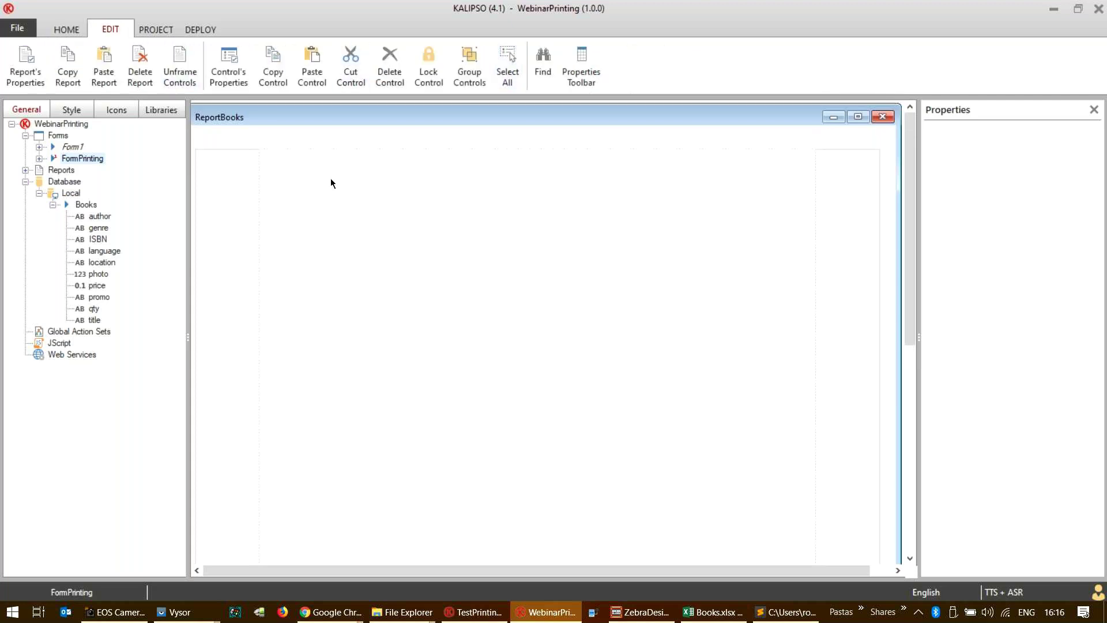
- Close and reopen ReportBooks, and place its window back in front of FormPrinting
left_click(883, 118)
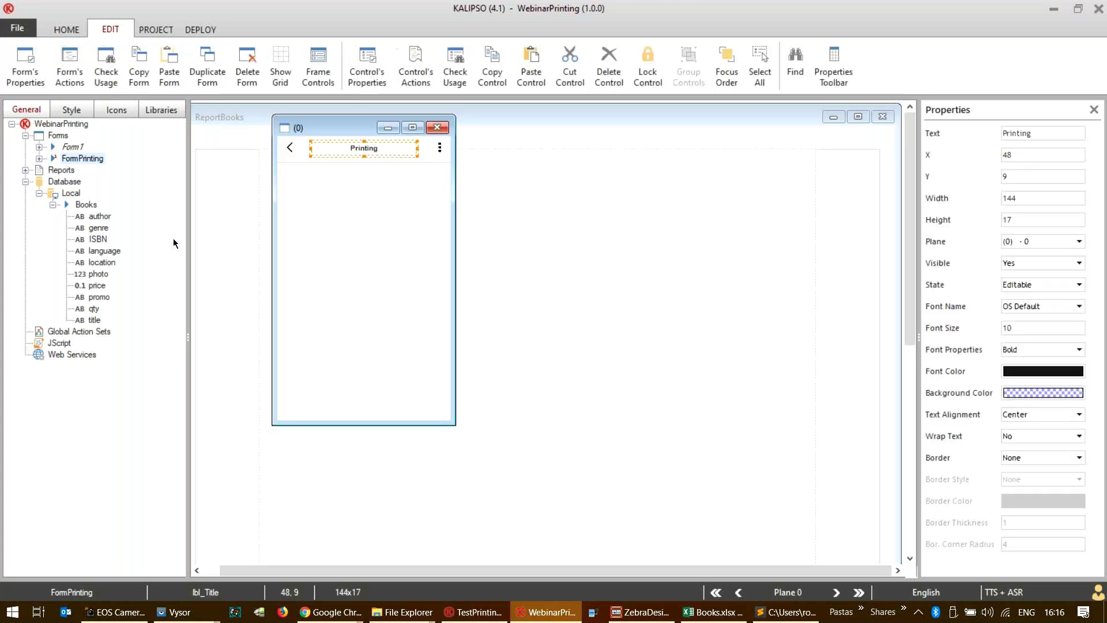
left_click(25, 170)
double_click(83, 181)
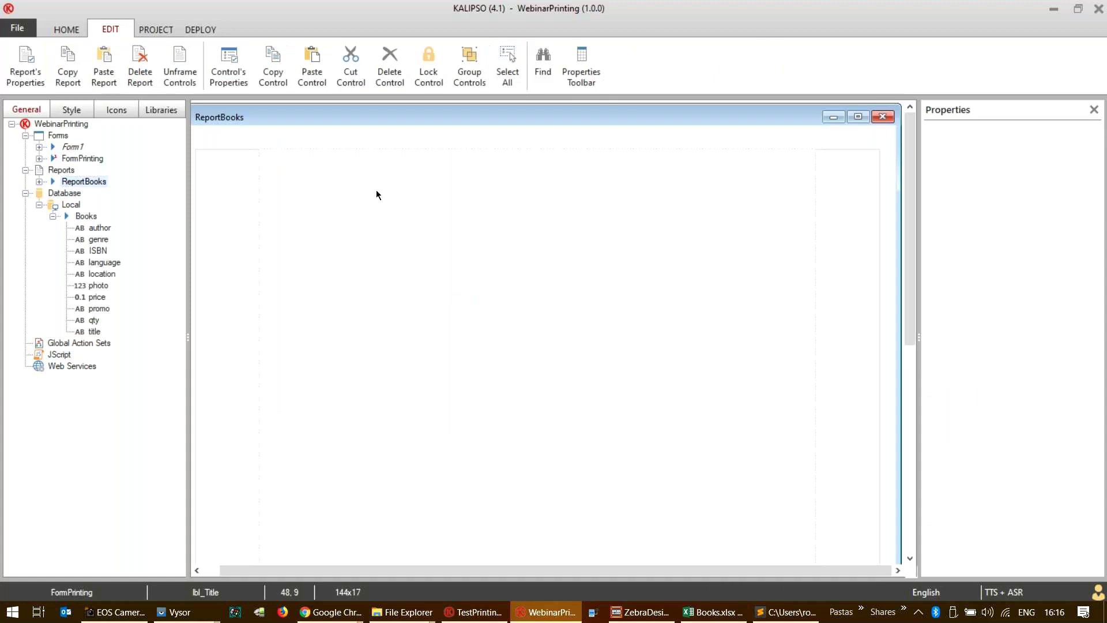
scroll(143, 37, "up", 1)
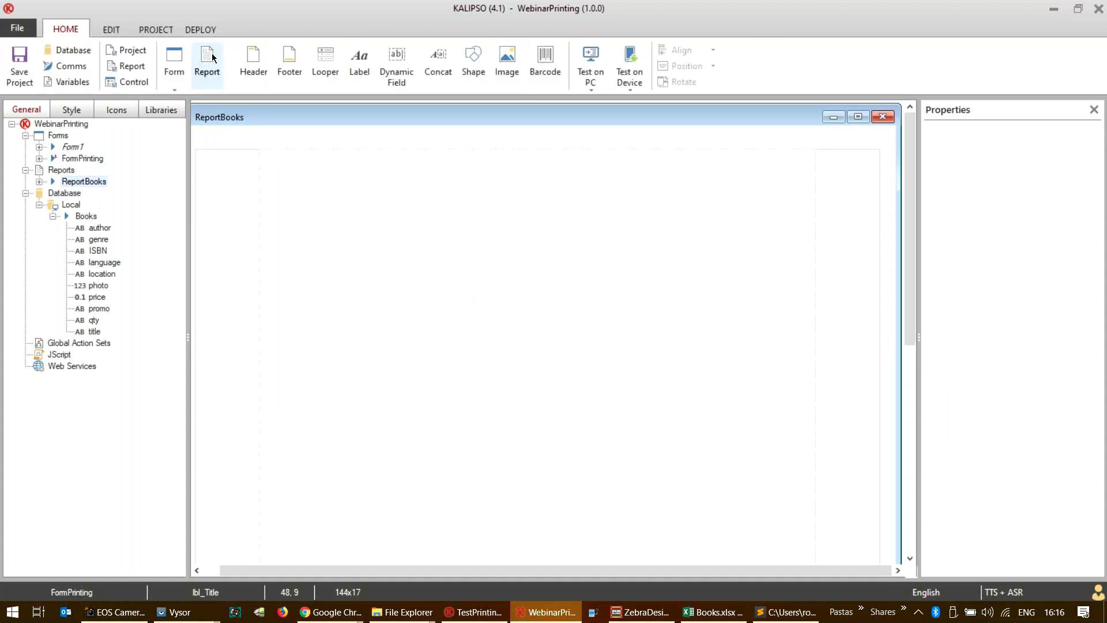
double_click(510, 122)
left_click(365, 206)
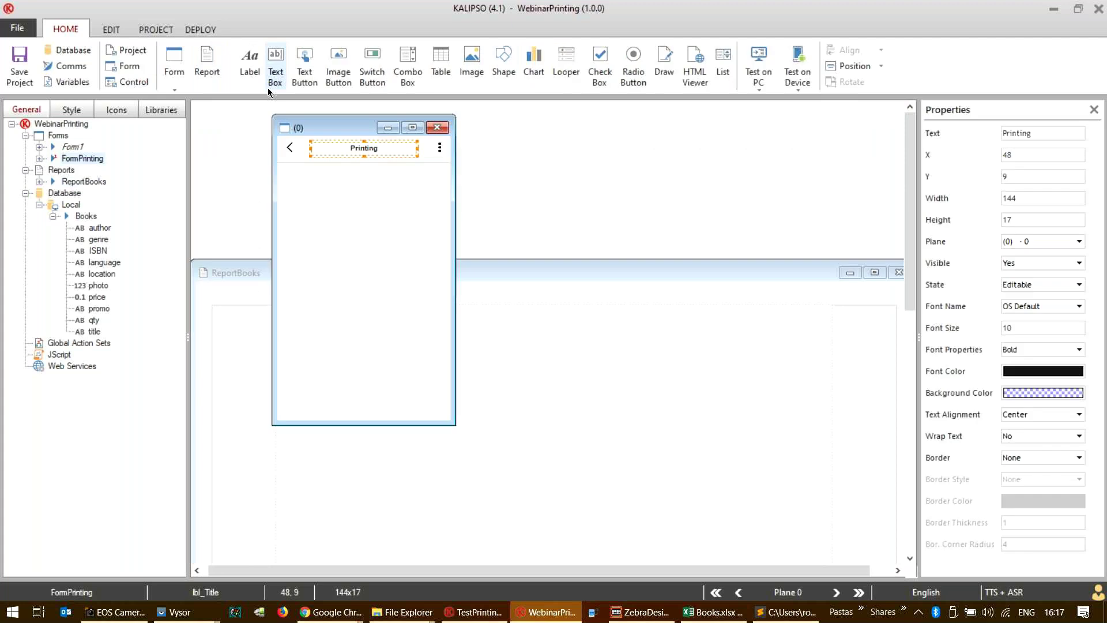
left_click(603, 275)
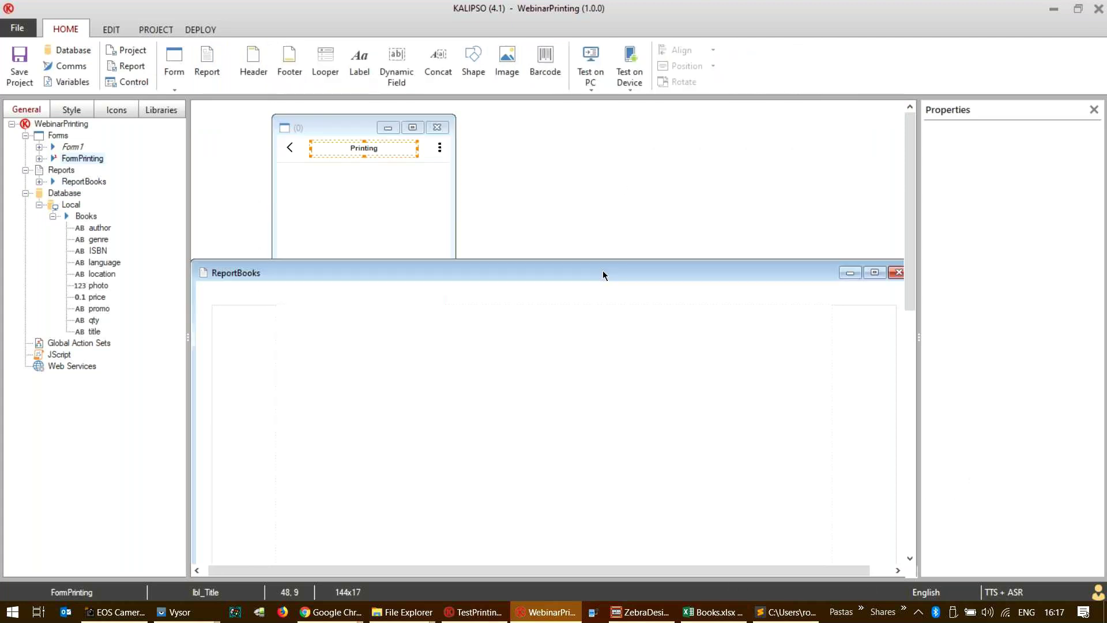
left_click_drag(603, 275, 604, 117)
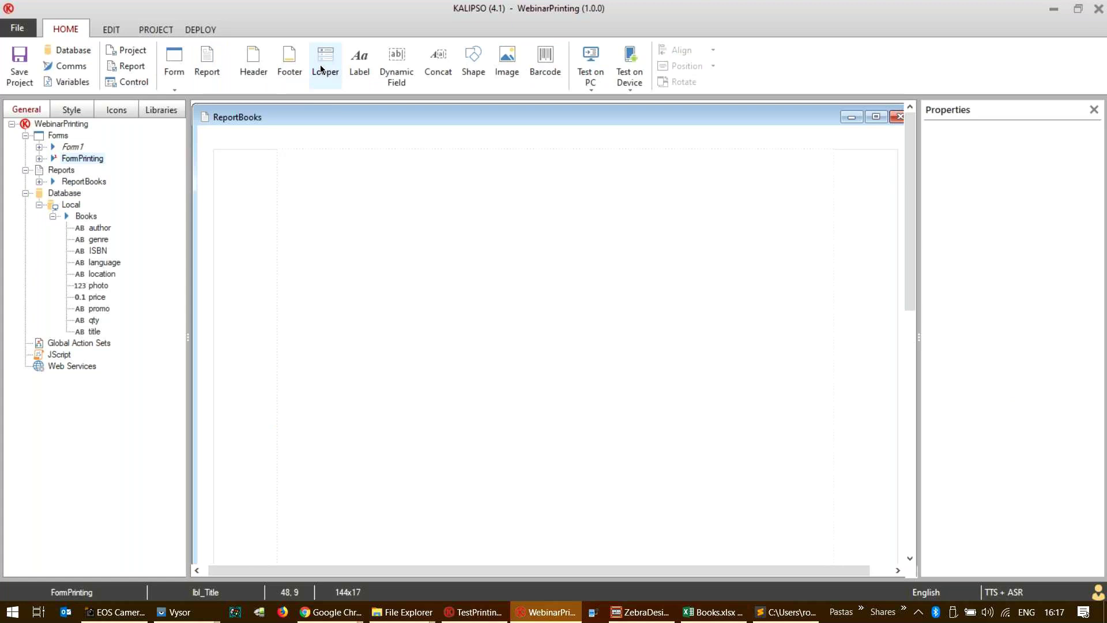
- Add a page header near the start of the ReportBooks page and enlarge it to about 15 mm high
left_click_drag(255, 53, 288, 161)
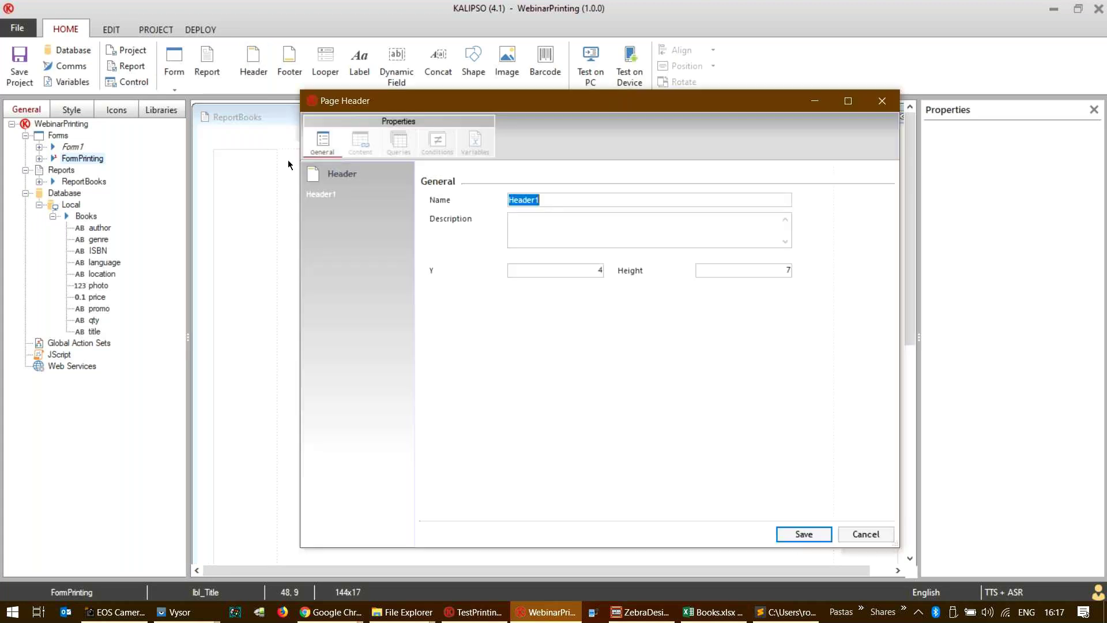
left_click(803, 535)
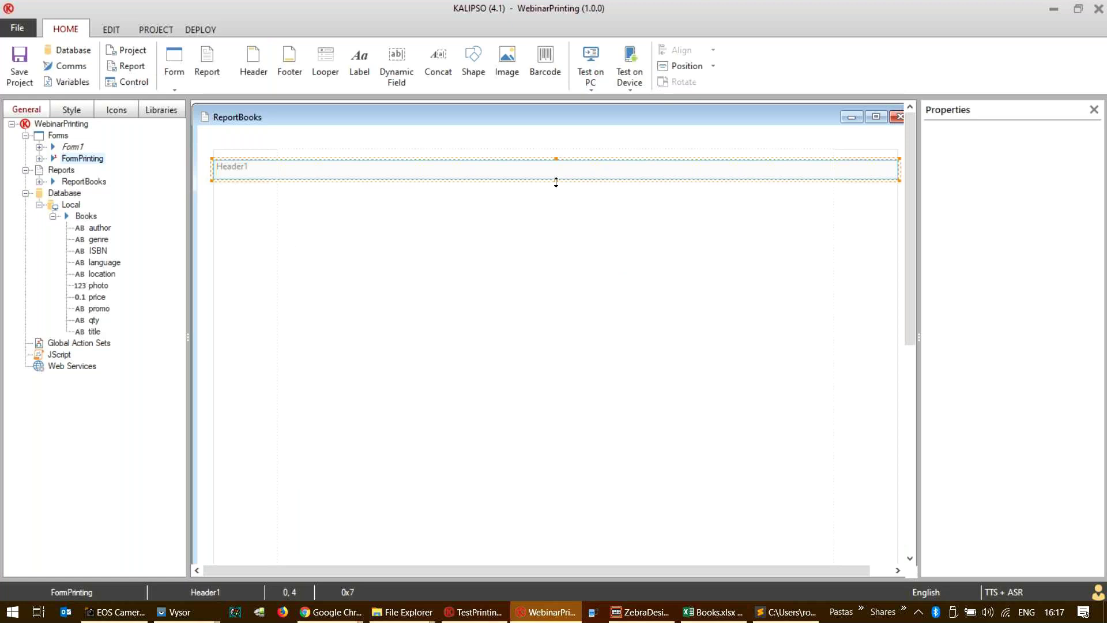
left_click_drag(555, 181, 556, 203)
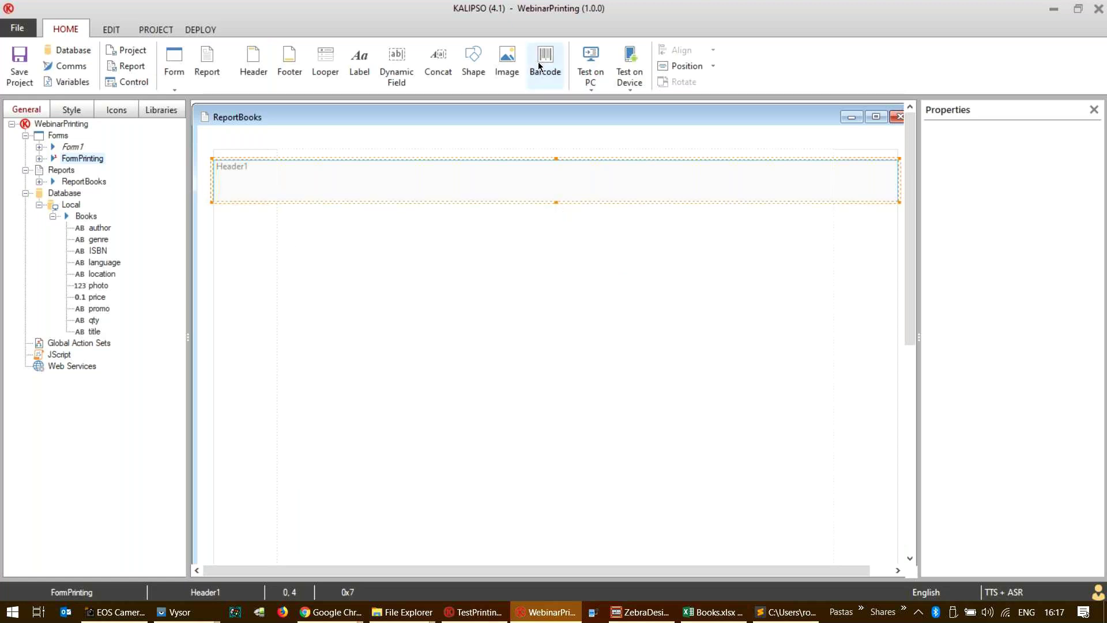
- Add a label named Label with the text "Book List" and a width of 20 mm near the header's left margin
left_click_drag(358, 58, 295, 169)
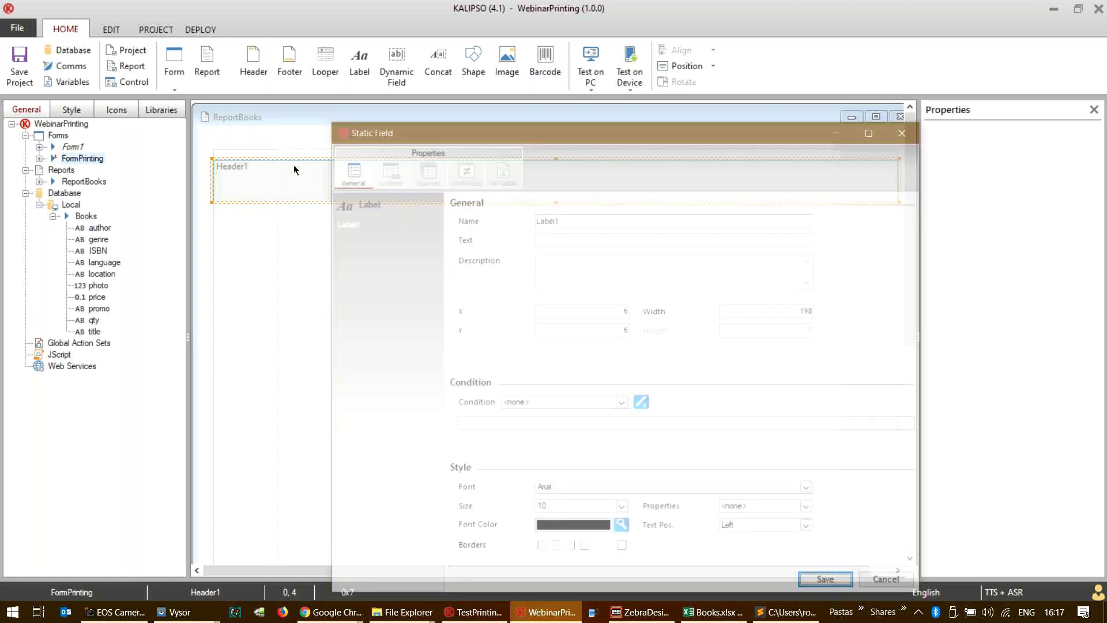
type("Label")
left_click(598, 238)
type("Bookt List")
left_click_drag(551, 239, 558, 238)
key("BackSpace")
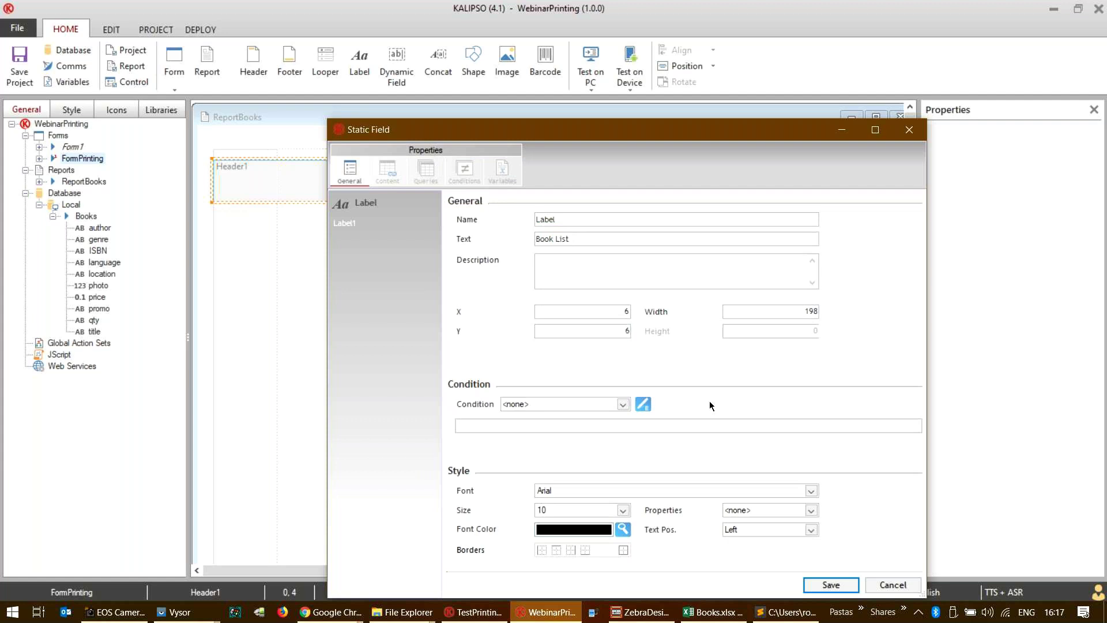
left_click(786, 315)
type("20")
key("Return")
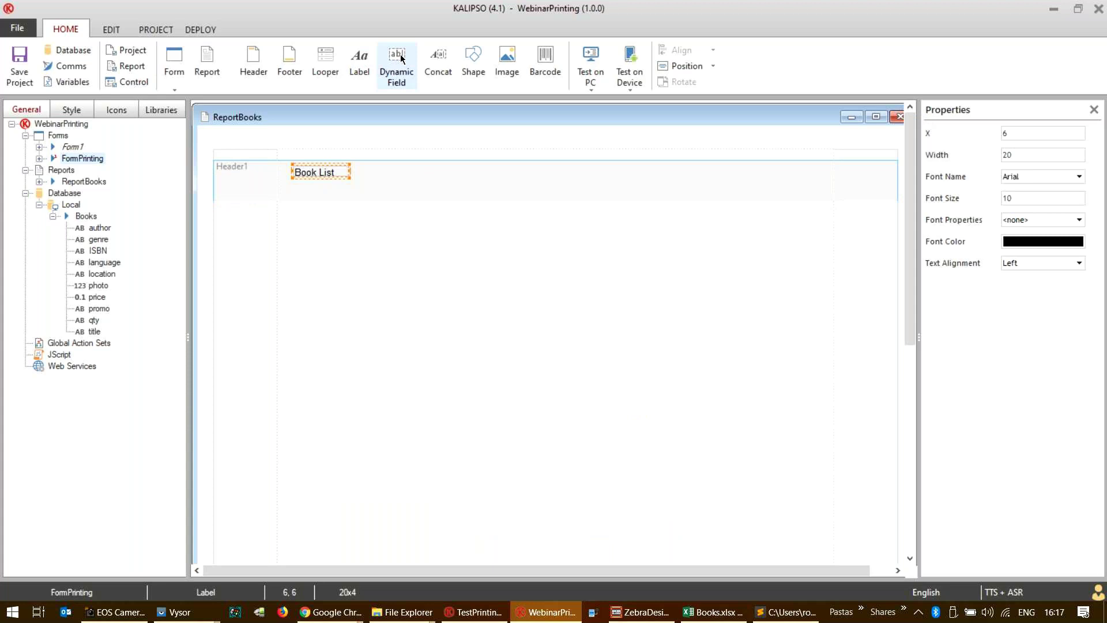
- Place a Concat field near the header's right end and fill its content with the static text "Page " and the dynamic Page Number
left_click(441, 60)
left_click(726, 163)
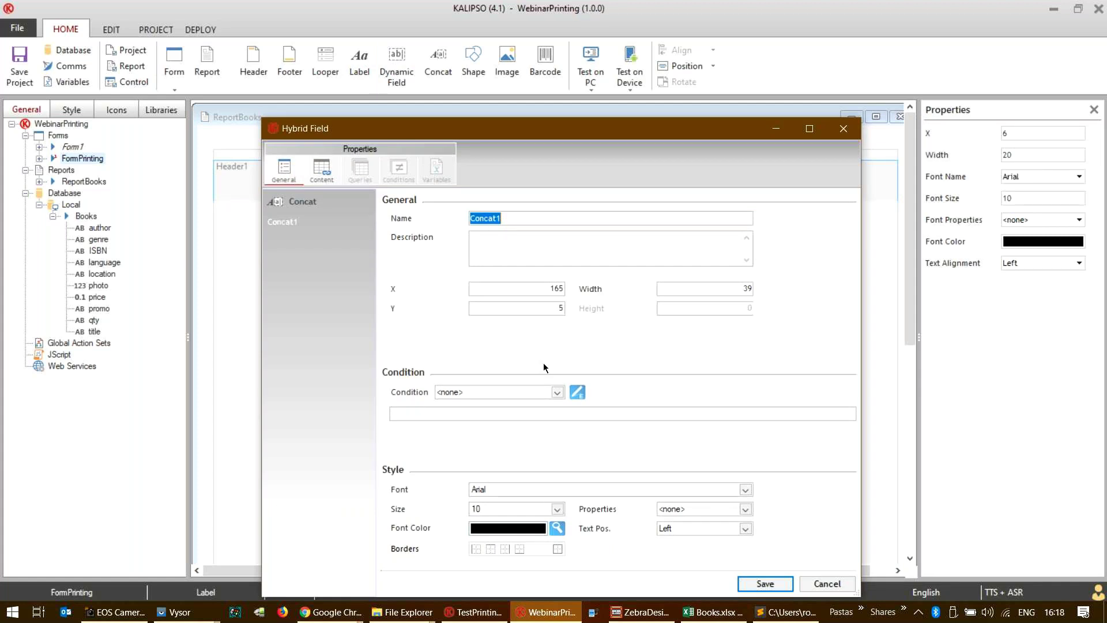
left_click(323, 173)
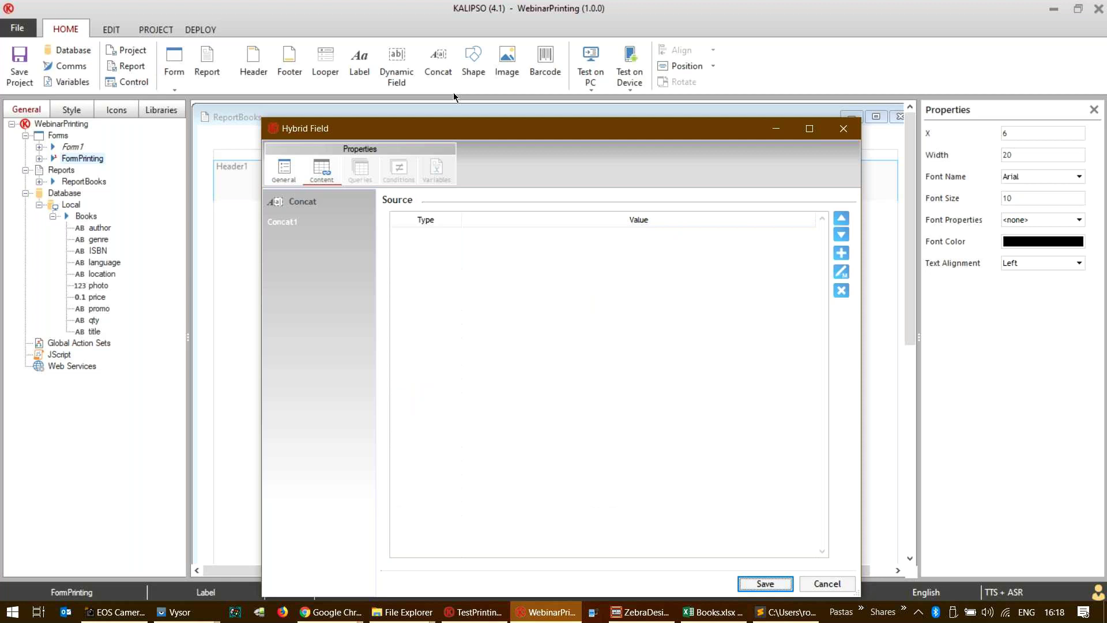
left_click(840, 254)
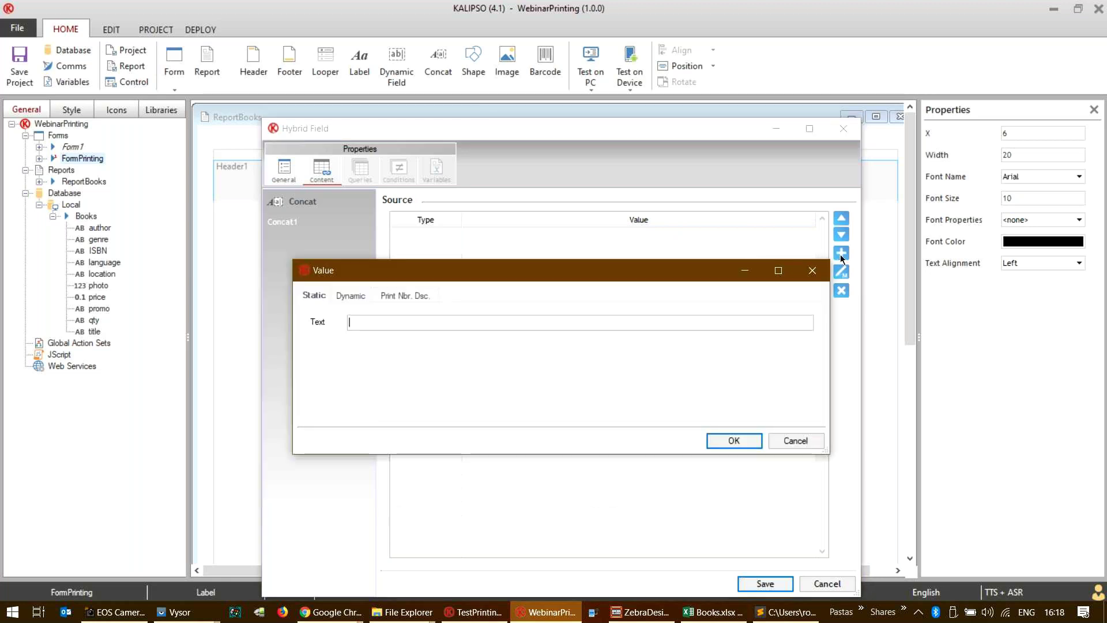
type("Psg")
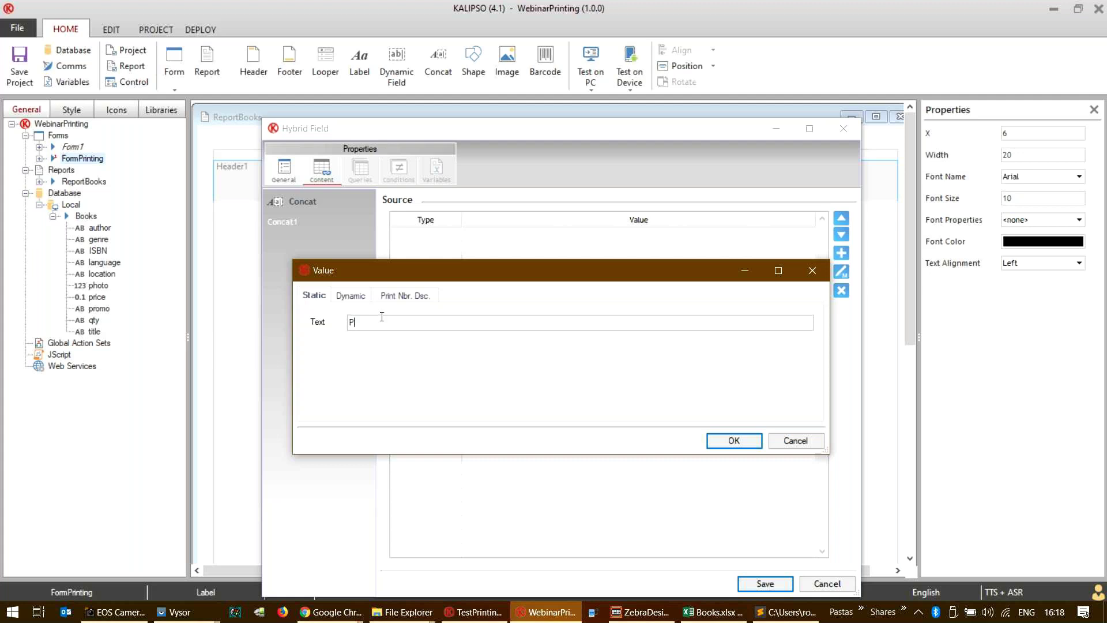
key("BackSpace")
key("BackSpace")
type("age")
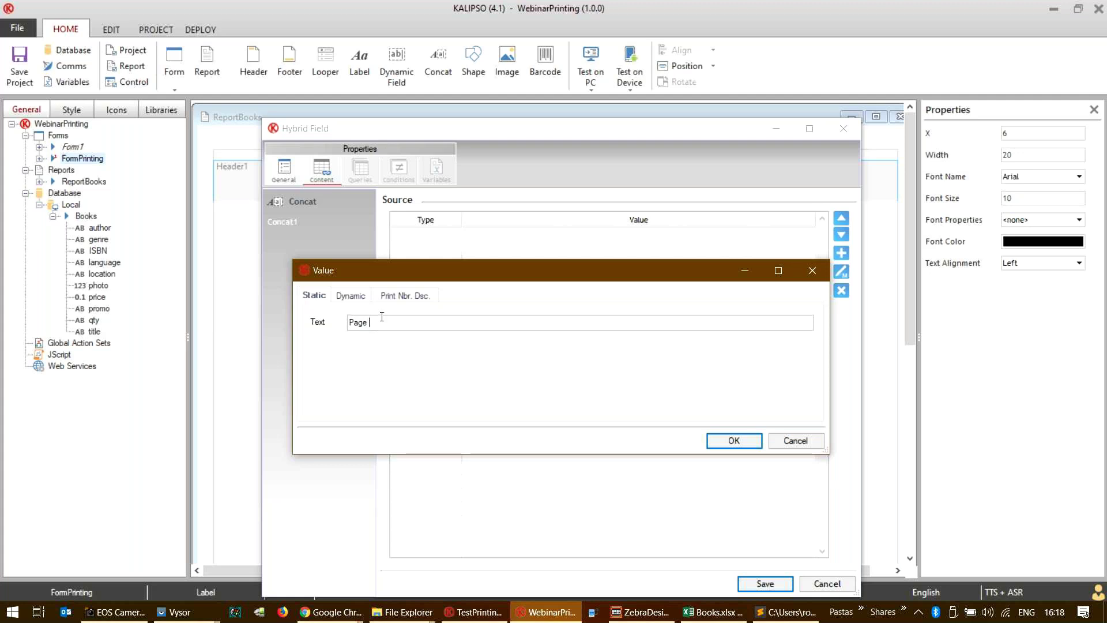
left_click(730, 441)
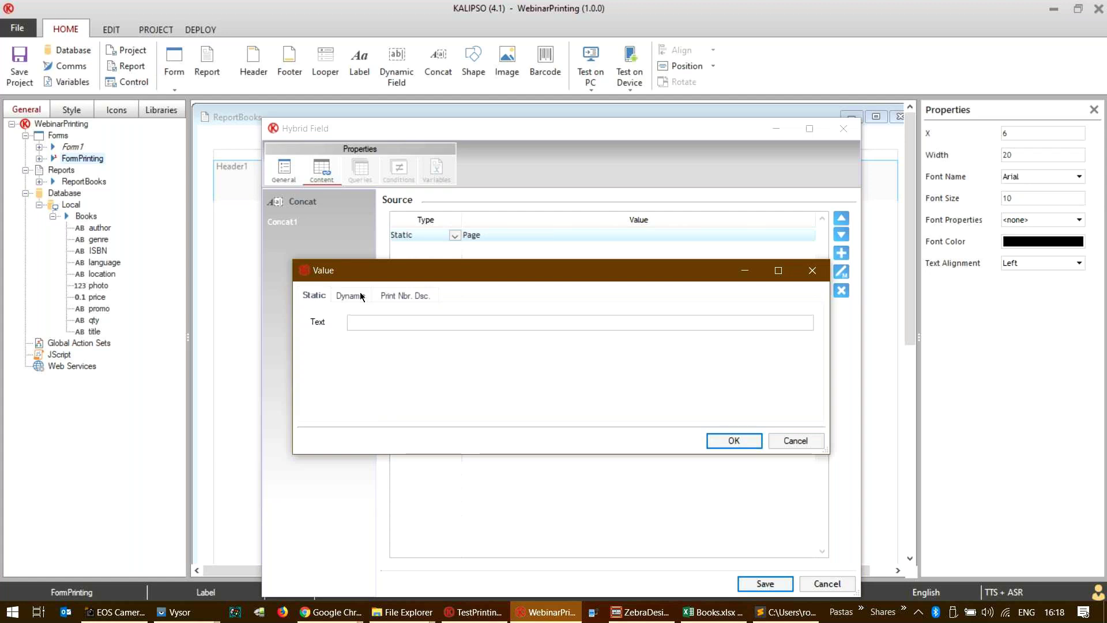
left_click(361, 297)
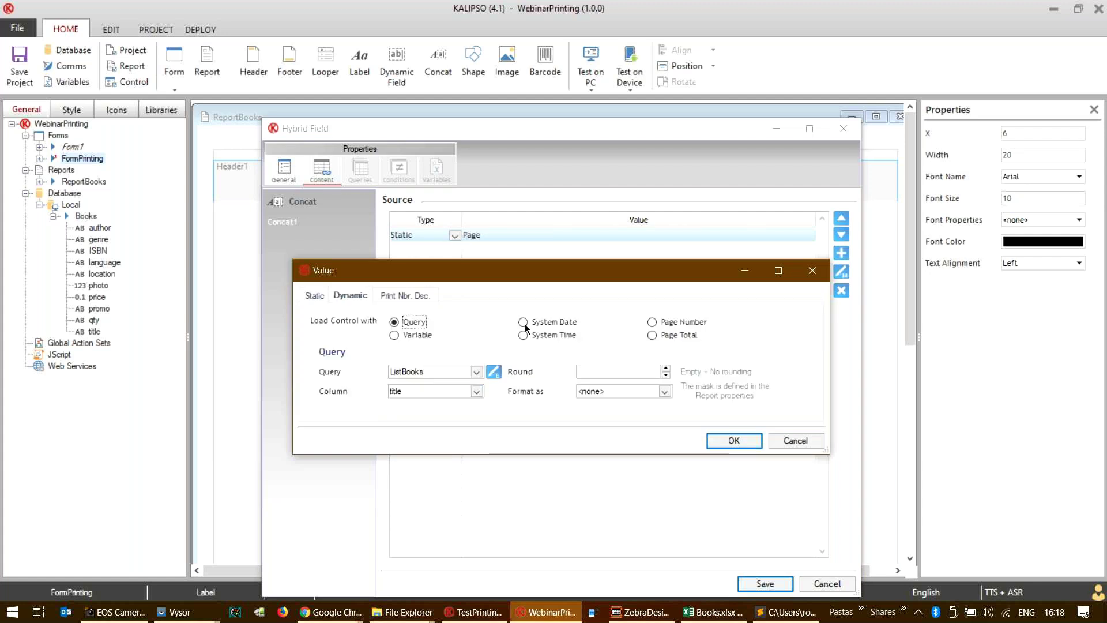
double_click(655, 321)
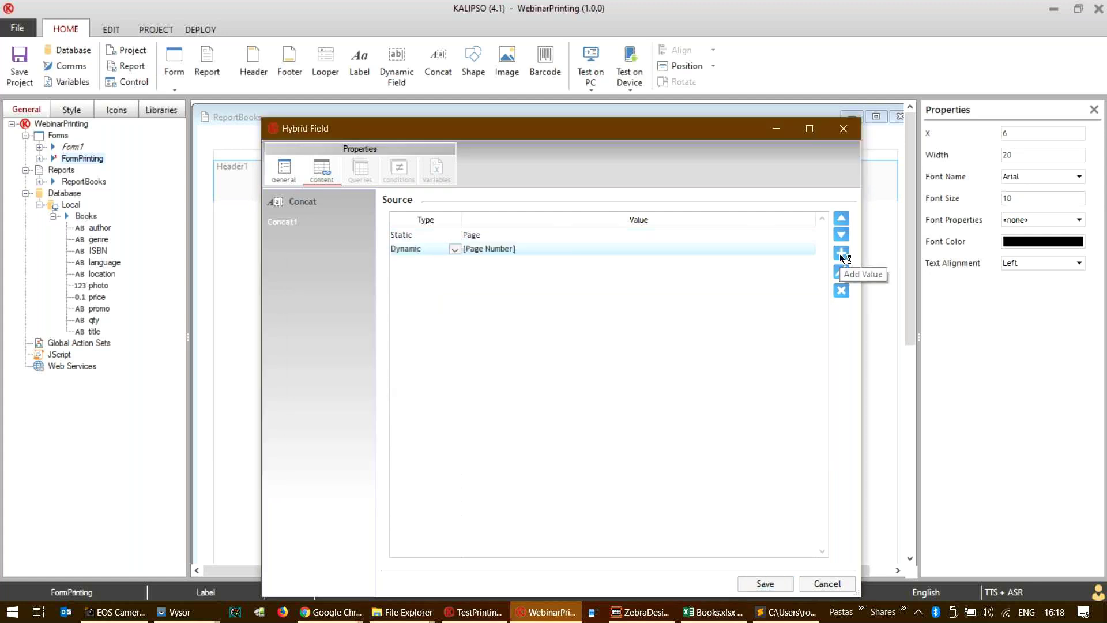
- Append the static text " of " and the dynamic Page Total to the Concat field's content, save it and select the header
left_click(841, 254)
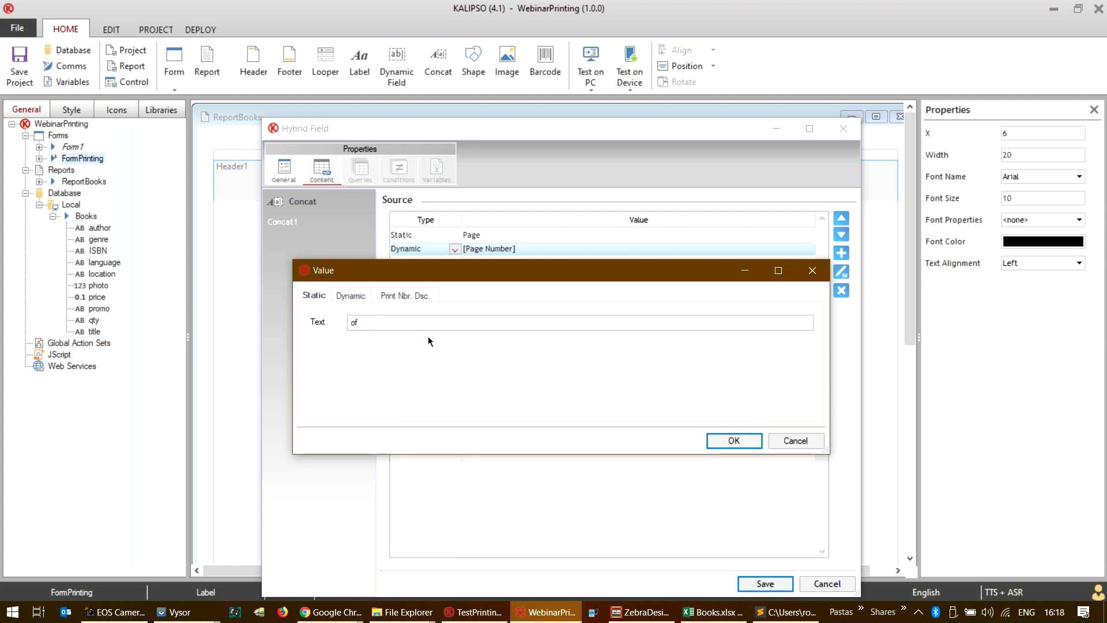
left_click(738, 440)
left_click(842, 254)
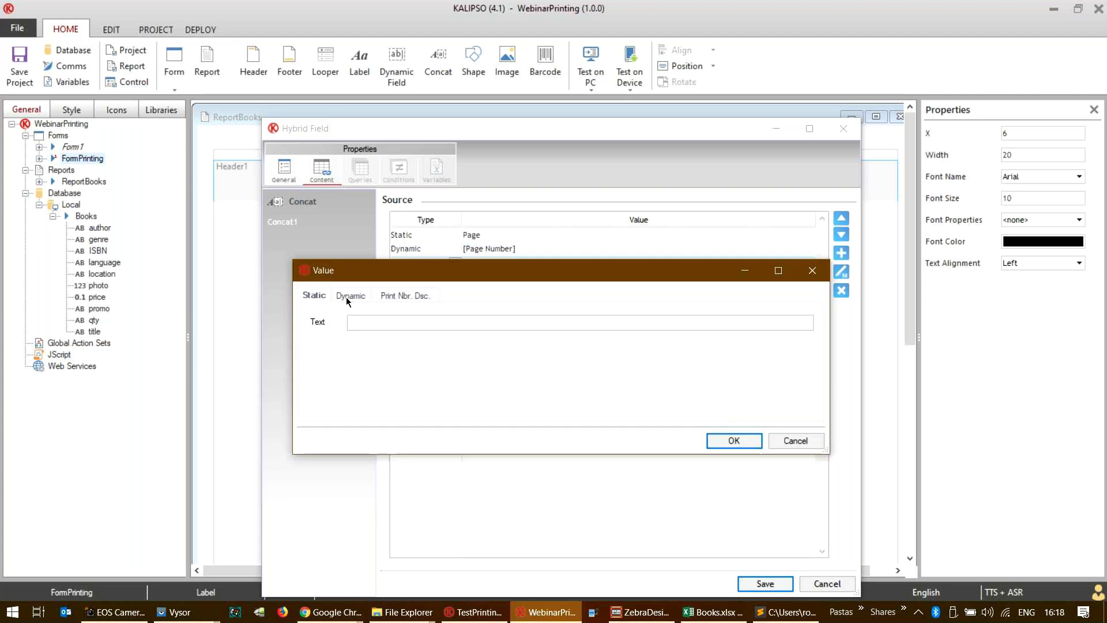
left_click(345, 297)
left_click(652, 335)
left_click(733, 441)
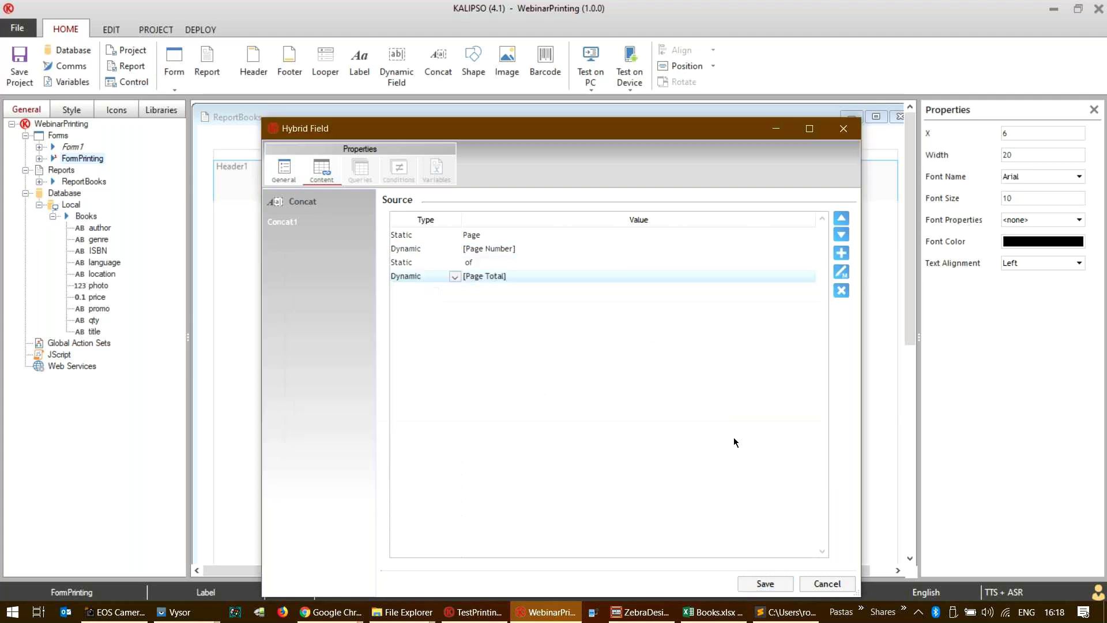
left_click(771, 583)
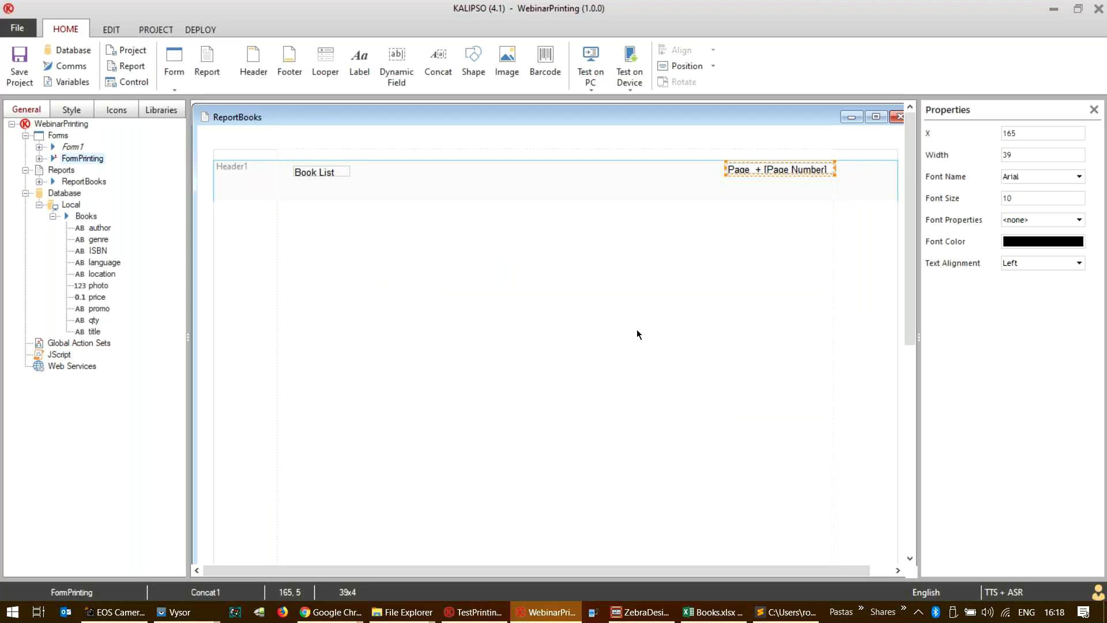
left_click(515, 184)
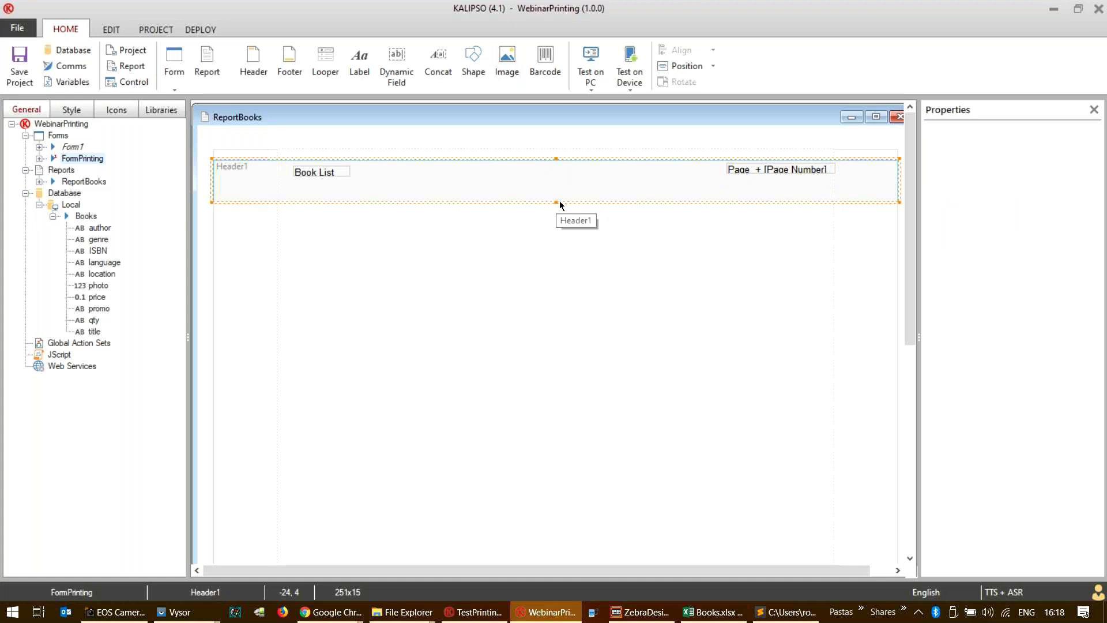
- Place an image near the middle of the report header and set its content source to an expression
left_click_drag(506, 58, 475, 168)
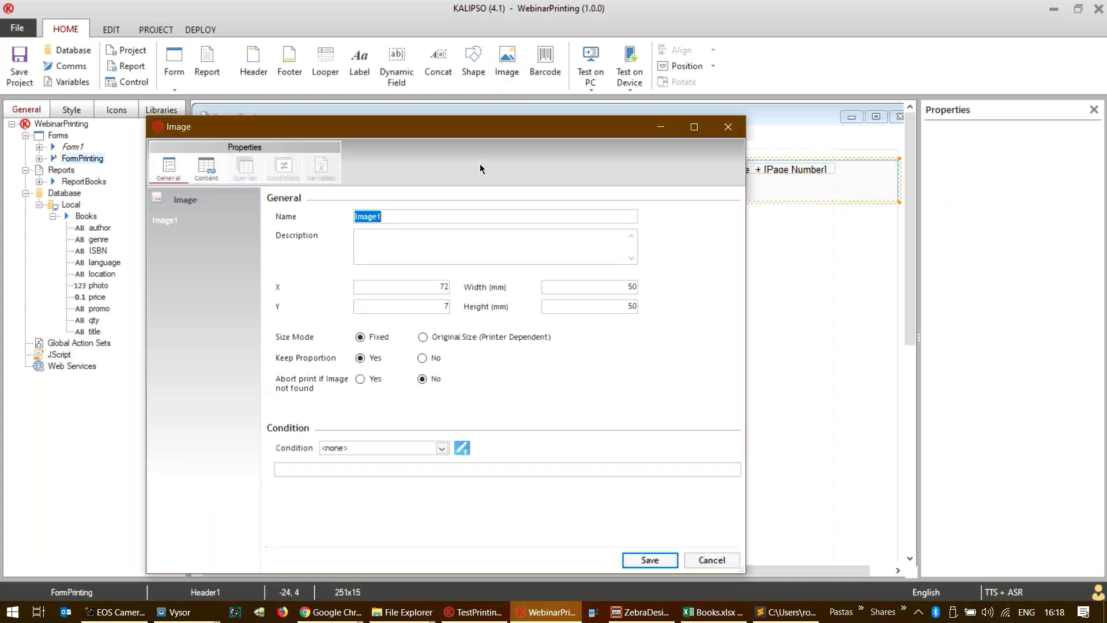
left_click(206, 168)
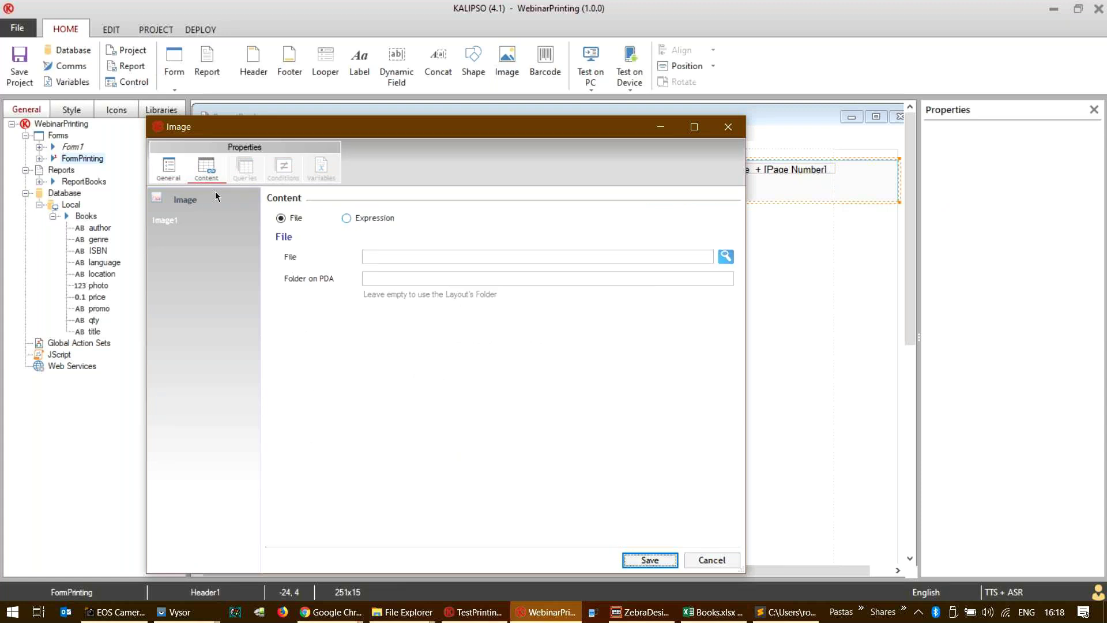
left_click(345, 219)
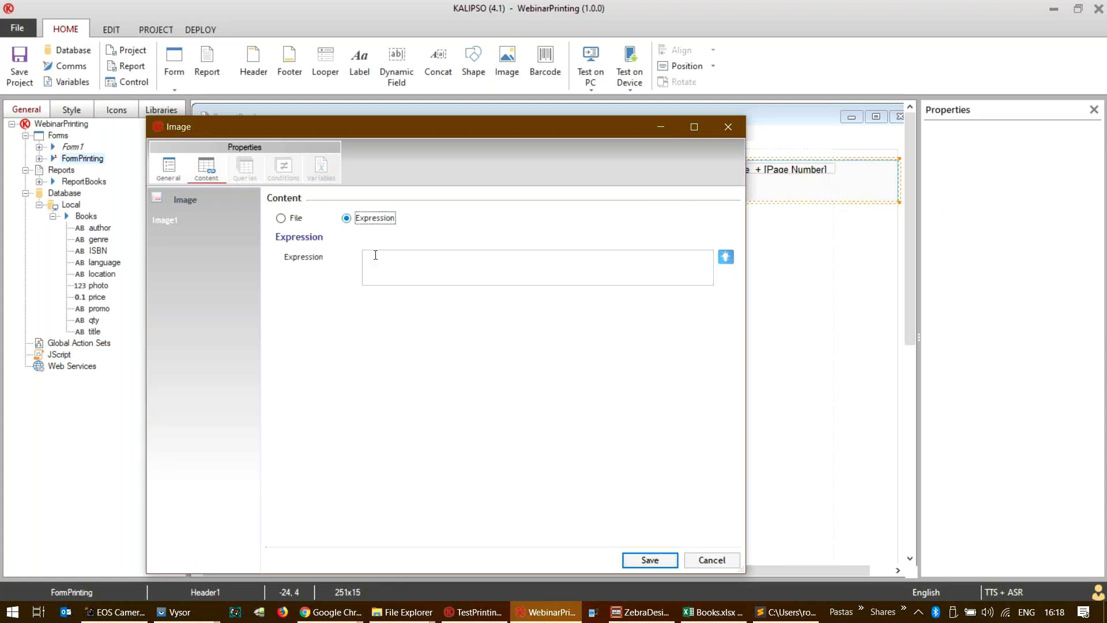
- Switch to File Explorer and copy the book-store-logo PNG from the WebinarPrinting folder into its Files To Send subfolder
left_click(402, 612)
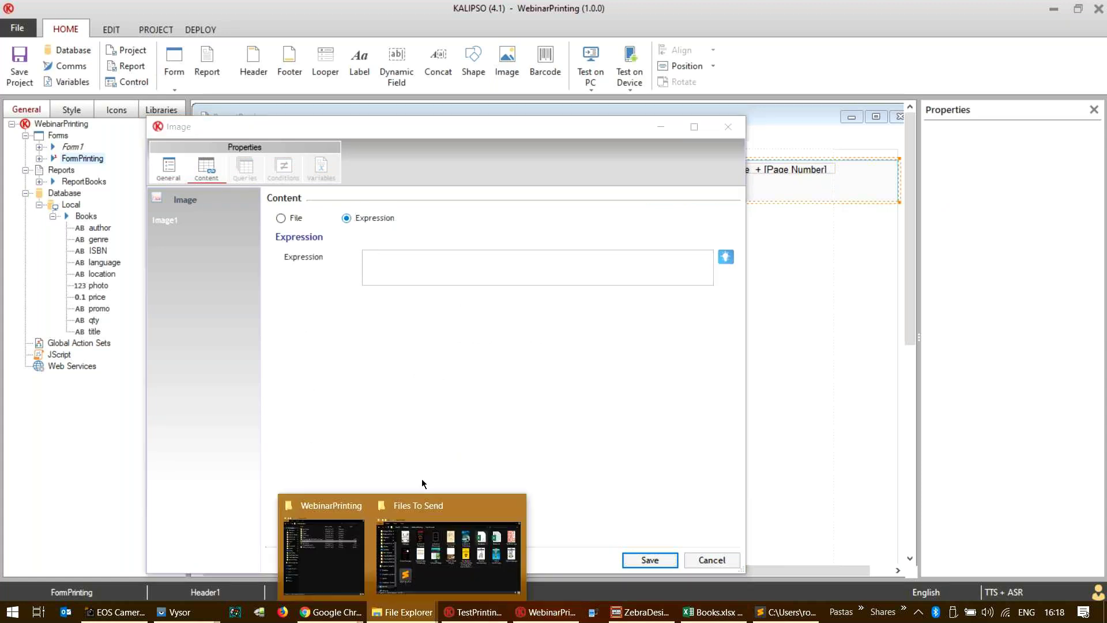
left_click(418, 507)
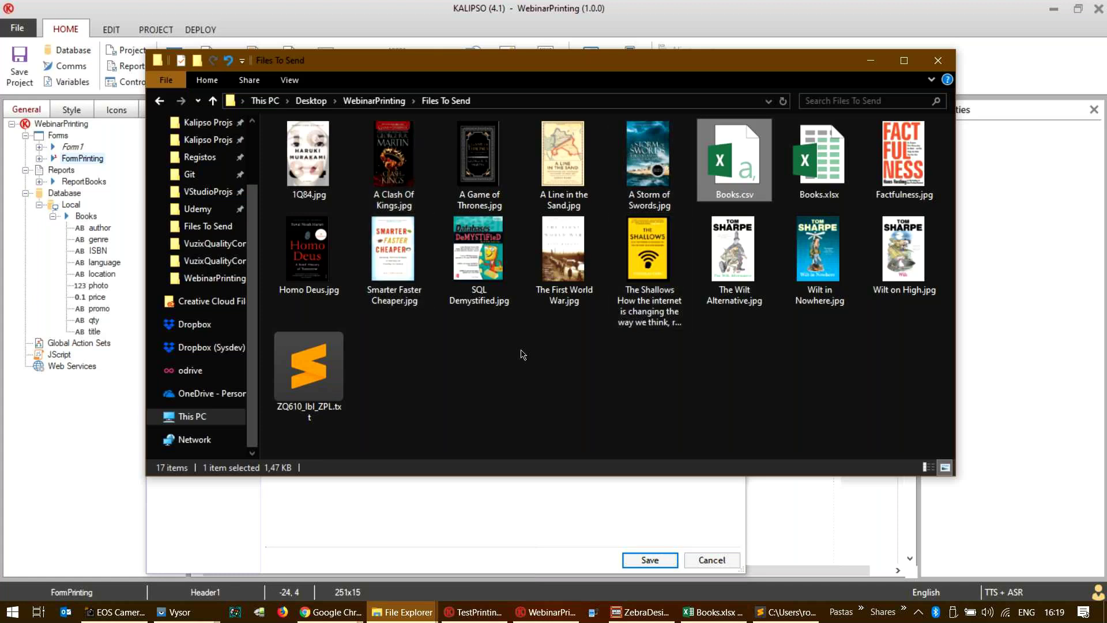
left_click(374, 101)
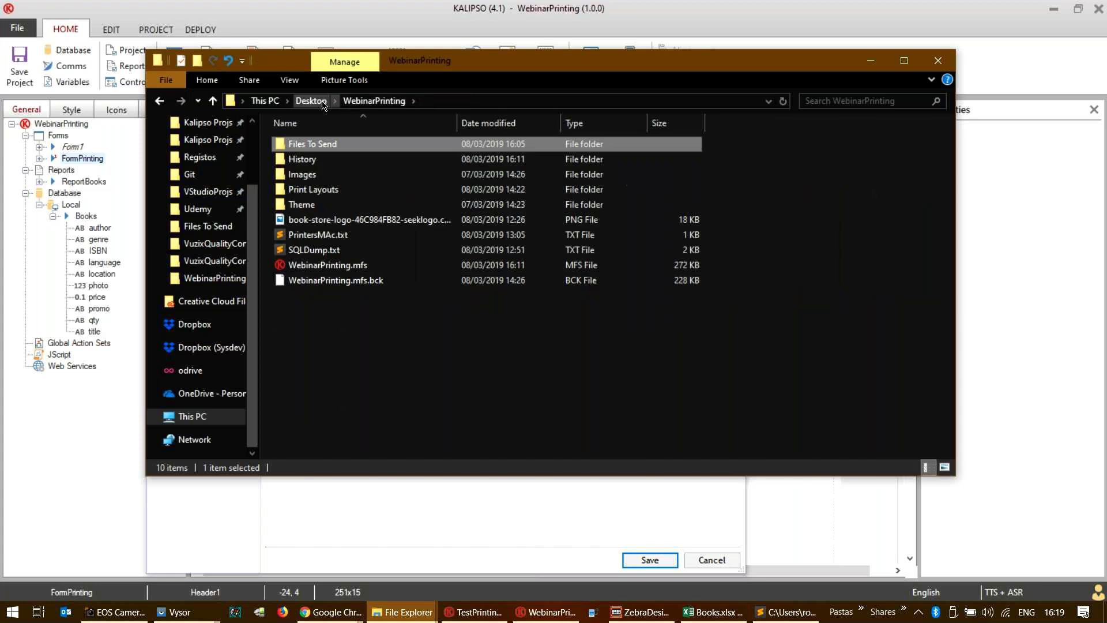
left_click(334, 223)
double_click(328, 147)
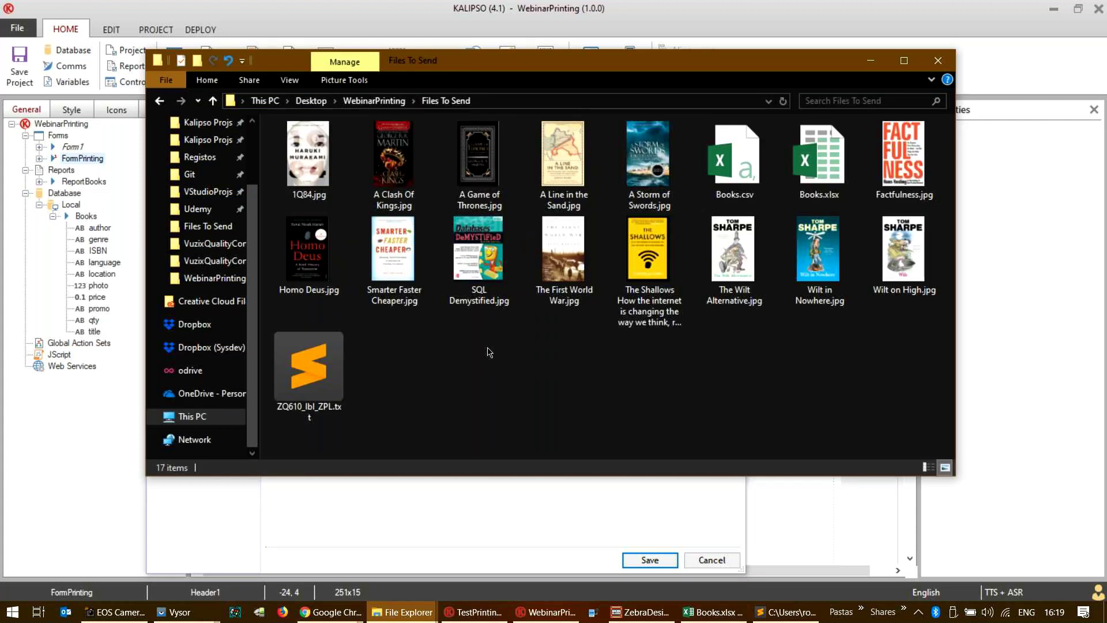
key("ctrl+v")
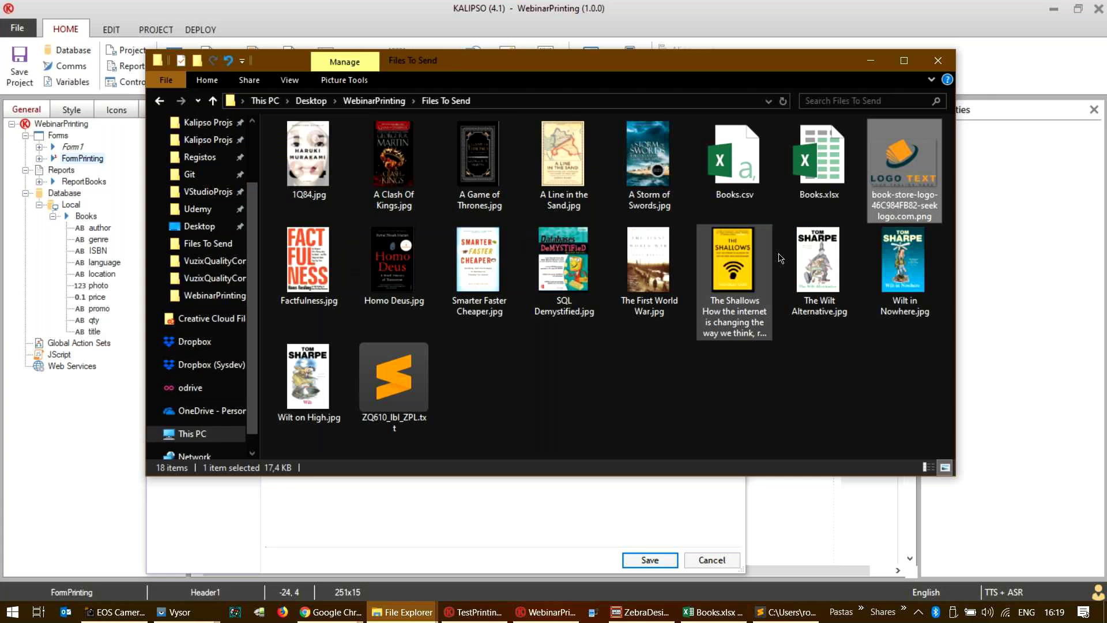
- Begin the header image's content expression in Kalipso with PFOLDER+"\ ", leaving the file name out
key("F2")
key("ctrl+a")
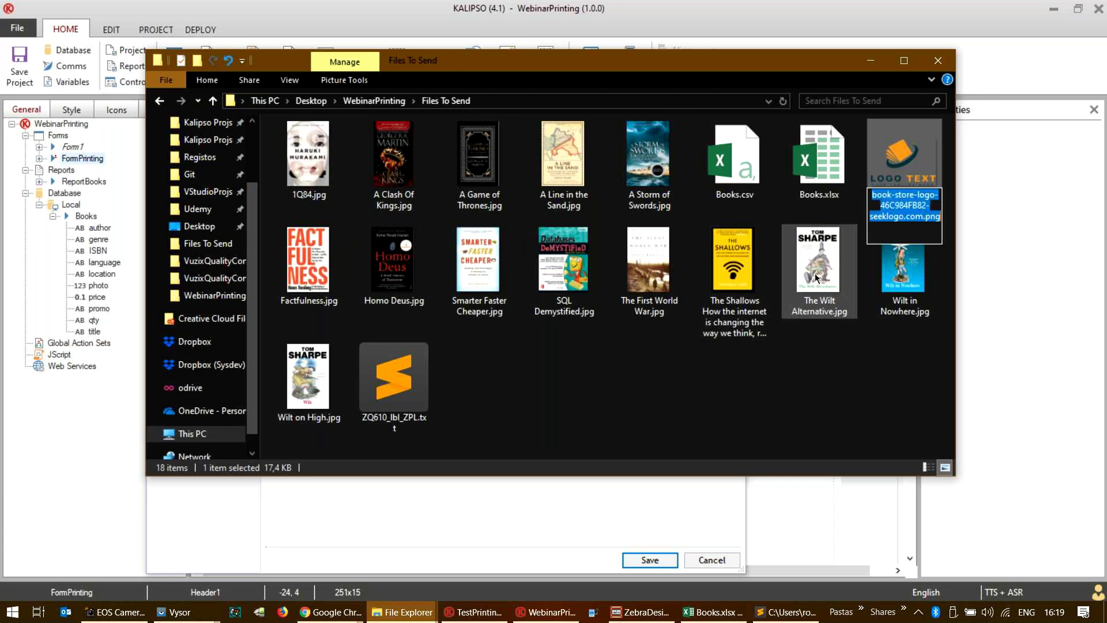
left_click(567, 613)
left_click(440, 264)
type("pfolder+\"\\")
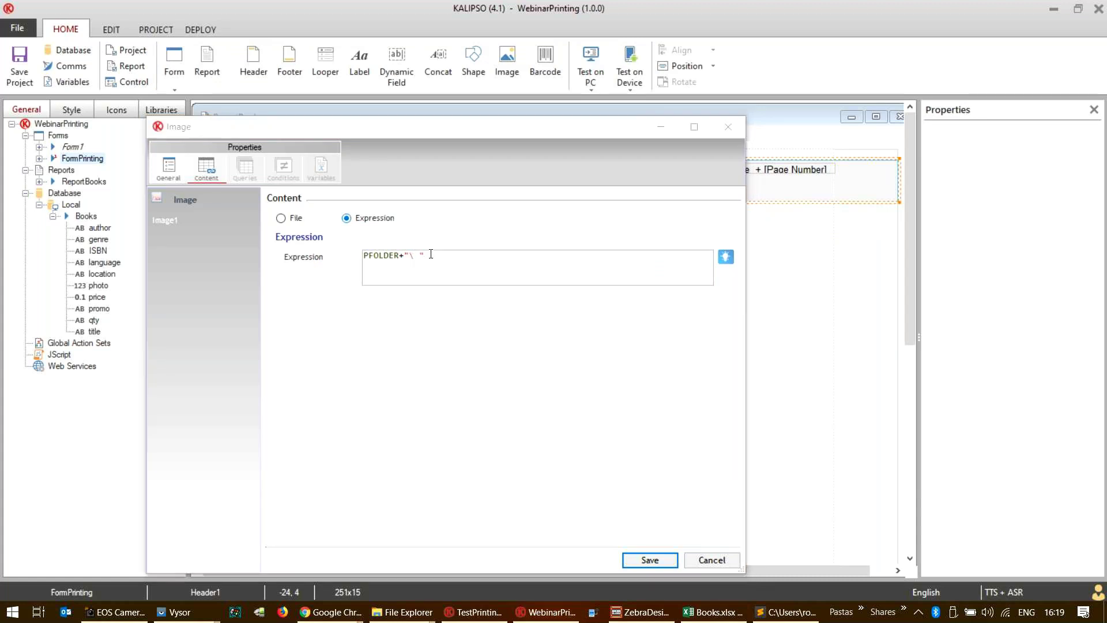
- Copy the logo's file name from File Explorer to complete the expression as PFOLDER+"\book-store-logo-46C984FB82-seeklogo.com.png", and save the image
key("alt+Tab")
key("F2")
key("ctrl+a")
key("ctrl+c")
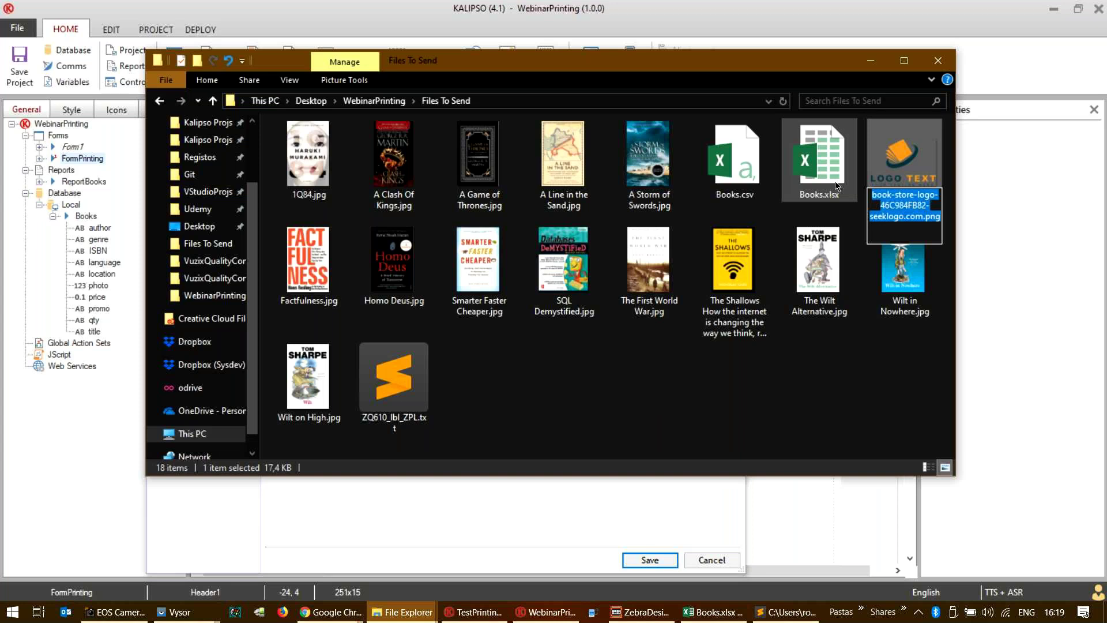
key("alt+Tab")
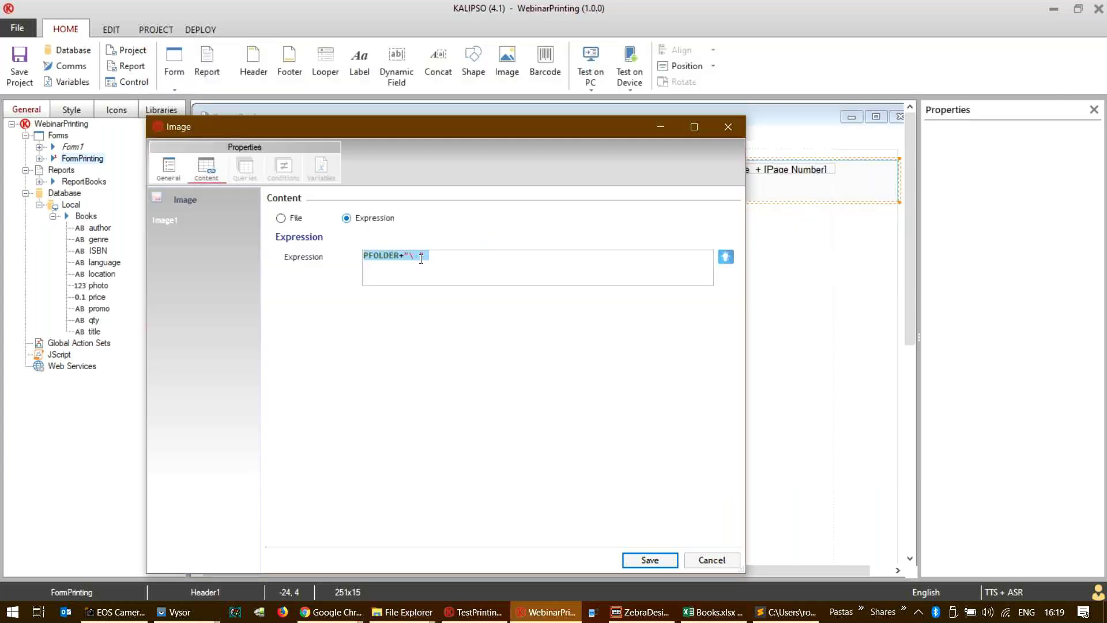
left_click(471, 251)
key("ctrl+v")
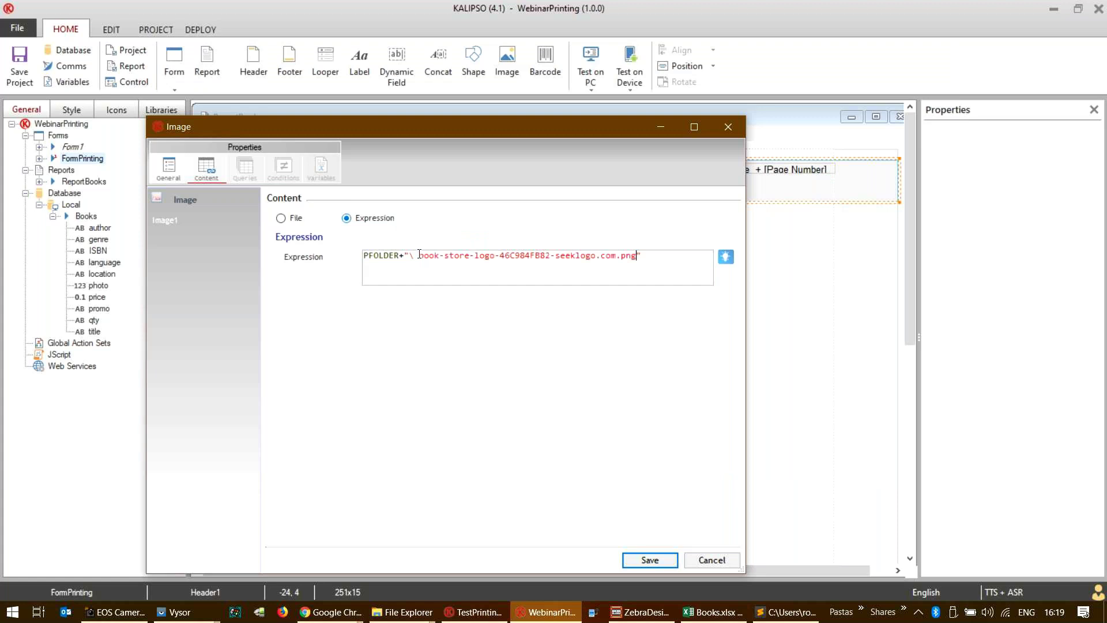
key("BackSpace")
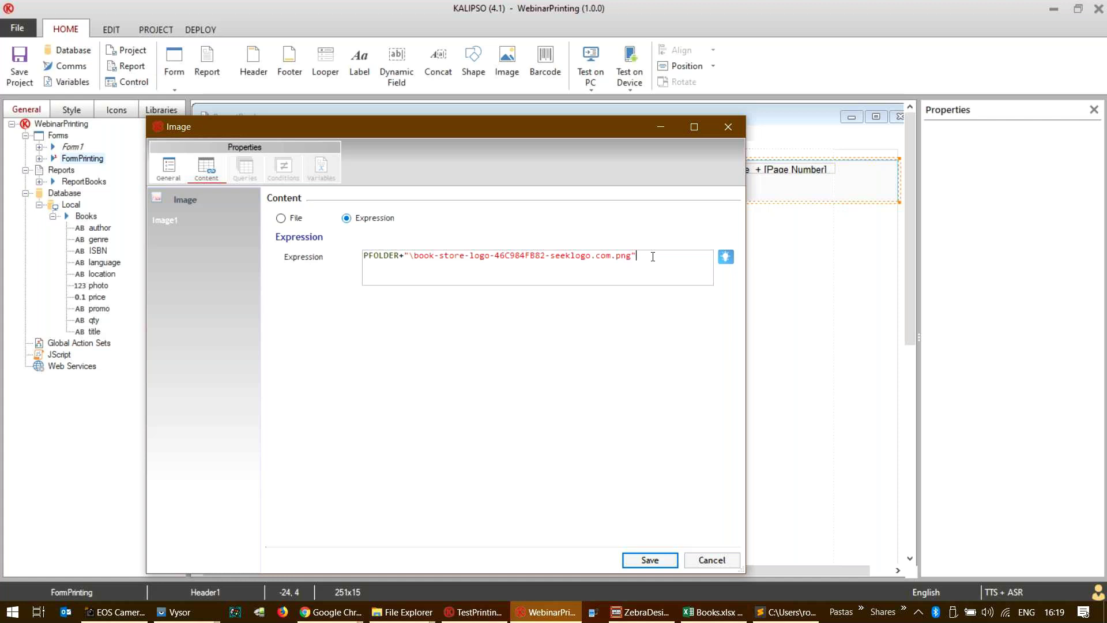
left_click(647, 561)
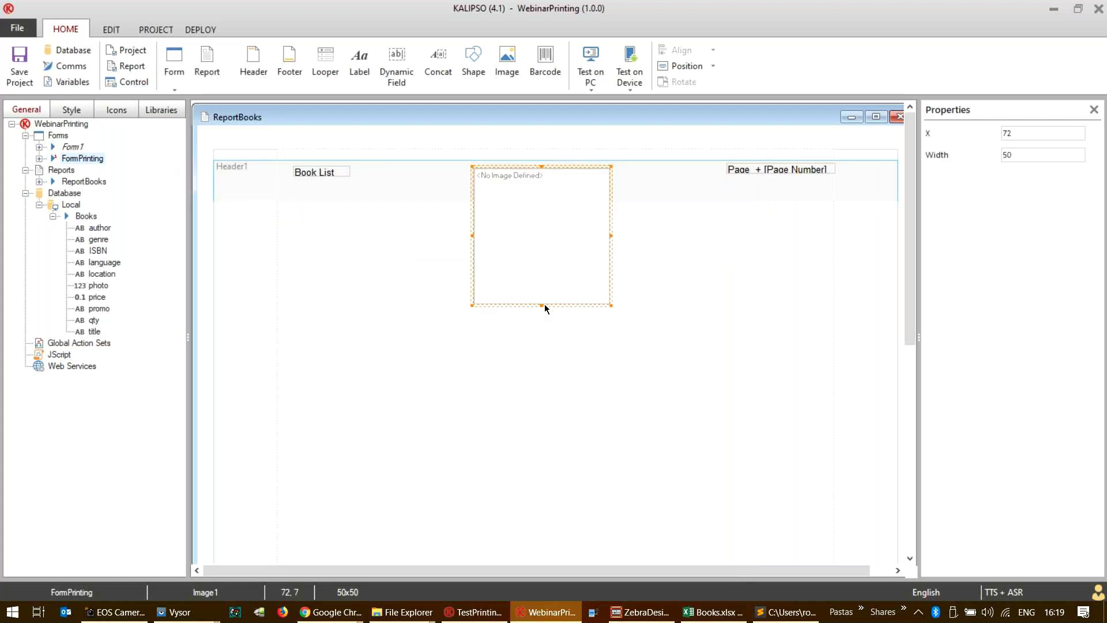
- Try to switch the header image's content source to a file, and restore the expression source
double_click(543, 257)
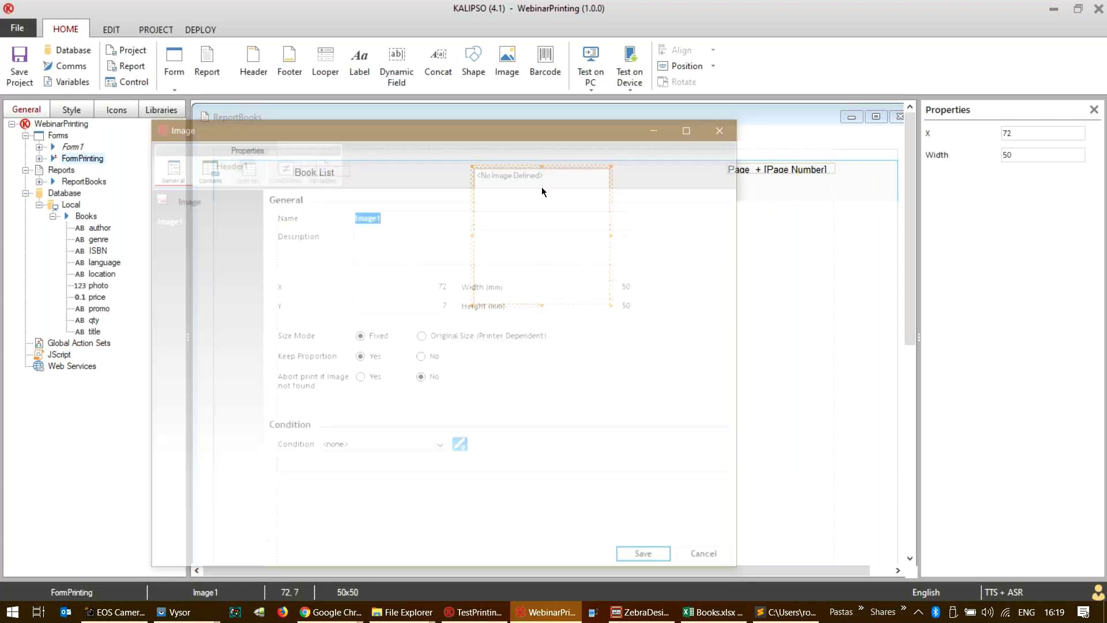
left_click(206, 169)
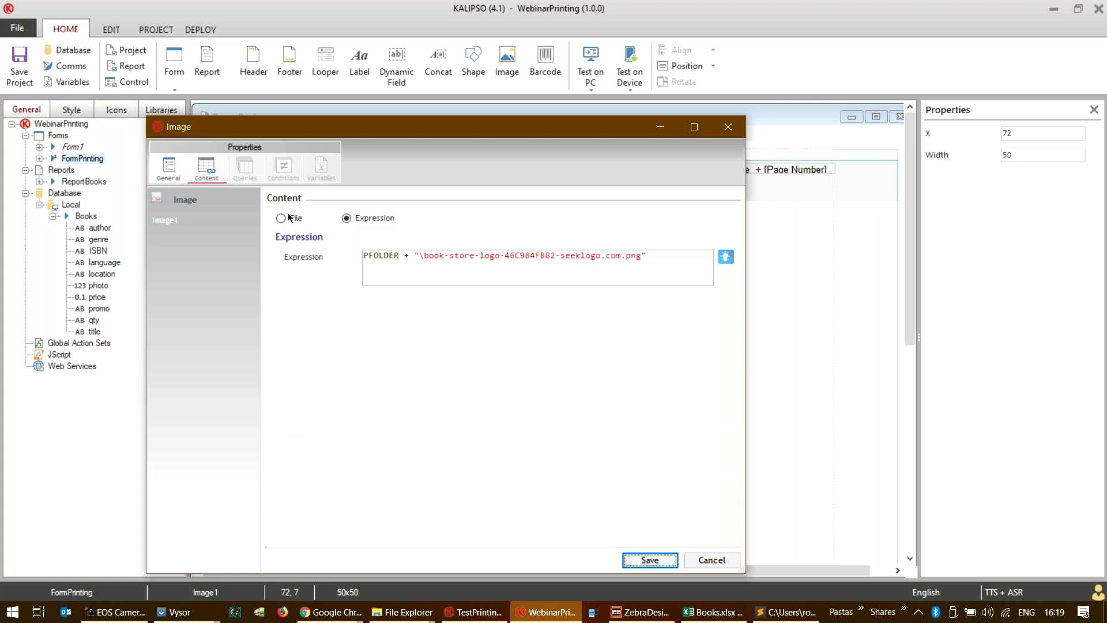
left_click(290, 218)
left_click(725, 257)
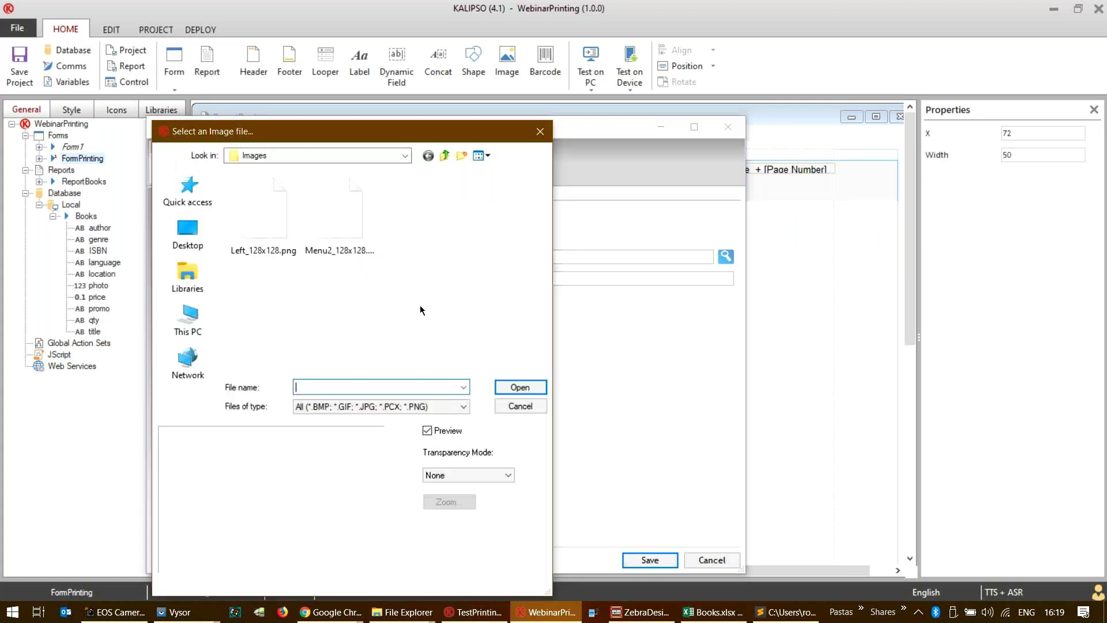
left_click(521, 405)
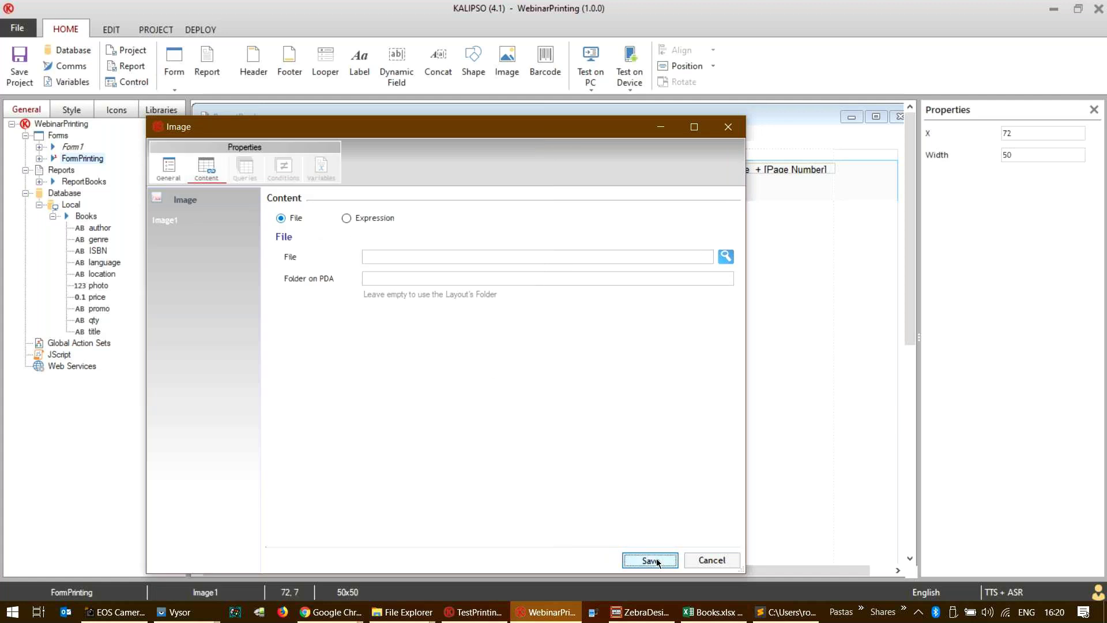
left_click(656, 558)
left_click(586, 356)
left_click(381, 219)
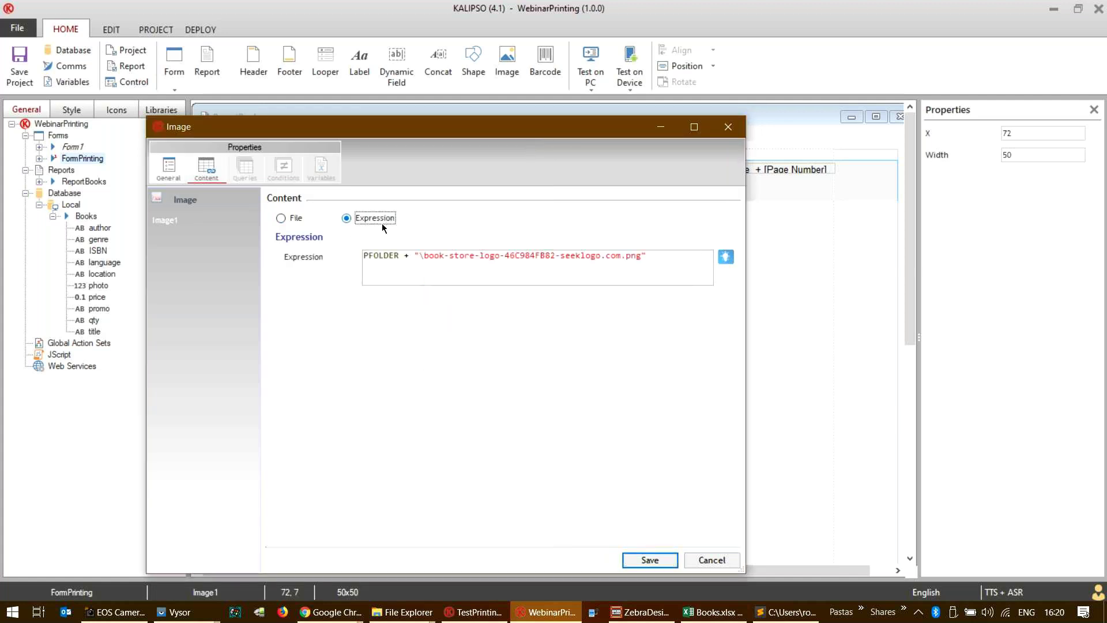
left_click(646, 557)
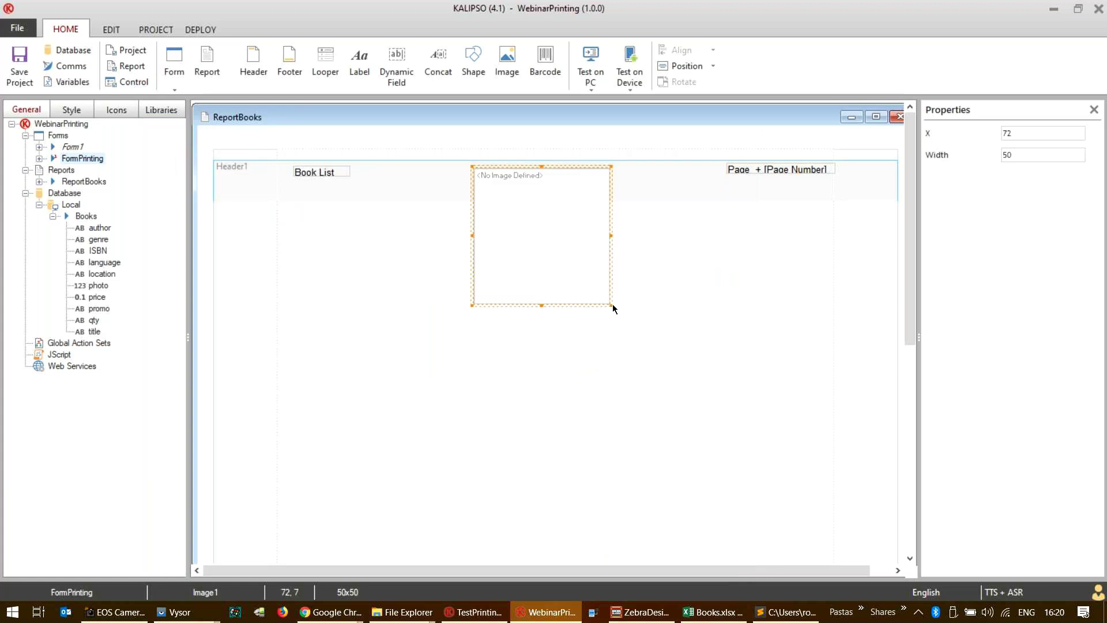
- Extend the header downward to about twice its height and resize the image to about 49 mm wide, filling most of the header's height
left_click_drag(613, 305, 612, 201)
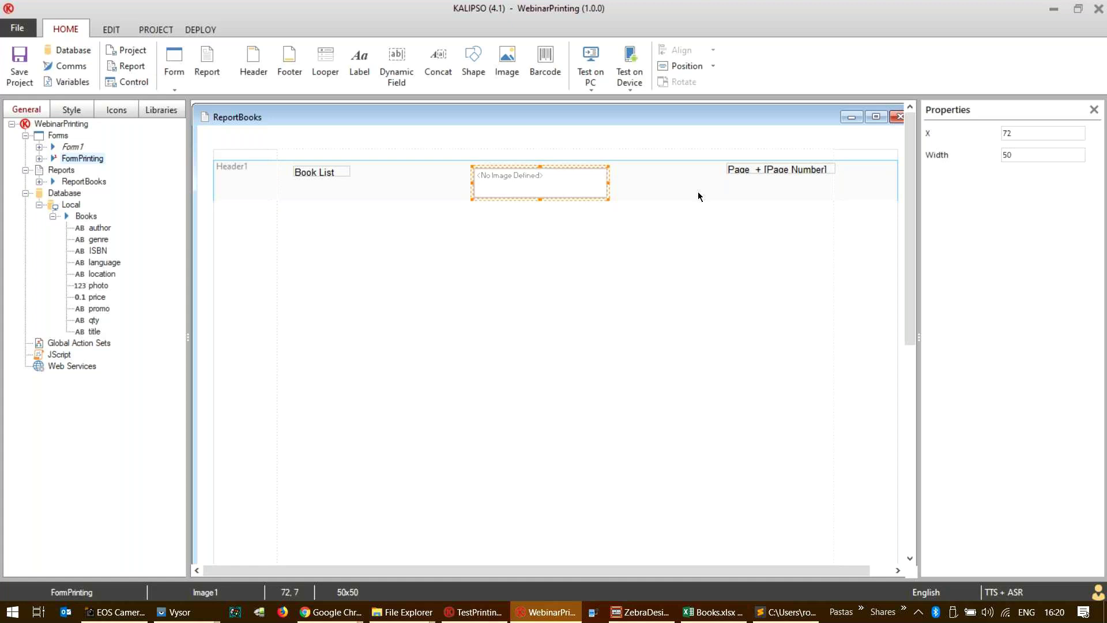
left_click(418, 196)
left_click(417, 196)
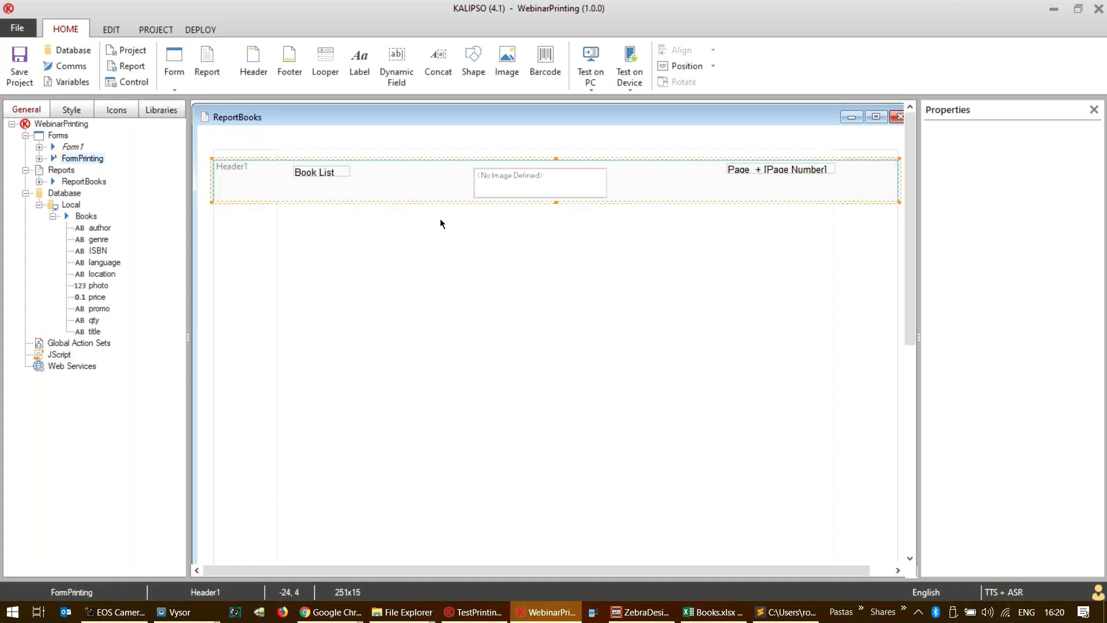
left_click_drag(555, 201, 547, 251)
left_click(547, 191)
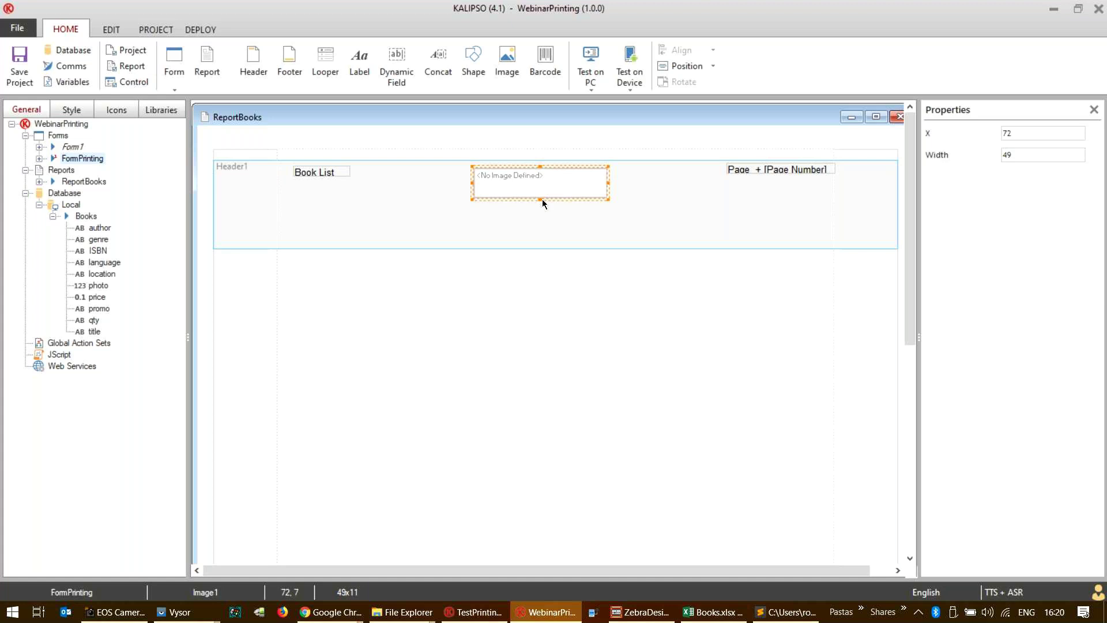
left_click_drag(540, 200, 542, 243)
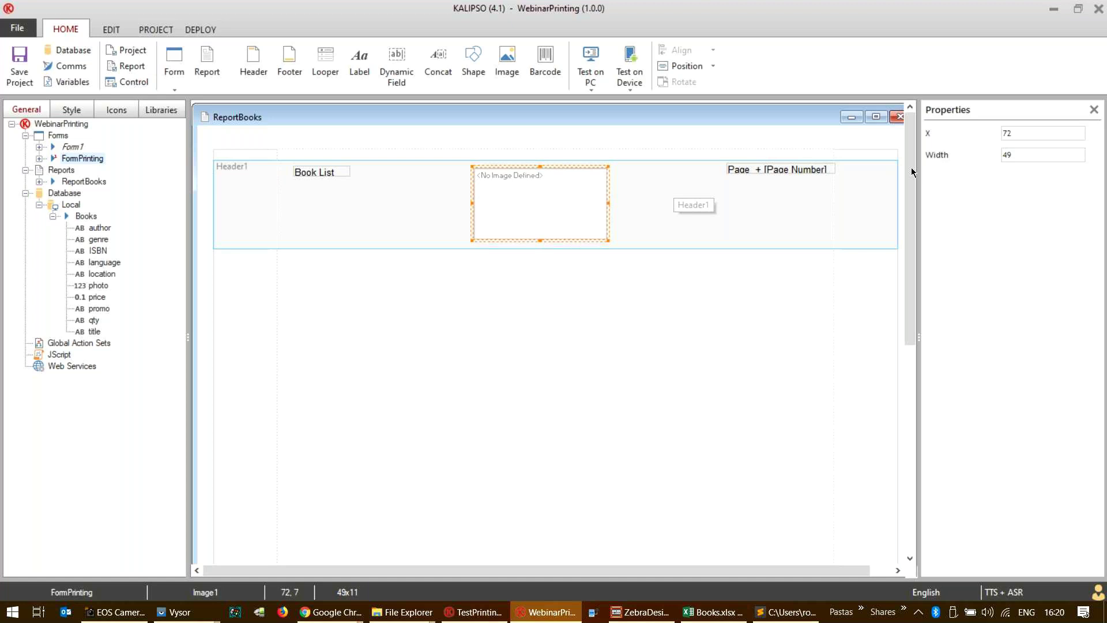
- Minimize the ReportBooks window and place a button with the text "PrintPDF" on the FormPrinting form
left_click(853, 118)
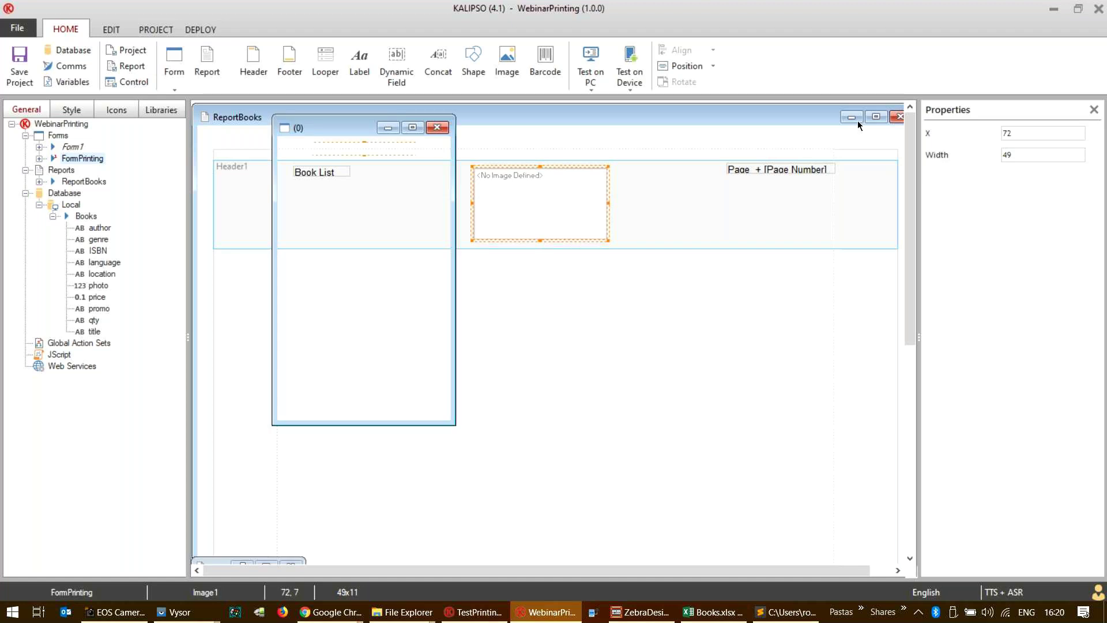
left_click_drag(296, 59, 290, 177)
type("PrintPDF")
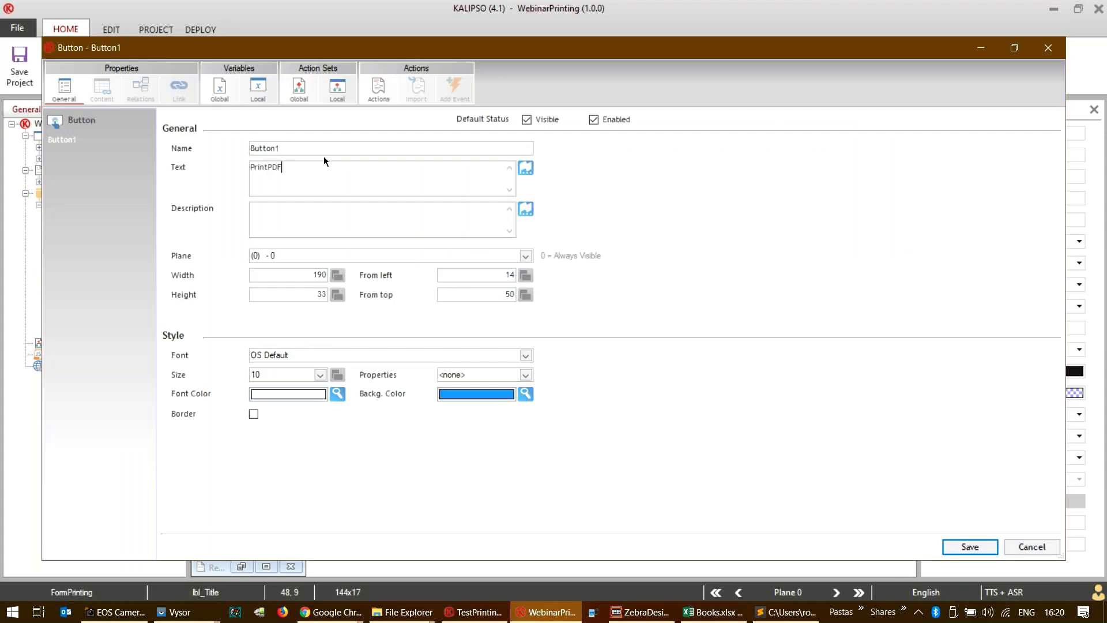
key("Left")
key("Left")
key("Left")
- Add a Print action to the button's Click event with the pdf printer and the Report1.txt layout
left_click(378, 89)
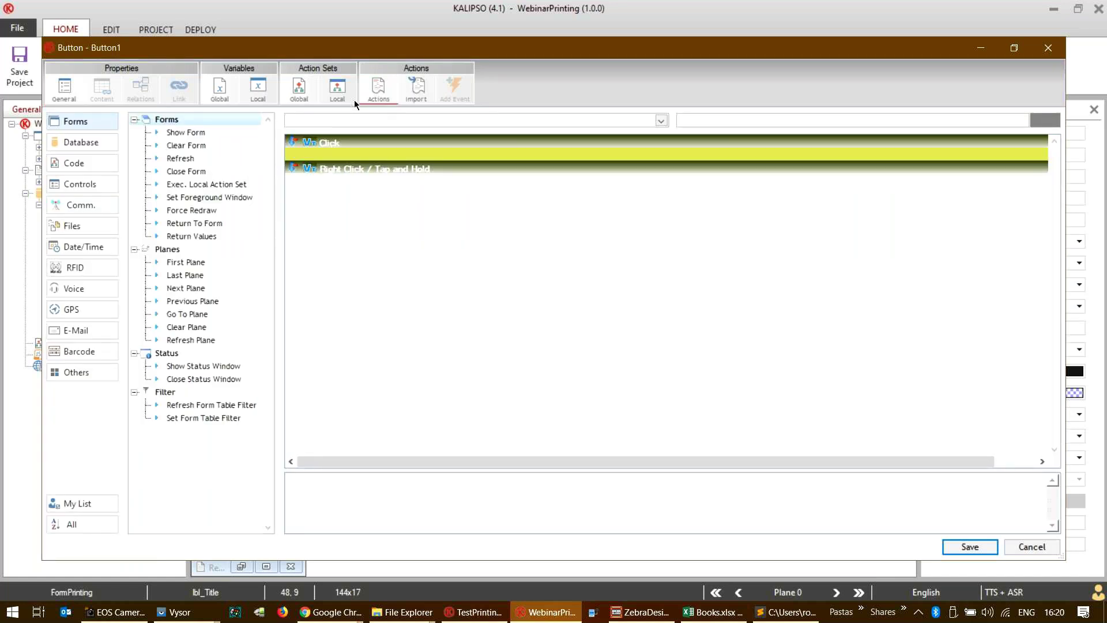
type("Print")
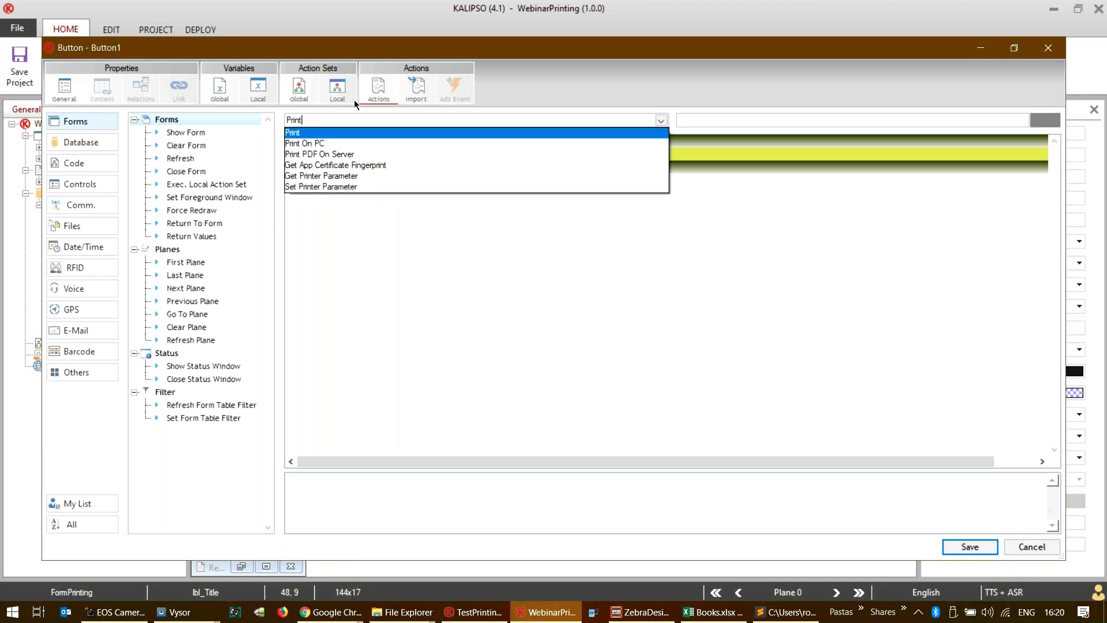
key("Return")
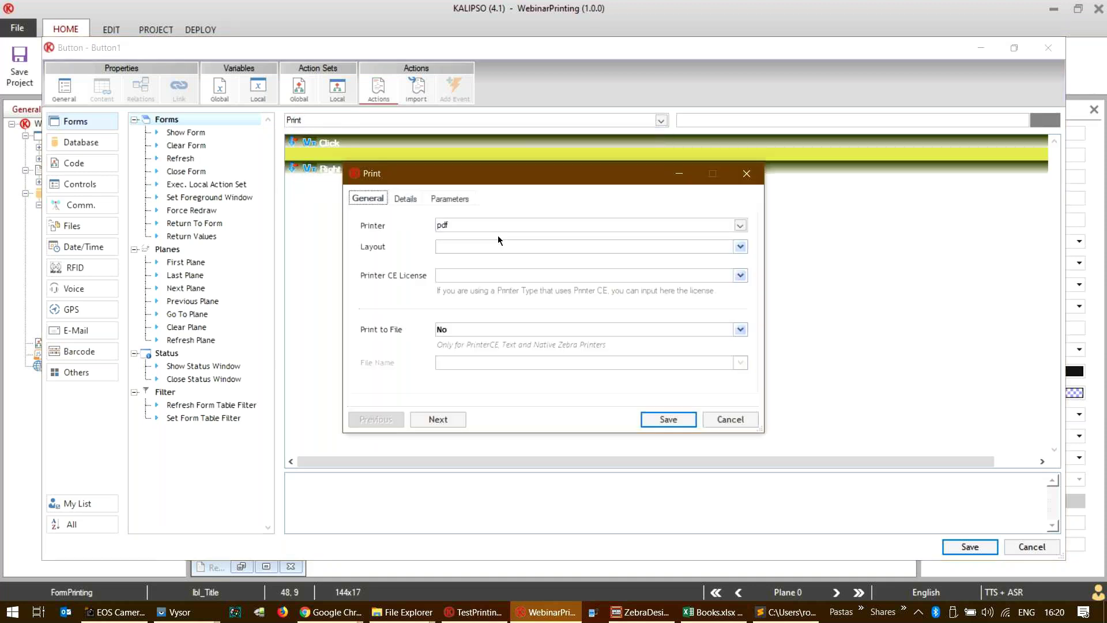
left_click(496, 223)
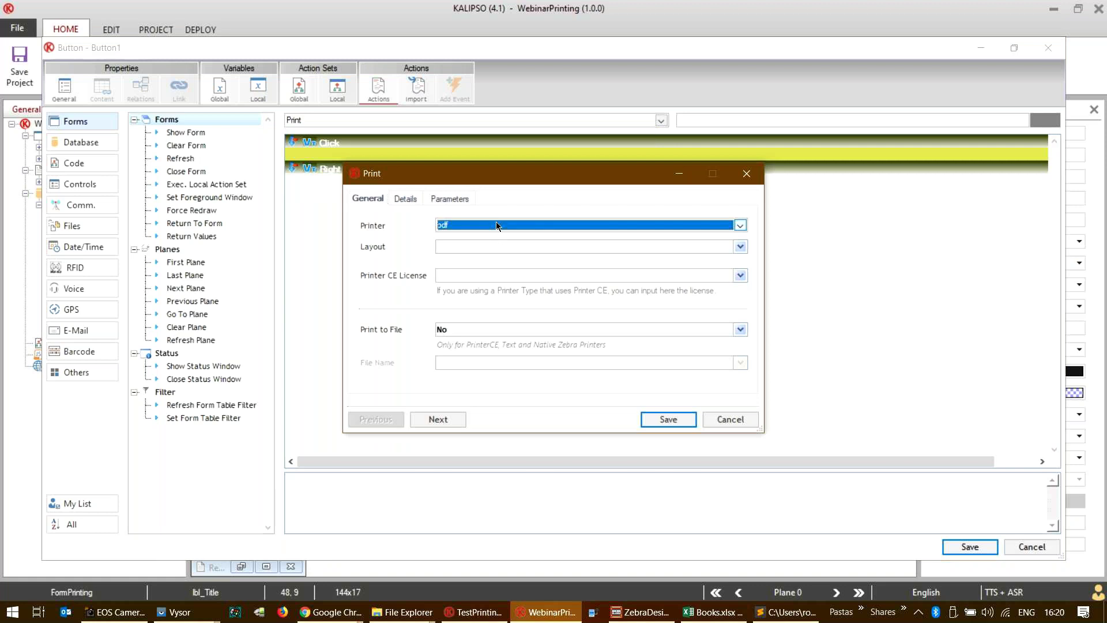
left_click(501, 247)
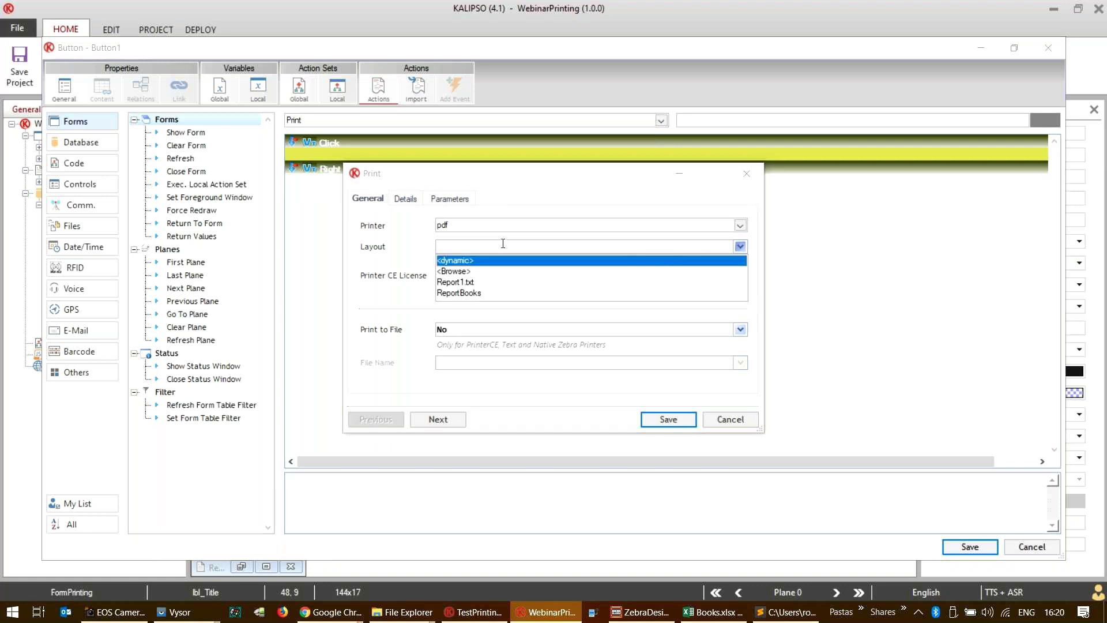
left_click(495, 282)
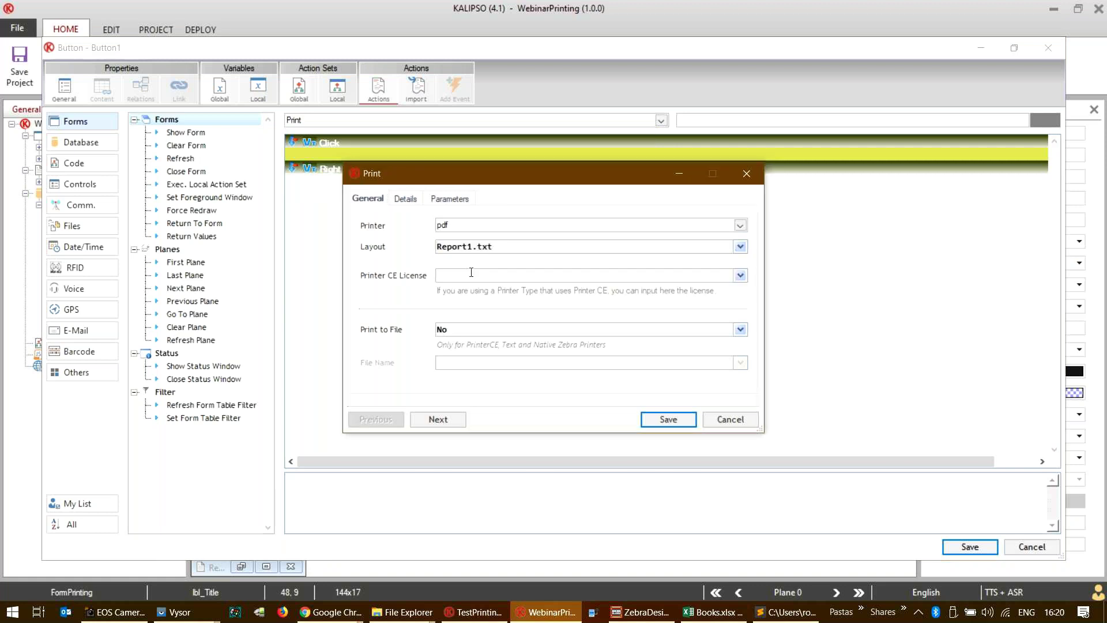
- Set the Print action's output filename to DFOLDER+"\report.pdf"
left_click(407, 200)
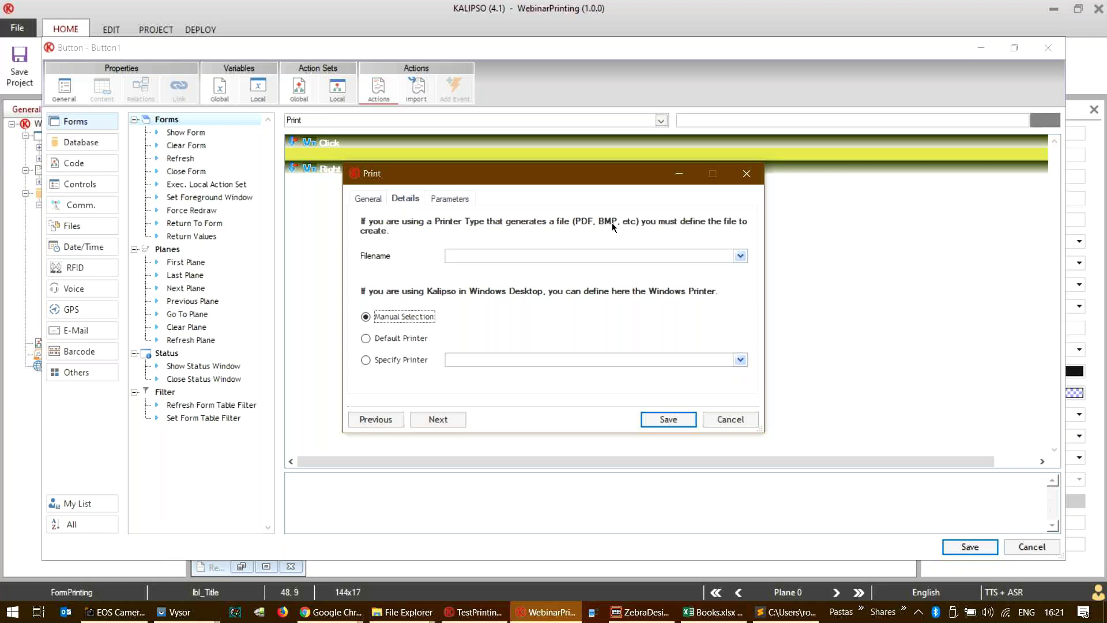
left_click(527, 255)
type("Dolfer")
key("BackSpace")
key("BackSpace")
key("BackSpace")
key("BackSpace")
key("BackSpace")
type("folde")
type("r+")
type("\"\\\"")
type("re")
type("port.pdf\"")
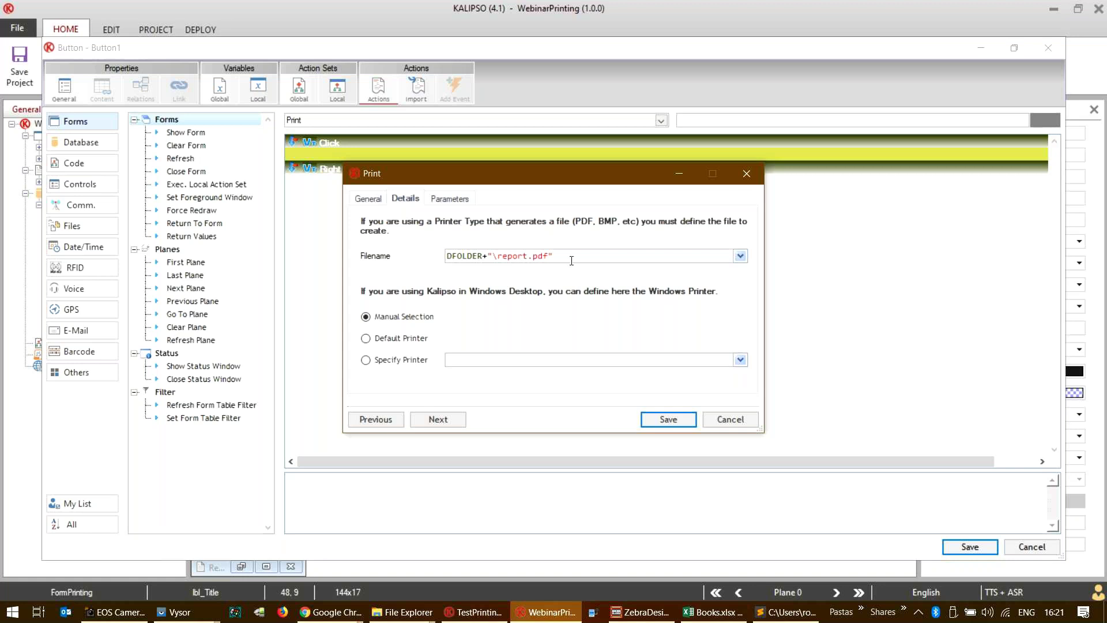
- Change the Print action's layout to ReportBooks, review its parameters and save the action
left_click_drag(571, 260, 395, 251)
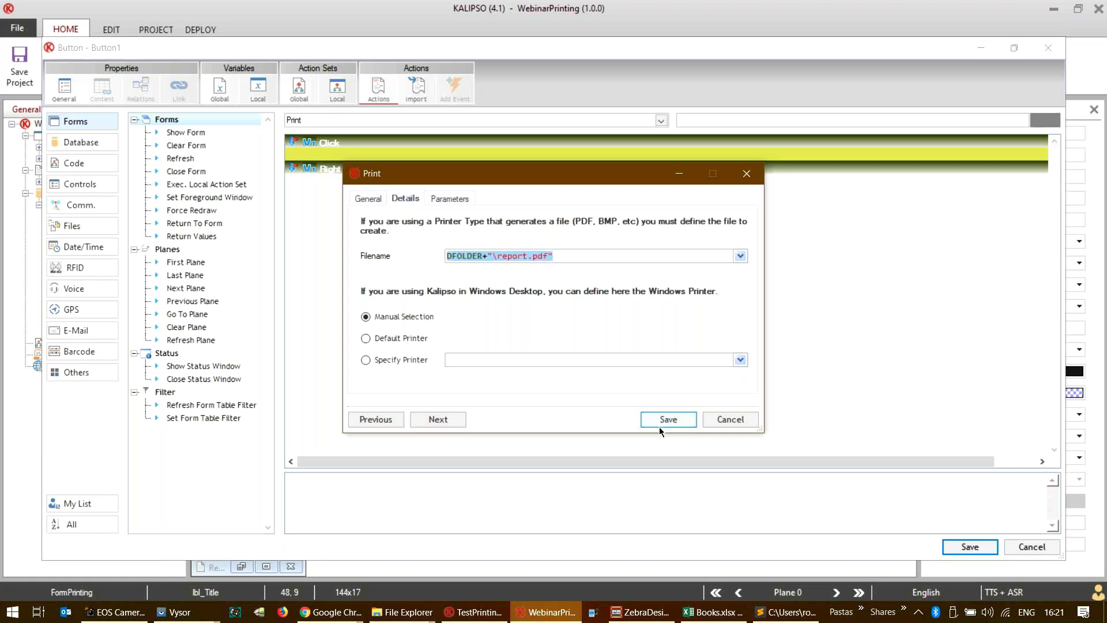
left_click(443, 202)
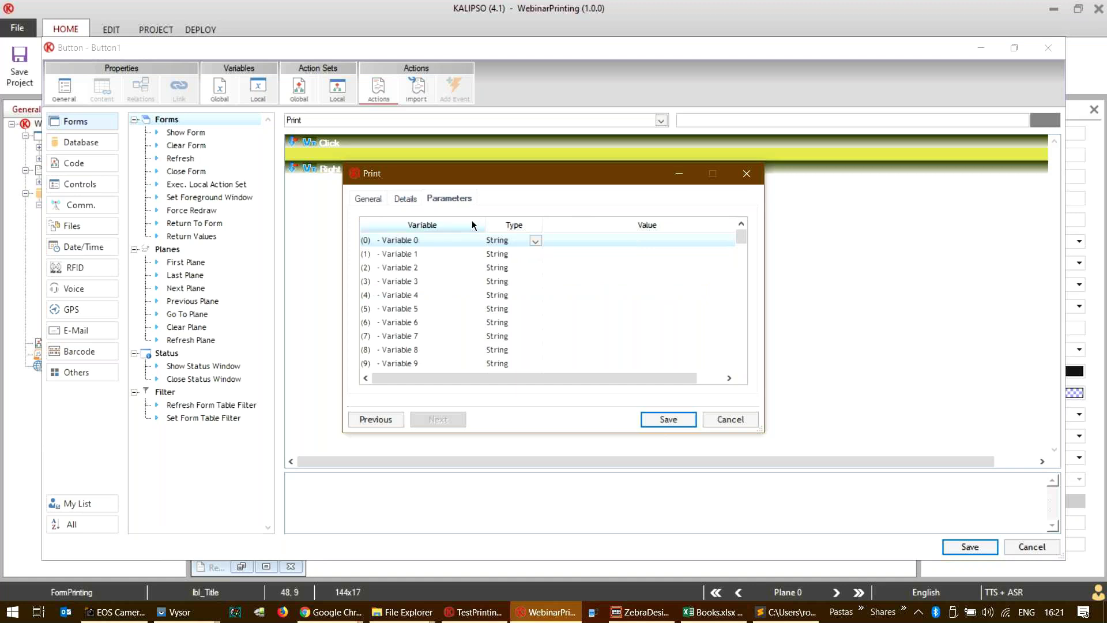
left_click(403, 199)
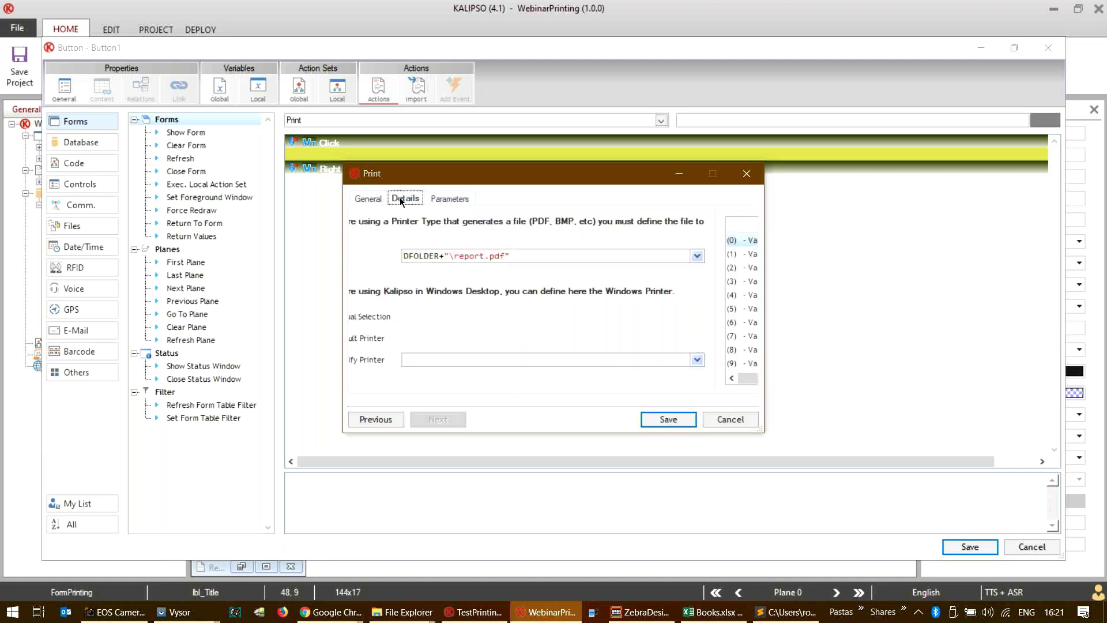
left_click(375, 199)
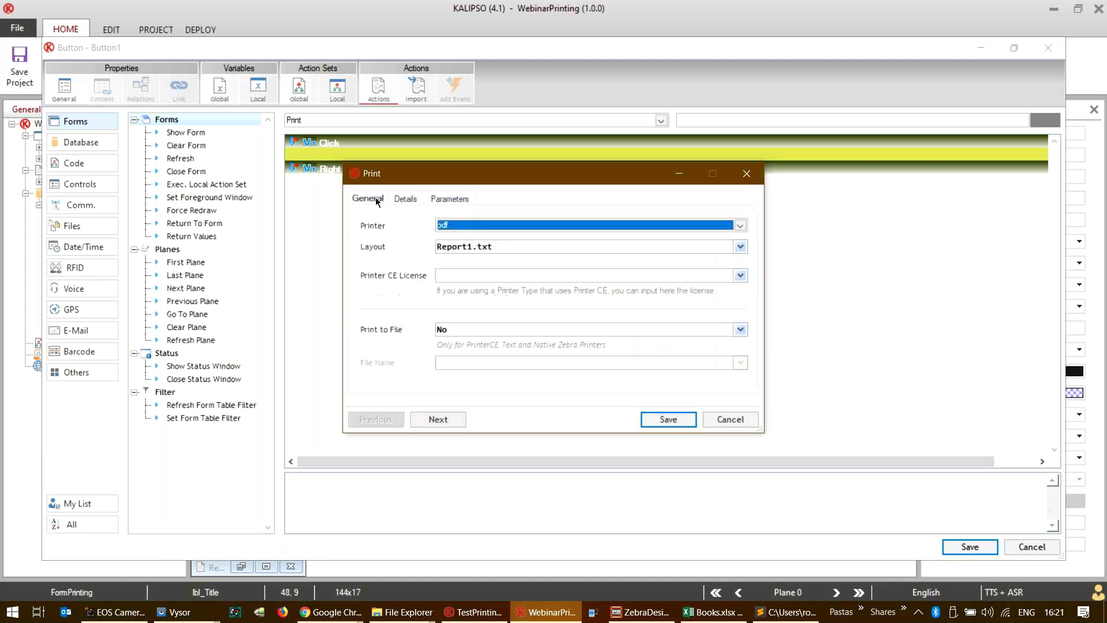
left_click(481, 248)
left_click(493, 292)
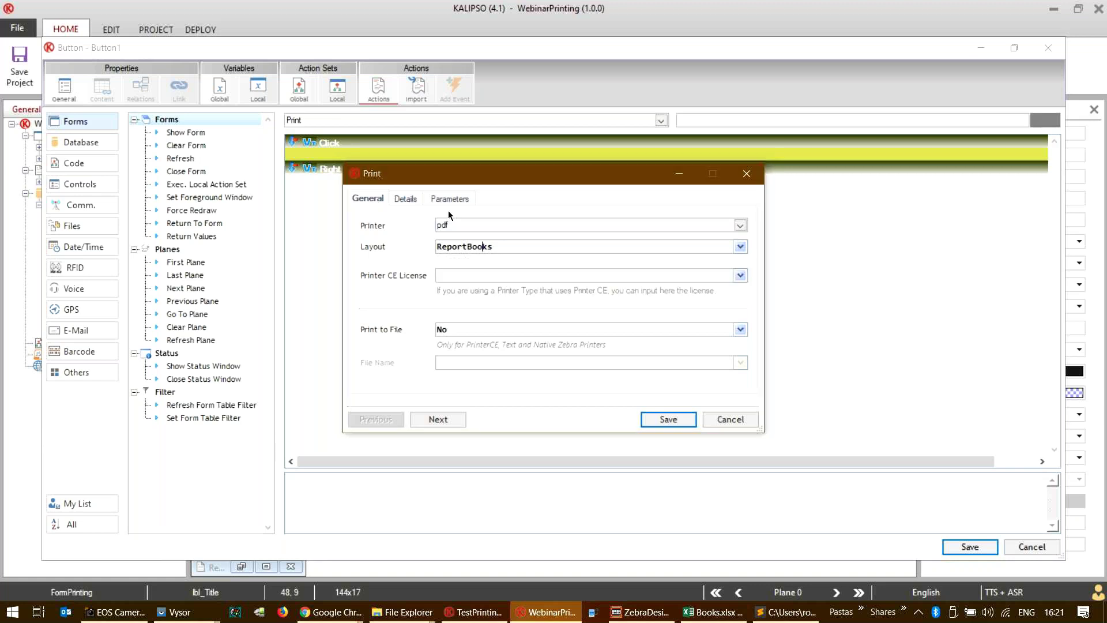
left_click(449, 199)
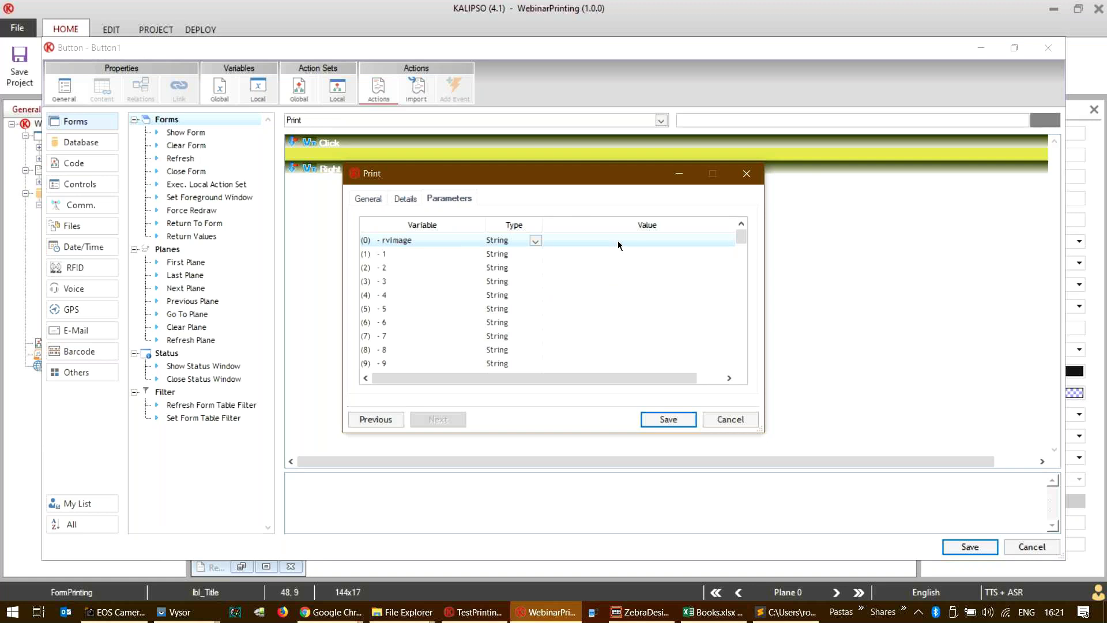
left_click(668, 419)
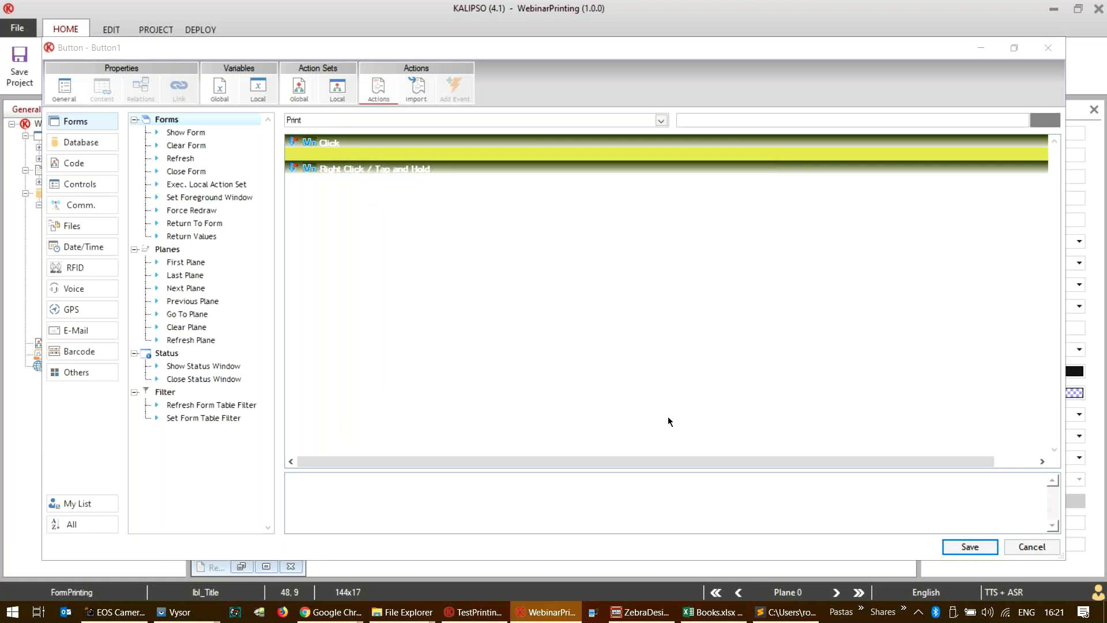
- Add a Shell Execute action after Print that opens DFOLDER+"\report.pdf", save the button and position it at X 28, Y 52 on the form
left_click(444, 170)
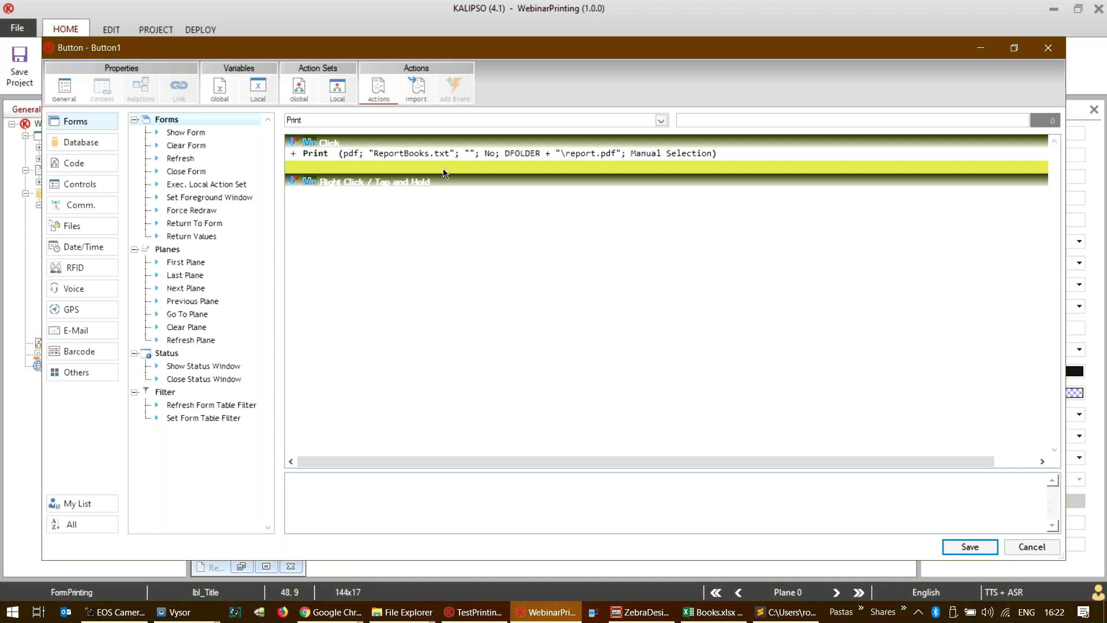
type("Shell Execute")
key("Return")
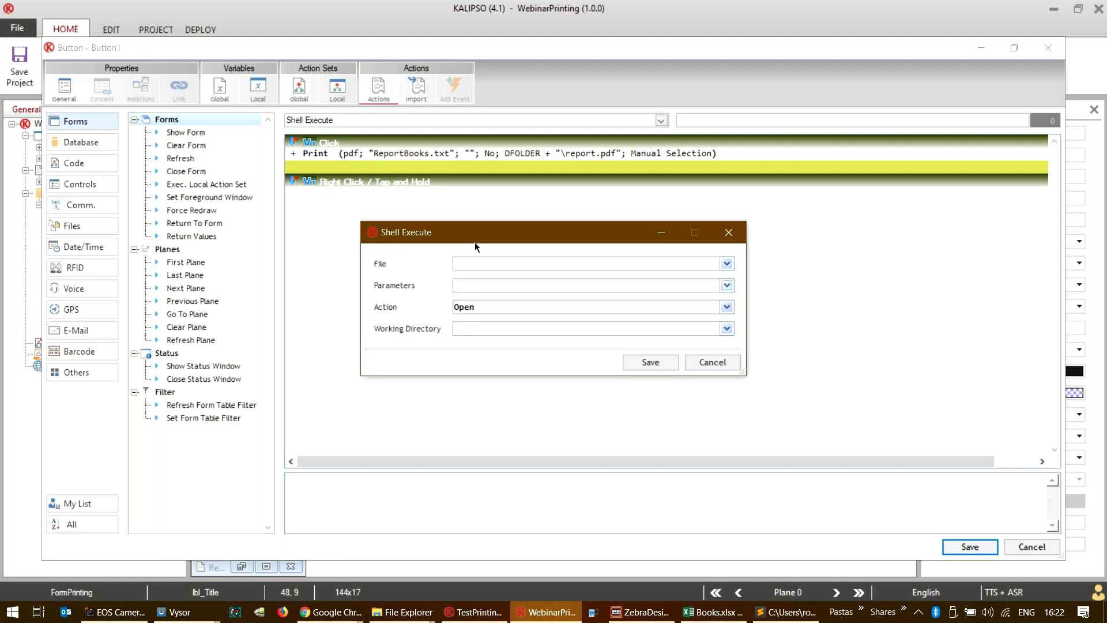
left_click(509, 261)
left_click(647, 362)
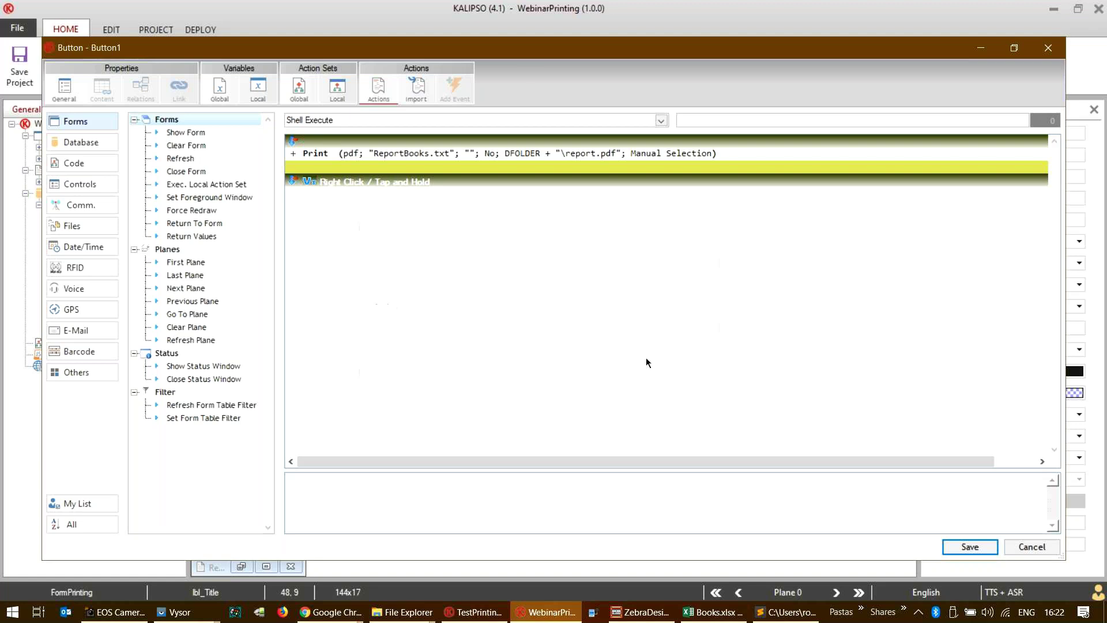
left_click(959, 545)
left_click_drag(382, 193, 391, 189)
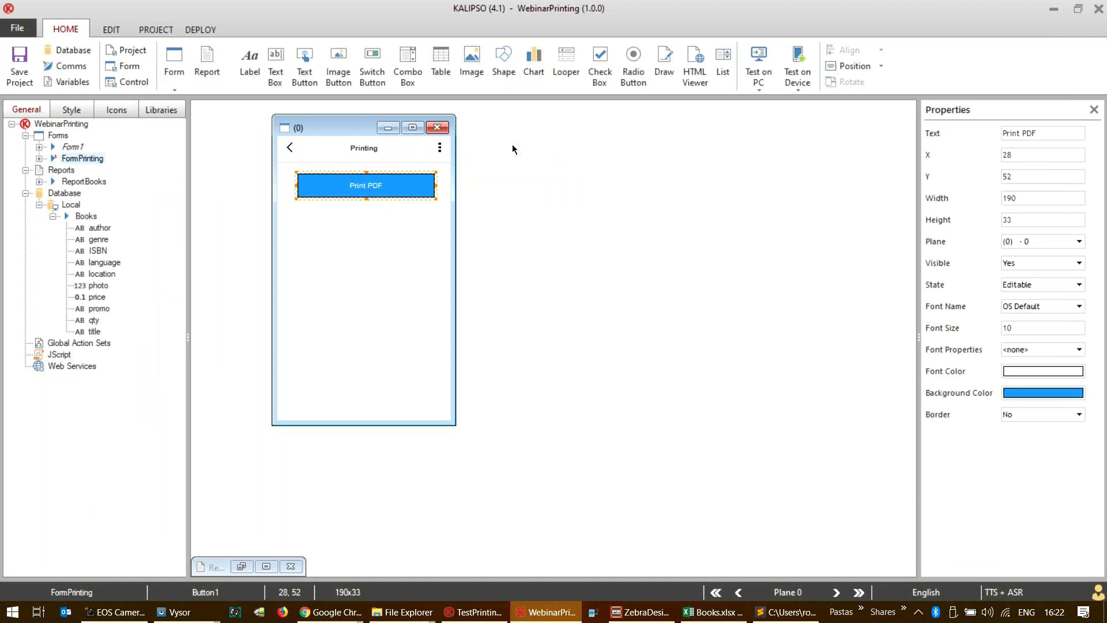
- Test the project on the PC, generate the PDF with the form's print button, view it and return to the designer
left_click(760, 58)
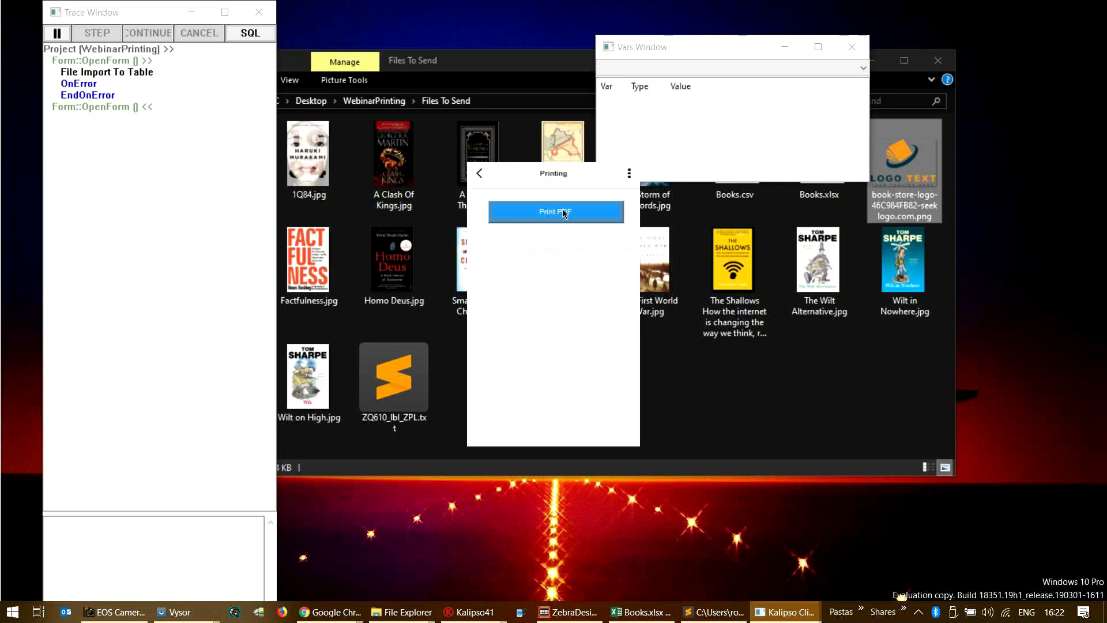
left_click(564, 212)
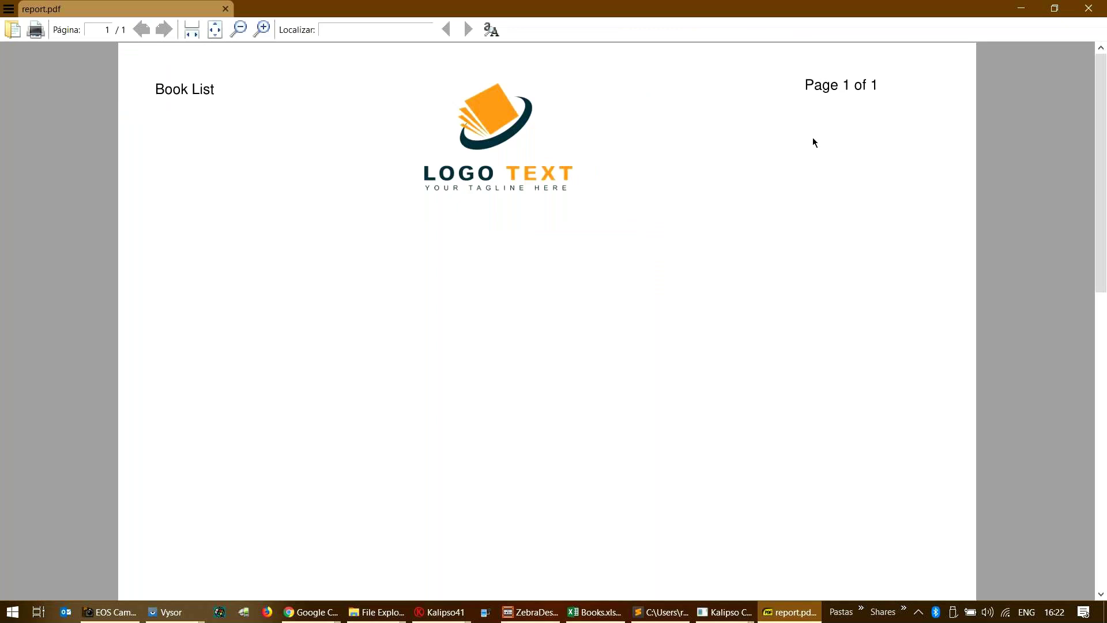
left_click(1020, 10)
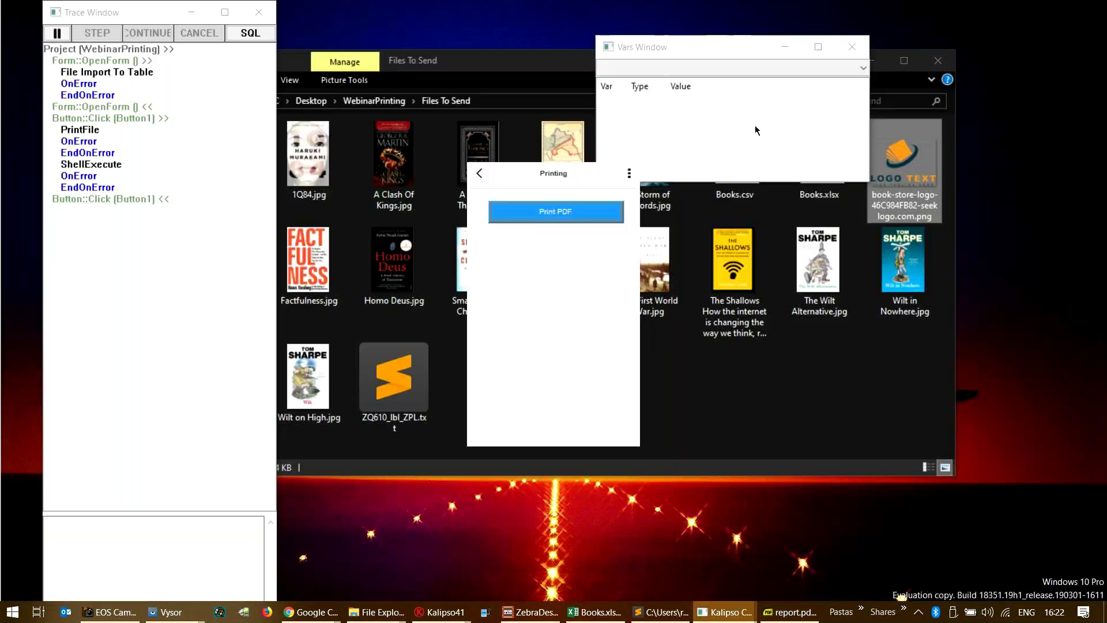
left_click(479, 173)
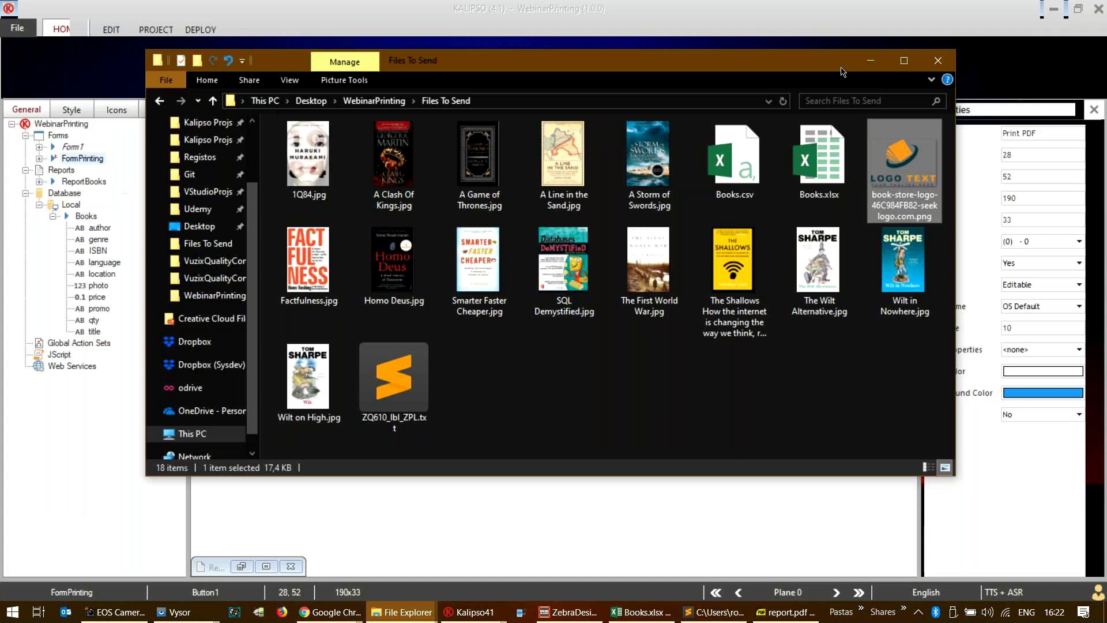
left_click(871, 60)
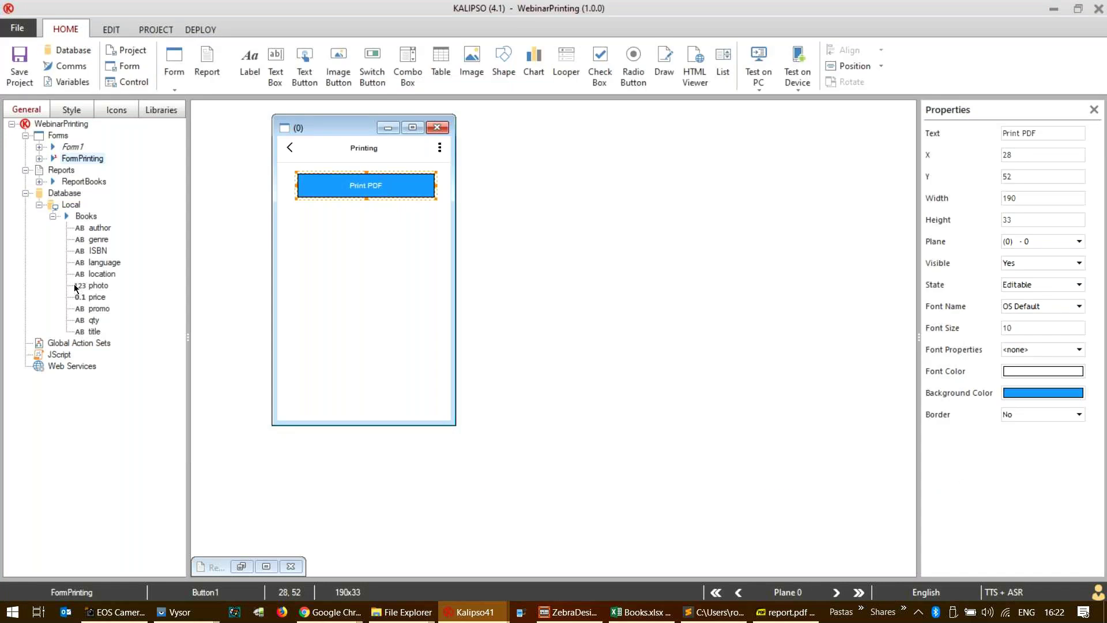
- Restore the ReportBooks window and add a looper below the header, sourced from the ListBooks query with Show Header enabled
left_click(242, 566)
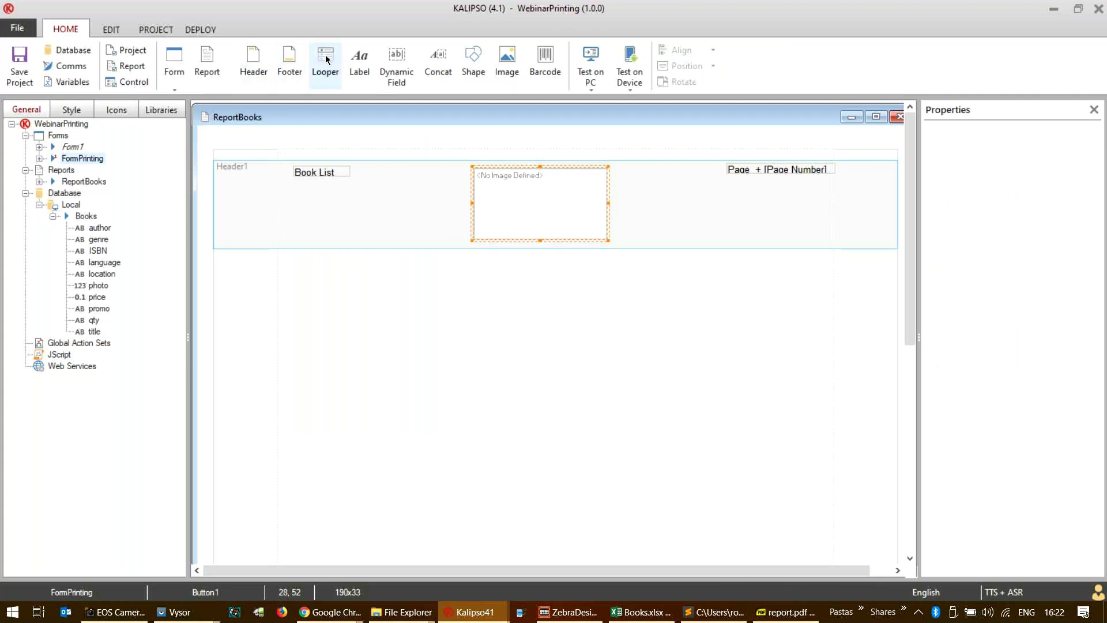
left_click_drag(326, 58, 305, 271)
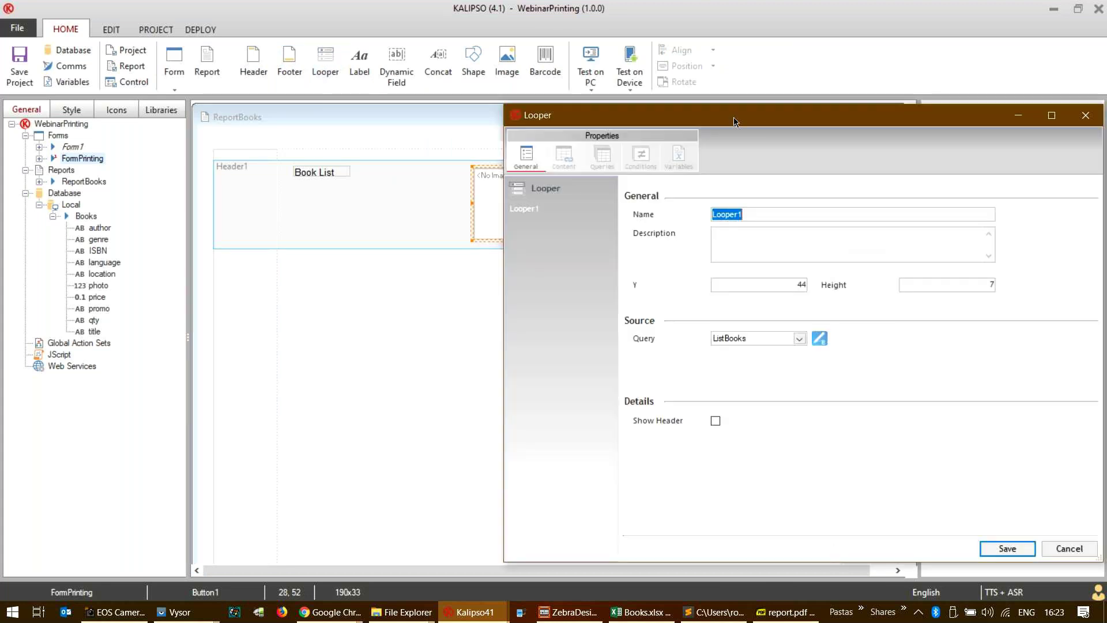
left_click_drag(734, 122, 507, 90)
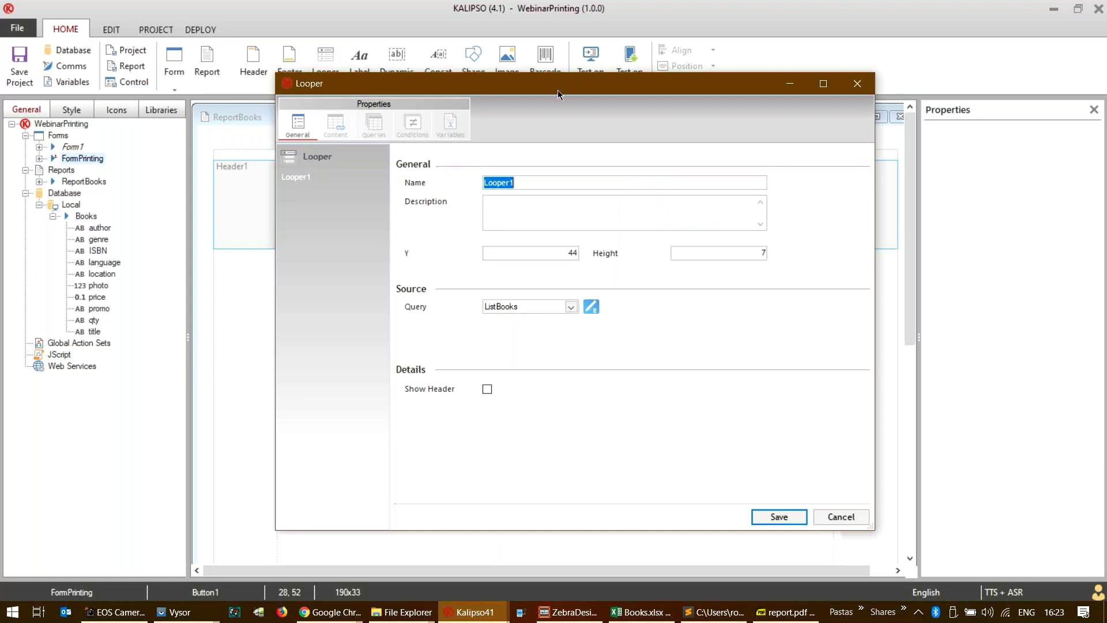
left_click_drag(557, 94, 543, 147)
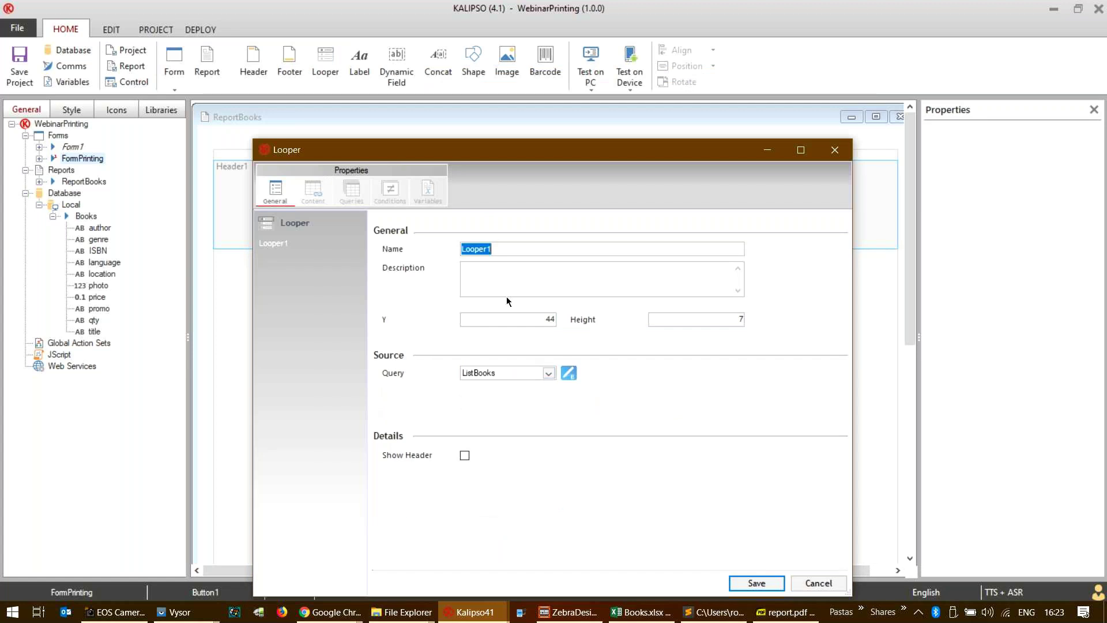
left_click(465, 455)
key("Return")
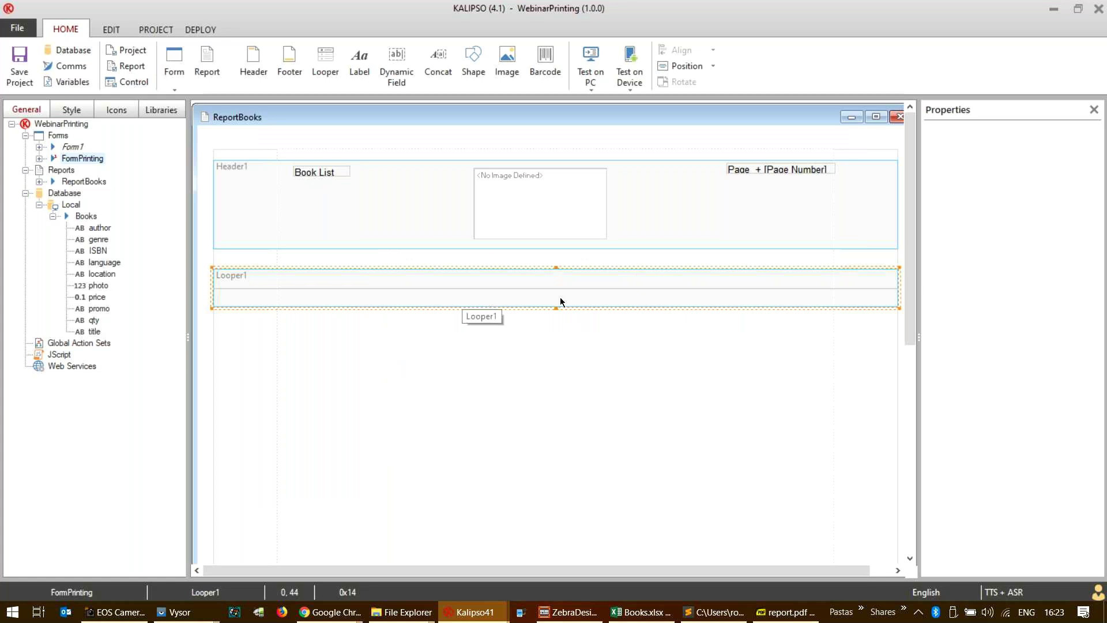
- Add a label with the text "ISBN" and width 10 near the start of the looper's header row
left_click(357, 56)
left_click(305, 277)
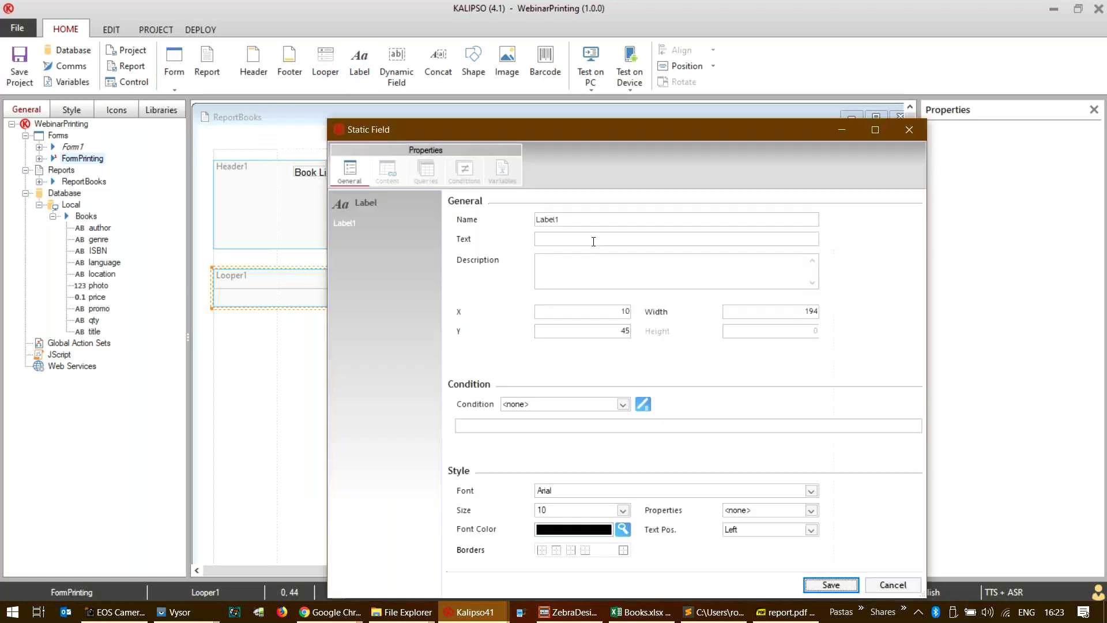
left_click(565, 237)
double_click(787, 312)
type("2")
key("BackSpace")
type("10")
key("Return")
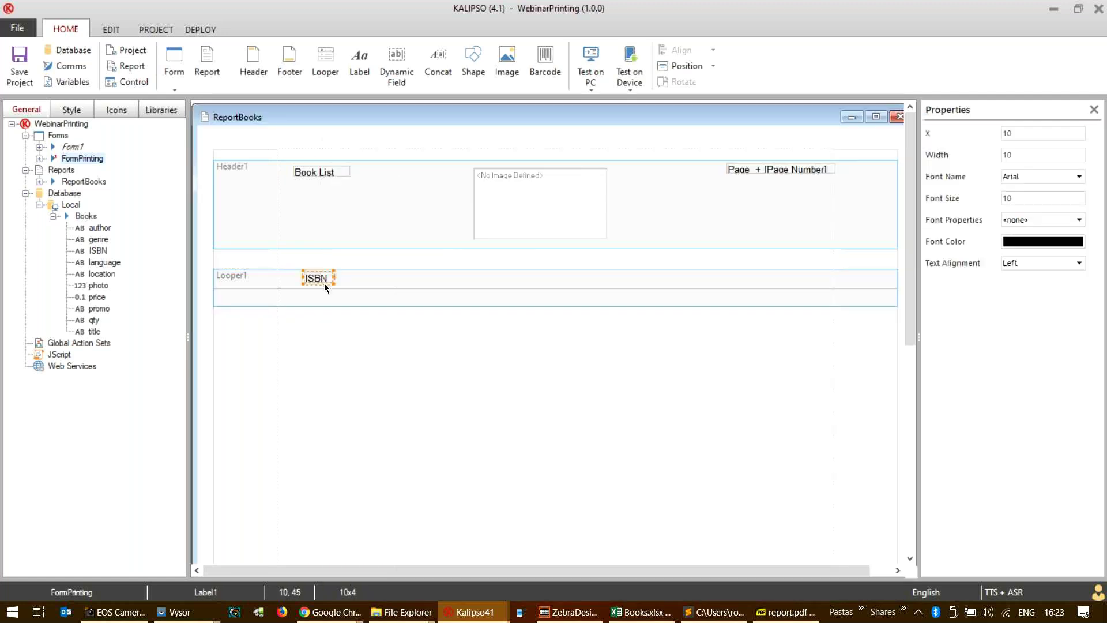
- Add a "Title" label with width 10 after the ISBN label in the looper's header row
left_click_drag(351, 60, 362, 271)
type("Title")
left_click(774, 312)
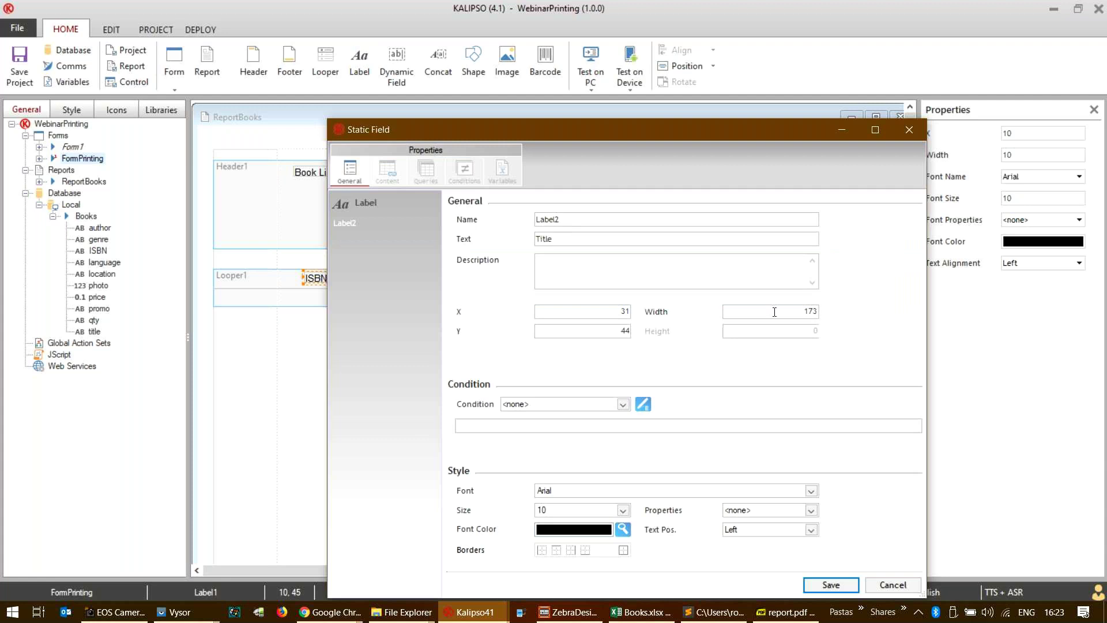
key("Return")
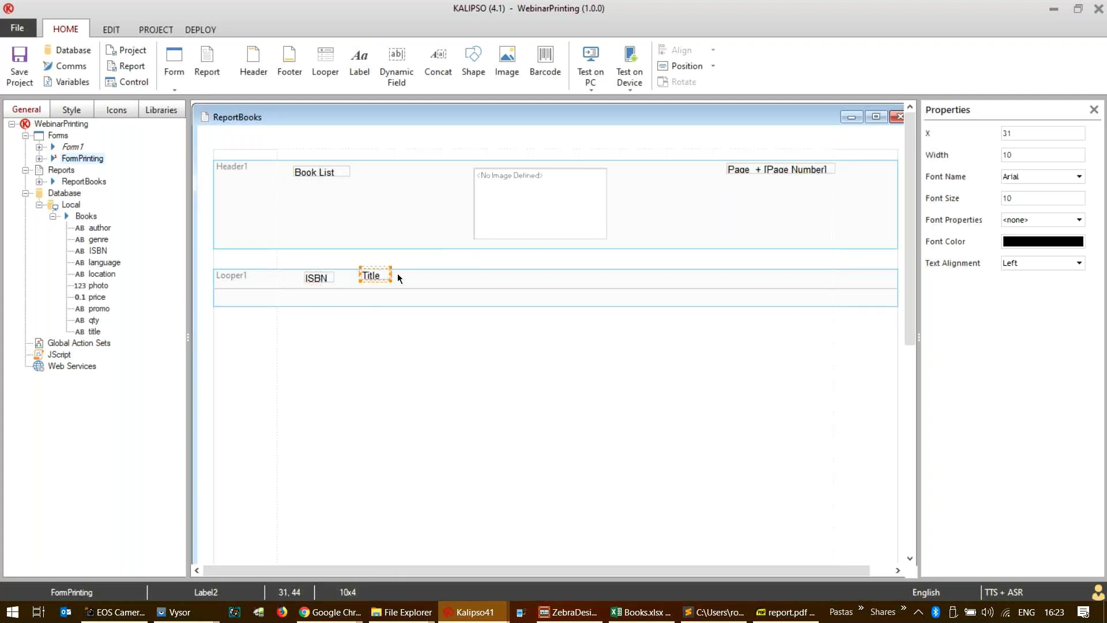
- Add an "Author" label with width 20 after the Title label in the looper's header row
left_click(365, 55)
left_click(428, 278)
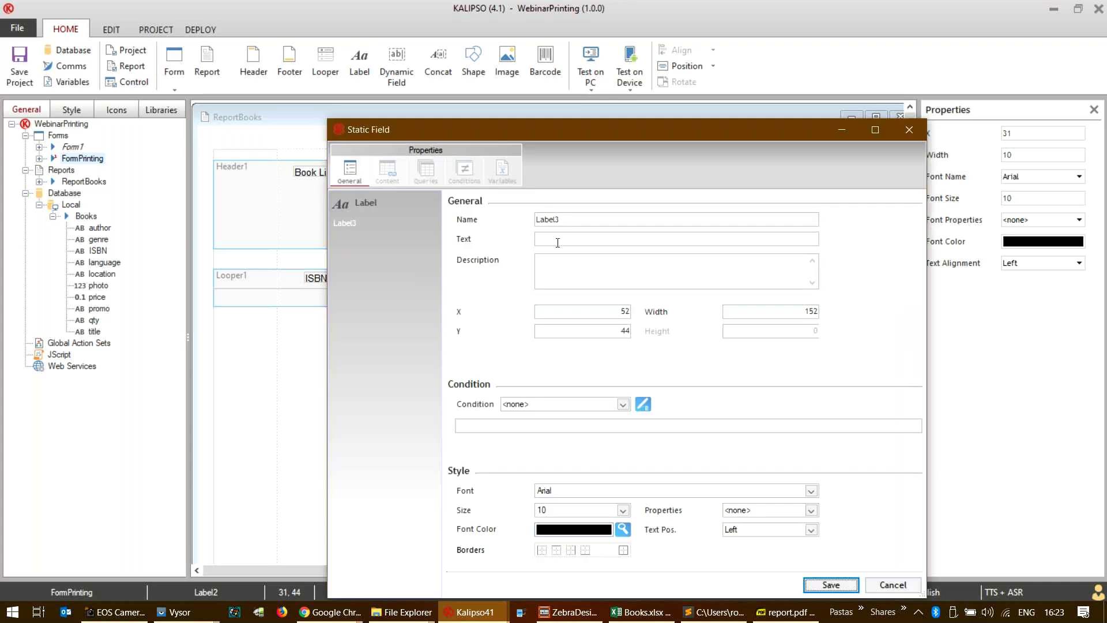
type("Author")
double_click(797, 308)
type("20")
key("Return")
- Move the ISBN label slightly left and up so it lines up with the Title and Author labels
left_click(315, 277)
left_click_drag(319, 274, 314, 280)
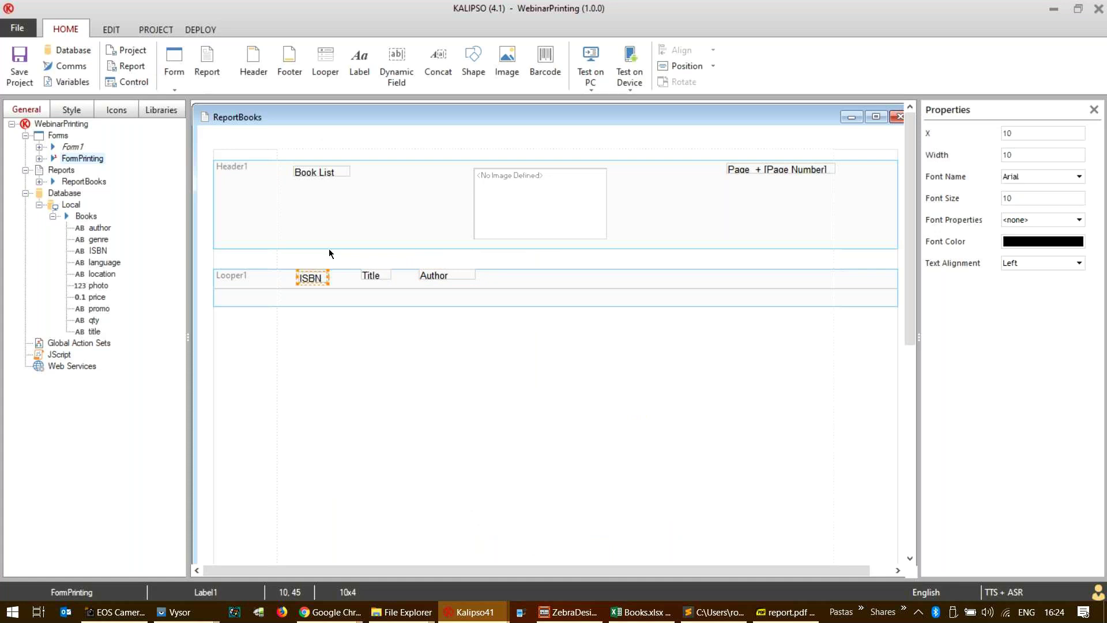
key("Tab")
key("Tab")
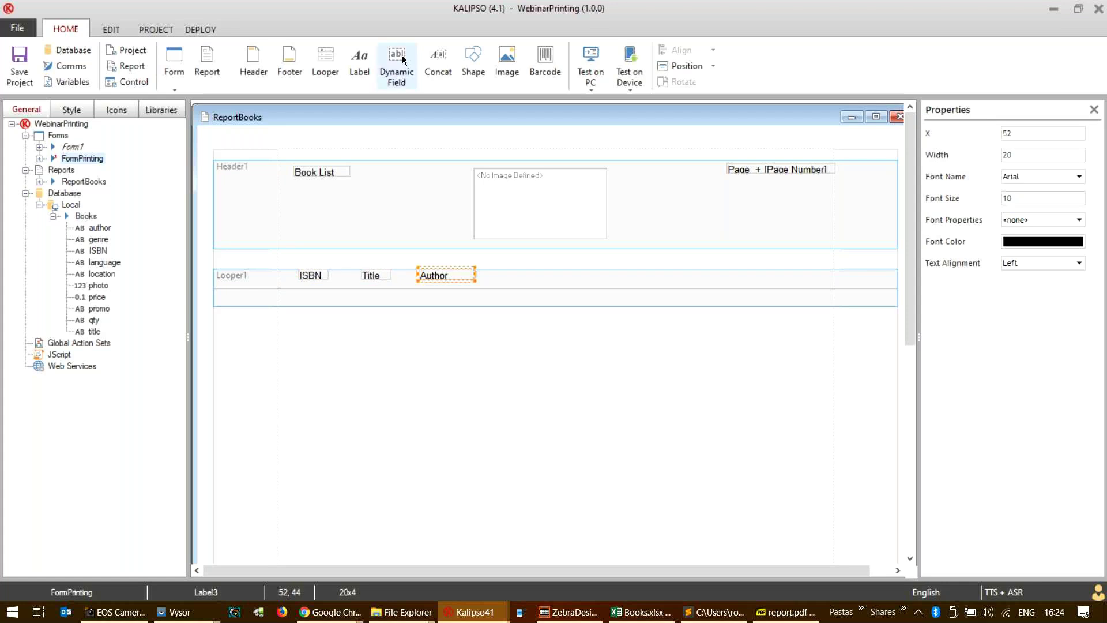
- Place a dynamic field in the looper's data row below the ISBN label and load it from the ListBooks query's title column
left_click_drag(402, 60, 301, 292)
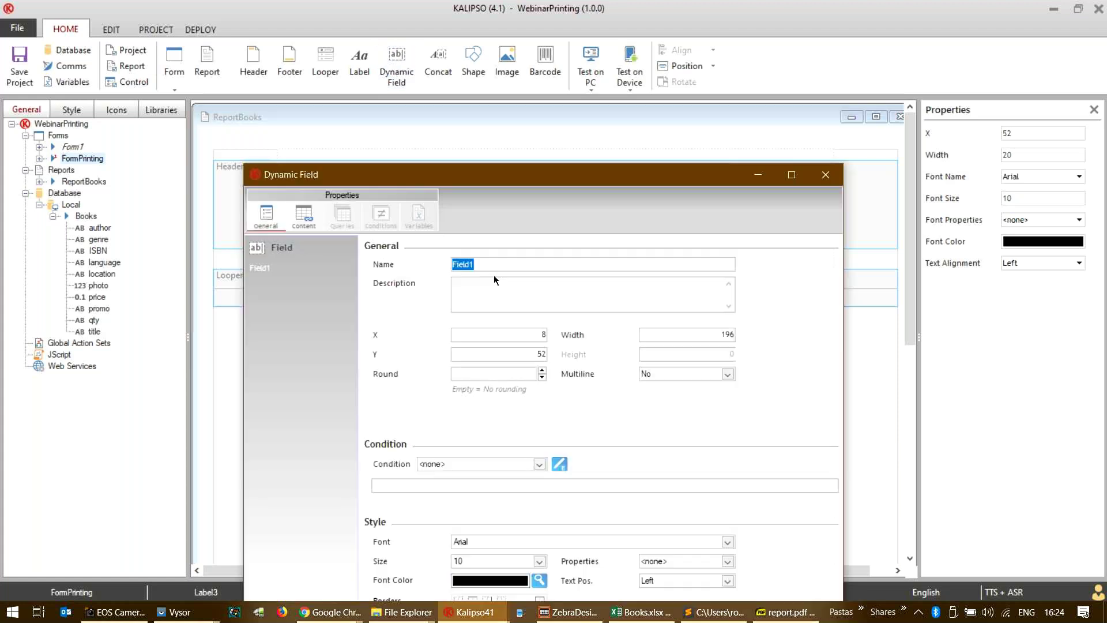
left_click(298, 225)
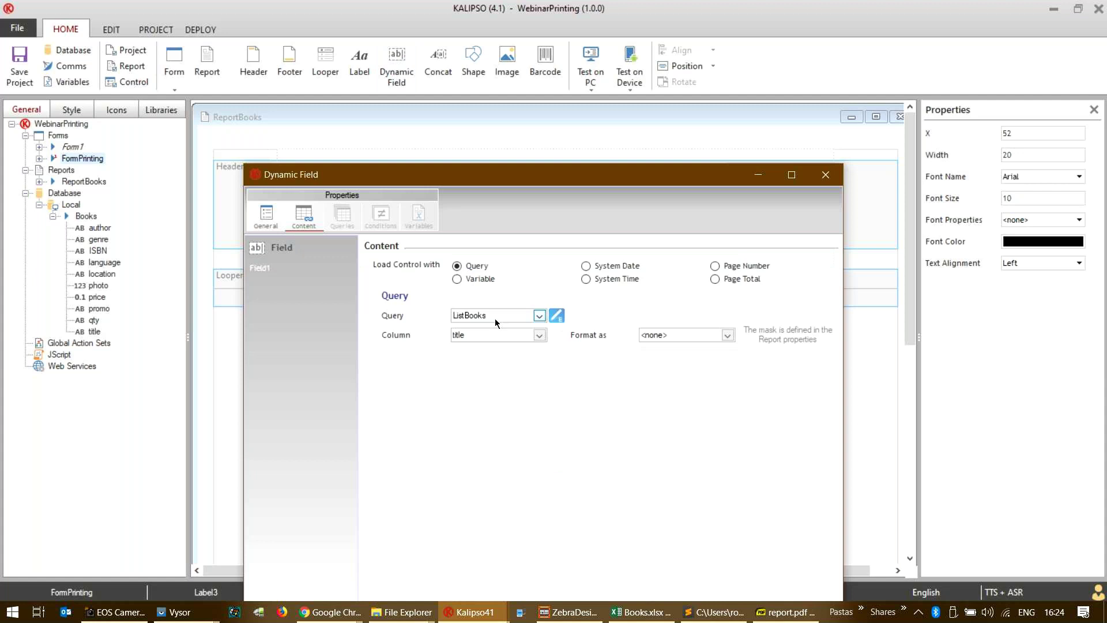
mouse_move(530, 181)
left_mouse_down()
mouse_move(539, 329)
mouse_move(528, 385)
mouse_move(535, 181)
left_mouse_up()
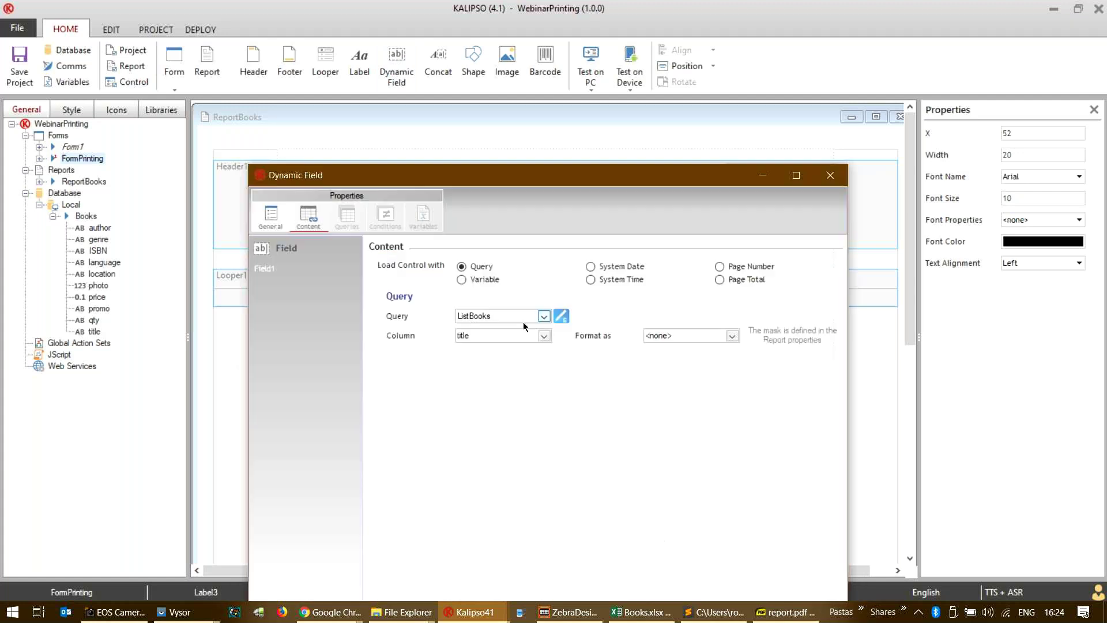
left_click(544, 335)
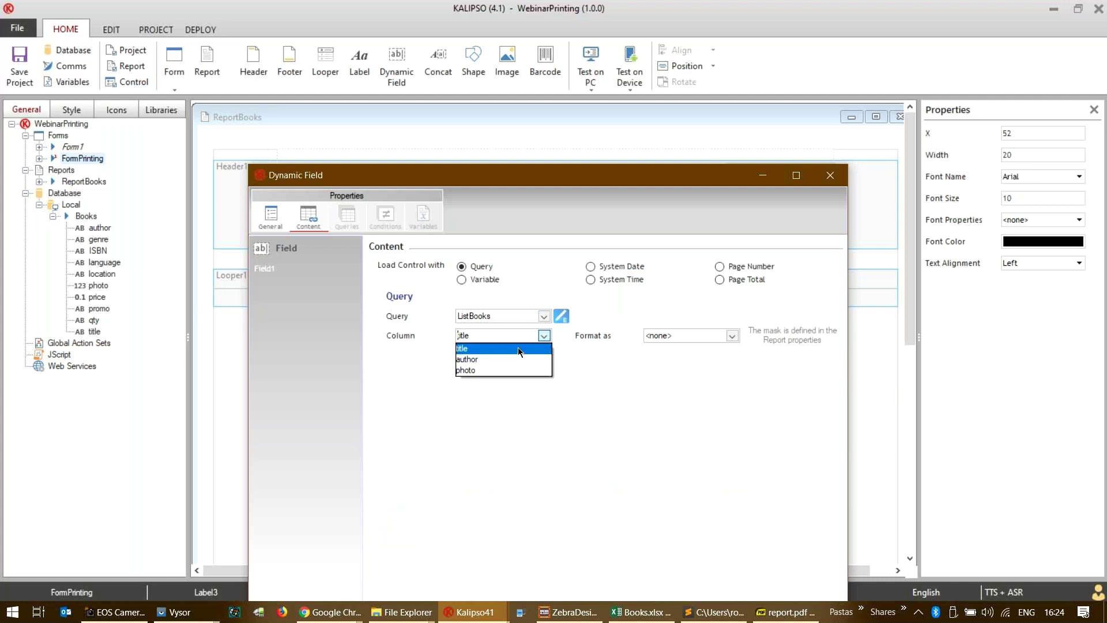
left_click(520, 350)
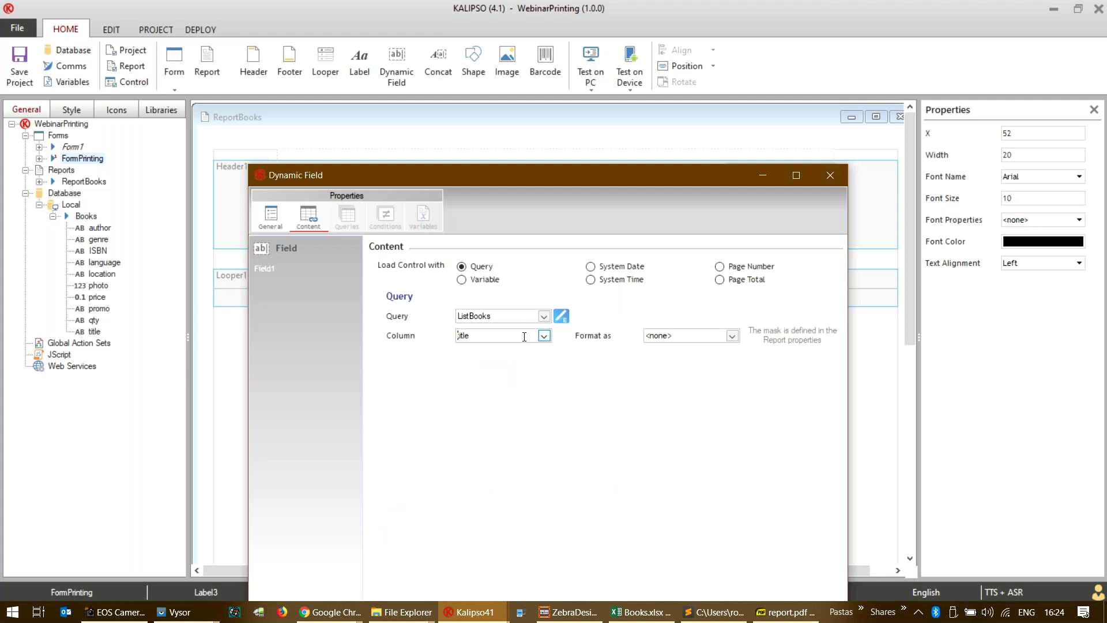
- Add the ISBN column in front of title in the ListBooks query's select statement and save the report's queries
left_click(559, 317)
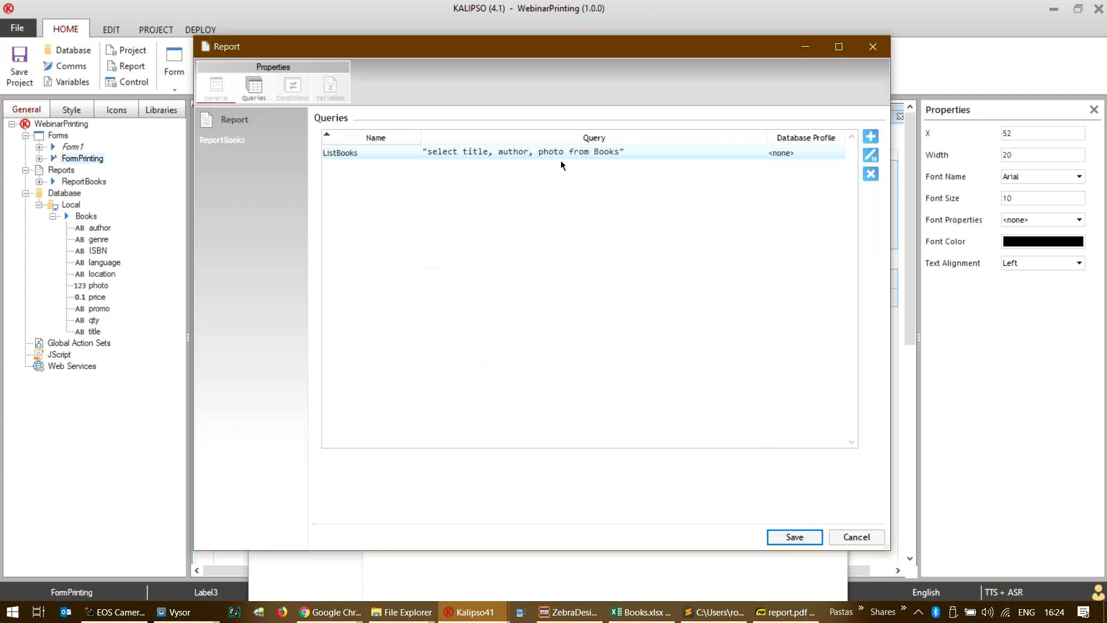
double_click(562, 155)
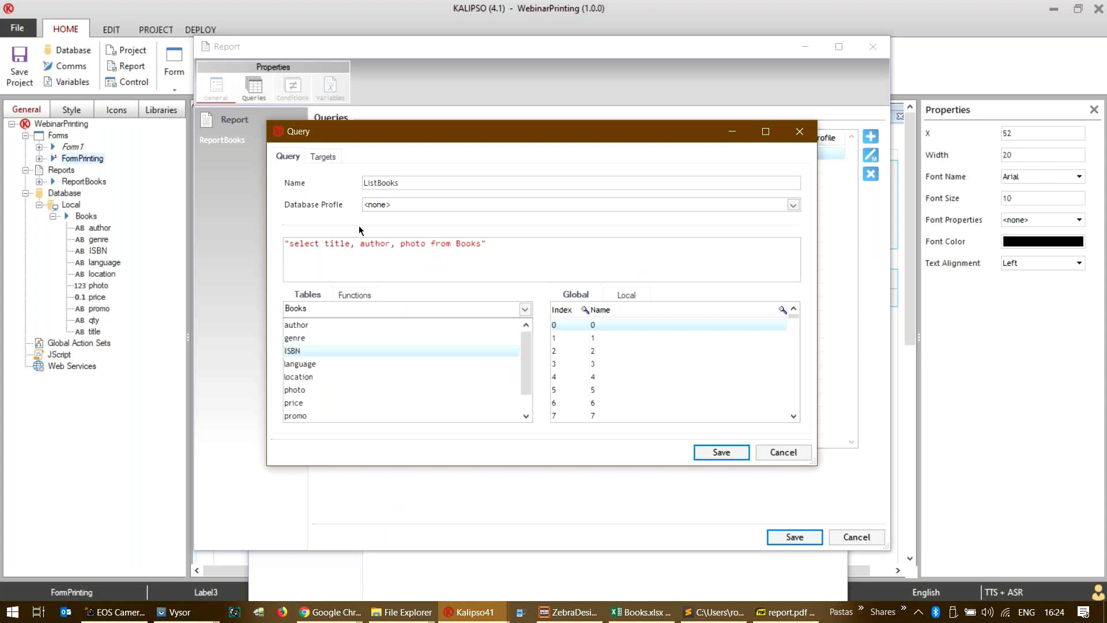
type("ISBN,")
left_click(728, 452)
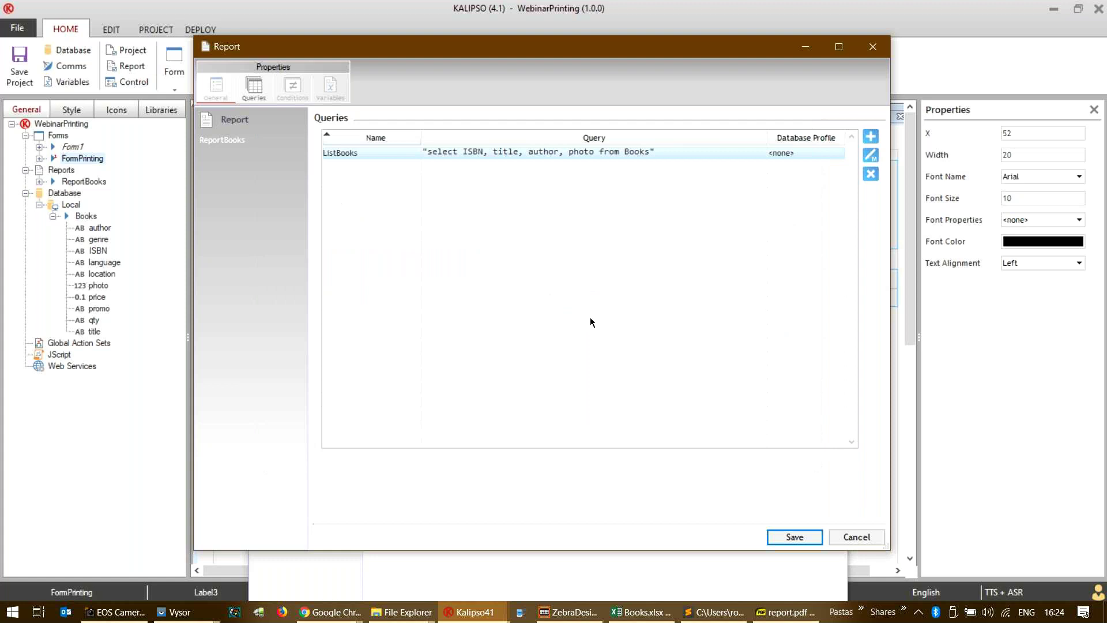
key("Return")
- Load the dynamic field below the ISBN label from the ISBN column and set its width to 40
scroll(547, 344, "up", 1)
left_click_drag(695, 175, 704, 67)
left_click(280, 109)
double_click(719, 222)
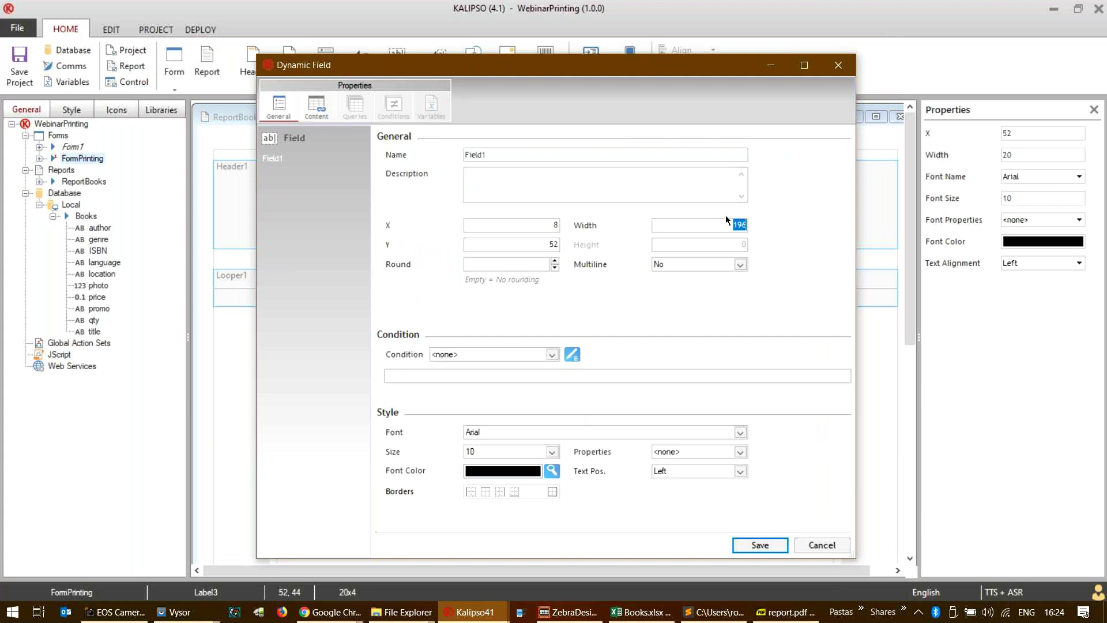
type("40")
key("Return")
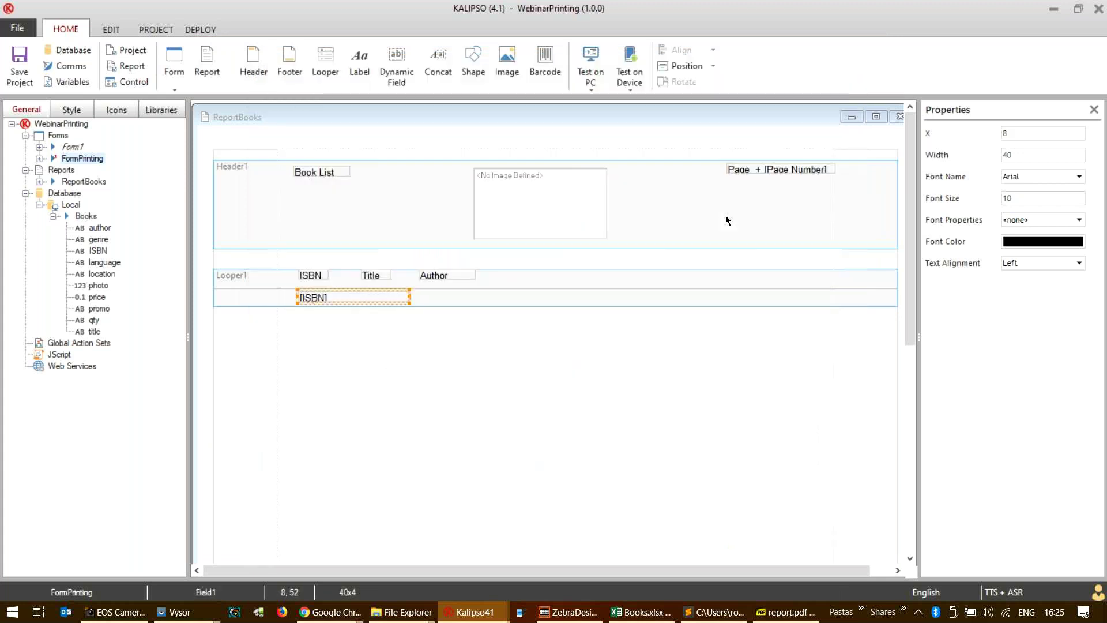
- Place a copy of the ISBN field after it in the looper's data row, about 54 wide, and load it from the title column
left_click(403, 297)
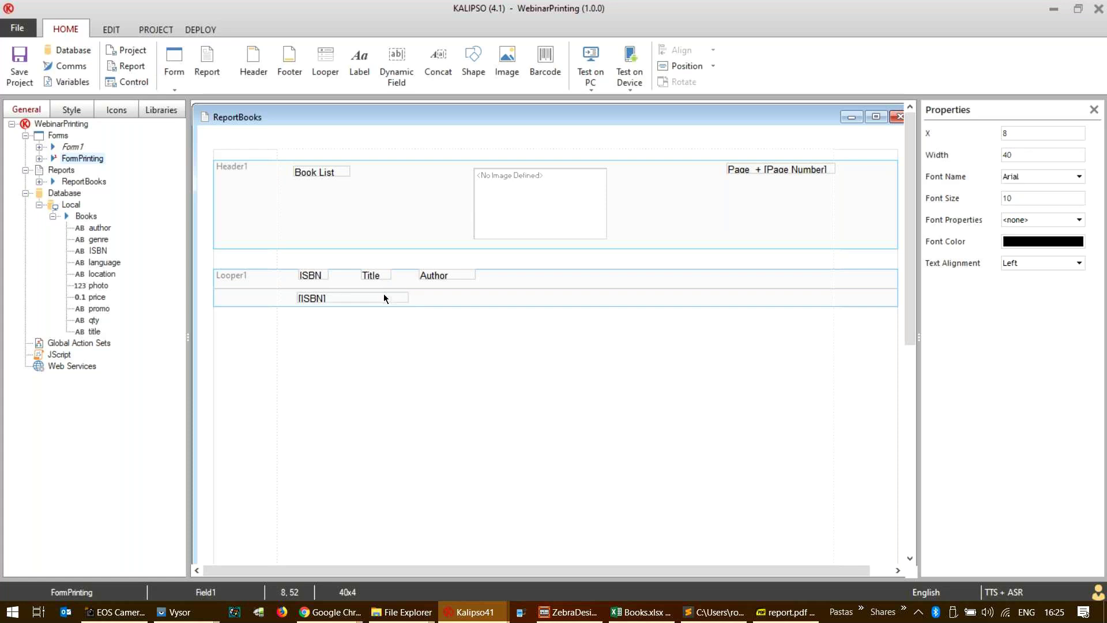
key("ctrl+z")
left_click_drag(461, 297, 565, 297)
left_click(526, 297)
double_click(501, 298)
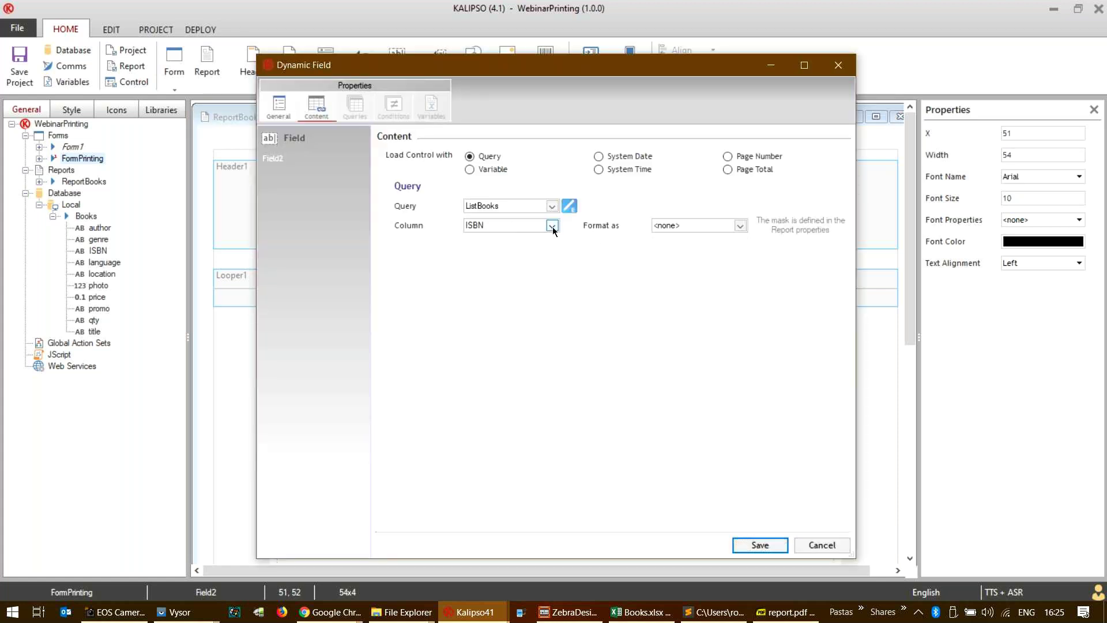
left_click(552, 226)
left_click(525, 251)
left_click(757, 540)
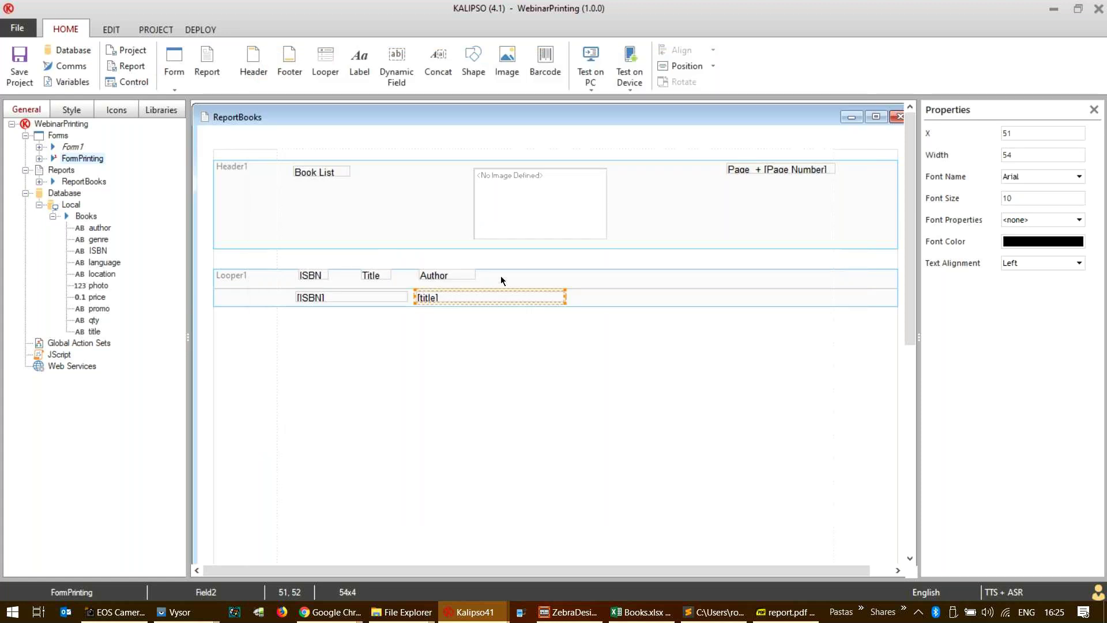
- Copy the title field to about X 124 in the looper's data row and load the copy from the author column
left_click_drag(545, 292, 708, 300)
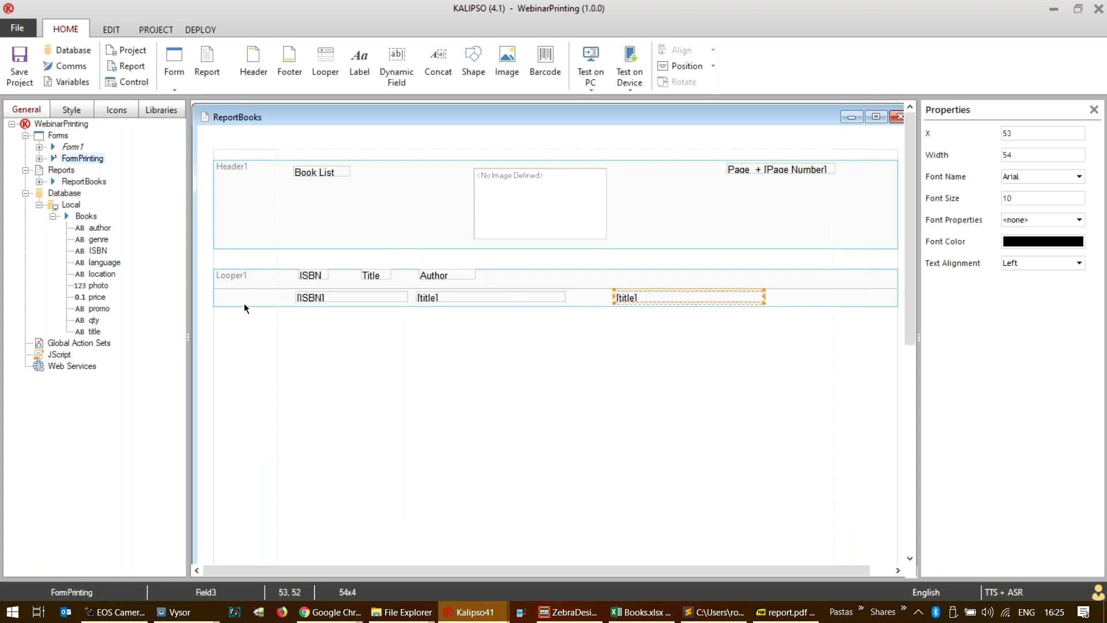
key("Return")
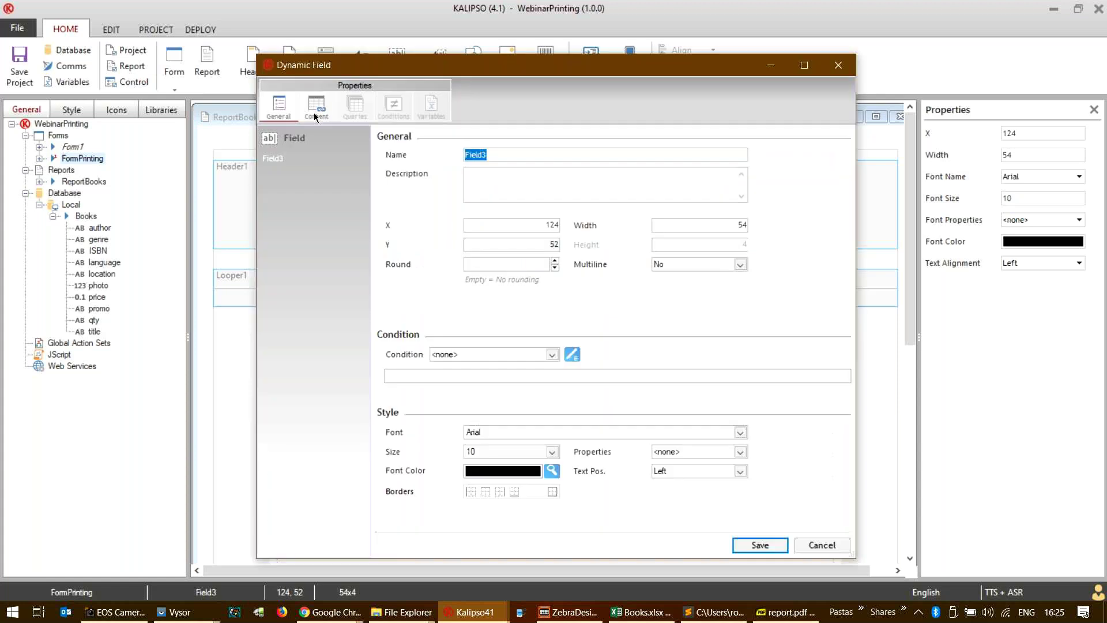
left_click(315, 109)
left_click(551, 226)
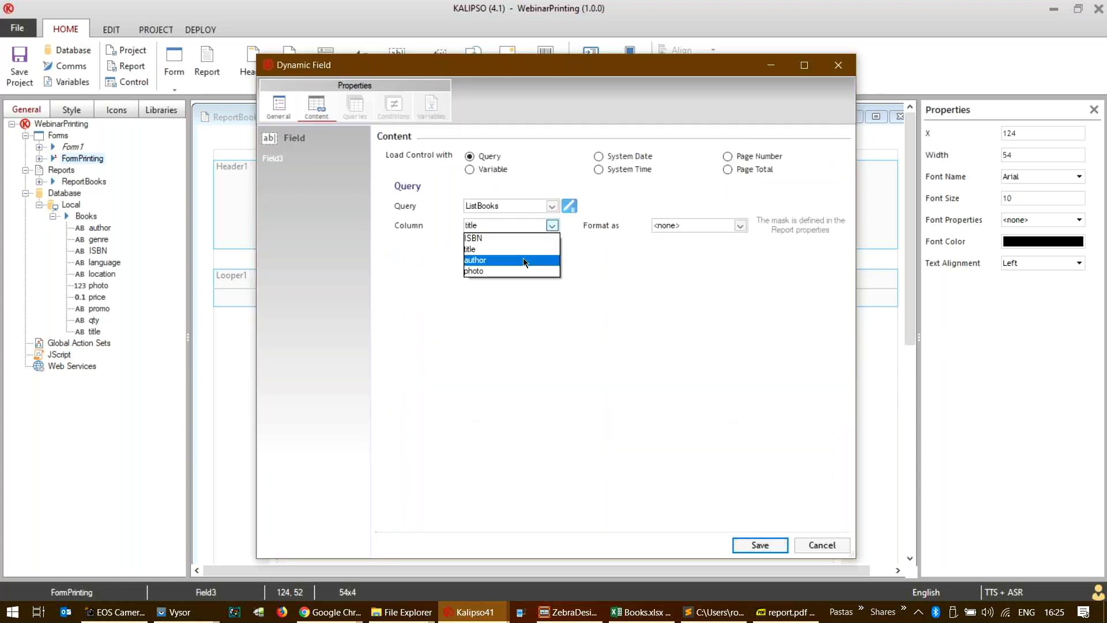
left_click(524, 262)
left_click(744, 542)
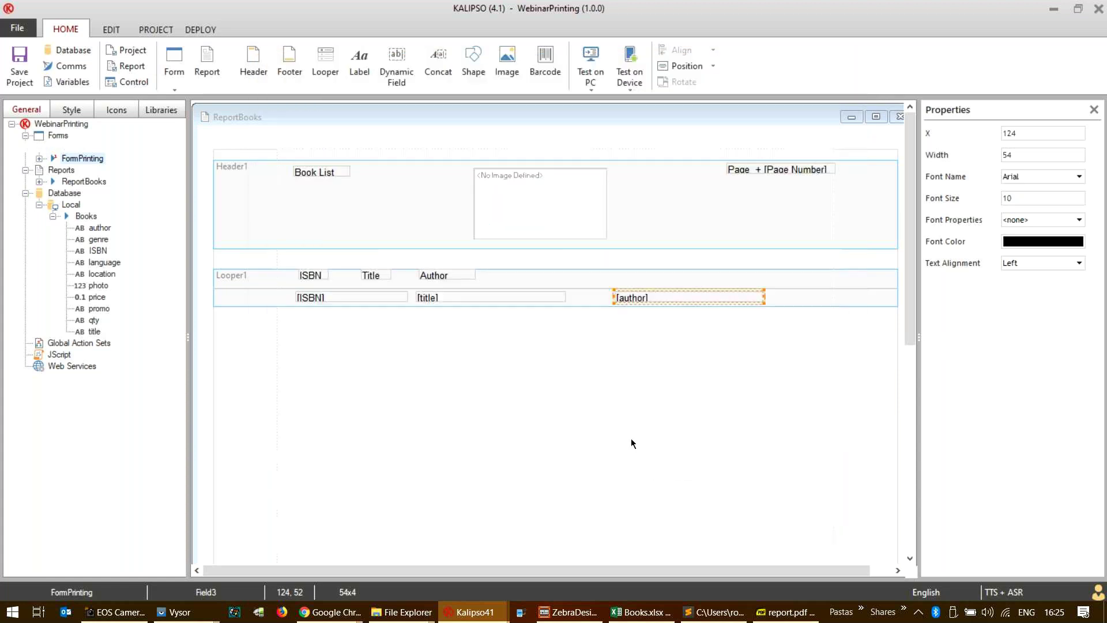
- Move the Author label above the author field and widen that field toward the page's right margin
left_click_drag(417, 277, 627, 279)
left_click(751, 299)
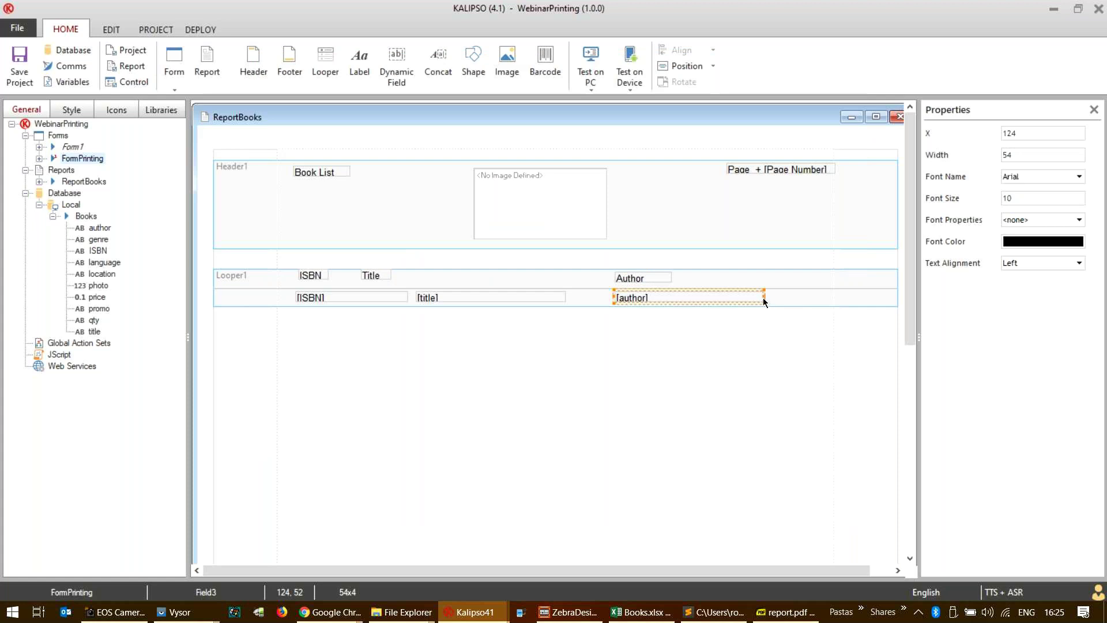
left_click_drag(761, 299, 814, 301)
- Widen the title field to about 72 so that it reaches the start of the author field
left_click(522, 298)
key("shift+Right")
key("shift+Right")
key("shift+Right")
key("shift+Right")
key("shift+Right")
key("shift+Right")
key("shift+Right")
key("shift+Right")
key("shift+Right")
key("shift+Right")
key("shift+Right")
key("shift+Right")
key("shift+Right")
key("shift+Right")
key("shift+Right")
key("shift+Right")
key("shift+Right")
key("shift+Right")
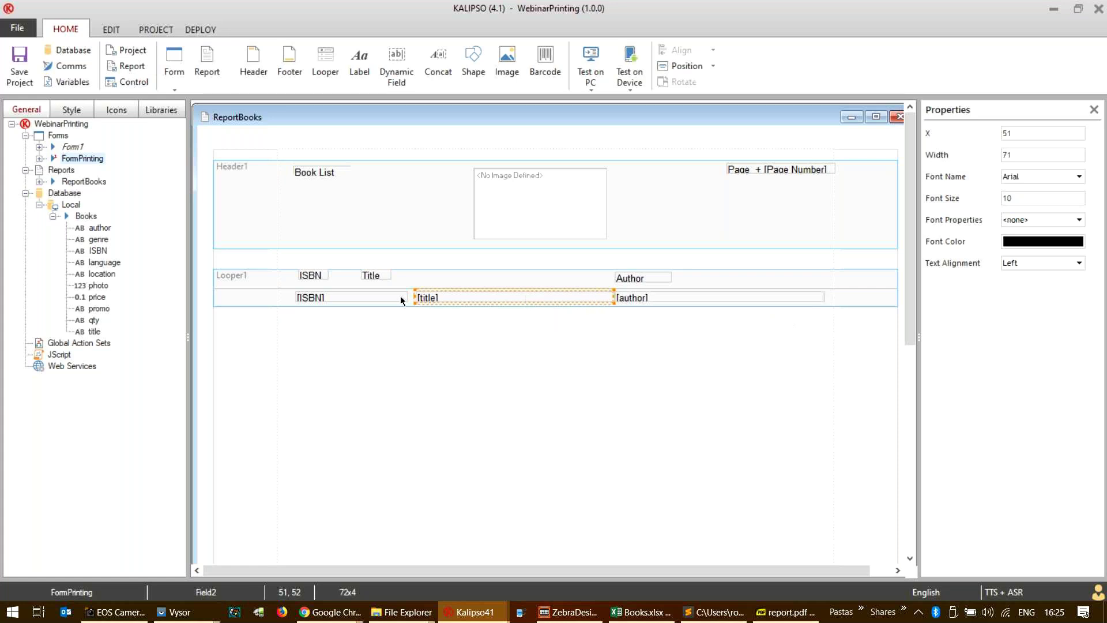
- Widen the ISBN field to 43 and move the Title label above the title field
left_click(377, 298)
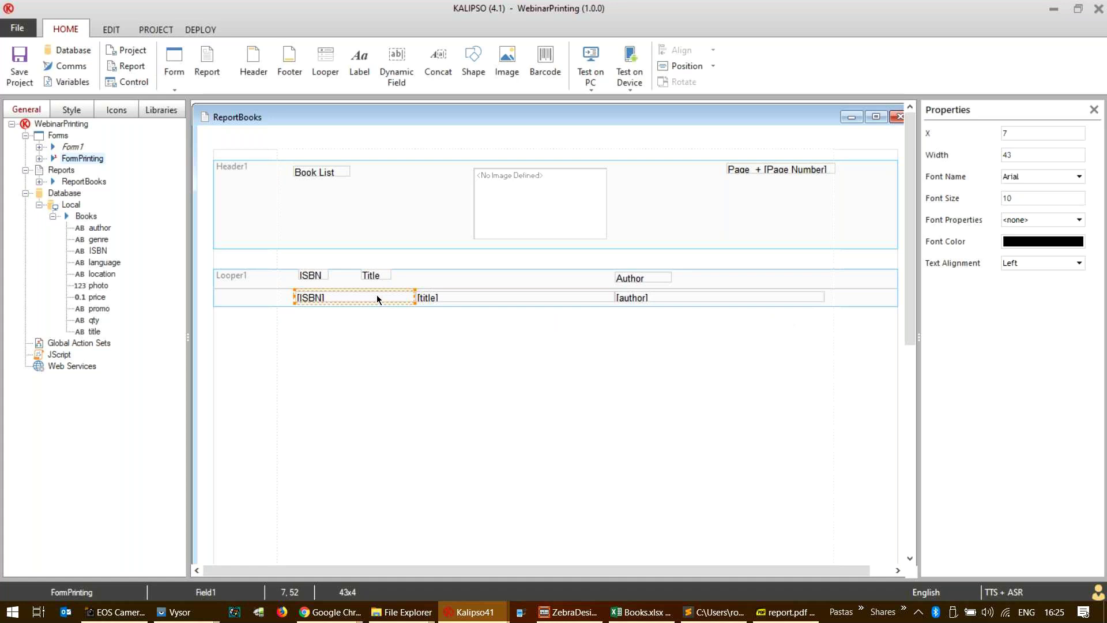
left_click_drag(376, 271, 430, 279)
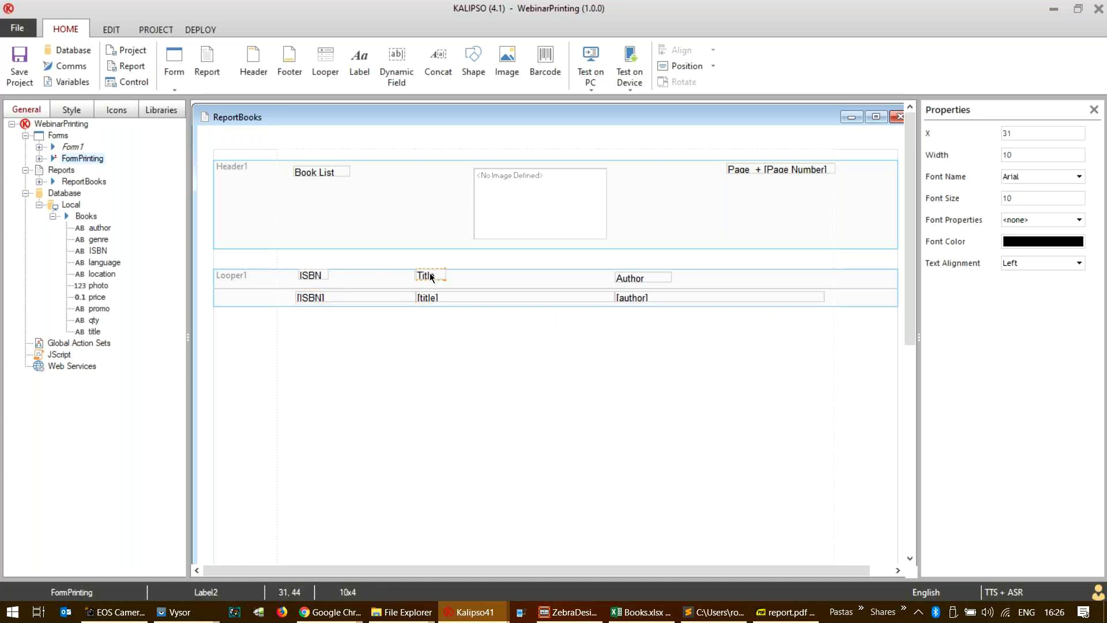
- Test the project on the PC, print the PDF and examine the book list's columns and header, then exit the test
left_click(594, 55)
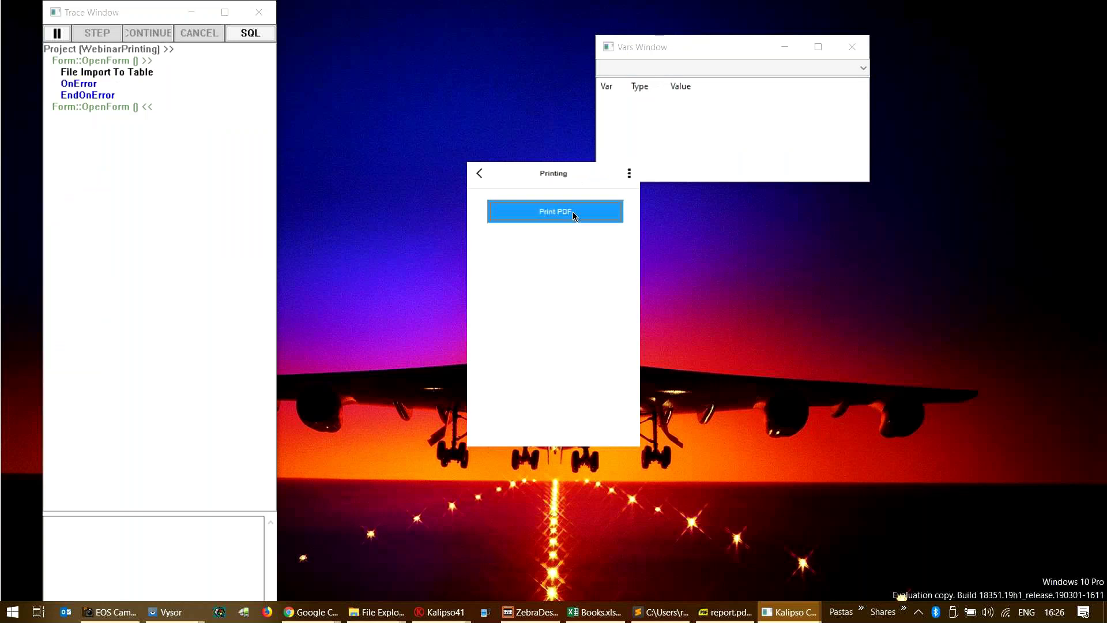
left_click(573, 215)
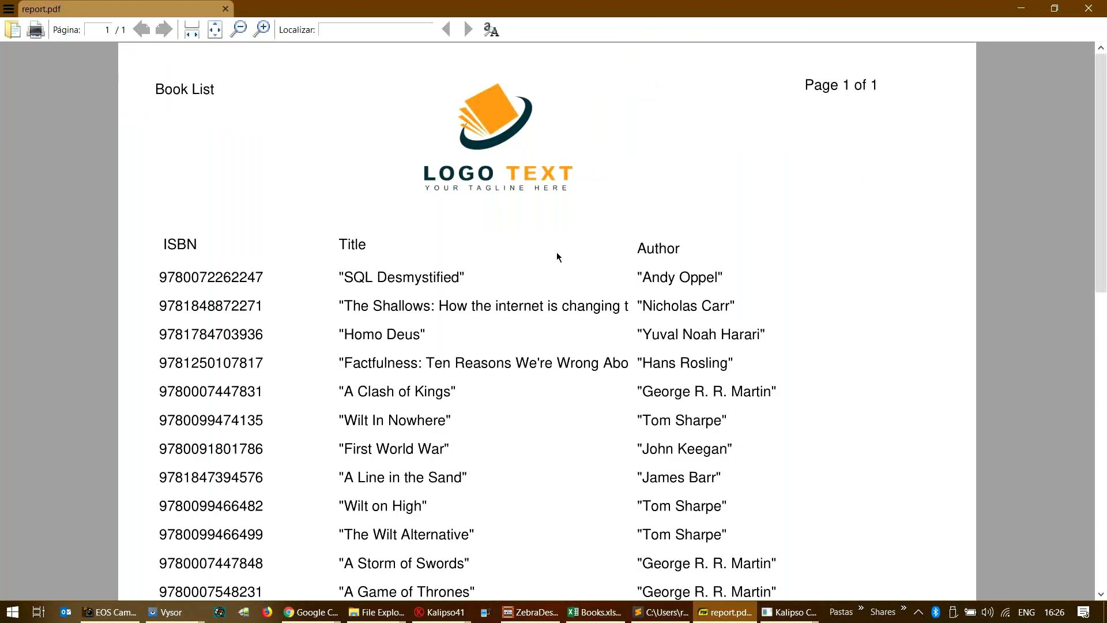
scroll(557, 260, "down", 3)
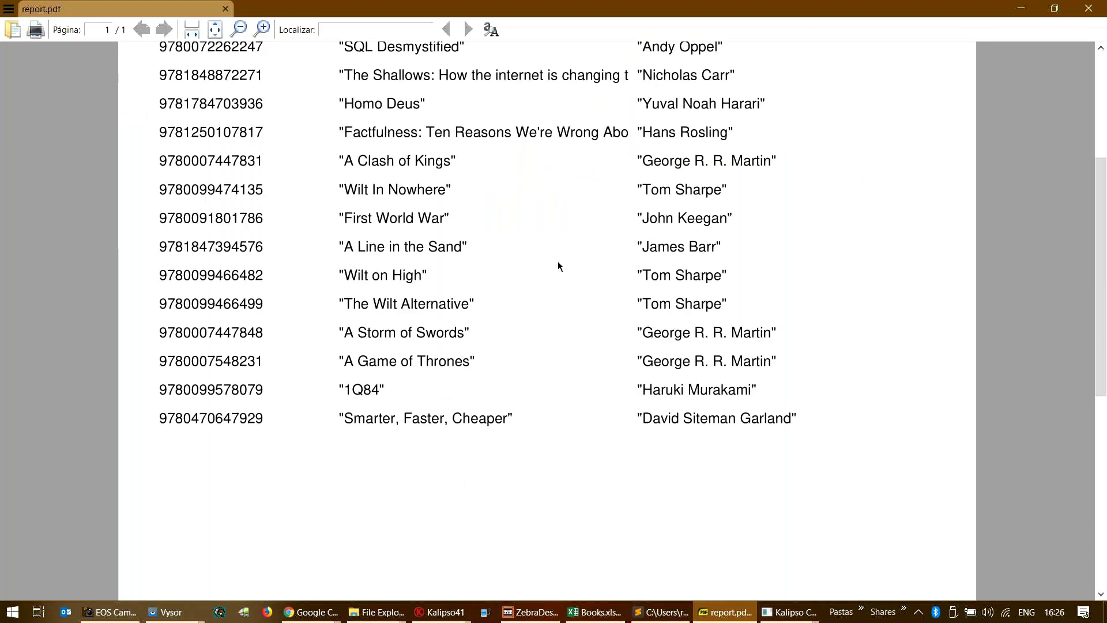
scroll(558, 262, "up", 2)
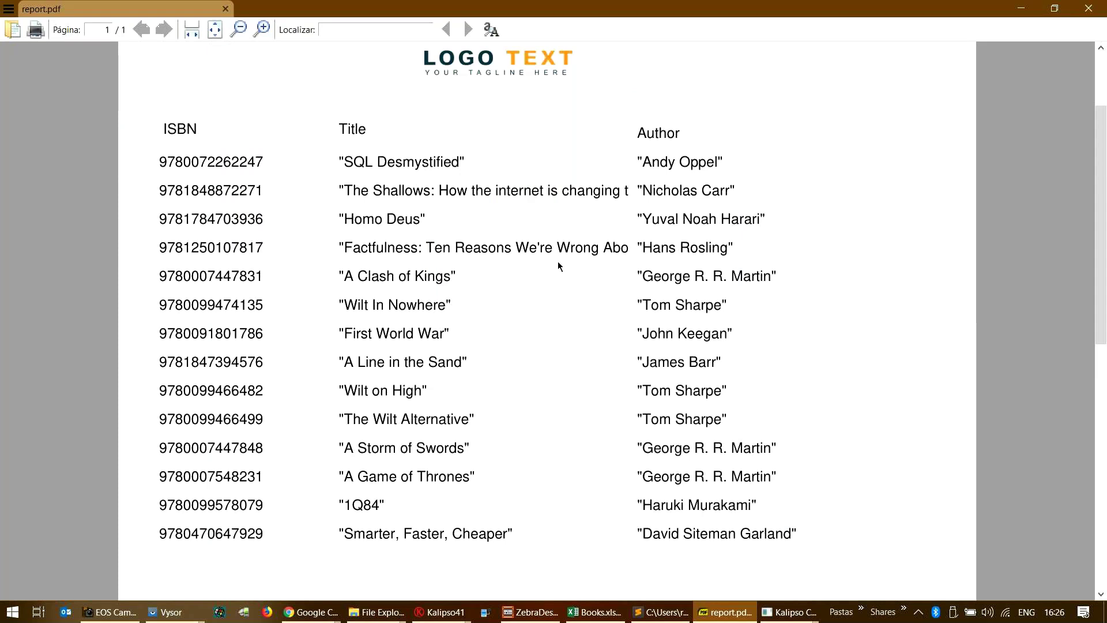
scroll(558, 261, "up", 2)
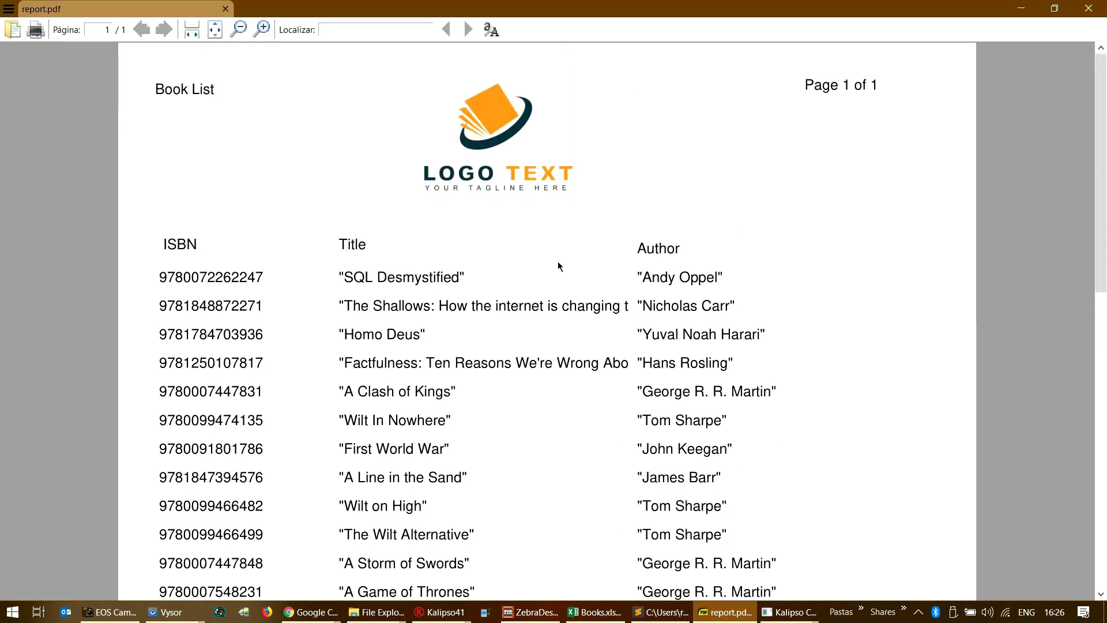
scroll(558, 267, "down", 2)
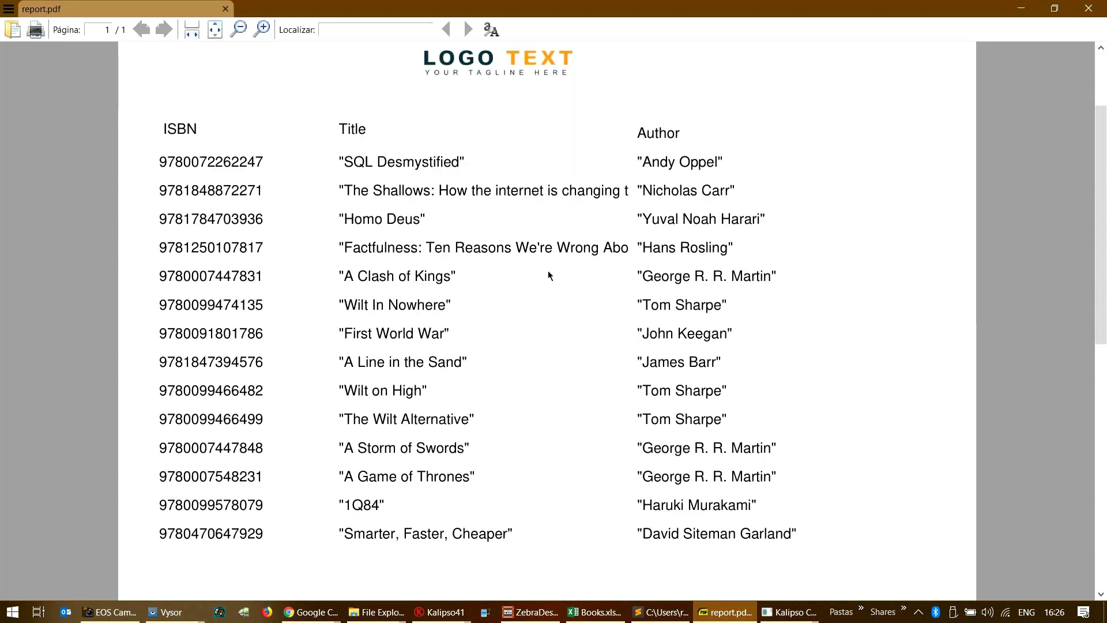
scroll(548, 275, "up", 2)
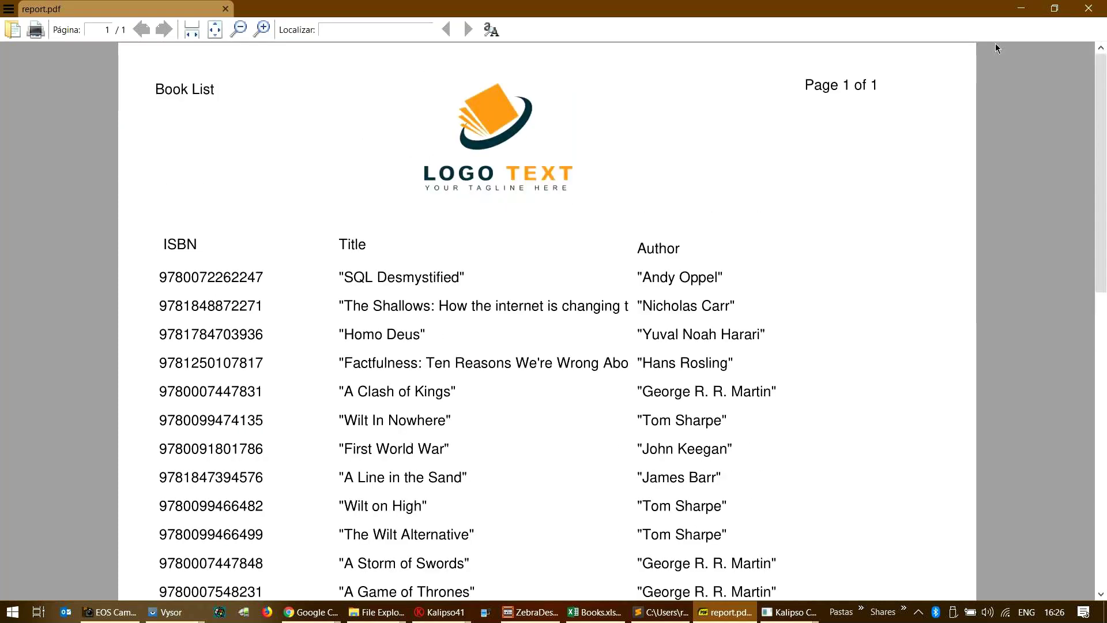
left_click(1019, 12)
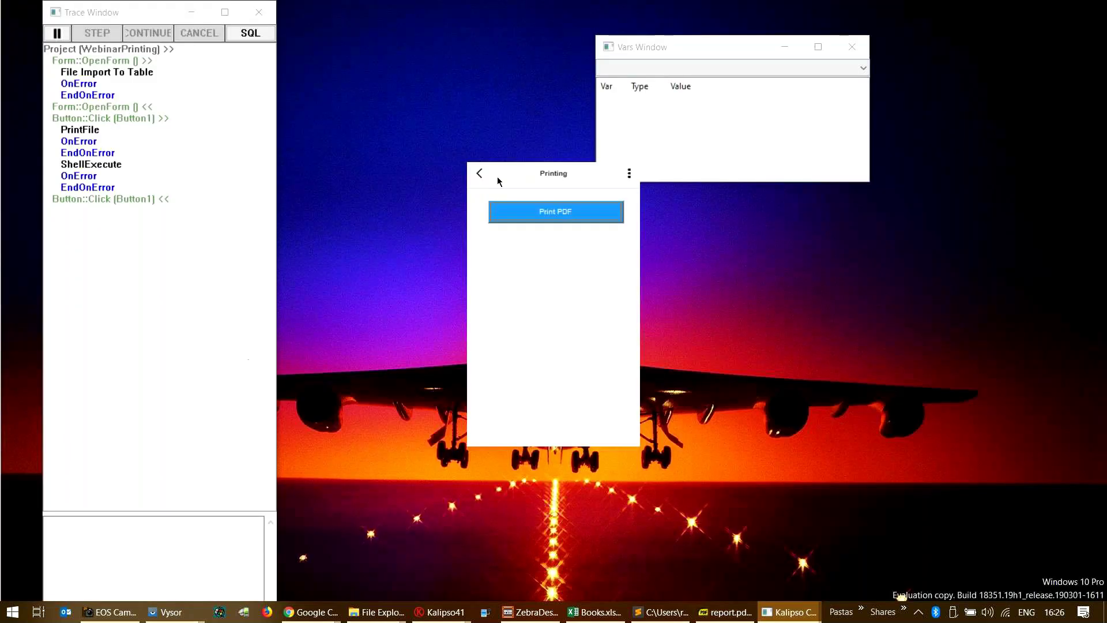
left_click(480, 175)
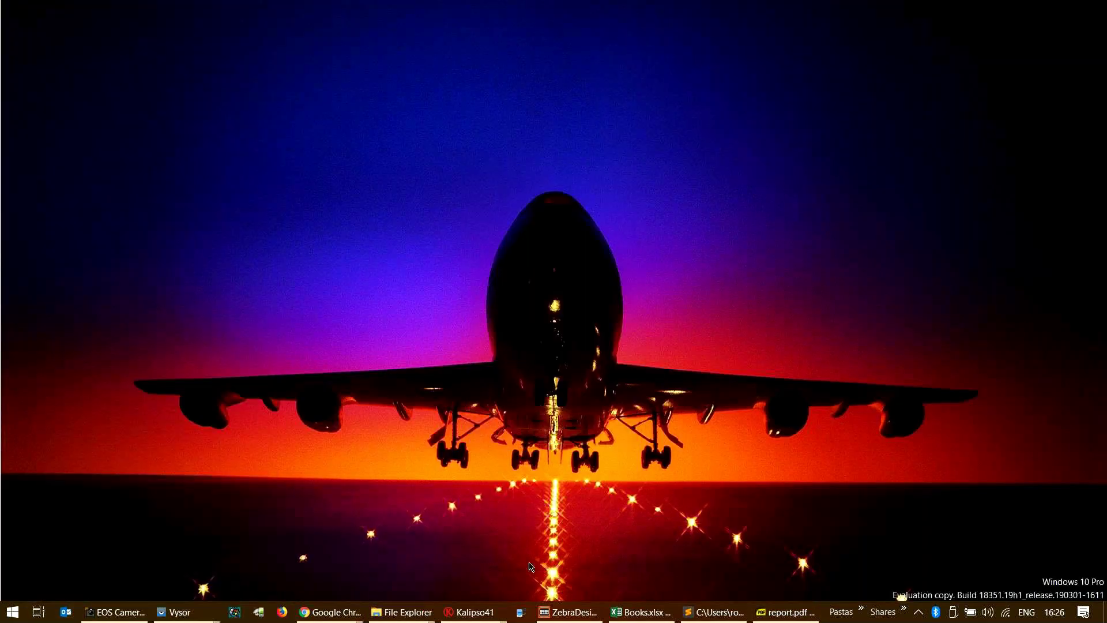
- Switch back to Kalipso and create a new report sized Continuous - 72 with all four margins set to 3 mm
left_click(470, 612)
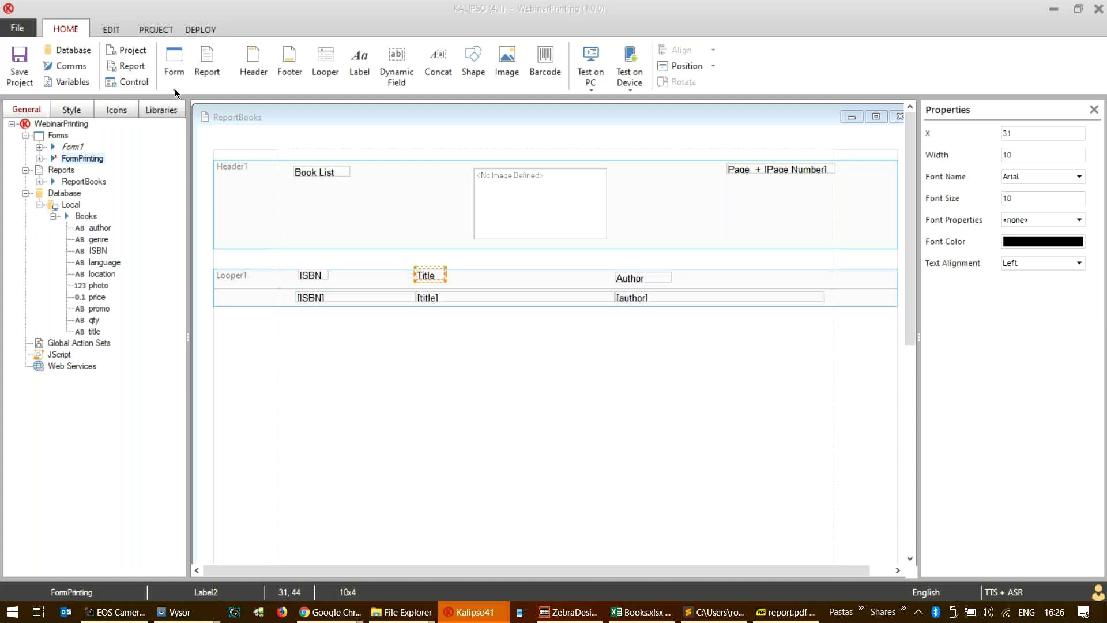
left_click(489, 209)
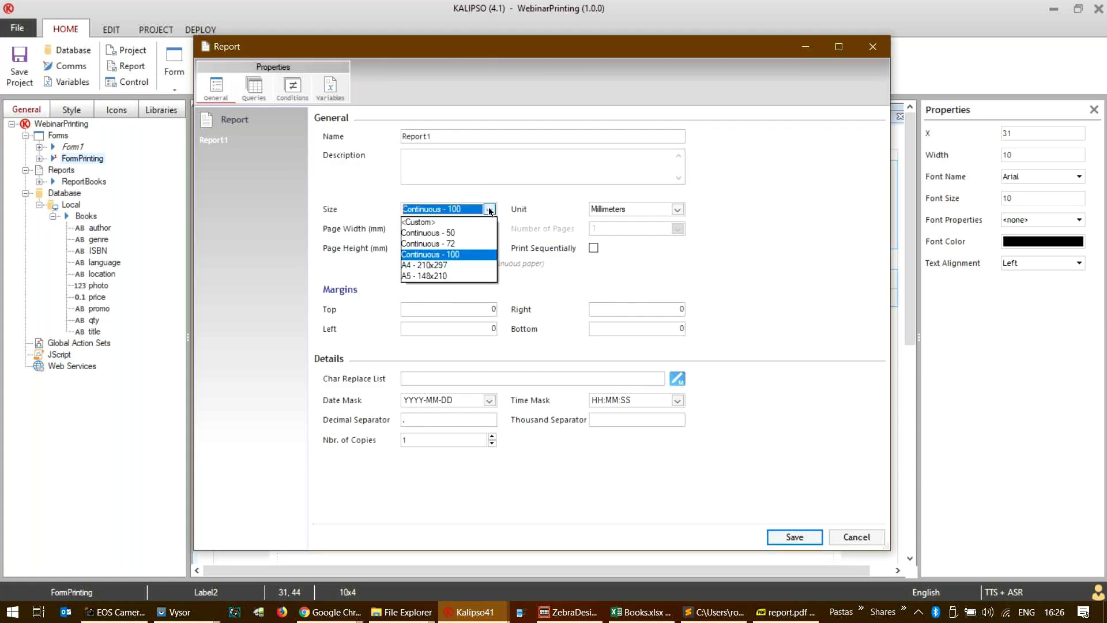
left_click(471, 243)
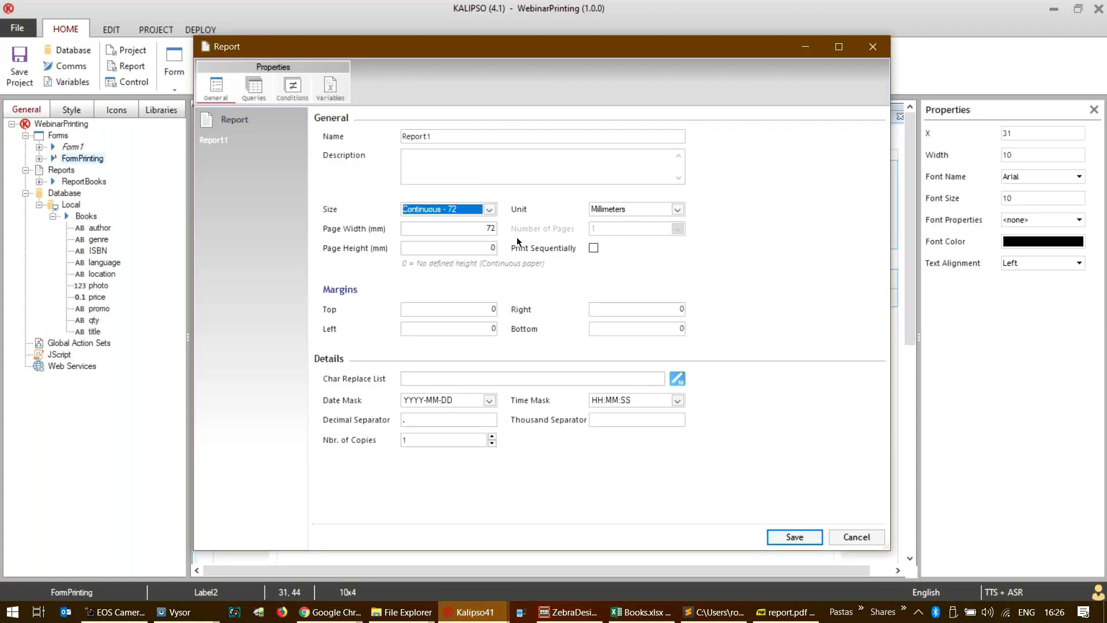
left_click(474, 311)
type("3")
key("Tab")
type("3")
key("Tab")
type("3")
key("Tab")
type("3")
left_click(801, 539)
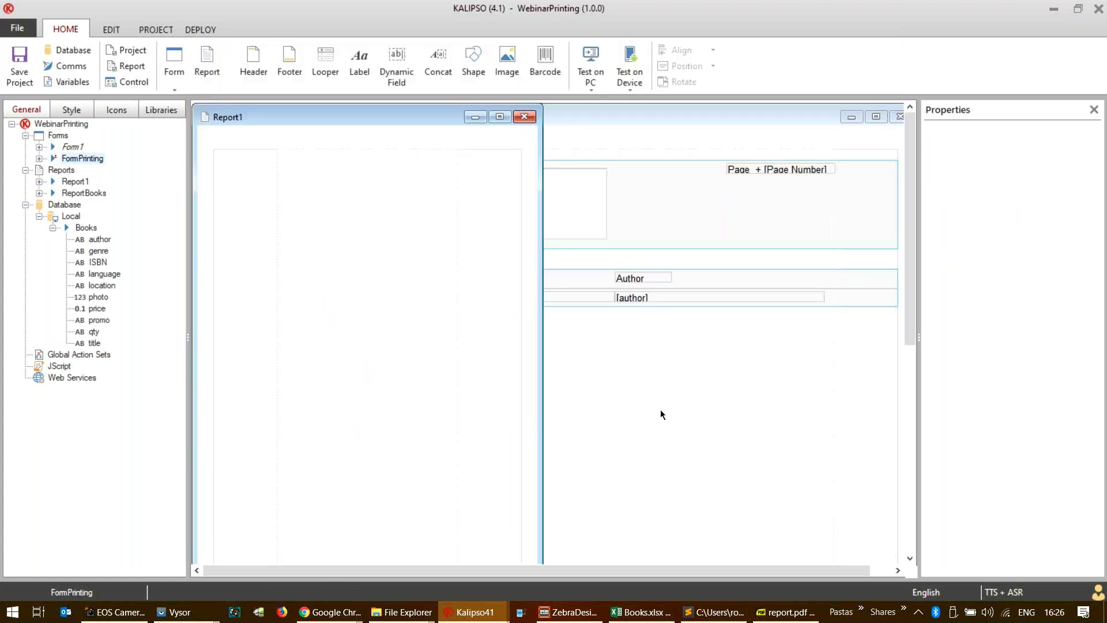
- Close the ReportBooks window and place a looper near the top of Report1
left_click_drag(366, 121, 608, 259)
left_click_drag(325, 62, 900, 112)
left_click(901, 112)
left_click_drag(325, 64, 525, 301)
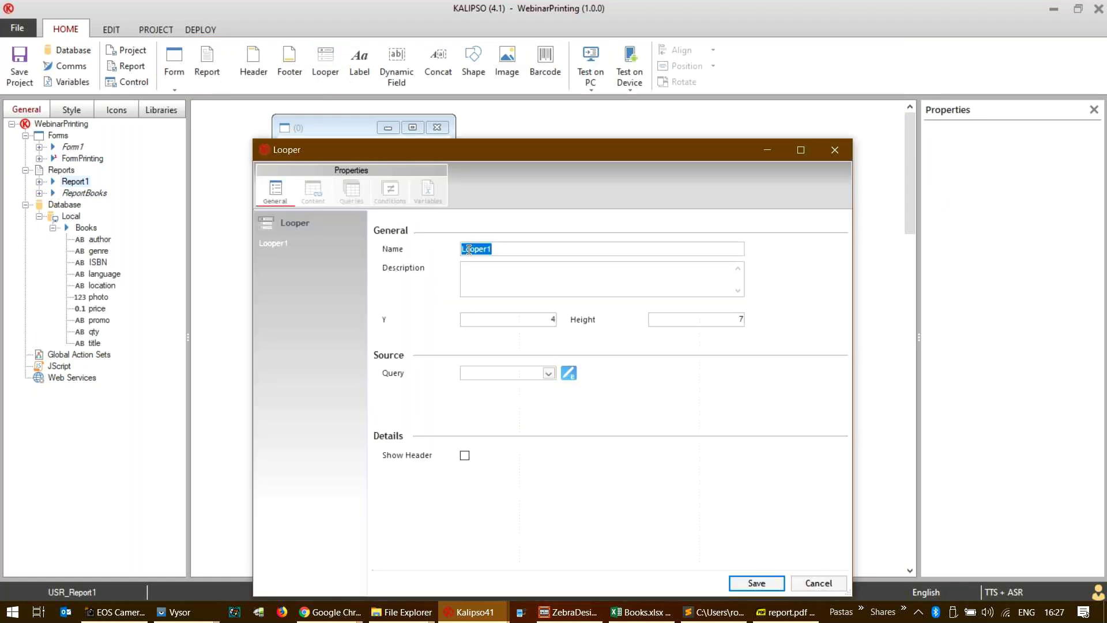
- Add a query named Books as the looper's source in Report1 and begin its quoted statement with Select
left_click(568, 373)
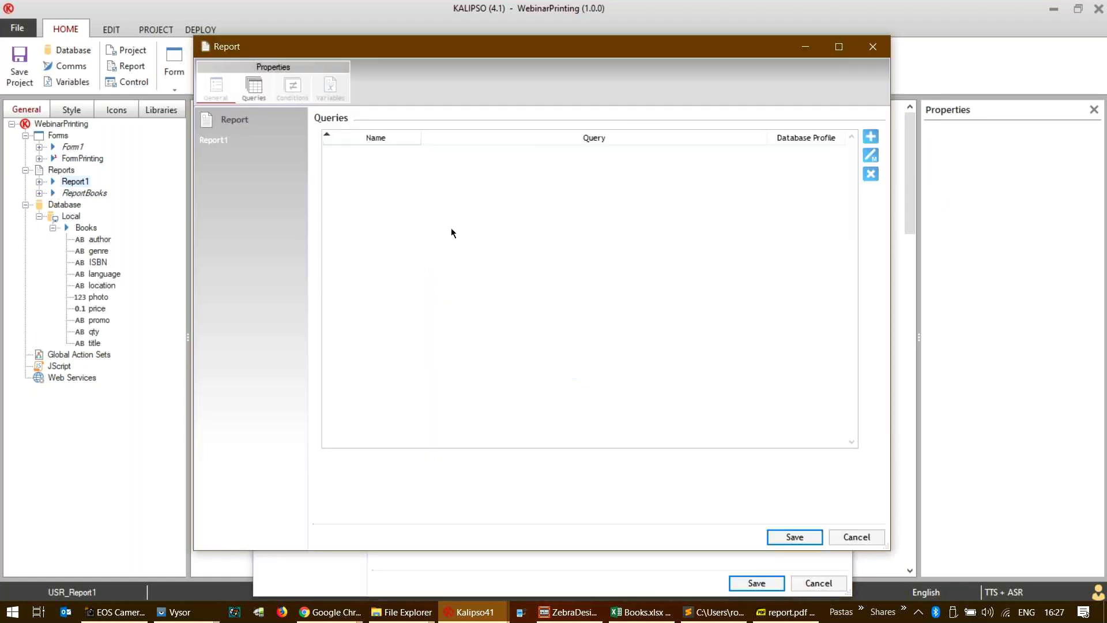
left_click(871, 137)
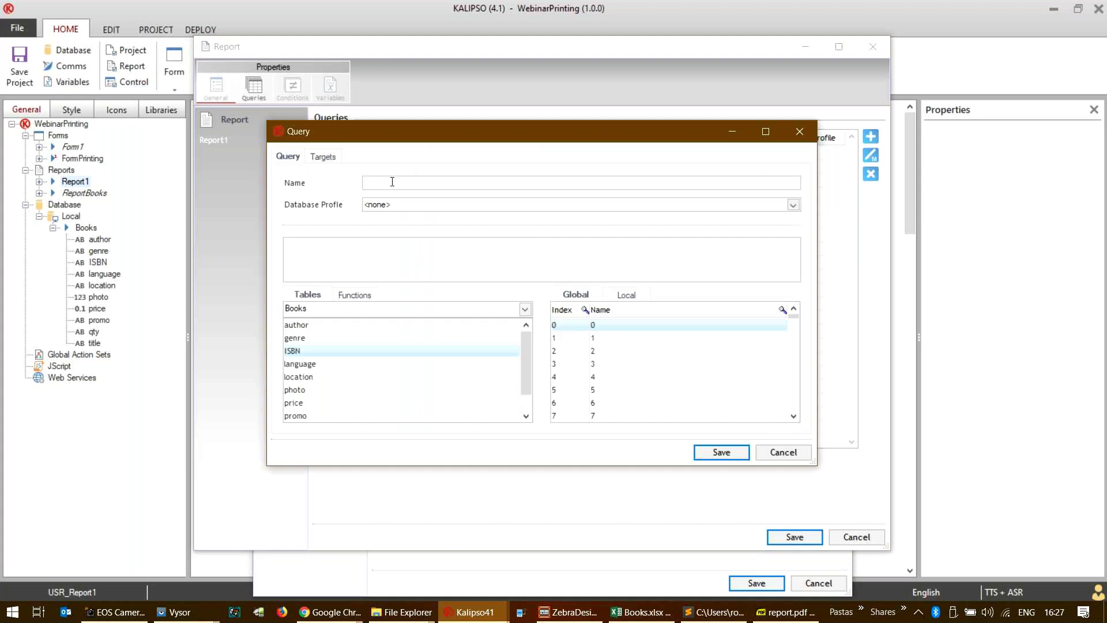
type("B")
type("ooks")
type("Se")
type("le")
type("ct")
key("Home")
type("\"")
key("End")
type("\"")
key("BackSpace")
key("Left")
- Complete the Books query to select title, author and ISBN from books, and save it as the looper's source
left_click(317, 326)
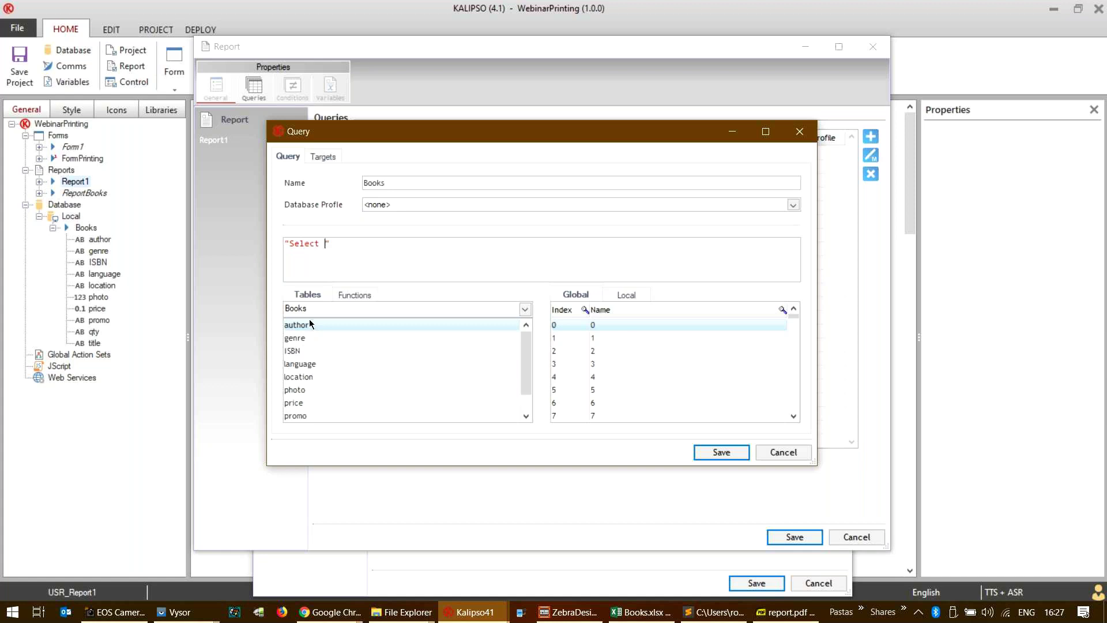
scroll(306, 409, "down", 1)
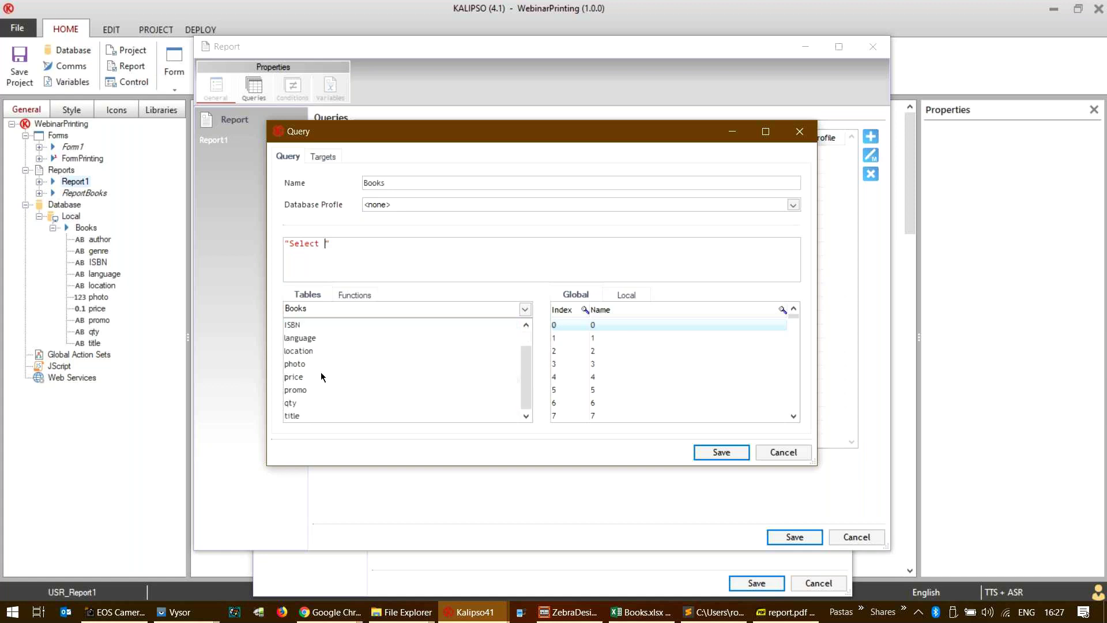
double_click(302, 414)
type(",")
scroll(307, 369, "up", 1)
double_click(324, 326)
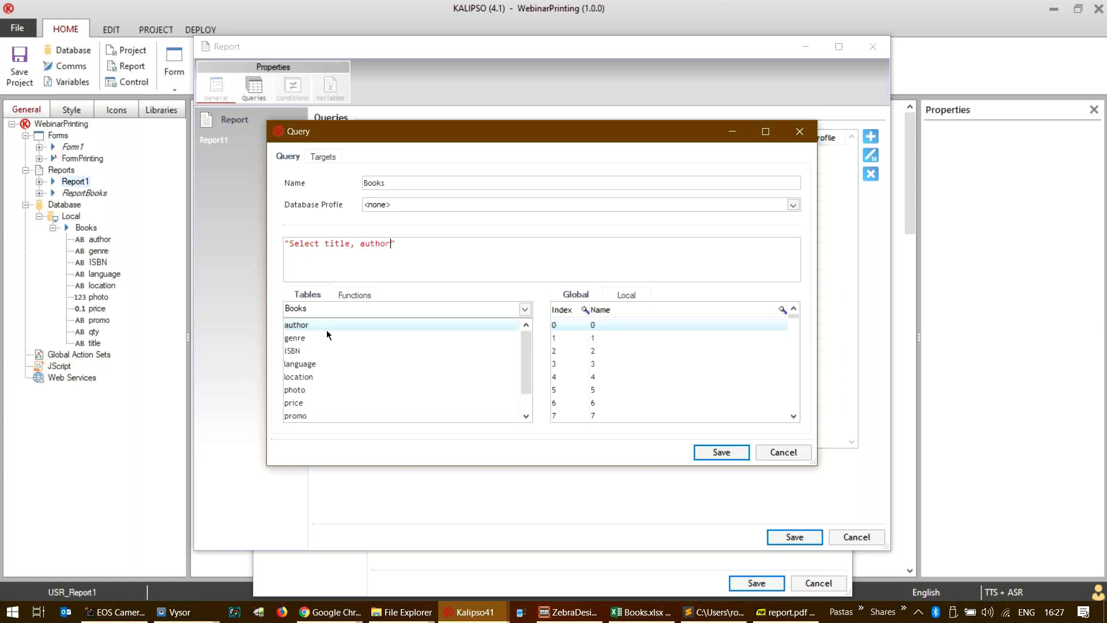
double_click(301, 350)
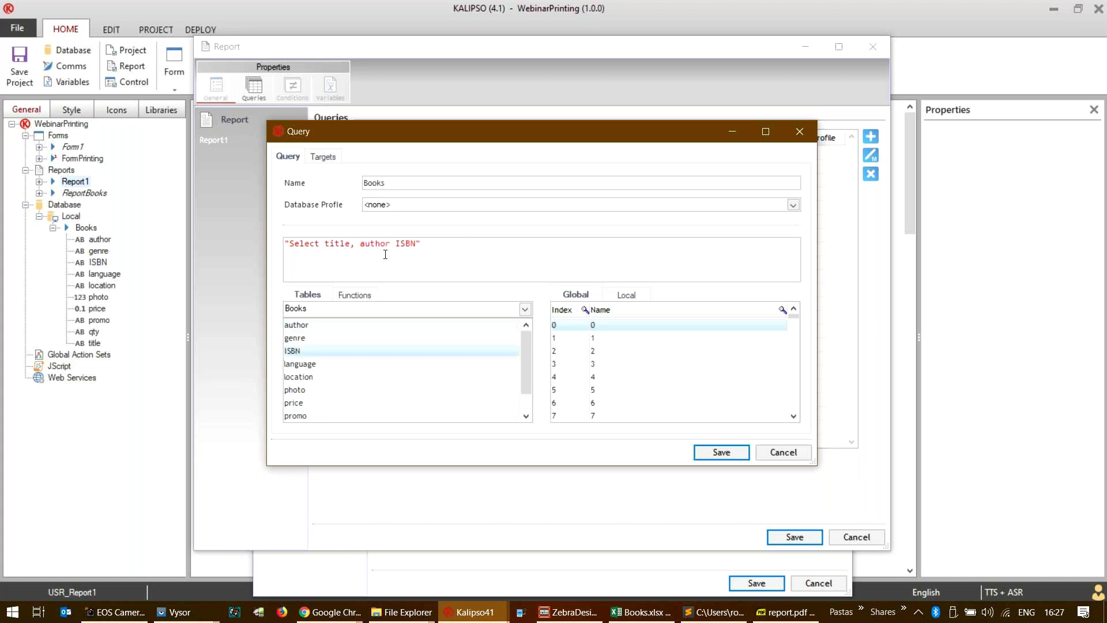
type(", ISBN from books")
left_click(720, 450)
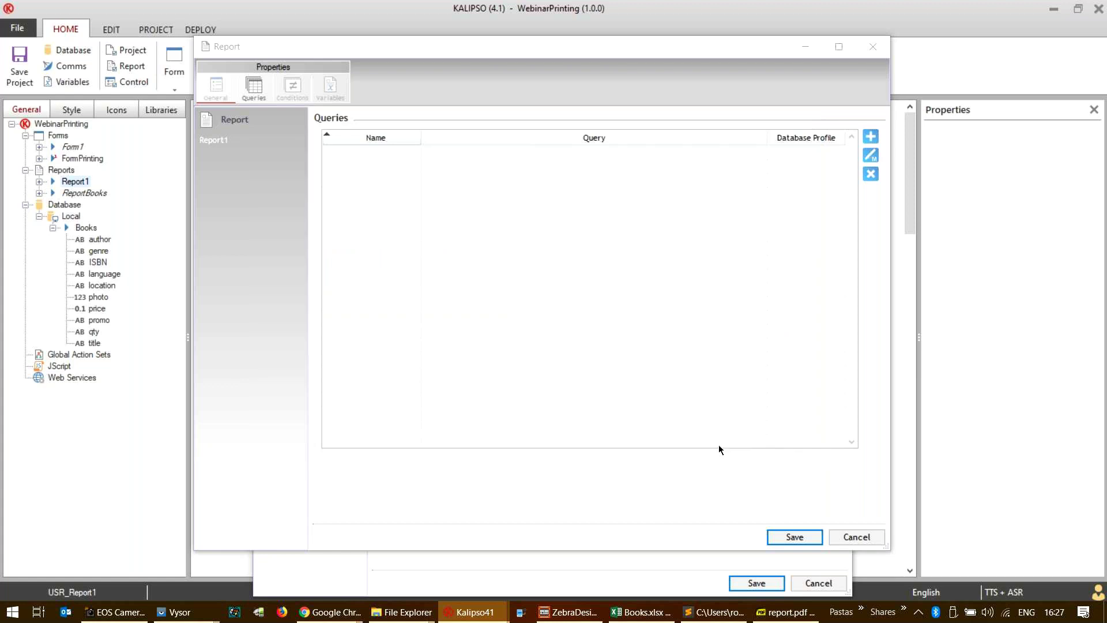
left_click(771, 534)
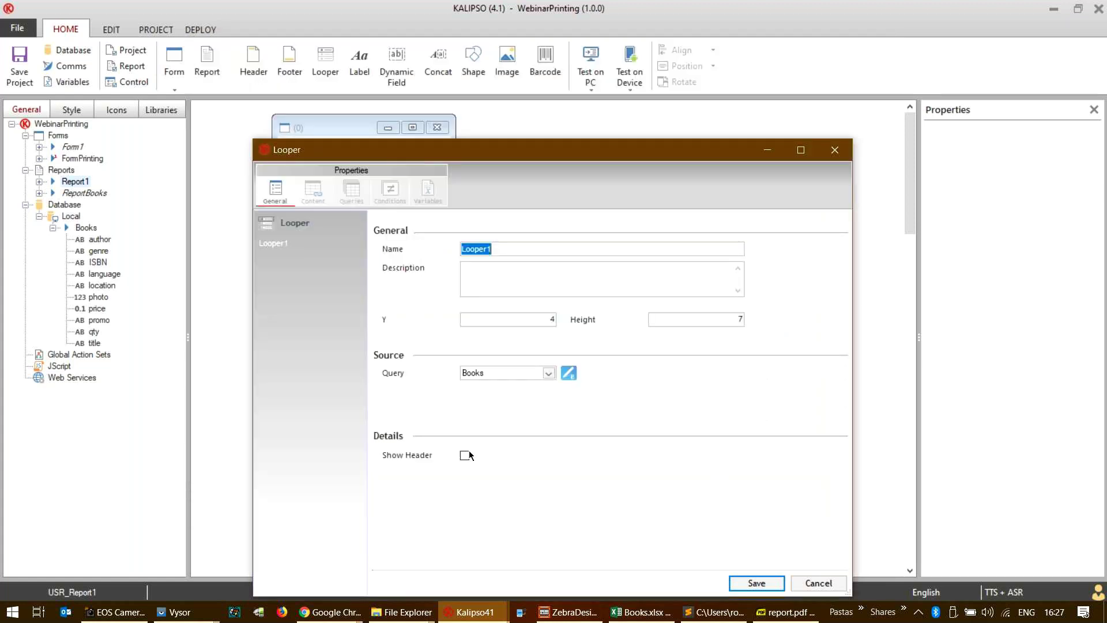
key("Return")
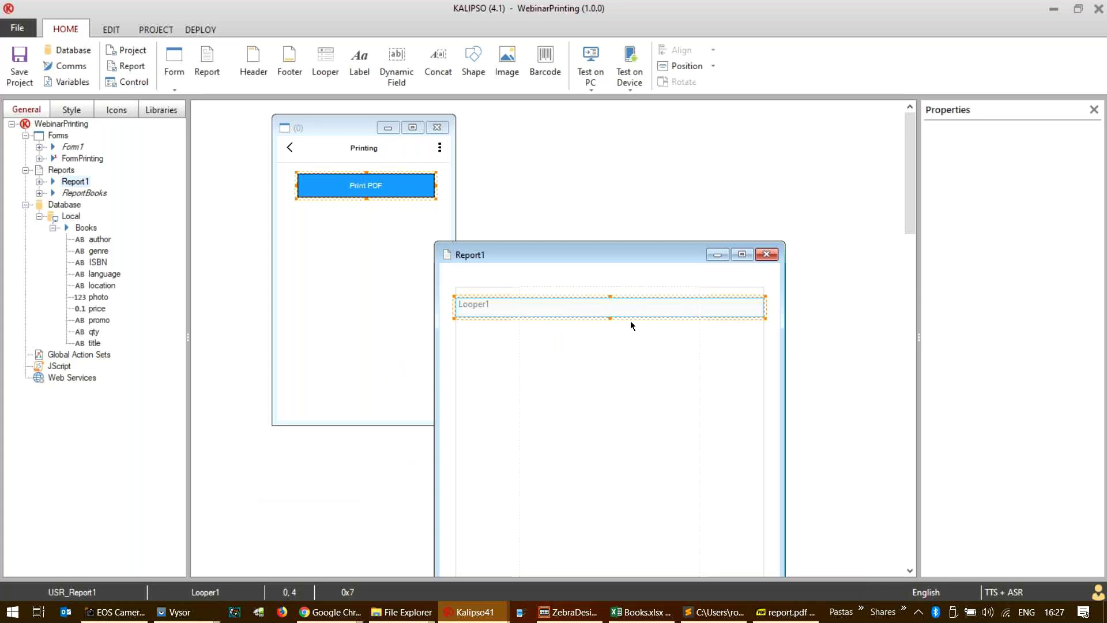
- Enlarge the looper to a height of about 31 and place a Code 128 barcode in it, loaded from the Books query's ISBN column
left_click_drag(609, 322, 611, 383)
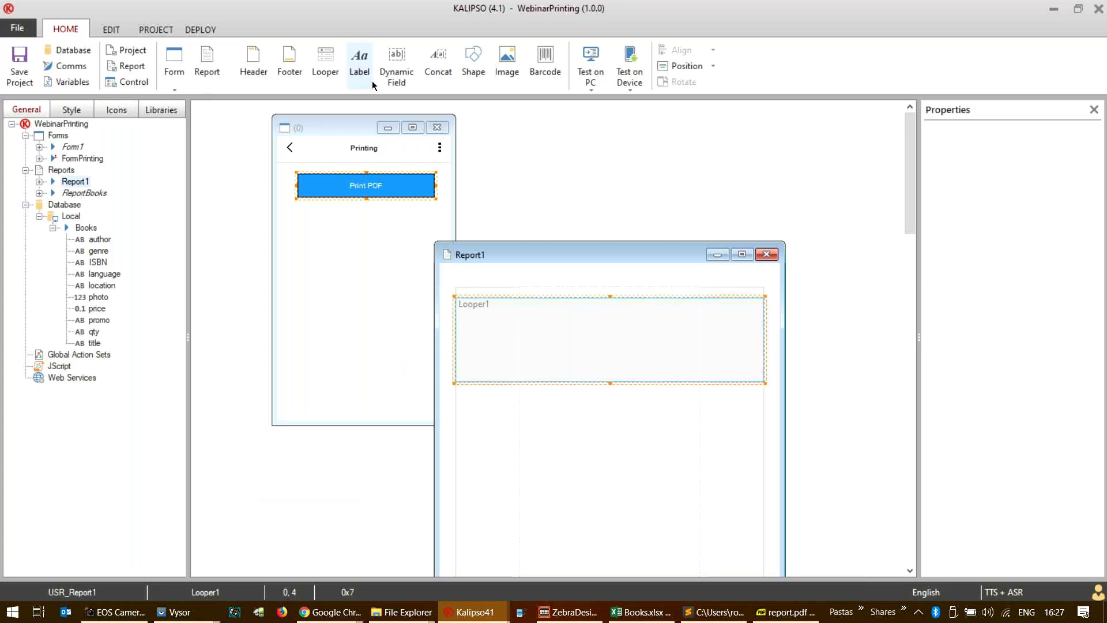
left_click_drag(357, 59, 526, 313)
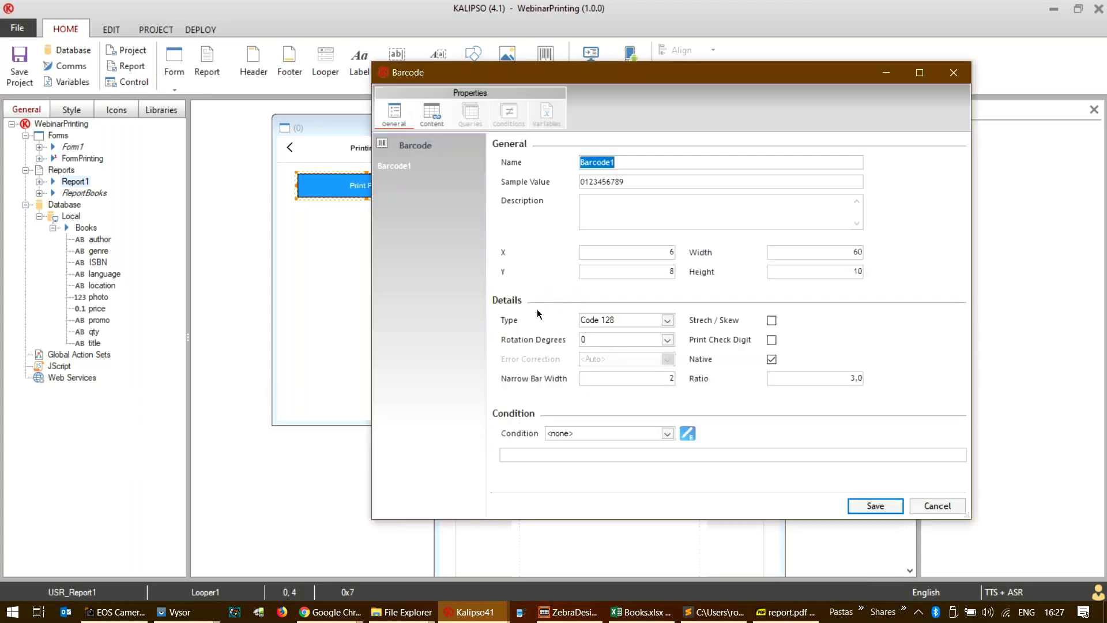
left_click(656, 320)
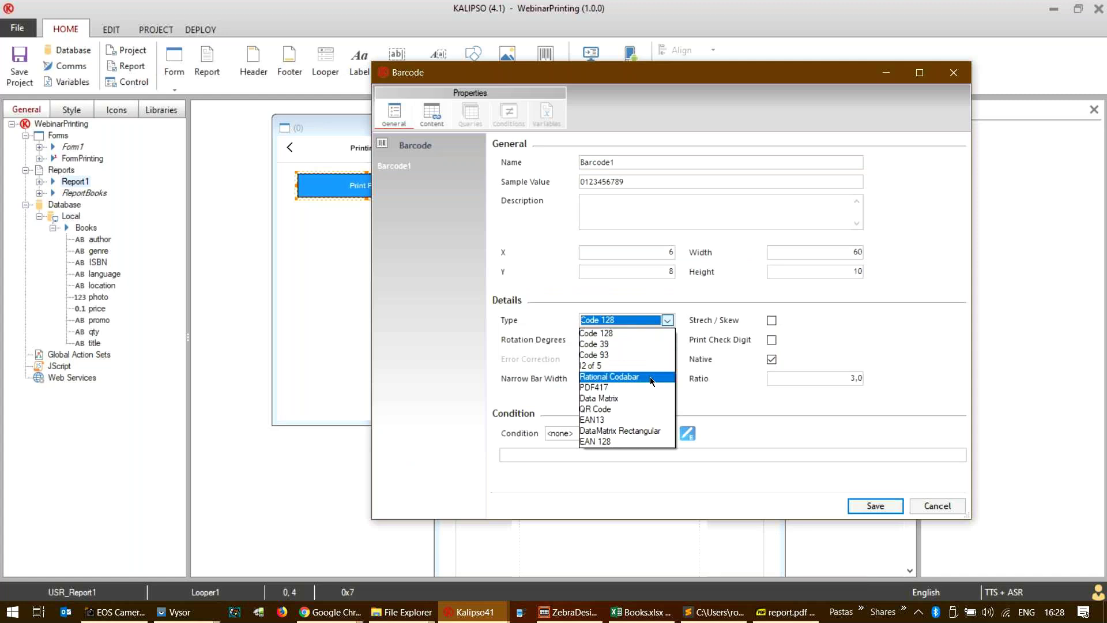
left_click(715, 294)
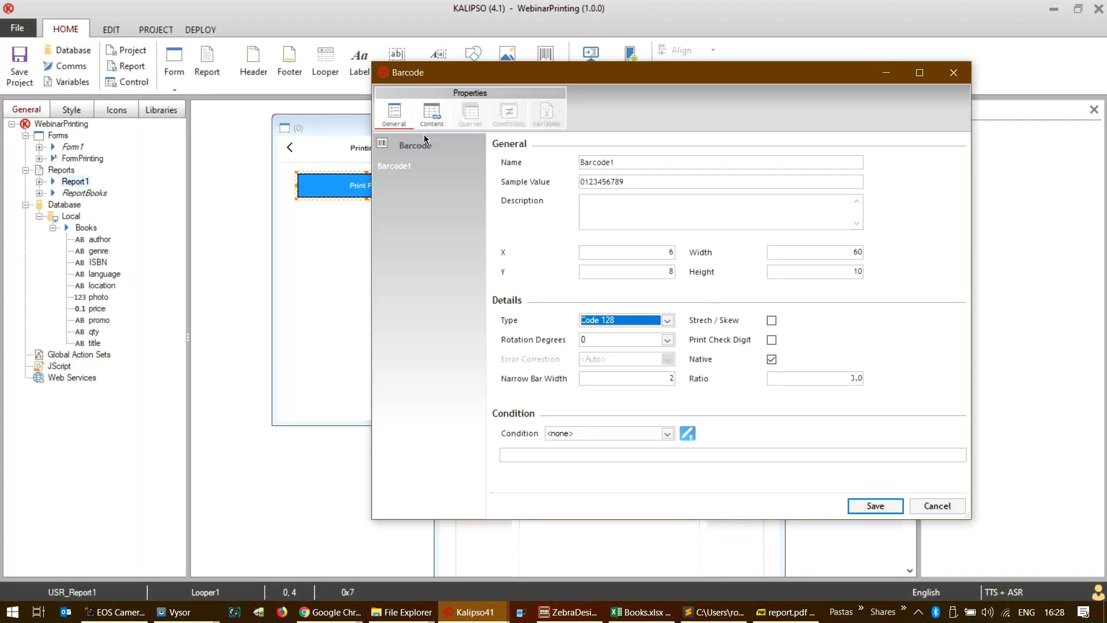
left_click(432, 113)
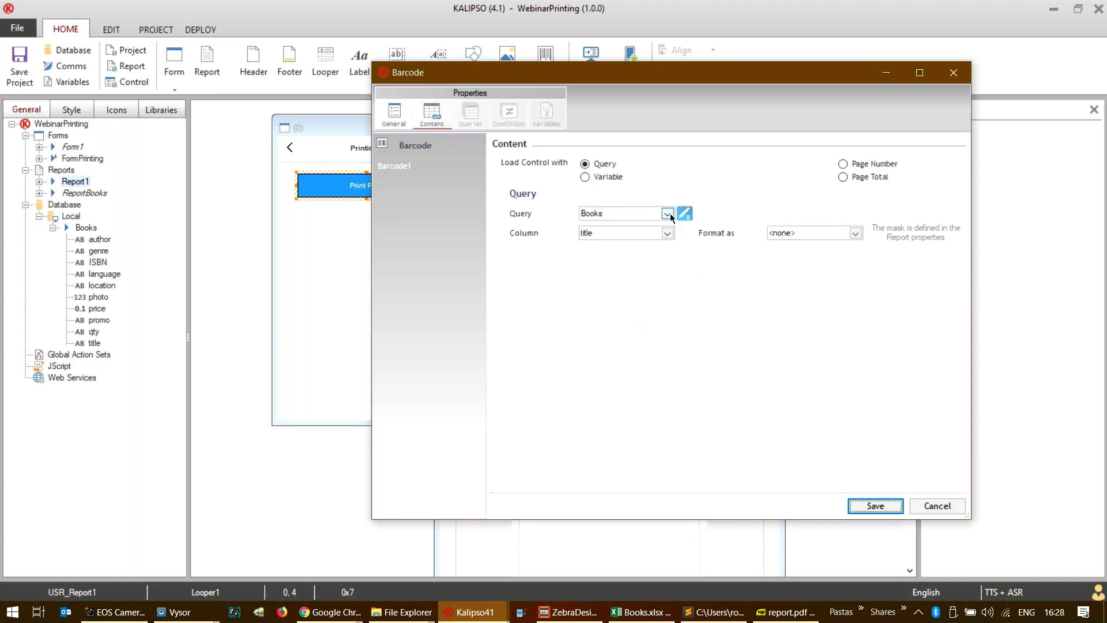
left_click(667, 233)
left_click(663, 267)
left_click(870, 510)
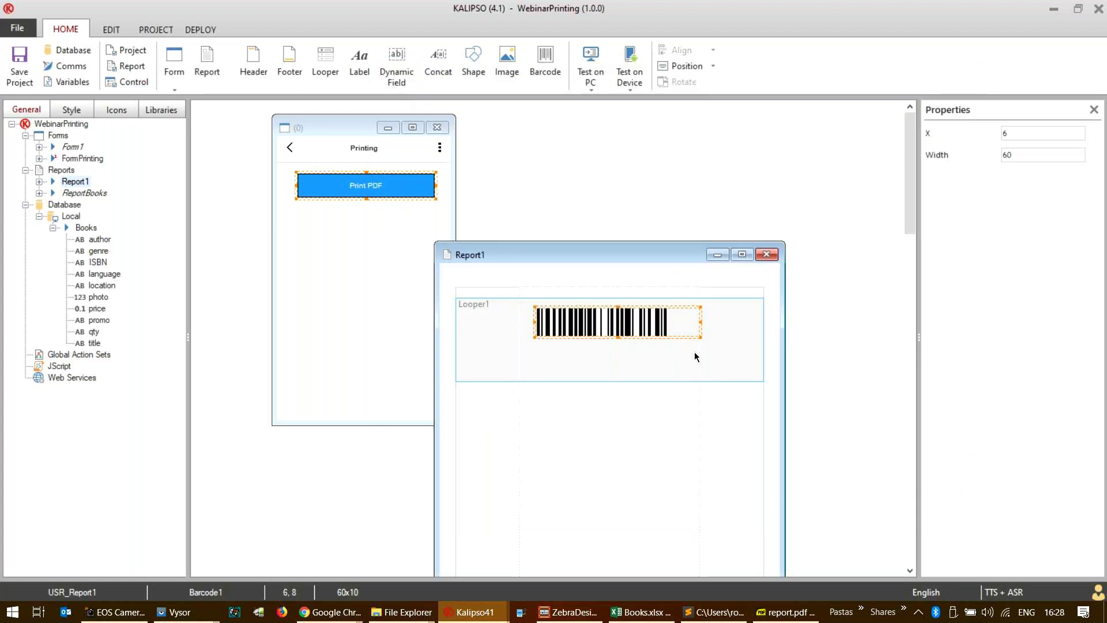
- Move the barcode lower in the looper and add a dynamic field above it loaded from the Books query's title column
left_click_drag(645, 328, 653, 368)
left_click_drag(330, 78, 538, 293)
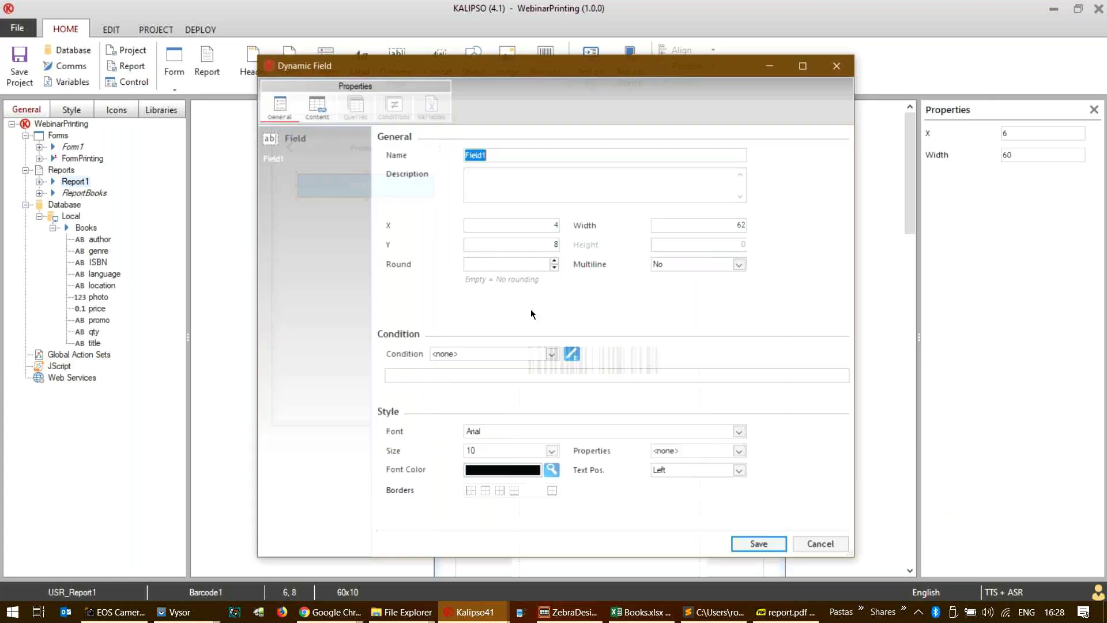
left_click(318, 110)
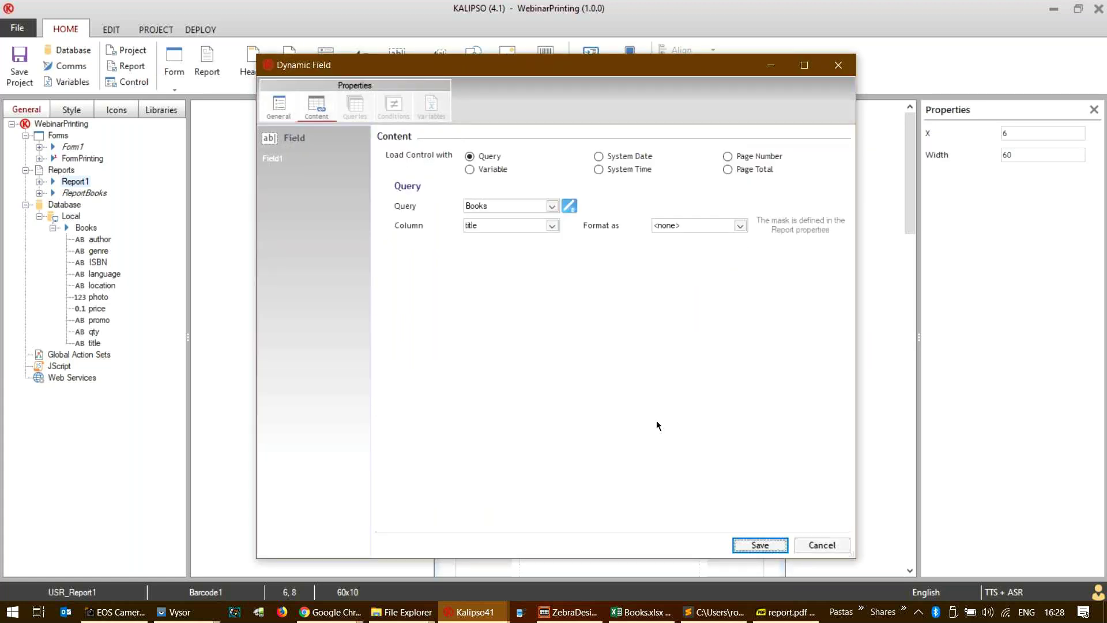
left_click(761, 546)
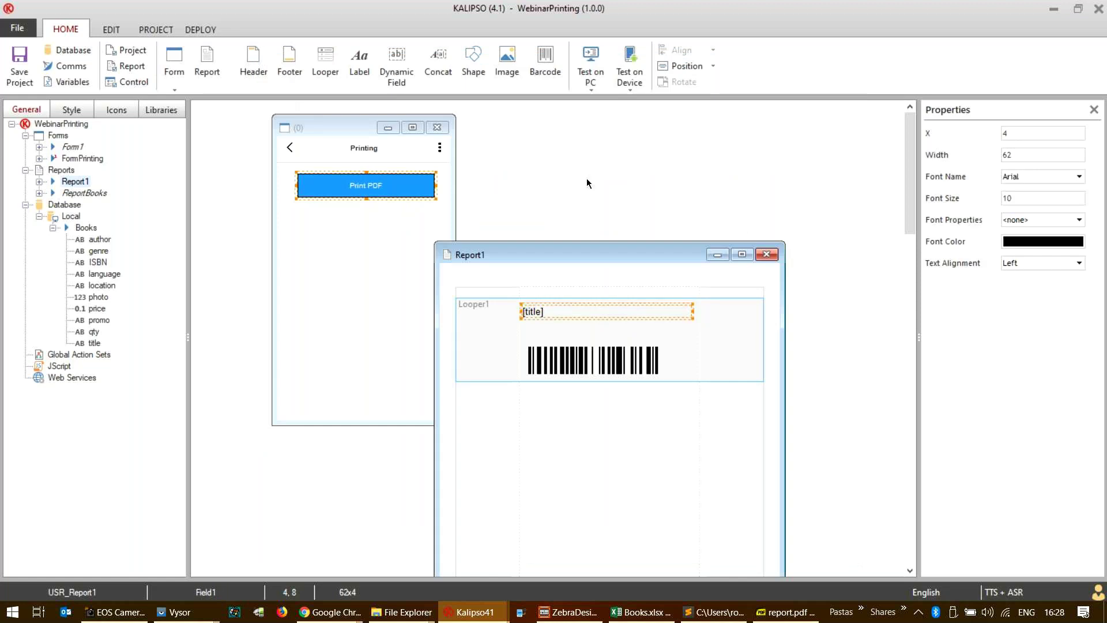
- Add a second dynamic field between the title and the barcode, loaded from the Books query's author column
left_click_drag(359, 62, 527, 330)
left_click_drag(535, 326, 535, 327)
left_click(552, 225)
left_click(552, 235)
left_click(766, 545)
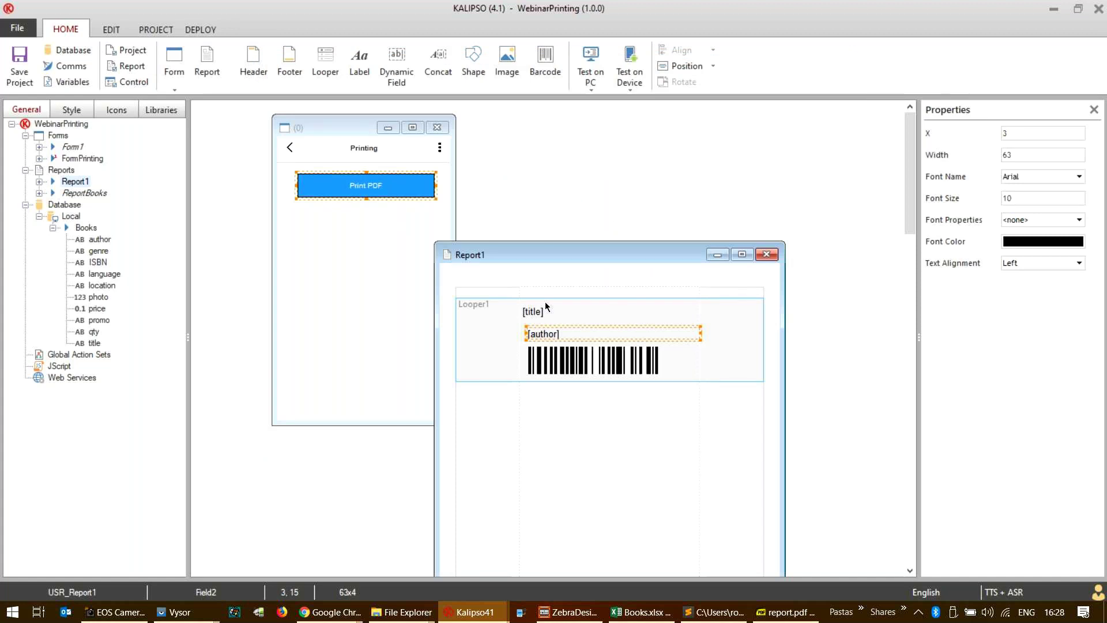
- Reposition the Report1 window and move the looper down to leave free space above it
left_click_drag(628, 255, 687, 145)
left_click_drag(781, 238, 802, 278)
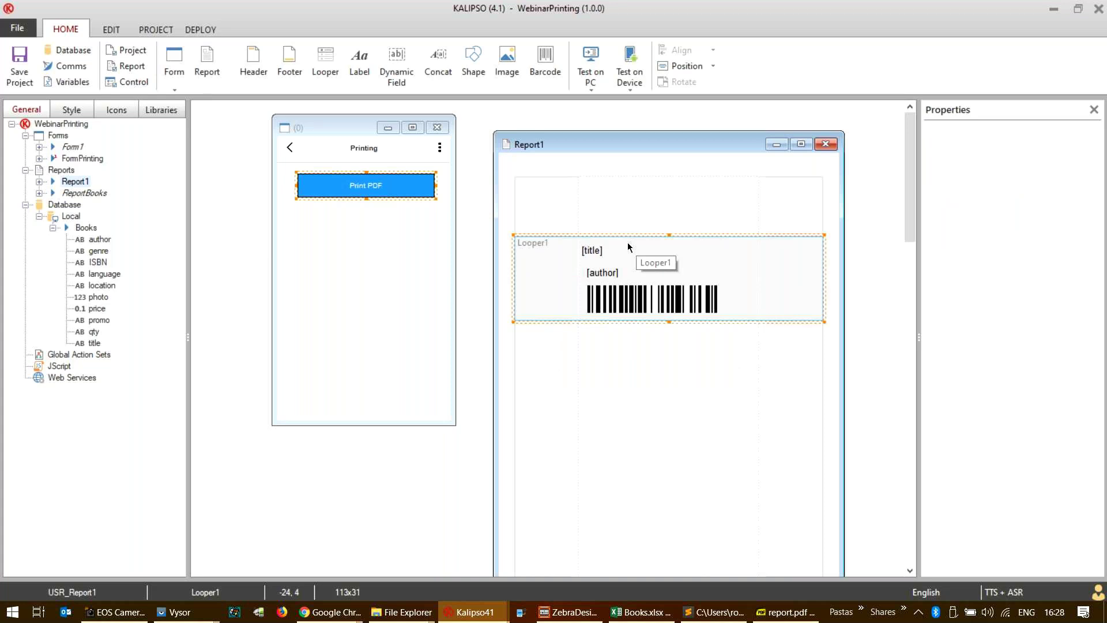
left_click(746, 311)
double_click(769, 289)
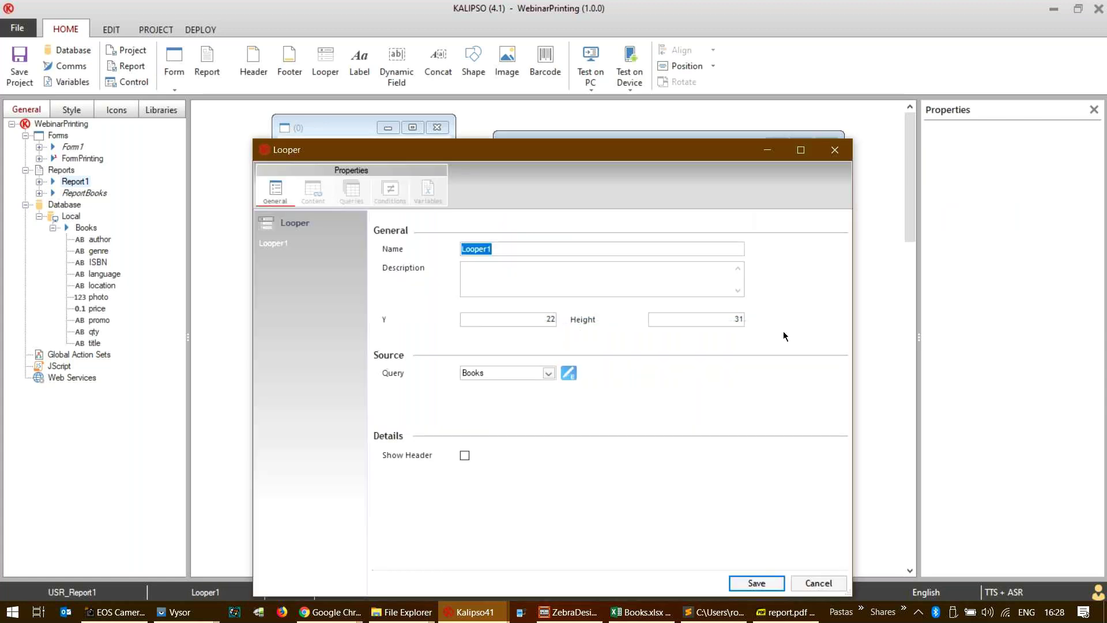
key("Escape")
left_click_drag(781, 276, 793, 299)
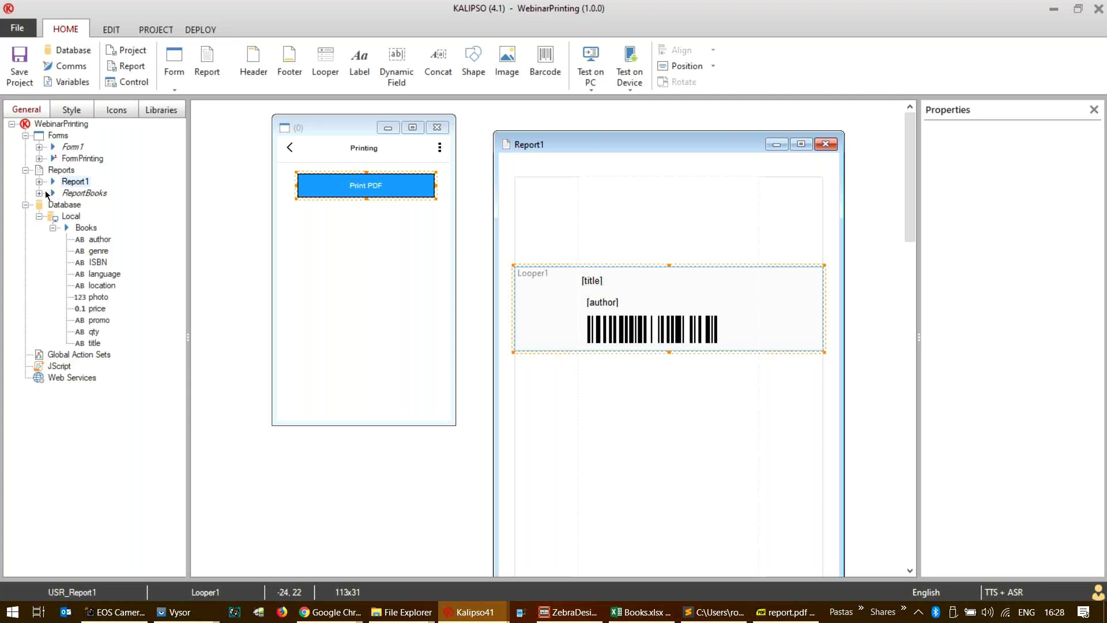
- Copy the image from the ReportBooks header, close that report and paste the image above the looper in Report1
left_click(39, 194)
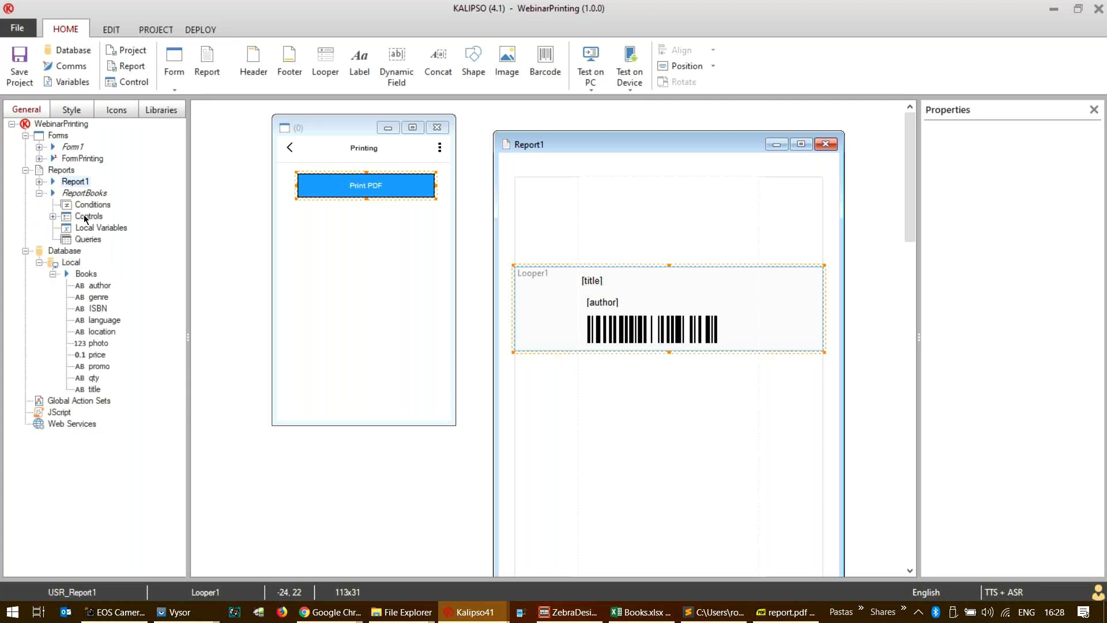
left_click(85, 216)
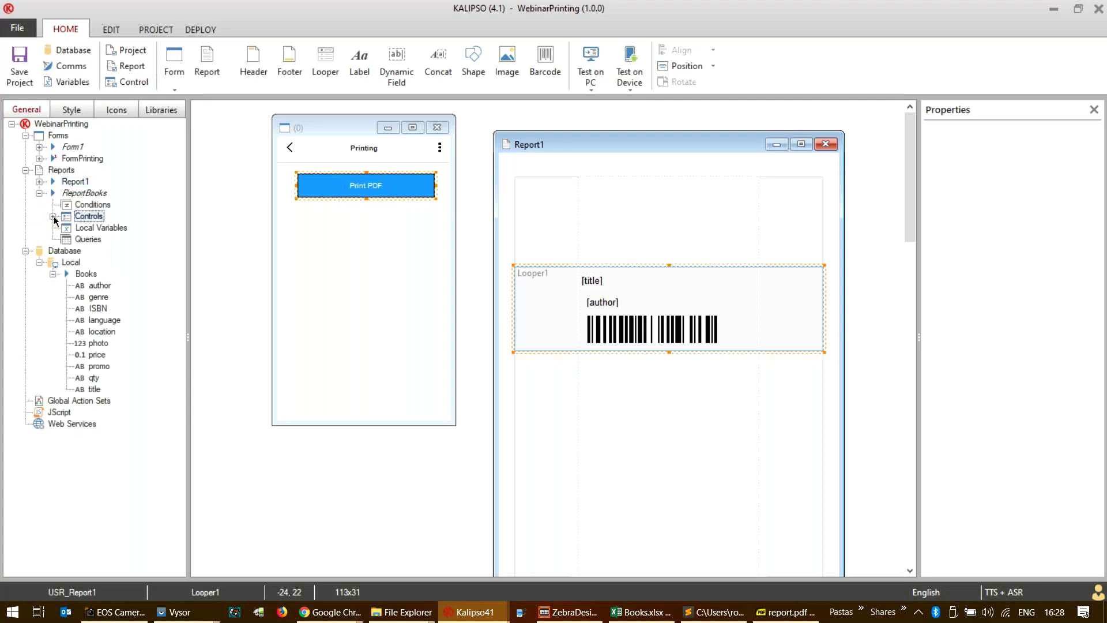
double_click(83, 193)
left_click(483, 232)
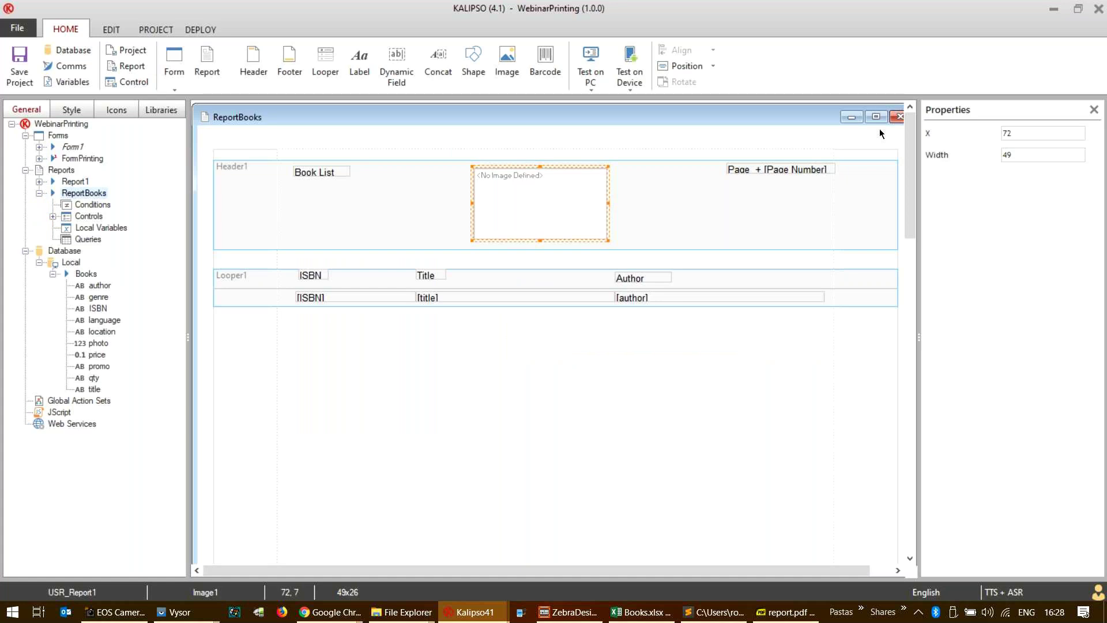
left_click(898, 116)
key("ctrl+v")
left_click(631, 221)
- Duplicate the Print PDF button on the Printing form and place the copy directly below the original
left_click(347, 226)
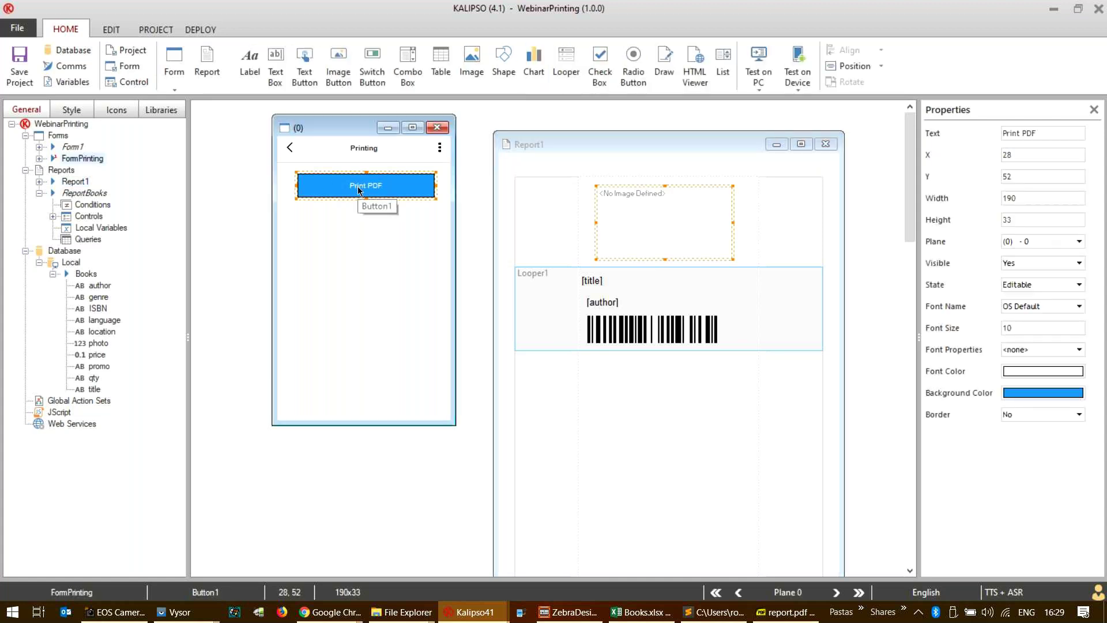
key("ctrl+c")
key("ctrl+v")
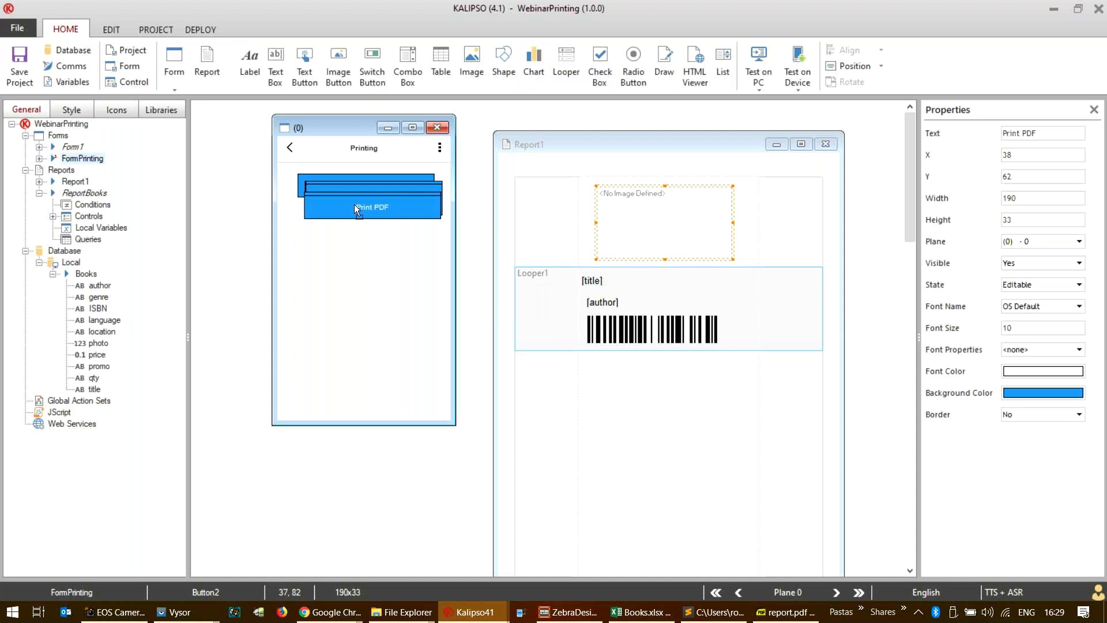
left_click(351, 214)
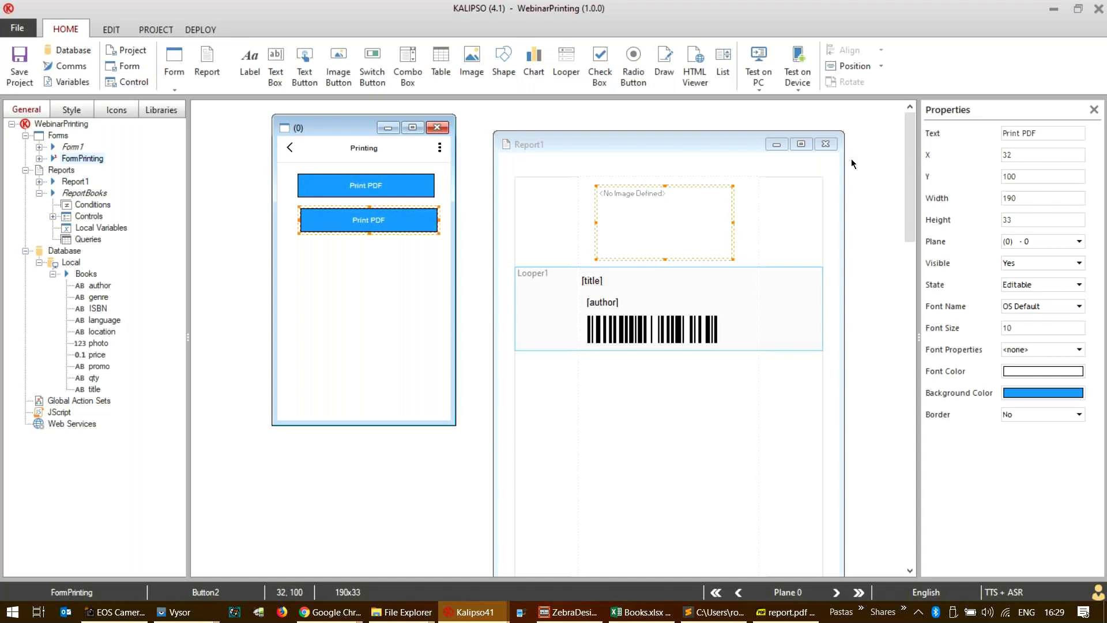
- Set the duplicated button's text to Zebra report and open its actions
left_click(1037, 135)
key("BackSpace")
key("BackSpace")
key("BackSpace")
type("Zebra report")
key("Return")
double_click(369, 219)
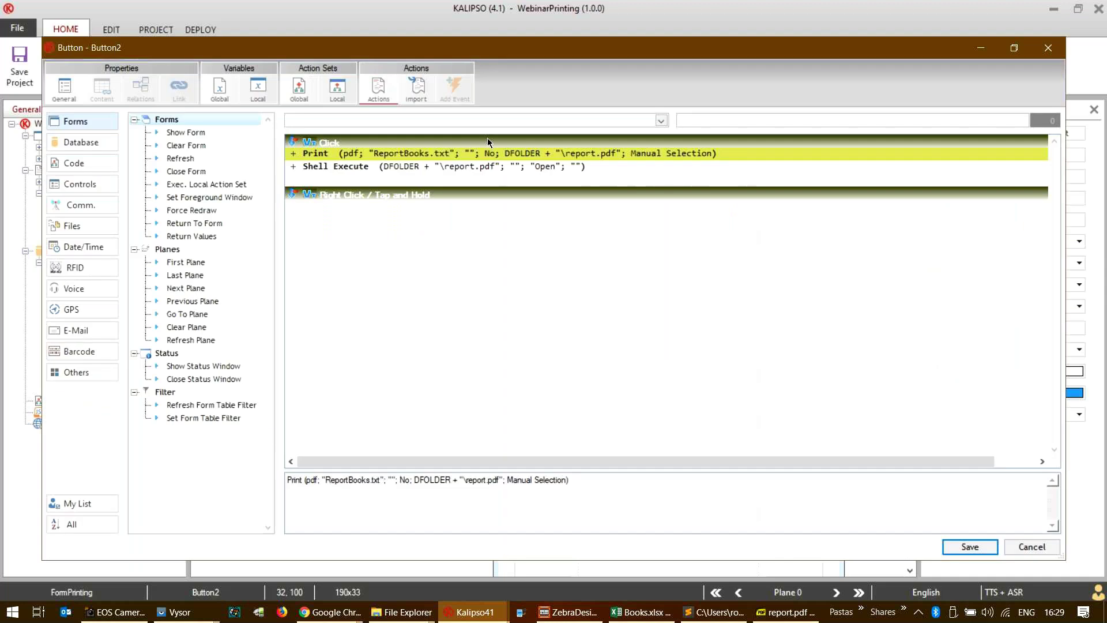
- Delete the Shell Execute action from the button's Click event
left_click(478, 169)
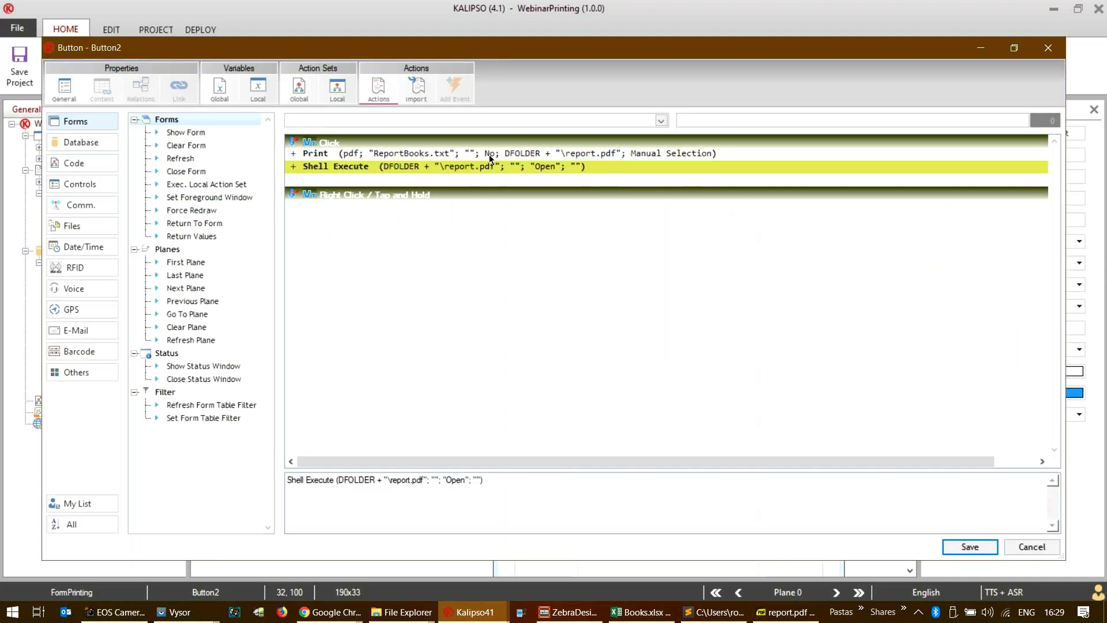
key("Delete")
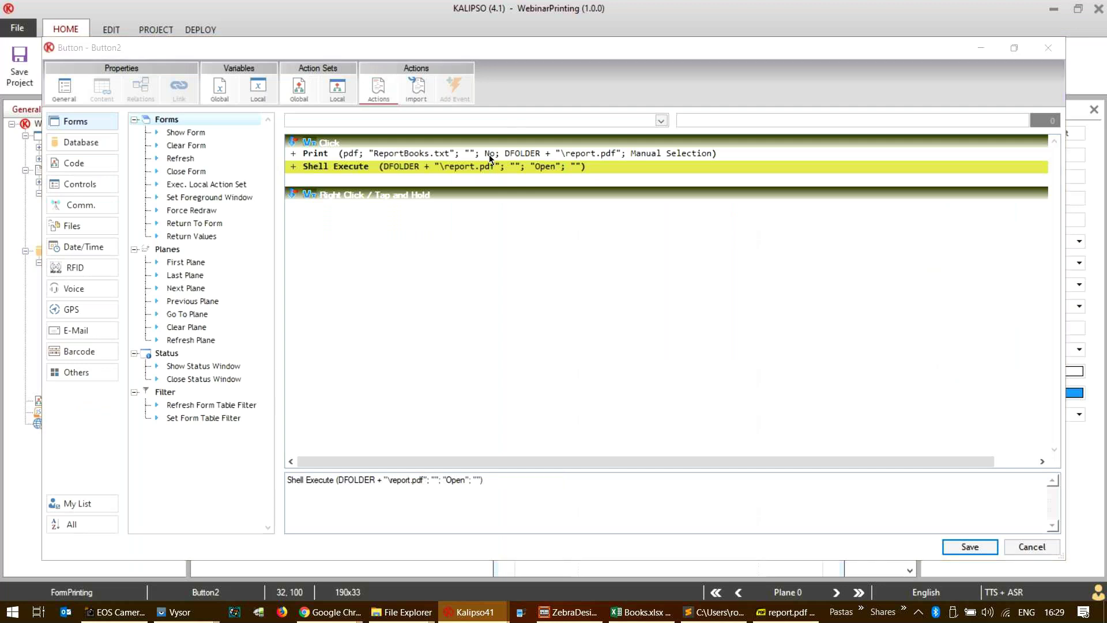
key("Return")
- Change the Print action's layout to Report1 and clear its output filename
double_click(489, 154)
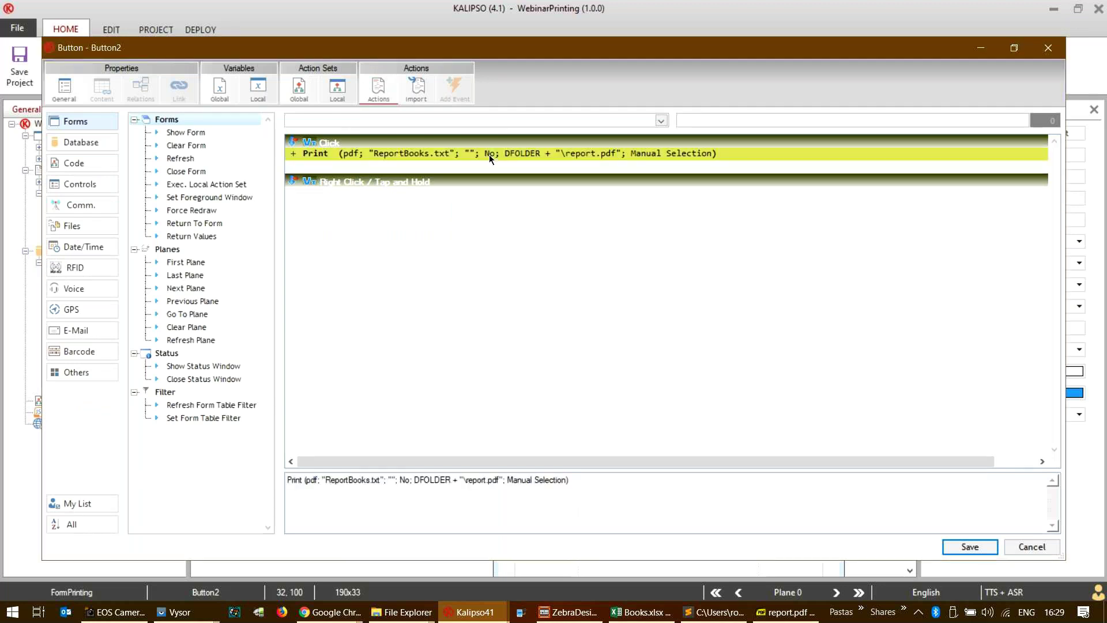
left_click(519, 246)
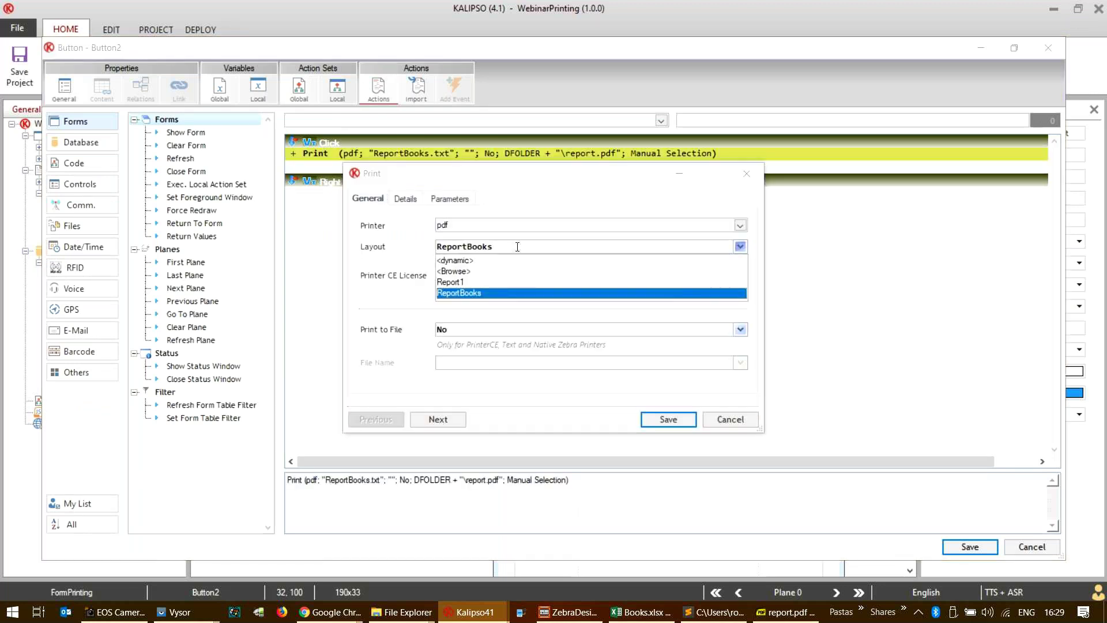
left_click(505, 283)
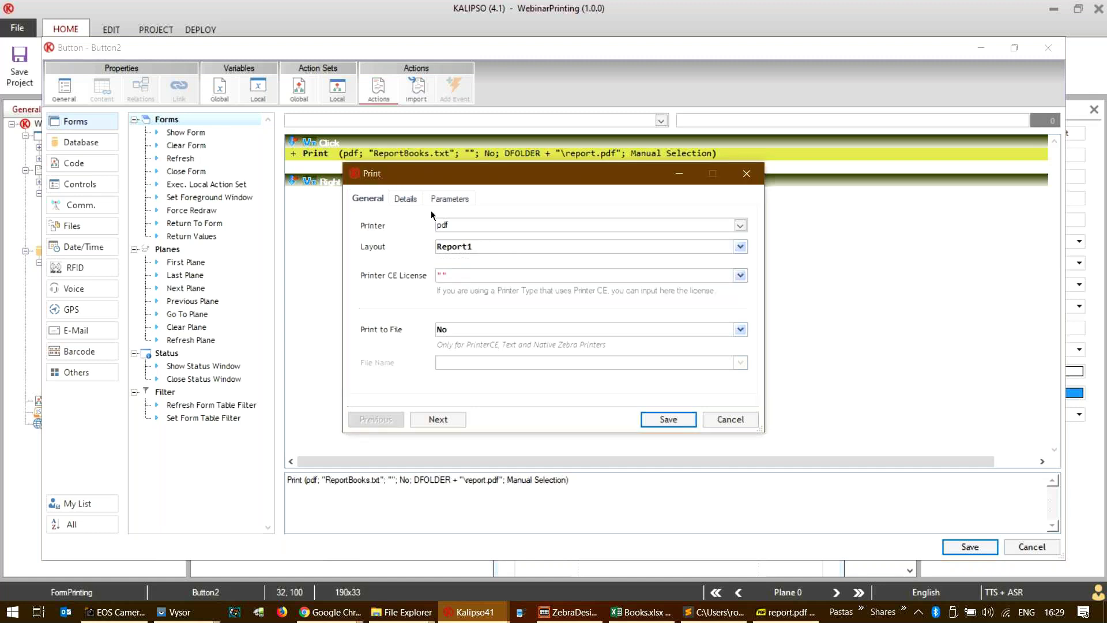
left_click(405, 199)
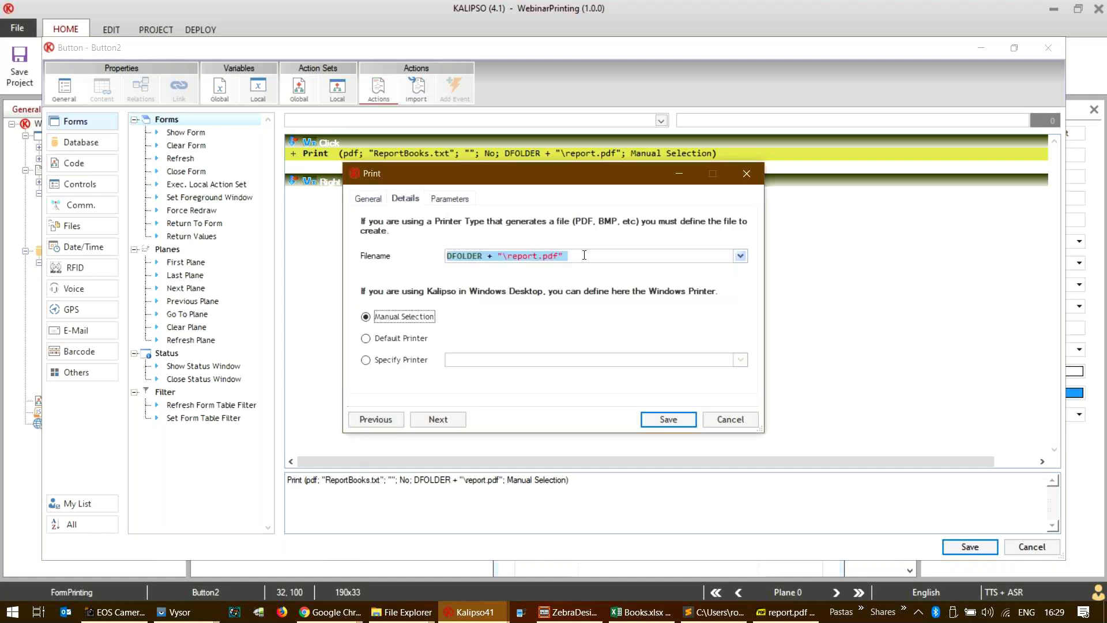
key("Delete")
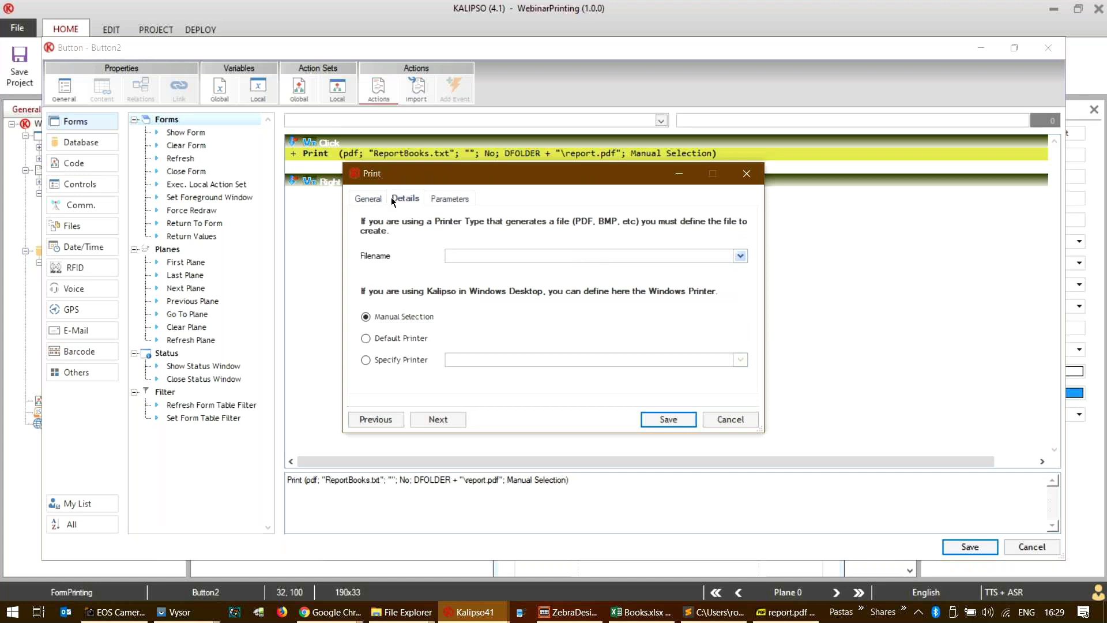
- Set the Print action's printer to ZebraZQ320 and save the action and button settings
left_click(368, 198)
left_click(498, 228)
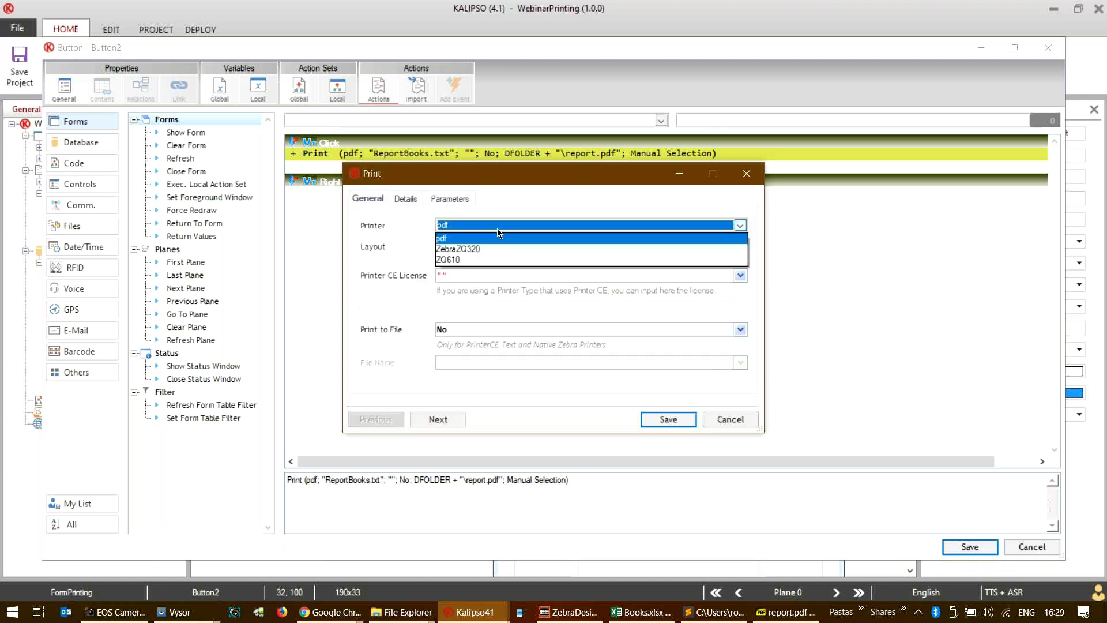
left_click(496, 250)
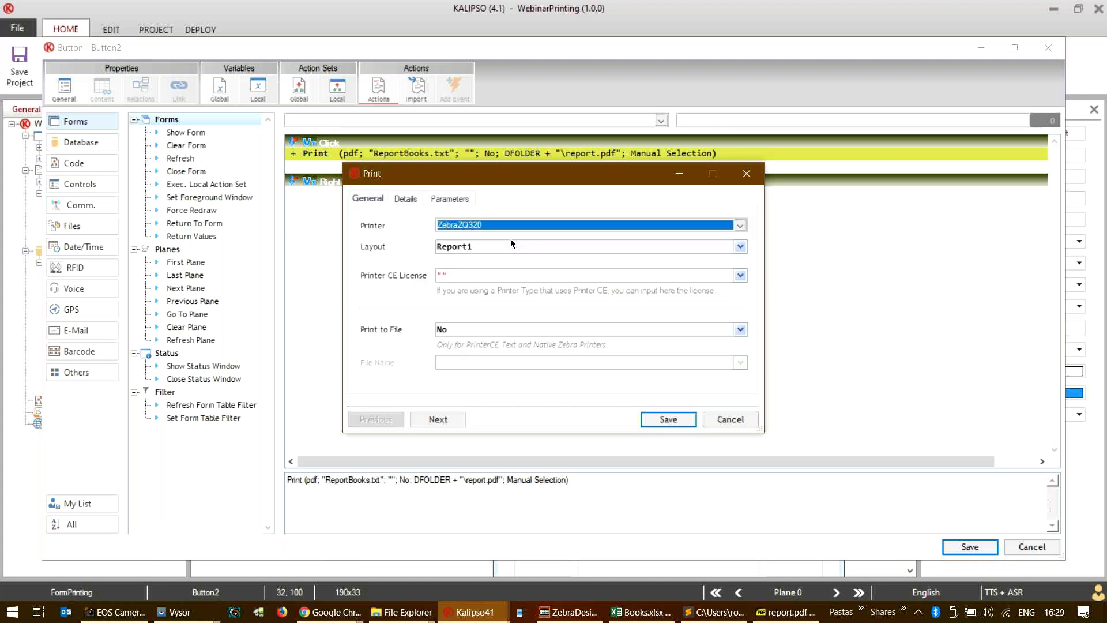
left_click(665, 419)
left_click(970, 546)
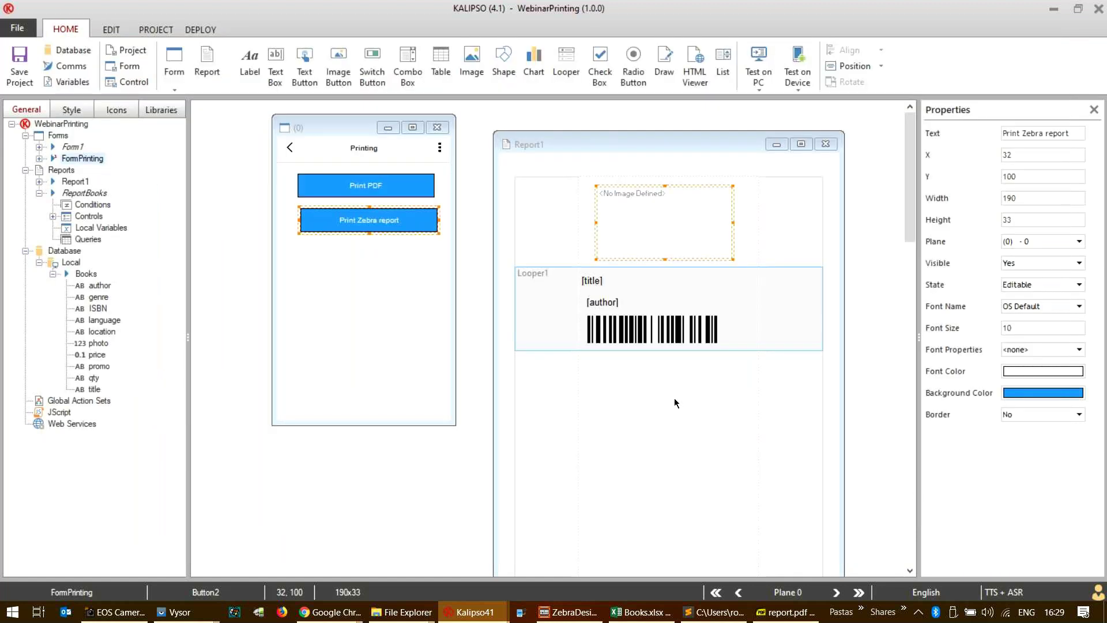
- Run the project as a test on the PC and print the Zebra report beside the EOS camera view
left_click(752, 58)
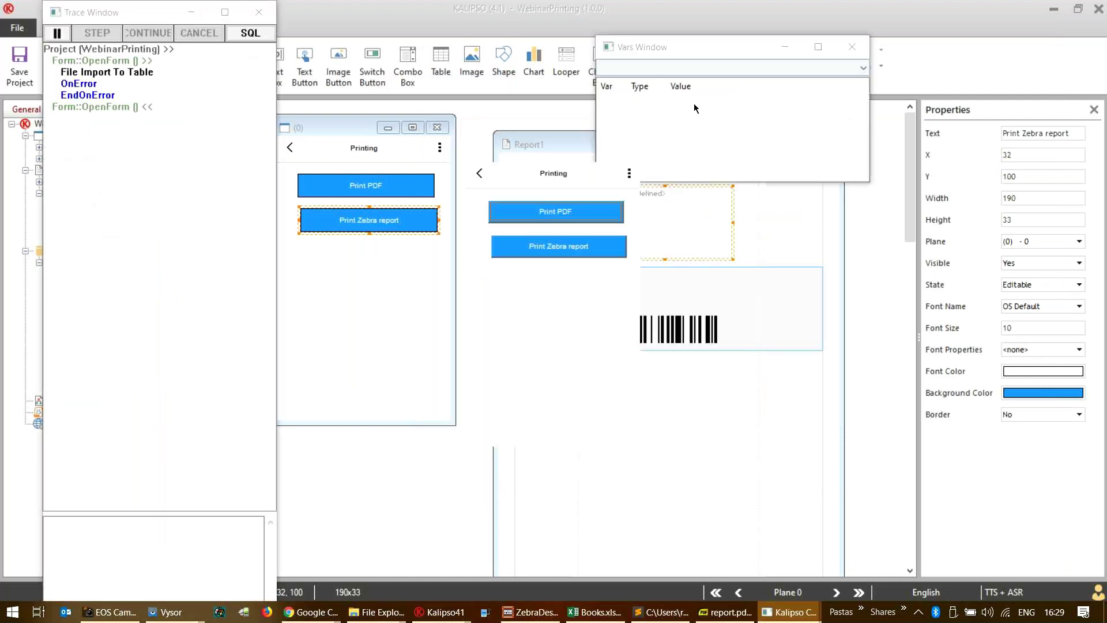
left_click(1092, 7)
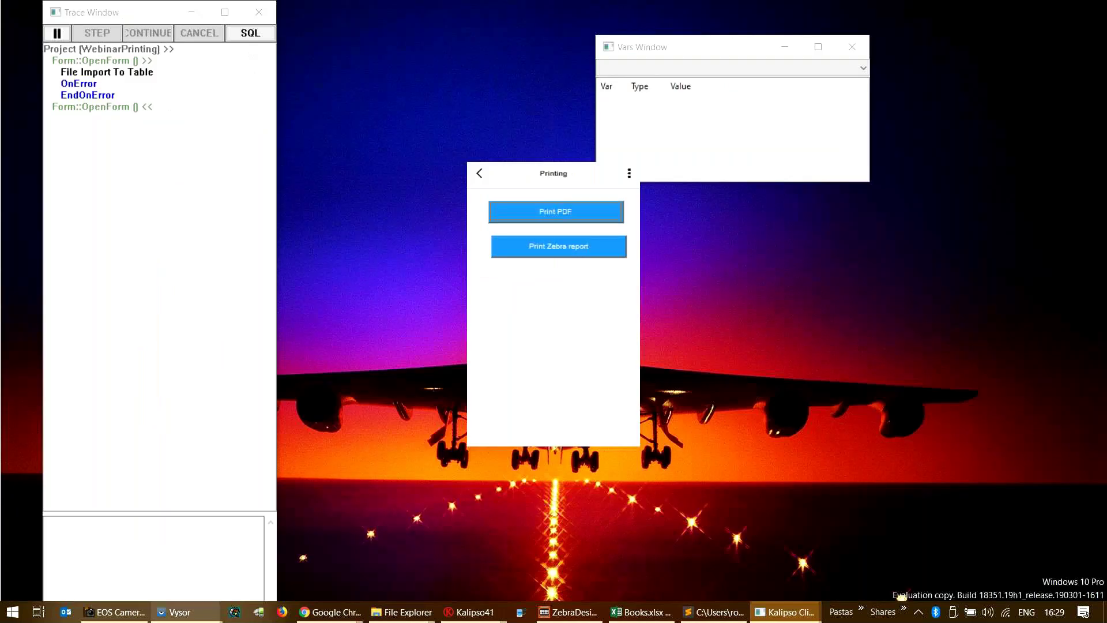
key("alt+Tab")
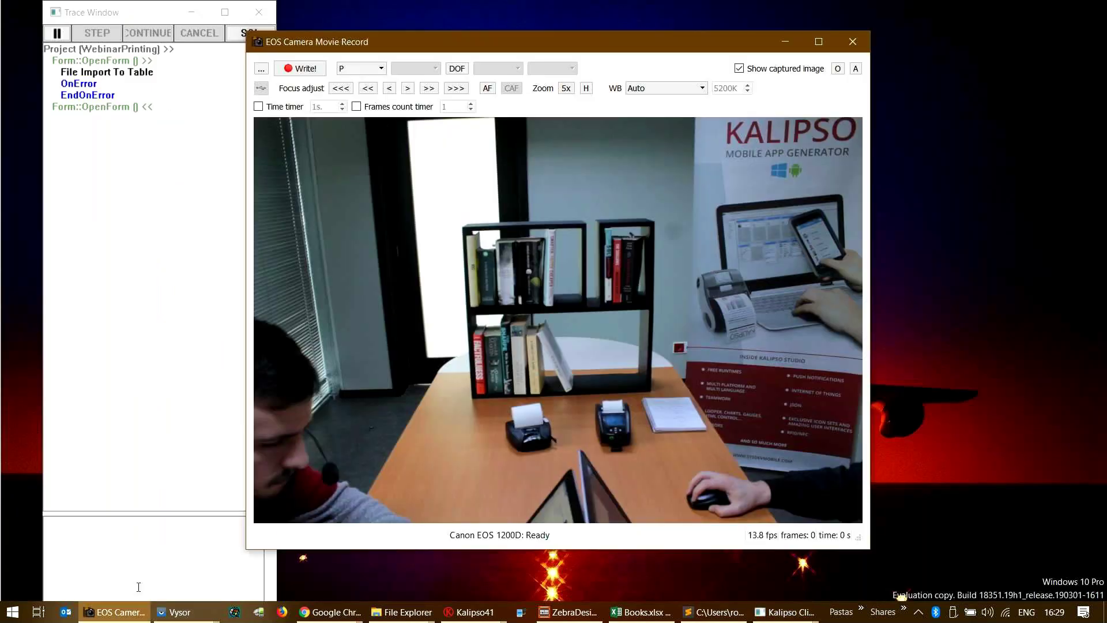
left_click_drag(629, 48, 896, 37)
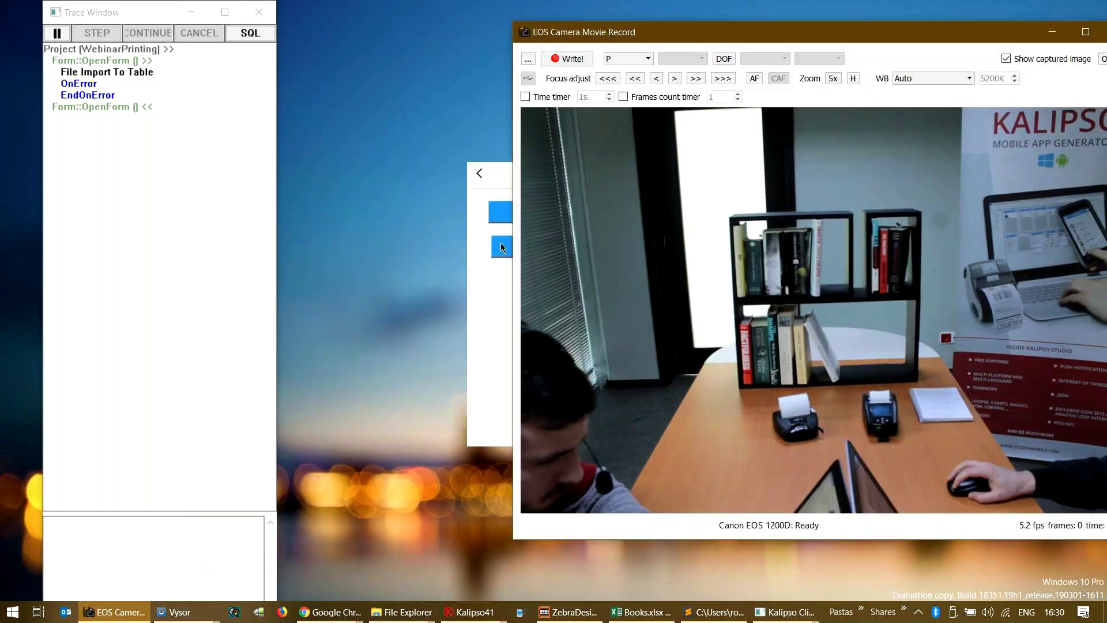
left_click(499, 183)
left_click(549, 242)
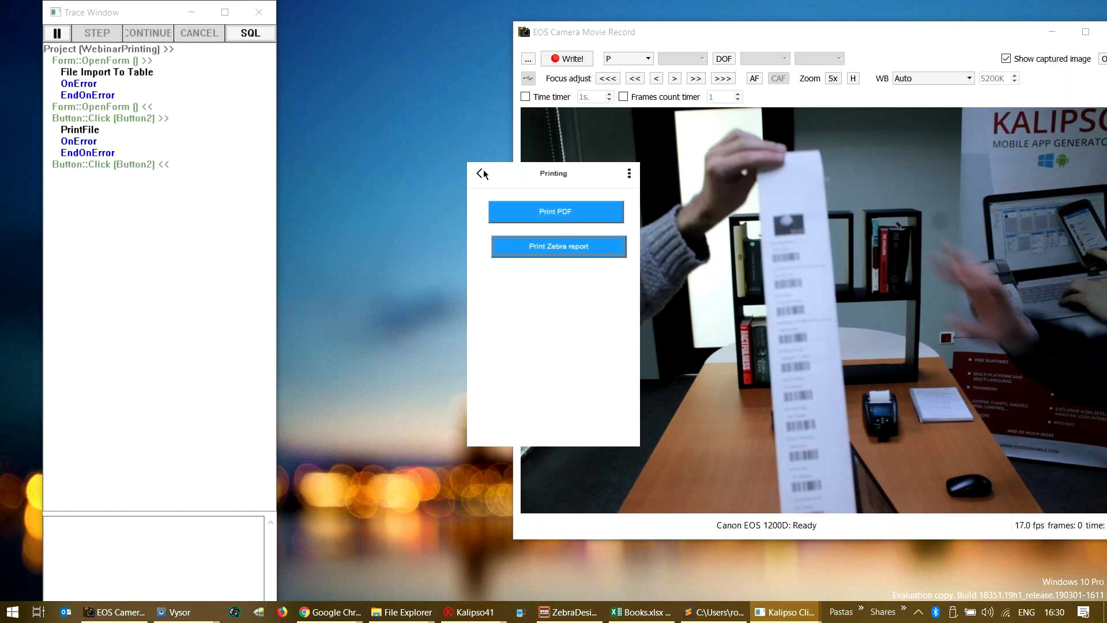
- Autofocus the camera on the printed report and end the PC test
left_click(754, 79)
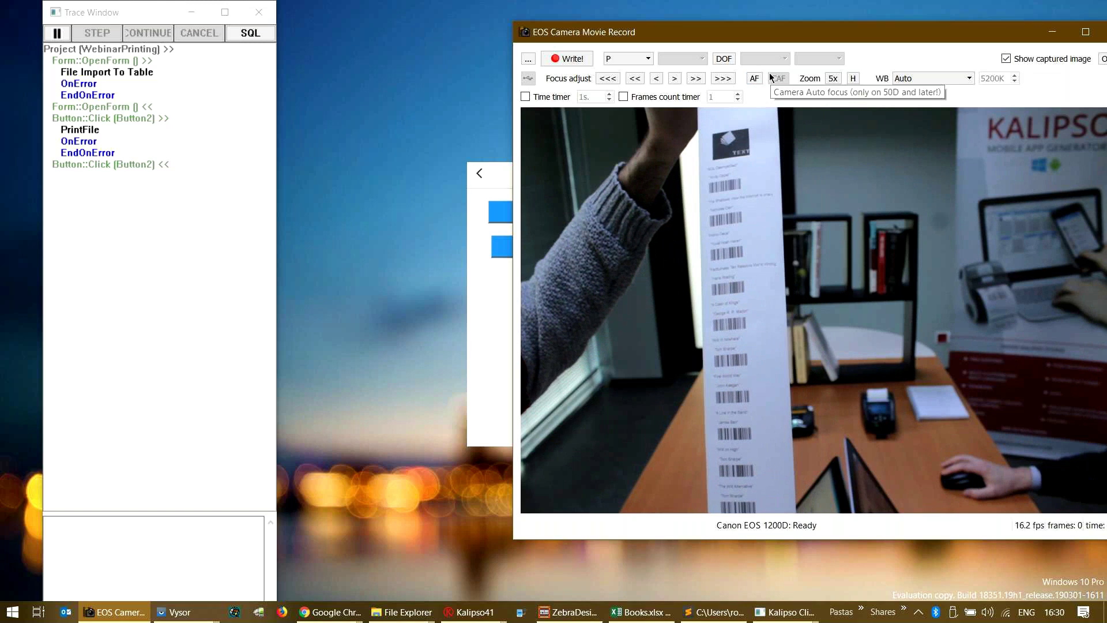
left_click(1053, 33)
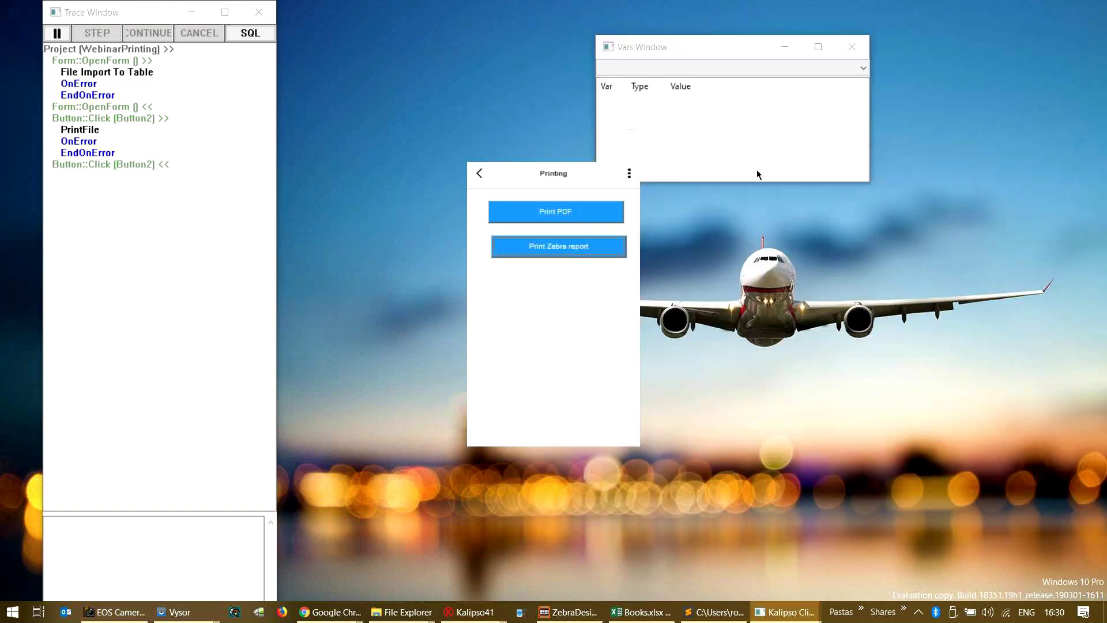
left_click(482, 171)
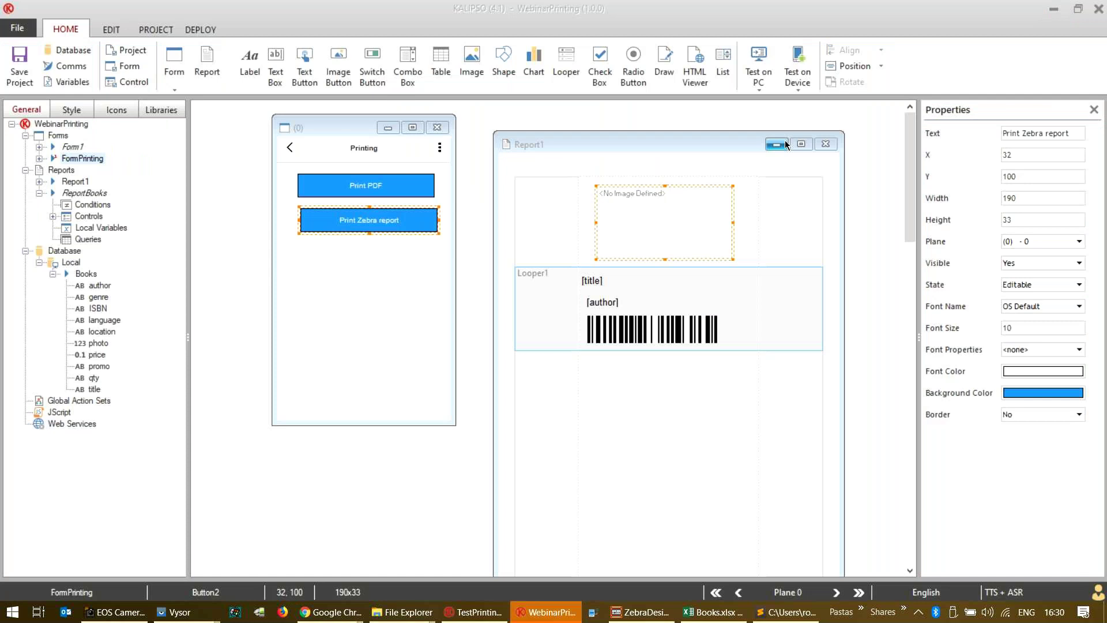
- Close the Report1 and Form1 windows and open the ReportBooks report for editing
left_click(778, 144)
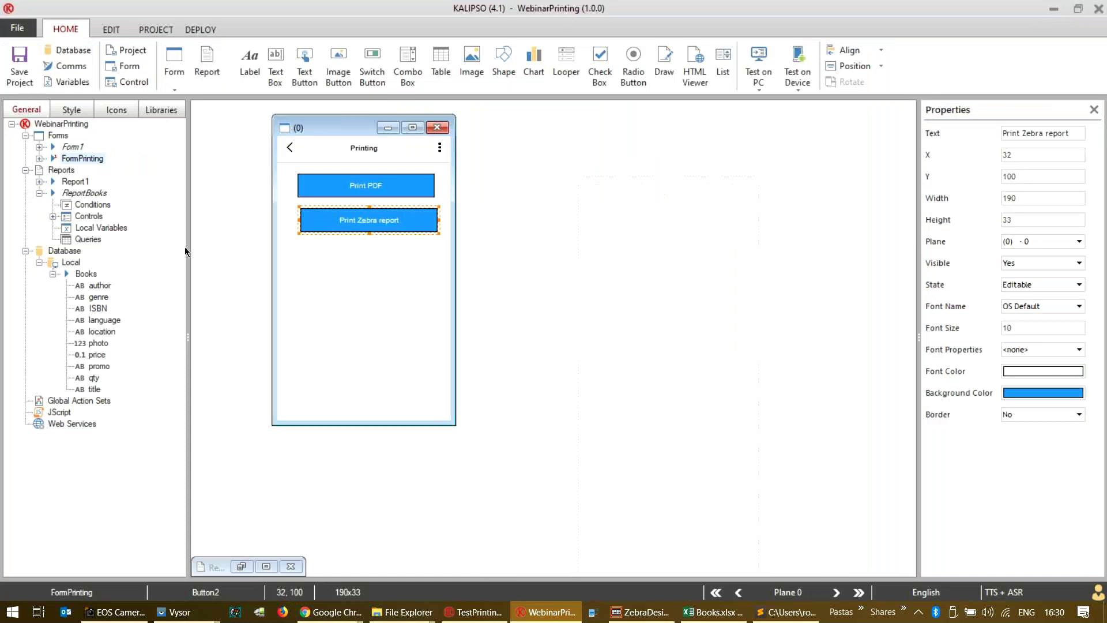
left_click(241, 565)
left_click(76, 158)
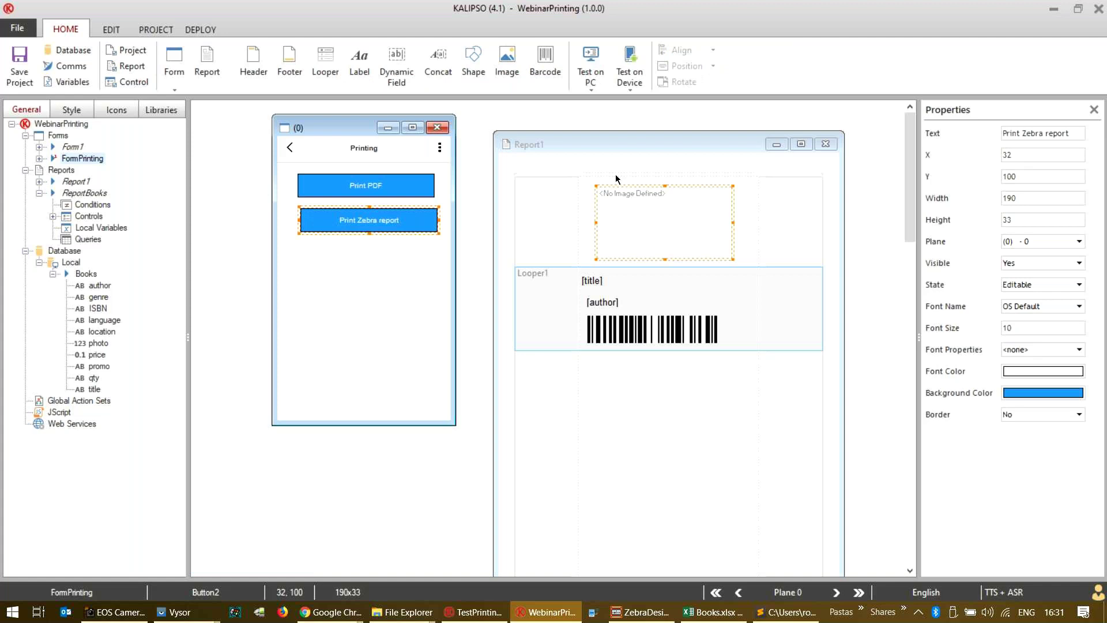
left_click(72, 146)
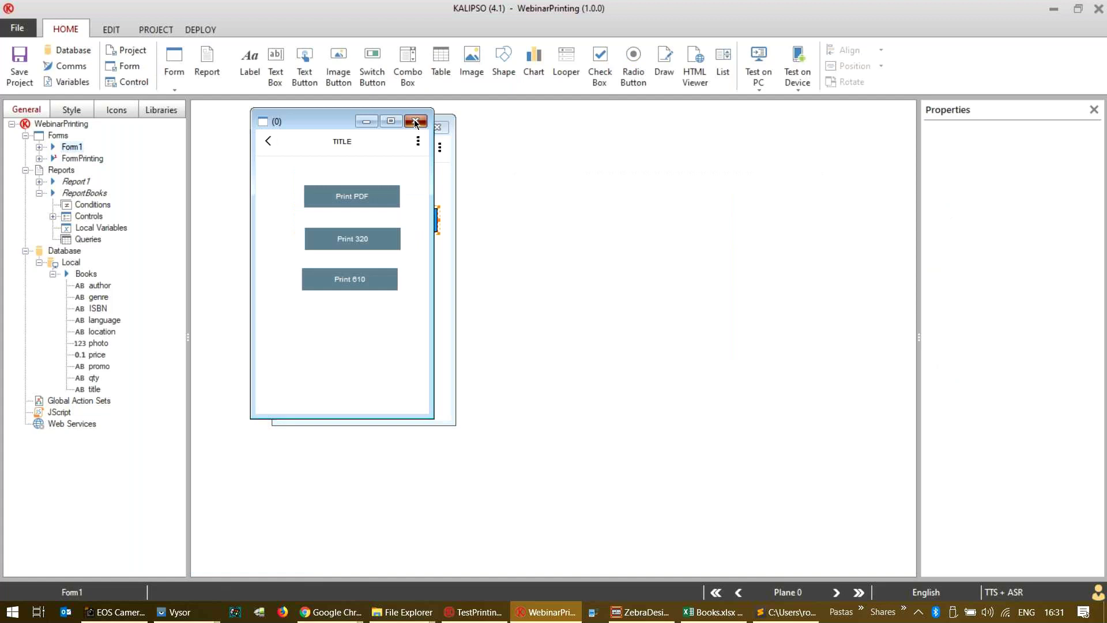
left_click(415, 120)
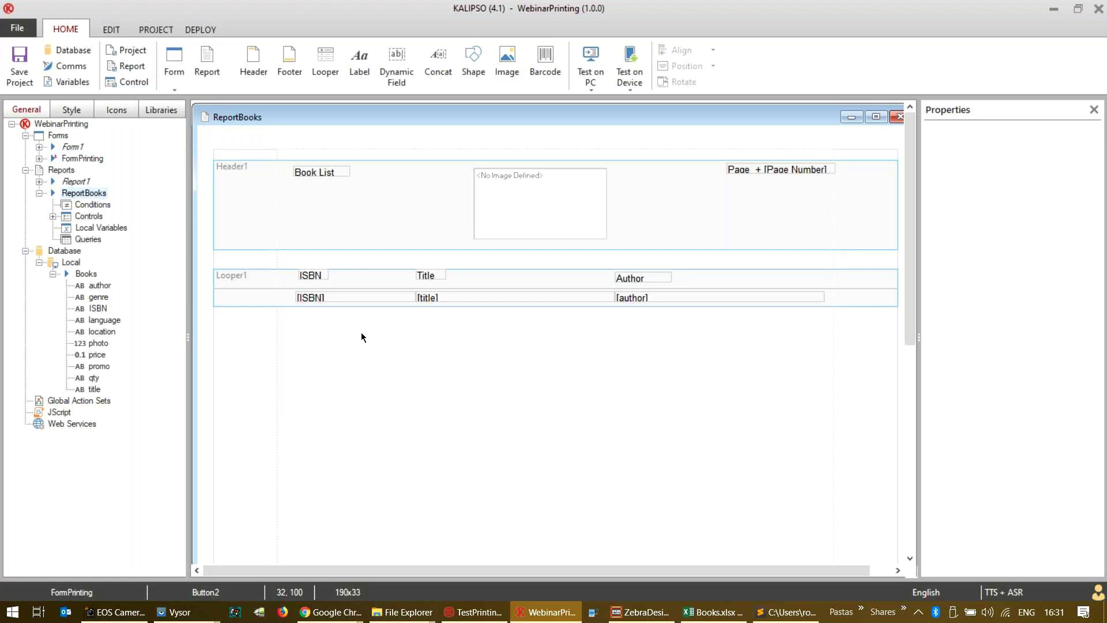
- Extend Looper1 downward in ReportBooks and place a new image control below the author field
left_click(271, 305)
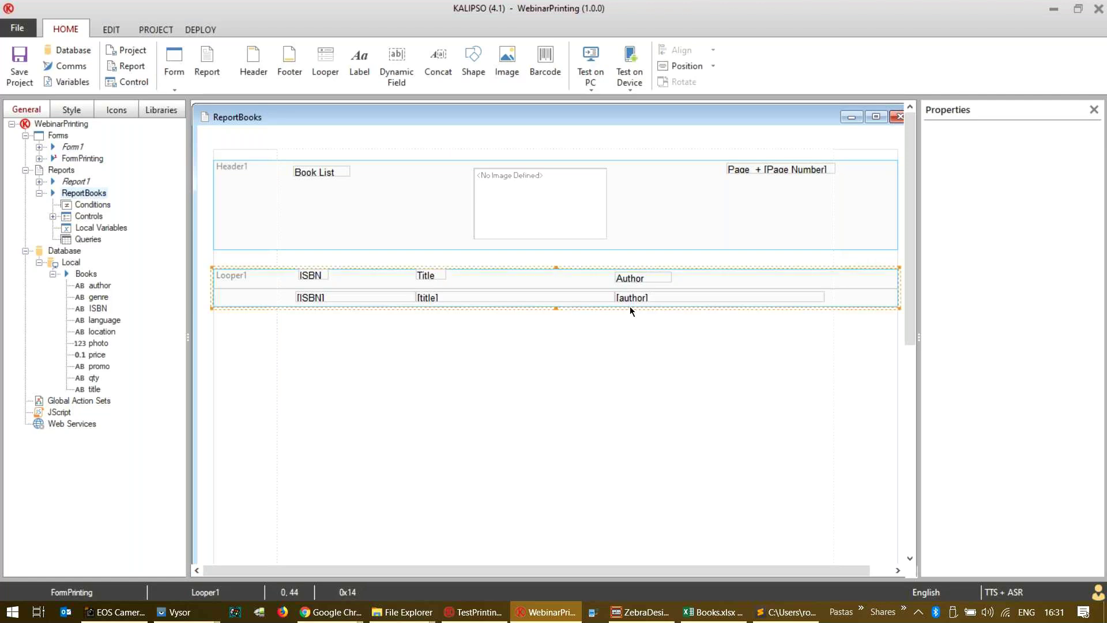
left_click_drag(557, 308, 567, 396)
left_click(505, 58)
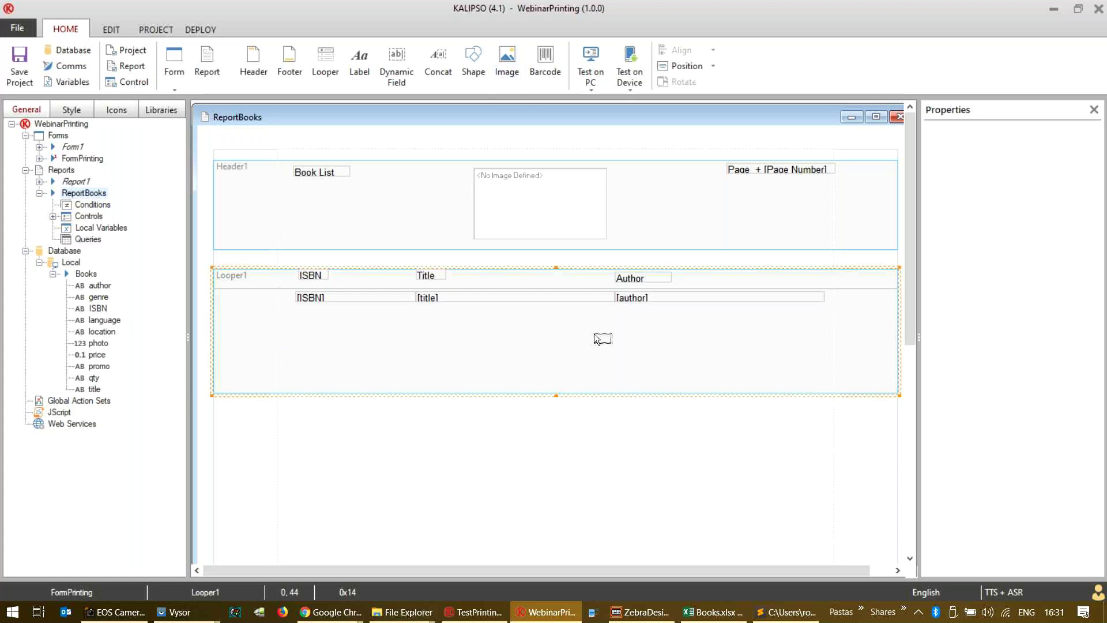
left_click(624, 326)
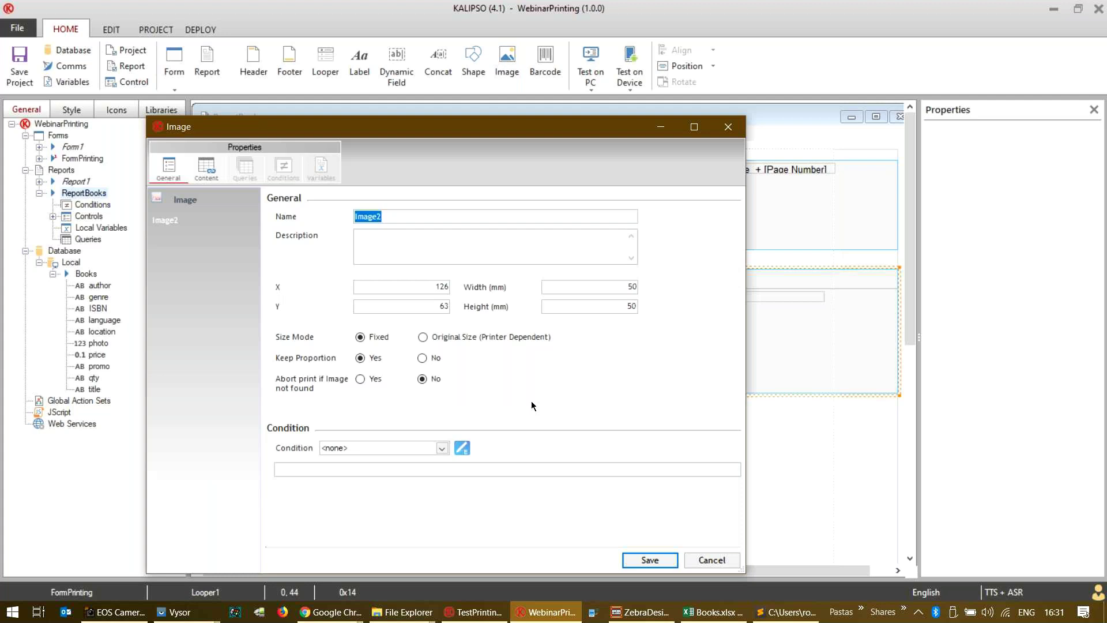
- Set the new image's content to the expression PFOLDER+"\"+ RVAR(rvImage) and save it
left_click(217, 175)
left_click(346, 219)
left_click(669, 253)
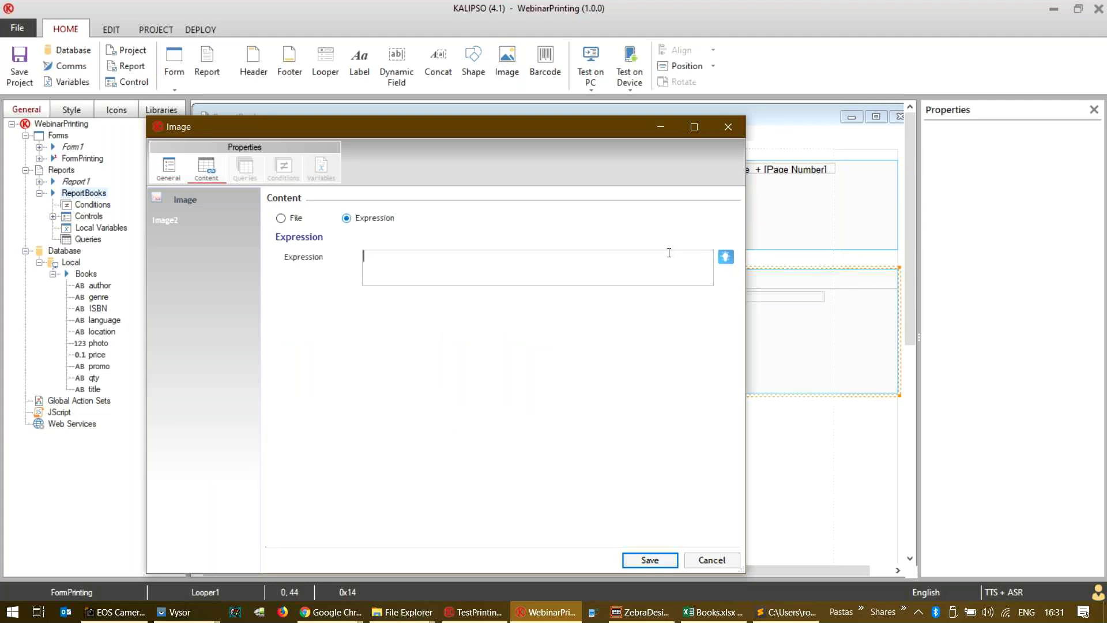
left_click(726, 257)
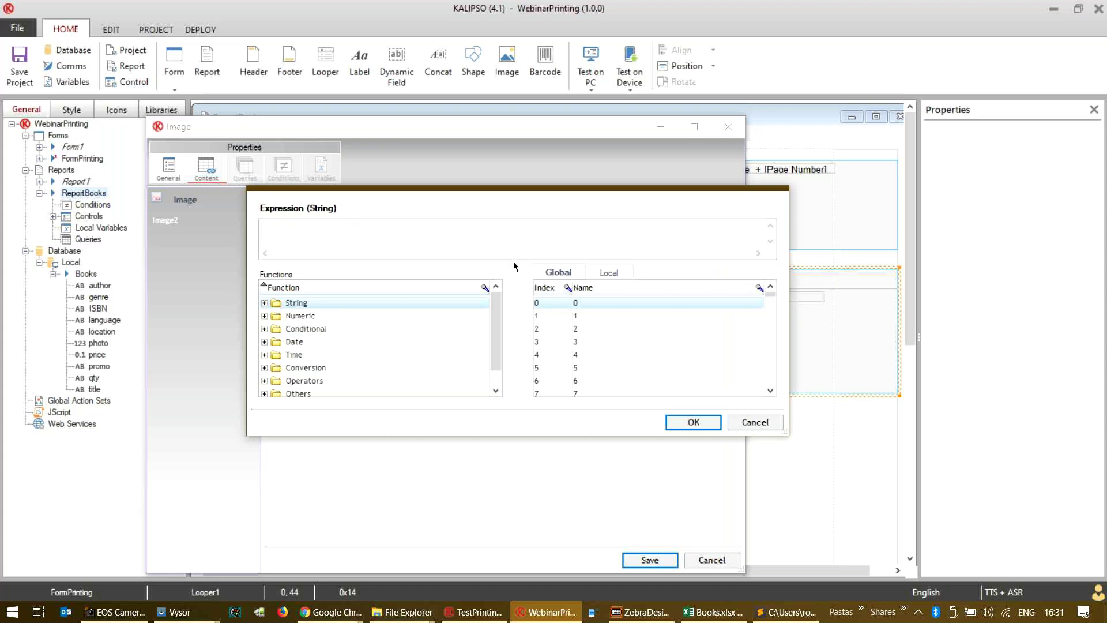
left_click(606, 272)
type("pFOLDER+\"\\\"+")
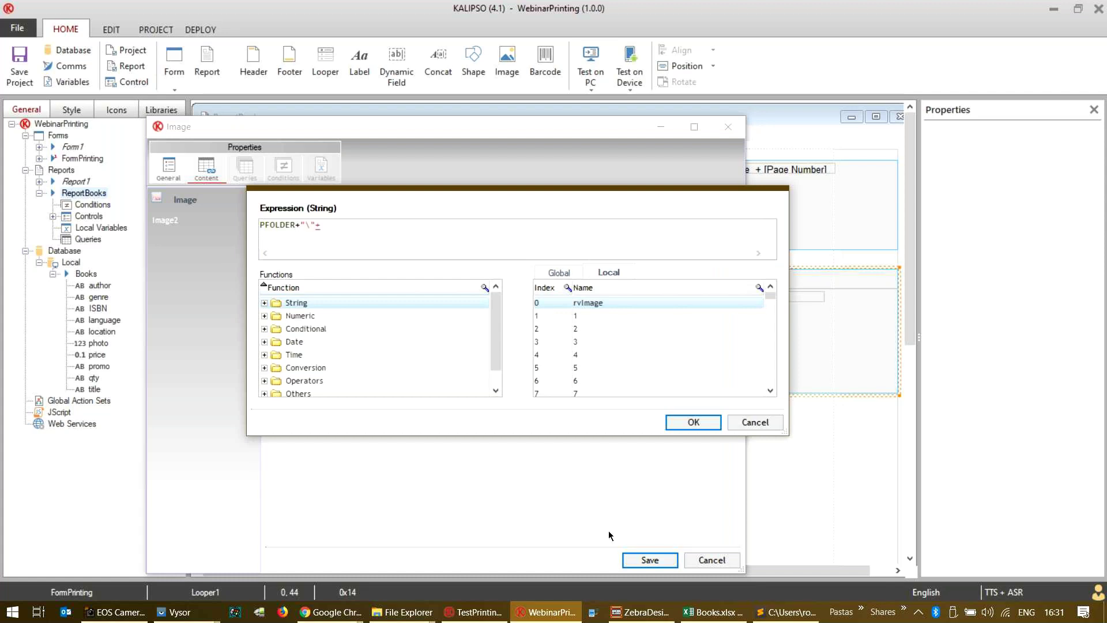
double_click(600, 303)
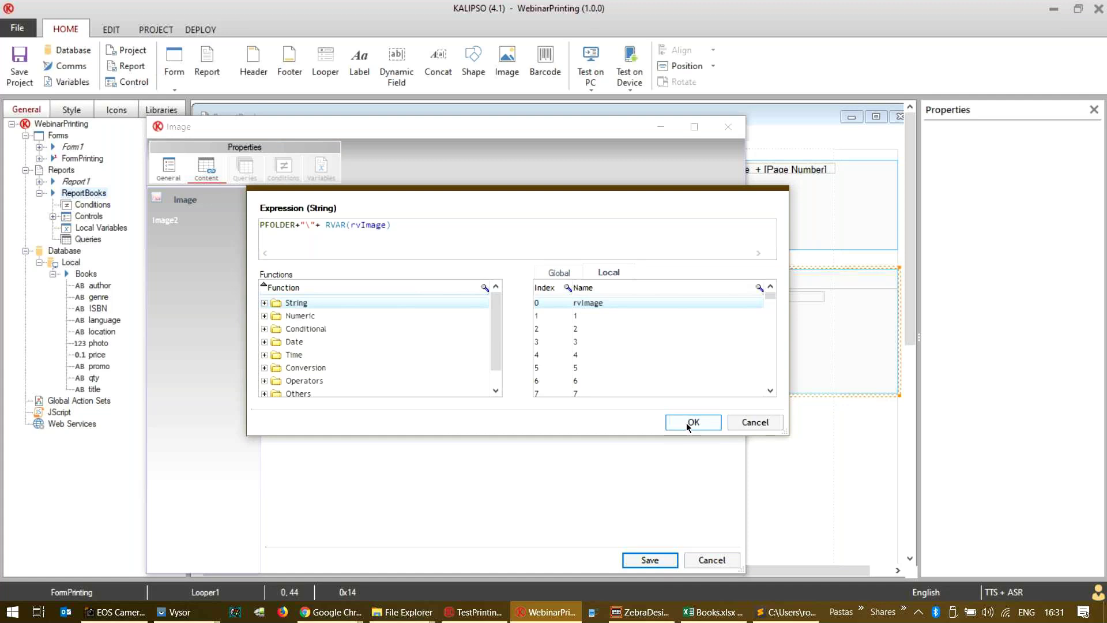
left_click(688, 423)
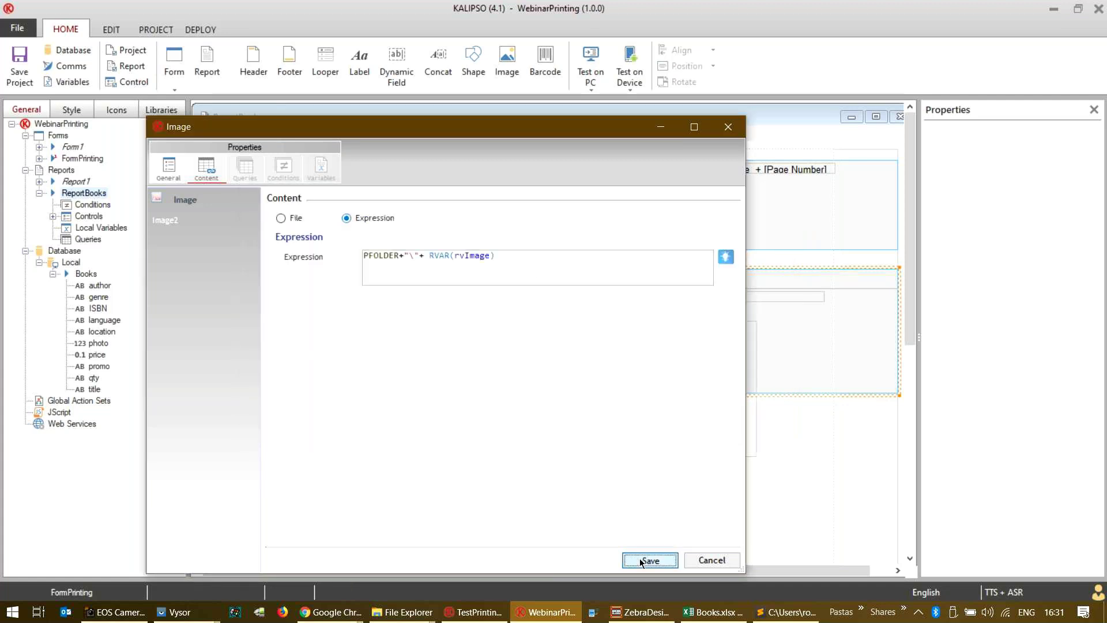
left_click(649, 561)
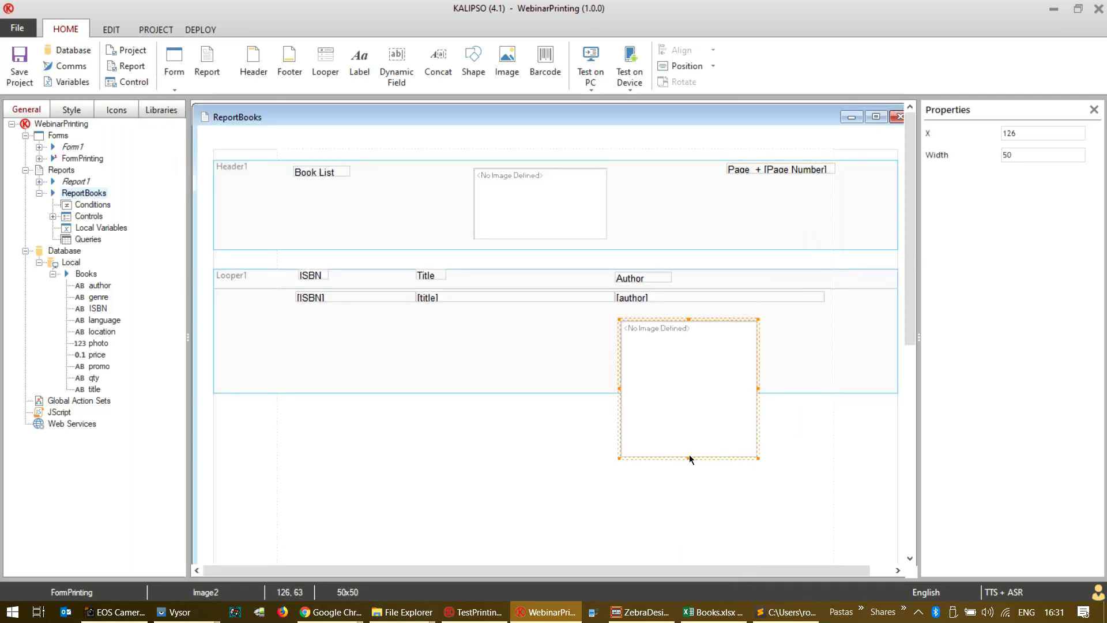
- Fit the image inside Looper1 beneath the Author heading and move the author field below the ISBN field
left_click_drag(688, 458, 689, 396)
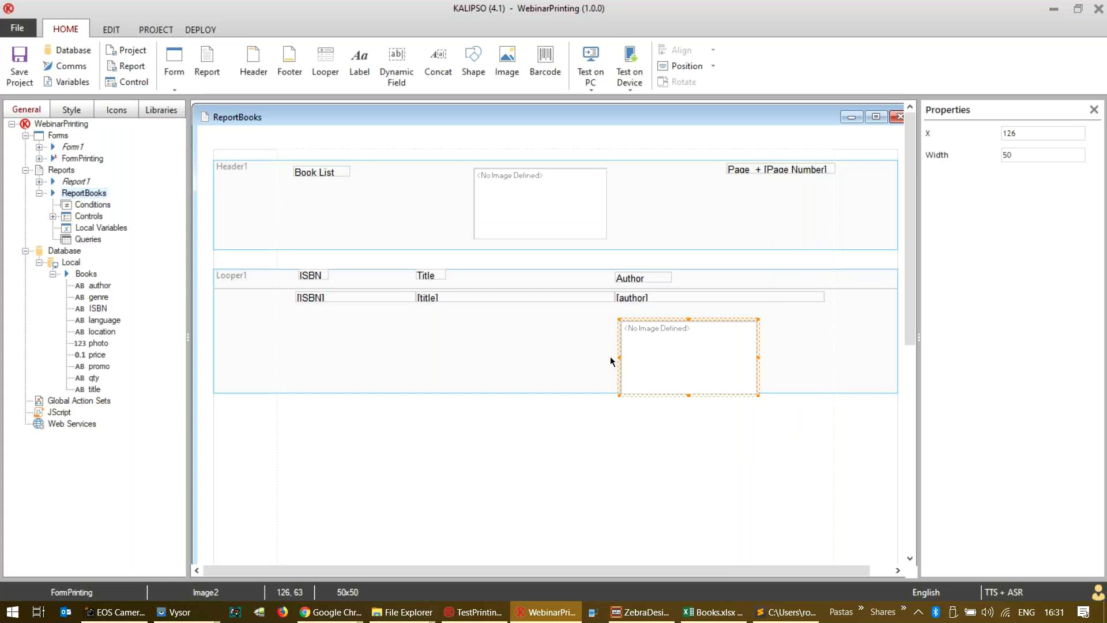
left_click(611, 360)
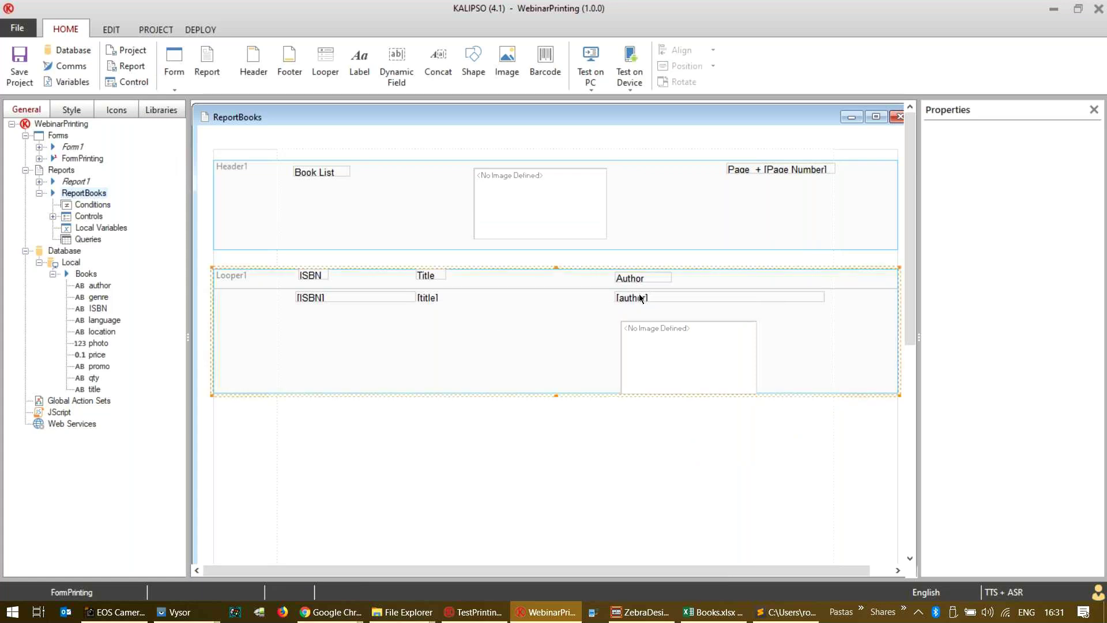
left_click_drag(641, 298, 341, 325)
left_click(684, 345)
left_click(681, 340)
left_click(460, 326, "ctrl")
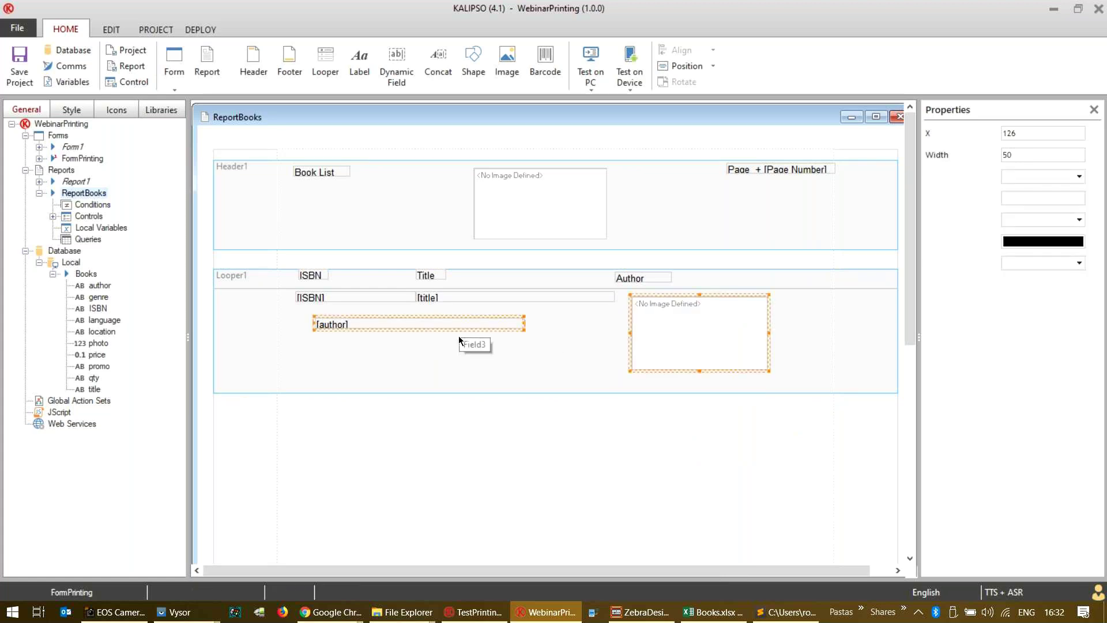
left_click_drag(461, 324, 453, 359)
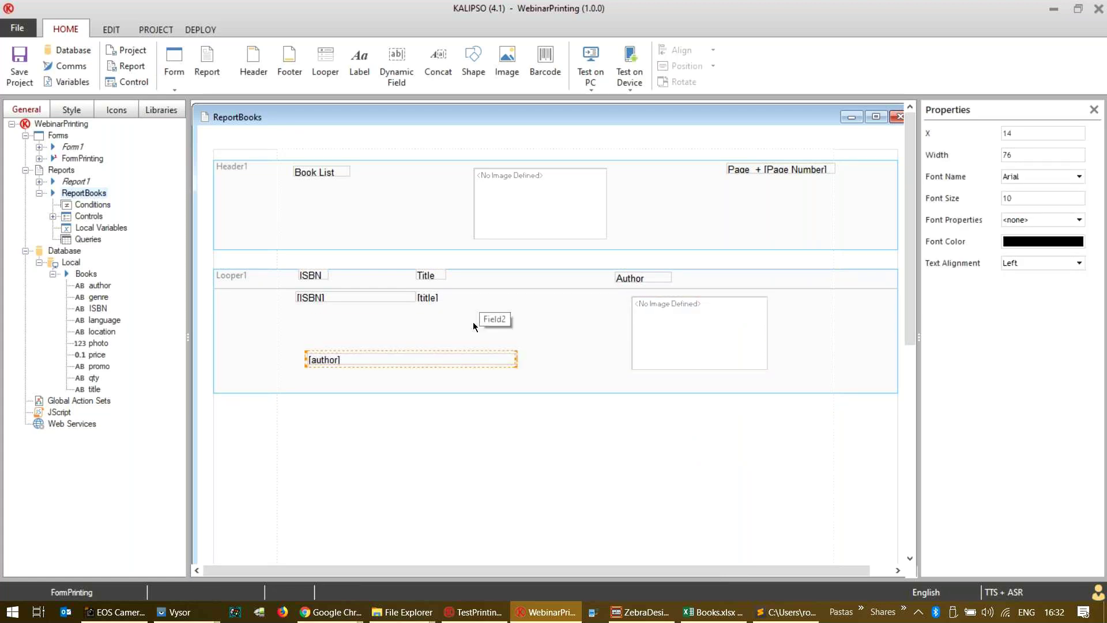
- Place the title field beneath the ISBN field at a width of about 115 and set its Multiline option to Automatic Height
left_click_drag(479, 300, 376, 324)
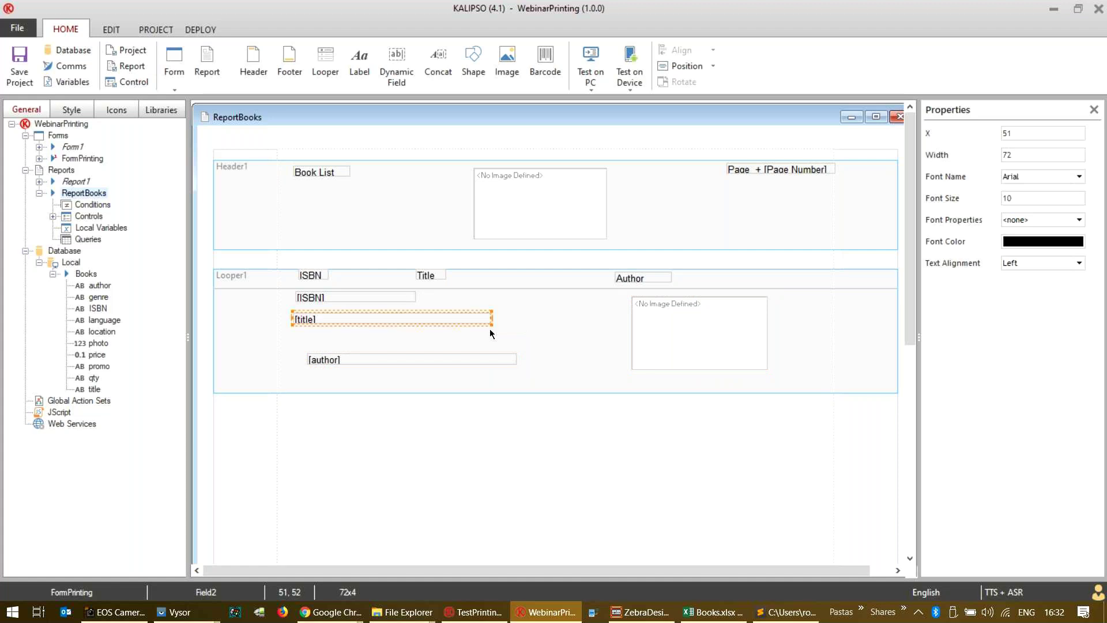
left_click_drag(492, 321, 611, 321)
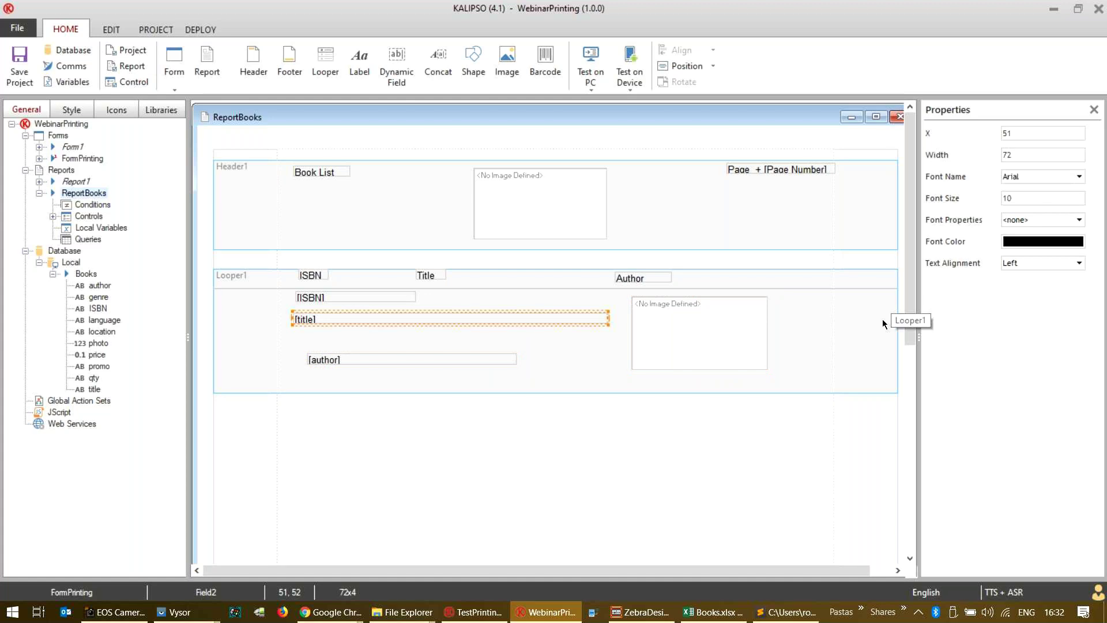
double_click(581, 317)
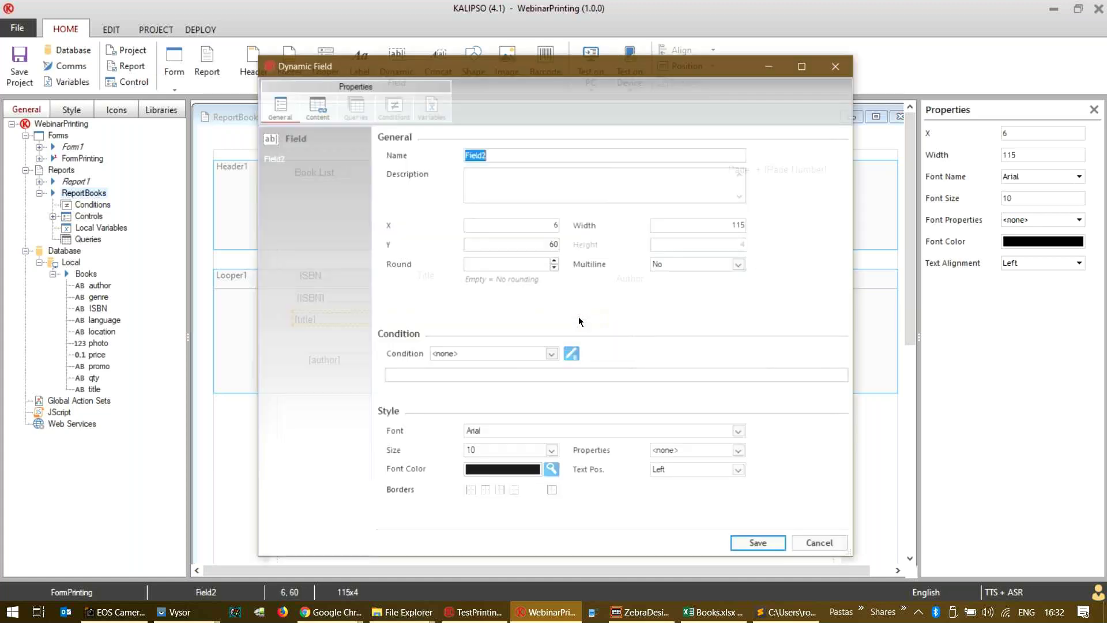
left_click(740, 264)
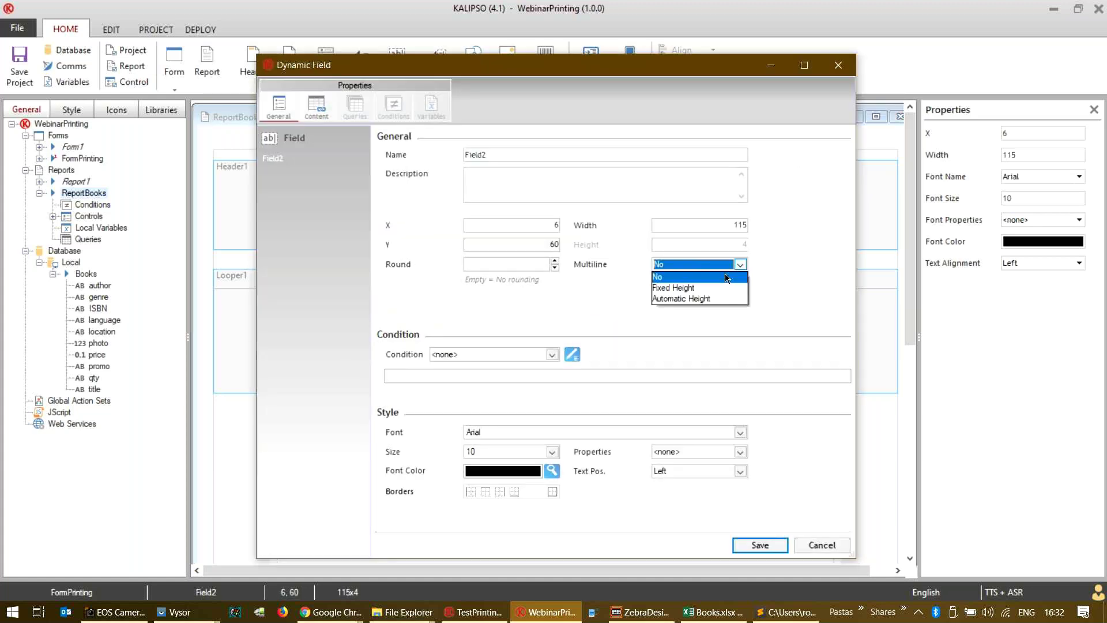
left_click(720, 300)
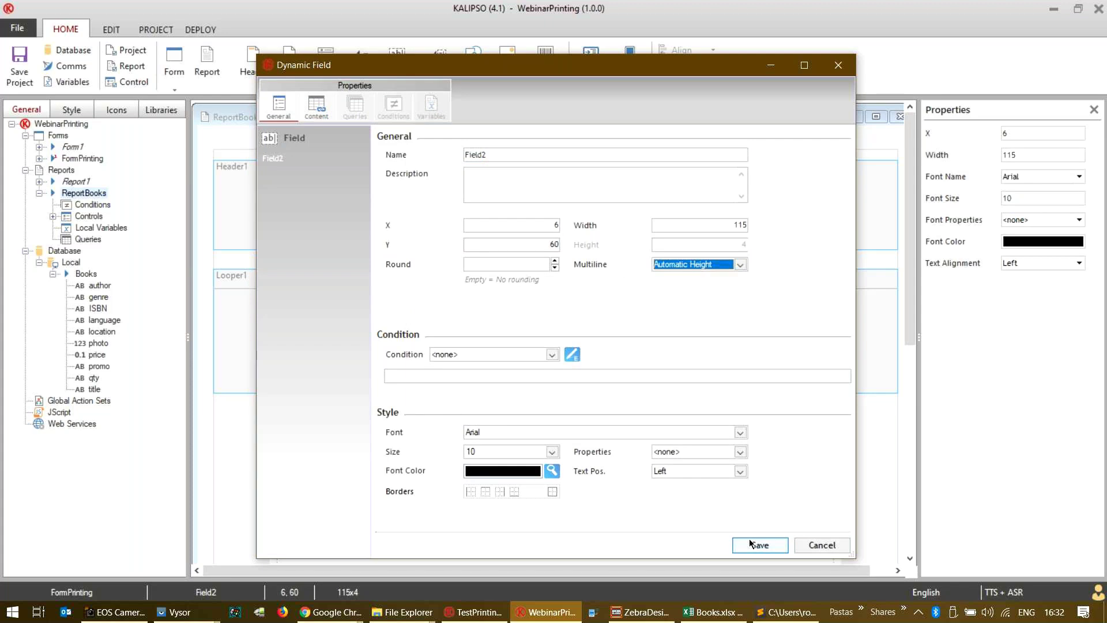
left_click(750, 544)
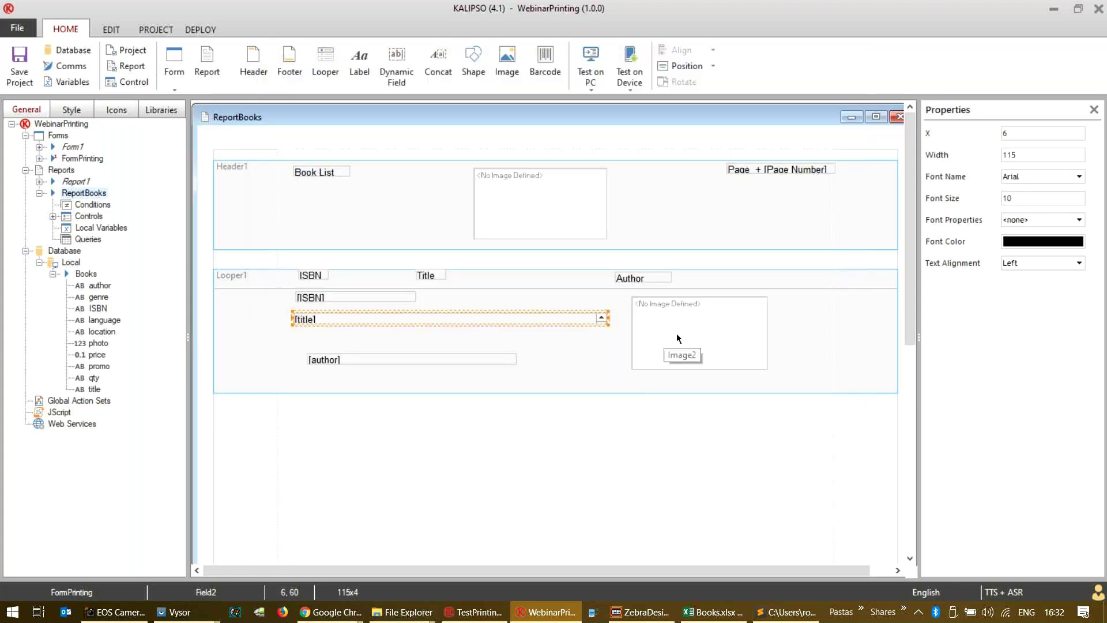
- Open the column mapping of the File Import To Table action in FormPrinting for editing
left_click(39, 193)
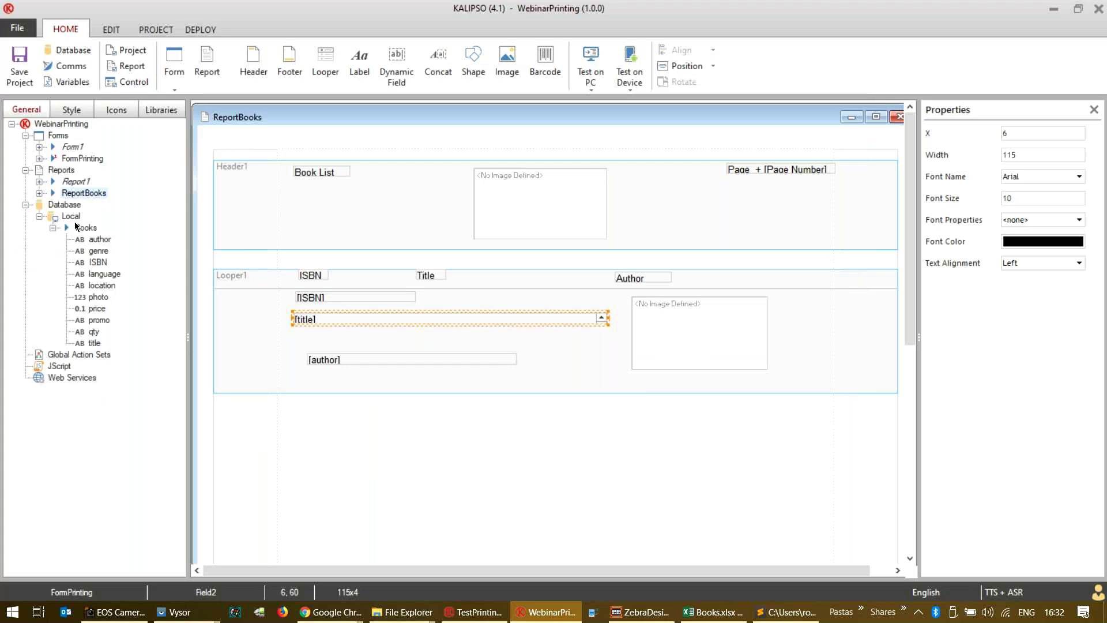
double_click(82, 161)
double_click(83, 162)
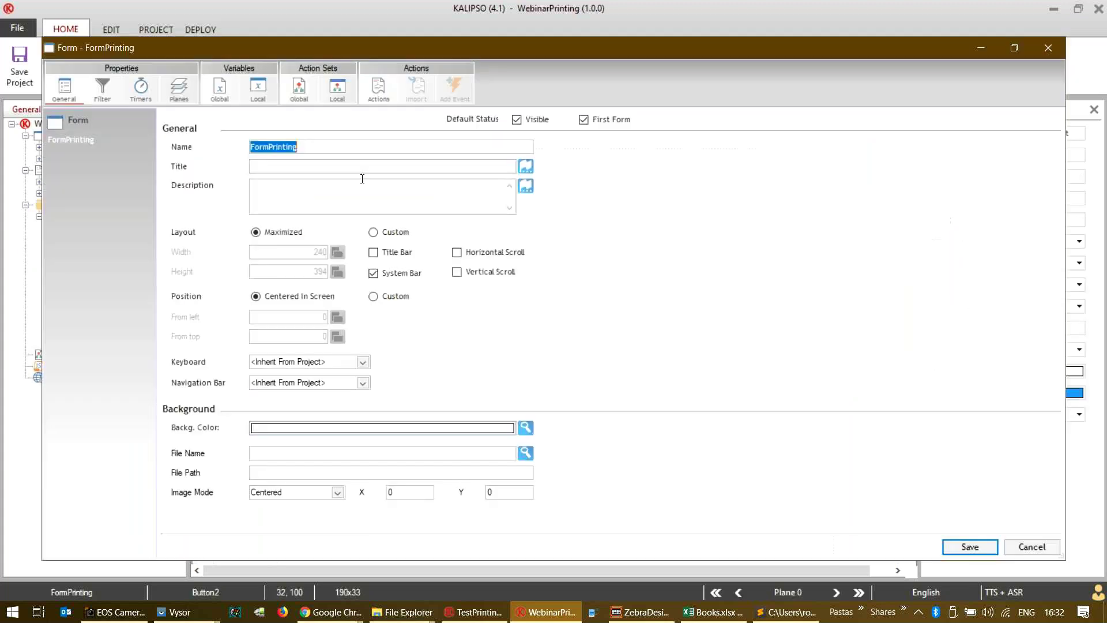
left_click(378, 91)
double_click(451, 151)
left_click(440, 173)
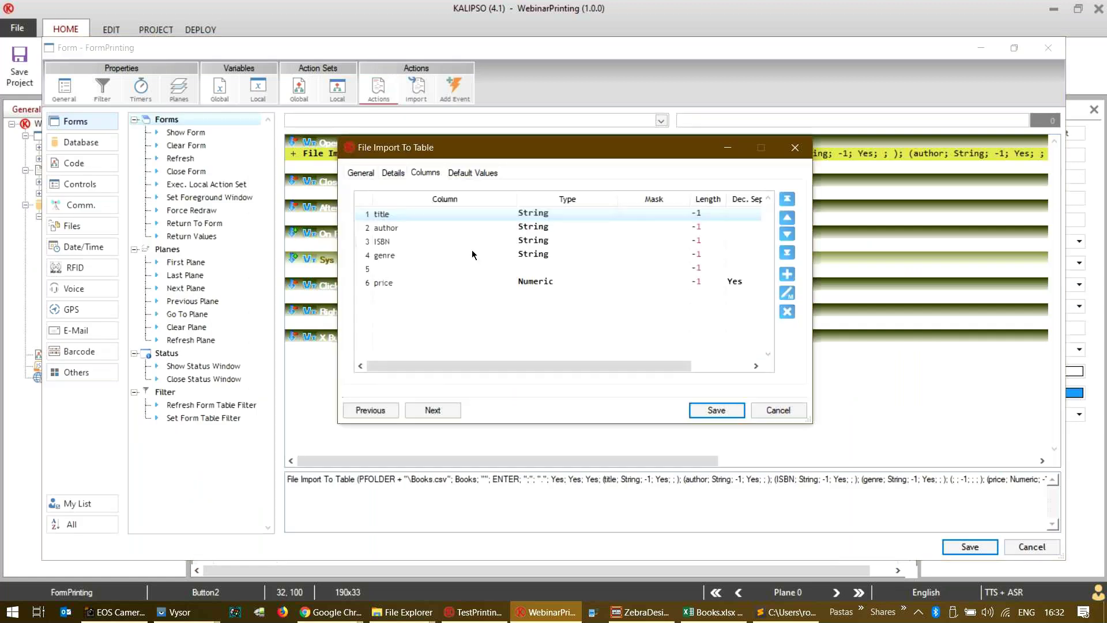
- Following the column order in the Books.xlsx workbook in Excel, add an unassigned seventh import column and photo as the eighth, and save
left_click(715, 611)
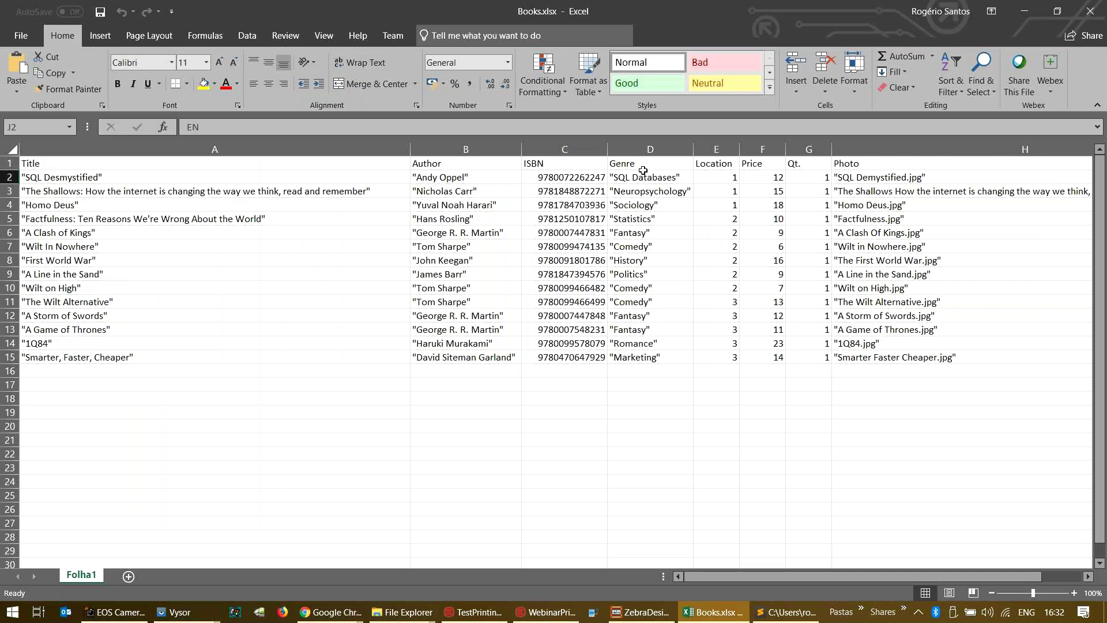
key("alt+Tab")
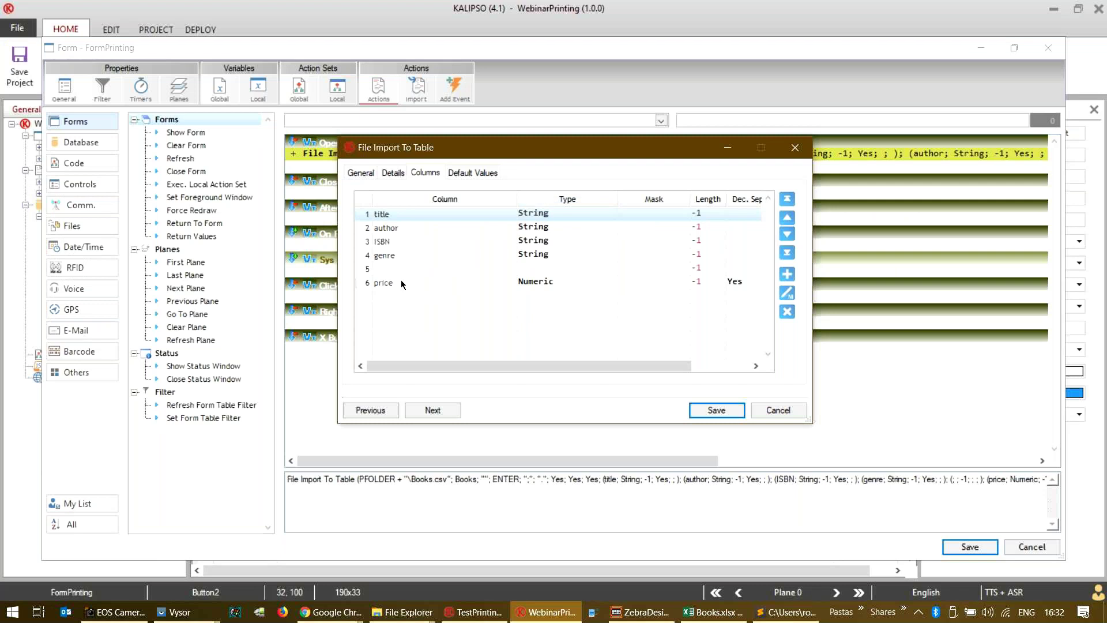
key("alt+Tab")
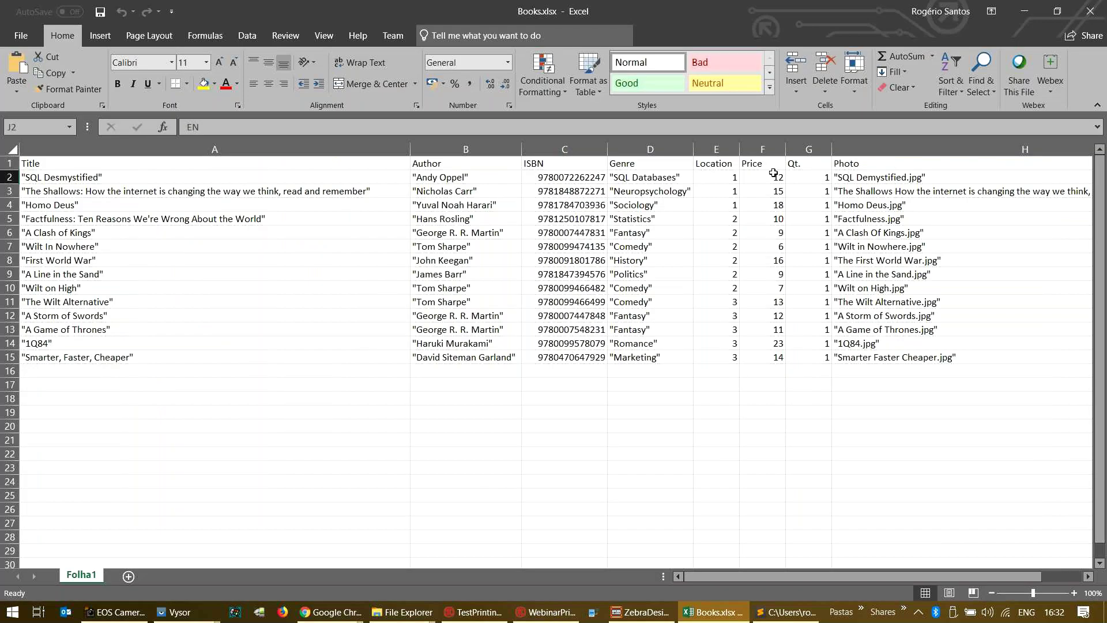
key("alt+Tab")
left_click(787, 273)
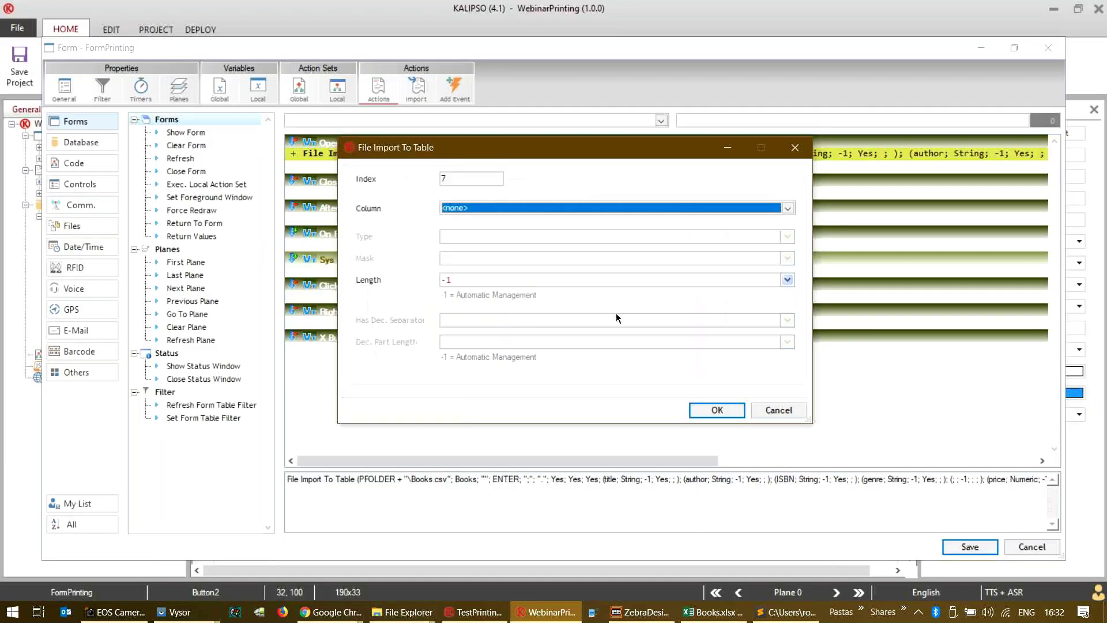
key("Return")
left_click(788, 279)
left_click(502, 208)
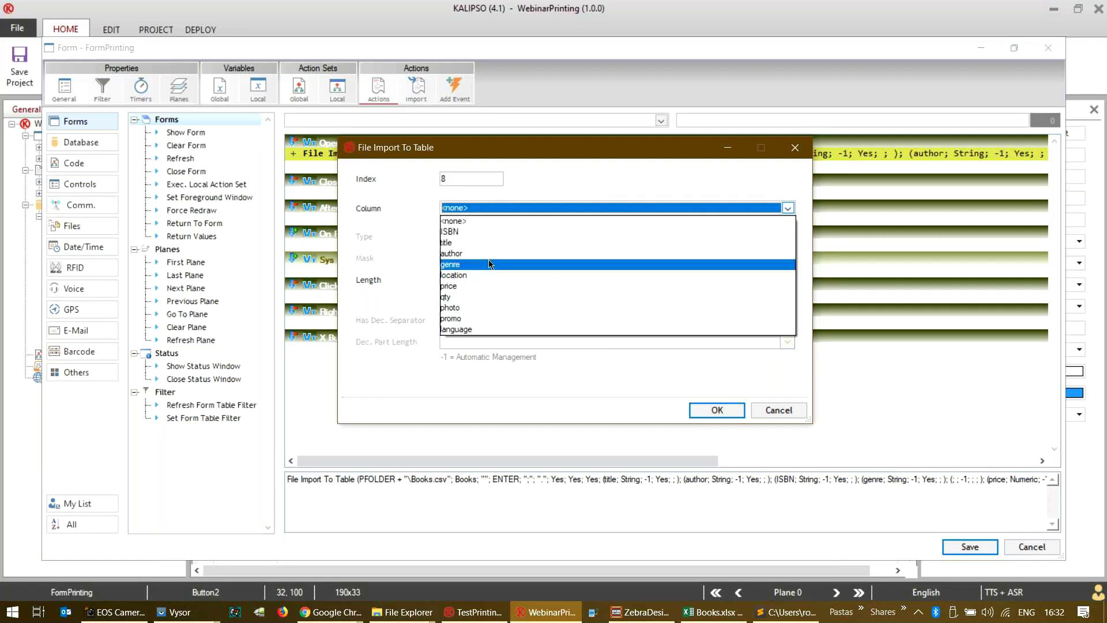
left_click(494, 308)
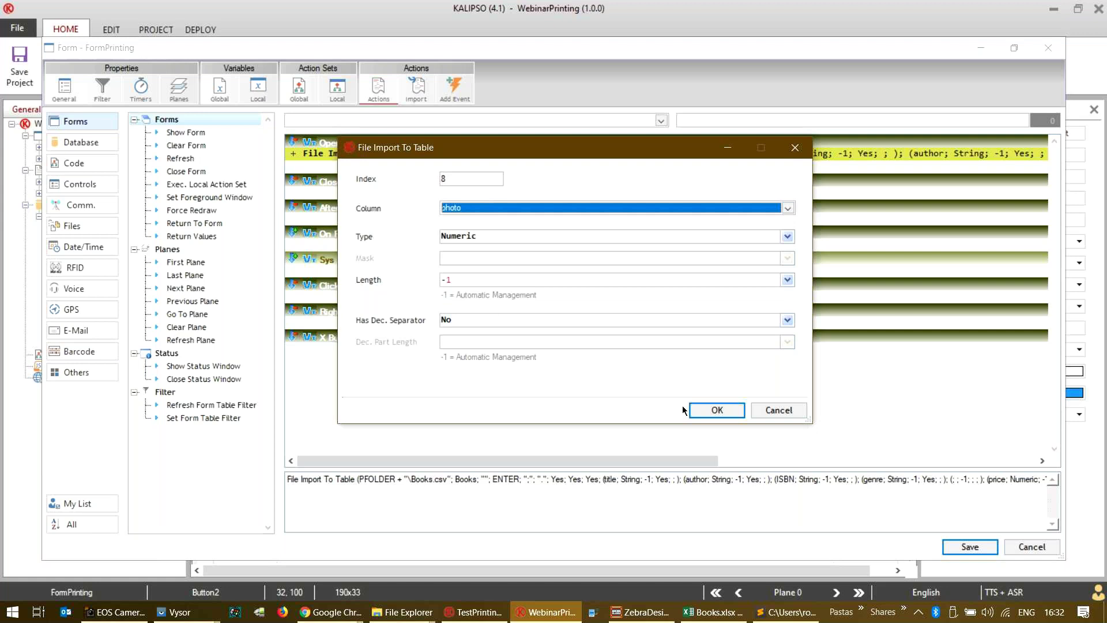
left_click(707, 410)
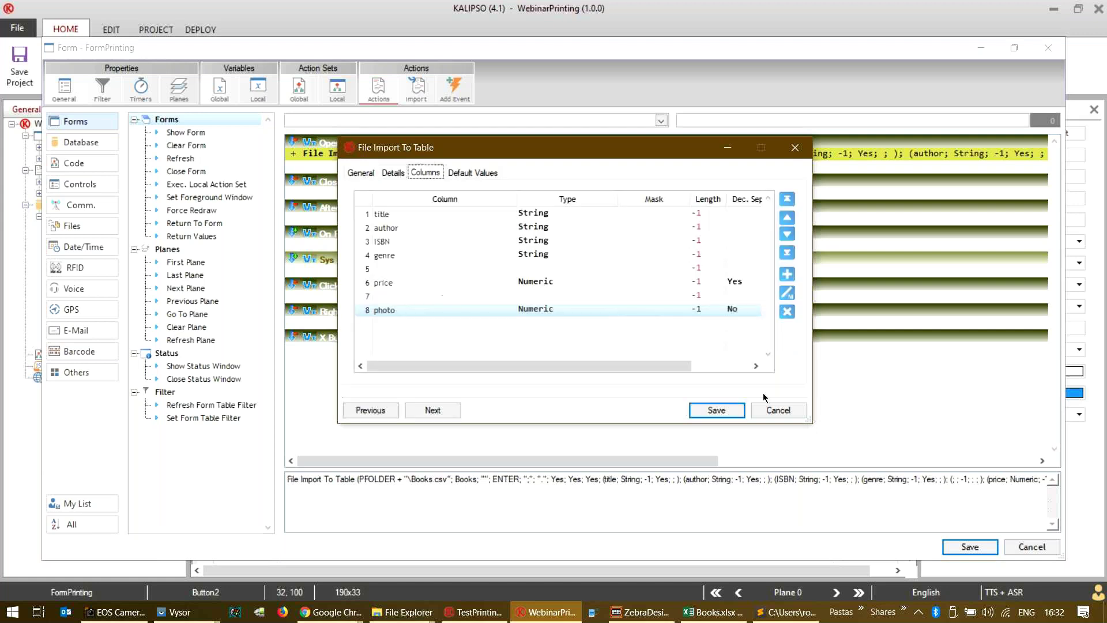
left_click(715, 410)
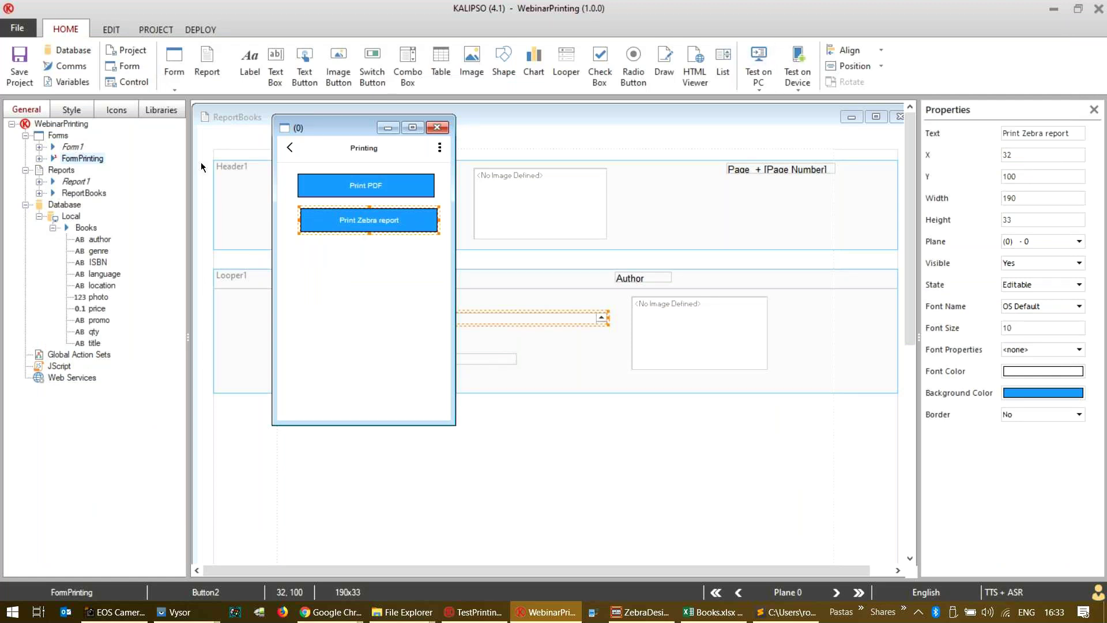
- Open the target list of the ListBooks query in the ReportBooks report properties
left_click(604, 348)
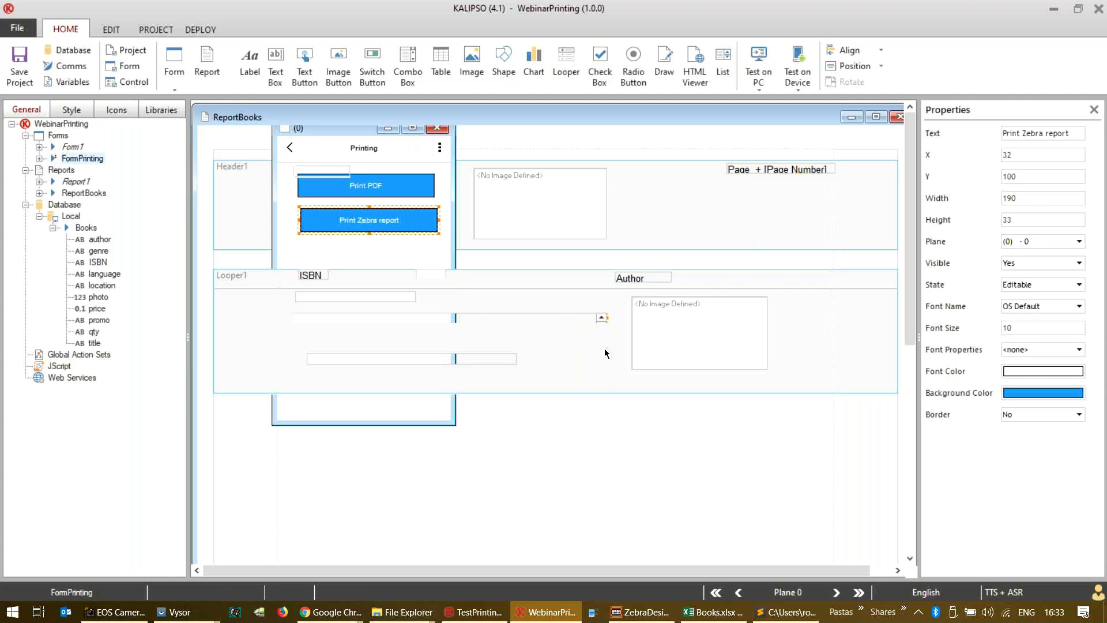
double_click(248, 448)
left_click(254, 89)
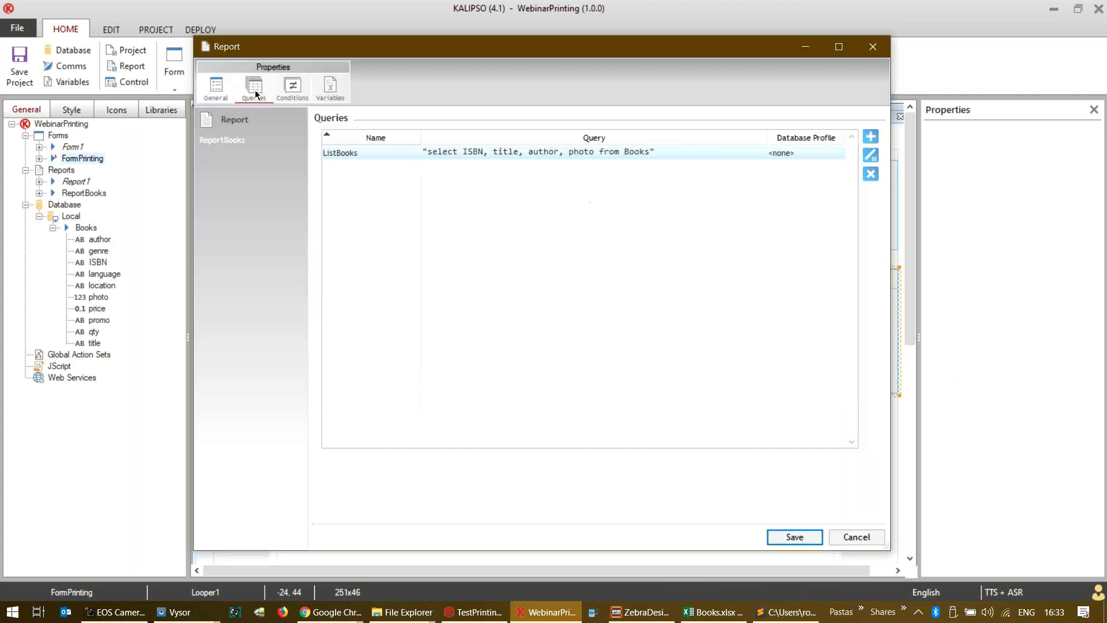
double_click(402, 158)
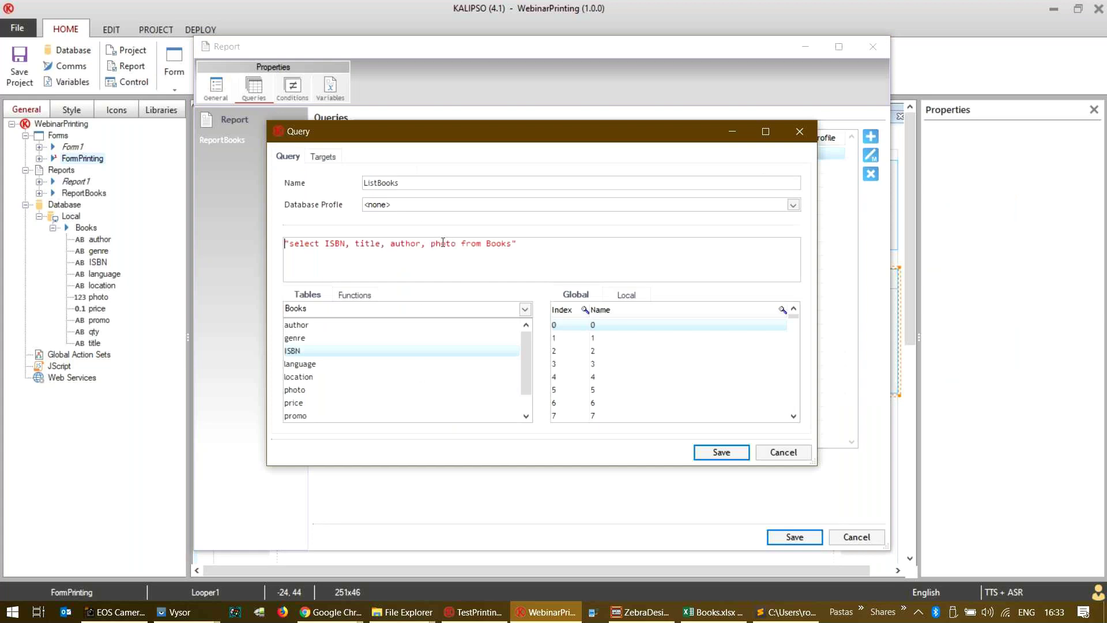
left_click(328, 155)
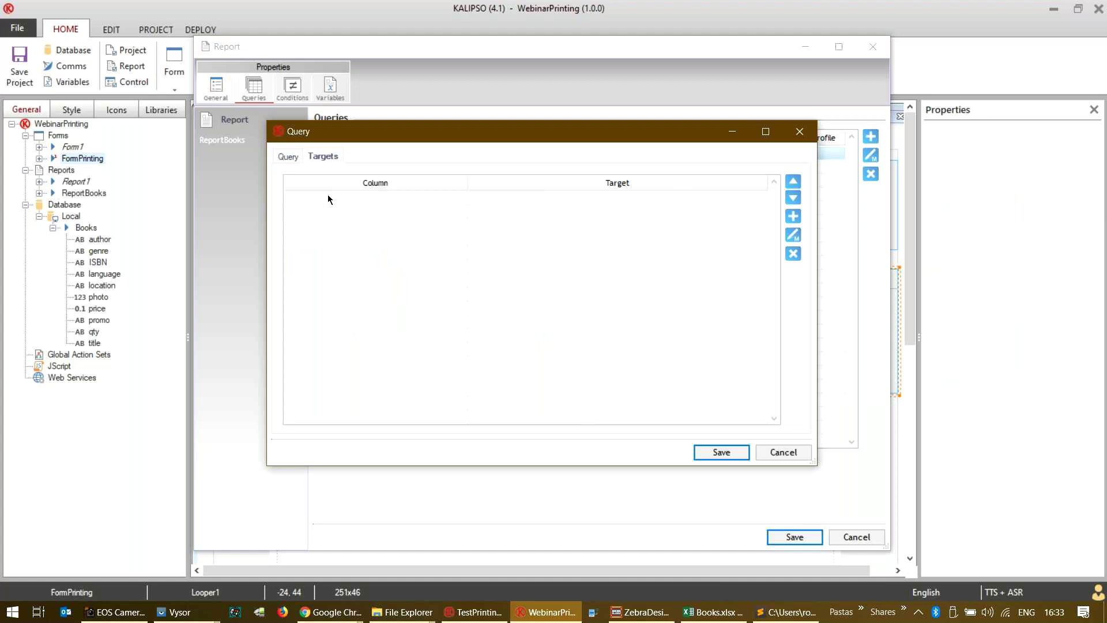
- Add three query targets without column names, assigned to report variables 2, 3 and 2
left_click(792, 217)
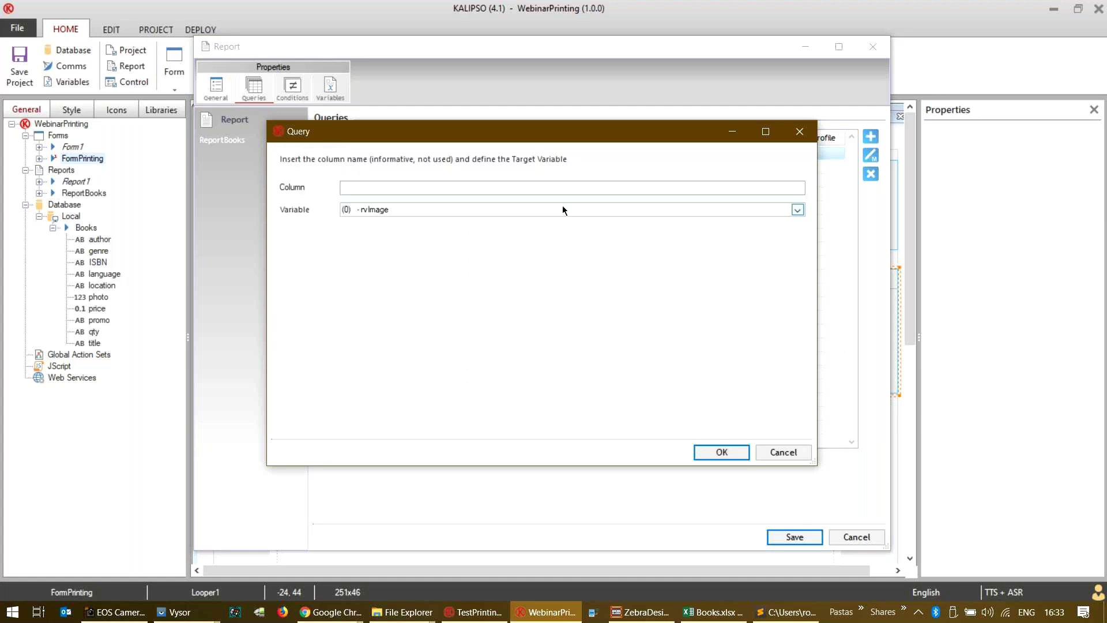
left_click(562, 210)
left_click(536, 244)
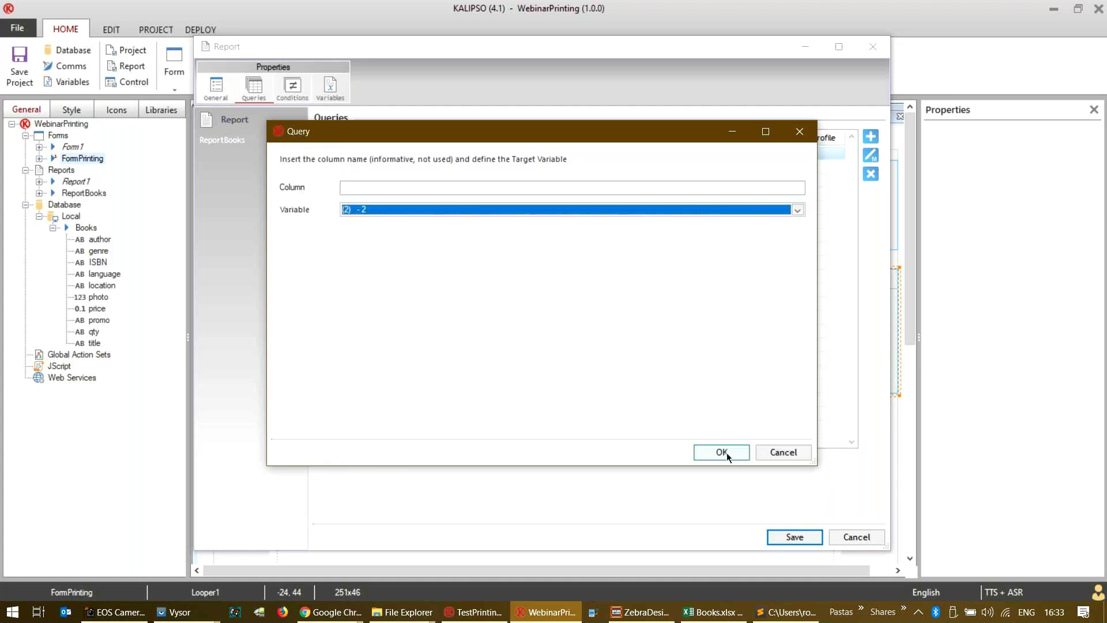
left_click(722, 452)
left_click(794, 217)
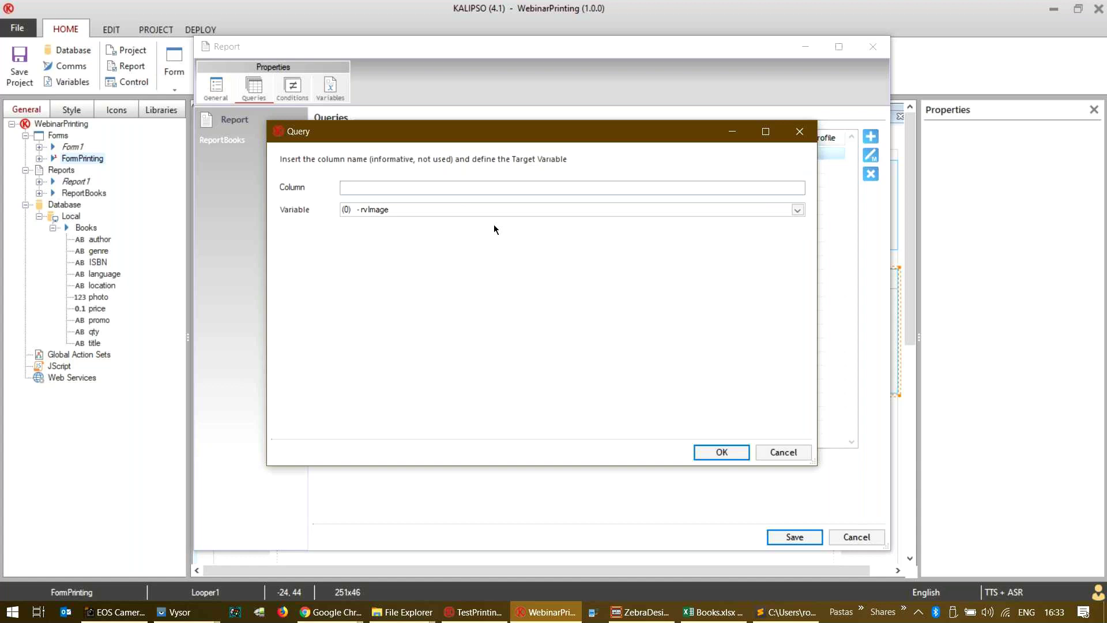
left_click(493, 210)
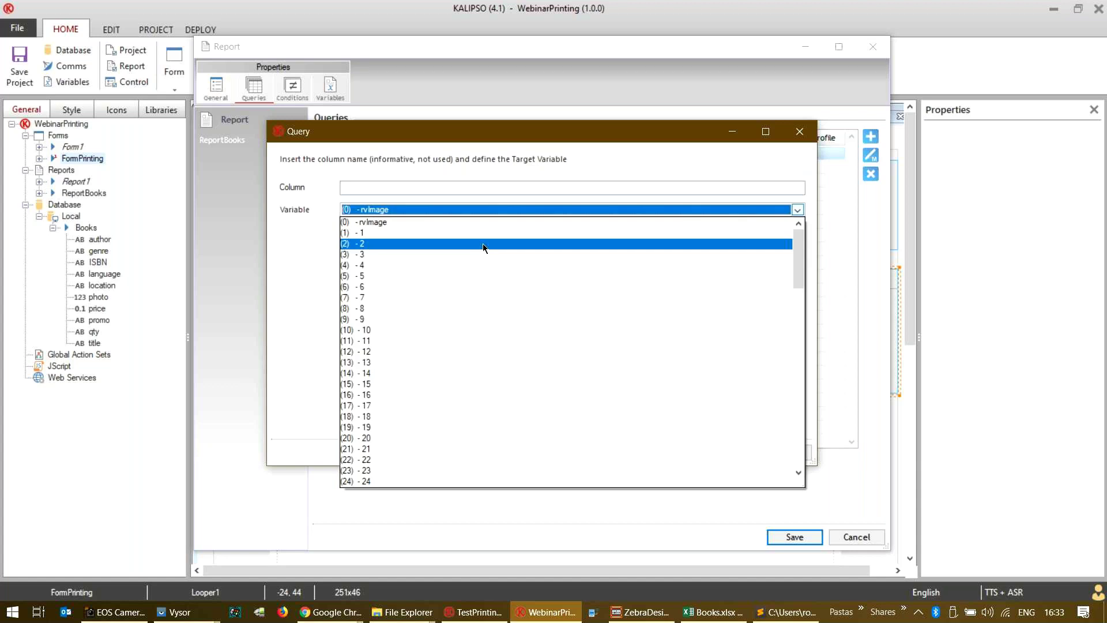
left_click(483, 254)
left_click(725, 454)
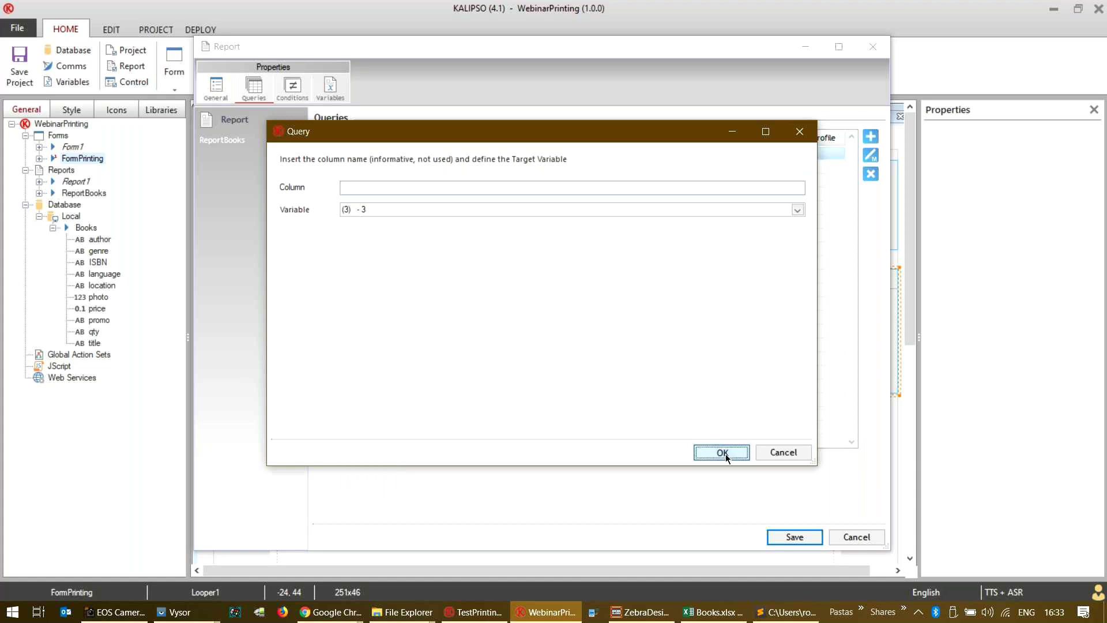
left_click(793, 216)
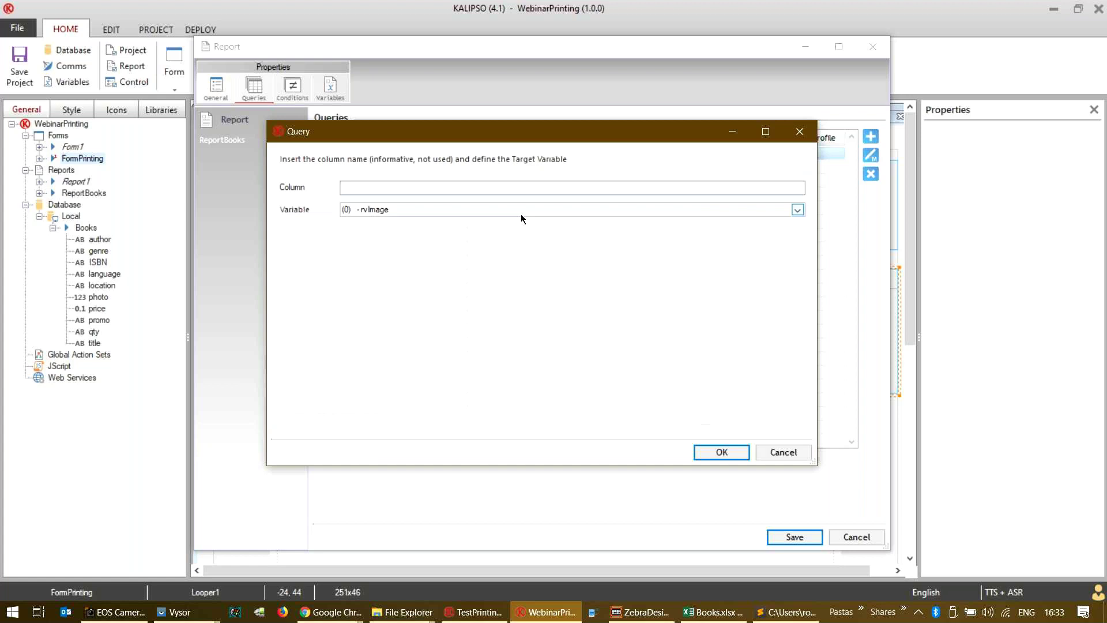
left_click(502, 211)
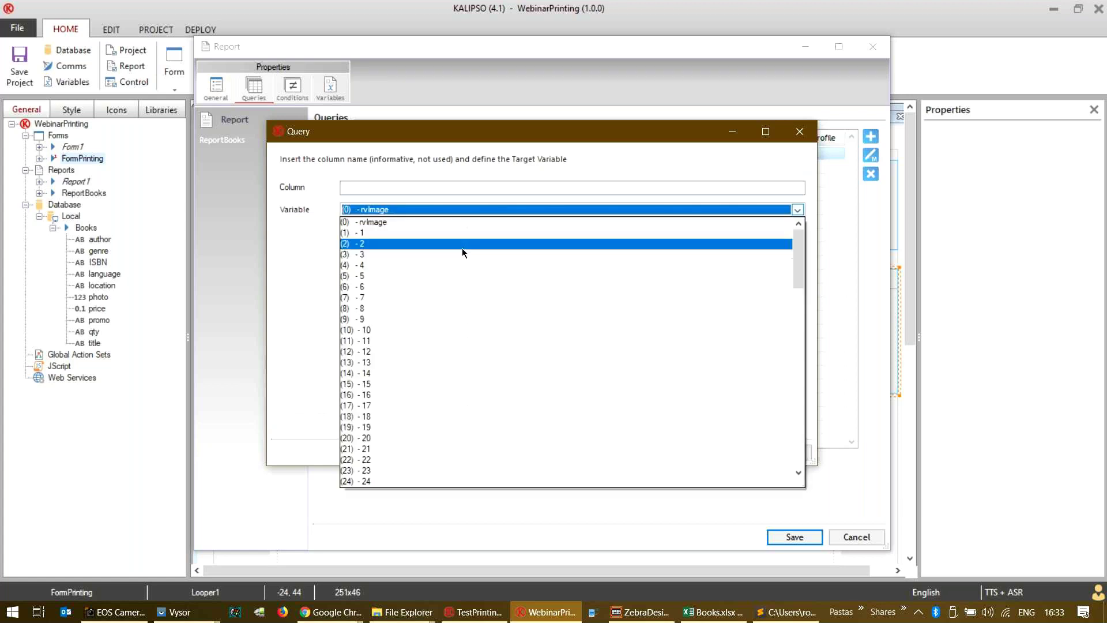
left_click(463, 243)
left_click(721, 452)
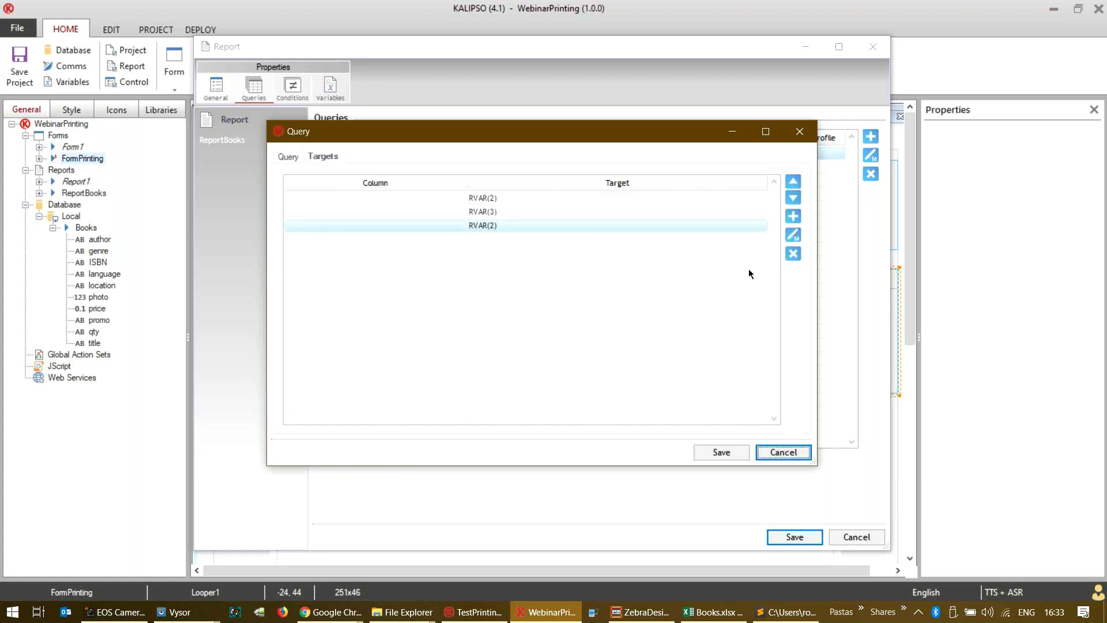
- Add a fourth query target with column name photo assigned to rvImage, and save the query and the report
left_click_drag(660, 141, 654, 283)
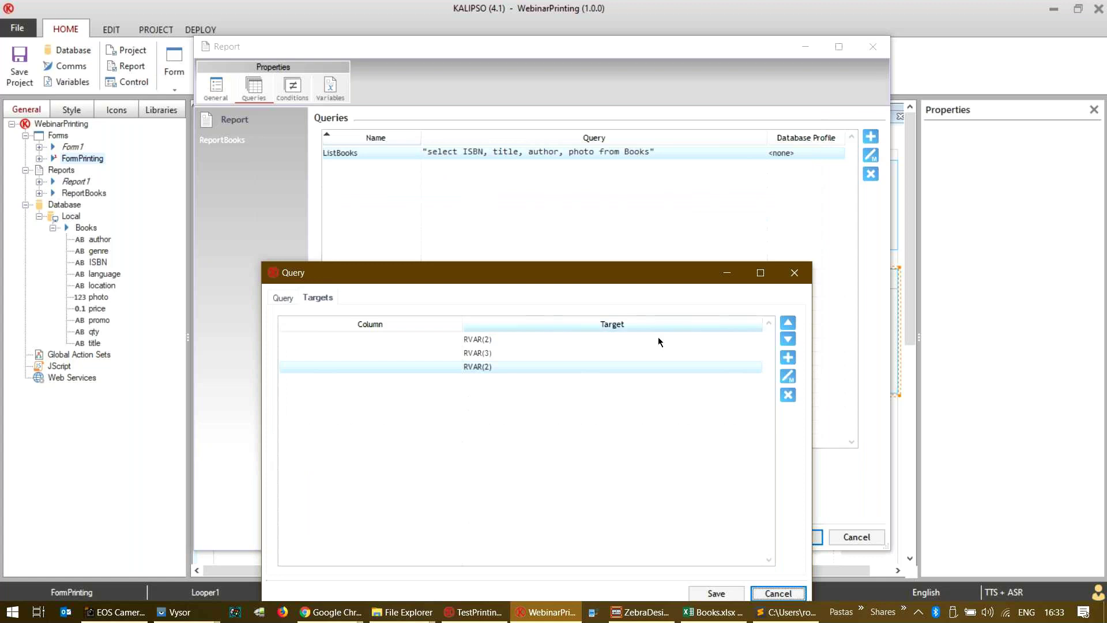
left_click(786, 357)
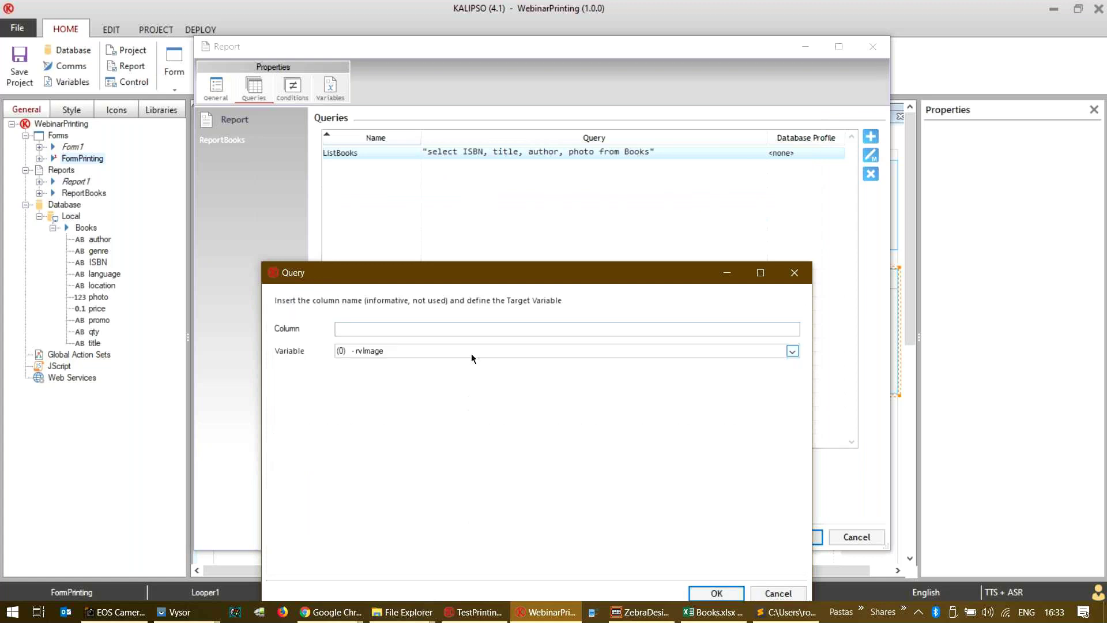
type("photo")
left_click(717, 593)
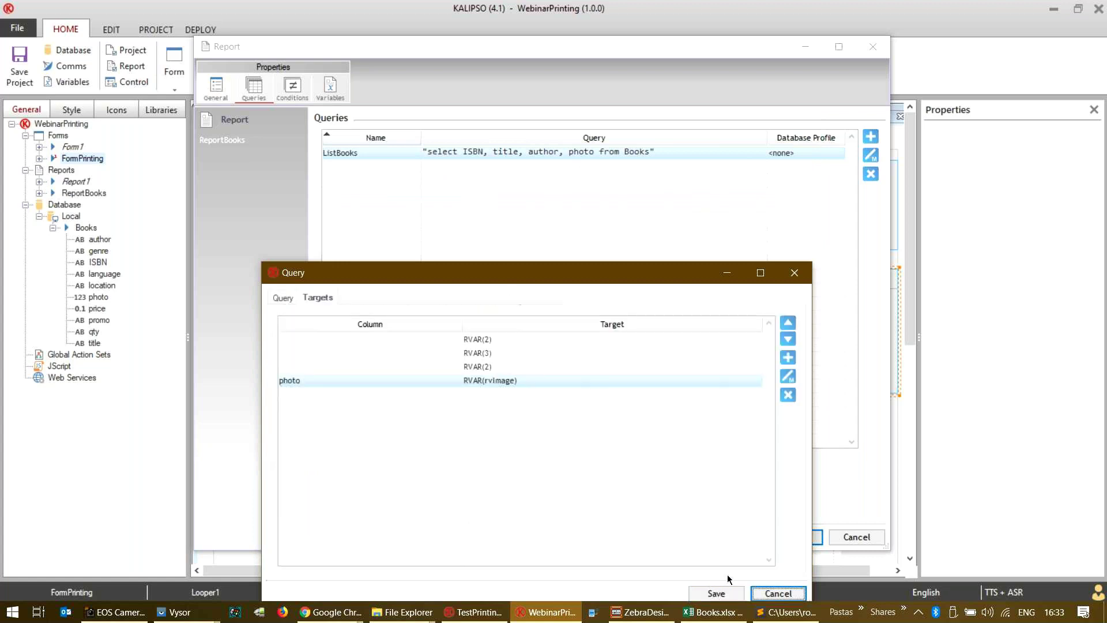
left_click(720, 593)
left_click(795, 538)
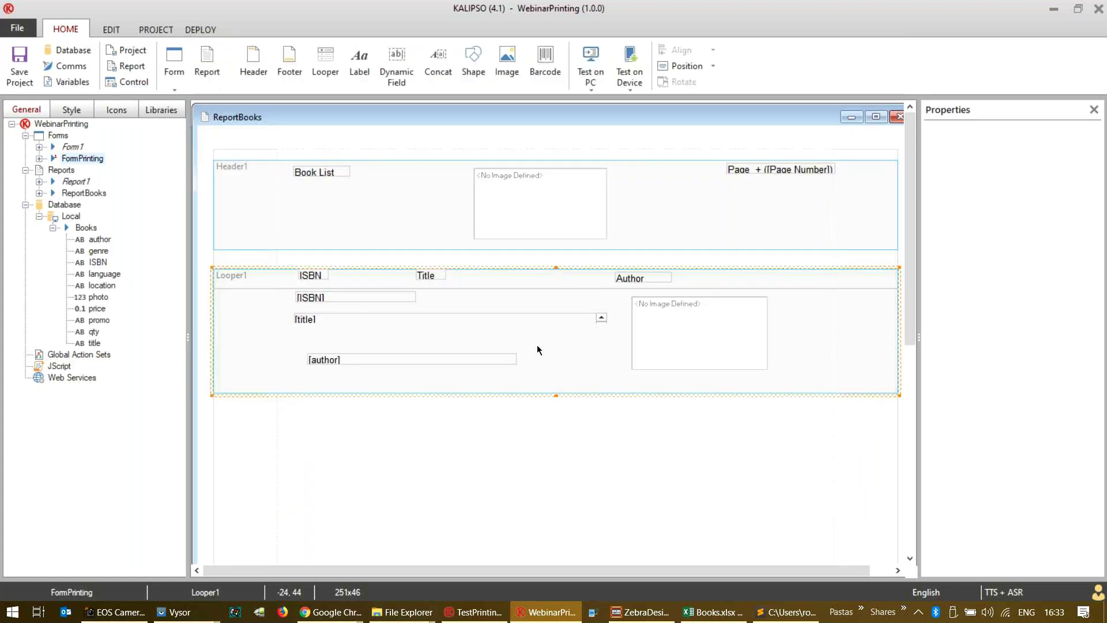
- Check that the content expression of the image in the ReportBooks looper uses PFOLDER and the rvImage report variable, and save it
left_click(652, 346)
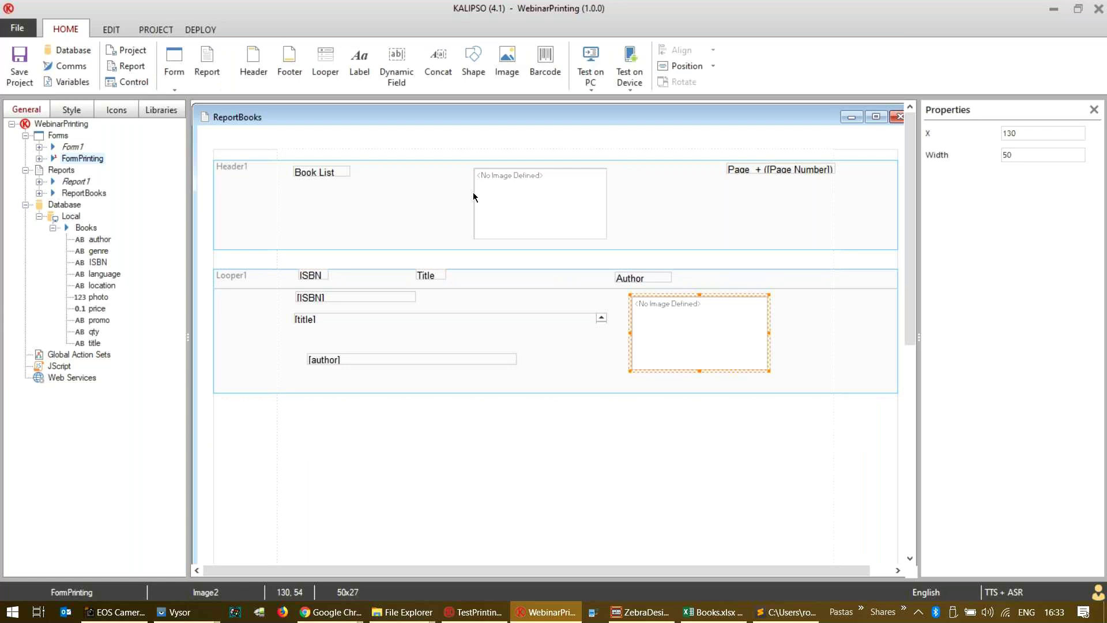
double_click(676, 313)
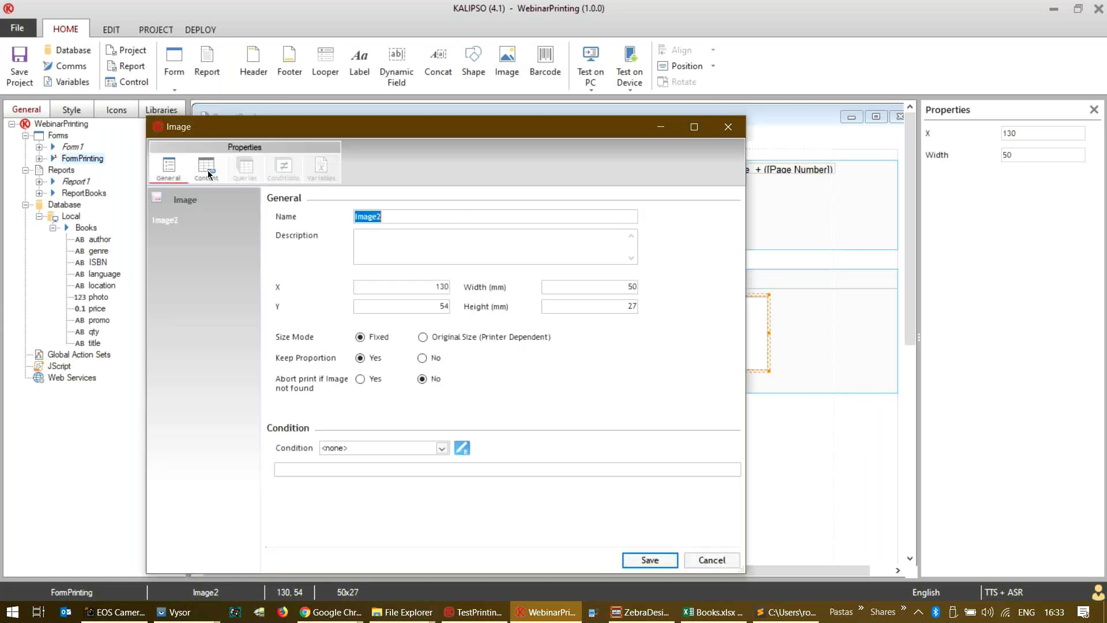
left_click(205, 169)
left_click(490, 255)
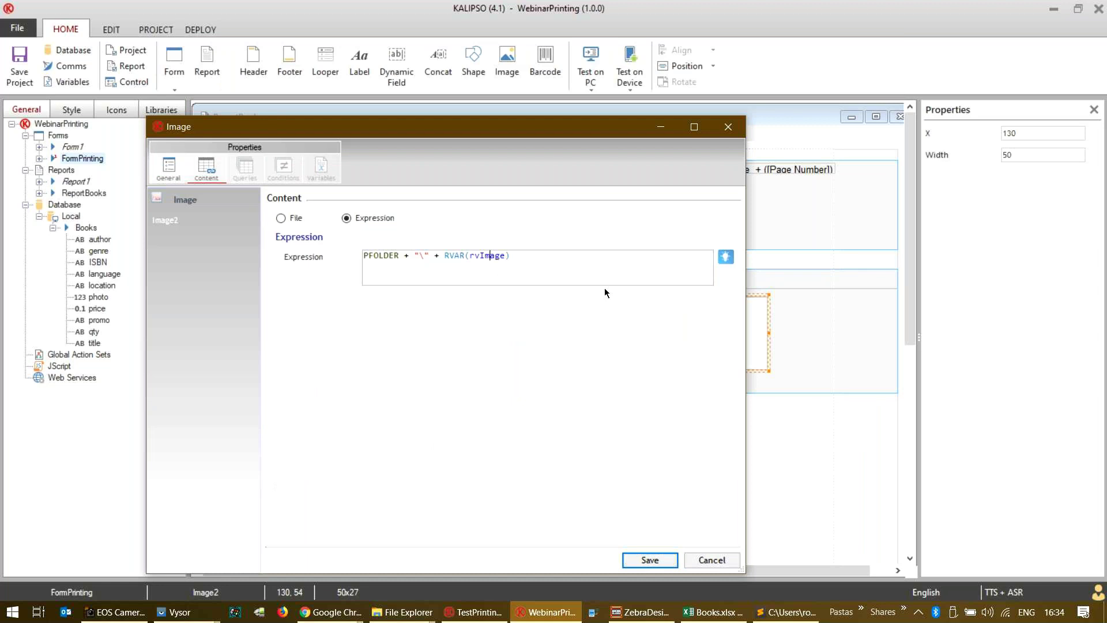
left_click(650, 560)
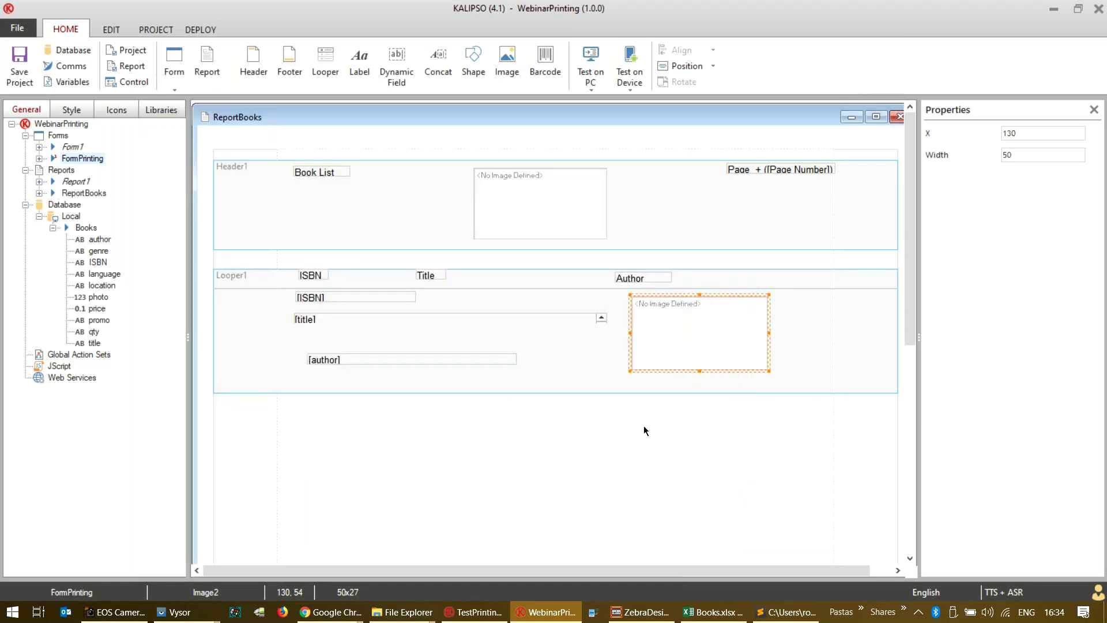
- Test the project on the PC and inspect the imported photo names of the Books table in the SQL trace
left_click(586, 58)
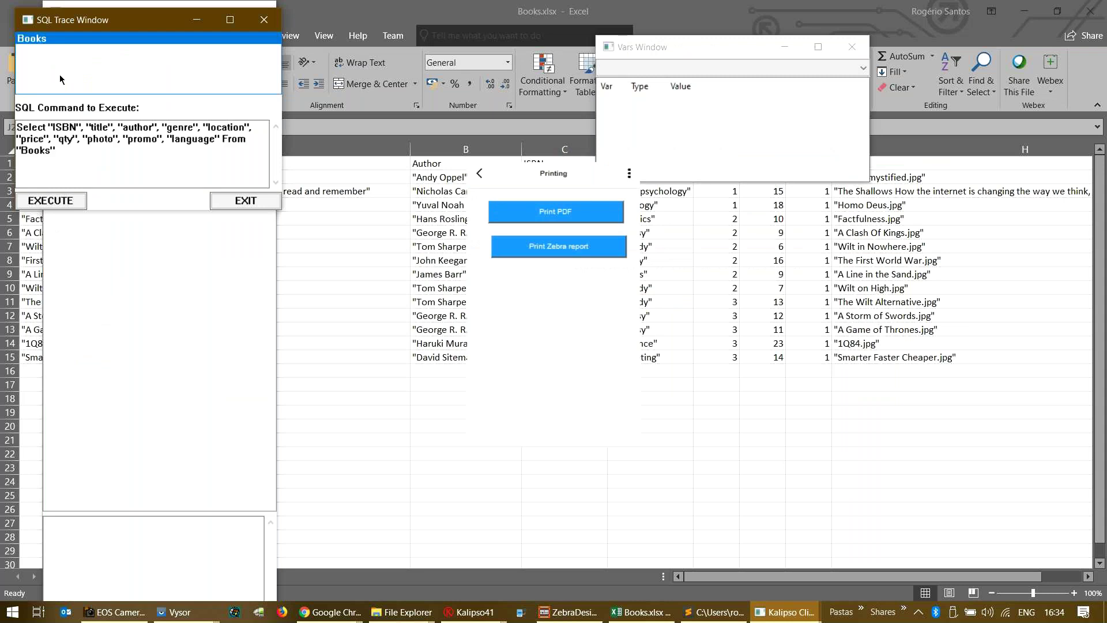
left_click_drag(87, 181, 182, 168)
scroll(182, 165, "down", 2)
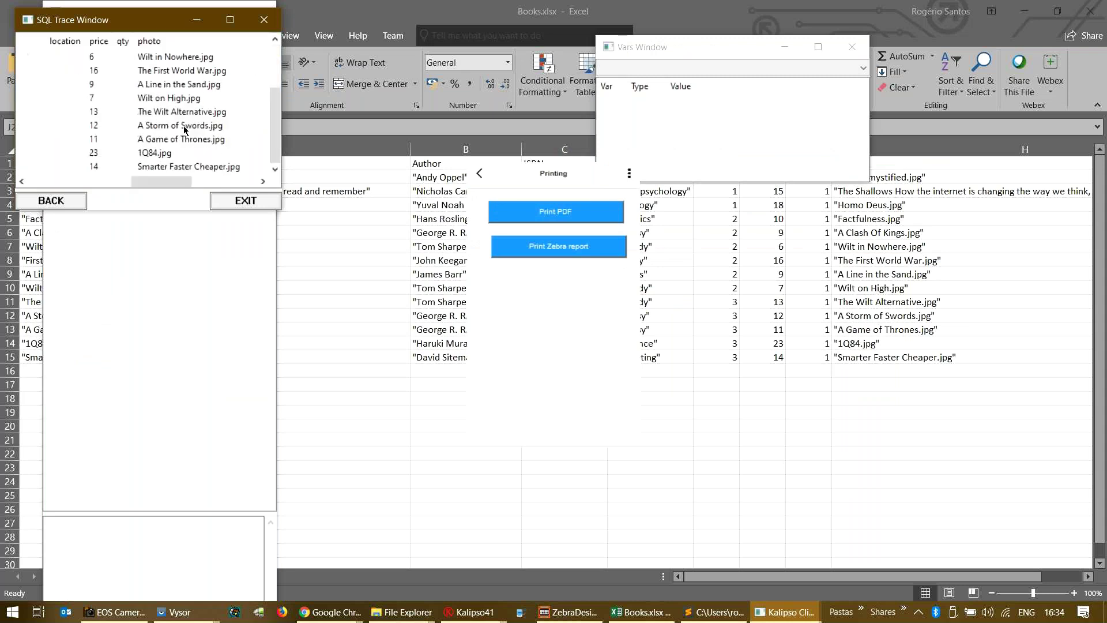
left_click(246, 201)
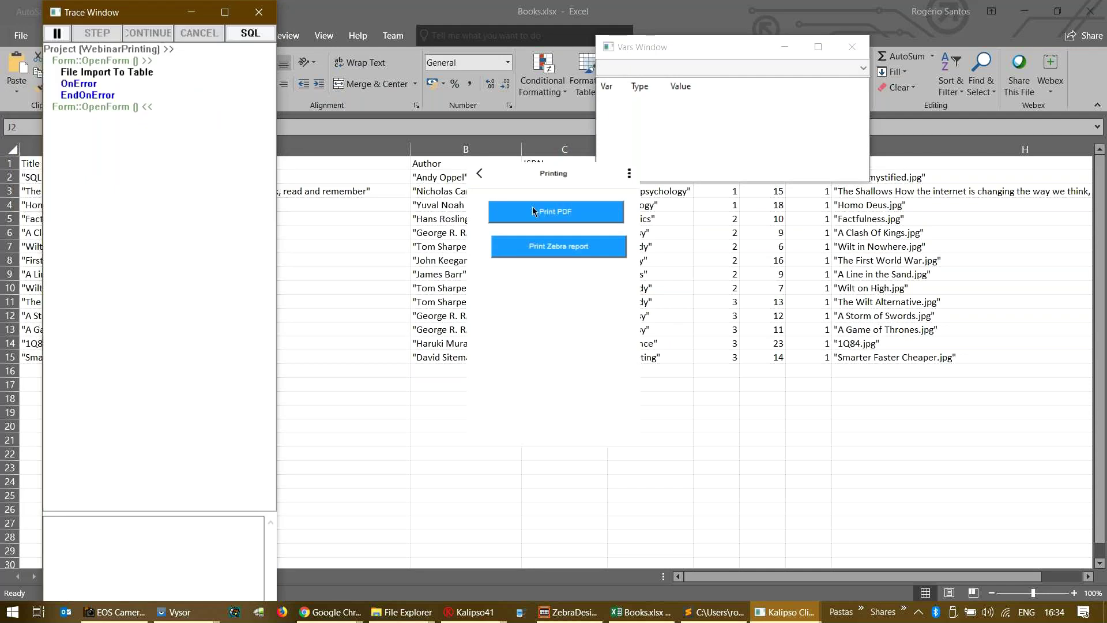
- Print the book list to PDF, examine the book images on every page, and return to the ReportBooks layout in Kalipso
left_click(534, 211)
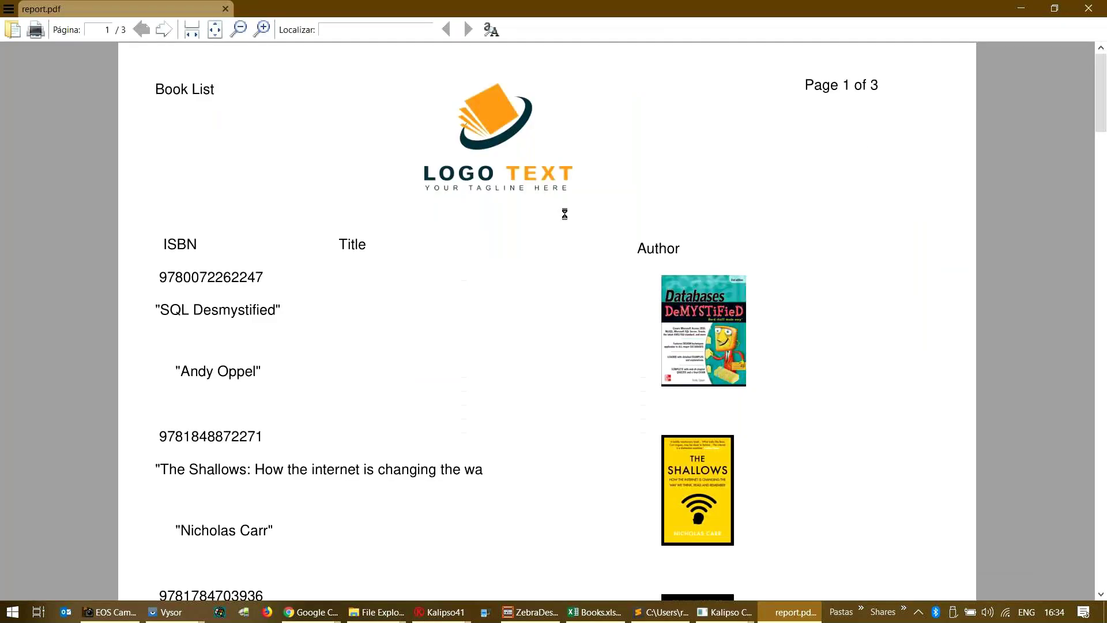
scroll(600, 276, "down", 2)
scroll(602, 276, "down", 8)
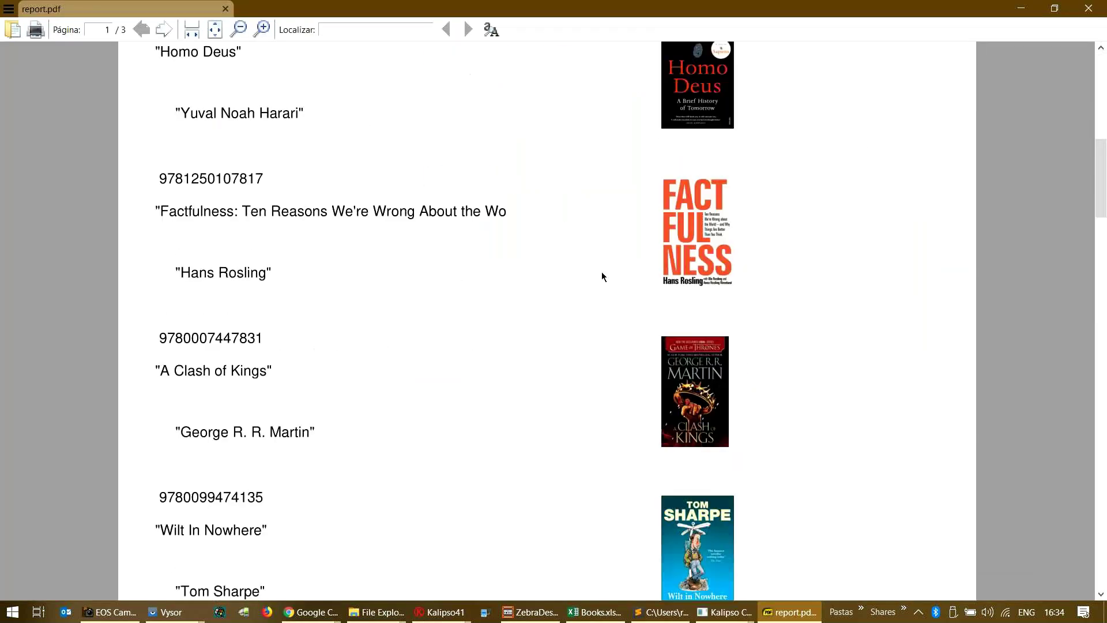
scroll(601, 272, "down", 5)
scroll(601, 271, "down", 3)
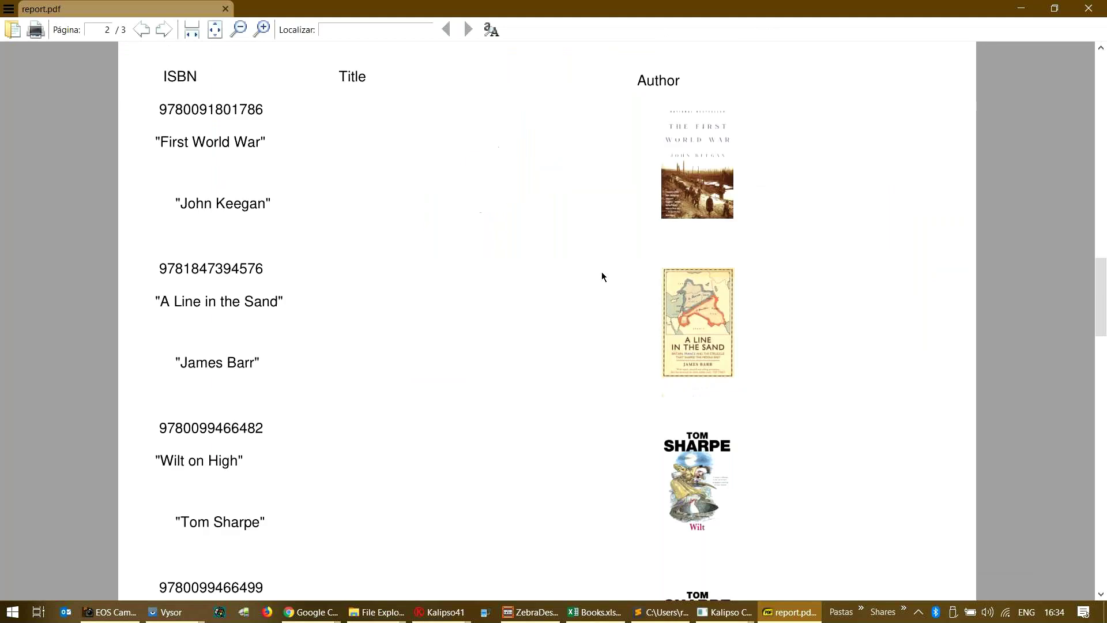
scroll(607, 268, "down", 3)
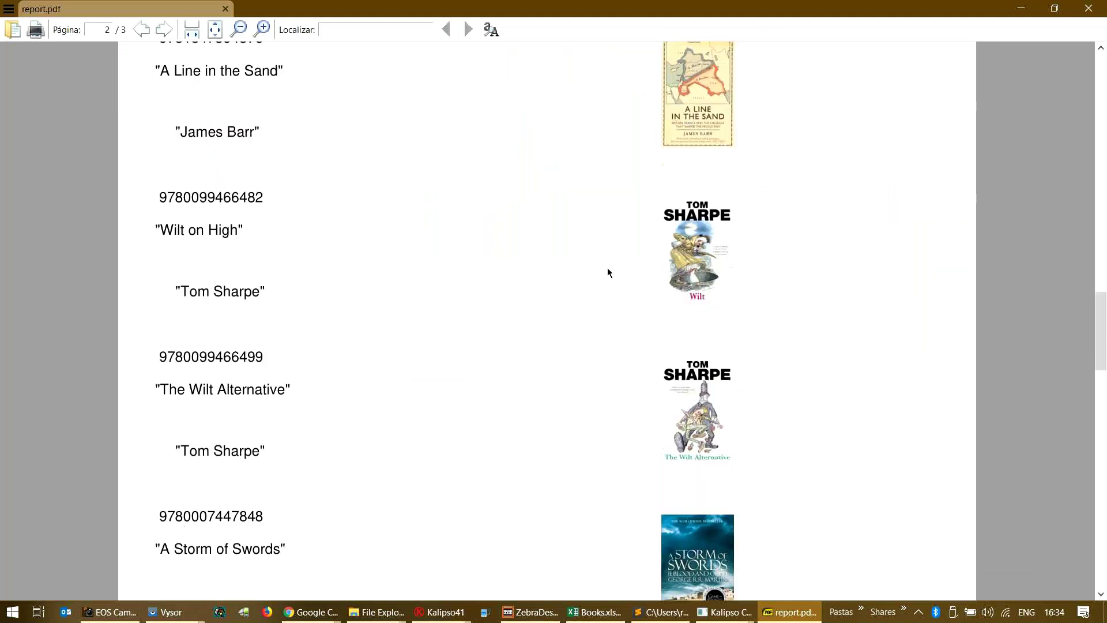
scroll(607, 268, "down", 3)
scroll(607, 268, "down", 5)
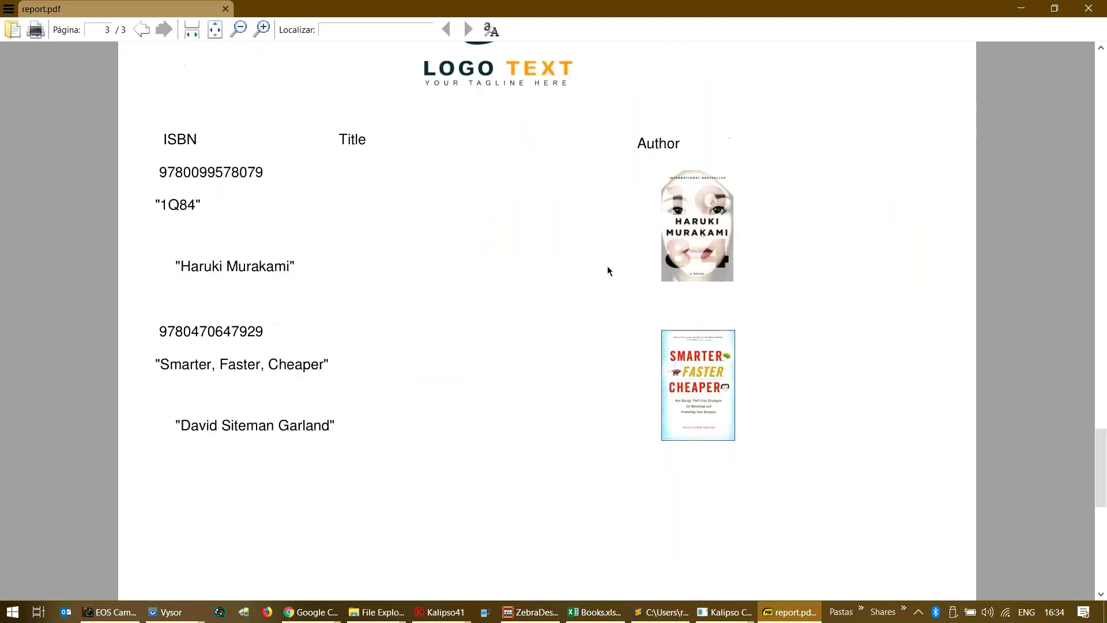
scroll(771, 124, "up", 2)
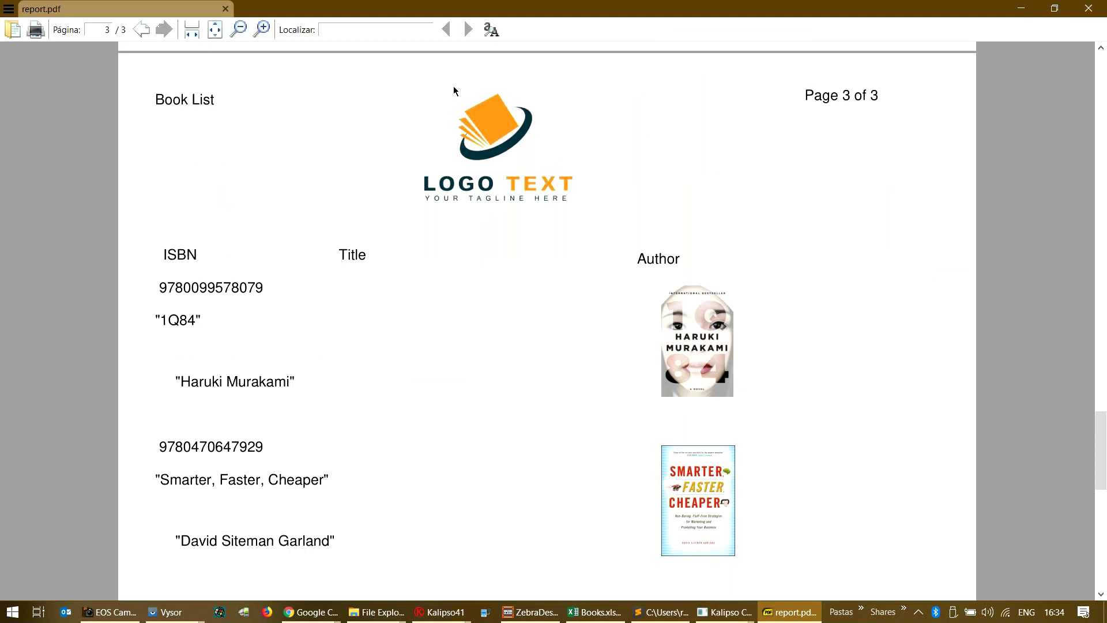
scroll(678, 203, "down", 3)
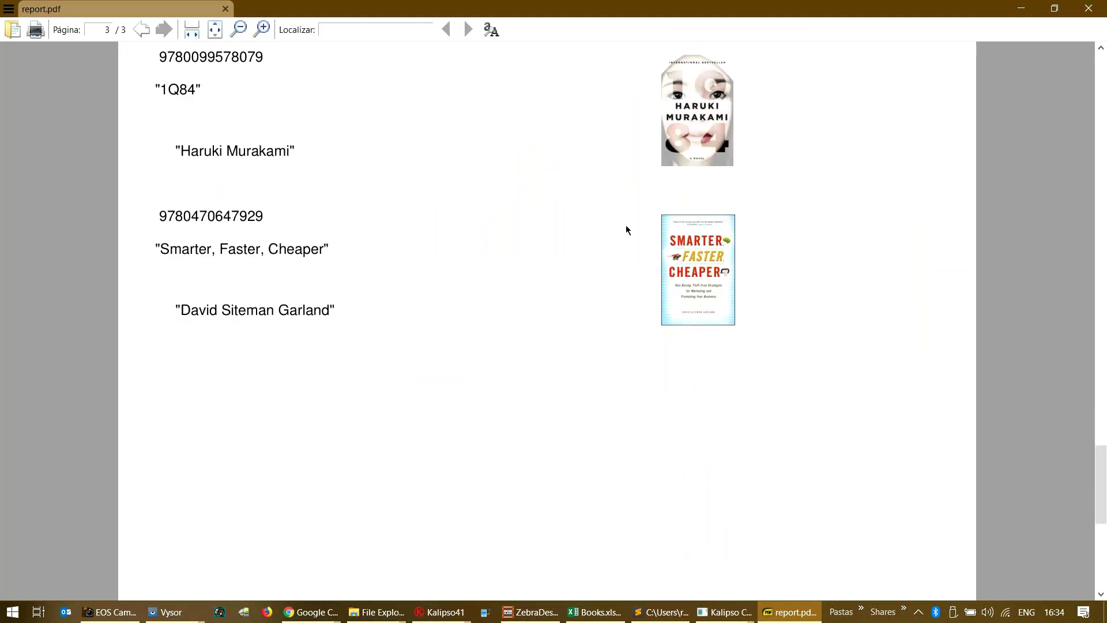
scroll(627, 228, "down", 2)
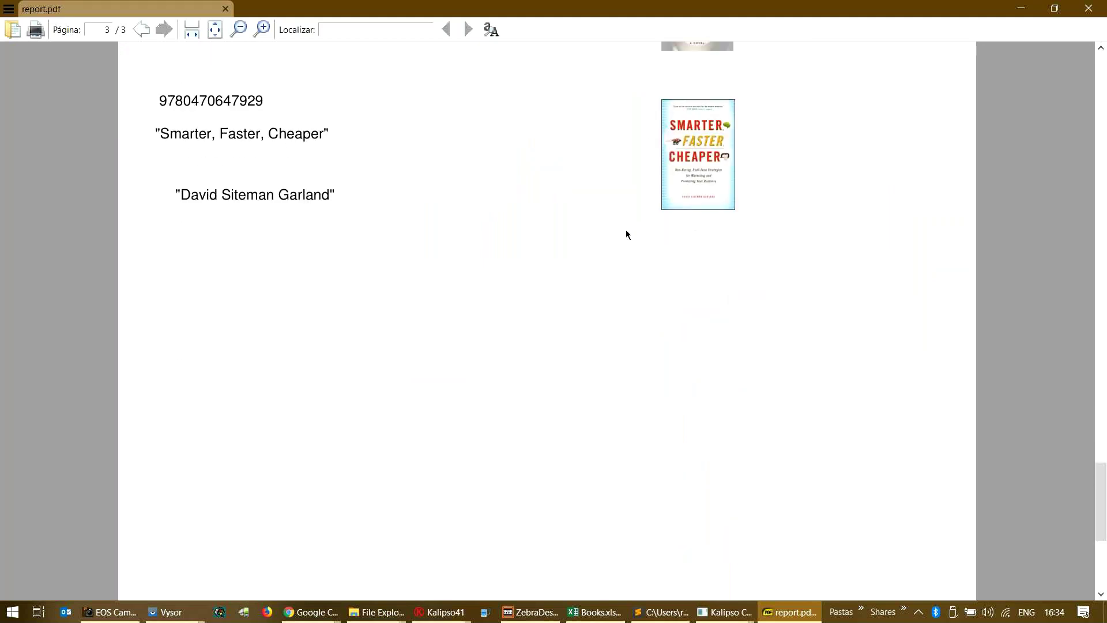
key("Home")
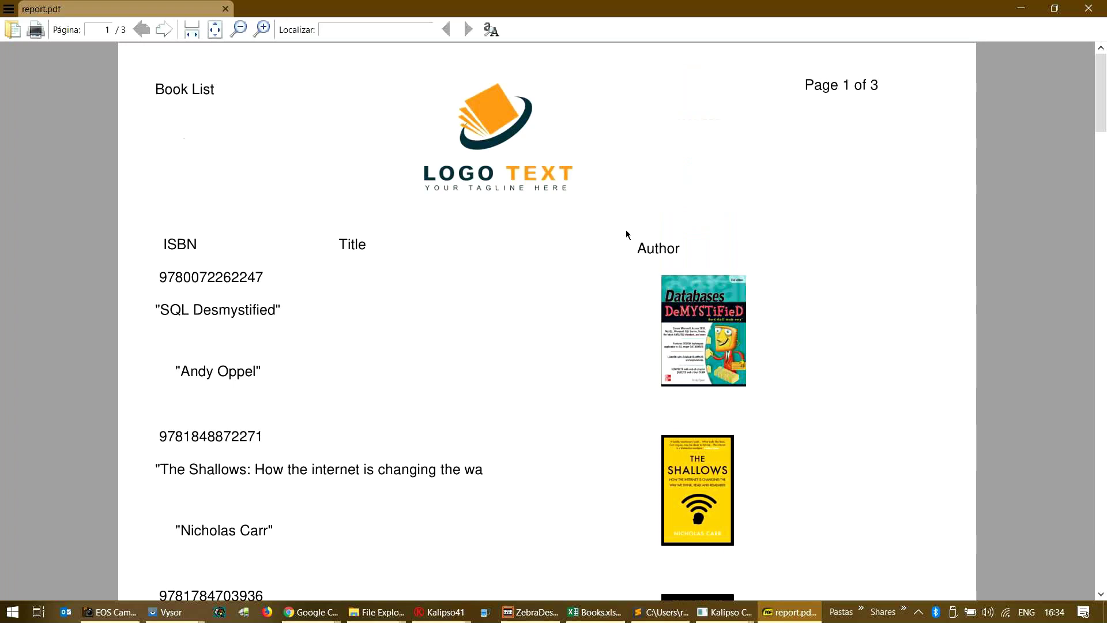
left_click(1019, 10)
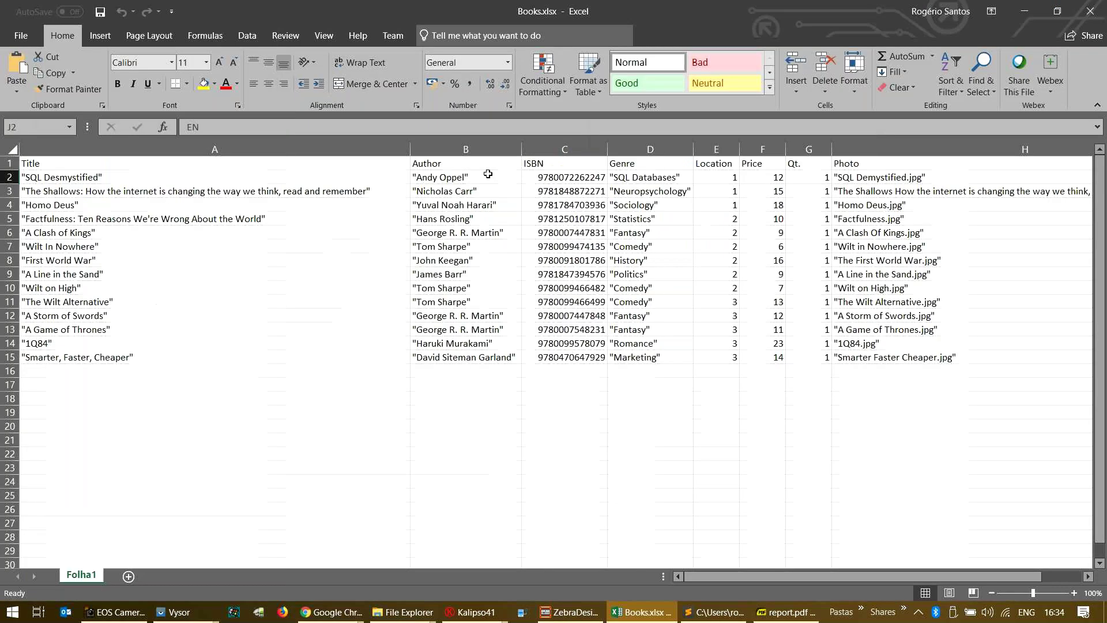
left_click(1033, 14)
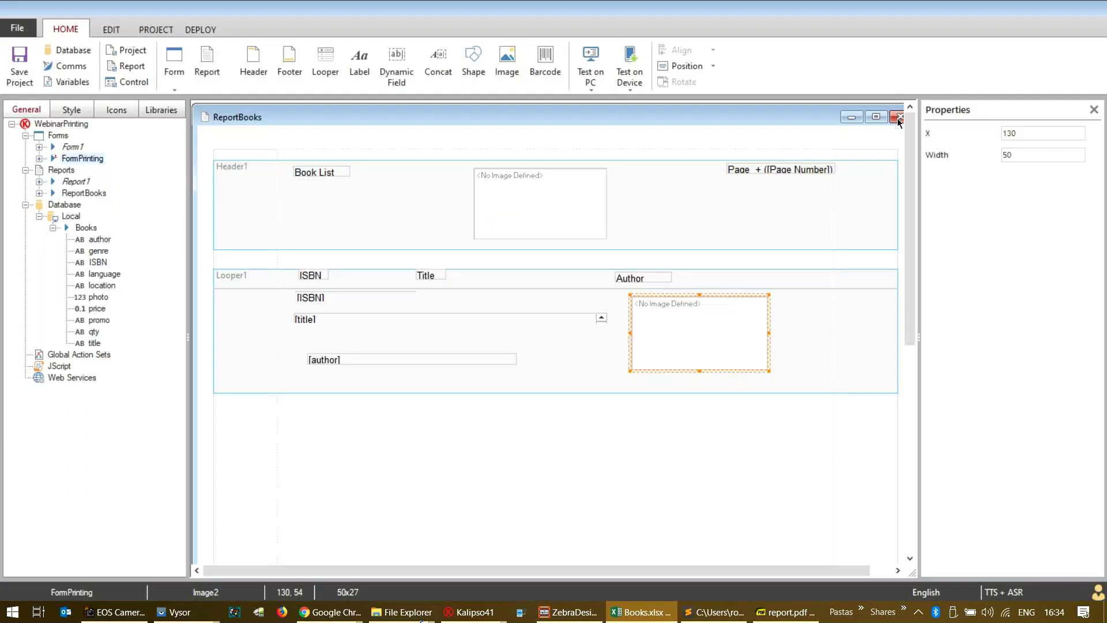
- Open the list of queries in the ReportBooks report properties
left_click(295, 336)
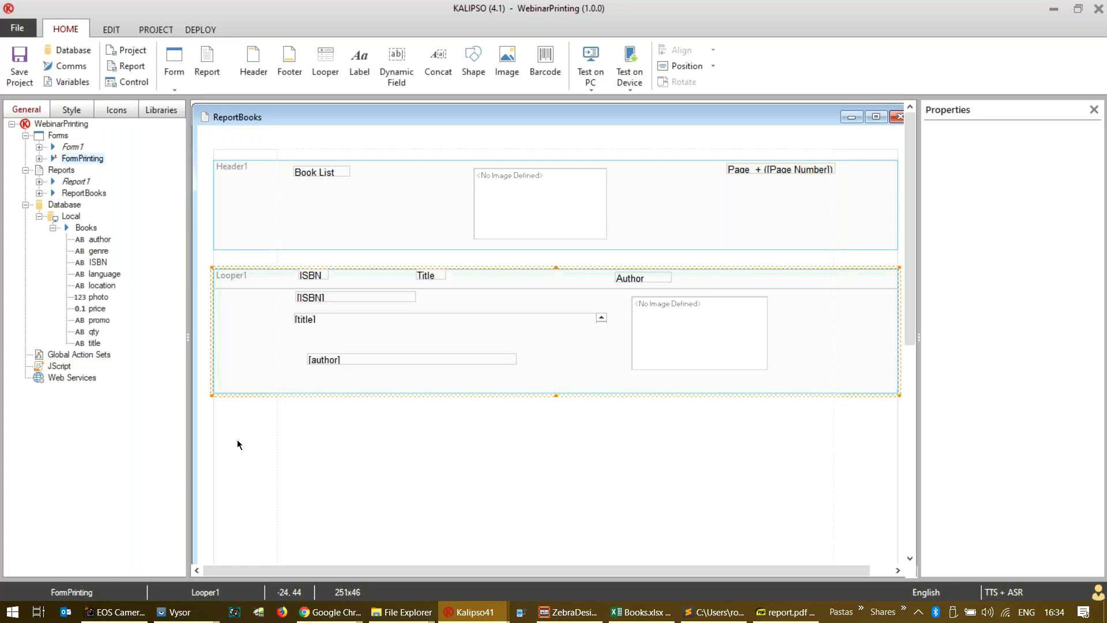
double_click(257, 439)
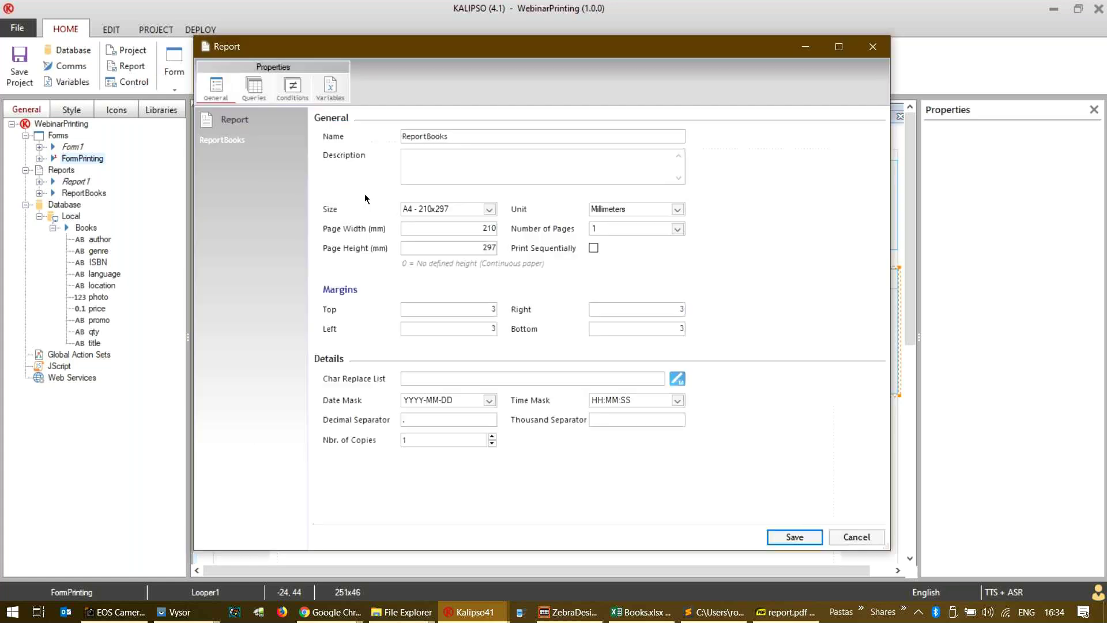
left_click(257, 88)
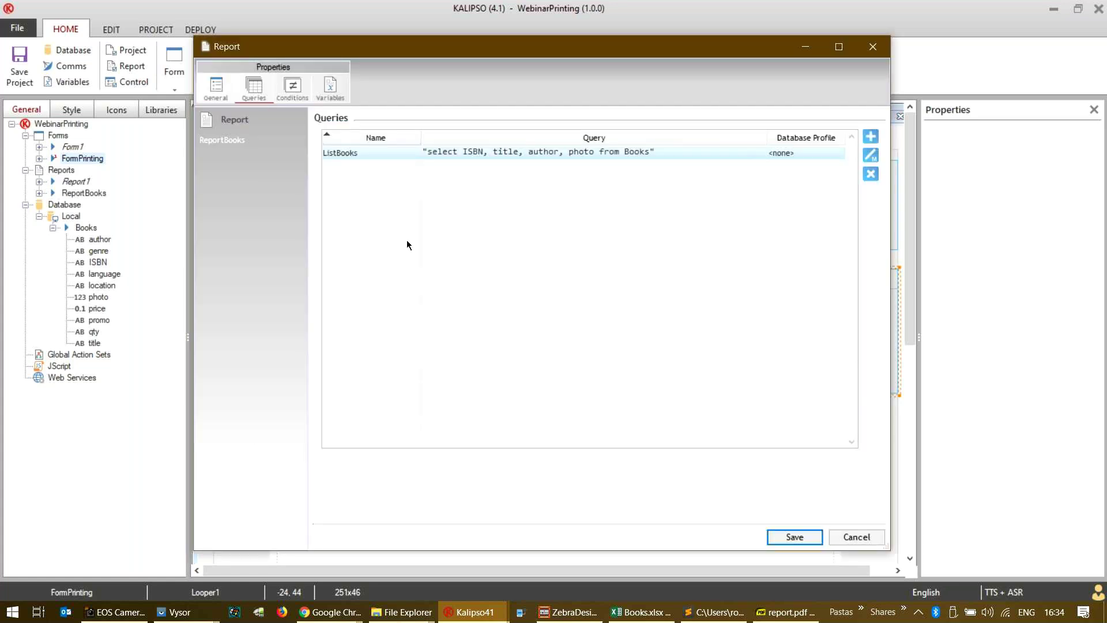
left_click(870, 136)
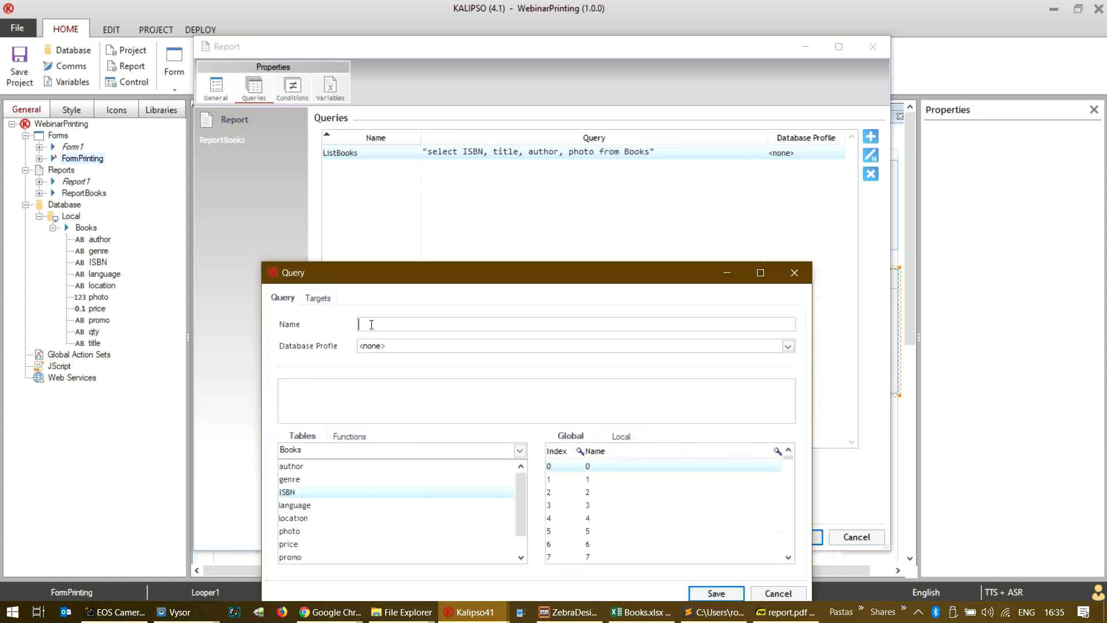
type("categories")
left_click(425, 399)
left_click(349, 452)
left_click(353, 452)
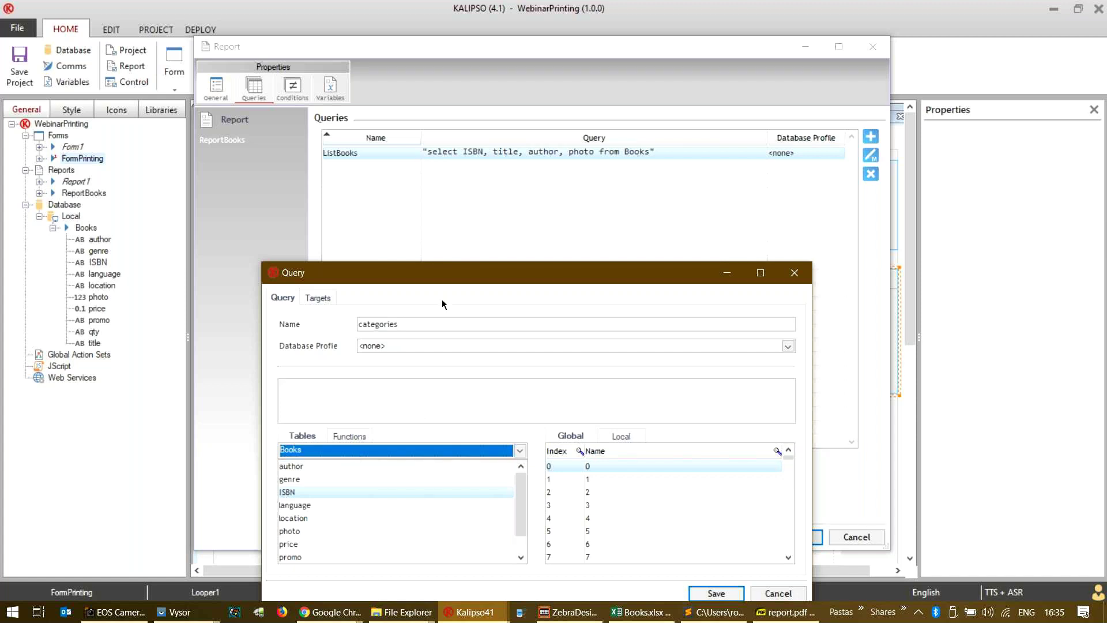
left_click_drag(468, 282, 528, 156)
scroll(427, 382, "down", 1)
scroll(426, 382, "up", 1)
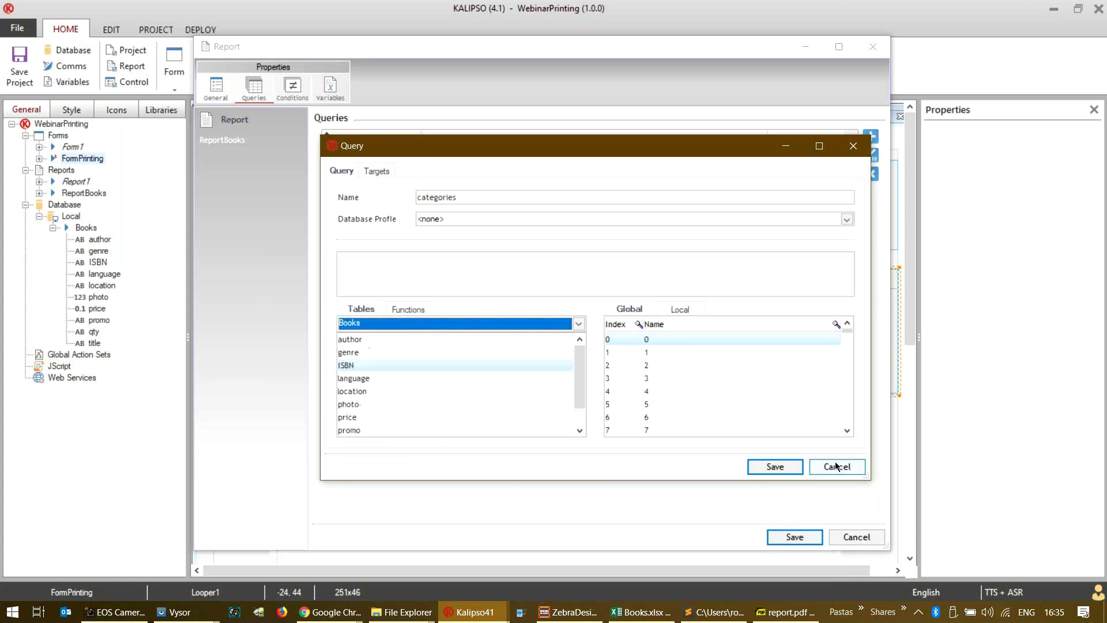
left_click(836, 467)
left_click(807, 540)
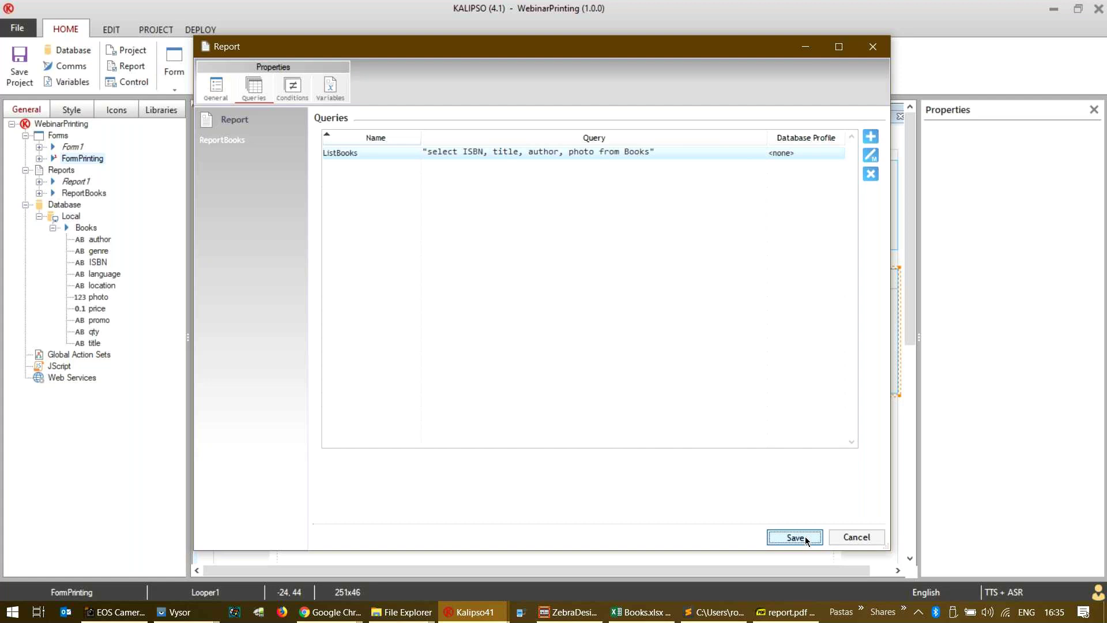
left_click(807, 541)
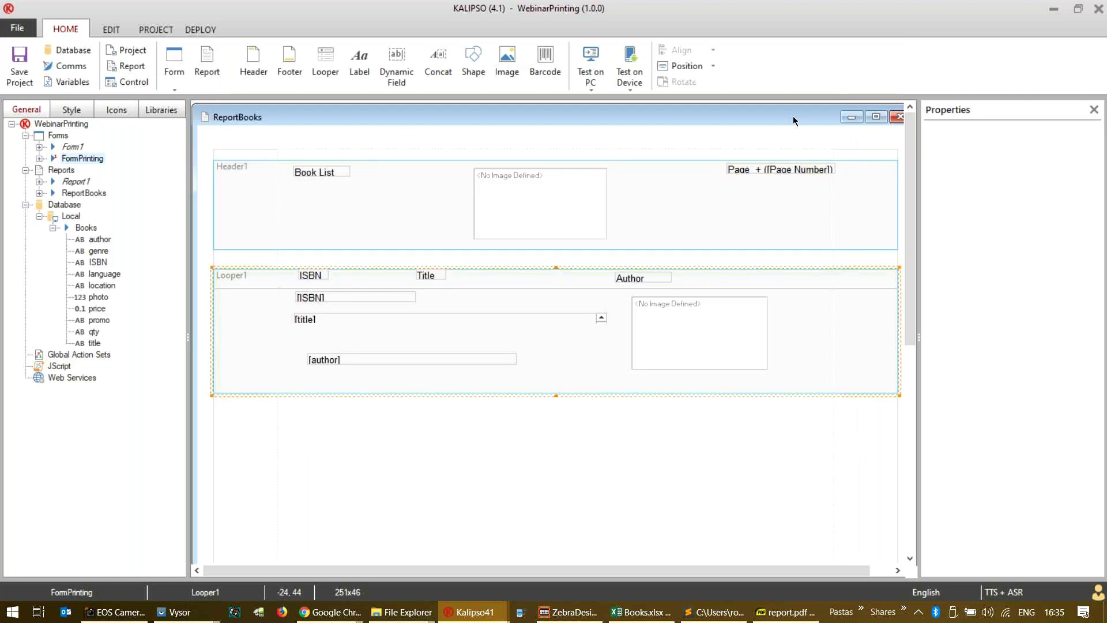
- Close the ReportBooks layout and move the Print Zebra report button on FormPrinting to X 28, Y 92
left_click_drag(793, 121, 781, 126)
left_click(889, 121)
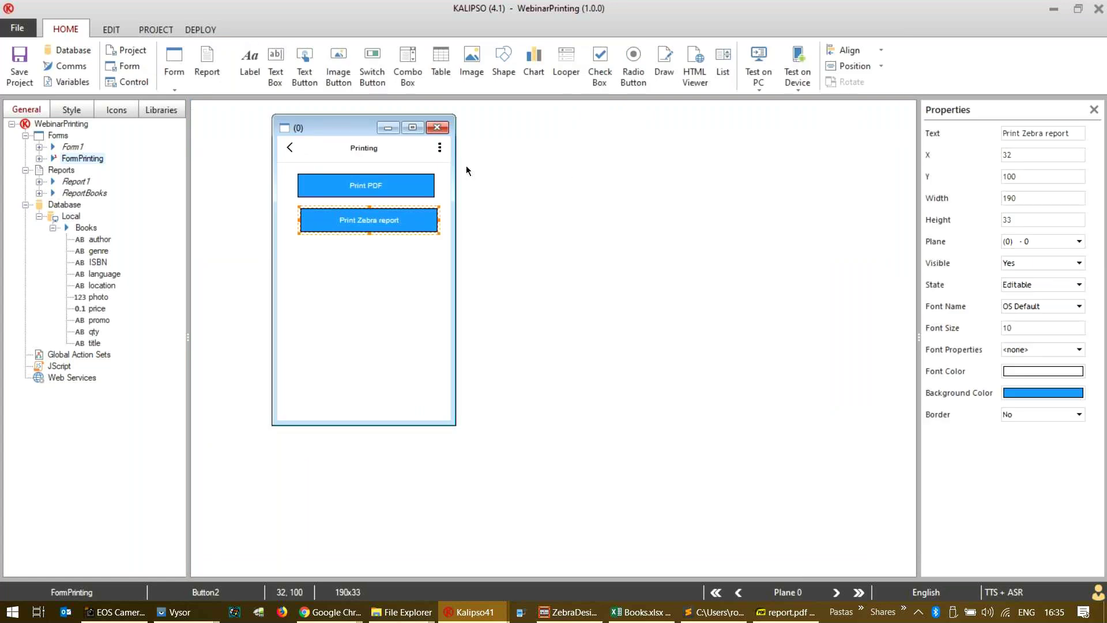
left_click_drag(373, 216, 373, 215)
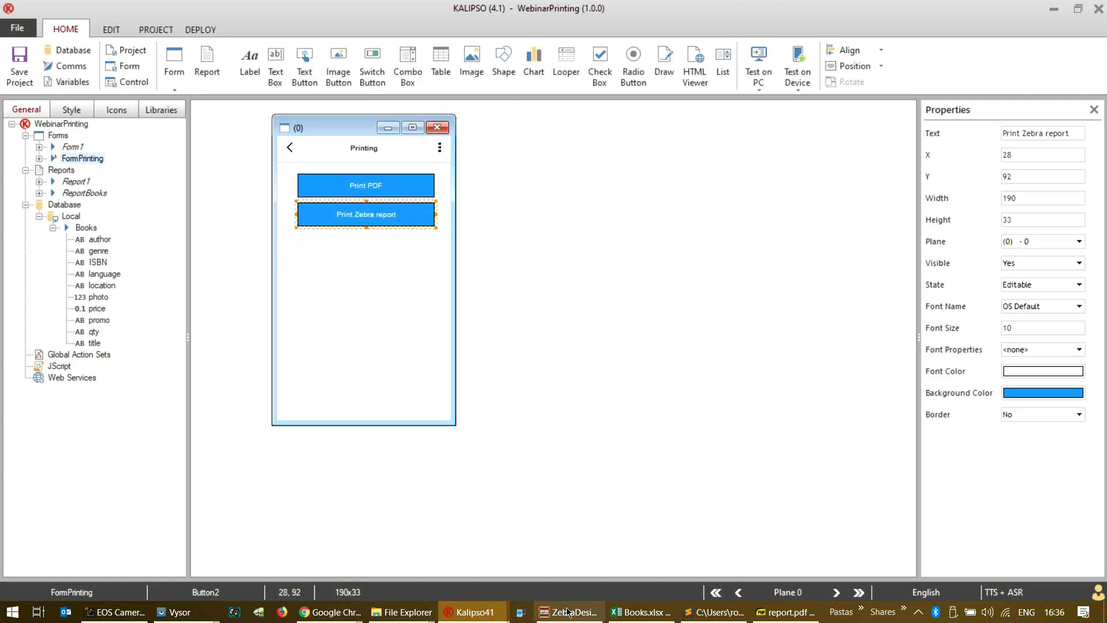
- Switch to the ZQ610_lbl_ZPL label in ZebraDesigner and delete the thick border rectangle around the fields
mouse_move(571, 614)
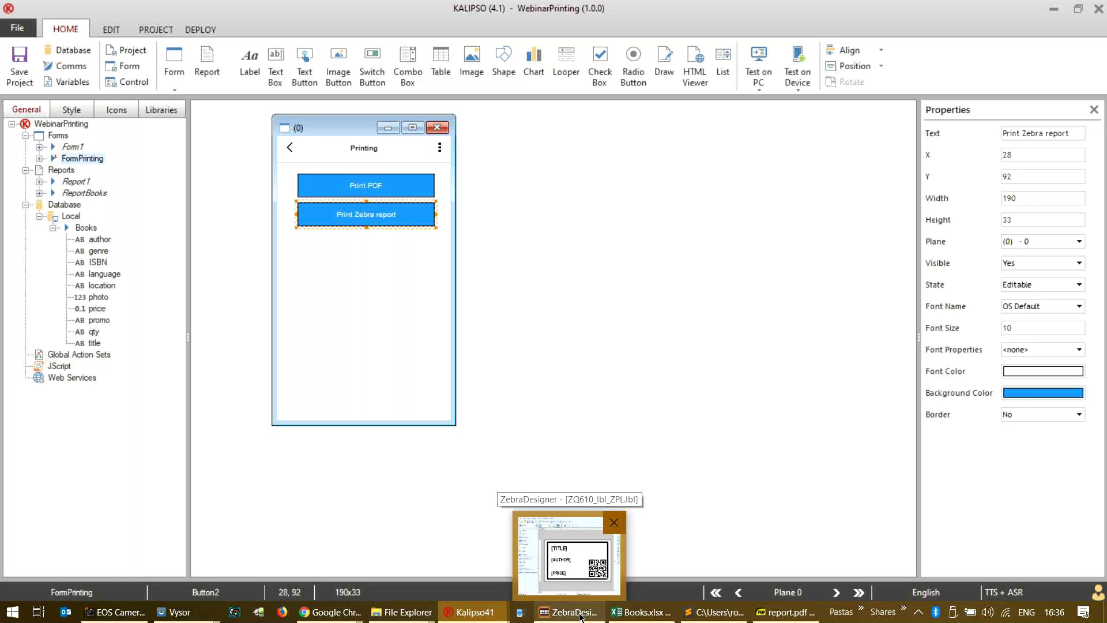
left_click(580, 616)
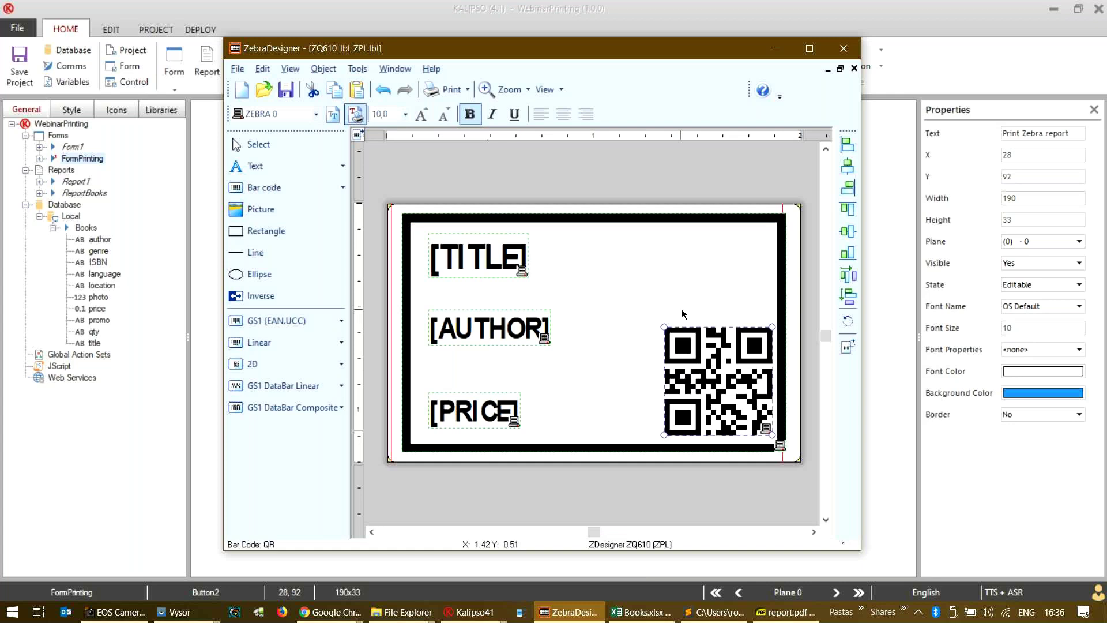
left_click(784, 252)
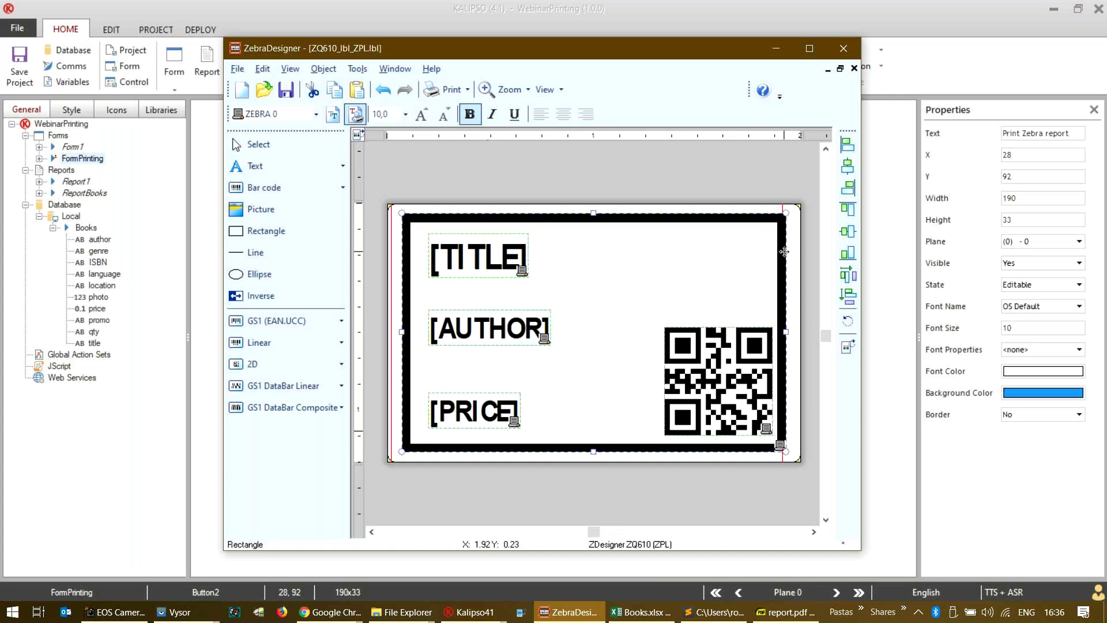
key("Delete")
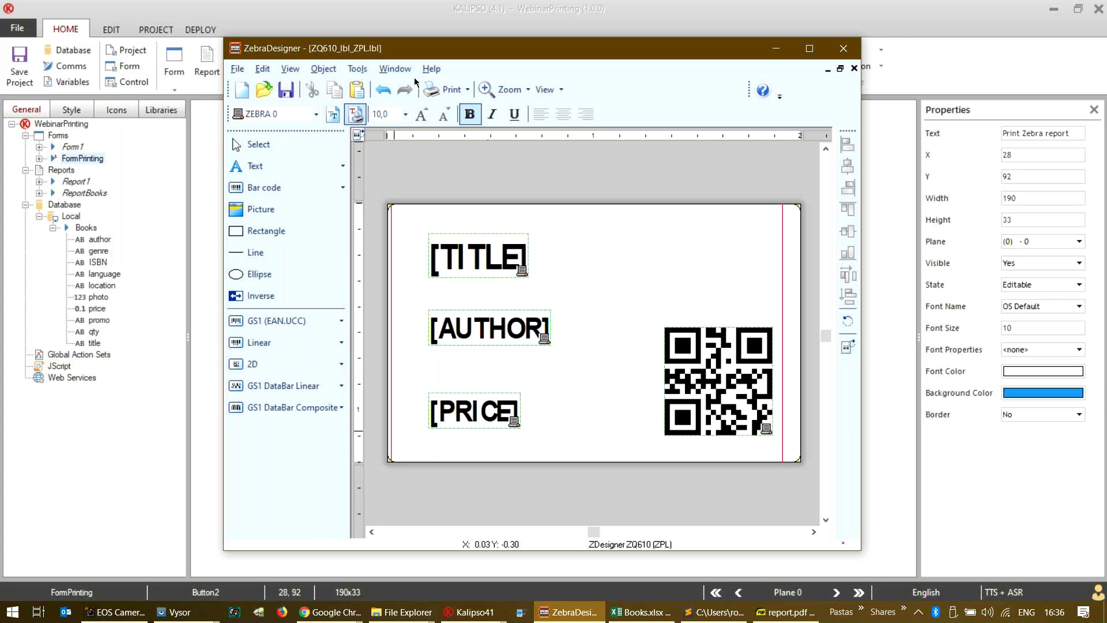
- Print the label to a file named ZQ610_lbl_ZPL.txt in the Files To Send folder
key("ctrl+p")
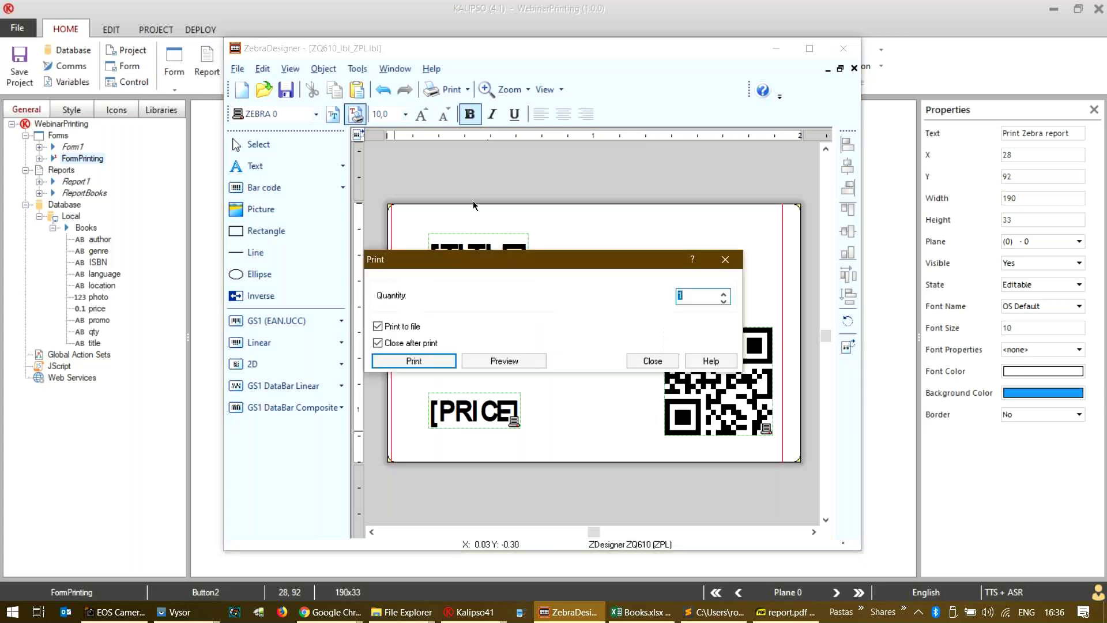
left_click(414, 361)
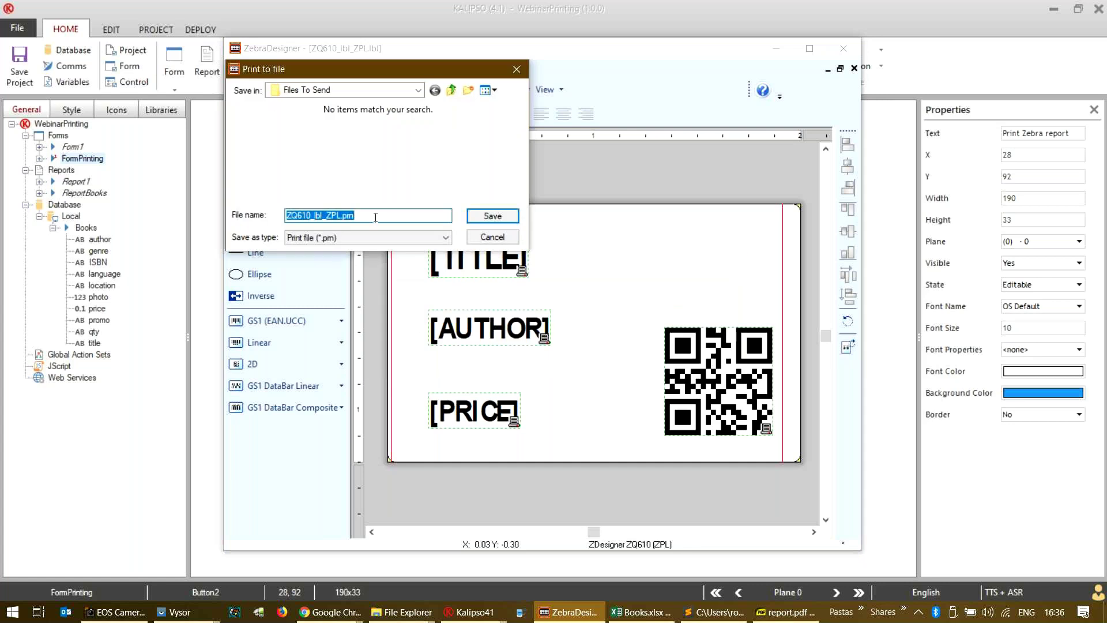
left_click(334, 214)
key("End")
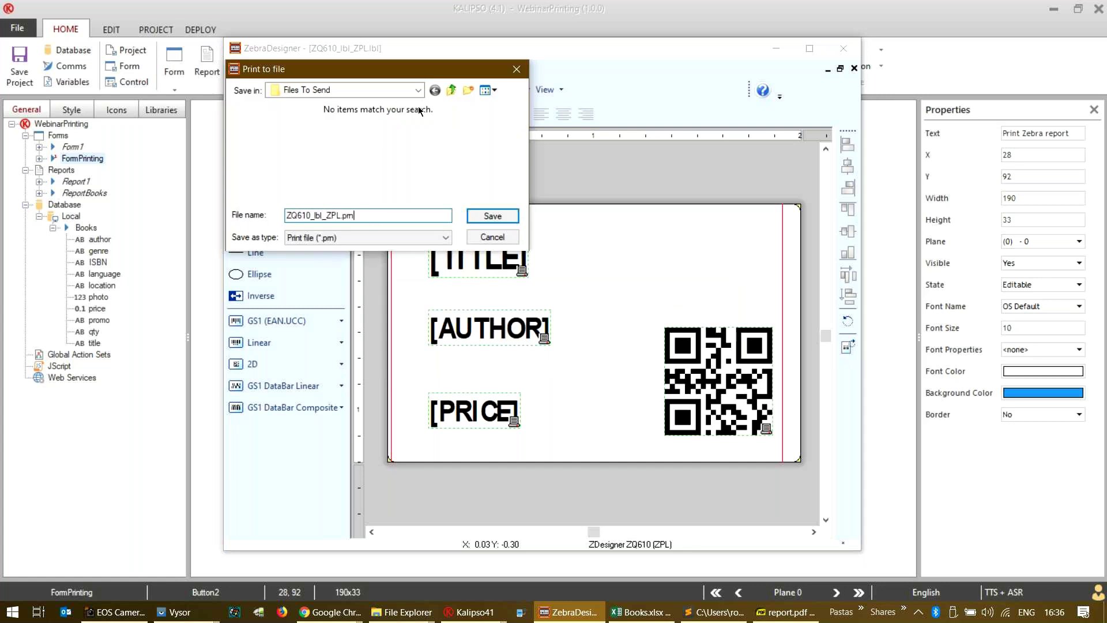
key("BackSpace")
key("BackSpace")
key("BackSpace")
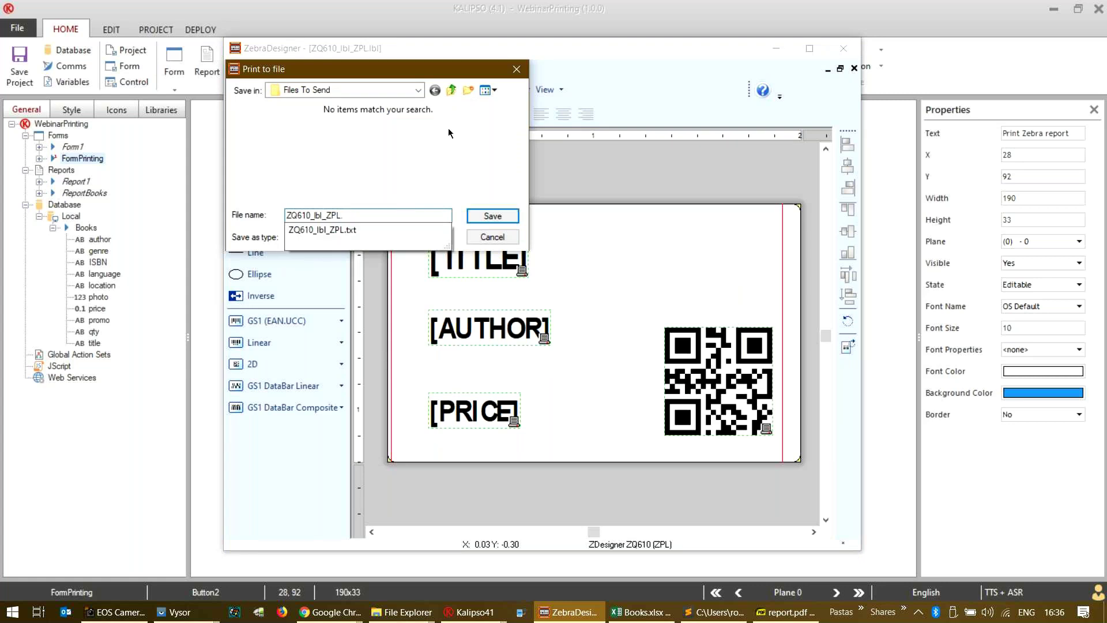
left_click(362, 230)
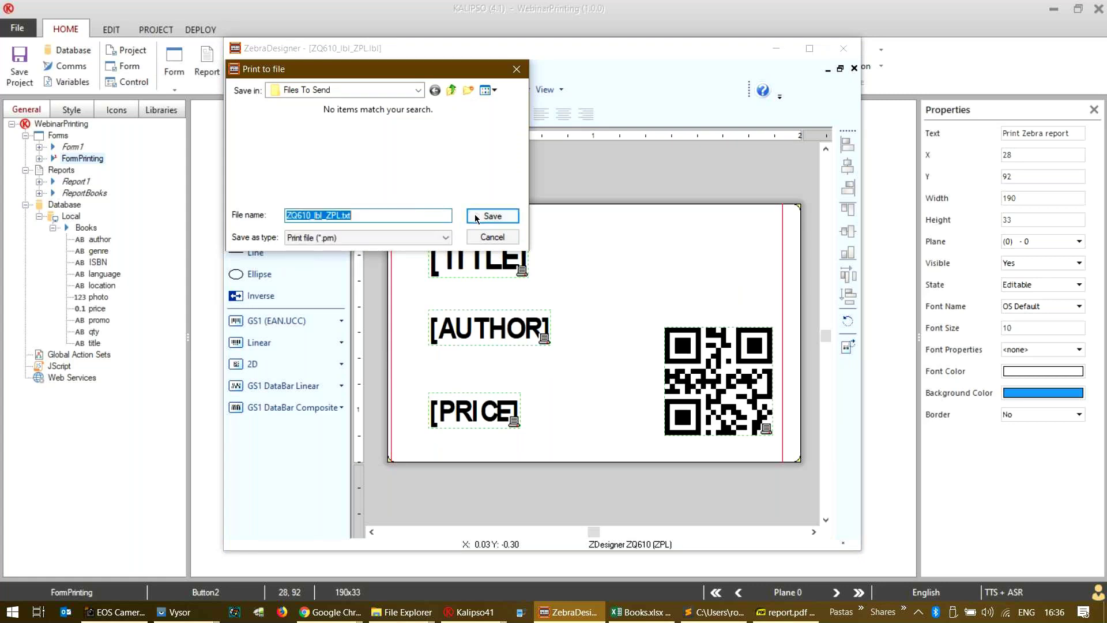
left_click(492, 216)
left_click(596, 310)
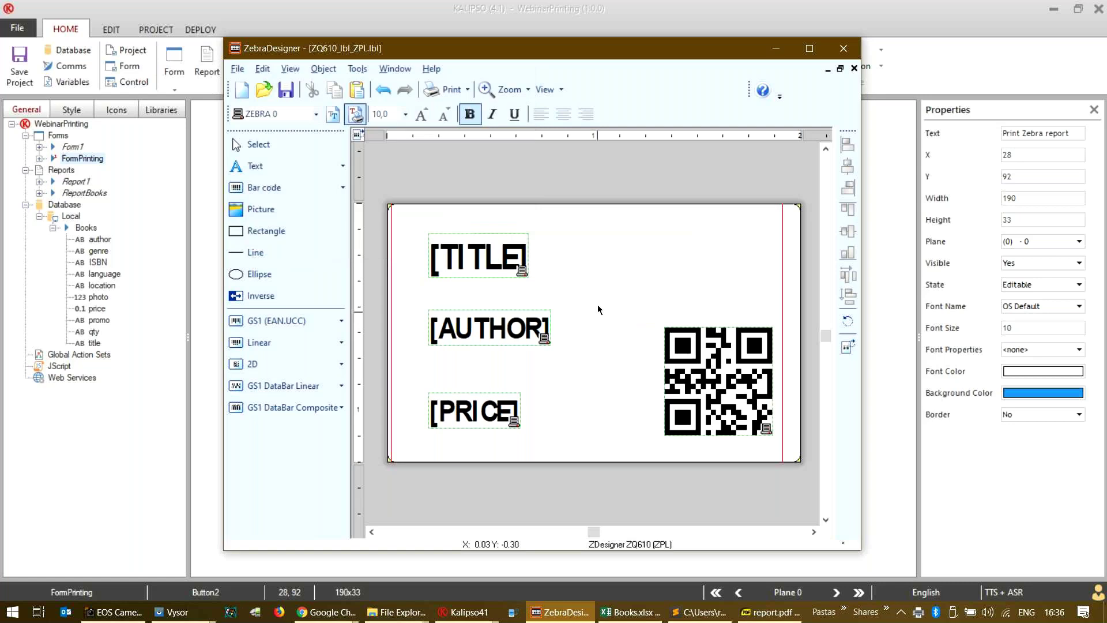
- Print one copy of the label on the ZQ610 printer with Print to file turned off
left_click(443, 90)
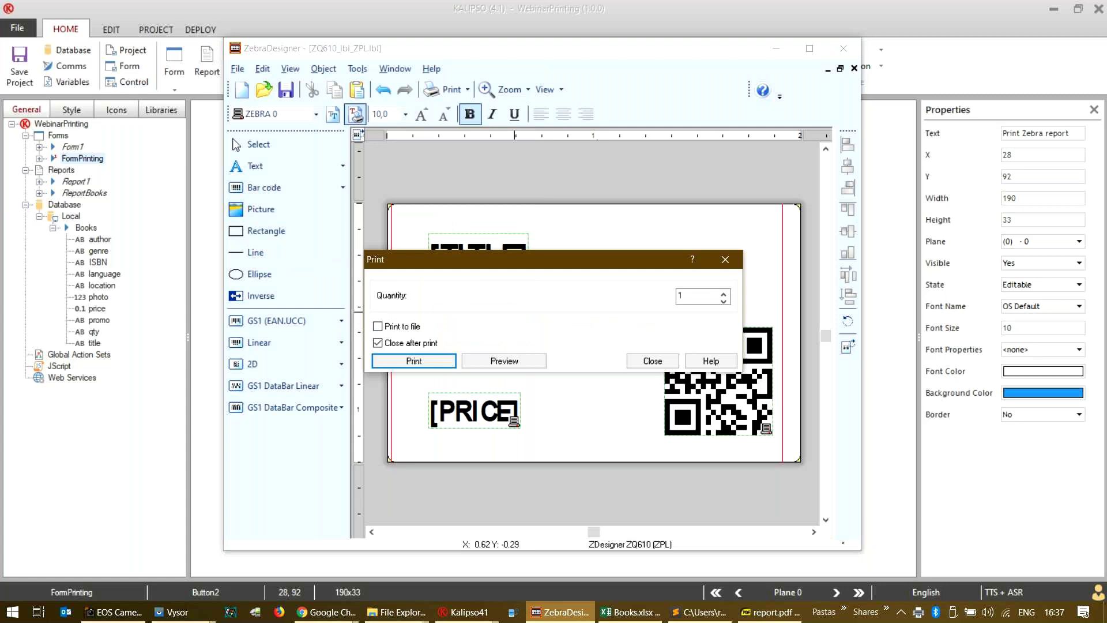
left_click(113, 612)
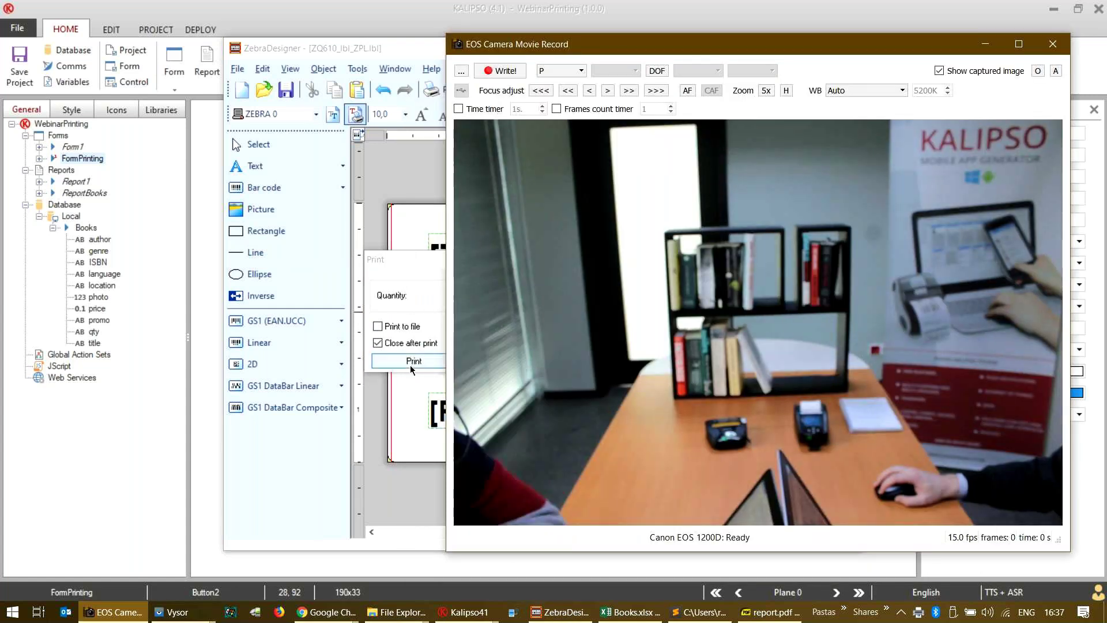
left_click(410, 365)
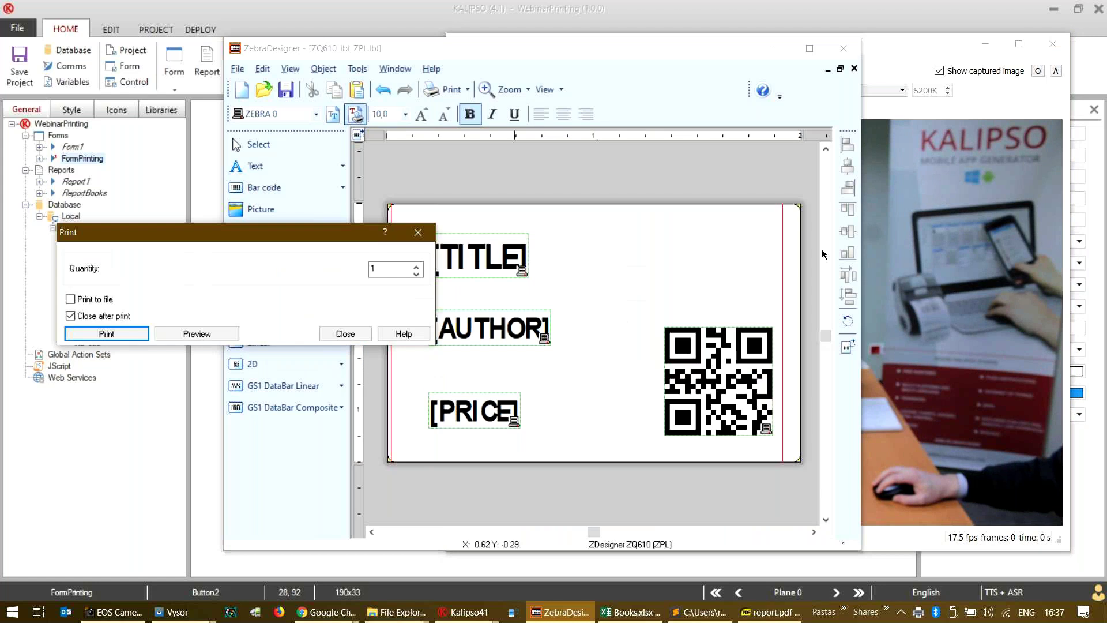
key("alt+Tab")
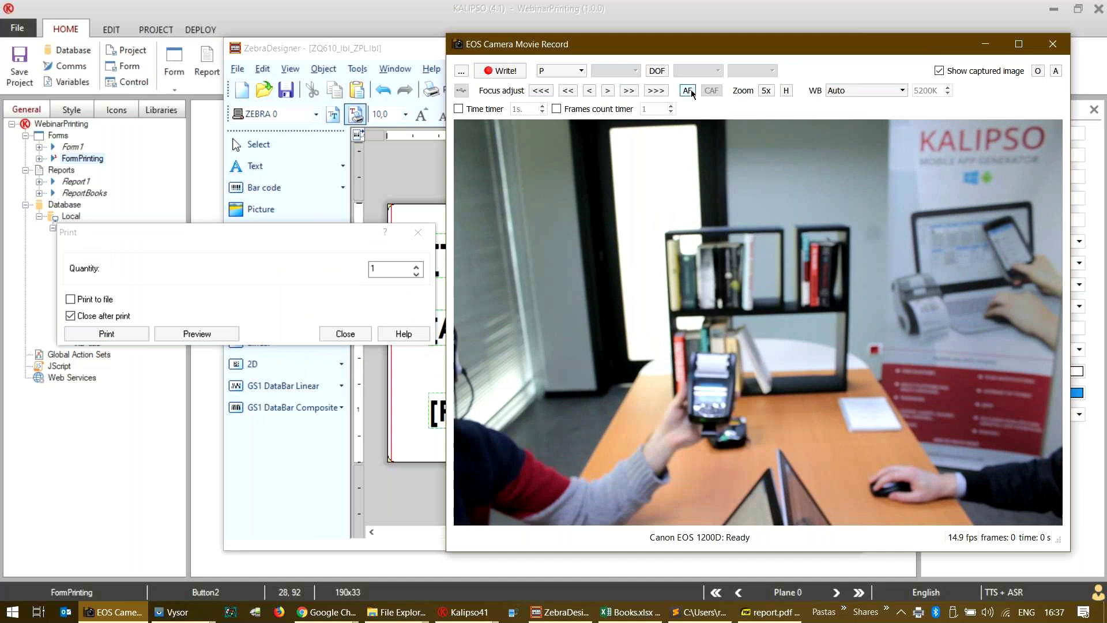
key("alt+Tab")
key("Return")
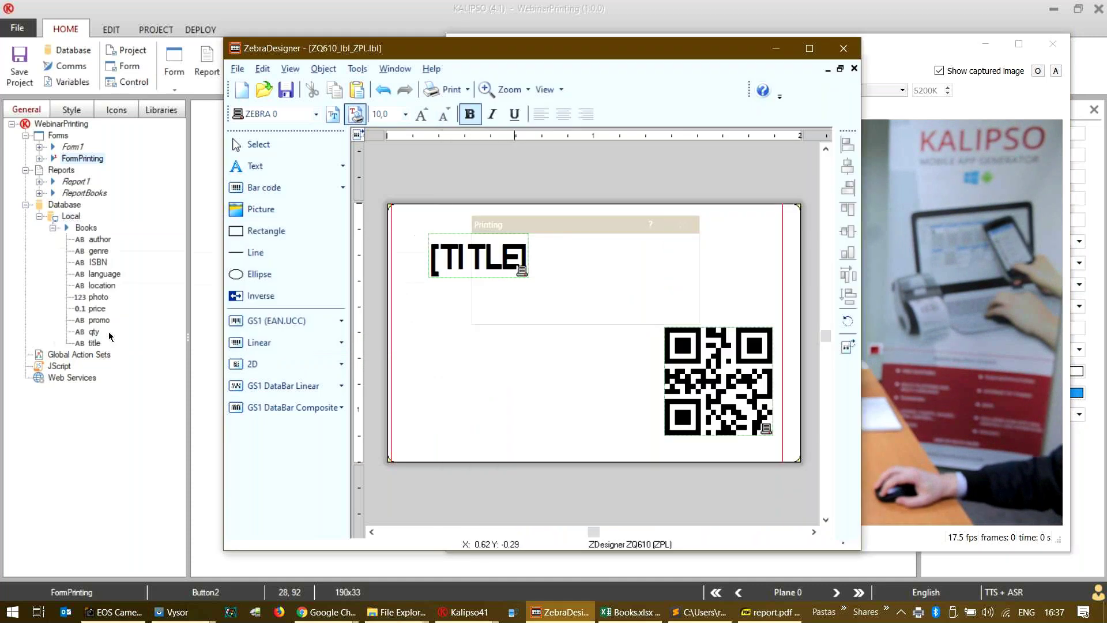
- Switch to EOS Camera Movie Record, autofocus the camera to examine the printed label, and return to ZebraDesigner
left_click(928, 161)
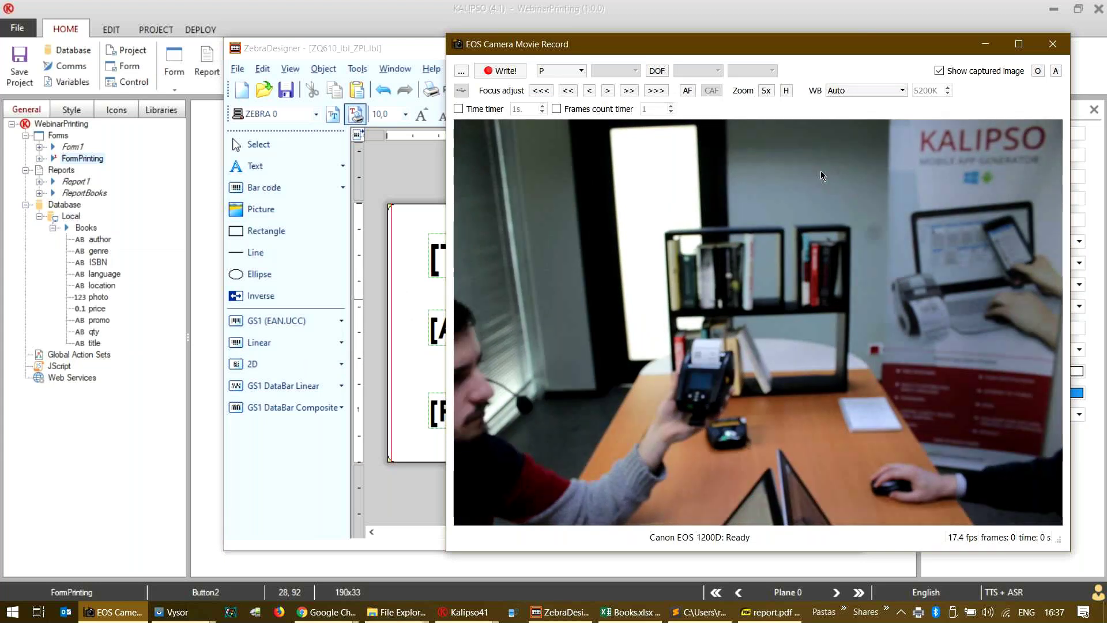
left_click(985, 44)
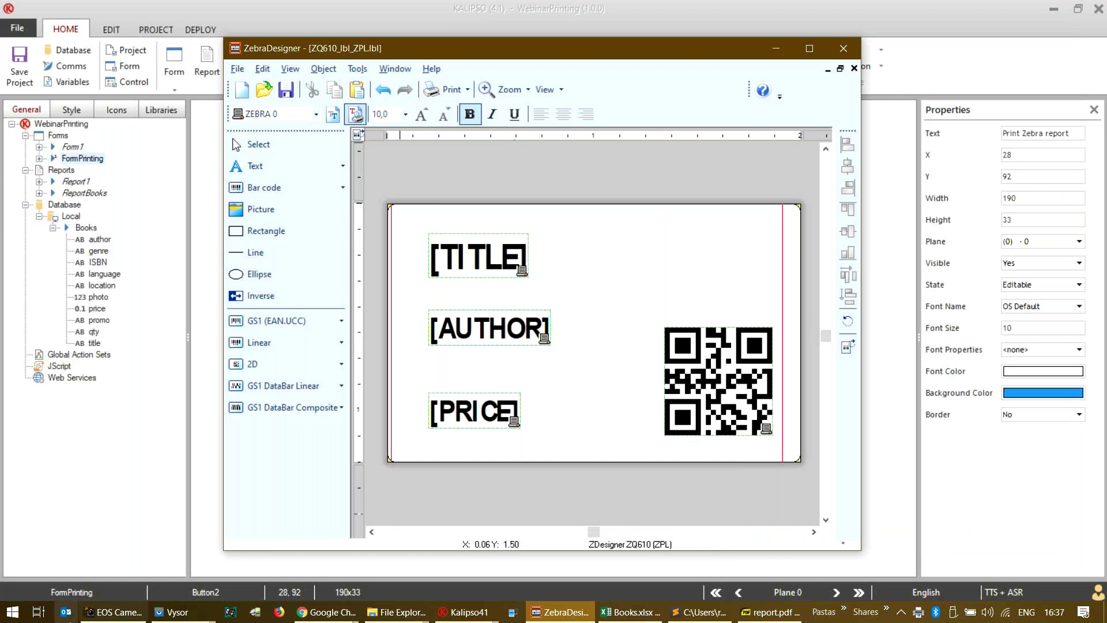
left_click(97, 616)
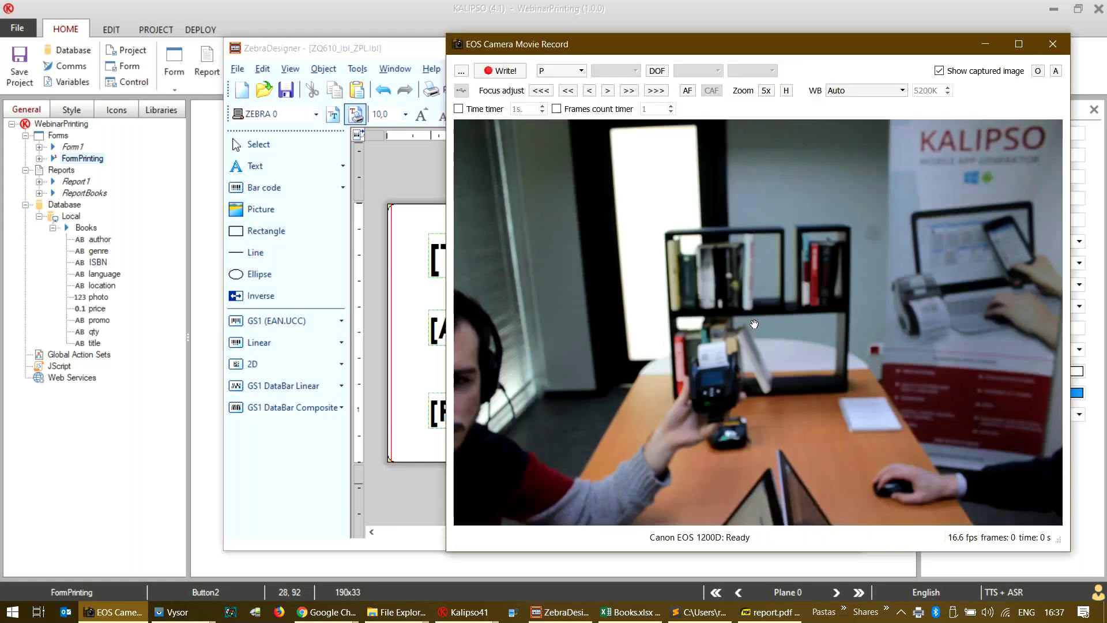
left_click(688, 91)
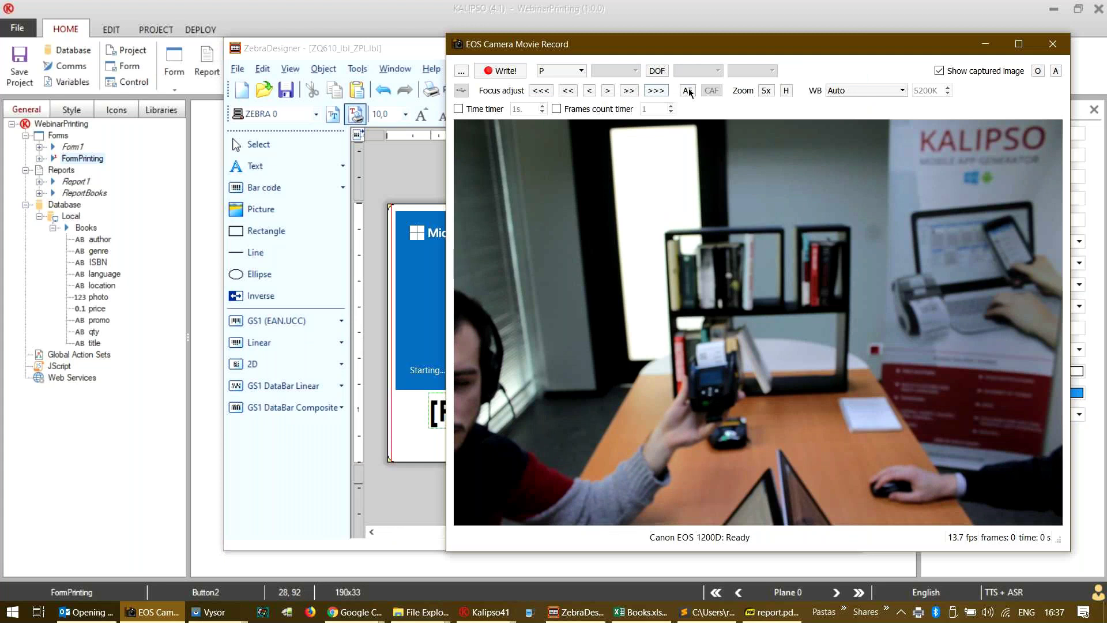
left_click(710, 230)
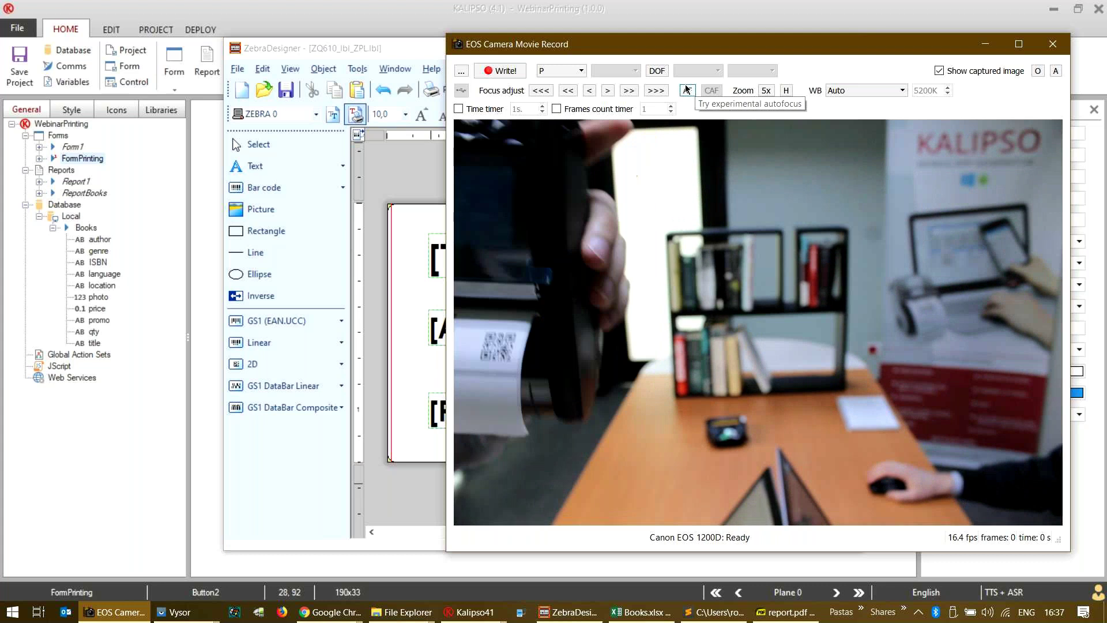
left_click(985, 44)
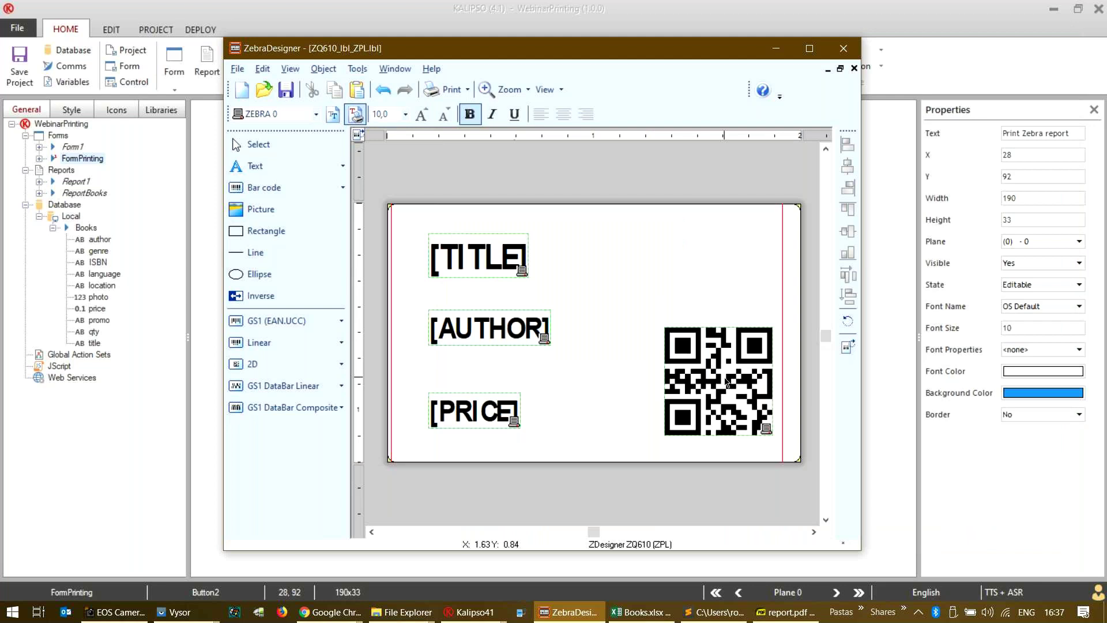
- Check the QR code's fixed bar code data in the label and return to Kalipso
left_click(727, 382)
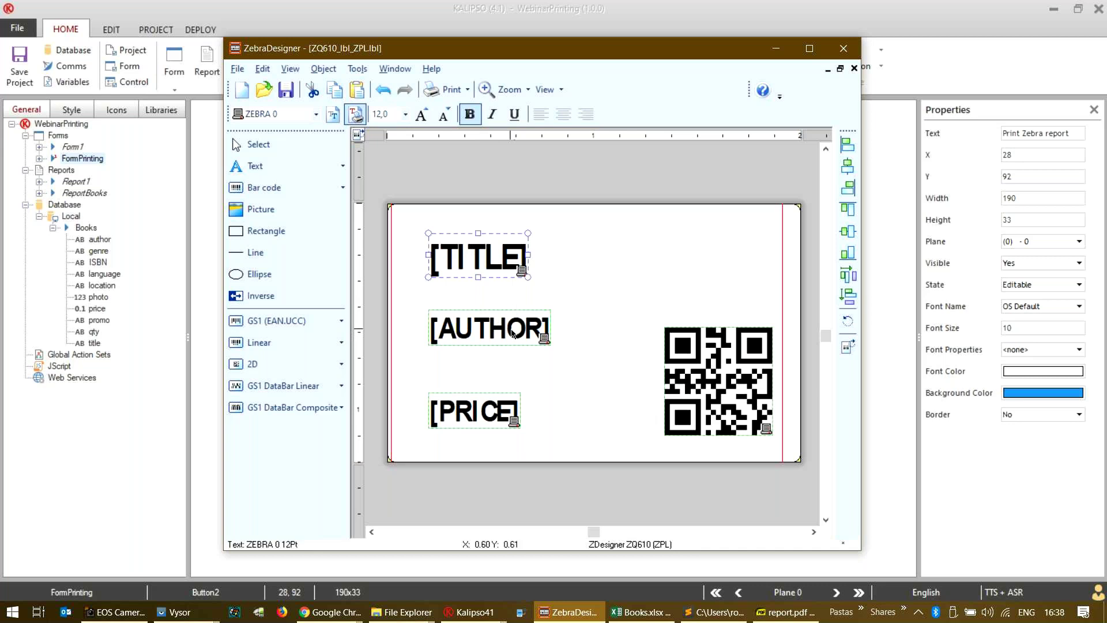
left_click(725, 365)
double_click(726, 366)
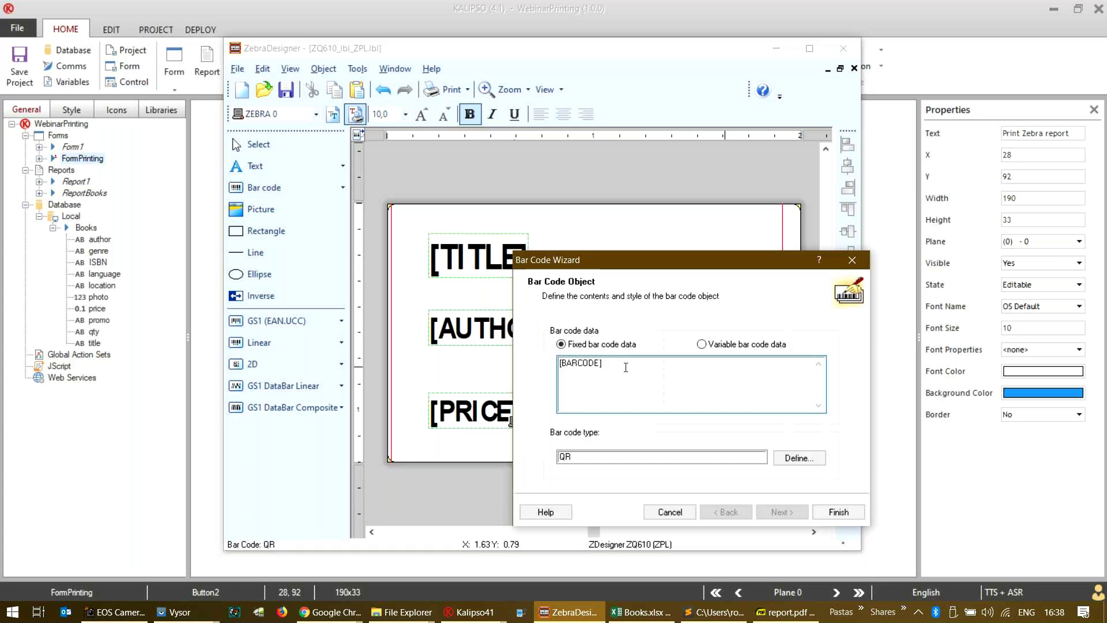
left_click(838, 512)
left_click(776, 47)
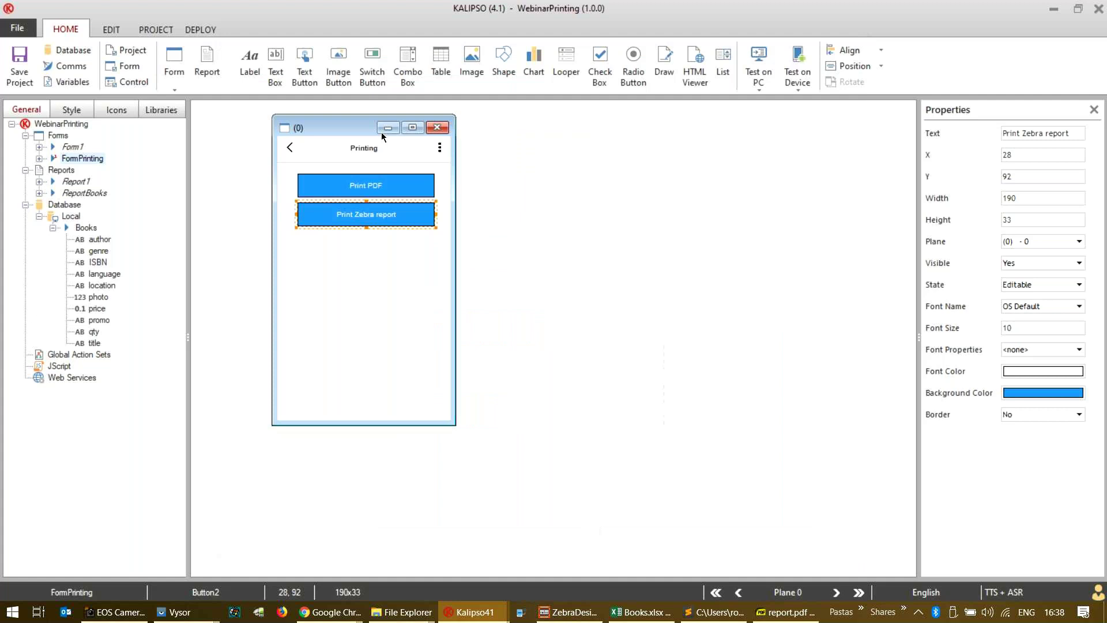
- Open ZQ610_lbl_ZPL.txt from the project's Files To Send folder, examine its ZPL code and placeholders, and return to Kalipso
left_click(135, 30)
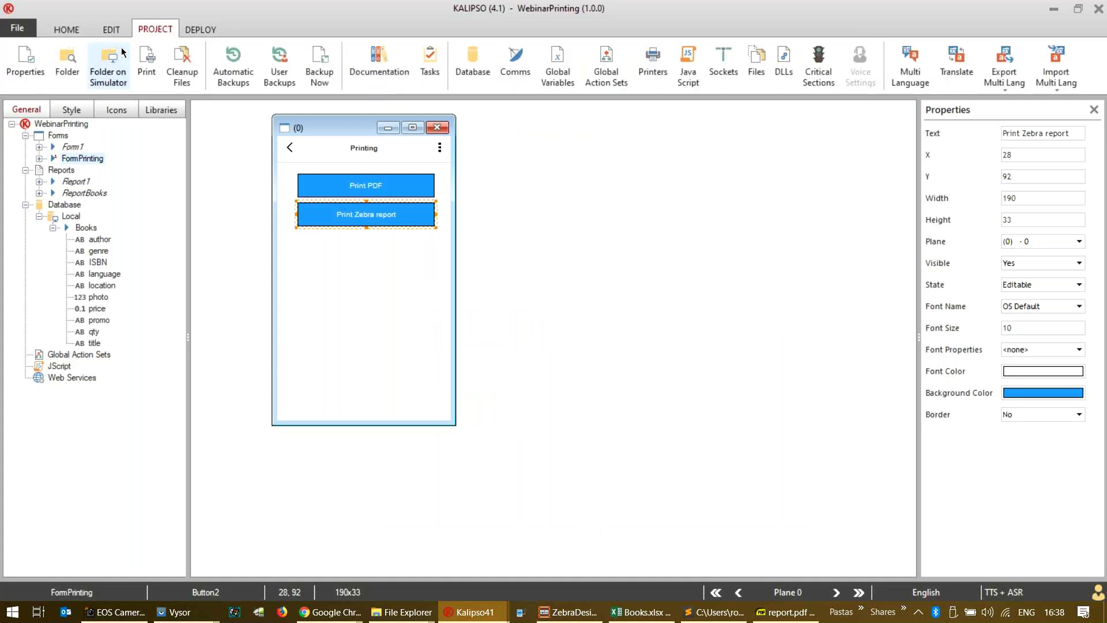
left_click(110, 64)
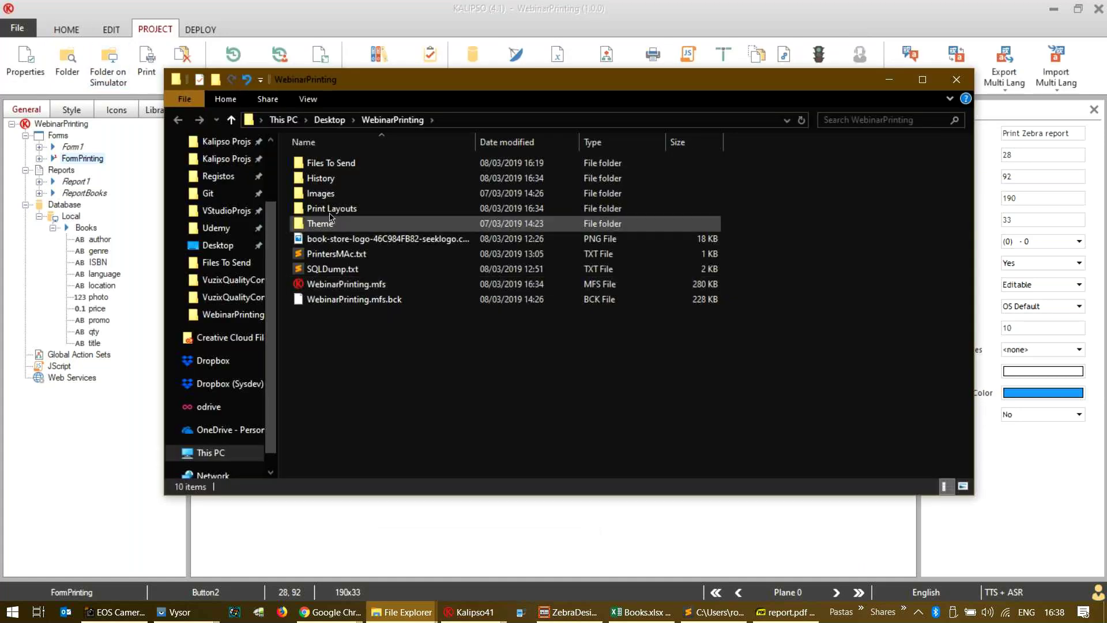
double_click(331, 161)
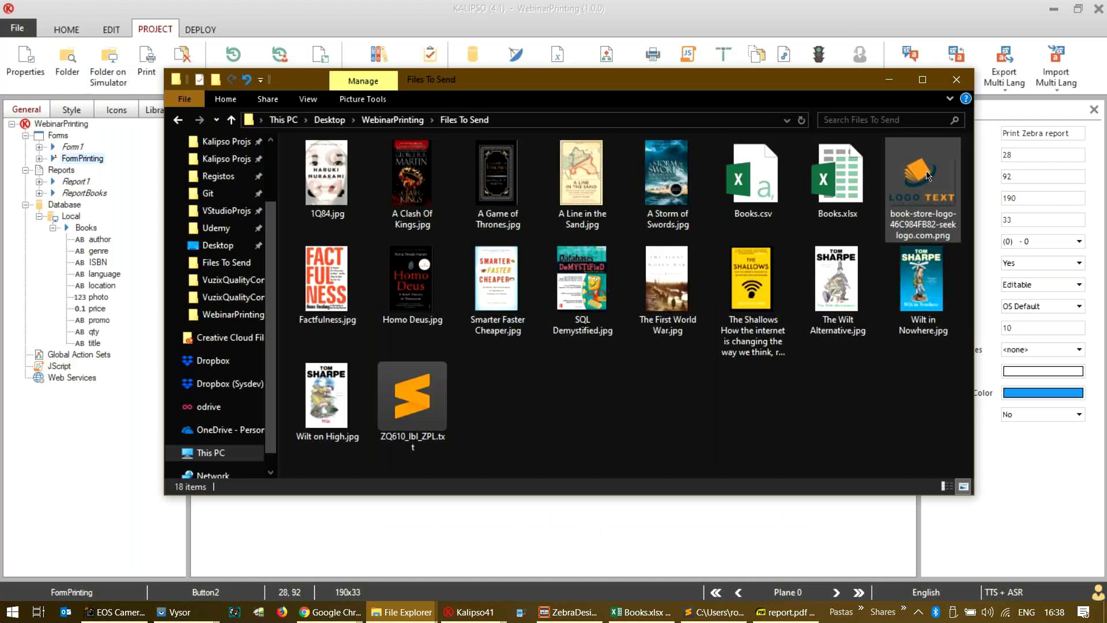
left_click(404, 409)
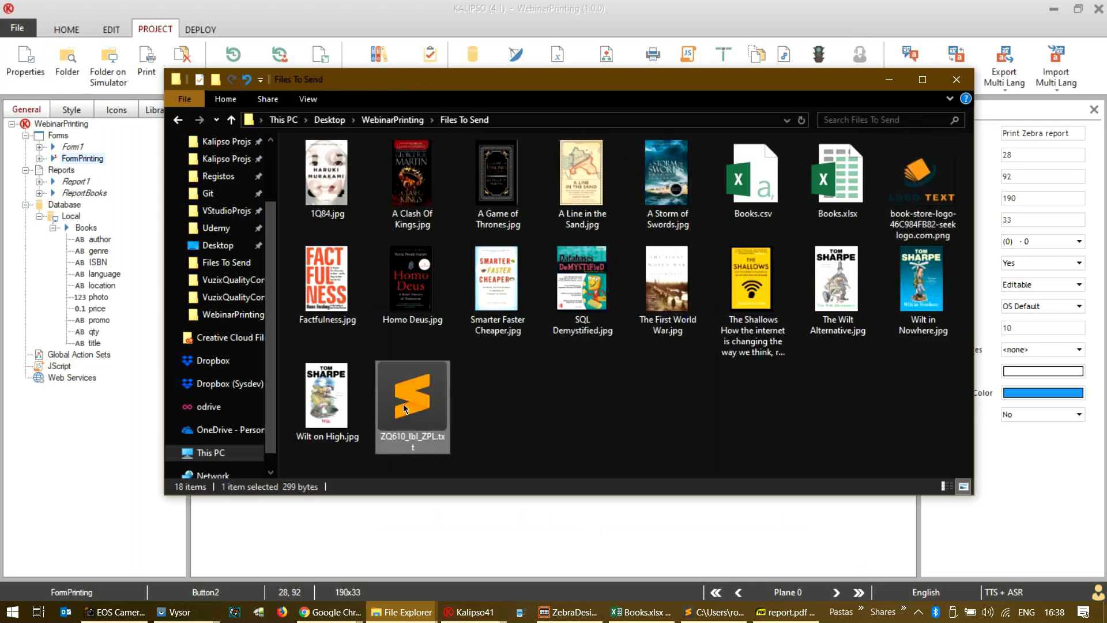
double_click(405, 408)
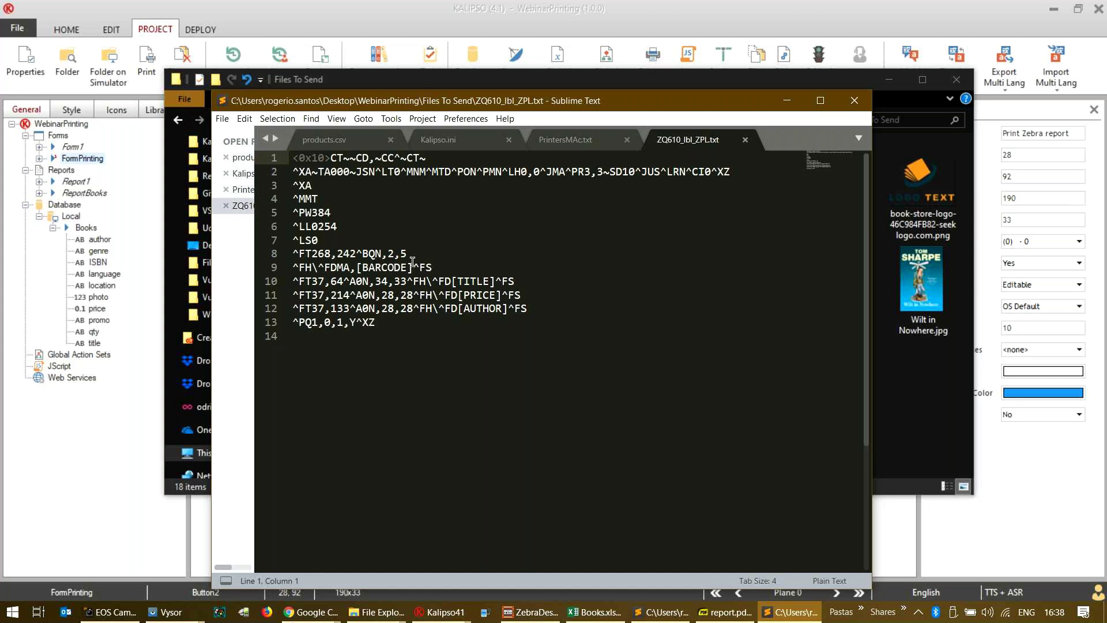
left_click(787, 100)
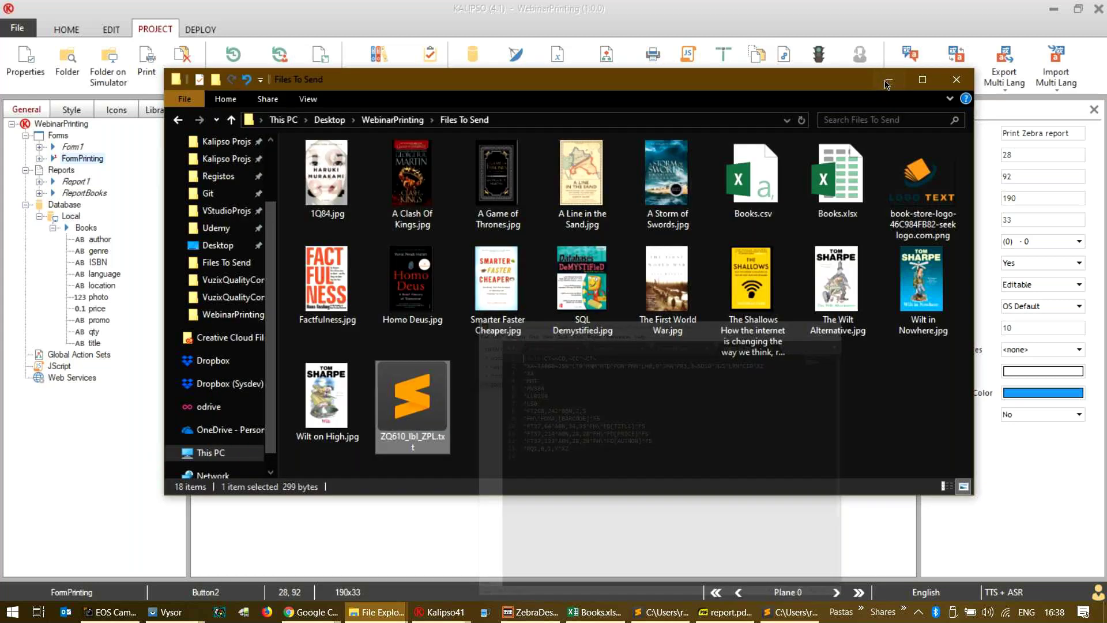
left_click(887, 83)
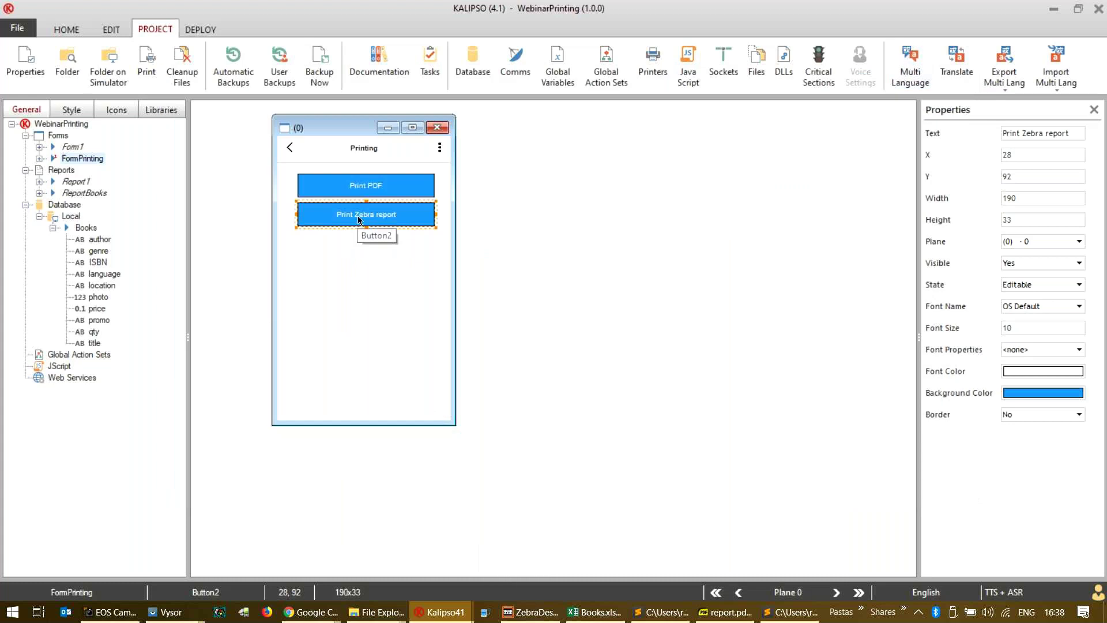
- Add a Books table with title, author and price columns to FormPrinting and place it at X 4, Y 132, sized 232 by 258
scroll(101, 68, "up", 2)
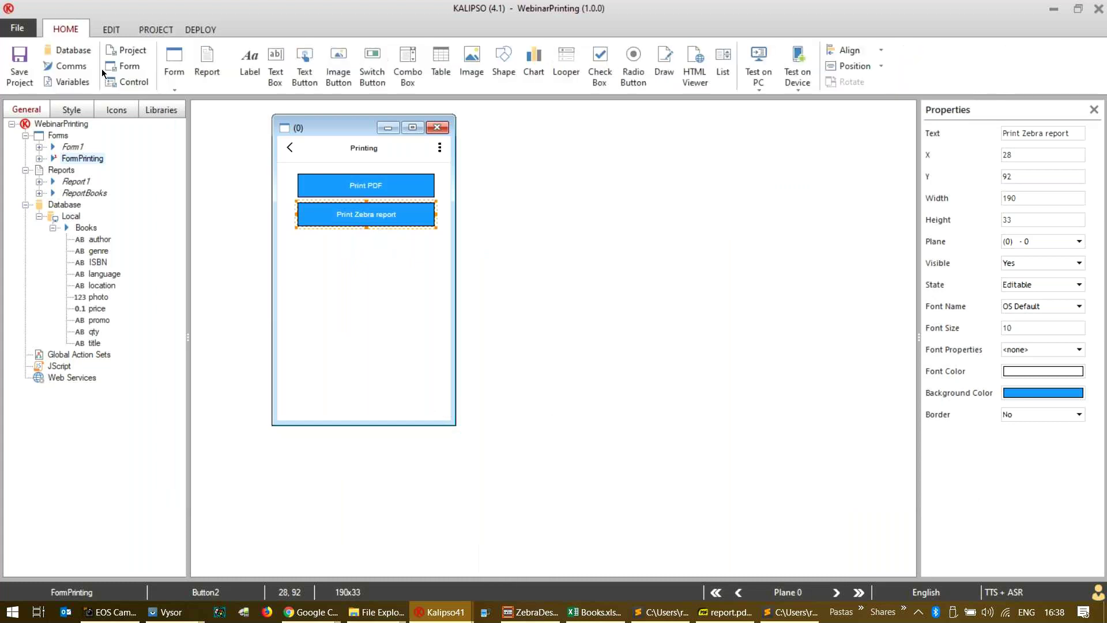
left_click(54, 227)
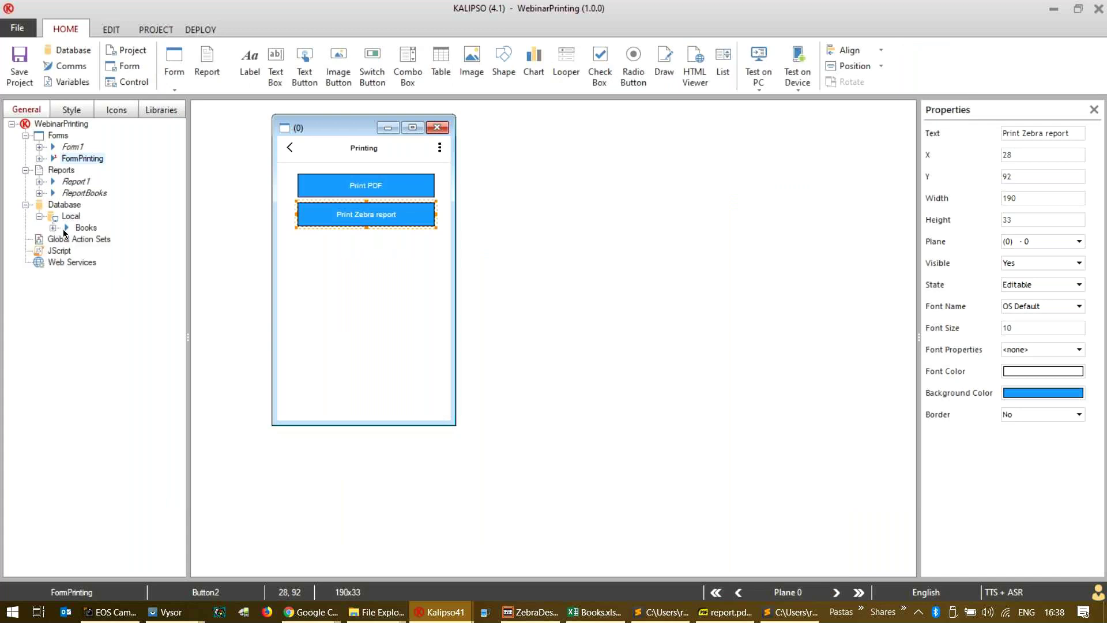
left_click_drag(83, 228, 284, 242)
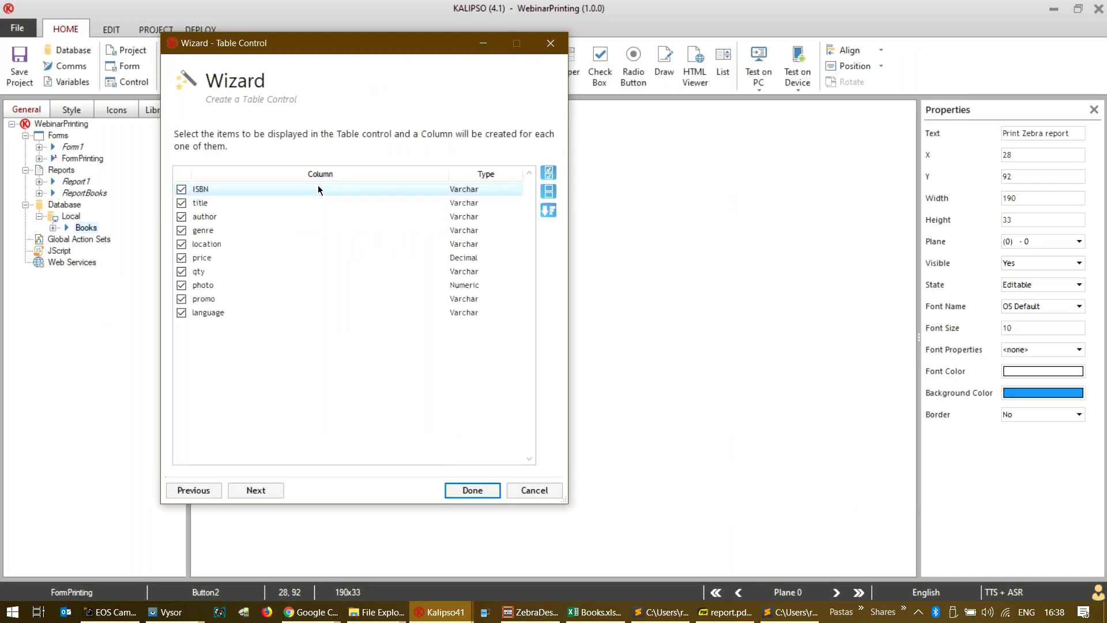
left_click(549, 191)
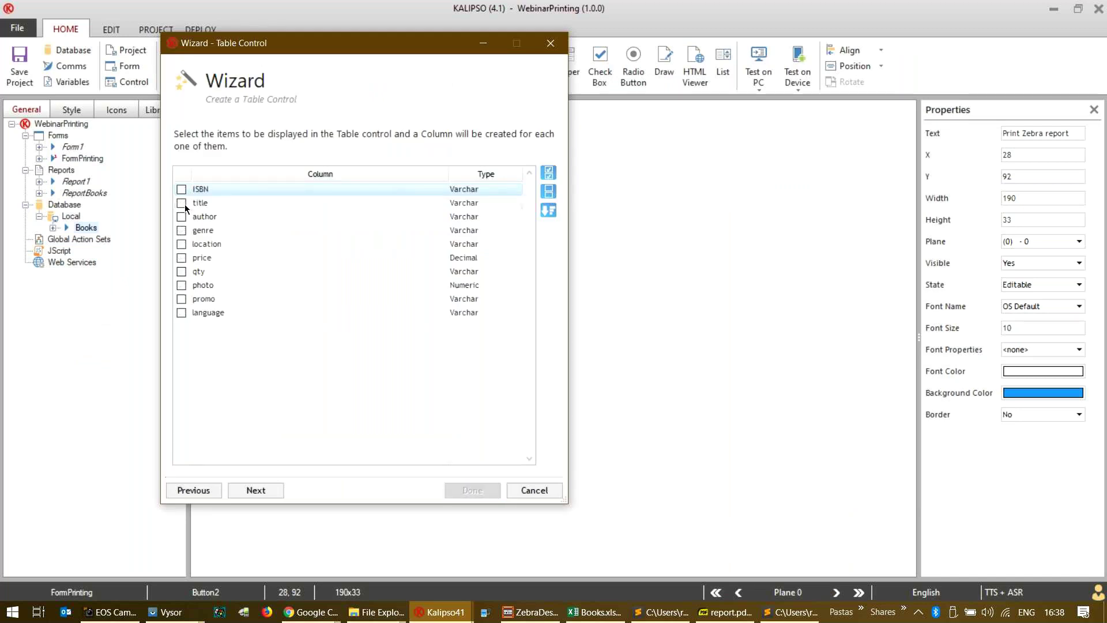
left_click(182, 204)
left_click(182, 218)
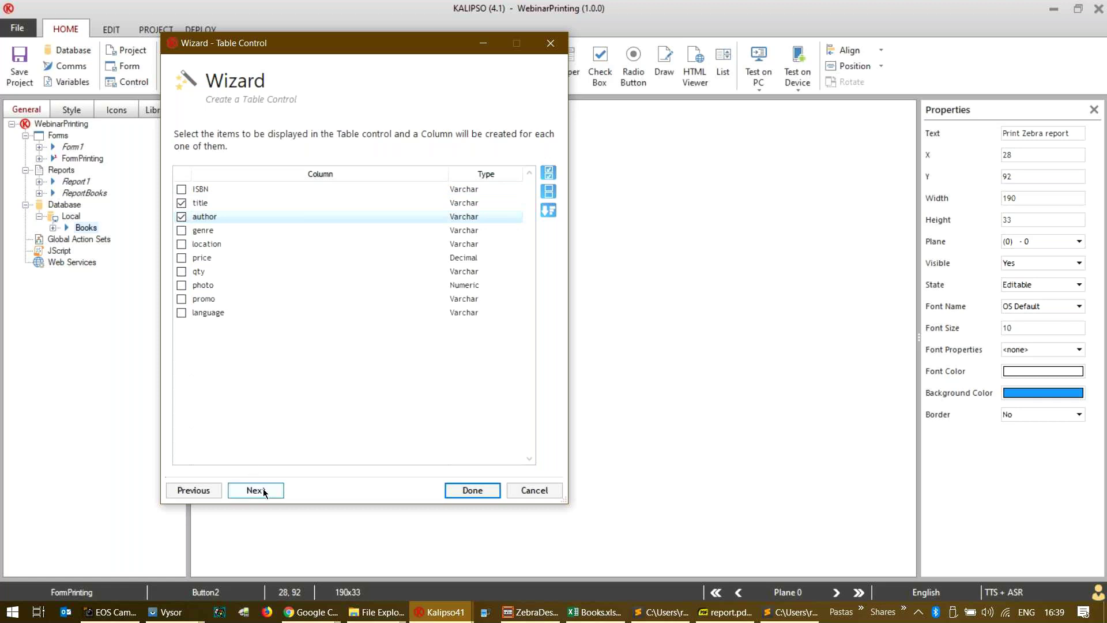
left_click(182, 258)
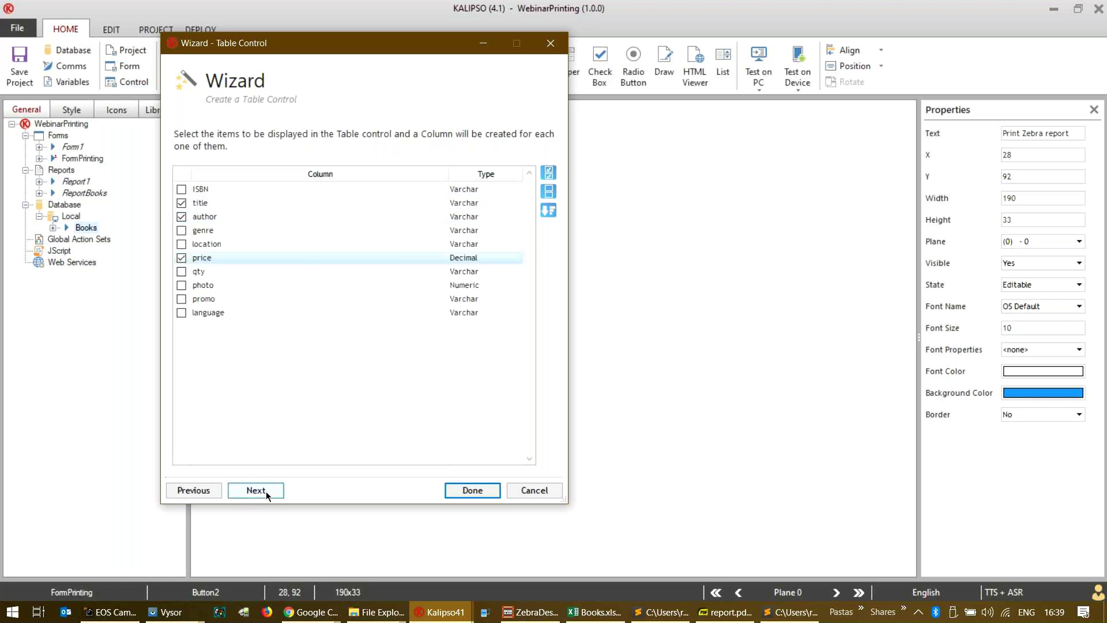
left_click(261, 490)
left_click(466, 490)
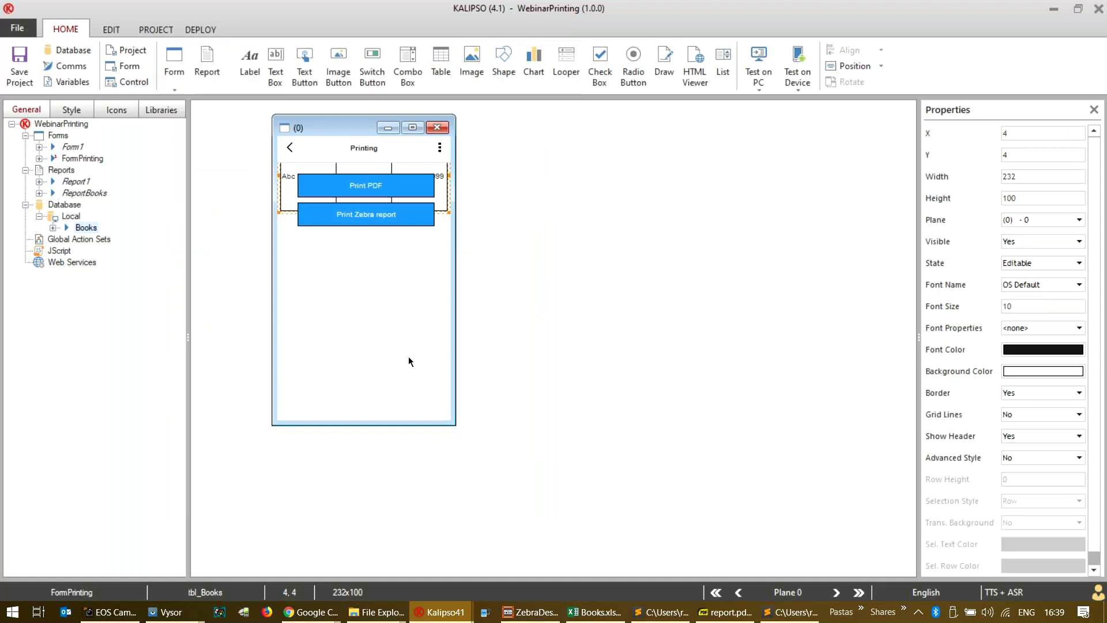
left_click_drag(283, 195, 291, 289)
left_click_drag(364, 305, 364, 421)
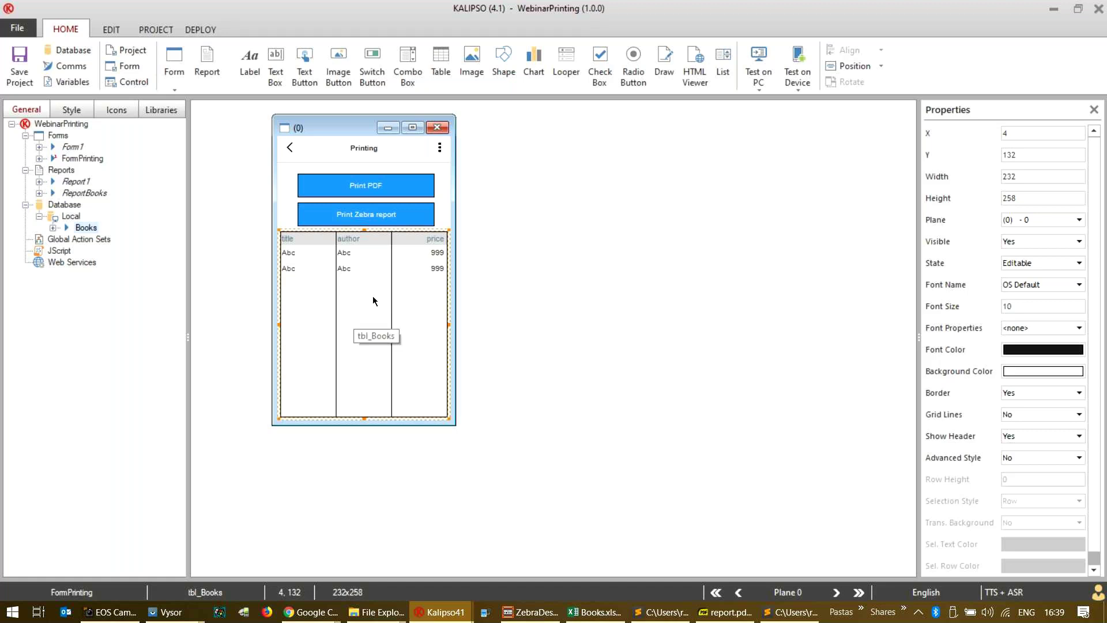
- Add a Refresh Control action for tbl_Books after the file import in FormPrinting's Open Form event and save the form
double_click(445, 213)
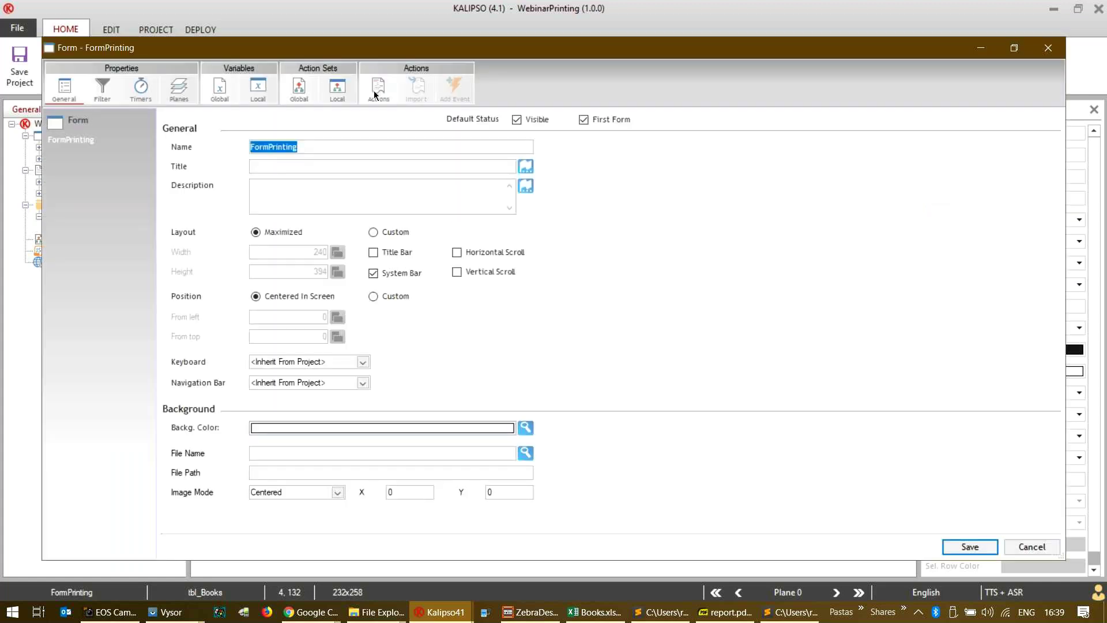
left_click(377, 91)
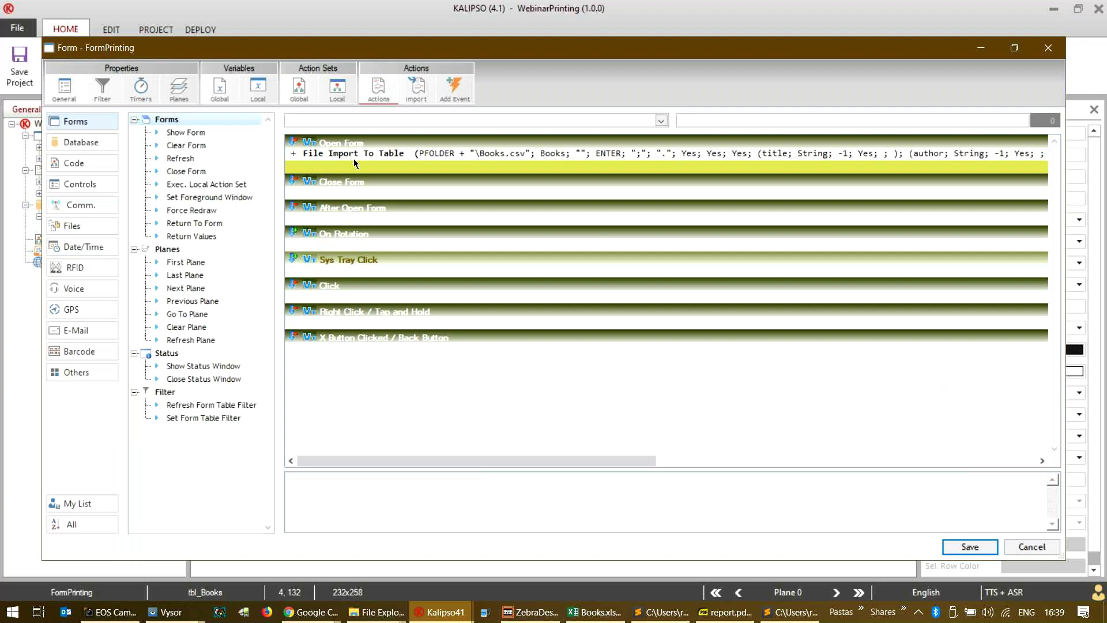
type("Refresh")
key("Down")
key("Return")
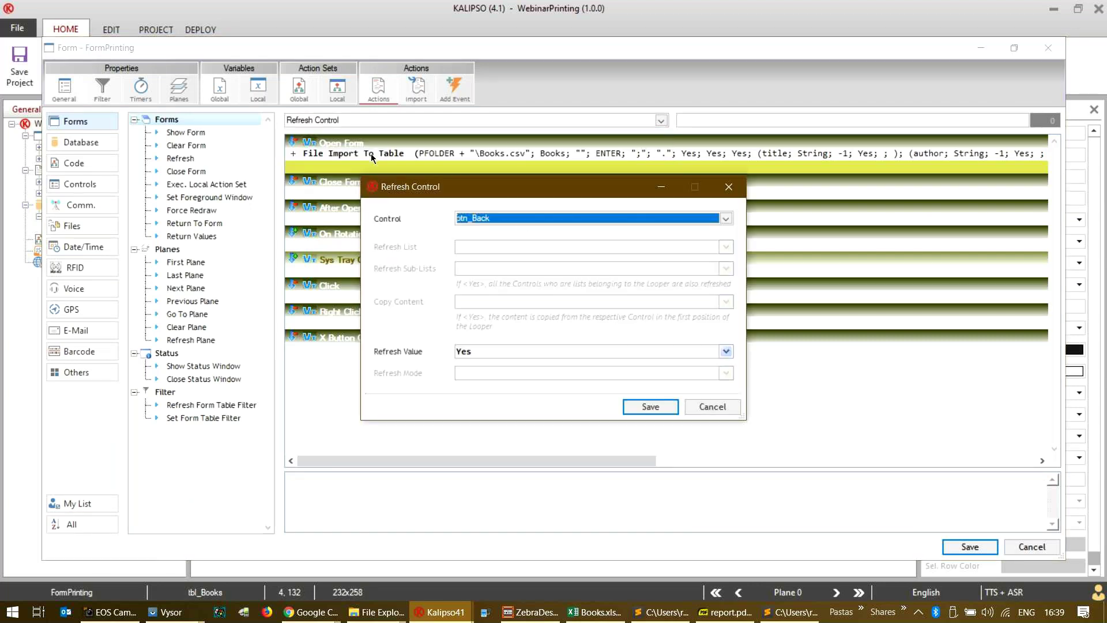
left_click(522, 220)
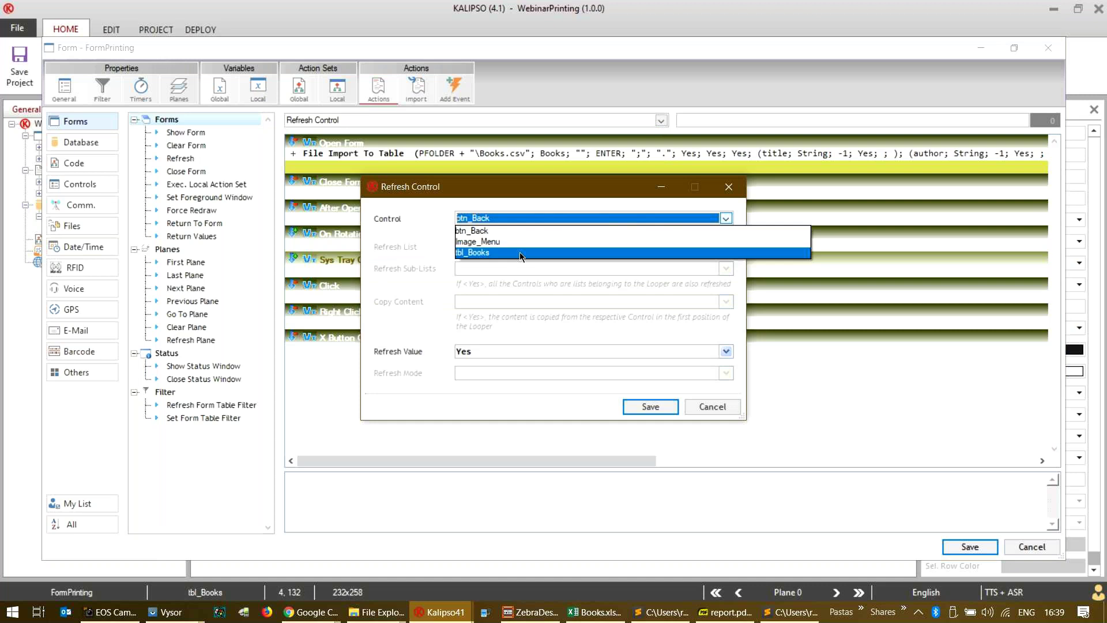
left_click(521, 254)
left_click(668, 404)
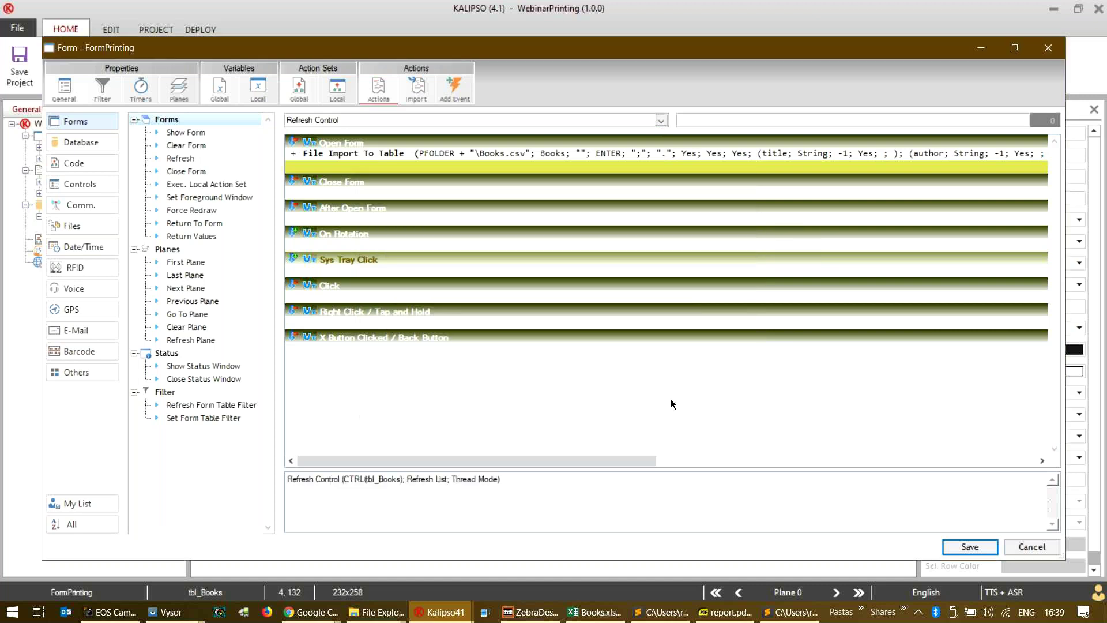
left_click(966, 548)
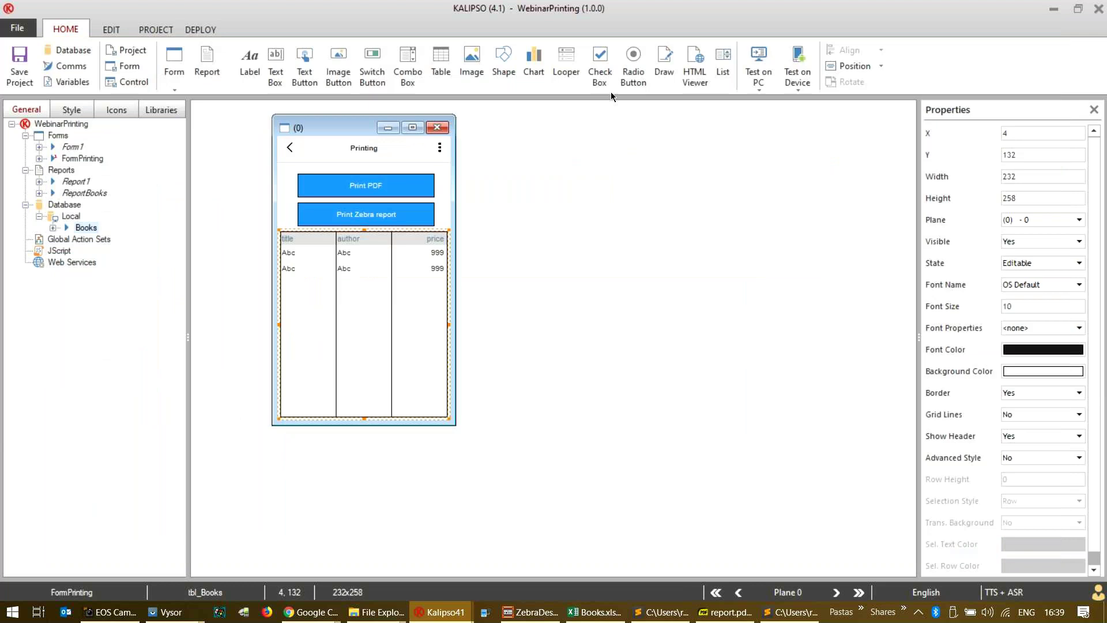
- Test the project on the PC, look through the imported books, select one book row, and exit the test
left_click(758, 56)
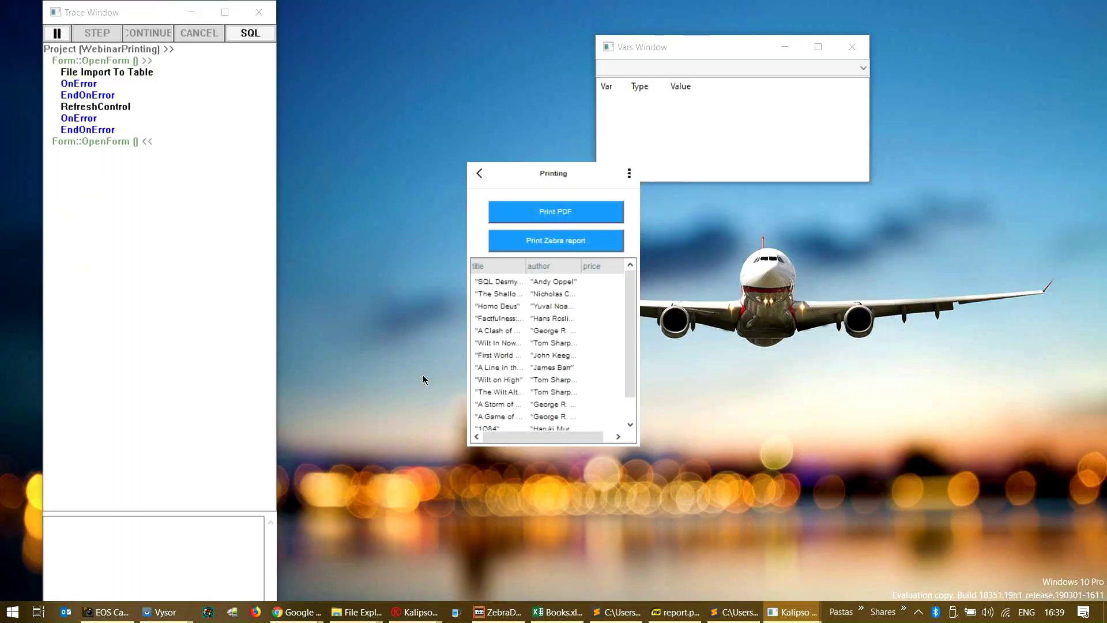
scroll(563, 321, "down", 1)
scroll(538, 305, "up", 1)
scroll(537, 306, "down", 1)
left_click(531, 307)
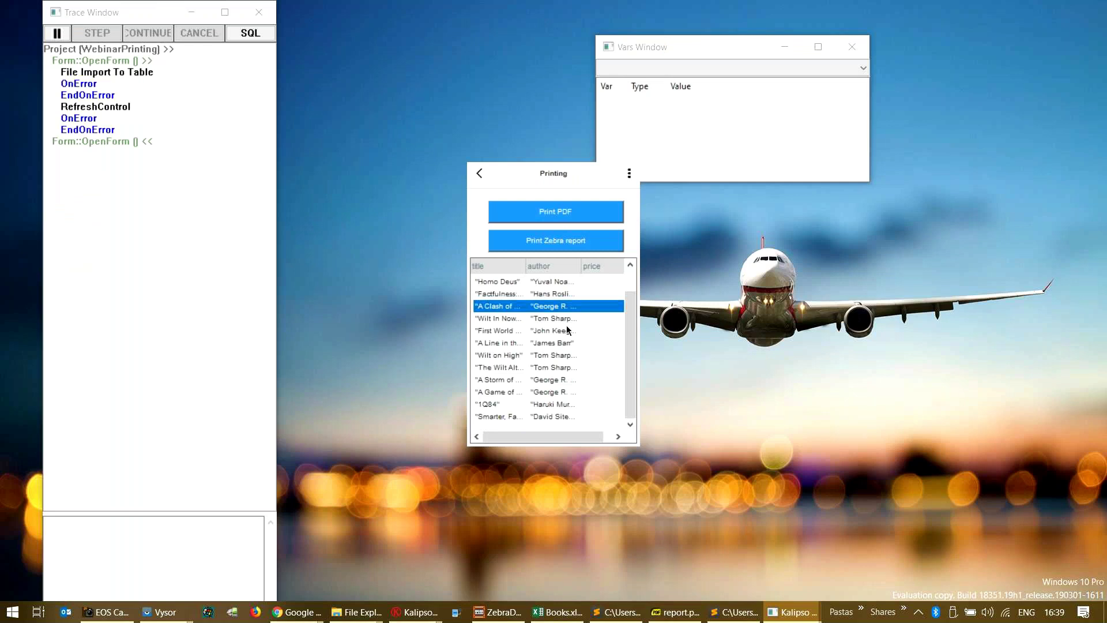
left_click(480, 174)
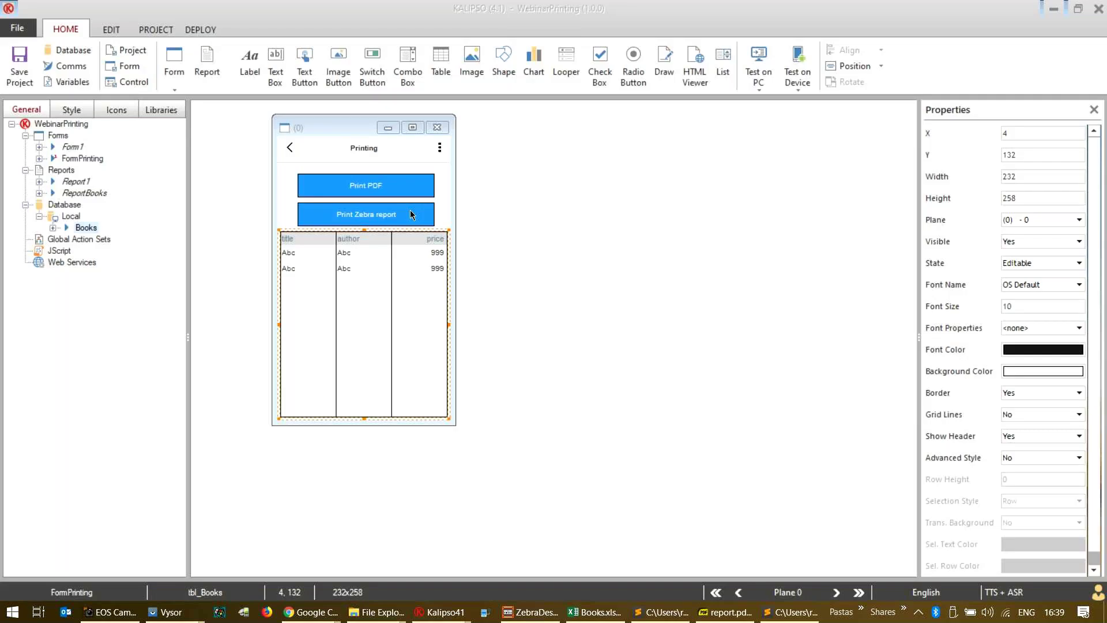
- Delete the price column from tbl_Books and widen the author column almost to the table's outer edge
double_click(416, 274)
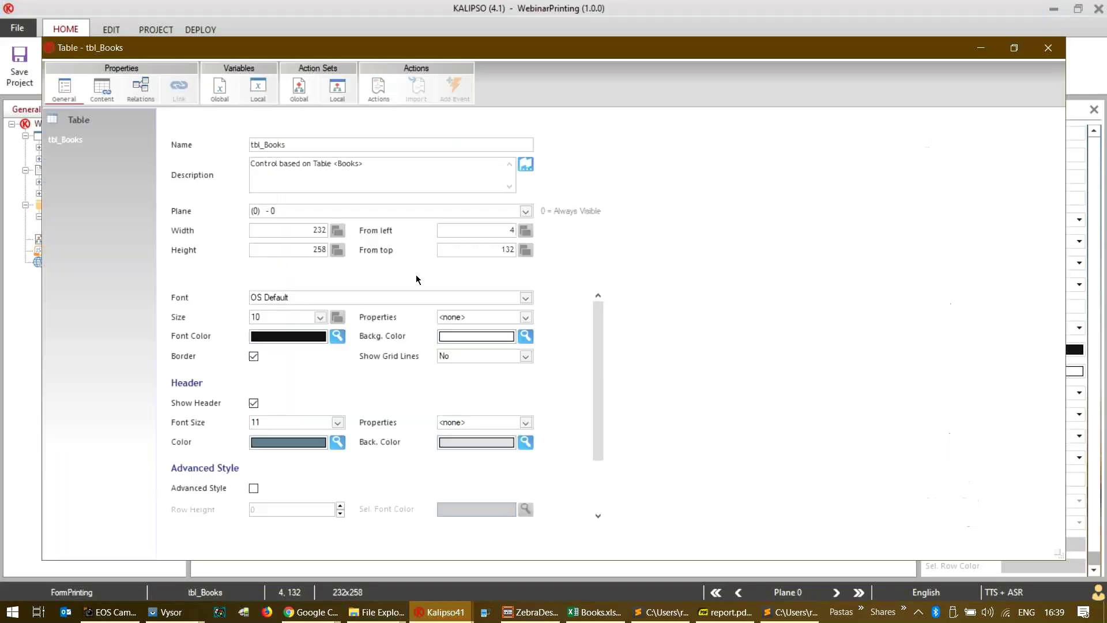
left_click(102, 88)
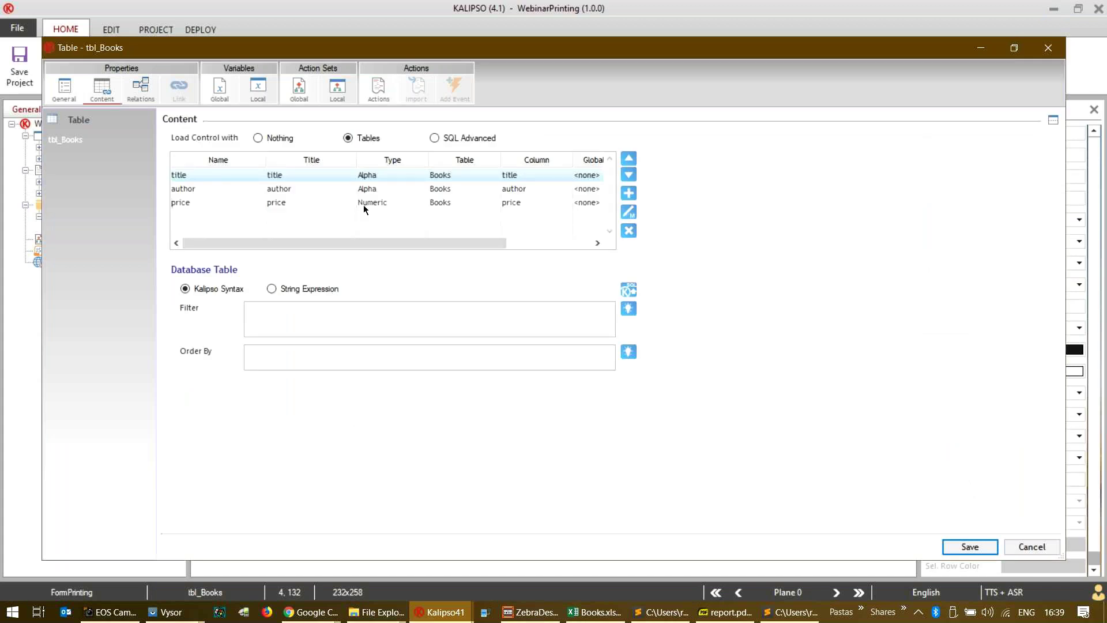
left_click(363, 206)
left_click(629, 231)
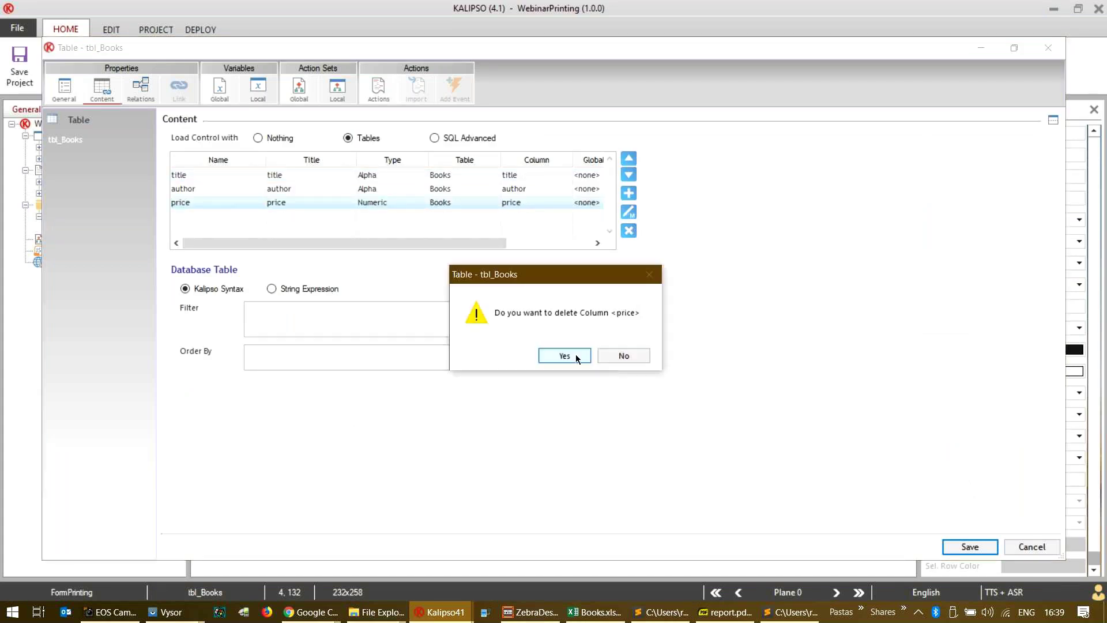
left_click(575, 354)
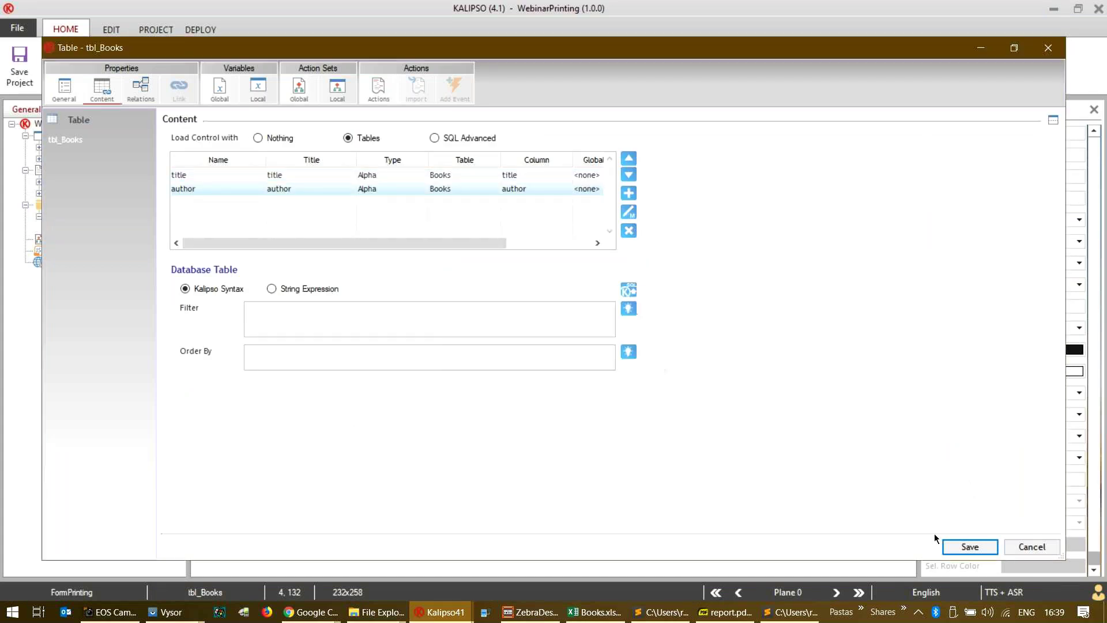
left_click(974, 546)
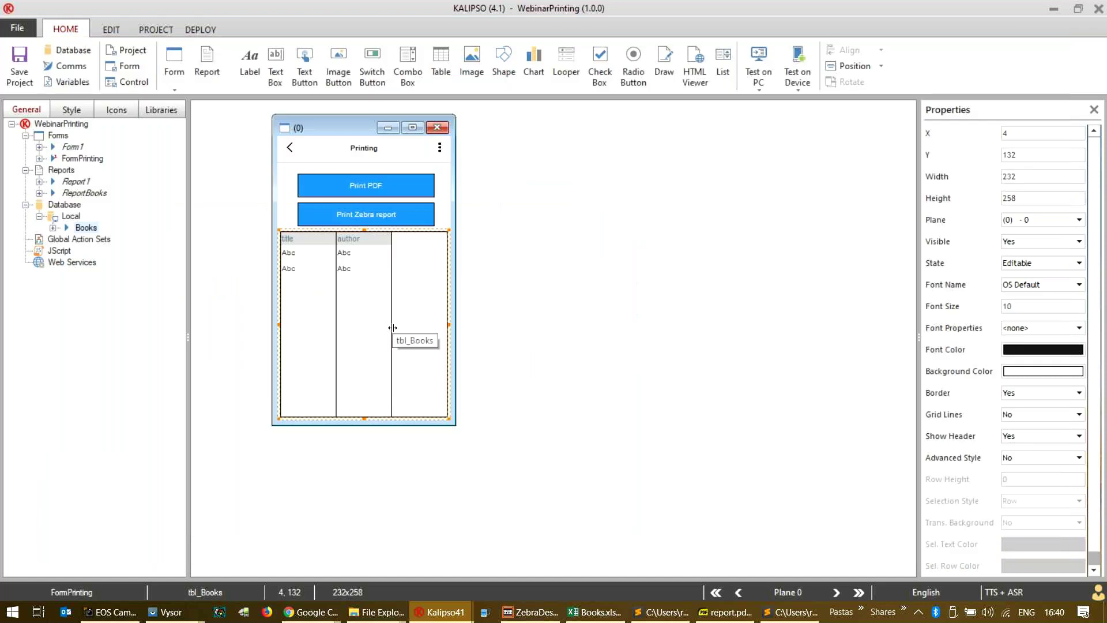
left_click_drag(392, 328, 445, 326)
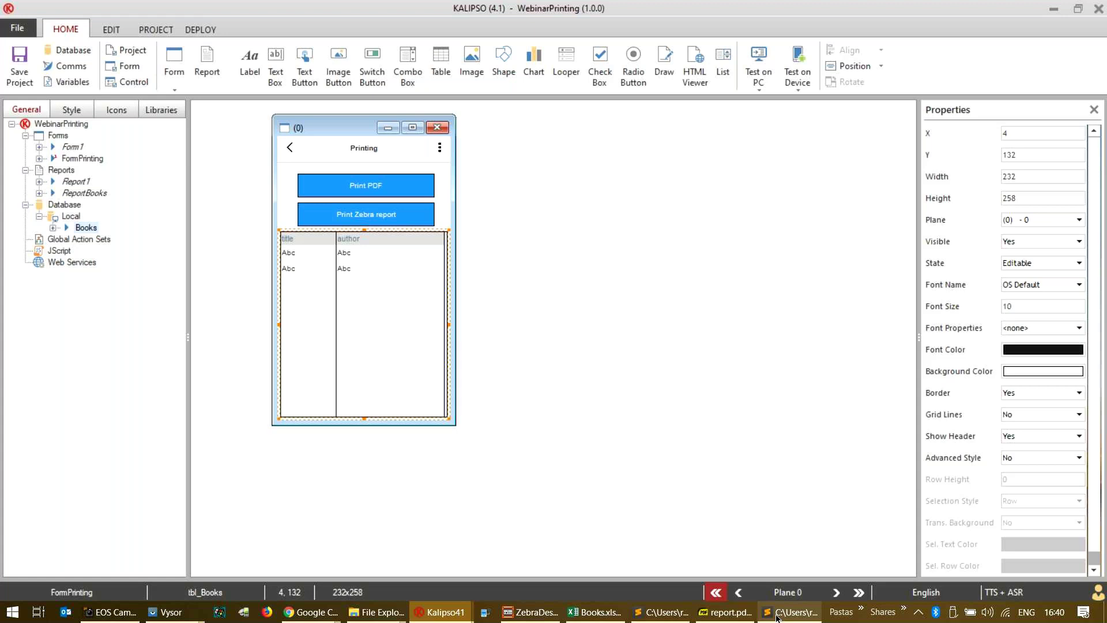
double_click(390, 292)
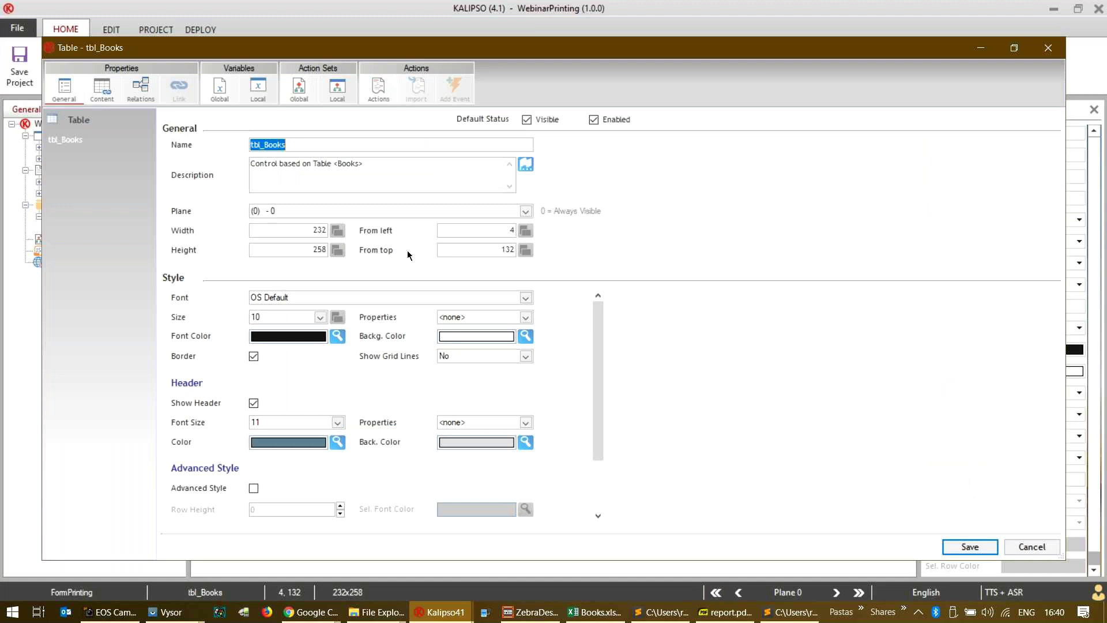
left_click(378, 88)
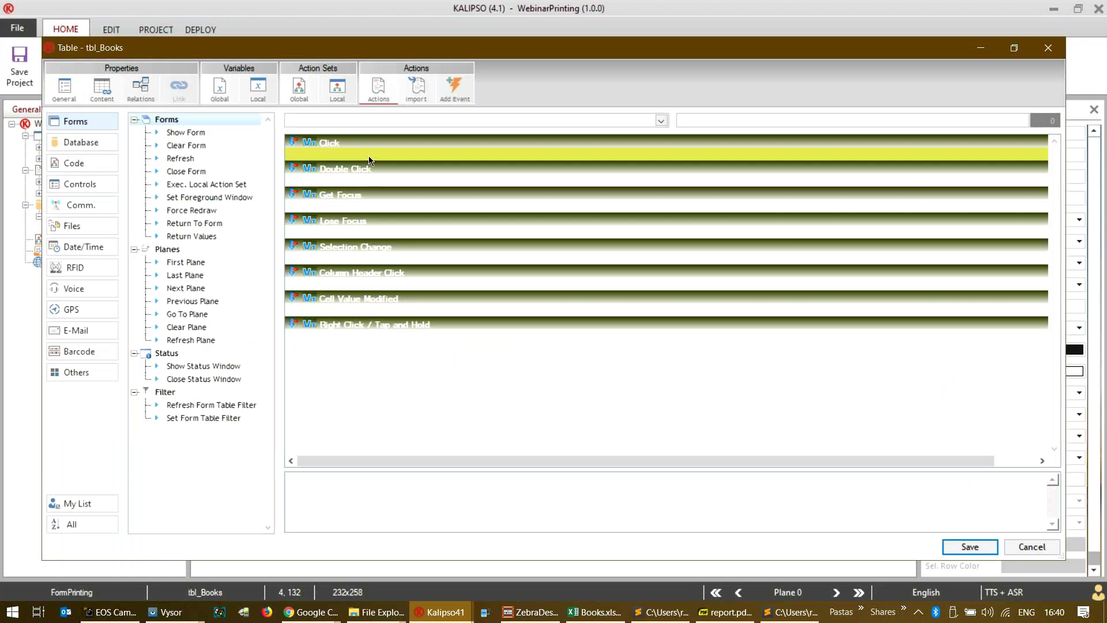
left_click_drag(399, 52, 457, 317)
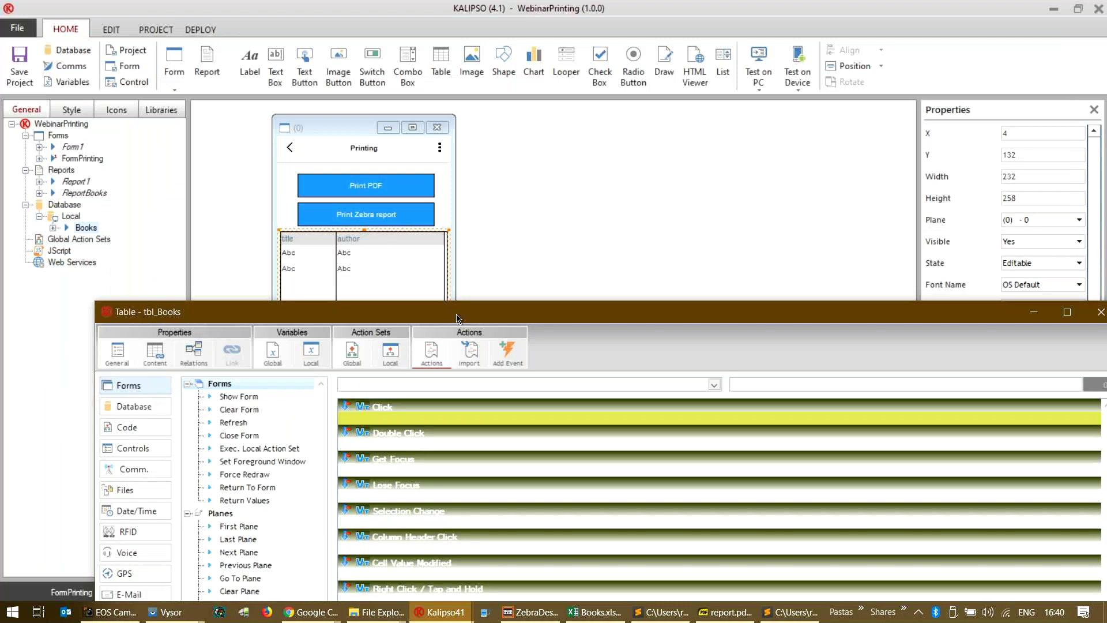
left_click(426, 258)
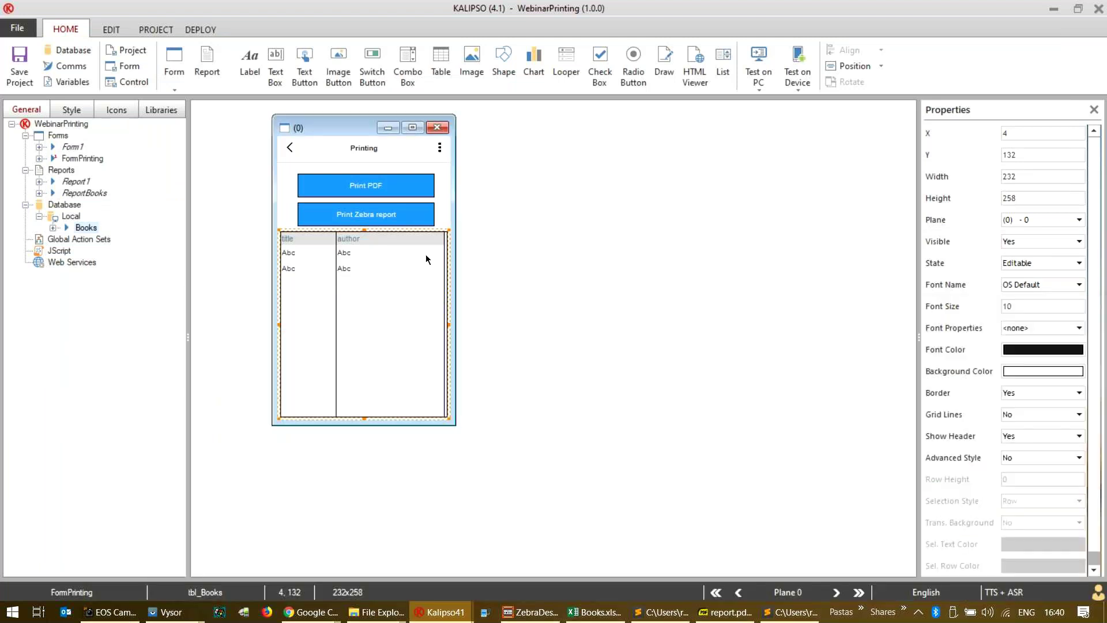
- Add an ISBN column sourced from the Books table to tbl_Books and save the table
double_click(395, 282)
key("ctrl+Tab")
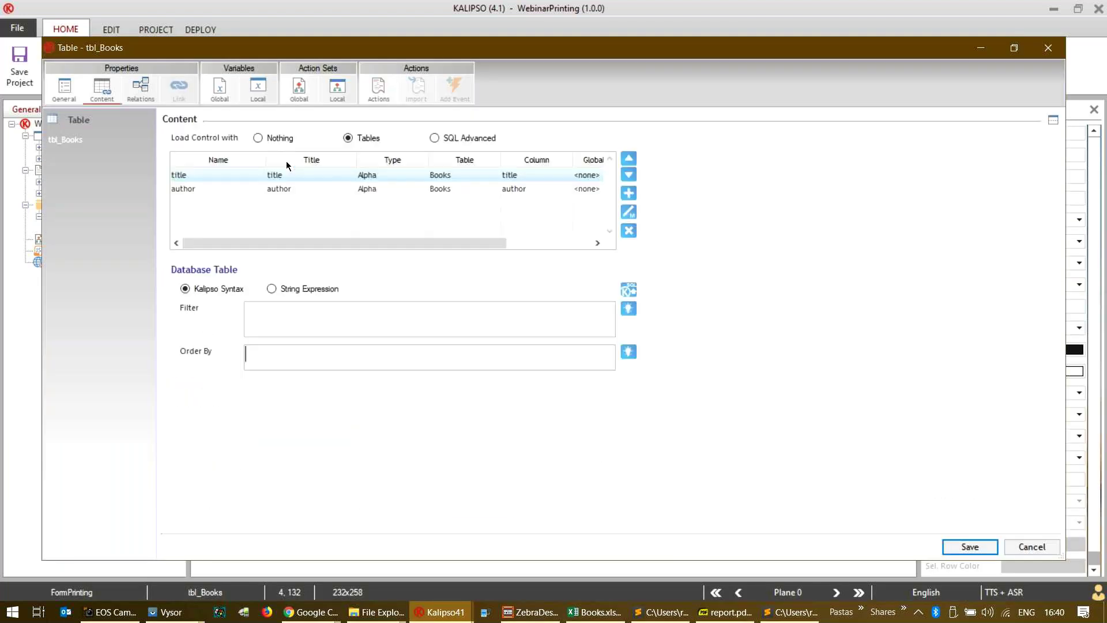
key("Insert")
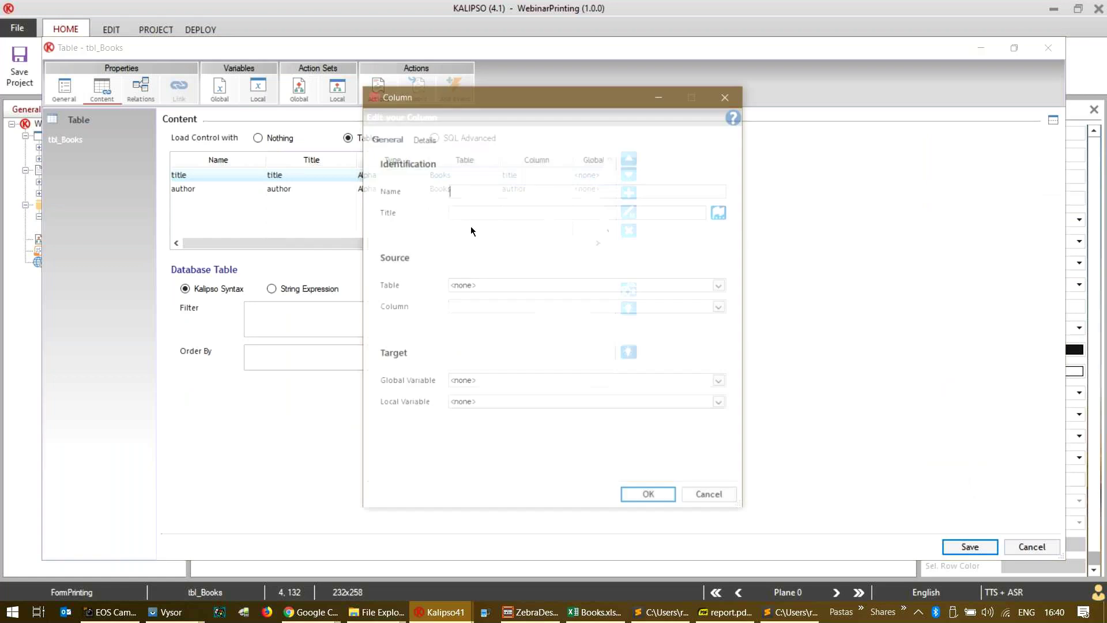
left_click(510, 285)
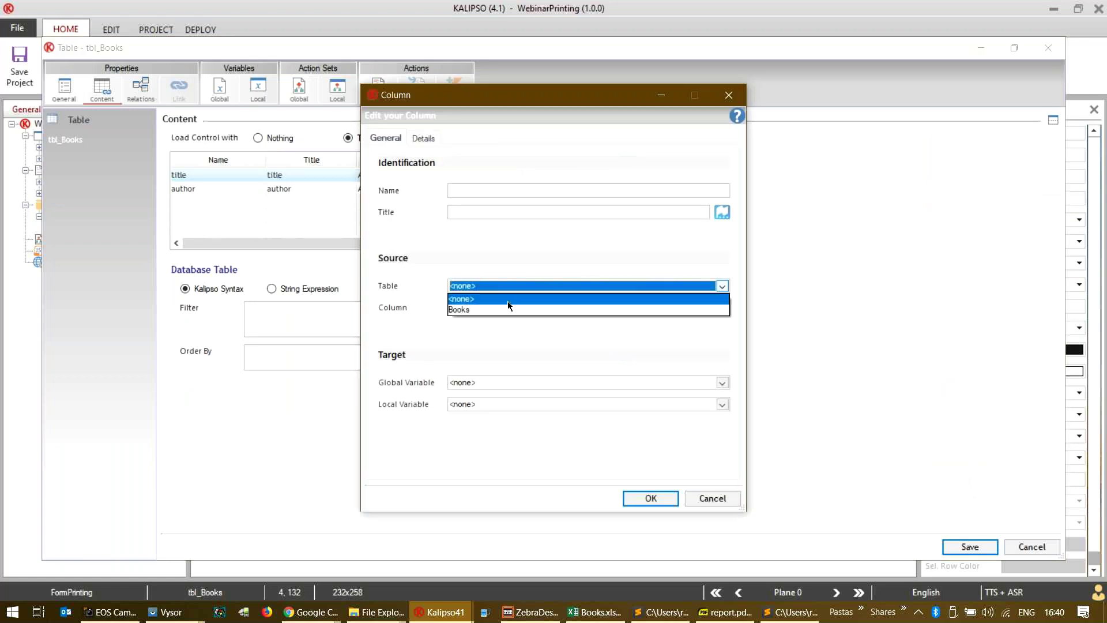
left_click(507, 308)
left_click(499, 344)
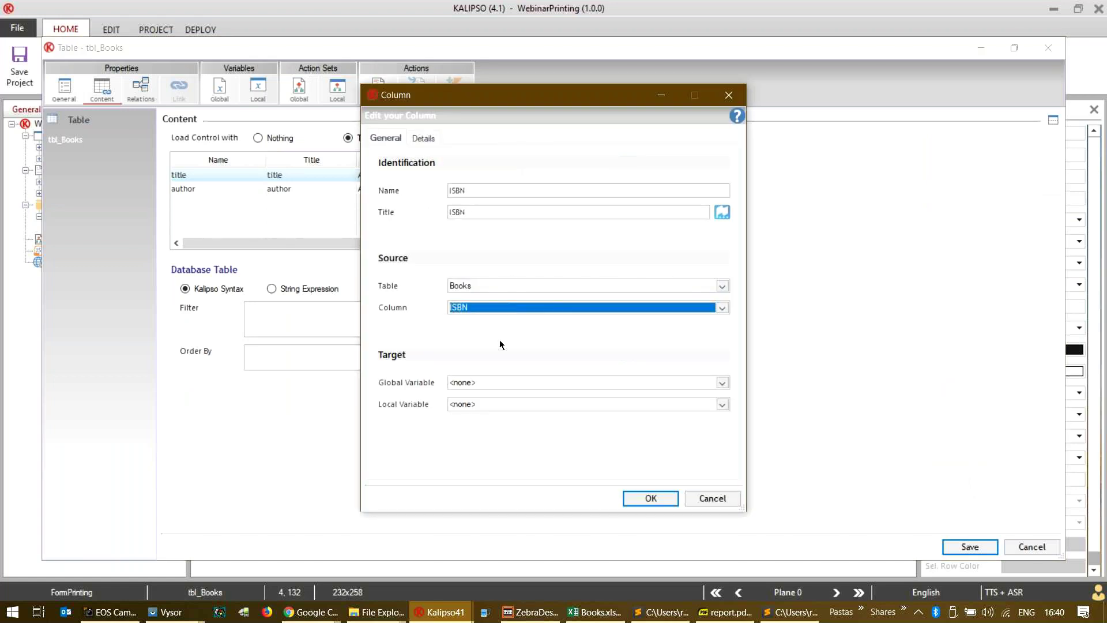
left_click(642, 498)
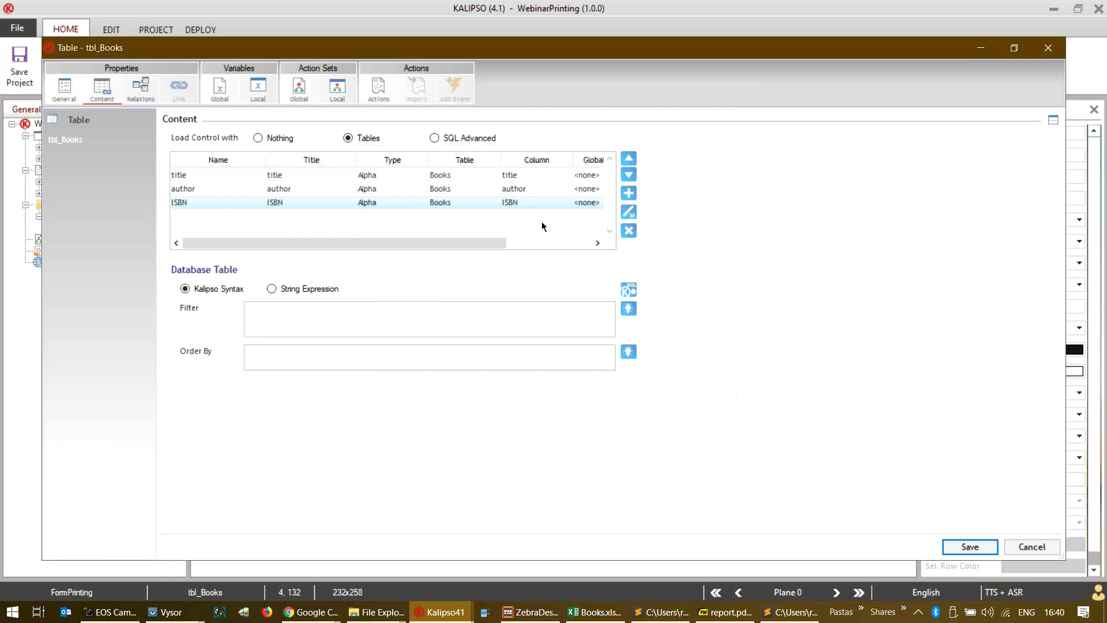
left_click(973, 545)
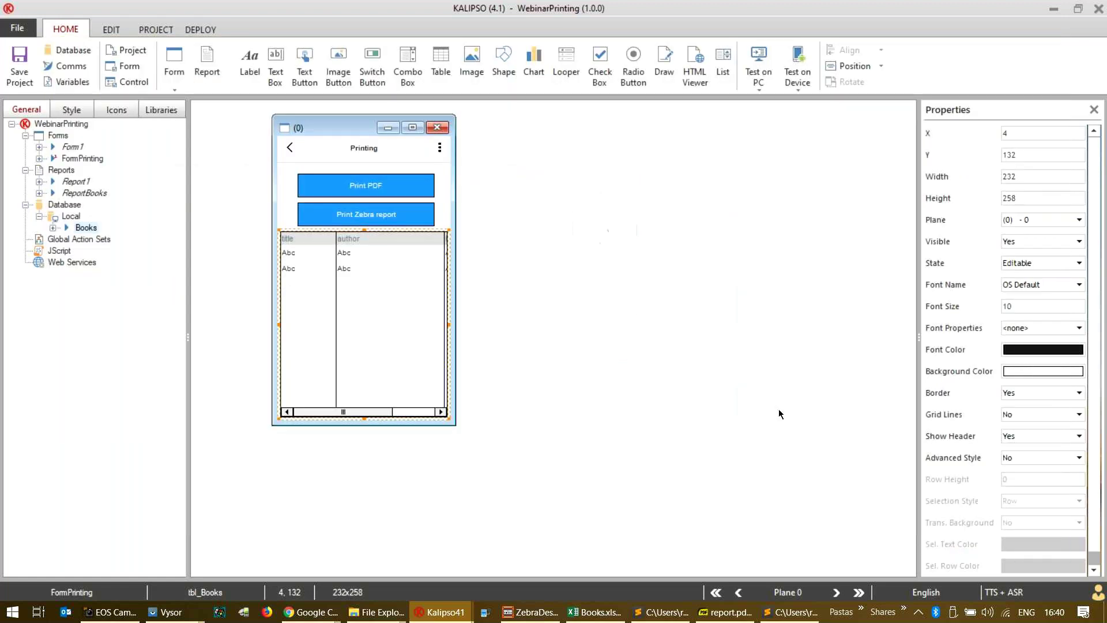
- Start a Table Get Column Value action in tbl_Books' Click event, reading the ISBN column of selected line 0
double_click(399, 326)
left_click(103, 91)
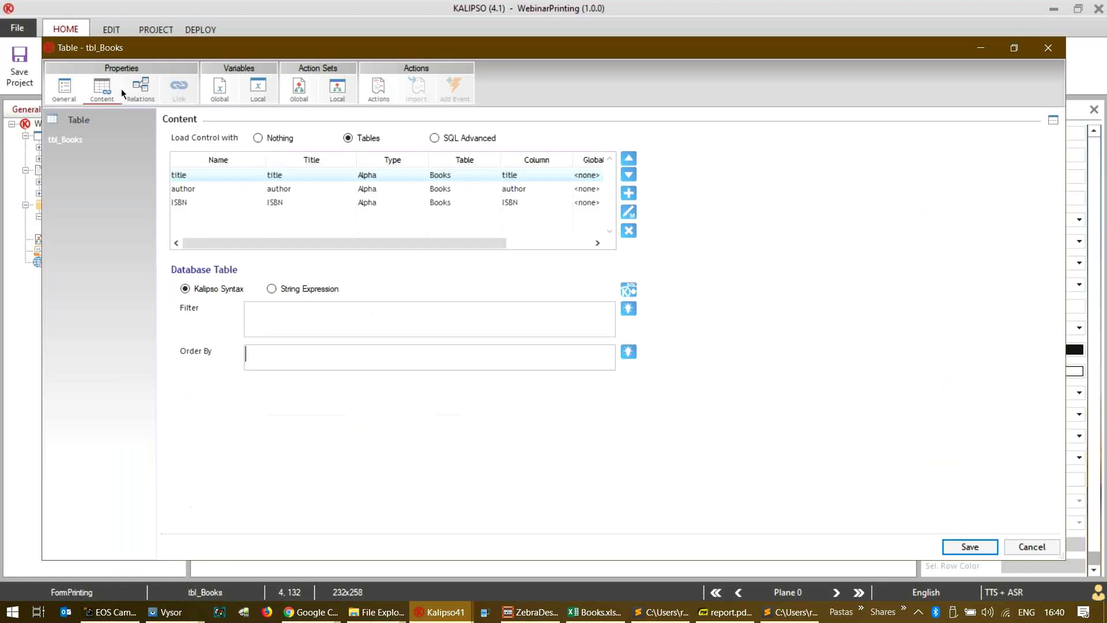
left_click(379, 89)
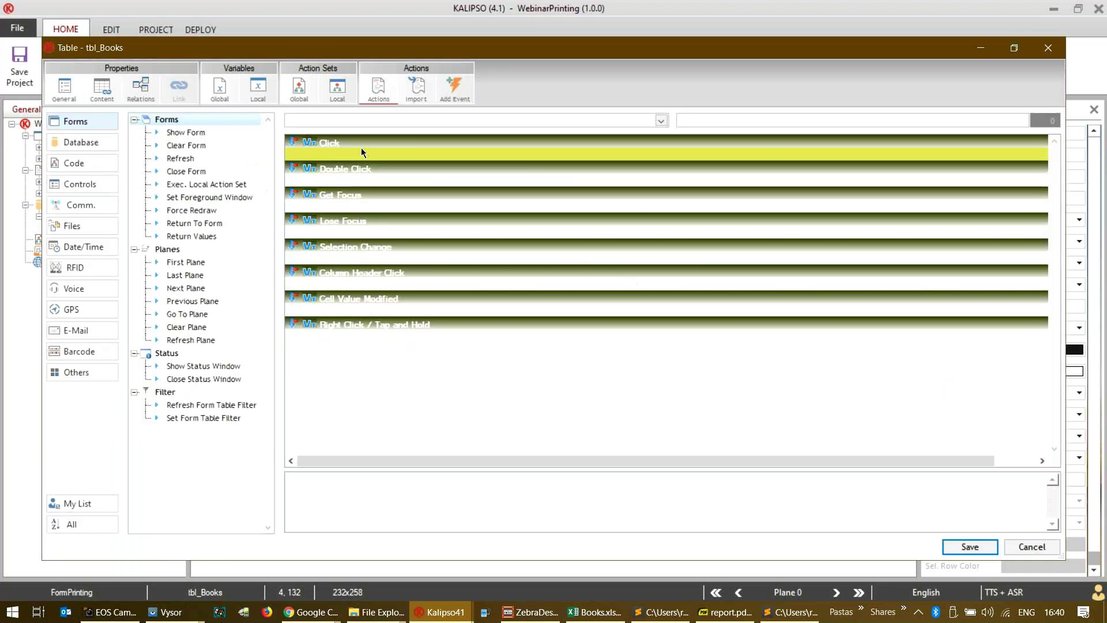
key("alt+Down")
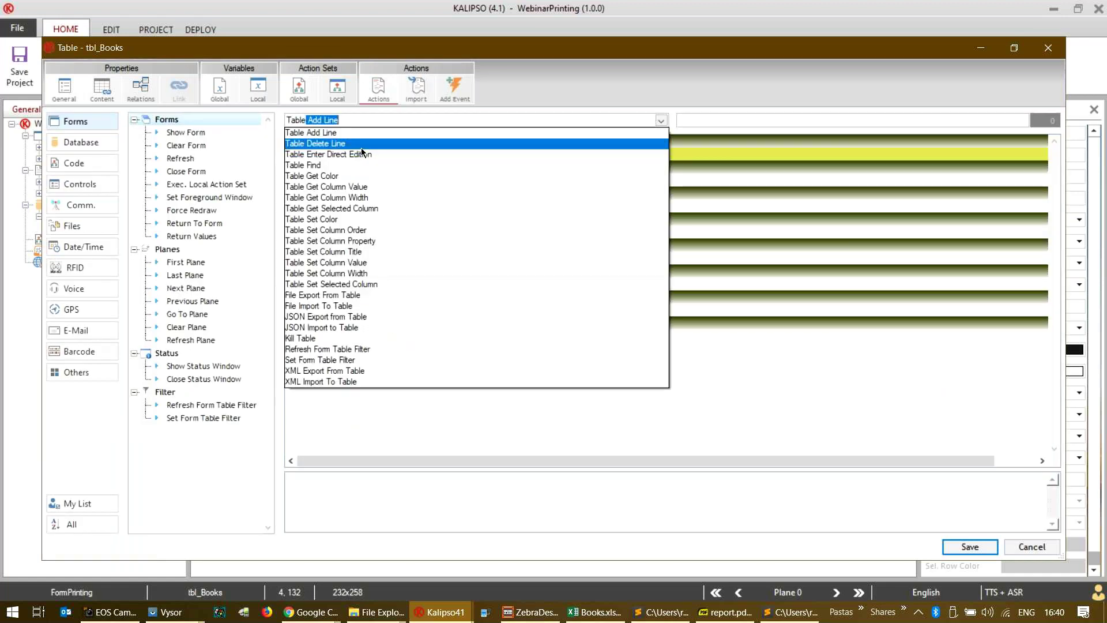
key("Down")
key("Down")
key("Down")
key("Return")
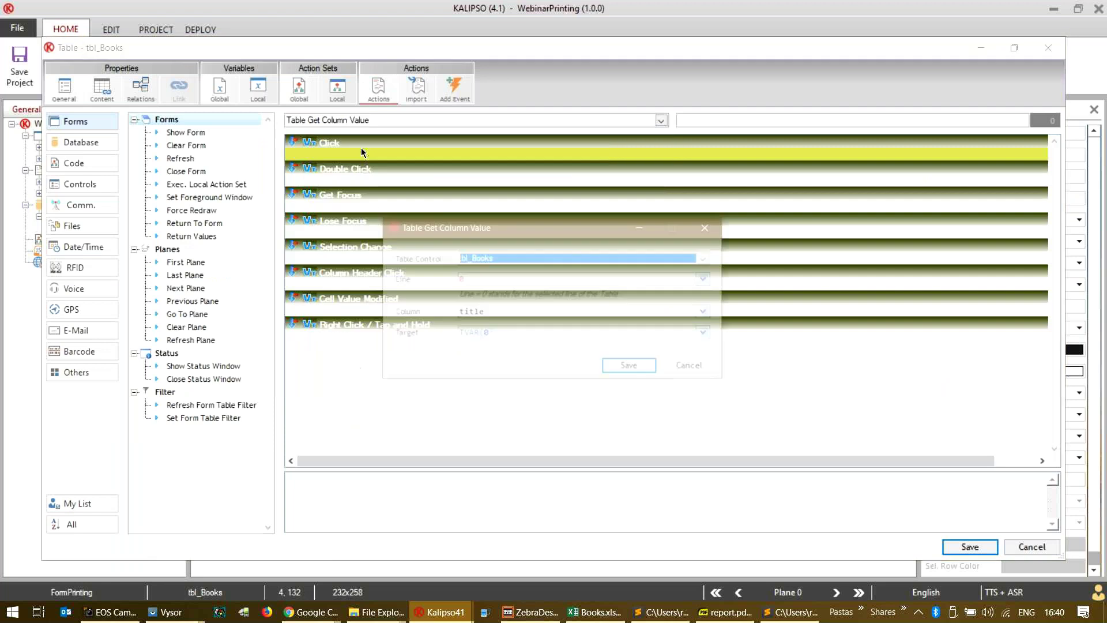
key("Tab")
key("Tab")
key("alt+Down")
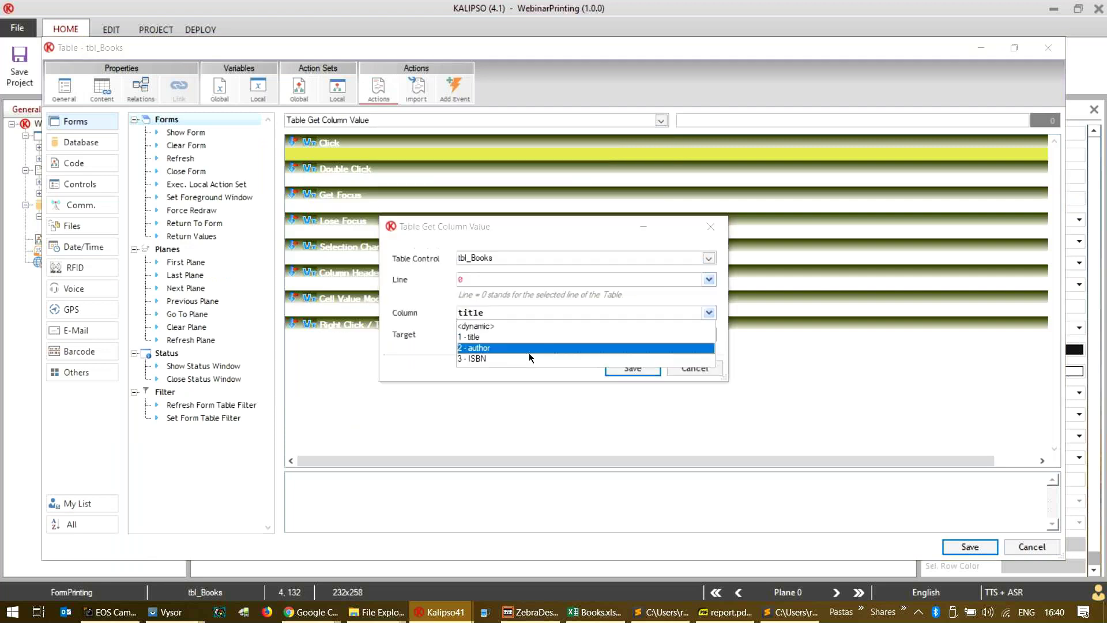
left_click(528, 349)
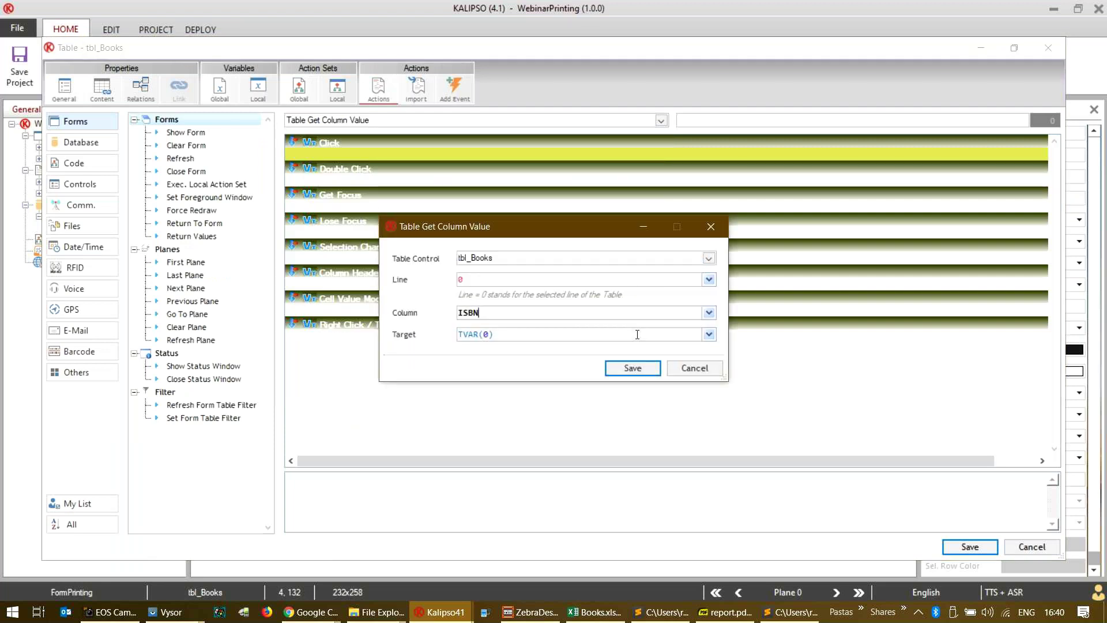
- Rename temporary variable 0 to tvIsbn while choosing the action's target
left_click(708, 334)
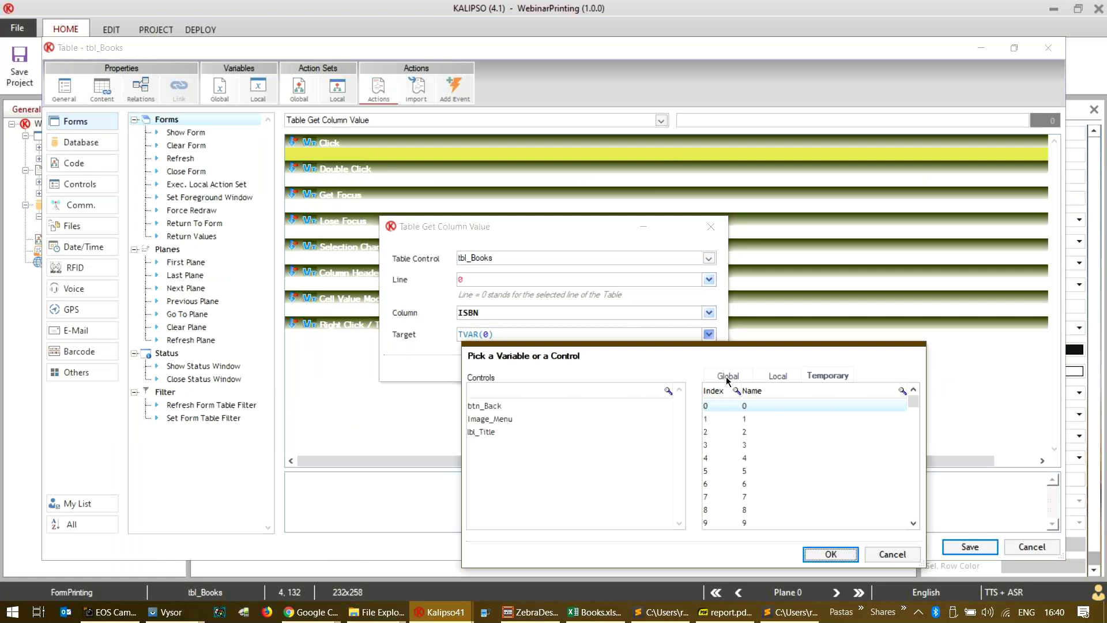
right_click(769, 406)
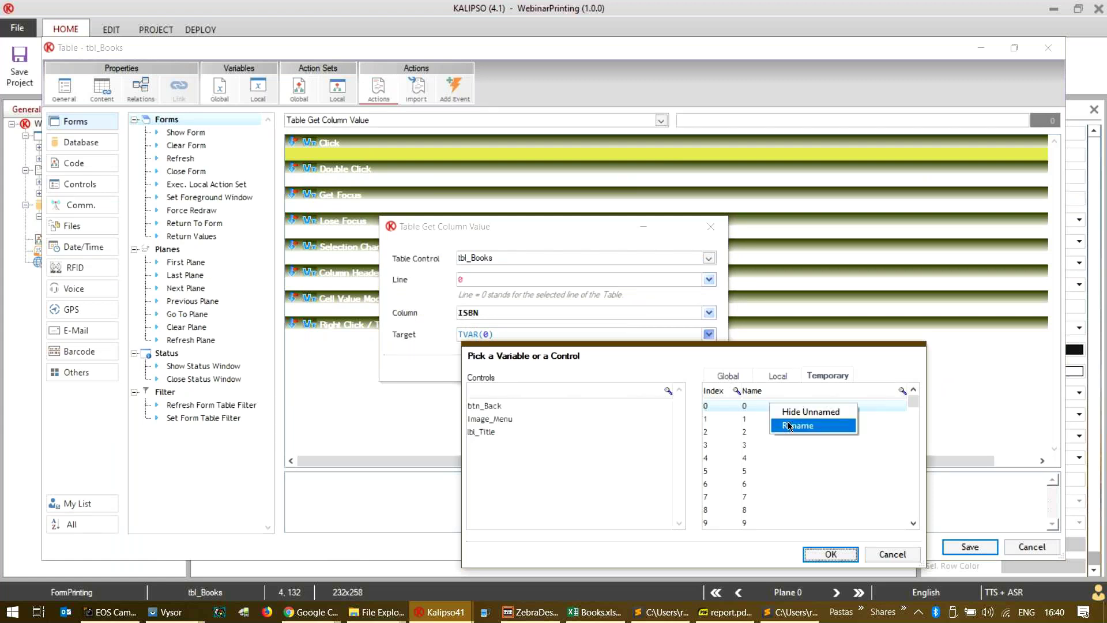
left_click(790, 425)
type("tvlsbn")
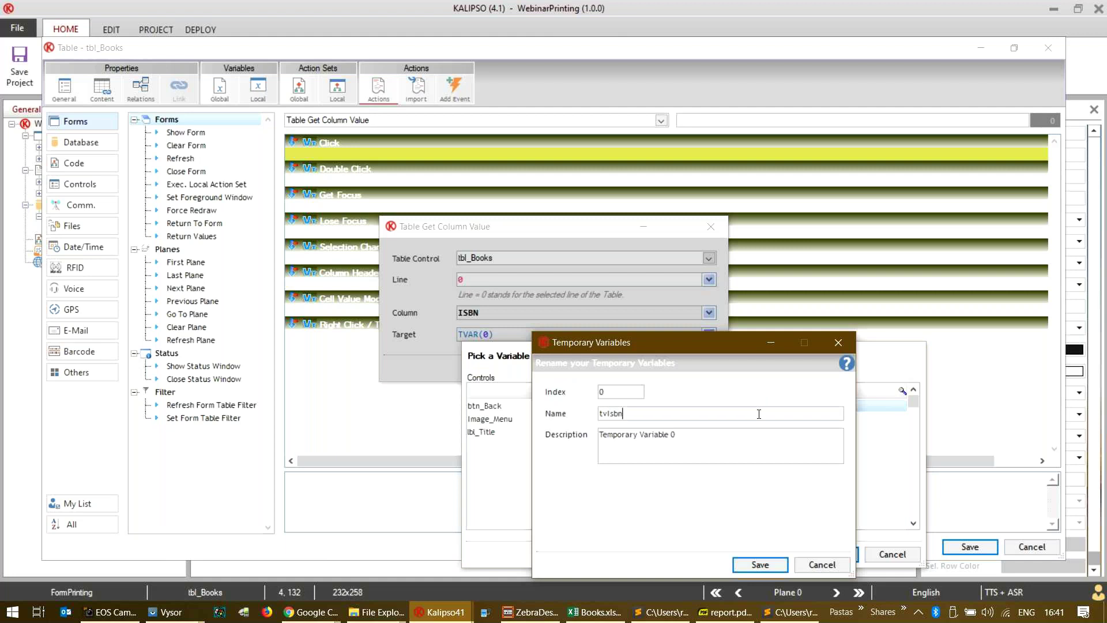
key("Return")
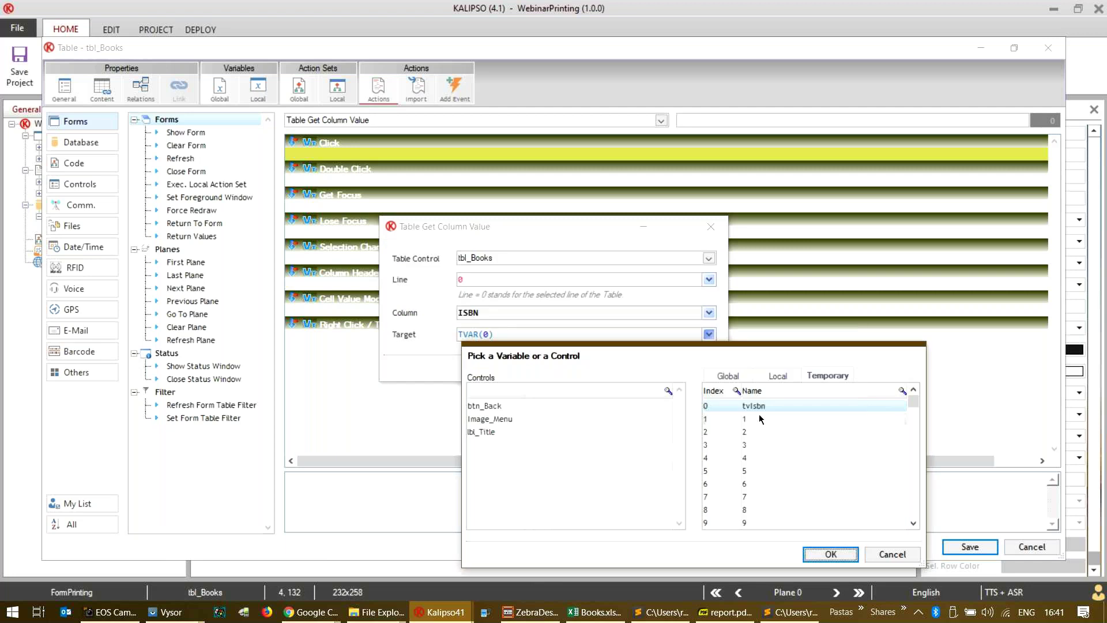
- Use temporary variable tvIsbn as the target and save the Table Get Column Value action
left_click(830, 554)
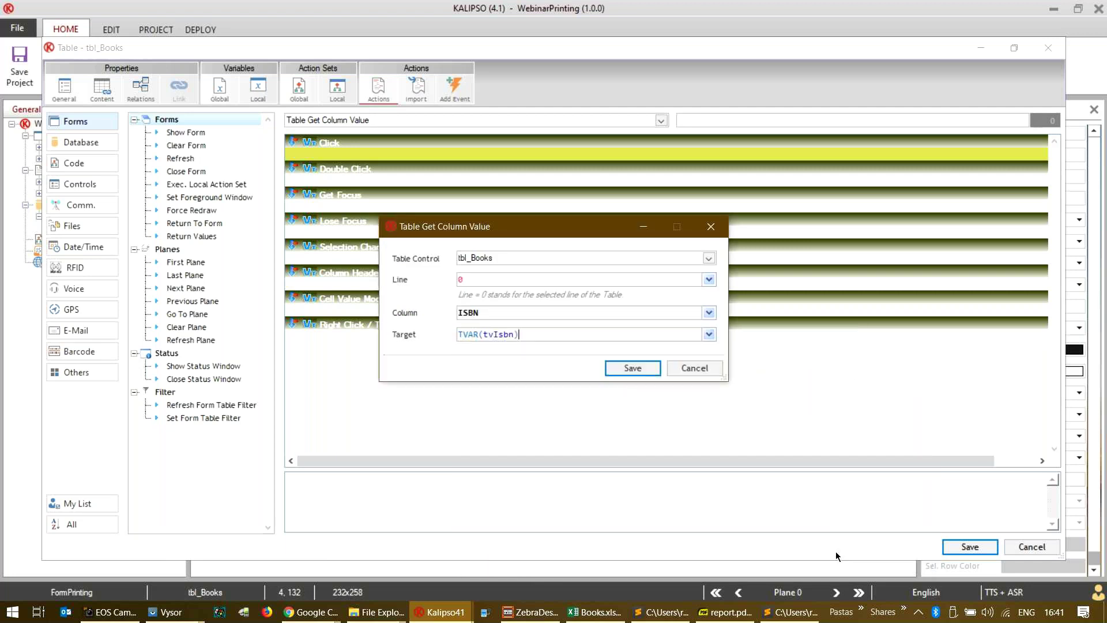
left_click(633, 368)
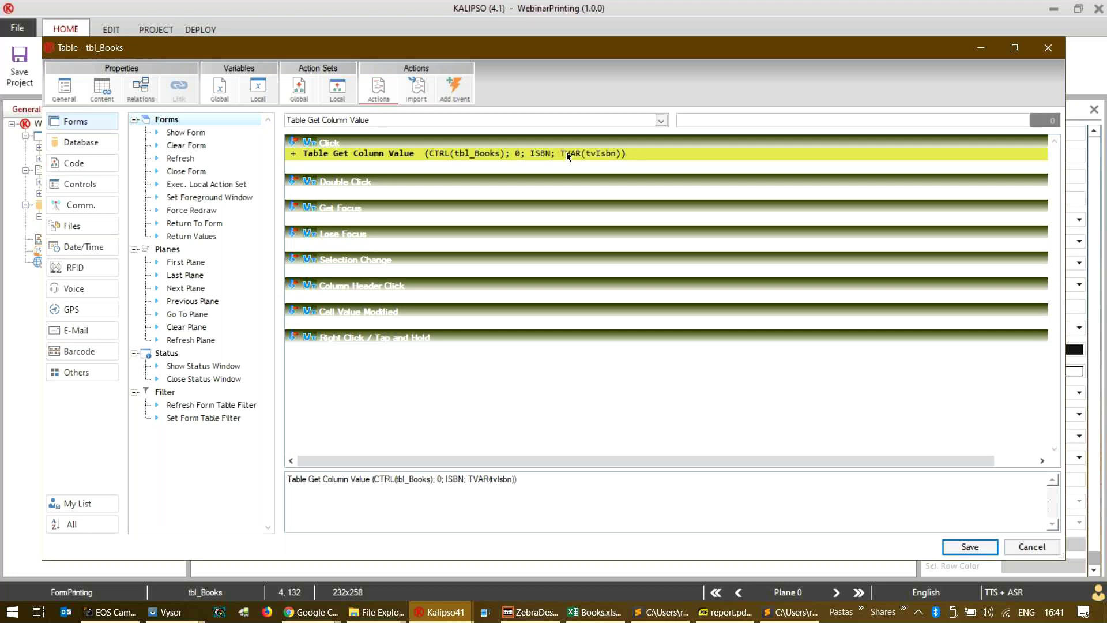
- Add a SELECT action to the Click event, loading the author, ISBN, price and title columns from the Books table
key("Insert")
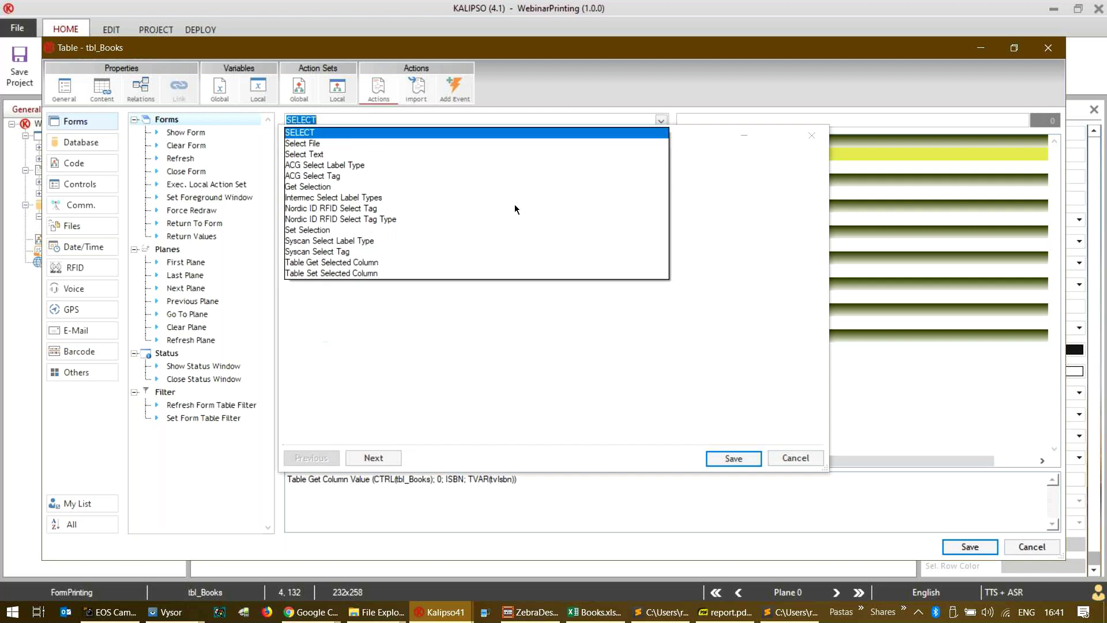
key("Return")
left_click(804, 269)
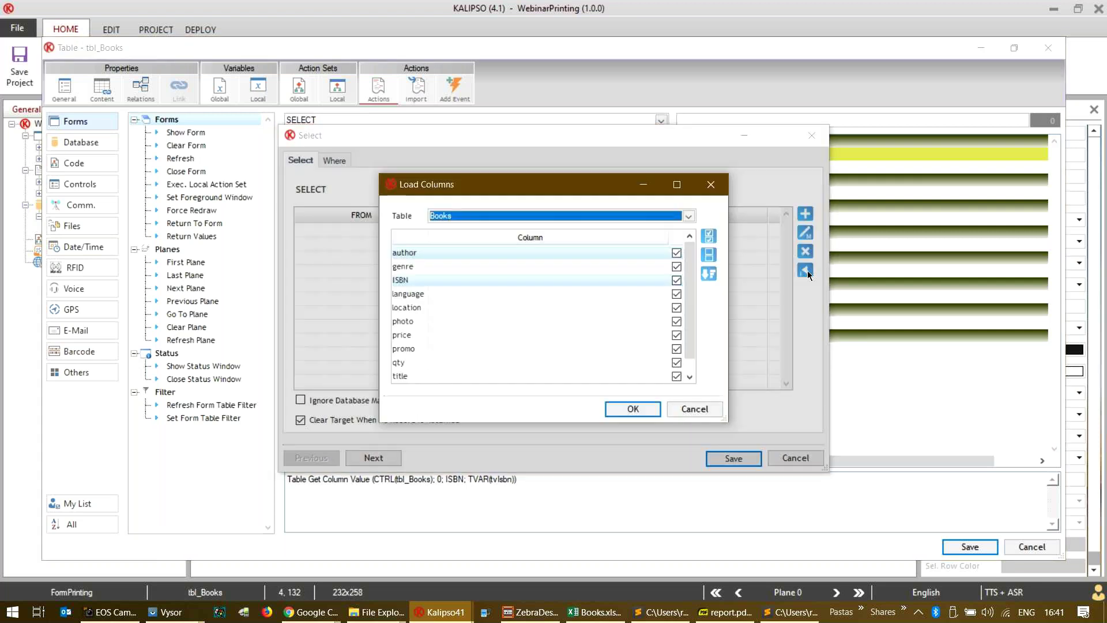
left_click(709, 255)
left_click(676, 280)
left_click(677, 252)
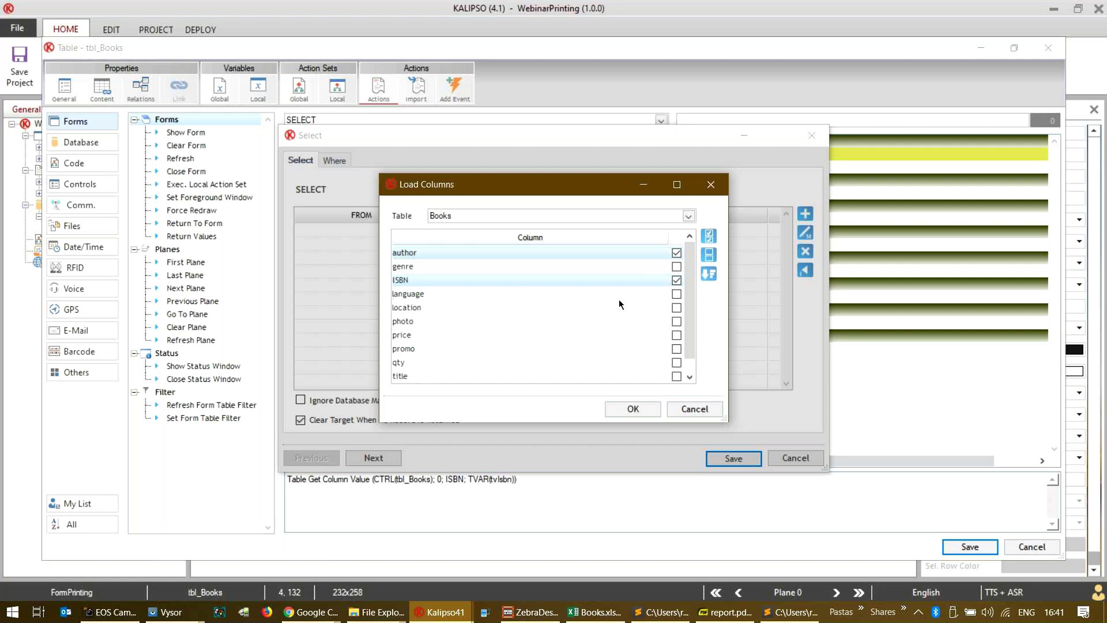
left_click(681, 320)
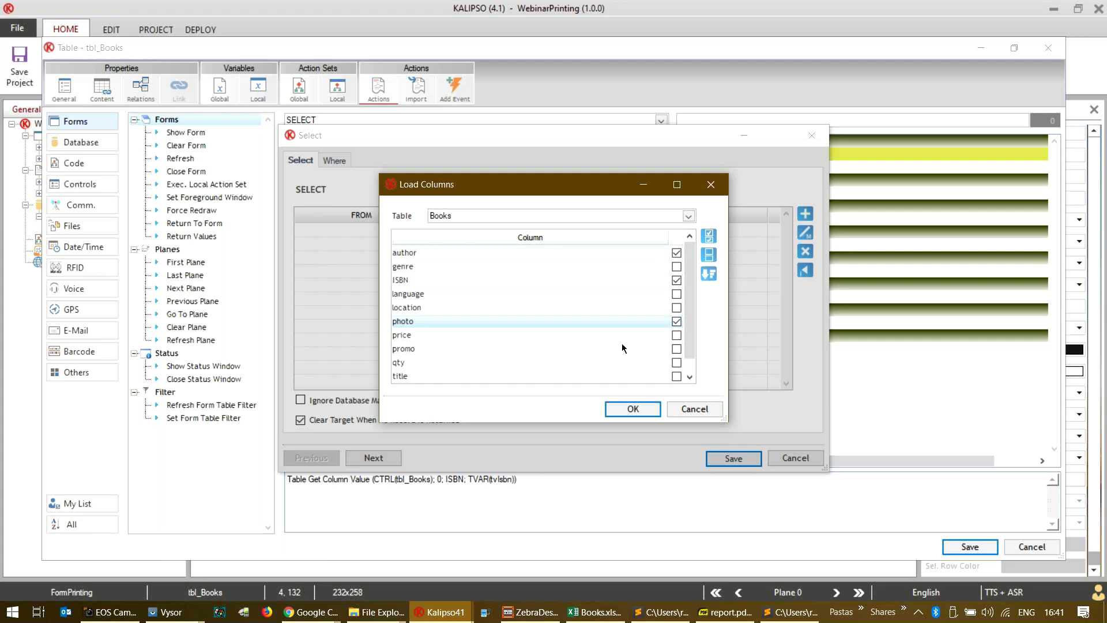
left_click(672, 323)
left_click(676, 336)
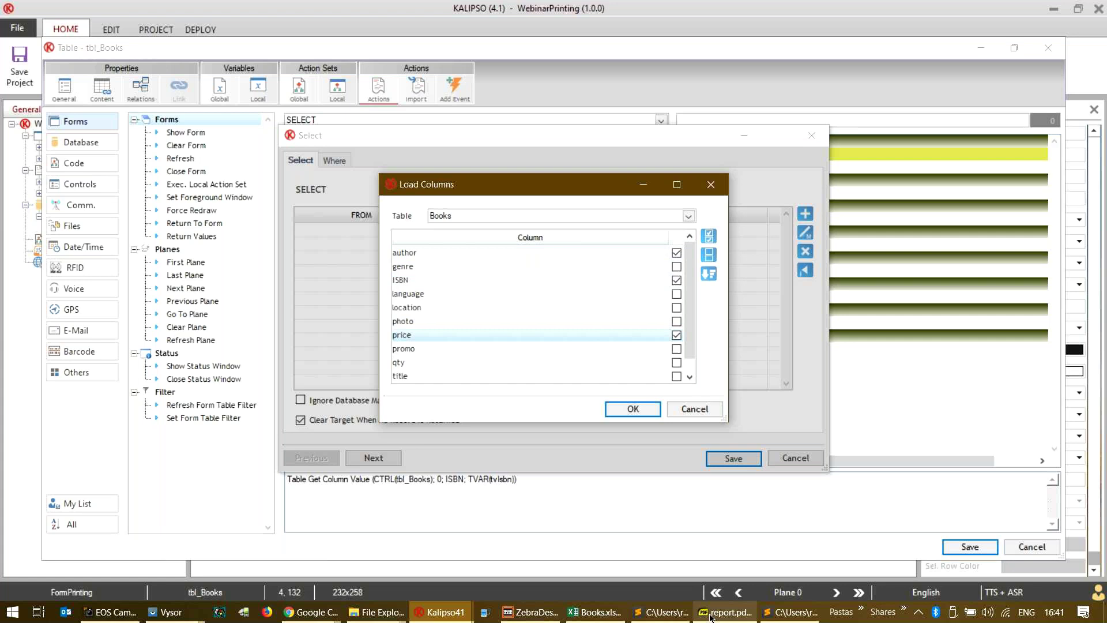
scroll(510, 281, "down", 1)
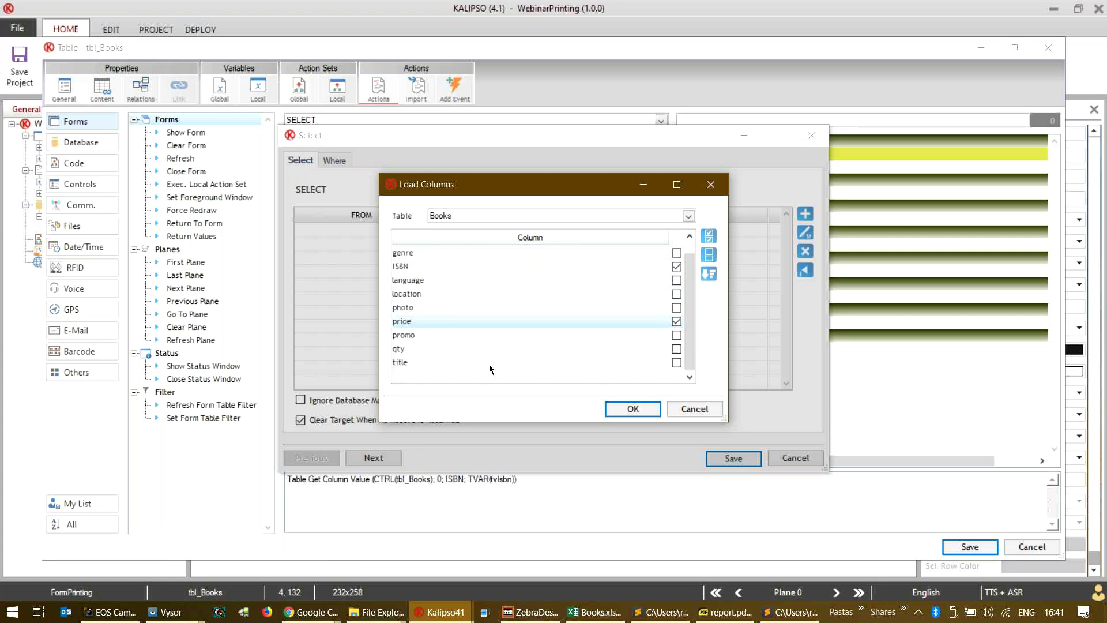
left_click(639, 411)
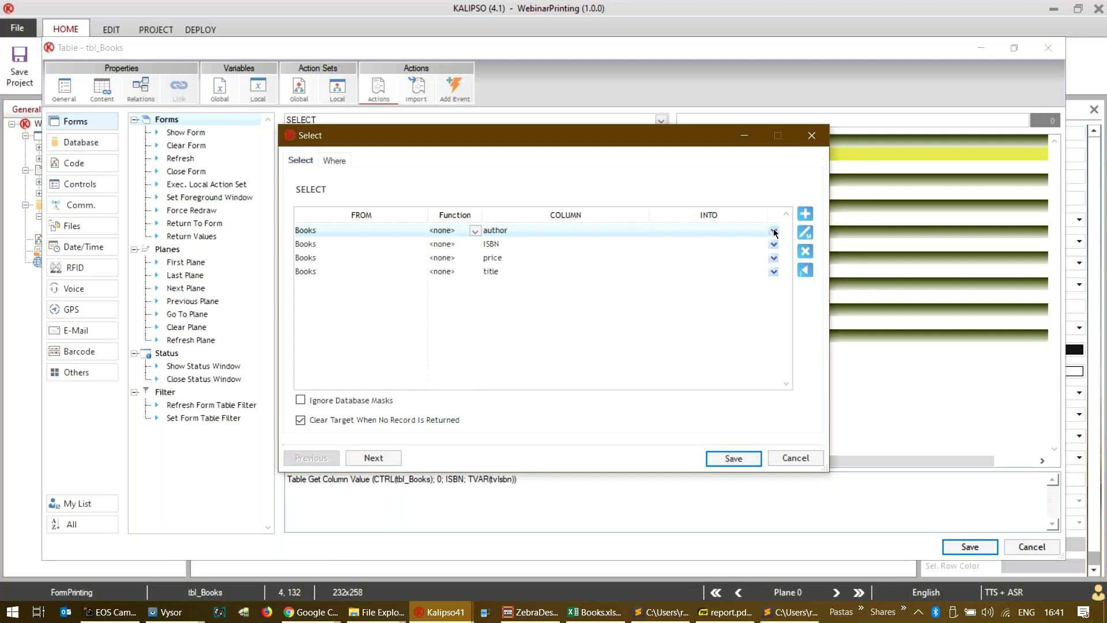
- Rename temporary variable 1 to tvAuthor and store the author column in it
left_click(773, 231)
left_click(646, 318)
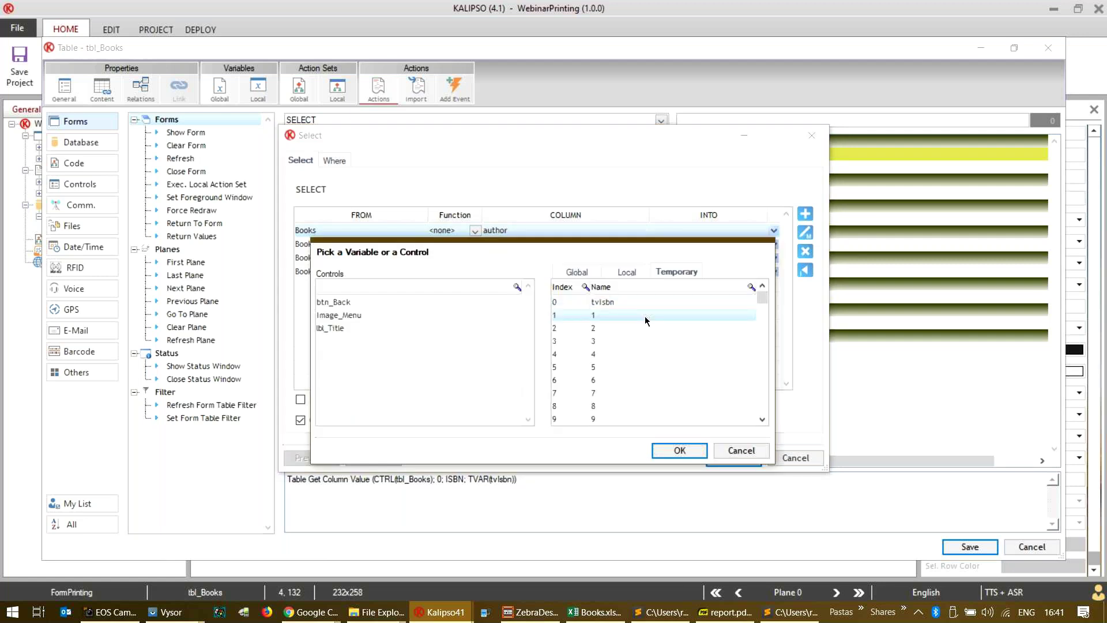
right_click(646, 318)
left_click(670, 339)
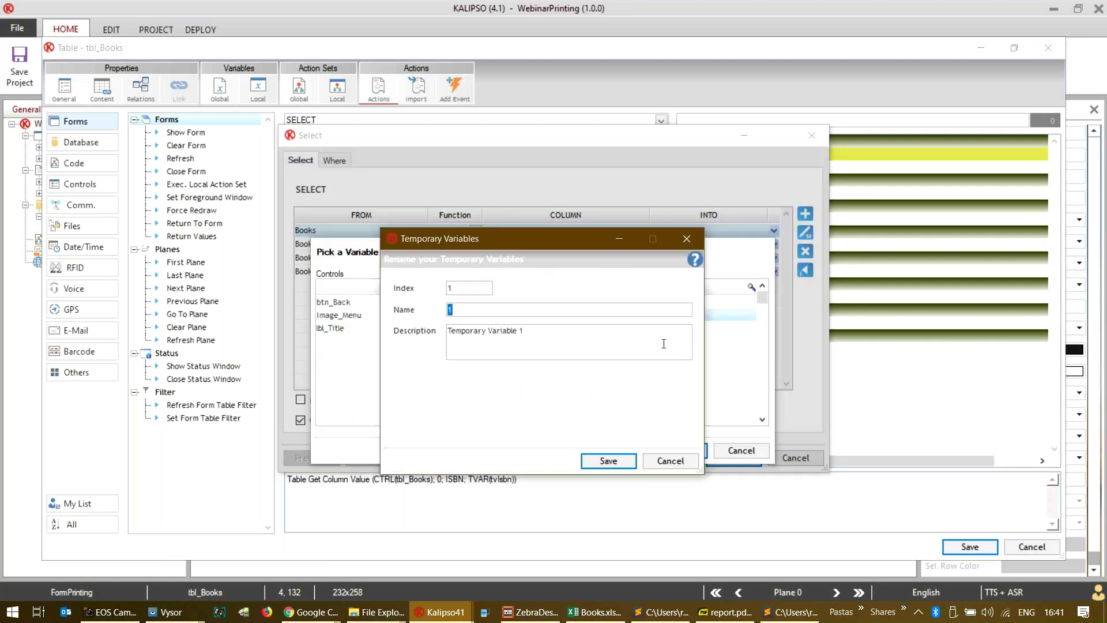
type("tv")
left_click_drag(555, 238, 537, 313)
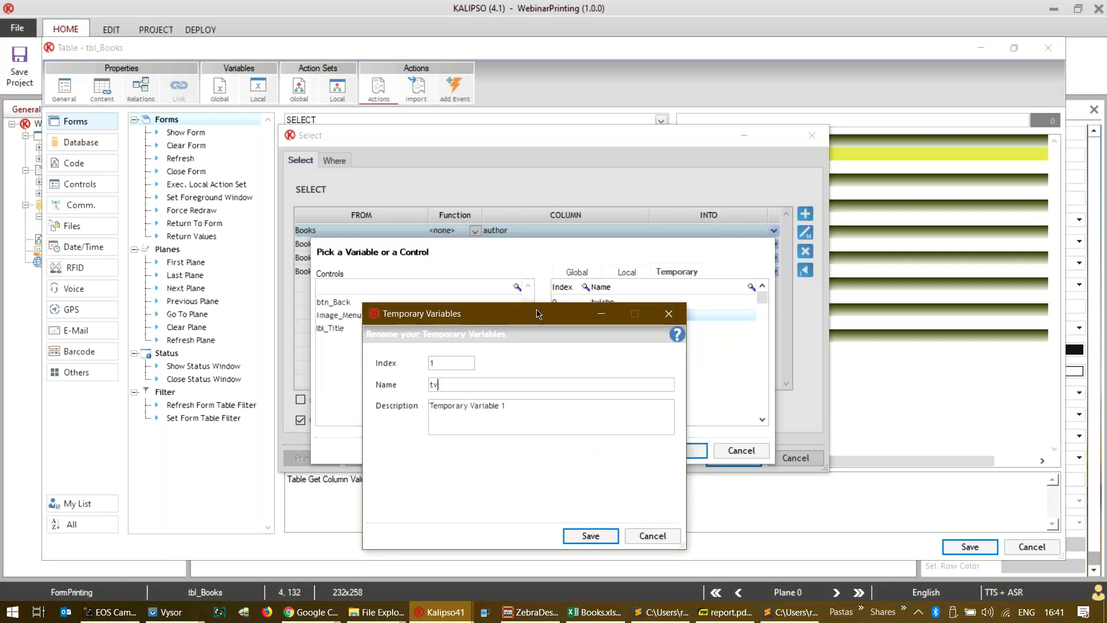
type("Author")
left_click(588, 533)
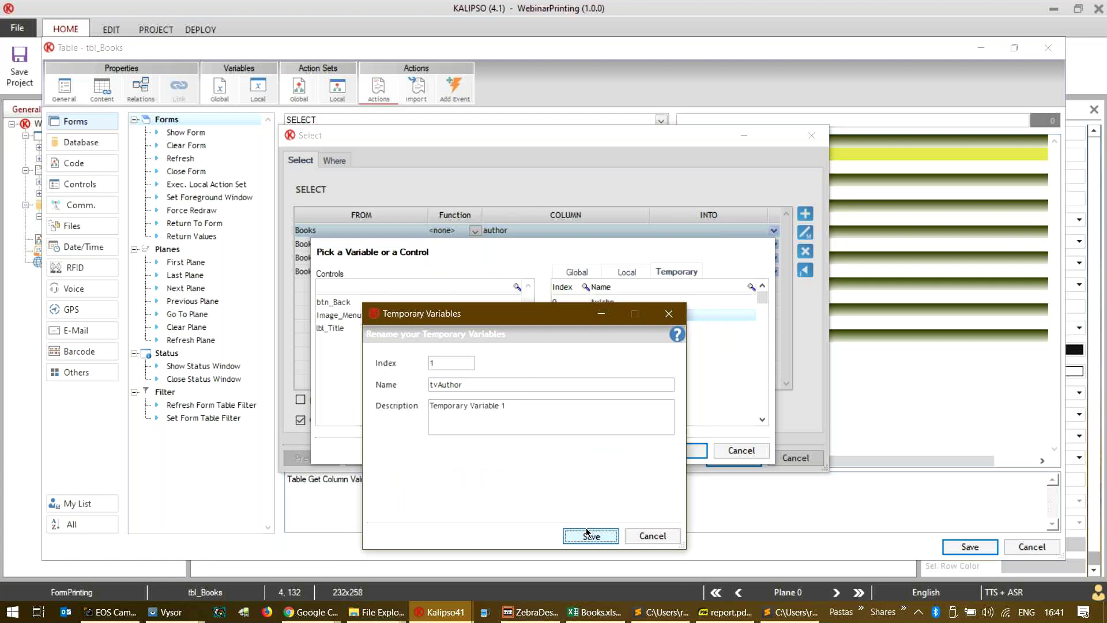
left_click(689, 451)
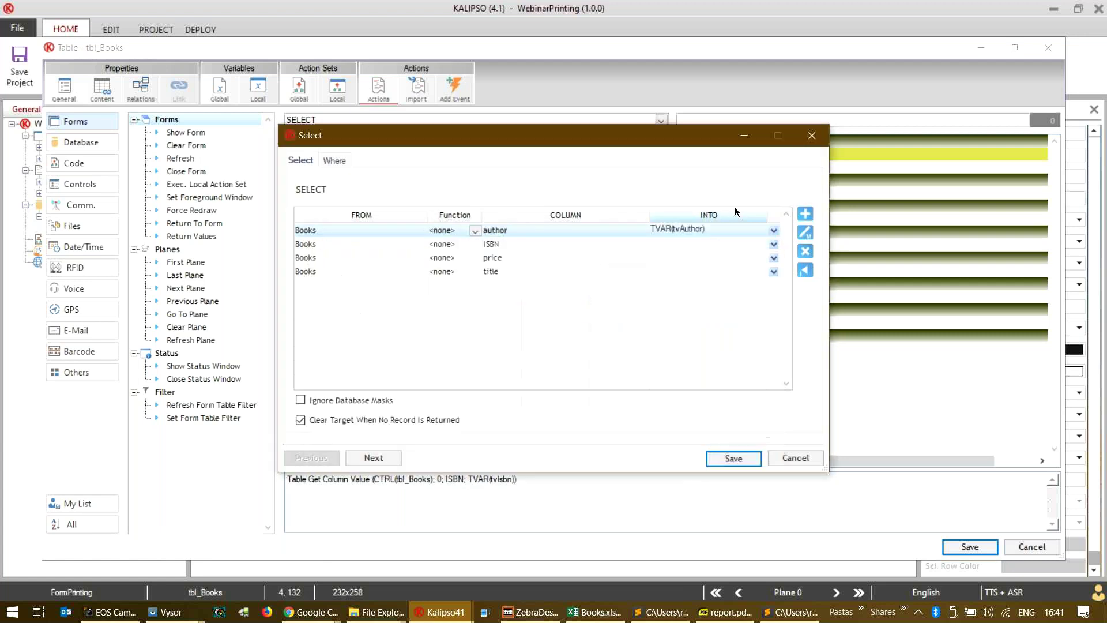
left_click(773, 258)
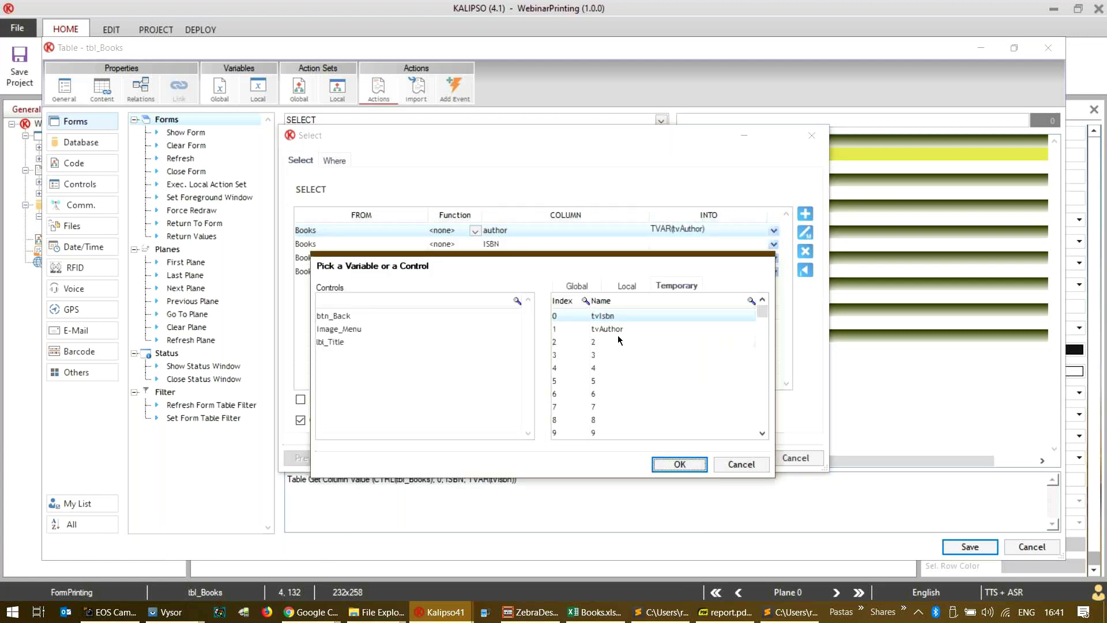
right_click(615, 341)
left_click(642, 362)
type("tvls")
key("BackSpace")
key("BackSpace")
key("BackSpace")
key("BackSpace")
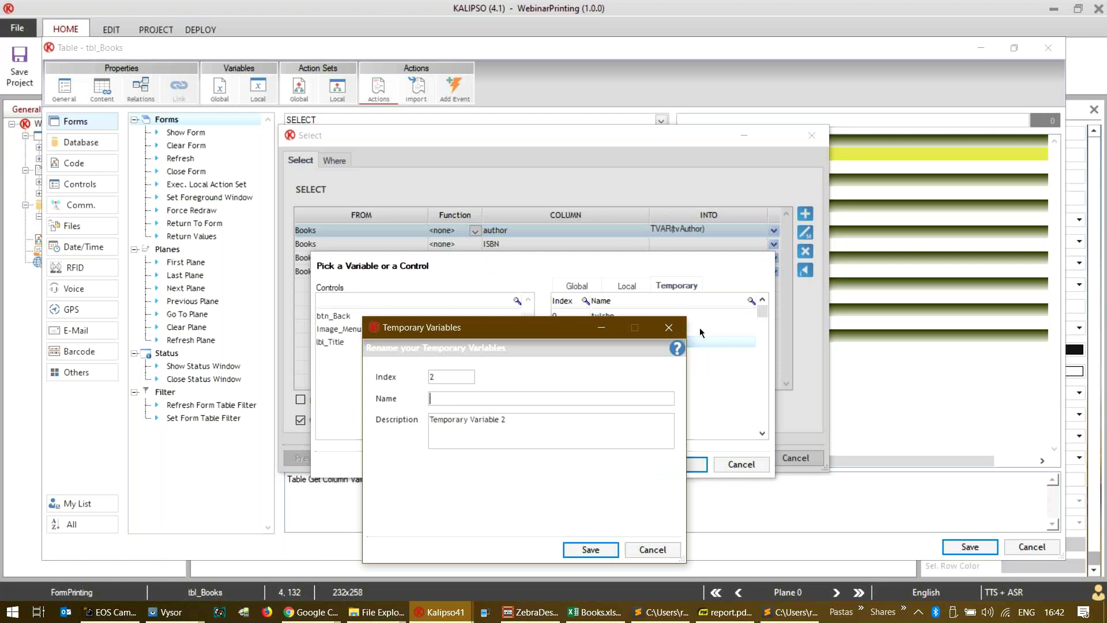
left_click_drag(554, 328, 578, 276)
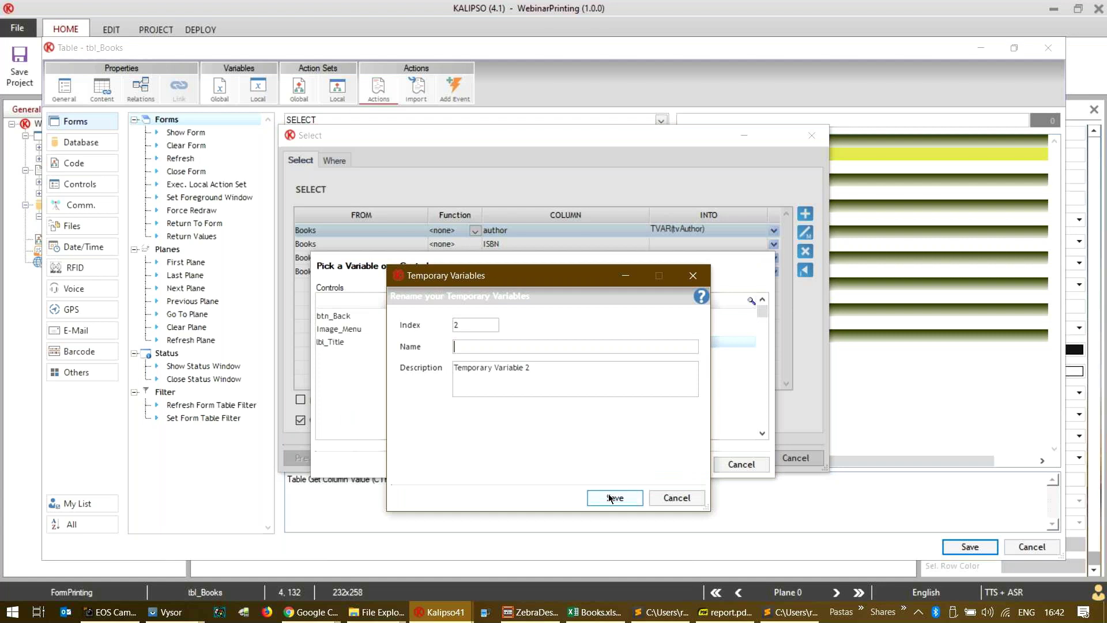
left_click(669, 500)
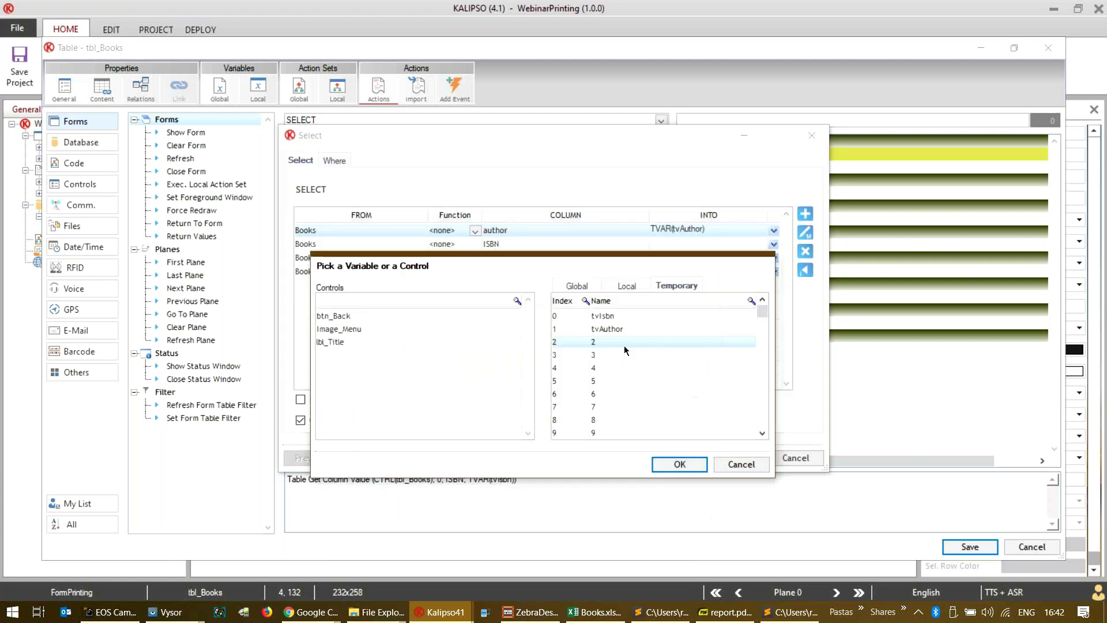
left_click(738, 465)
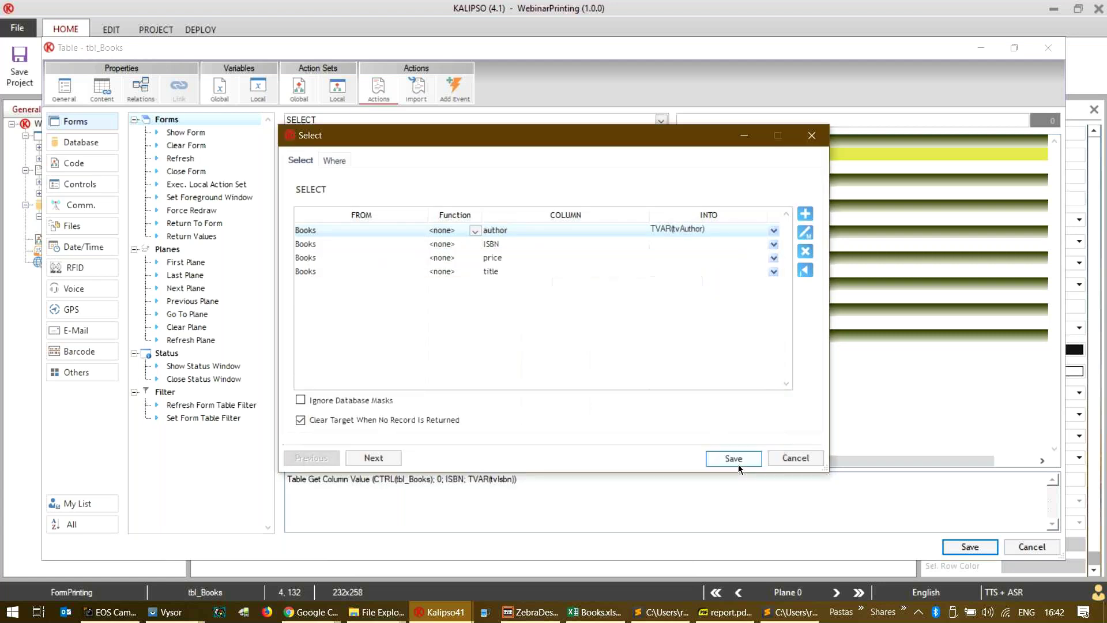
- Rename temporary variable 2 to tvPrice and store the price column in it
left_click(773, 260)
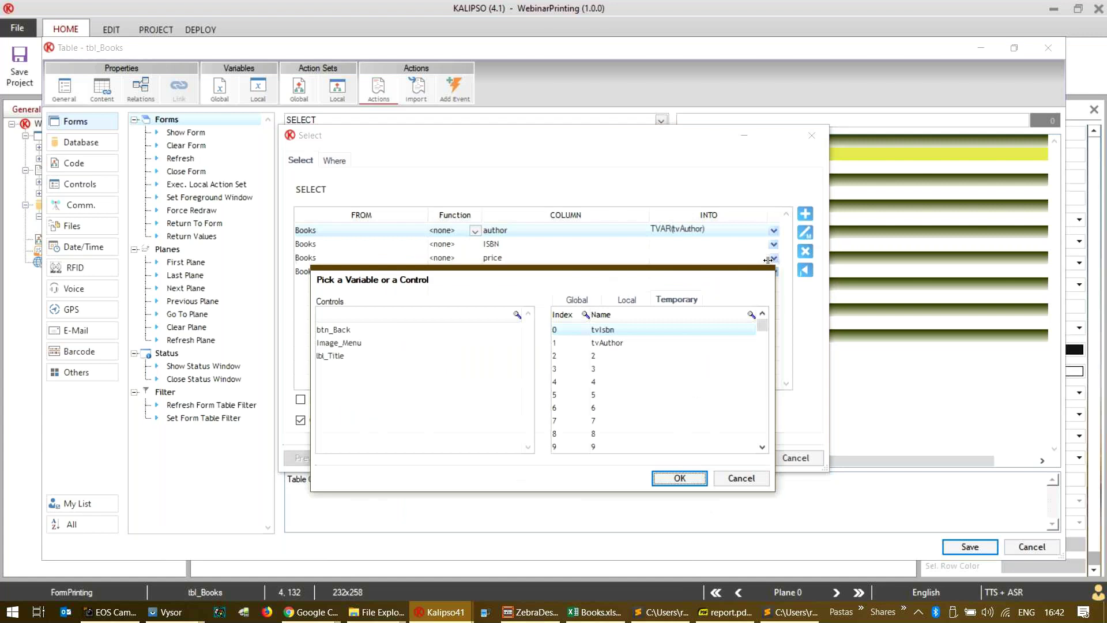
double_click(609, 355)
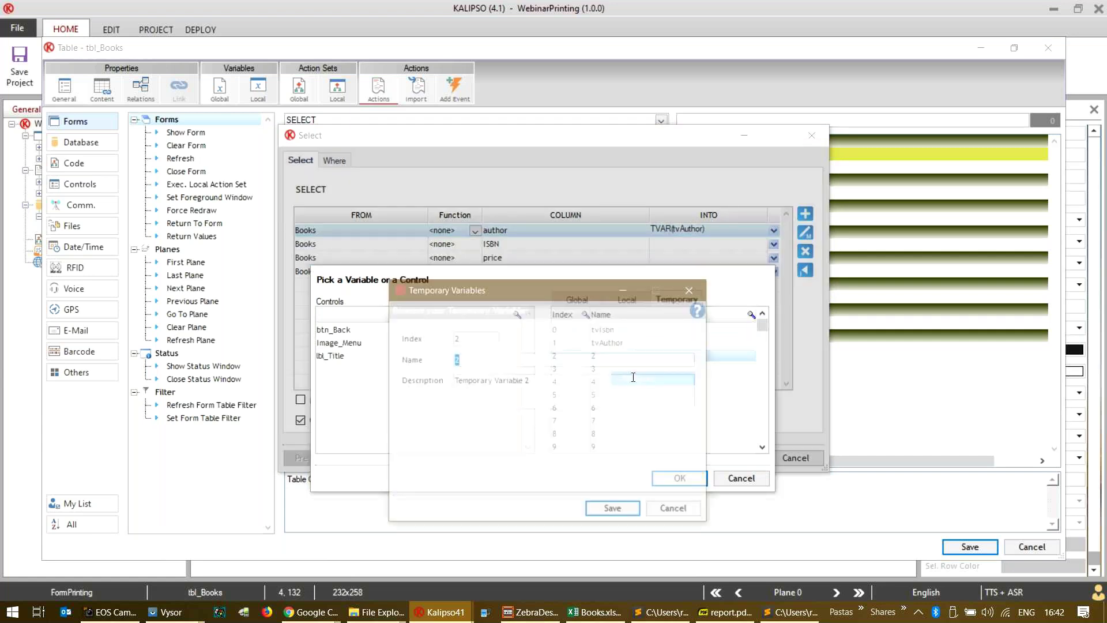
type("tvPrice")
key("Return")
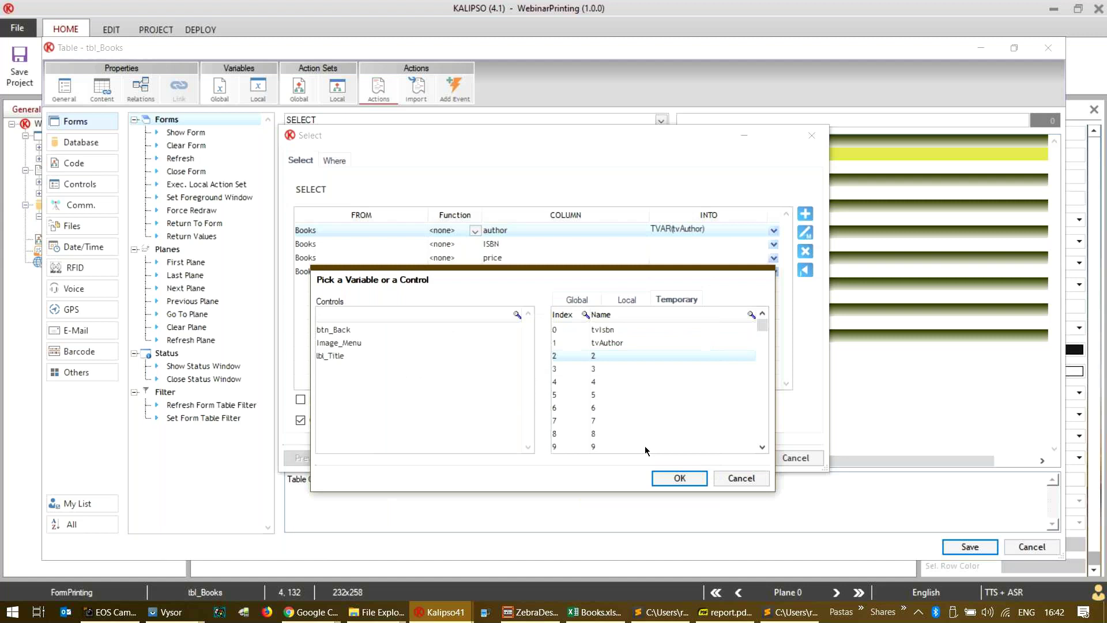
left_click(685, 482)
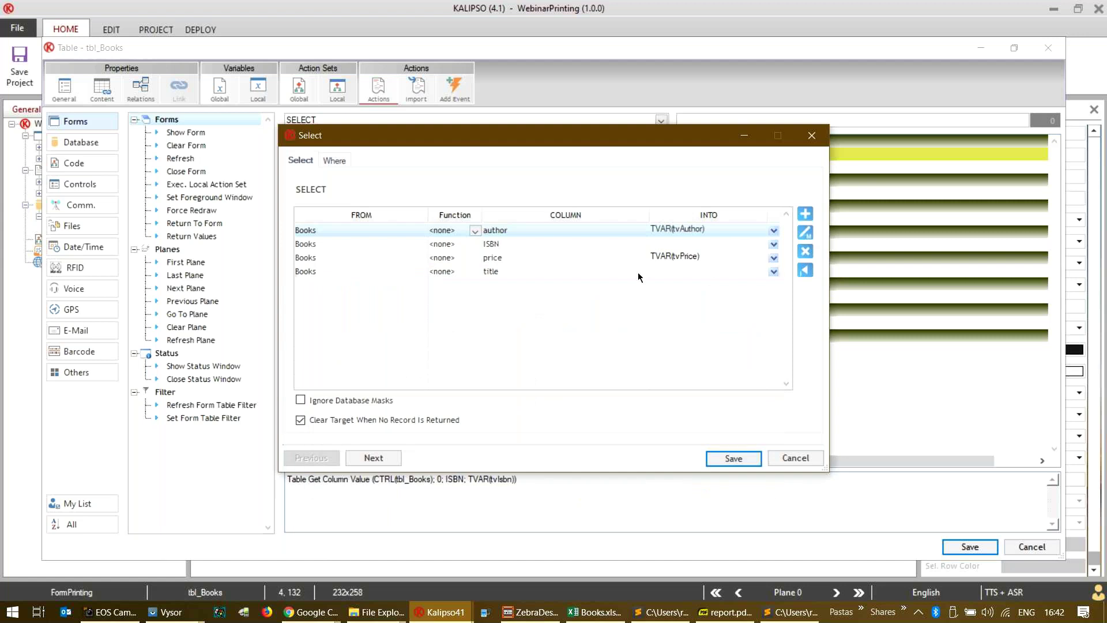
- Rename temporary variable 3 to tvTitle and store the title column in it
left_click(757, 282)
right_click(603, 381)
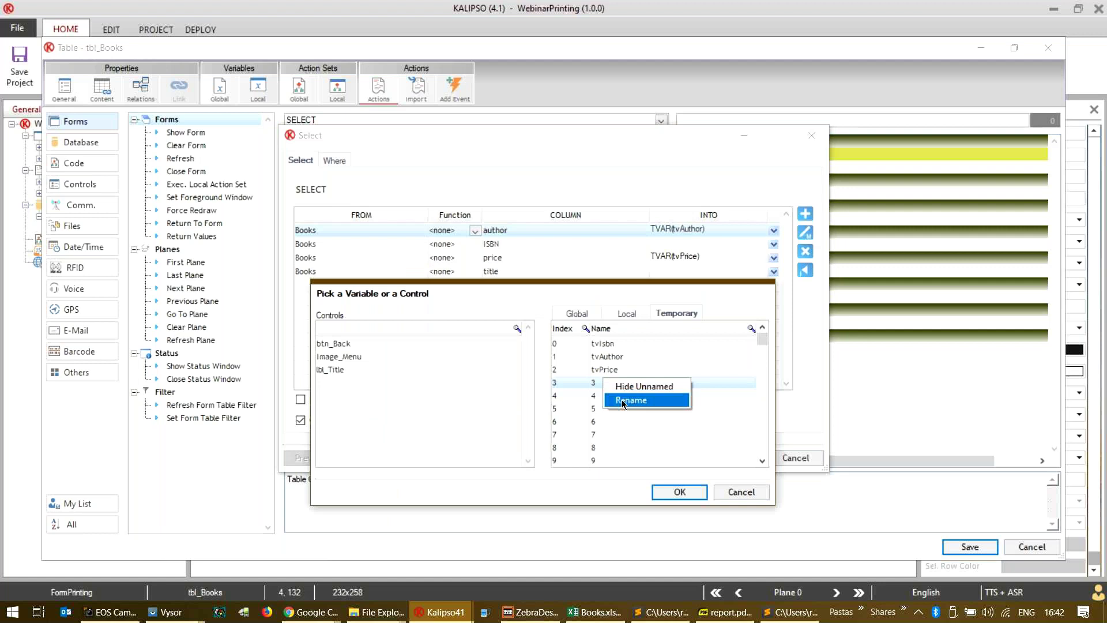
left_click(621, 399)
type("tvTitle")
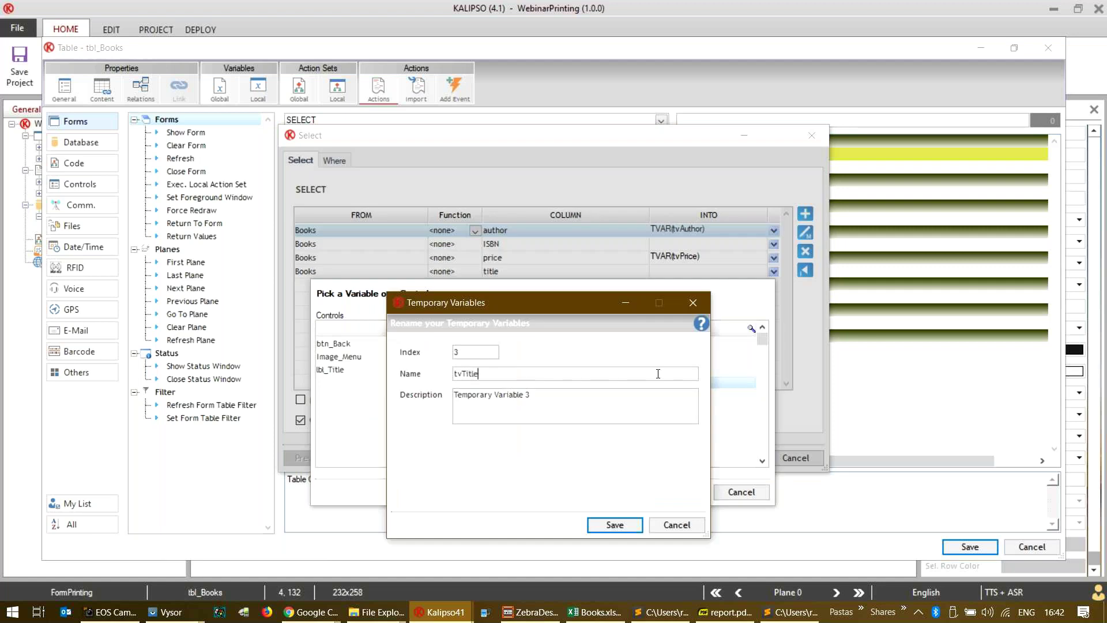
left_click(613, 526)
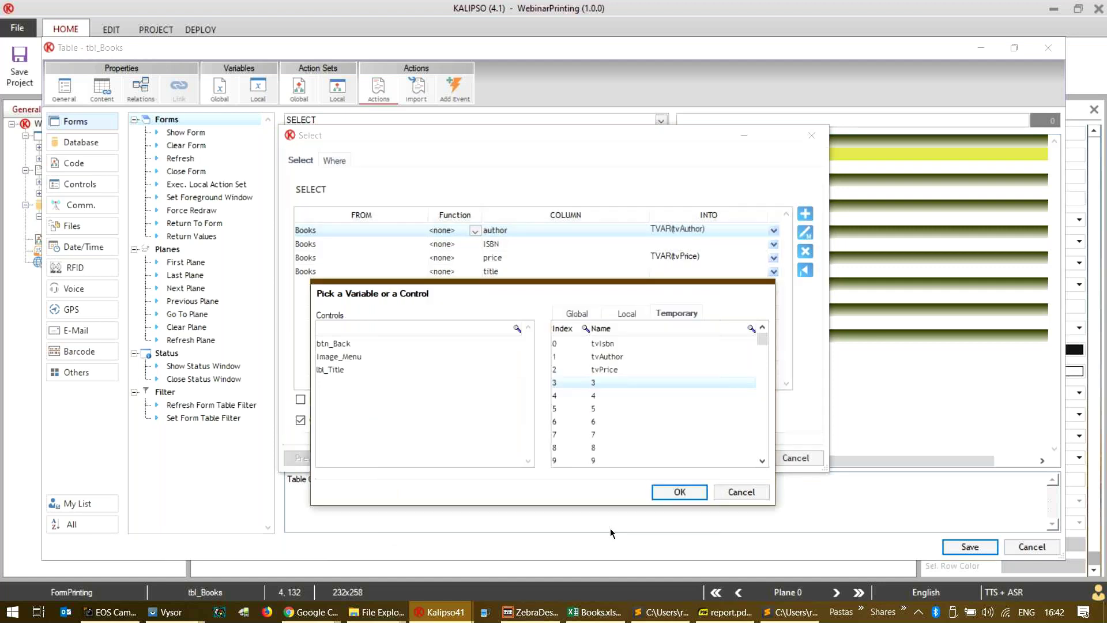
left_click(671, 492)
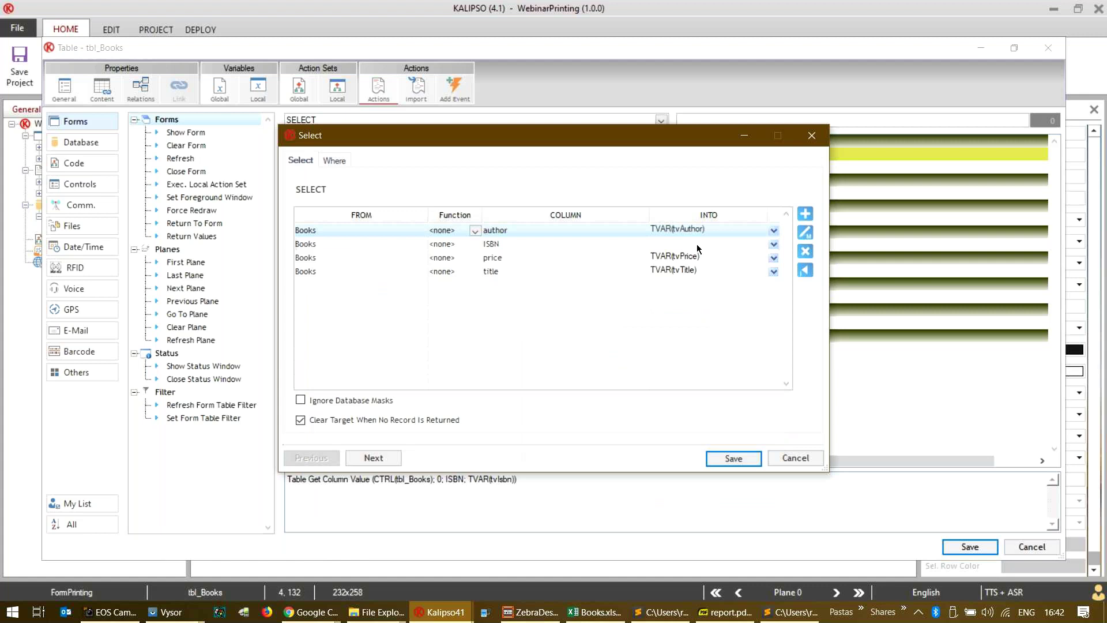
- Remove the ISBN row from the SELECT, and save it with the WHERE condition FIELD(Books,ISBN) = TVAR(tvIsbn)
left_click(613, 247)
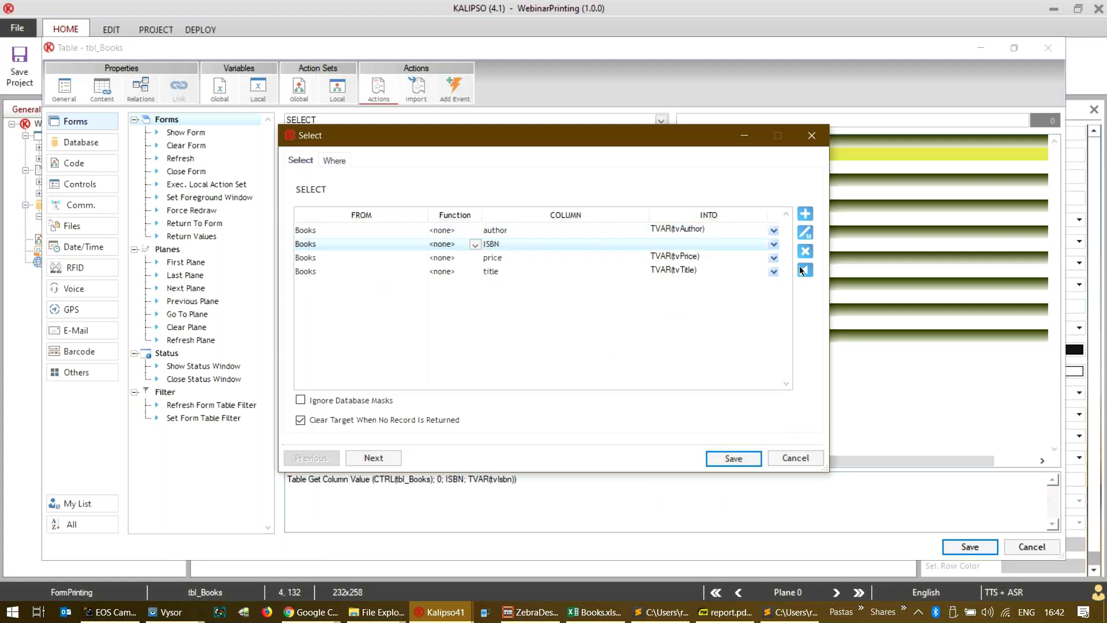
left_click(803, 269)
key("ctrl+Tab")
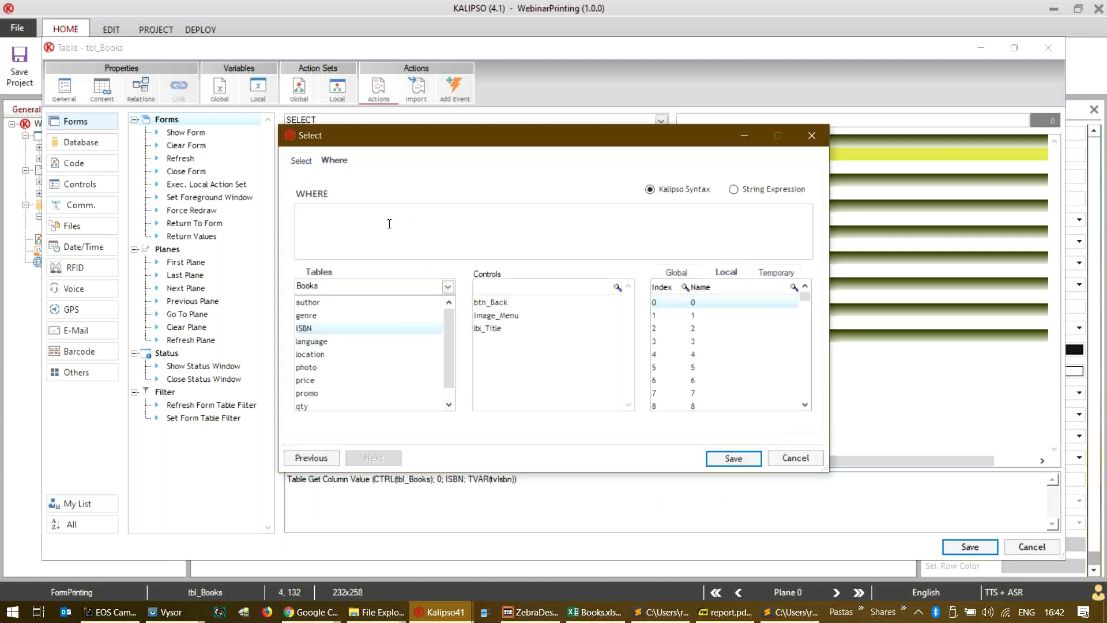
double_click(334, 328)
left_click(768, 273)
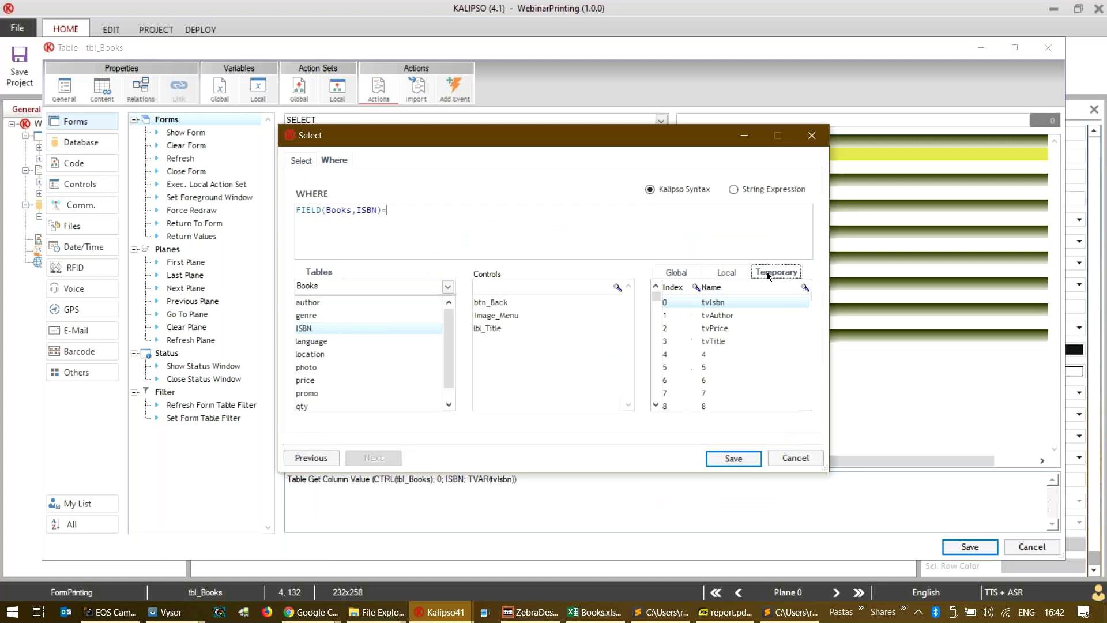
double_click(719, 303)
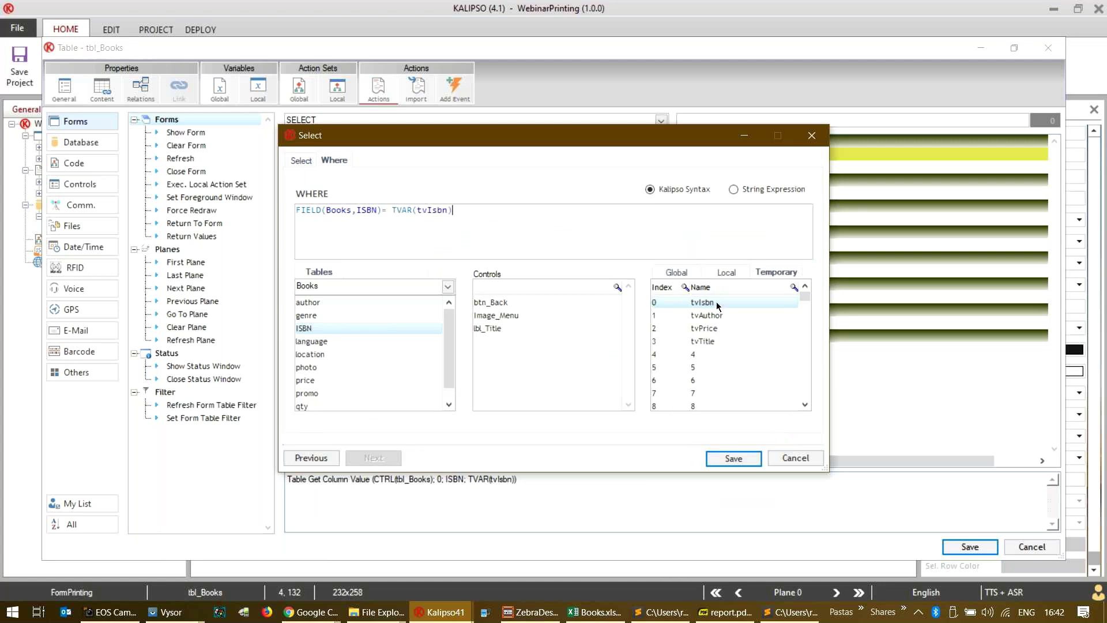
left_click(733, 458)
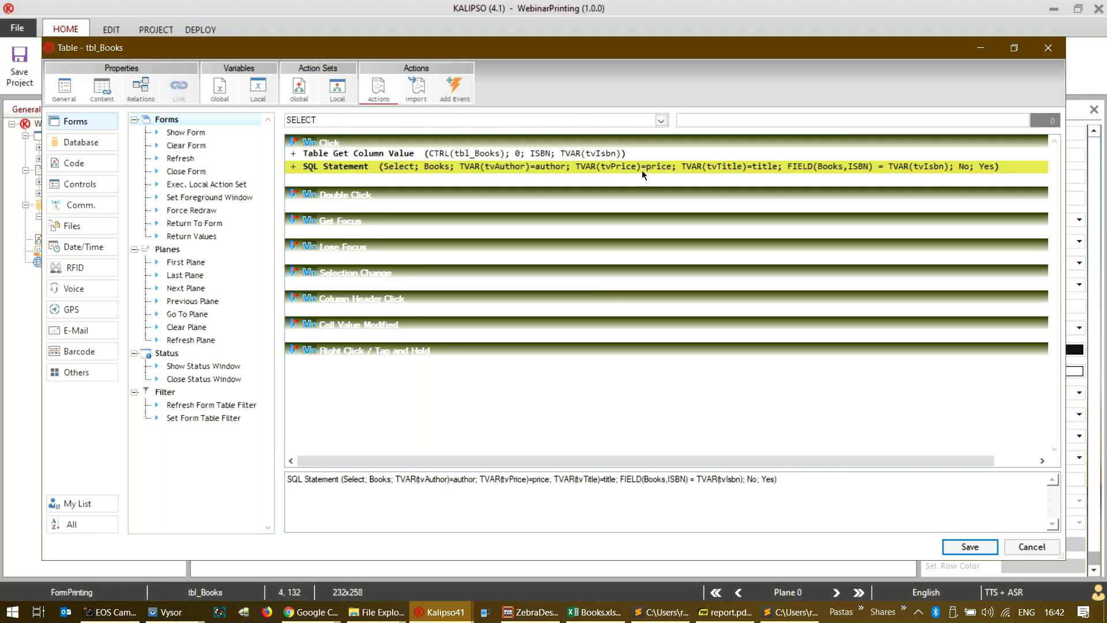
- Review the placeholders of the label template ZQ610_lbl_ZPL.txt in Sublime Text, and return to the tbl_Books actions in Kalipso
left_click(641, 612)
left_click(790, 612)
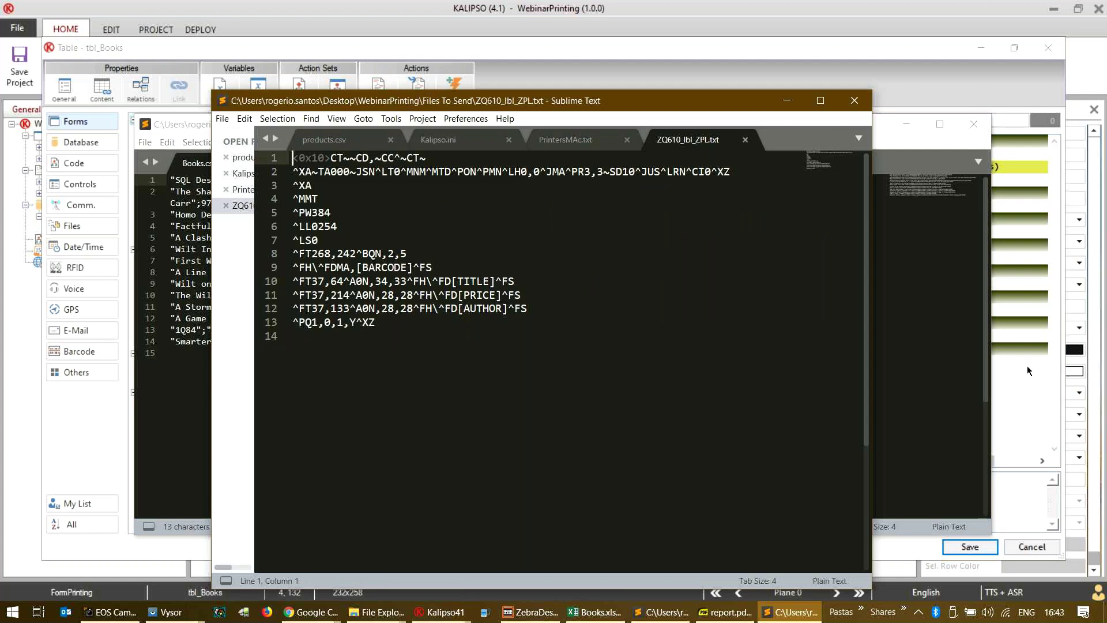
left_click(786, 102)
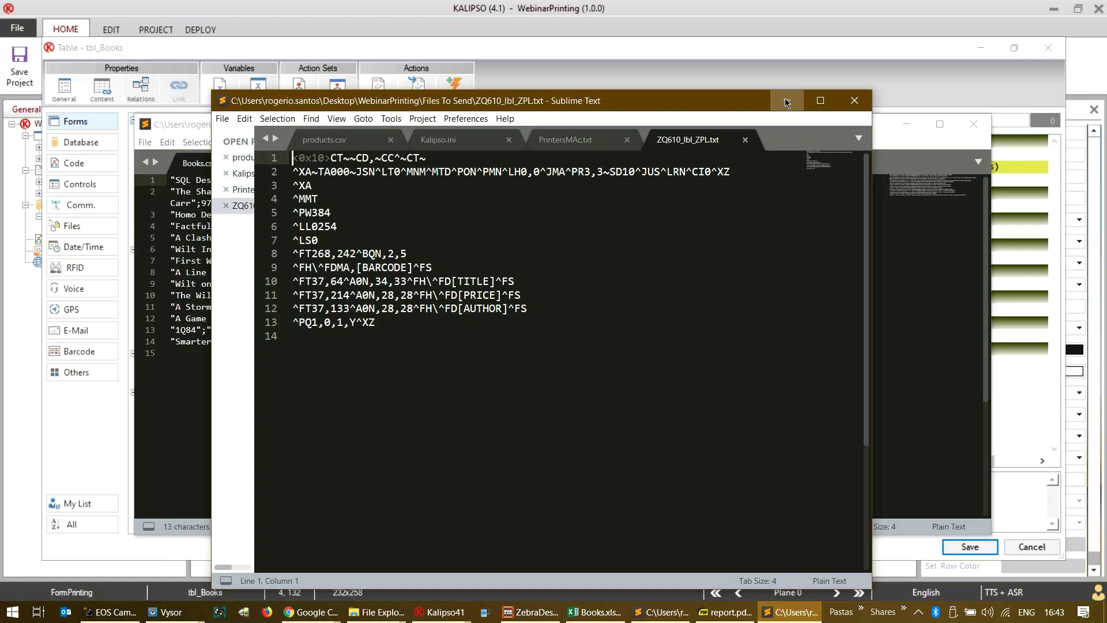
left_click(907, 124)
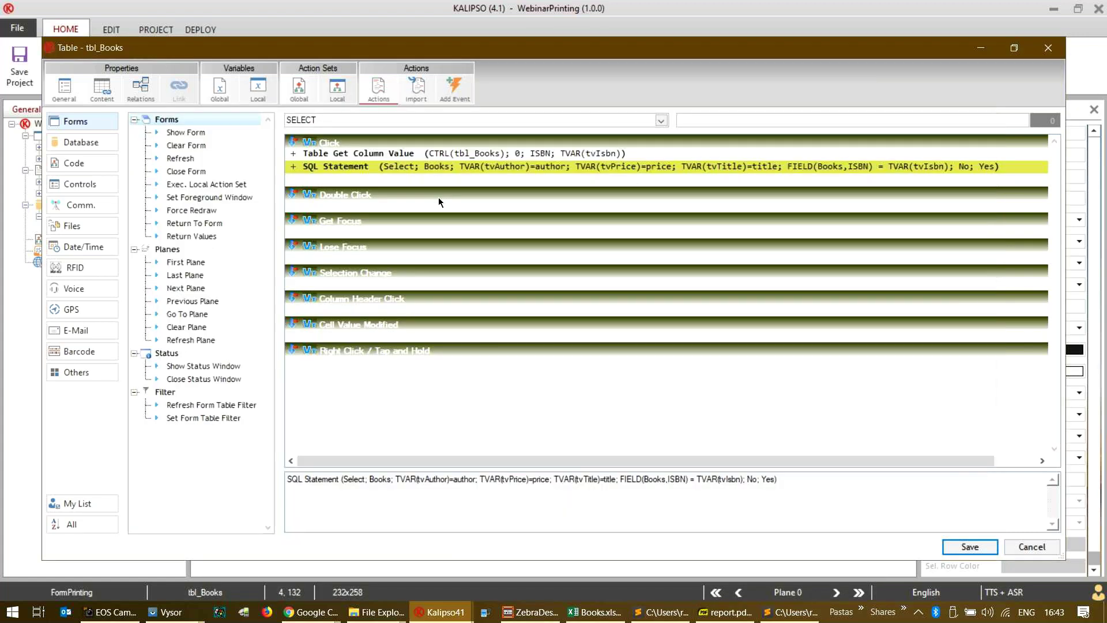
- Check the parameters of the Table Get Column Value action without changing them, and save the tbl_Books actions
double_click(383, 154)
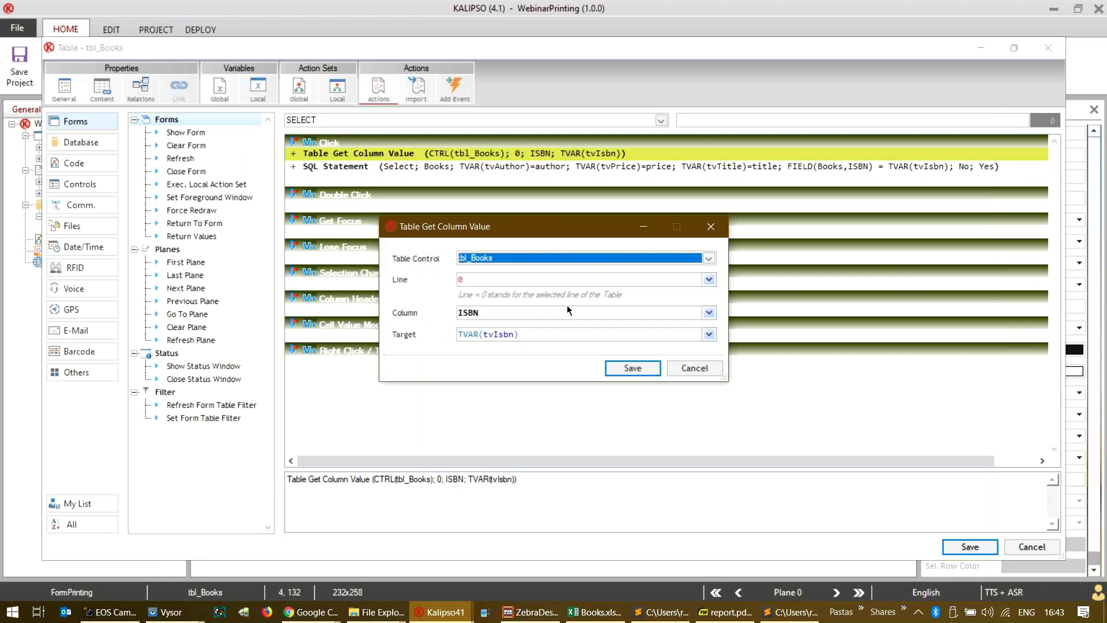
left_click(695, 369)
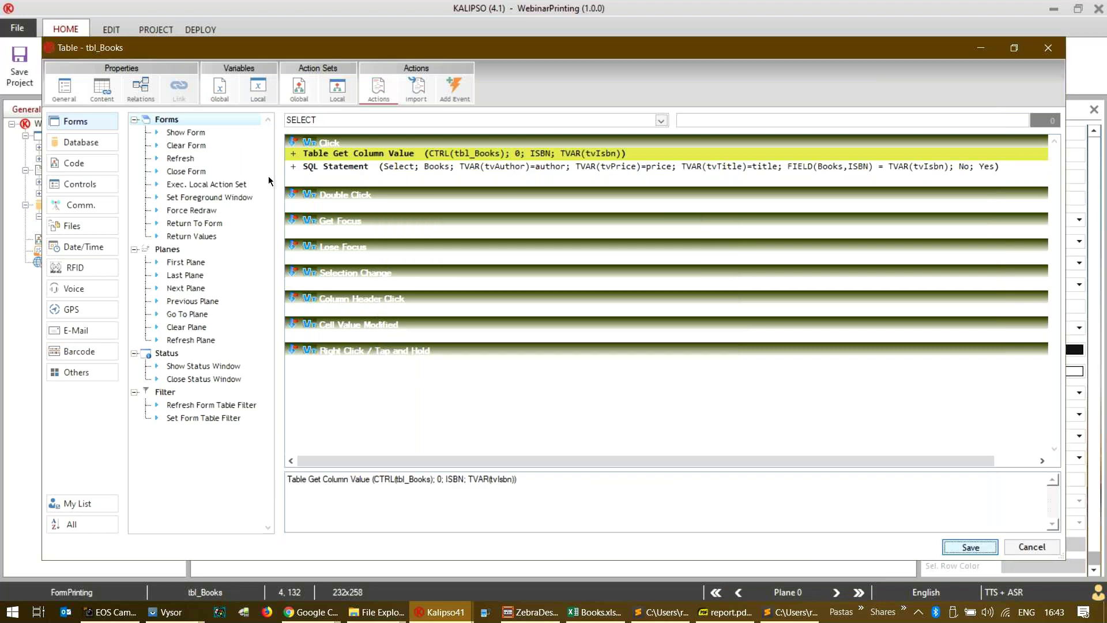
key("Return")
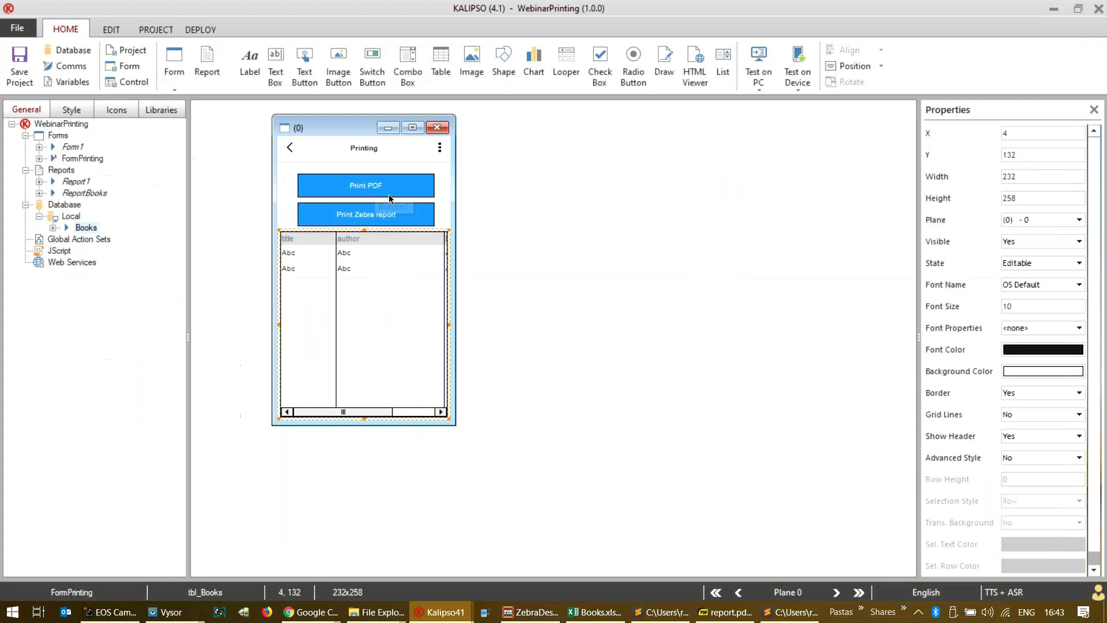
- Review the details and column mapping of the File Import To Table action in FormPrinting's Open Form event, and close the form's actions
double_click(290, 189)
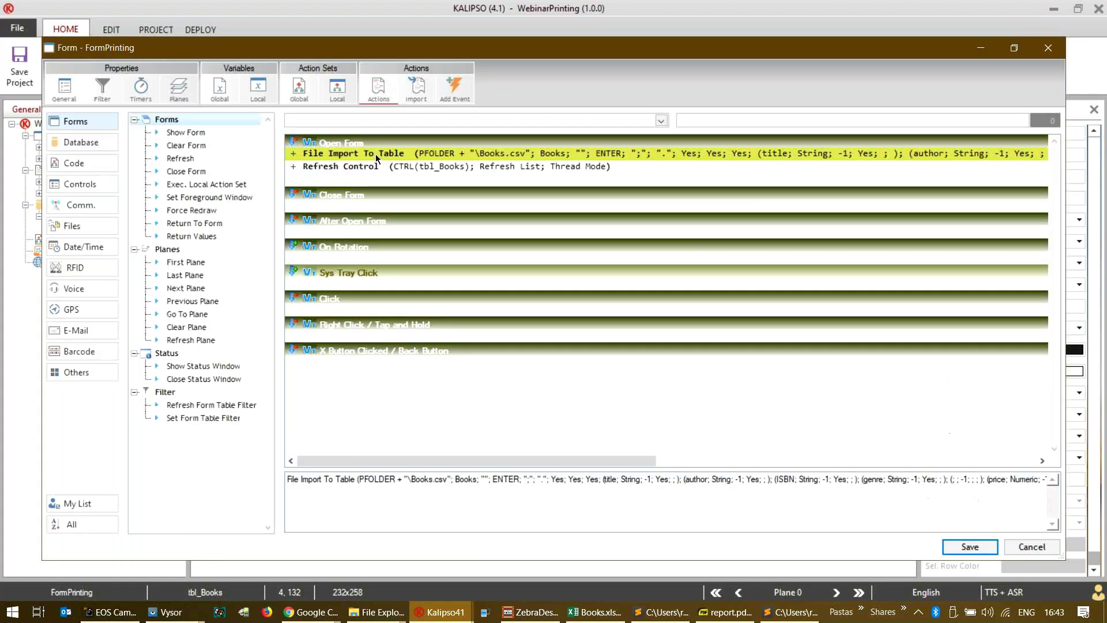
double_click(376, 154)
left_click(393, 172)
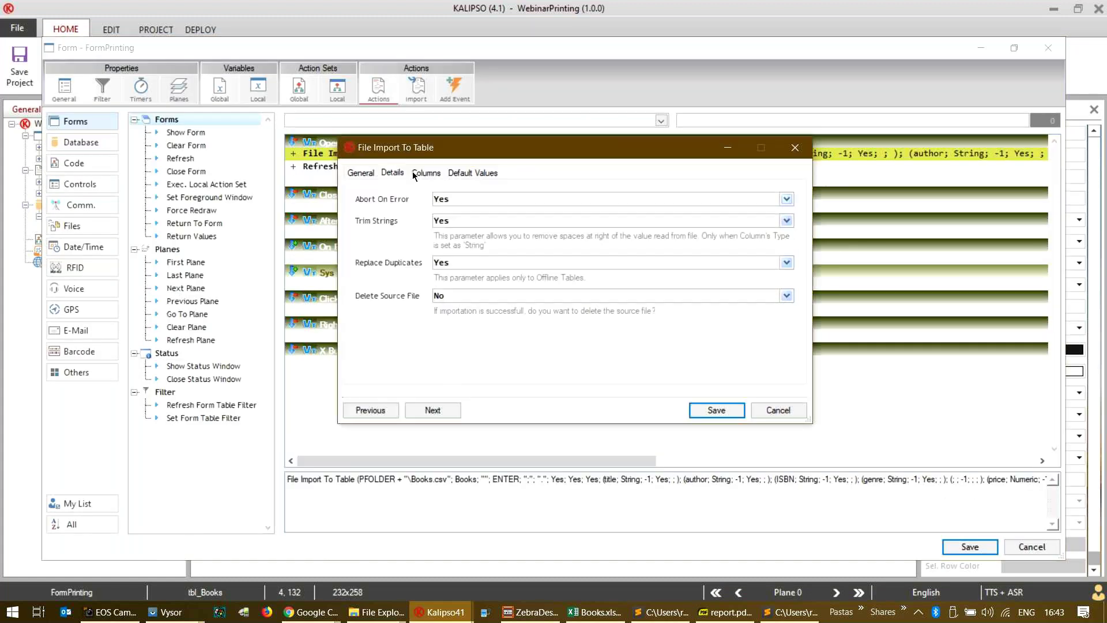
left_click(413, 172)
left_click(609, 283)
left_click(790, 409)
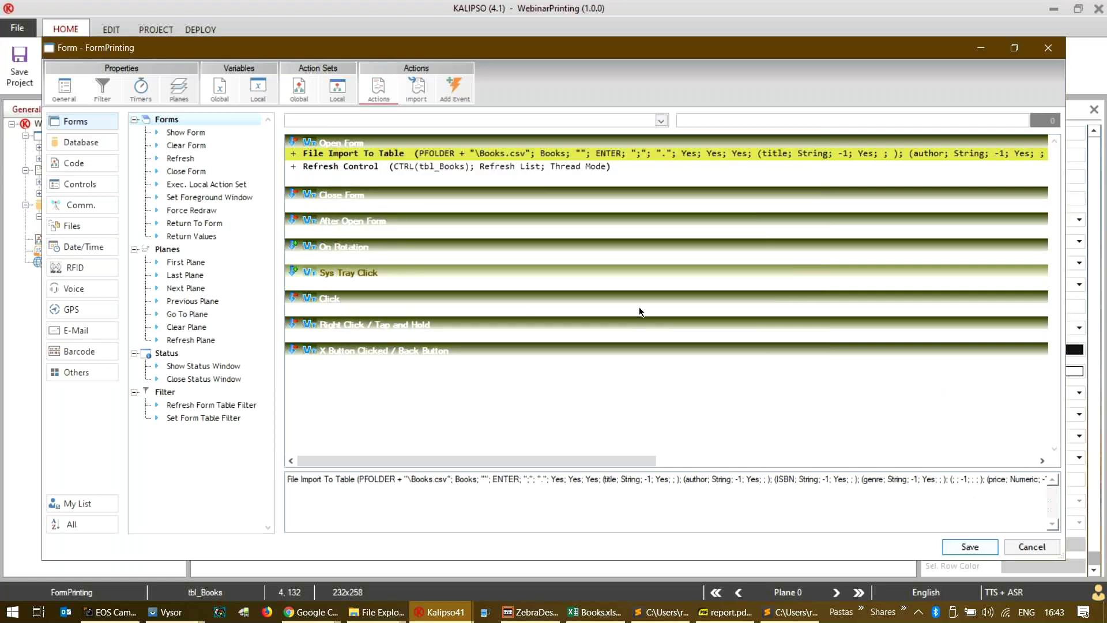
key("Return")
- Reopen the actions of tbl_Books and select the empty line below the SQL Statement in the Click event
double_click(368, 283)
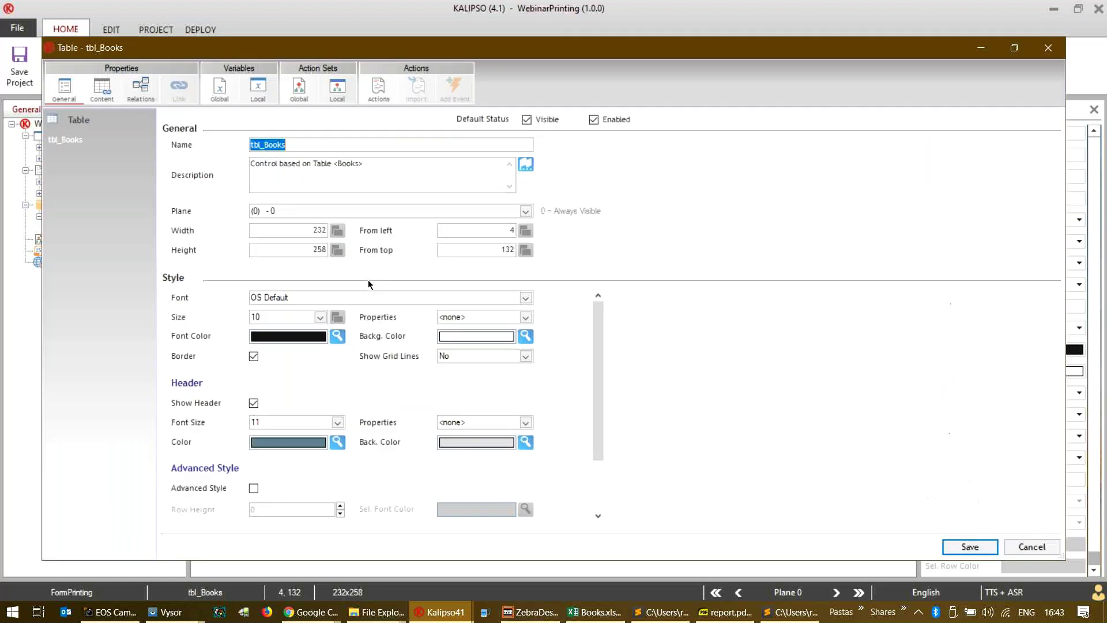
left_click(378, 89)
left_click(385, 166)
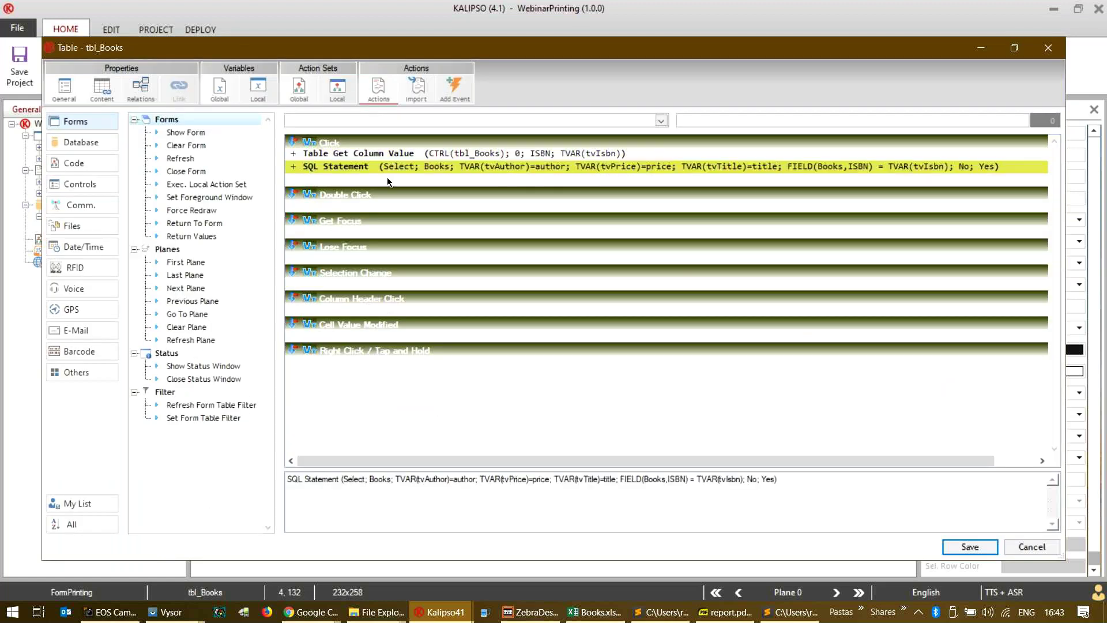
left_click(385, 179)
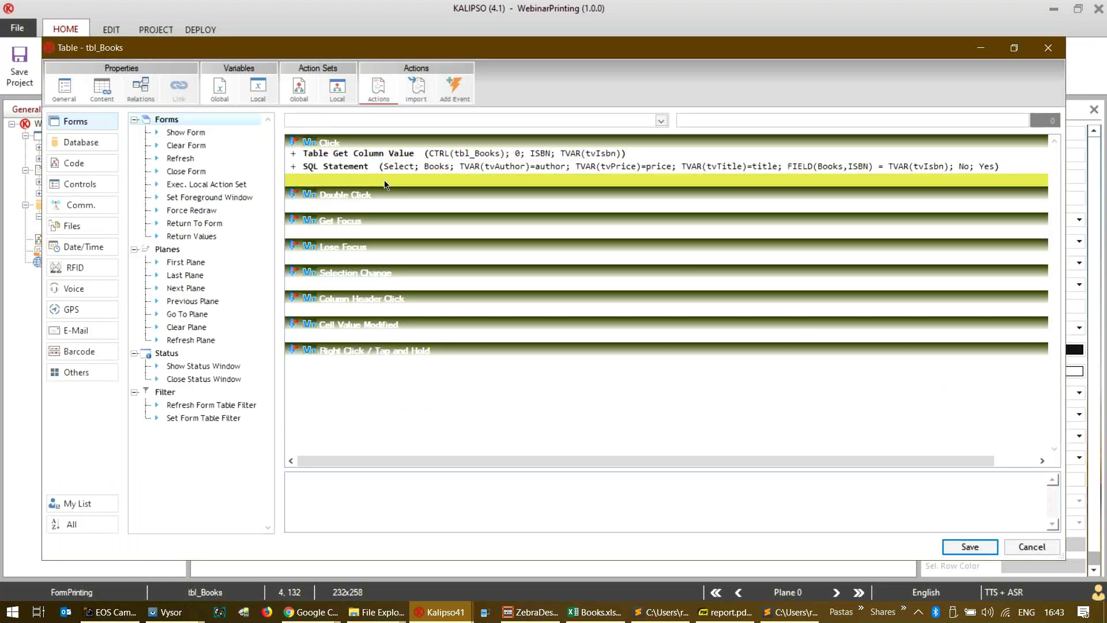
- Close the Sublime Text window with Books.csv, and check the label template ZQ610_lbl_ZPL.txt before returning to Kalipso
left_click(666, 611)
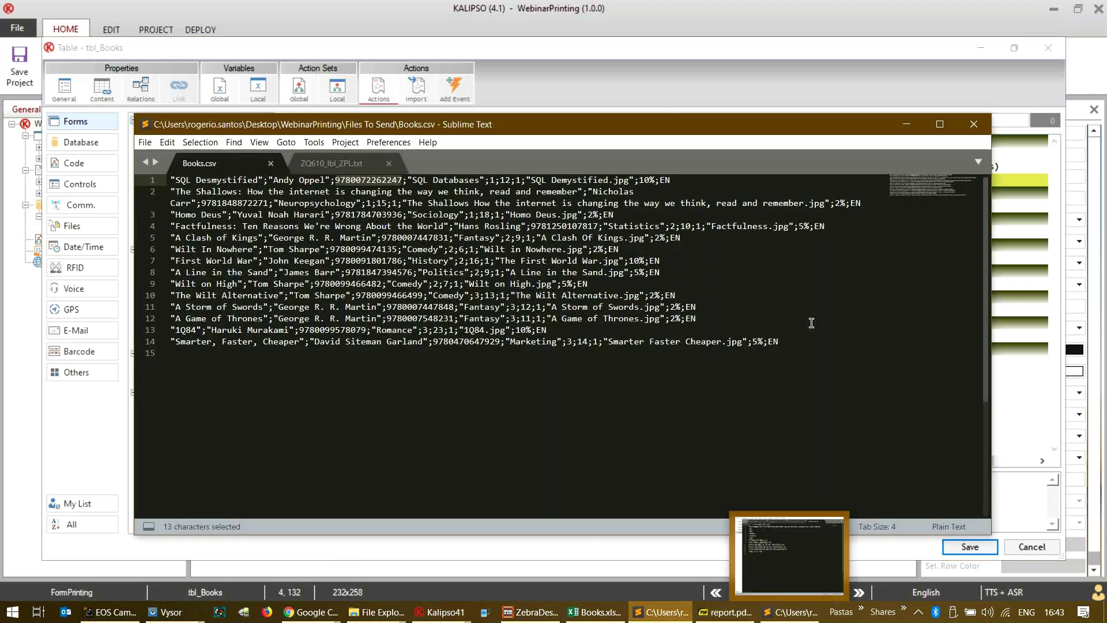
left_click(974, 123)
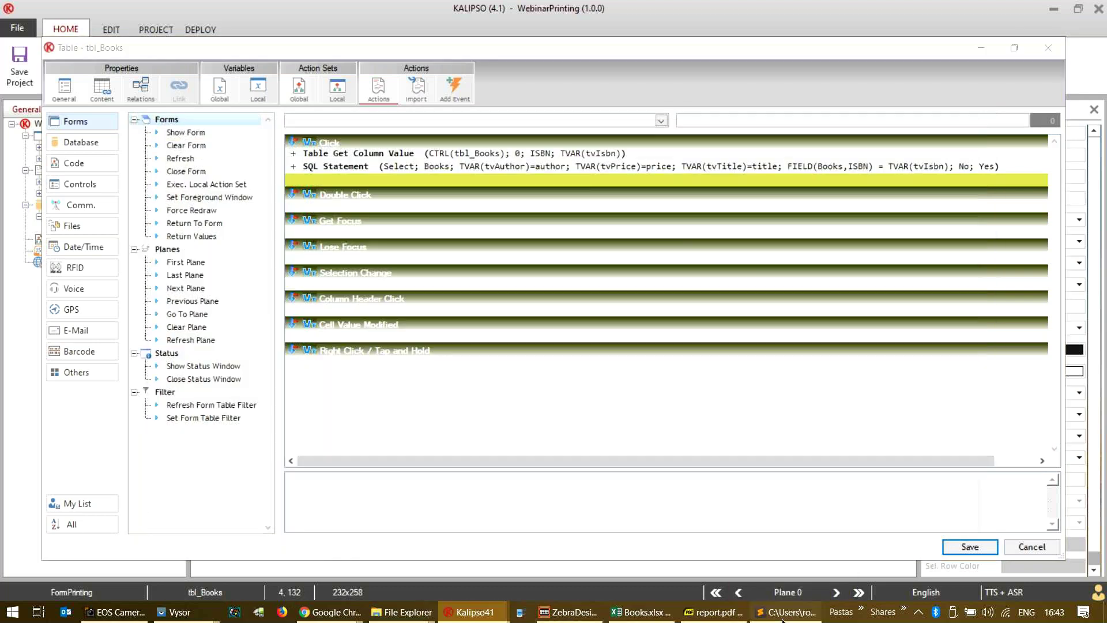
left_click(784, 612)
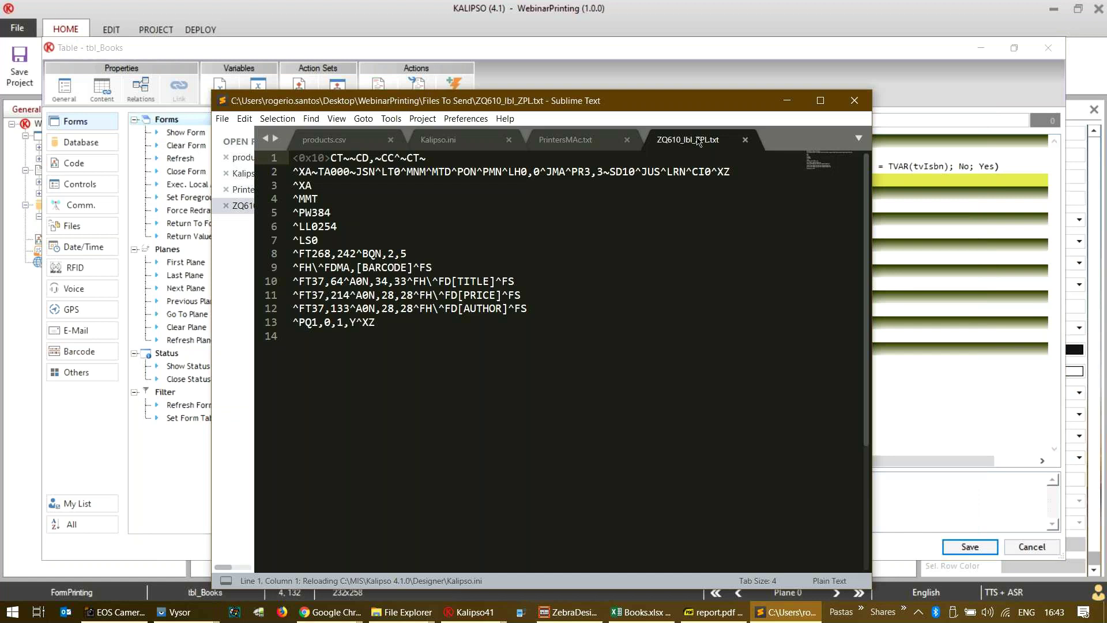
key("alt+Tab")
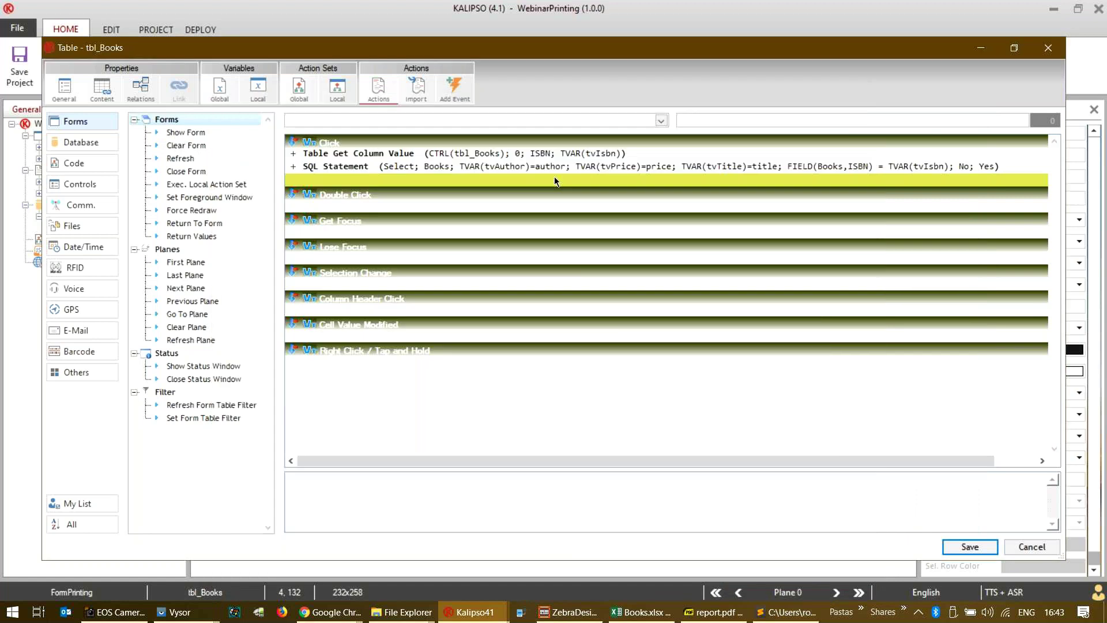
left_click(402, 185)
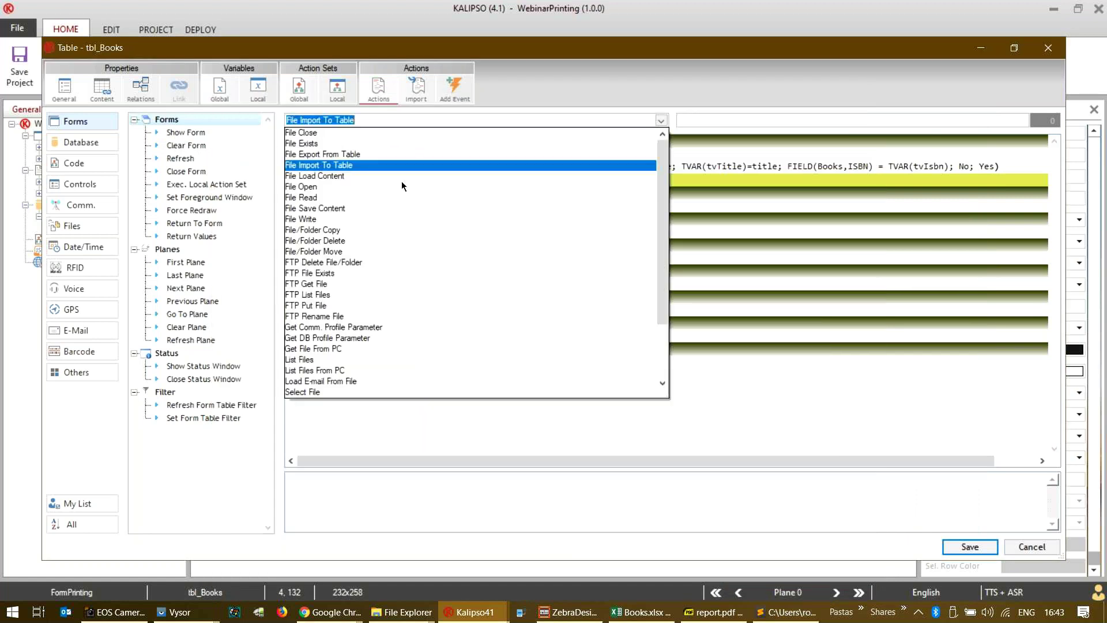
key("Return")
left_click(450, 196)
type("D")
type("FOLDER+")
type("\"\\\"")
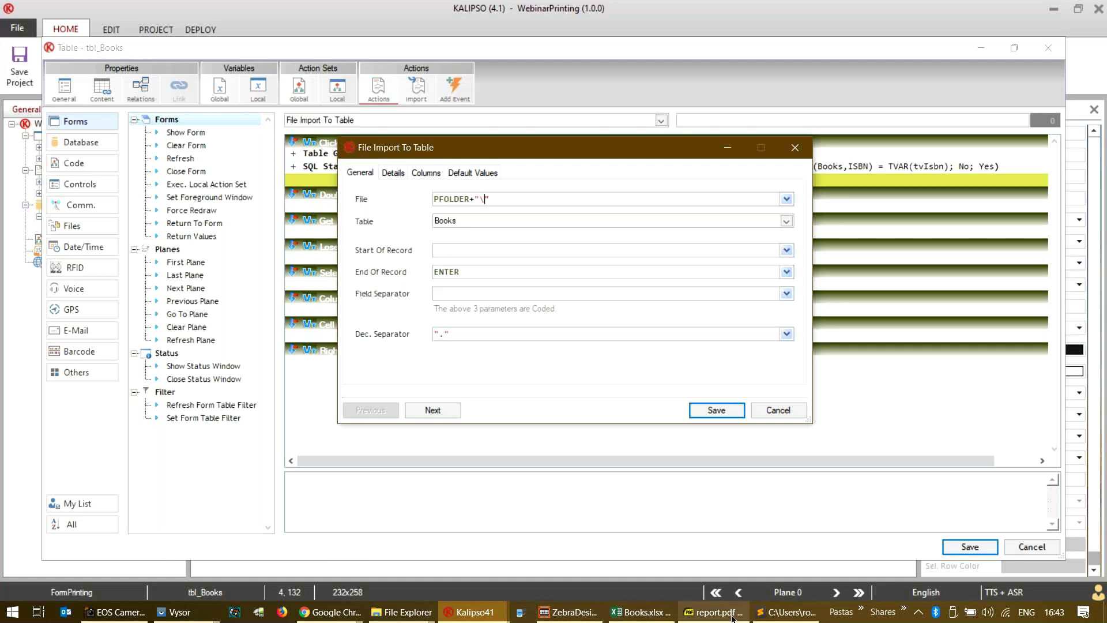
type("DFOLDER+\"\\report.pdf\"")
key("BackSpace")
key("BackSpace")
key("BackSpace")
key("BackSpace")
key("BackSpace")
key("BackSpace")
key("BackSpace")
key("BackSpace")
key("BackSpace")
key("BackSpace")
key("BackSpace")
key("BackSpace")
key("BackSpace")
key("BackSpace")
key("BackSpace")
key("BackSpace")
key("BackSpace")
key("BackSpace")
key("BackSpace")
key("BackSpace")
key("BackSpace")
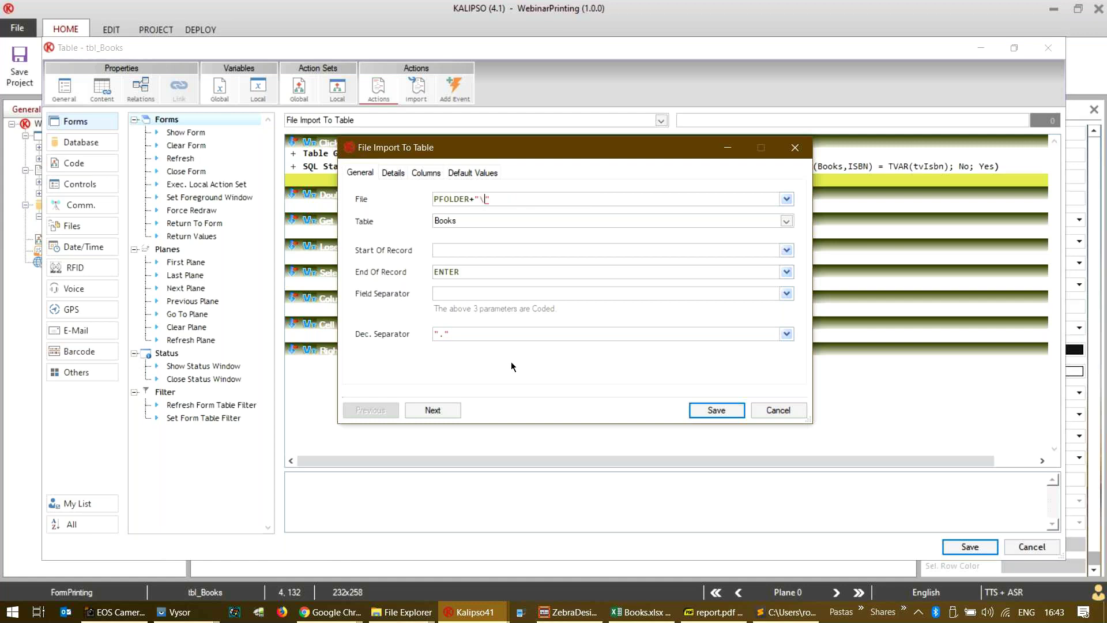
- Copy the label template's file name from the Files To Send folder and complete the import's file path as PFOLDER+"\ZQ610_lbl_ZPL.txt"
left_click(407, 616)
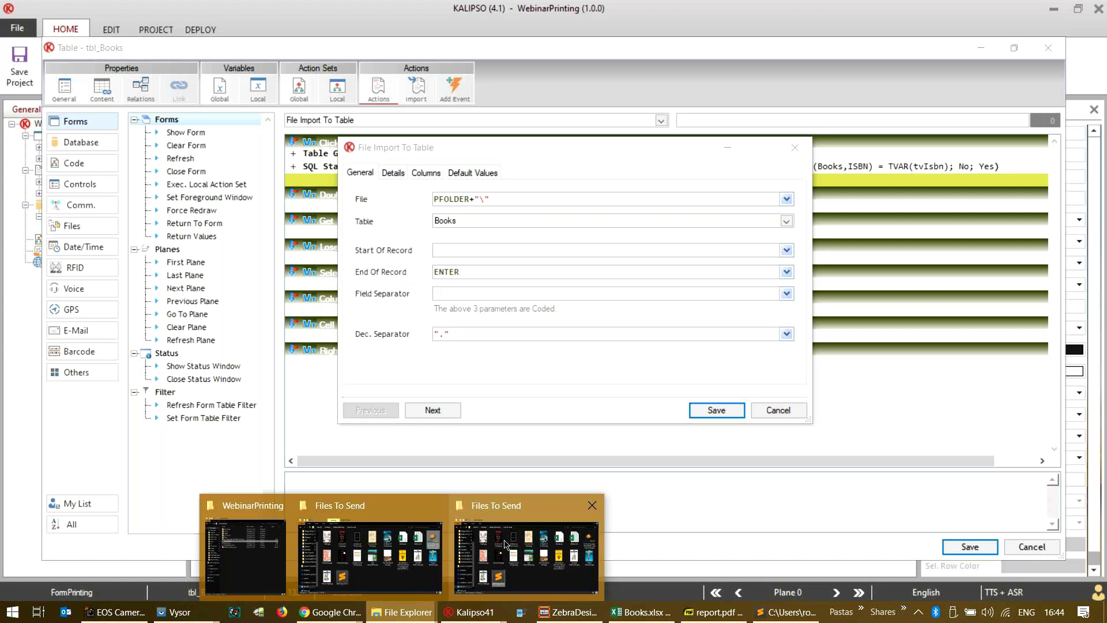
left_click(505, 543)
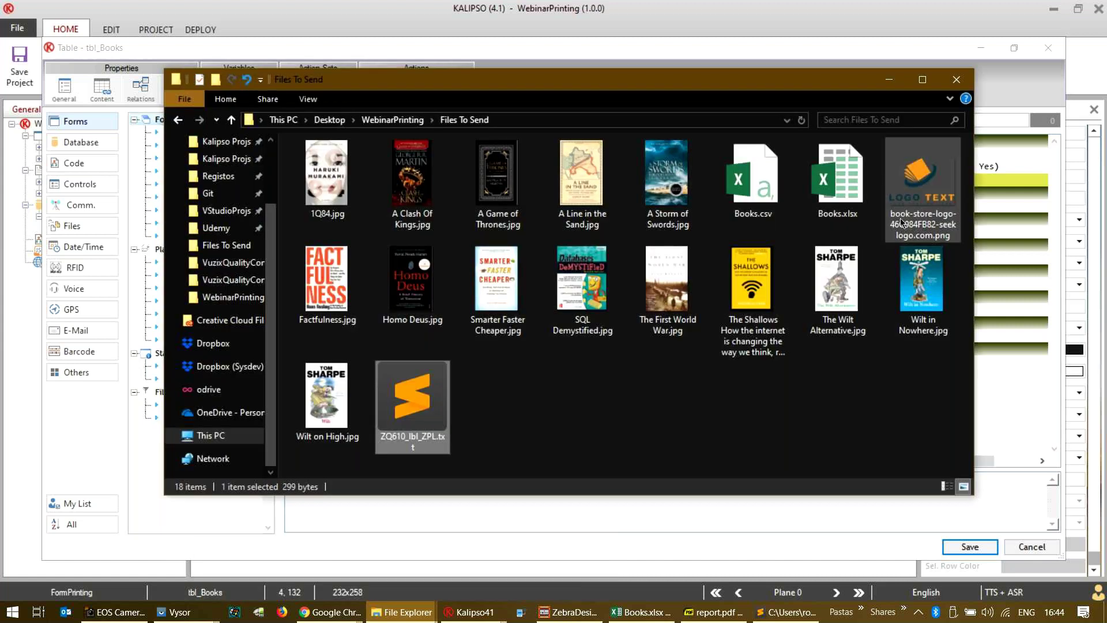
key("F2")
key("ctrl+a")
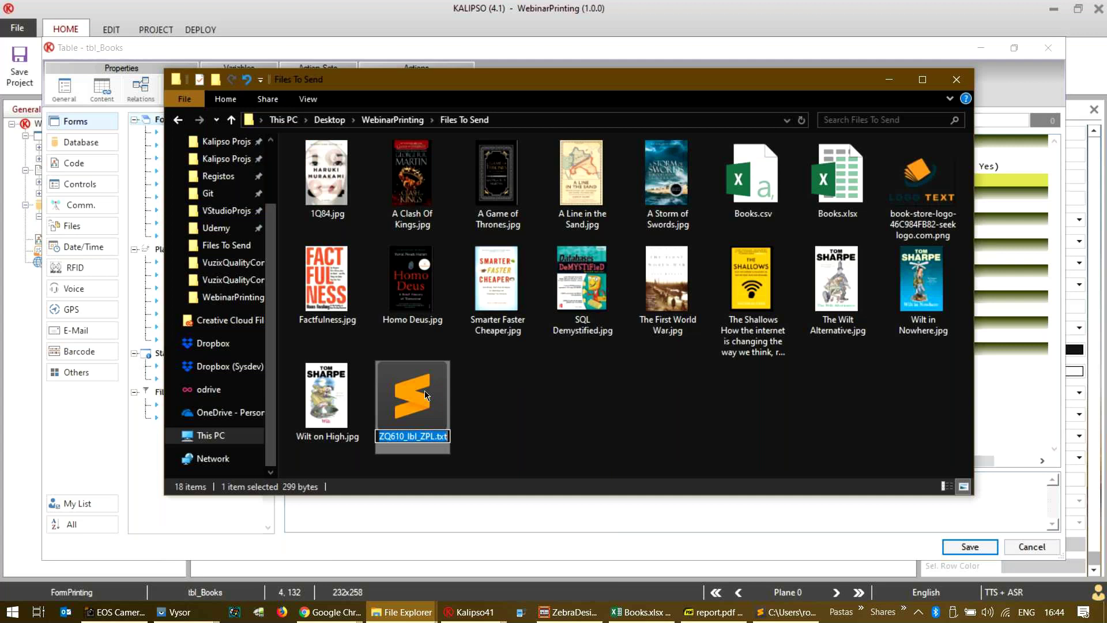
key("Escape")
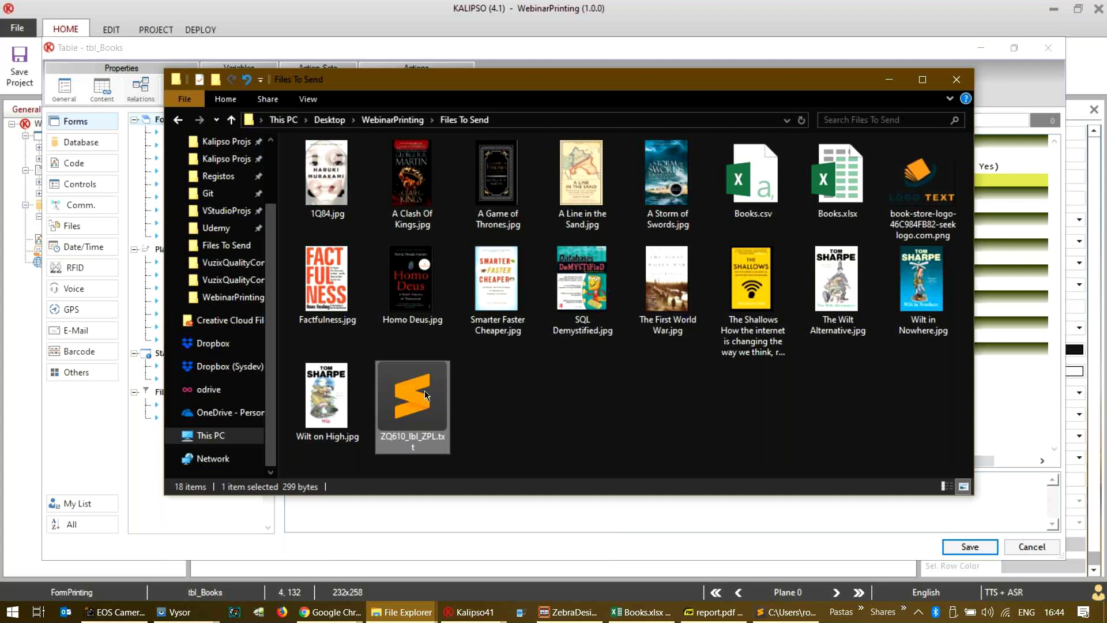
left_click(888, 79)
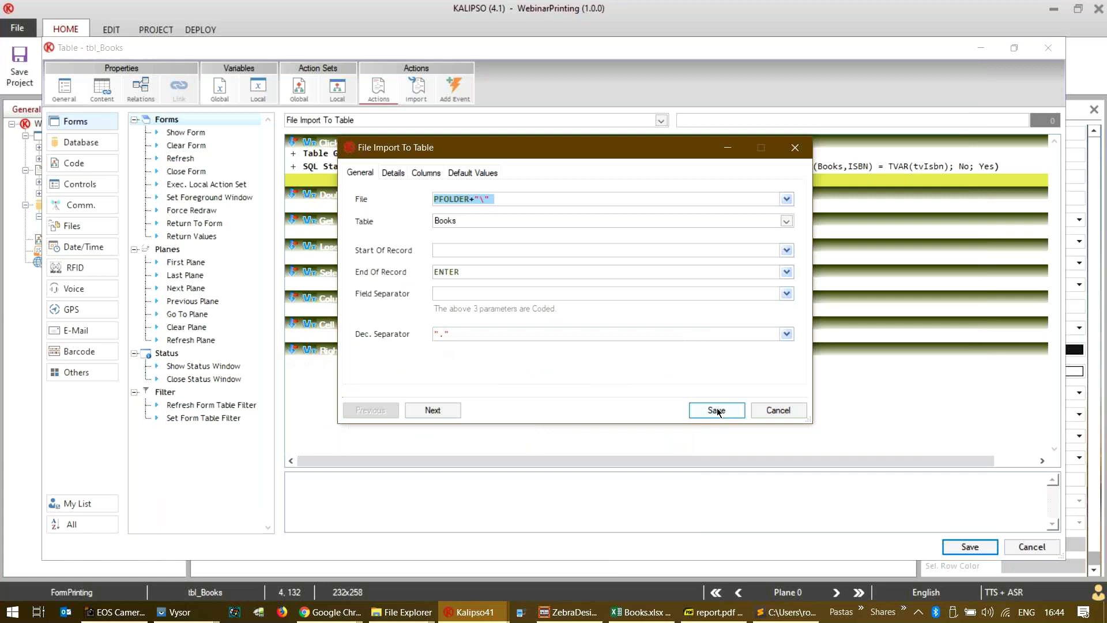
left_click(482, 199)
type("\\ZQ610_lbl_ZPL.txt")
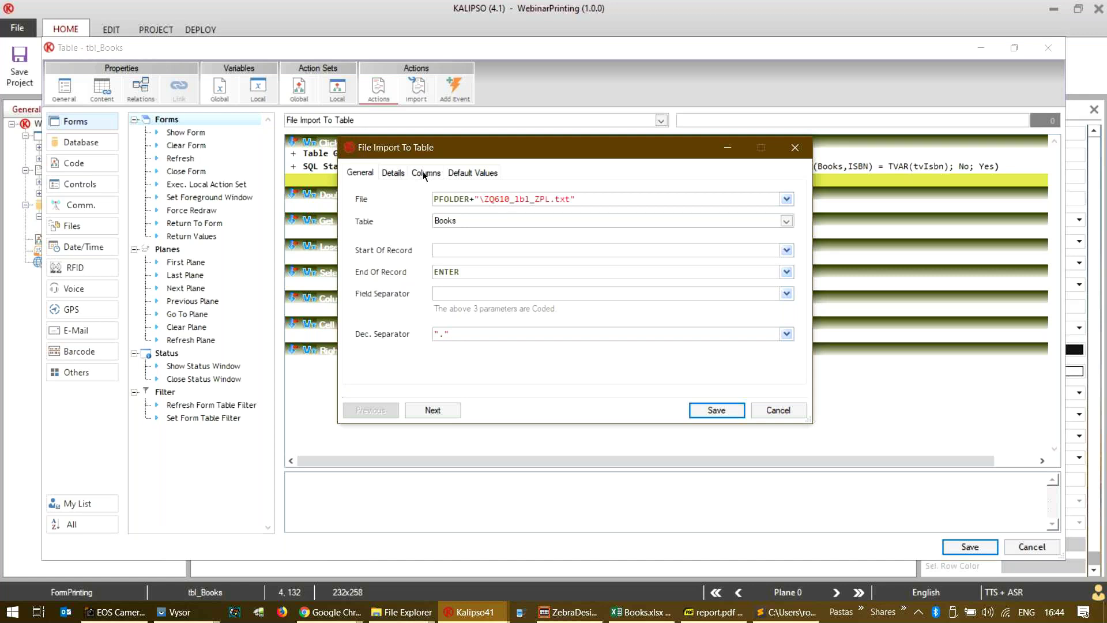
left_click(617, 197)
key("BackSpace")
key("BackSpace")
key("BackSpace")
key("BackSpace")
key("BackSpace")
key("BackSpace")
key("BackSpace")
key("BackSpace")
key("BackSpace")
key("BackSpace")
key("BackSpace")
key("BackSpace")
key("BackSpace")
key("BackSpace")
key("BackSpace")
key("BackSpace")
key("BackSpace")
key("BackSpace")
key("BackSpace")
key("BackSpace")
key("ctrl+z")
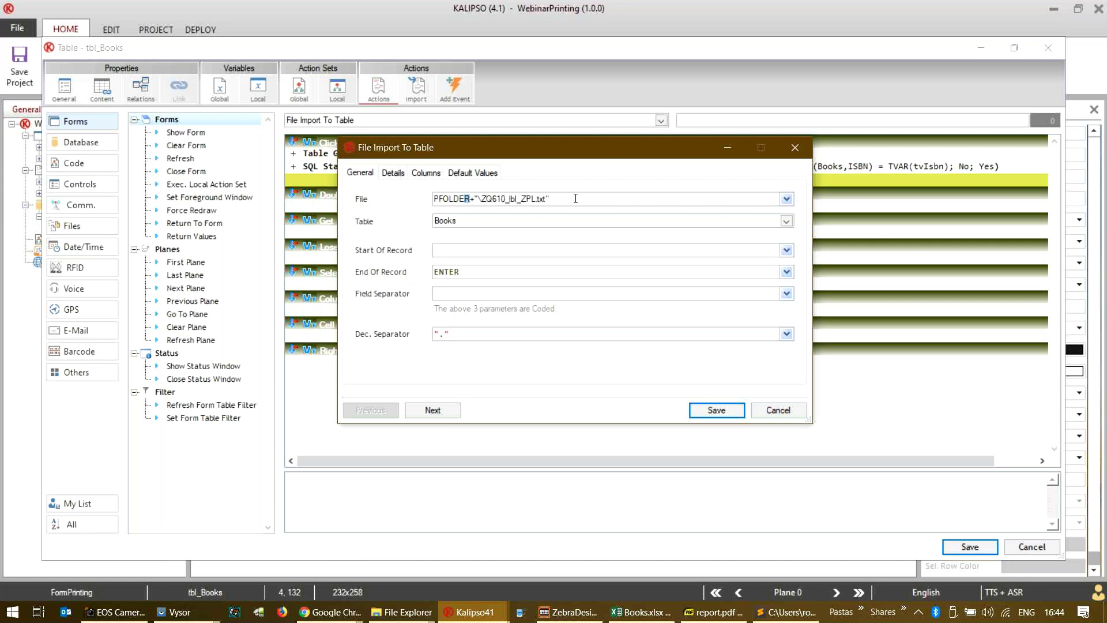
left_click_drag(575, 198, 384, 199)
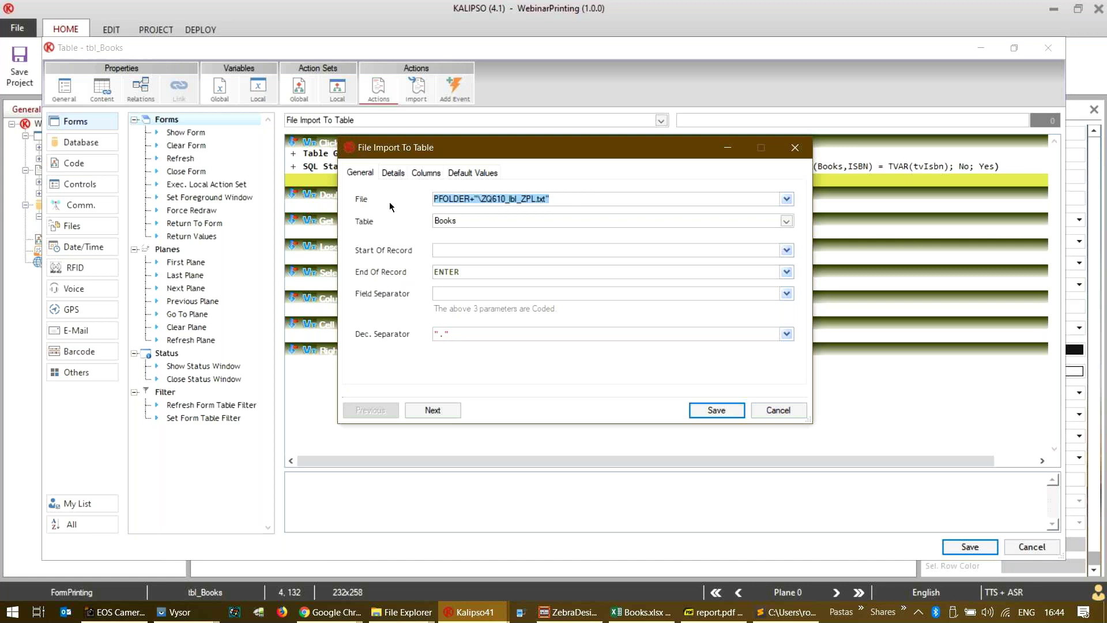
key("BackSpace")
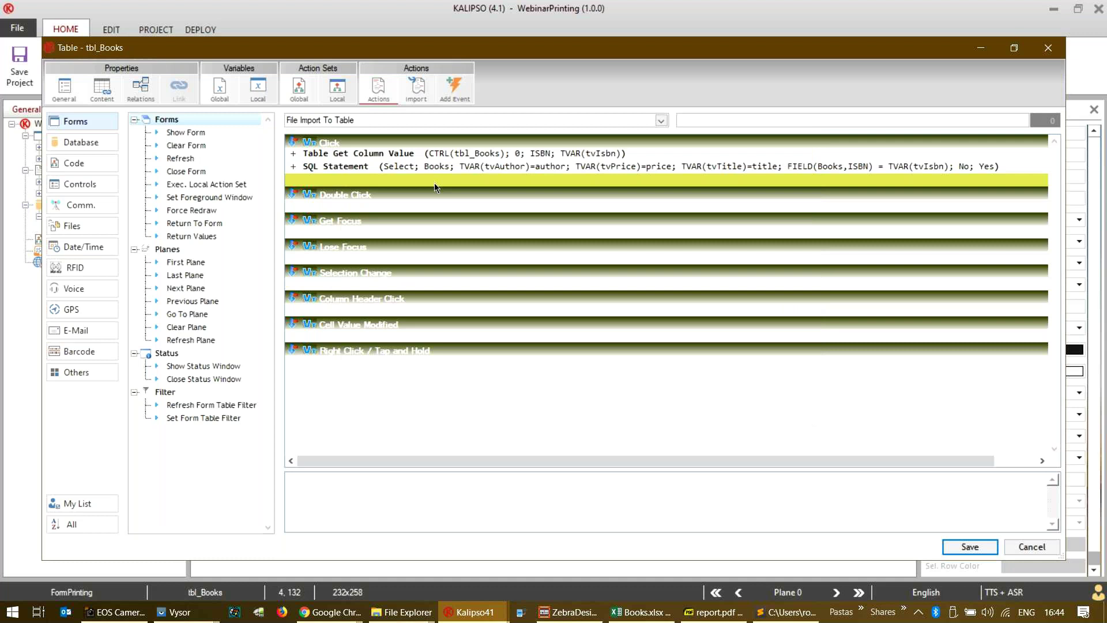
- Add a File Load Content action after the SQL Statement with the file name PFOLDER+"\ZQ610_lbl_ZPL.txt"
key("BackSpace")
type("File Load Content")
key("Return")
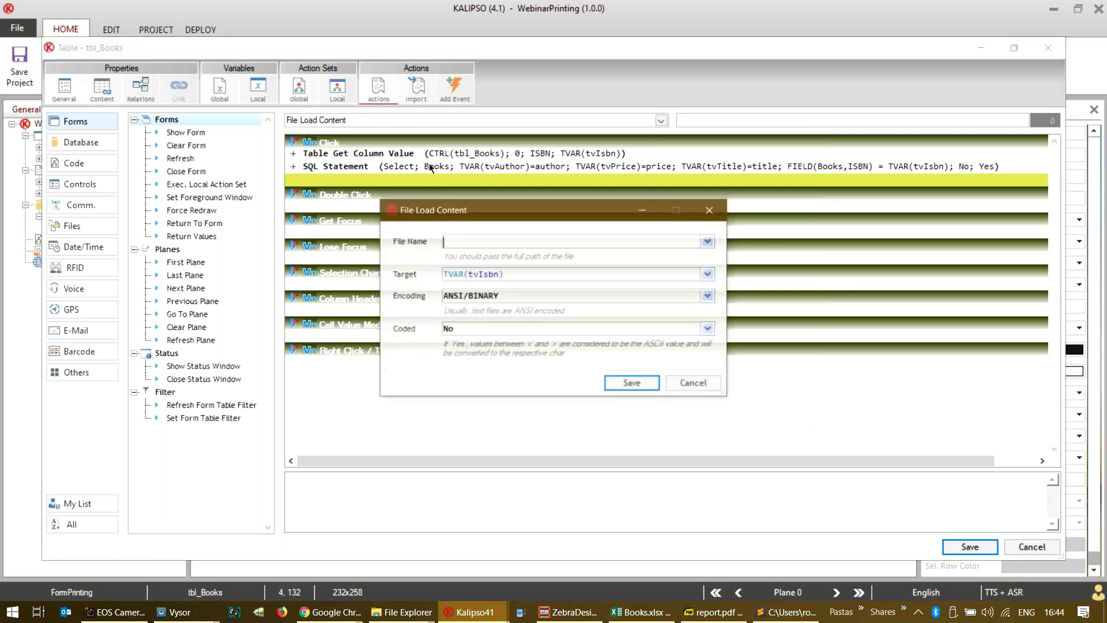
type("PFOLDER+\"\\ZQ610_1bl_ZPL.txt\"")
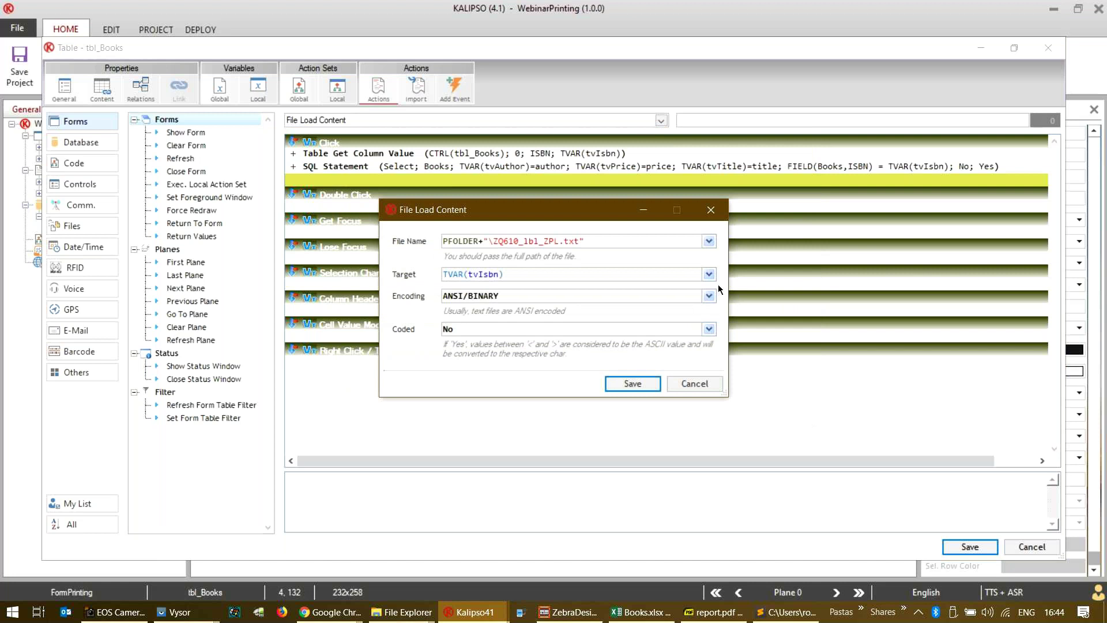
- Rename temporary variable 4 to tvCommands, and save the File Load Content action with it as the target
left_click(709, 274)
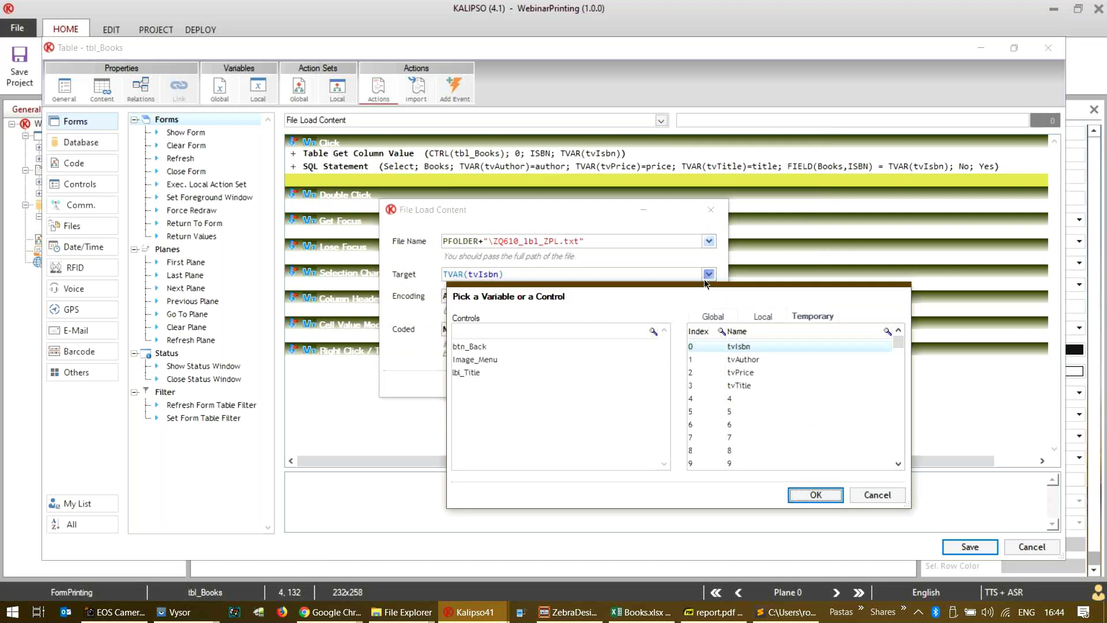
right_click(743, 400)
left_click(777, 420)
type("tv")
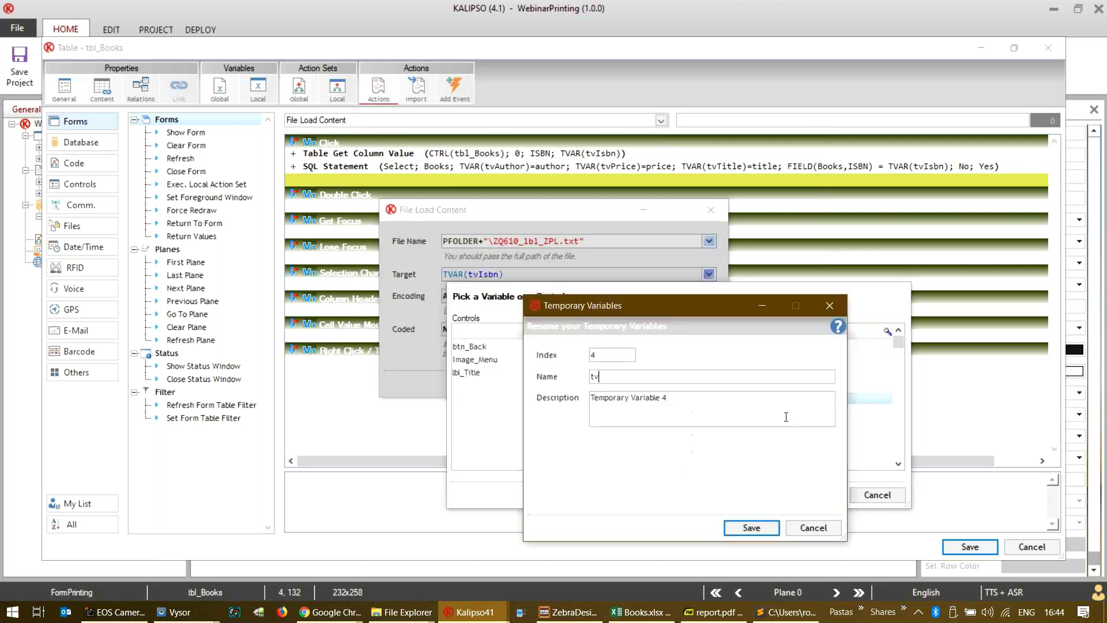
type("Commands")
left_click(752, 528)
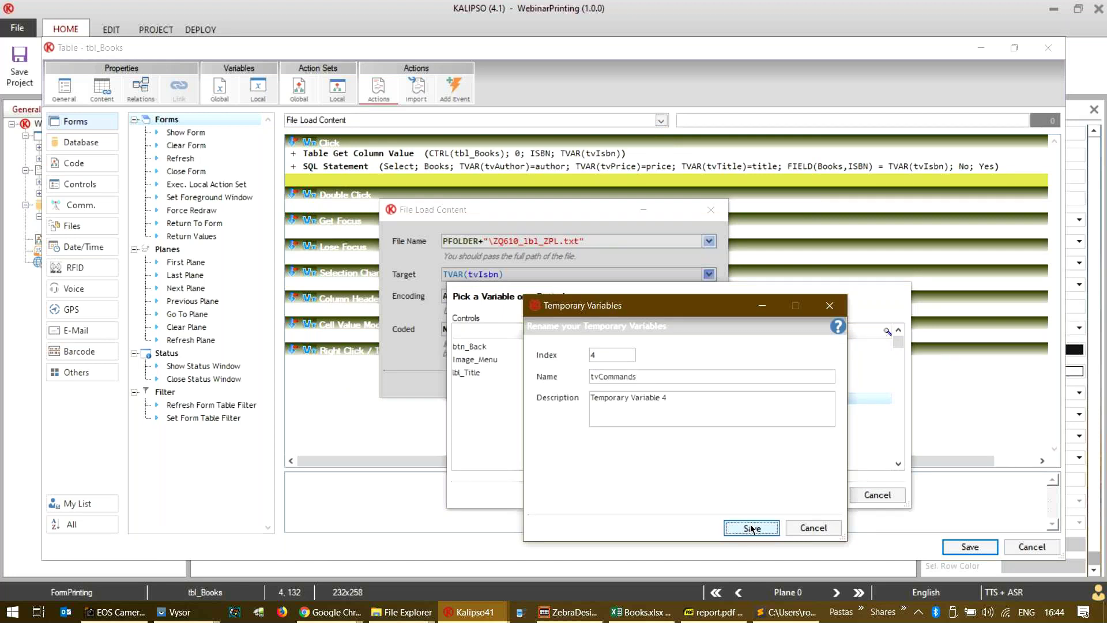
key("Return")
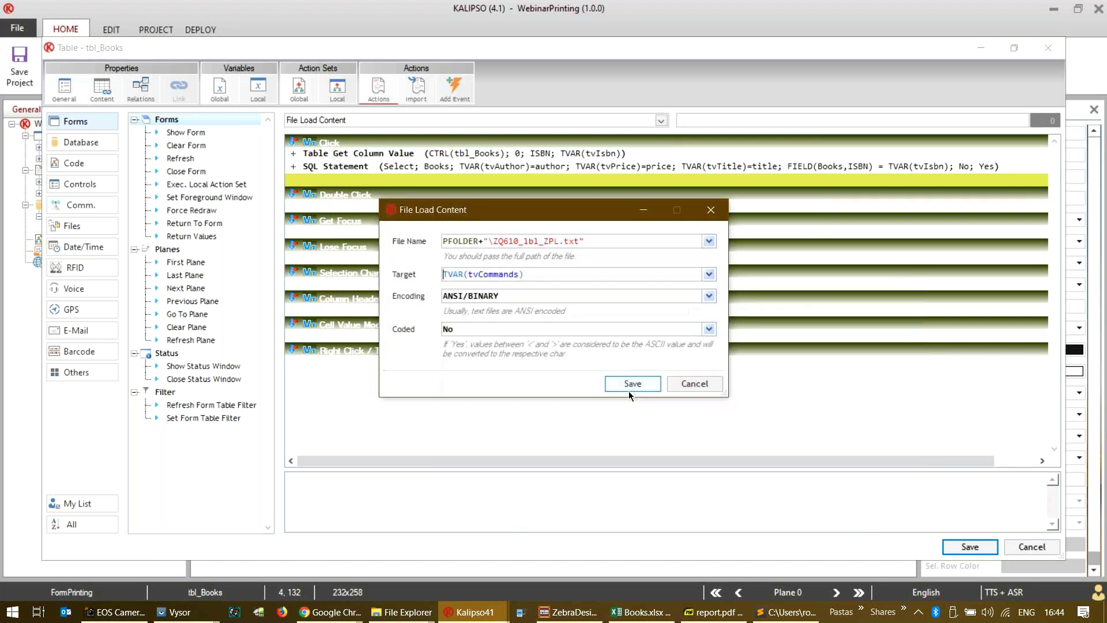
left_click(629, 390)
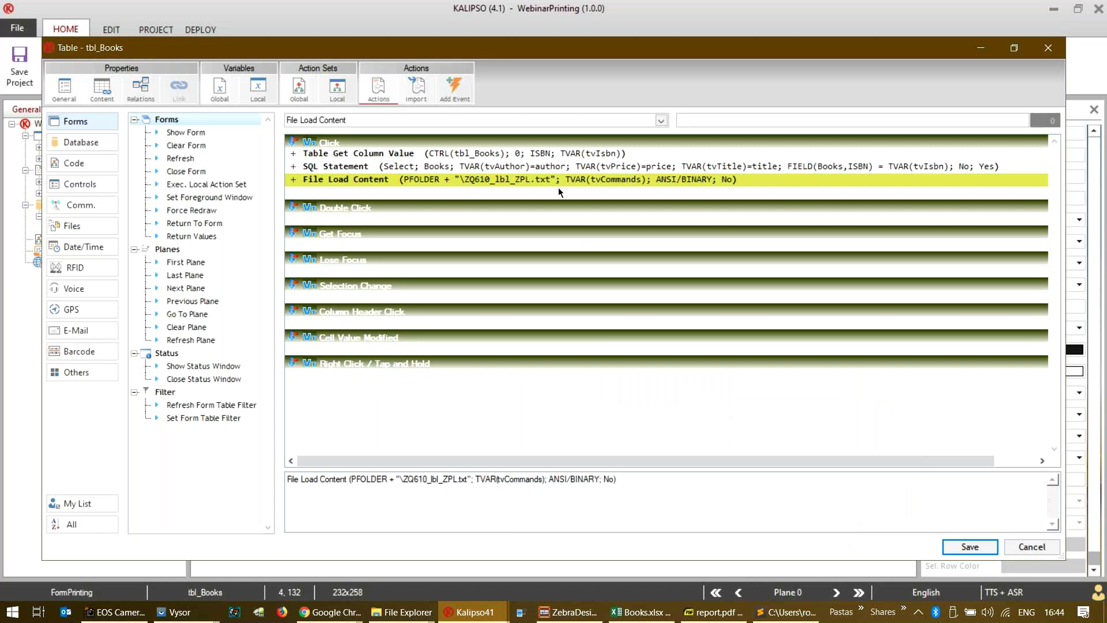
- Add a Set Value action after File Load Content, targeting the temporary variable tvCommands with a string value
left_click(537, 192)
type("Set Value")
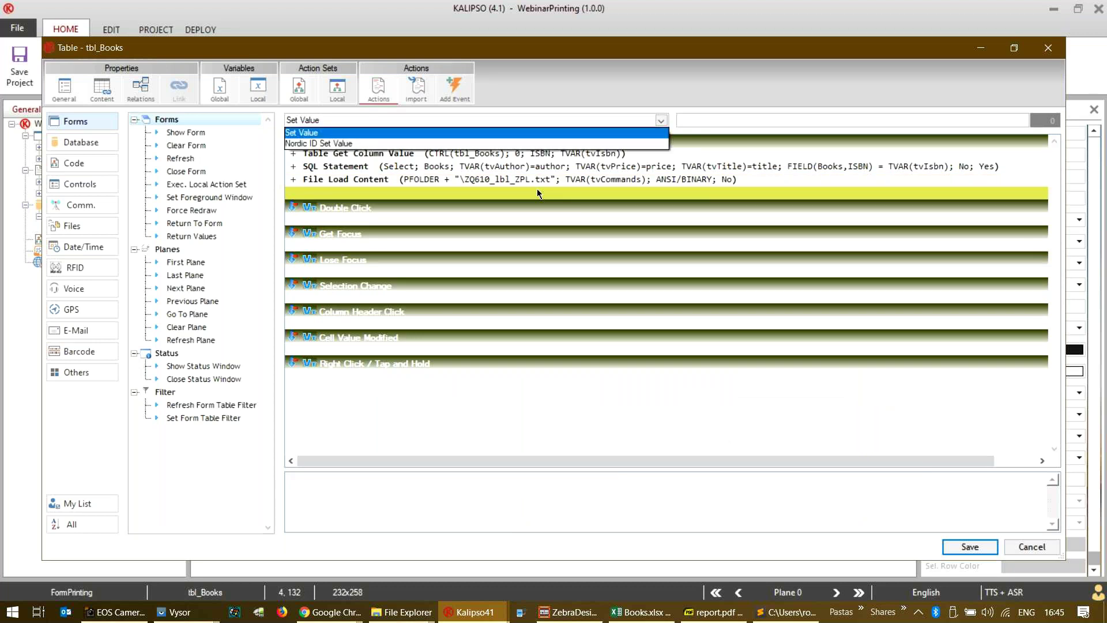
key("Return")
left_click(344, 197)
left_click(453, 196)
left_click(451, 279)
left_click(406, 300)
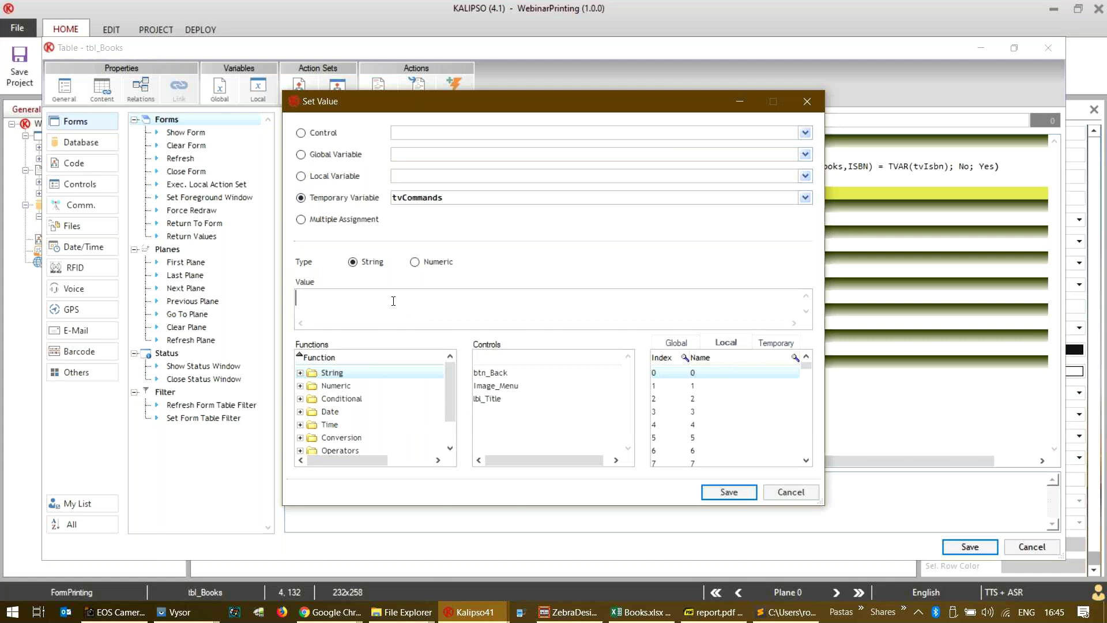
- Enter a Replace function as the value and set its source string to TVAR(tvCommands)
left_click(772, 343)
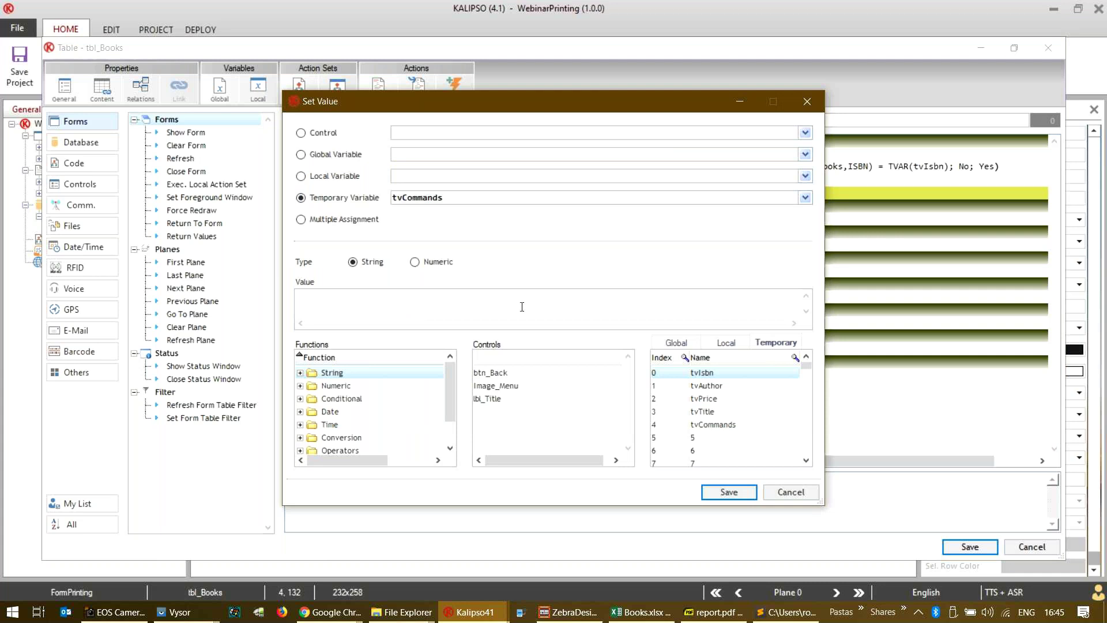
type("replace()")
double_click(324, 295)
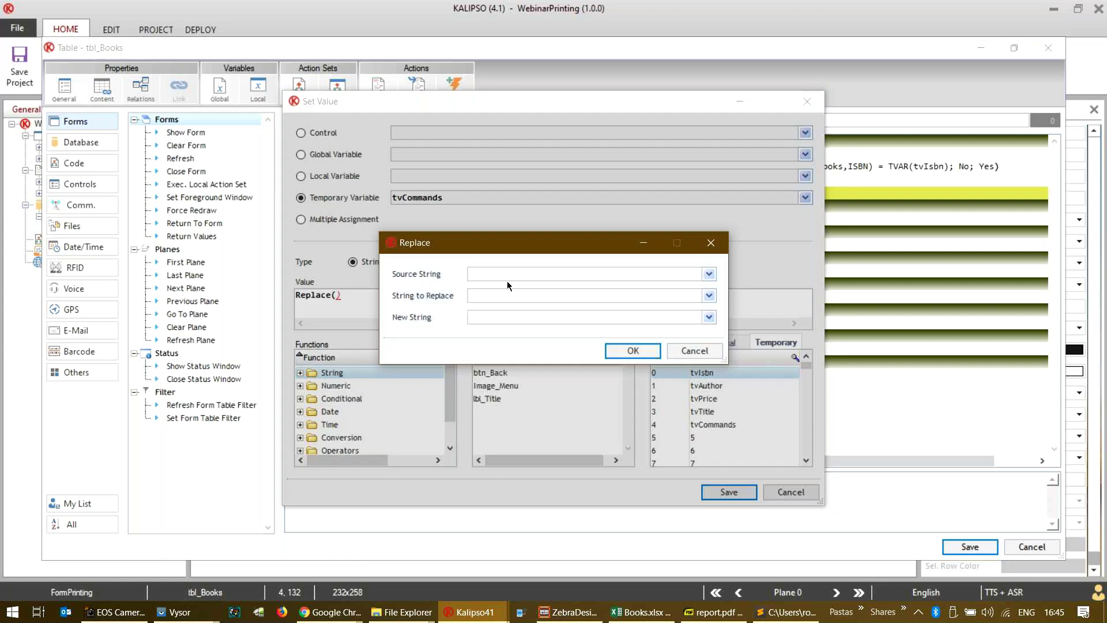
left_click(538, 276)
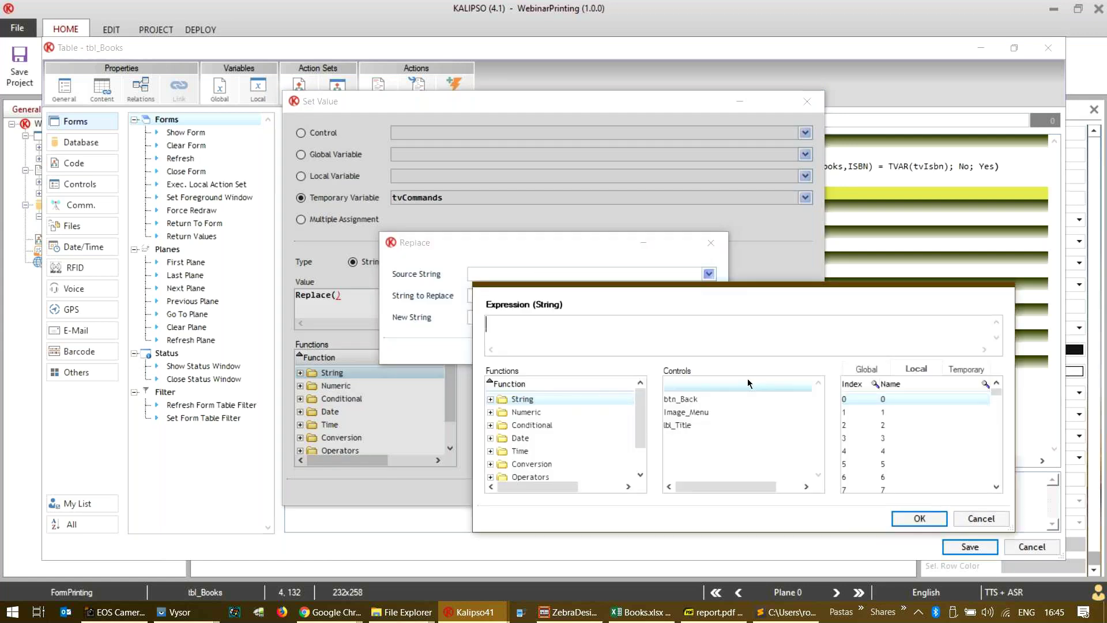
double_click(898, 452)
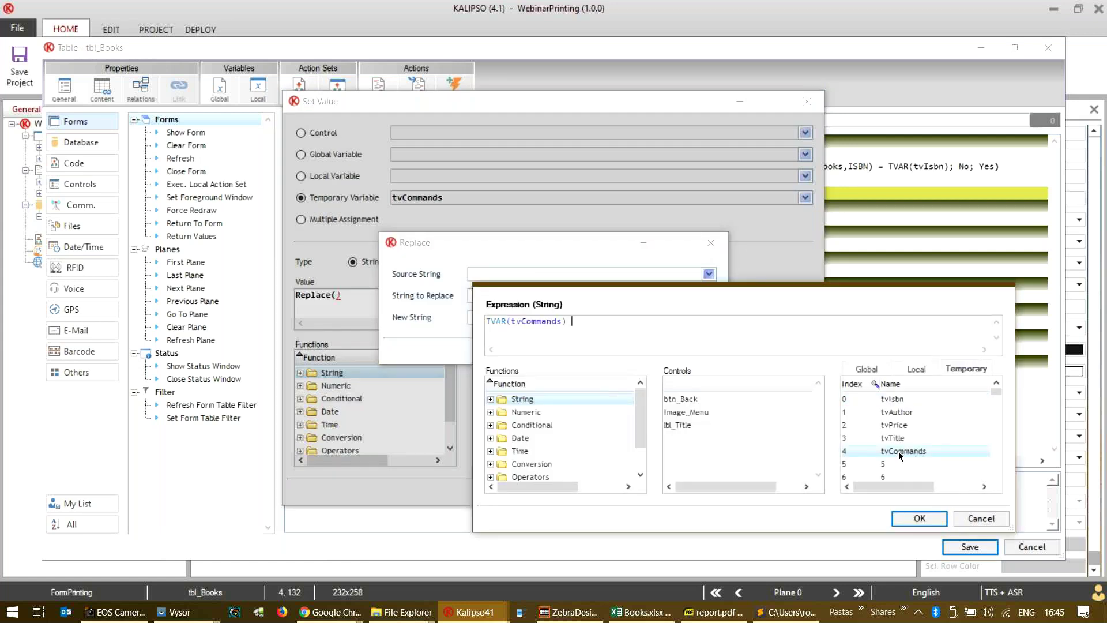
left_click(906, 515)
- Set the Replace function's string to replace to [BARCODE] and its new string to TVAR(tvIsbn)
left_click(535, 297)
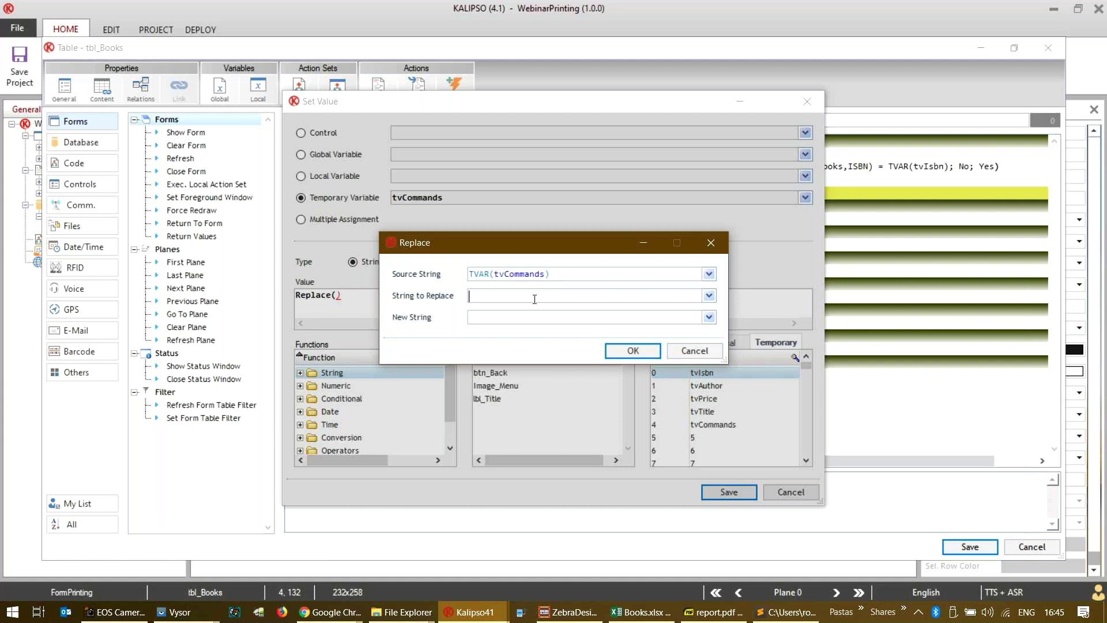
type("/")
type("BARC")
type("ODE")
left_click(710, 317)
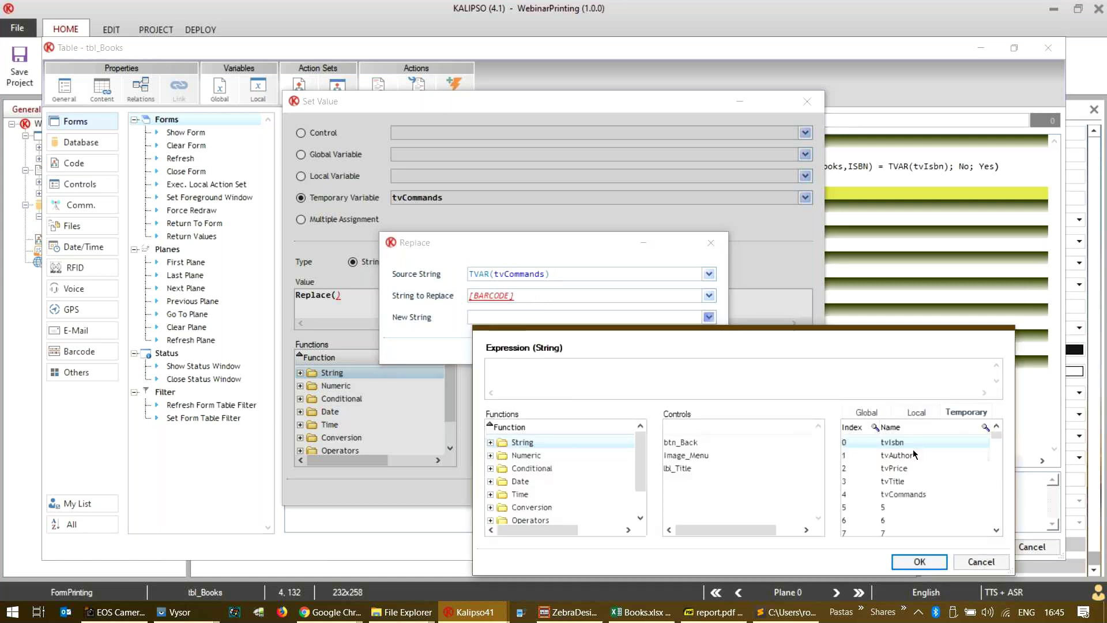
double_click(847, 442)
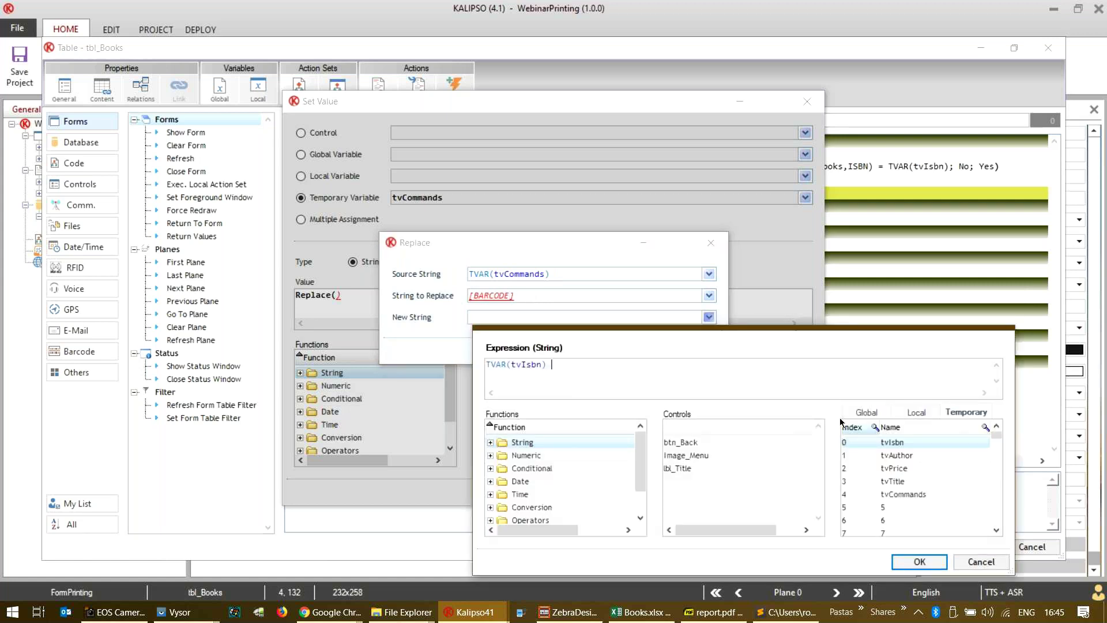
left_click(913, 562)
- Enclose [BARCODE] in double quotation marks, accept the Replace function, and save the Set Value action
left_click(633, 351)
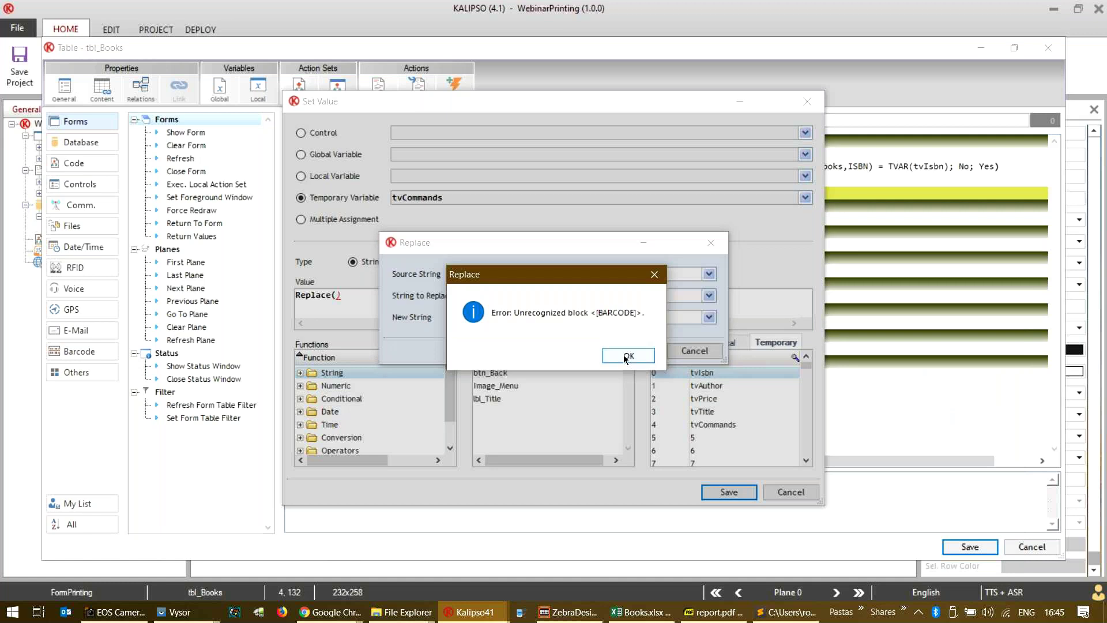
left_click(624, 355)
key("Home")
type("\"")
key("Return")
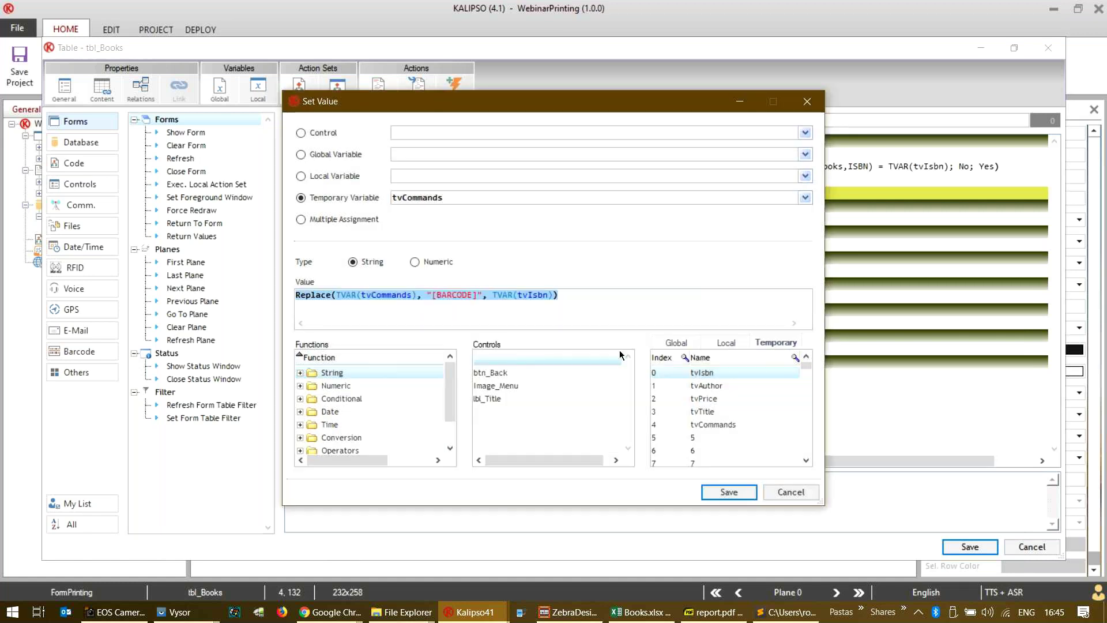
left_click(728, 491)
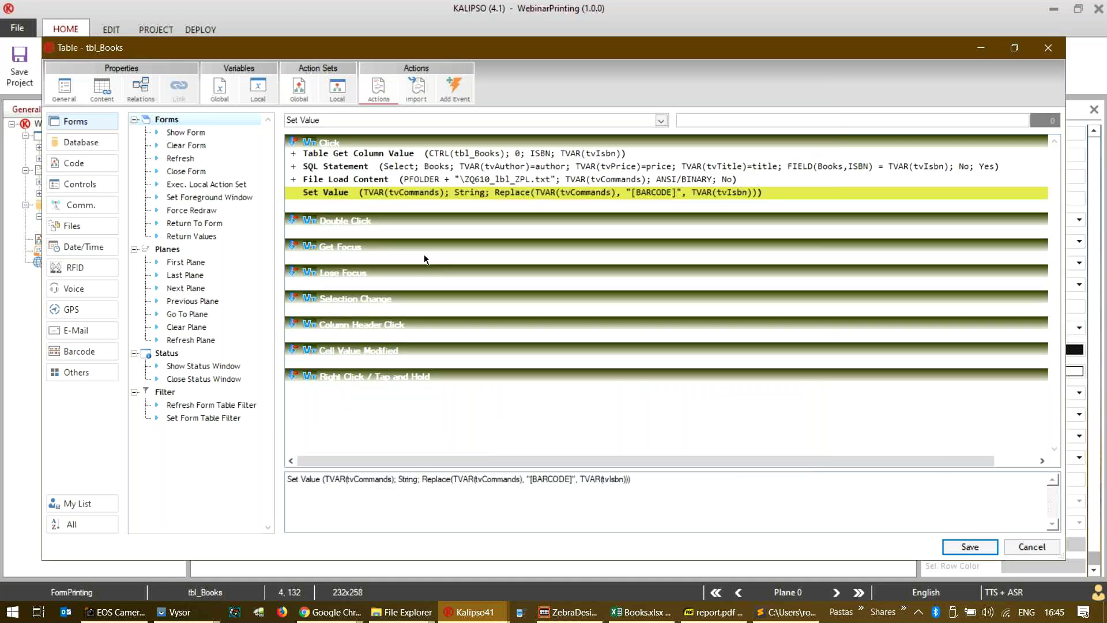
- Paste three copies of the [BARCODE] Set Value action below the original
key("ctrl+v")
key("ctrl+v")
key("ctrl+v")
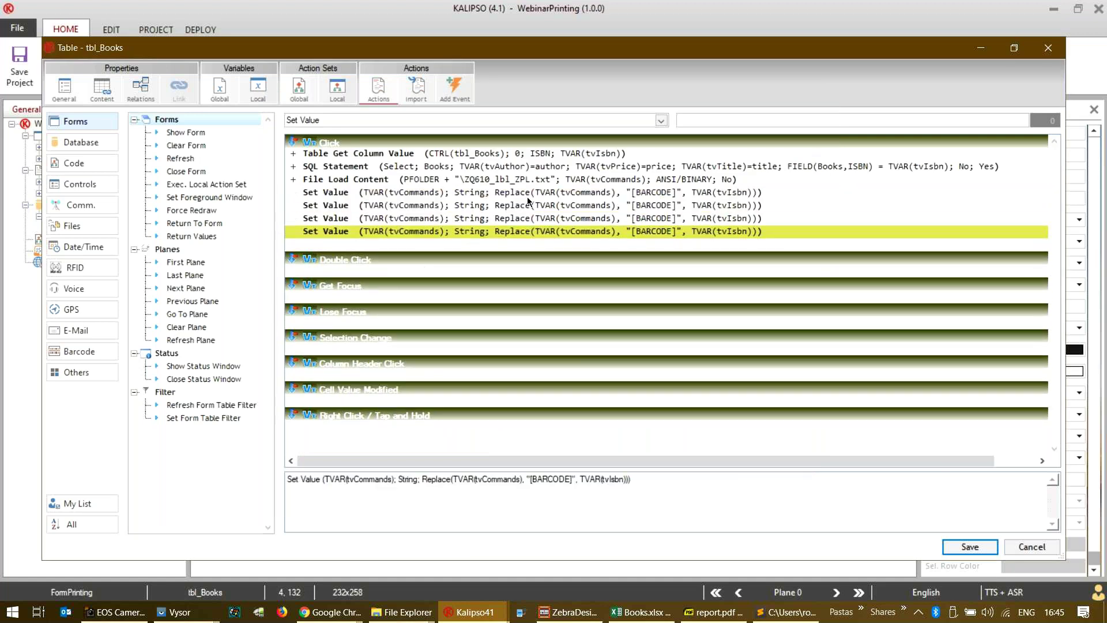
- Change the first copied Set Value action to replace "[TITLE]" with TVAR(tvTitle), checking the placeholder in ZebraDesigner, and save it
double_click(562, 216)
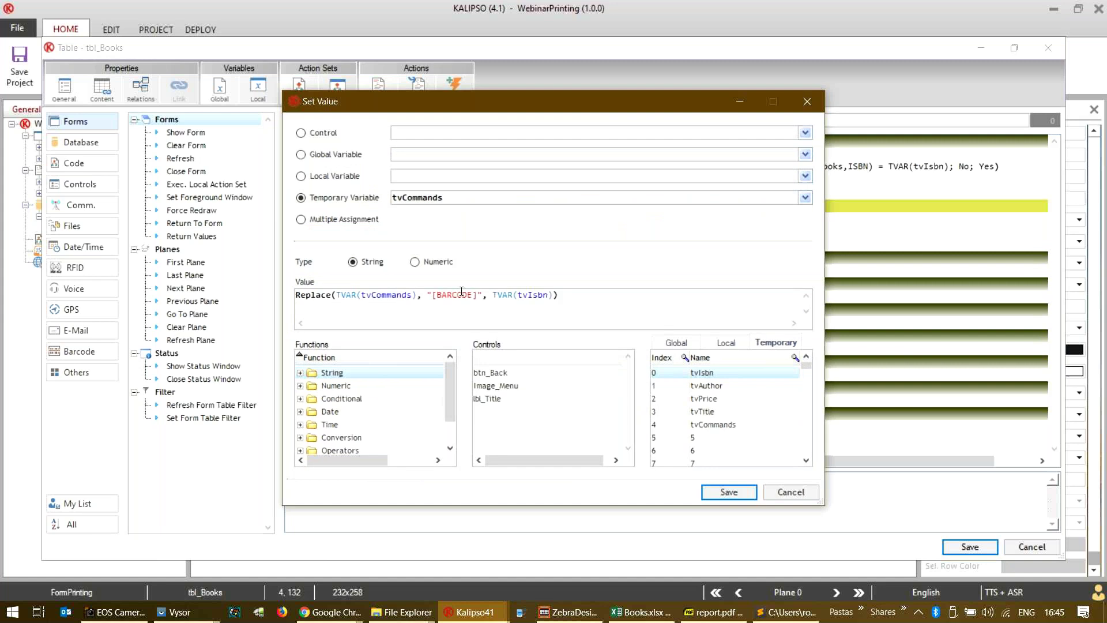
left_click_drag(469, 294, 439, 294)
key("BackSpace")
key("Delete")
left_click(571, 612)
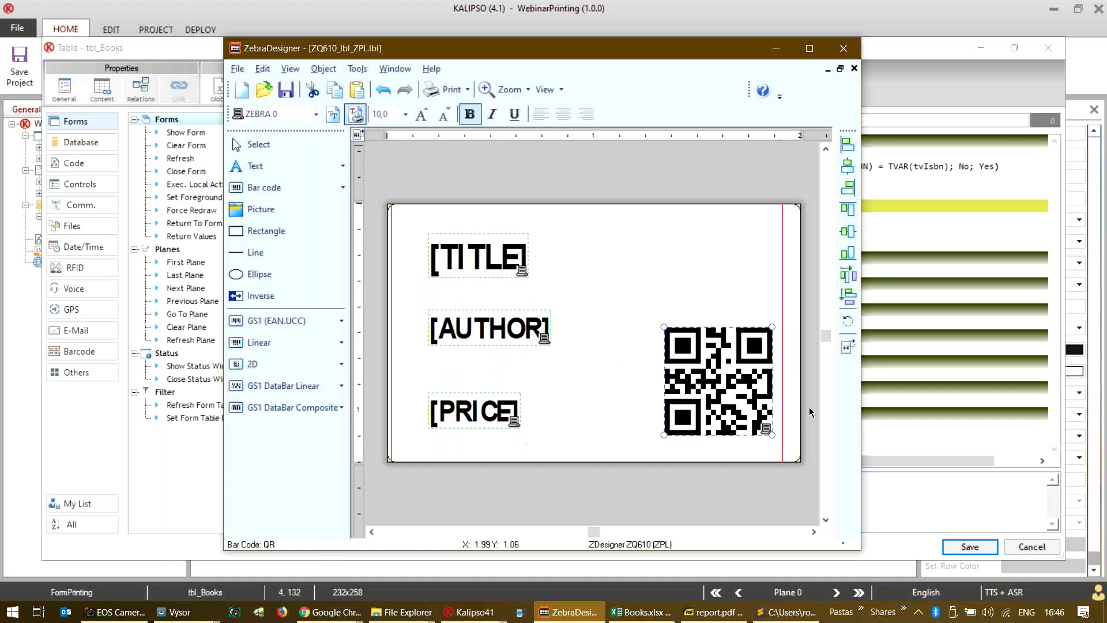
key("alt+Tab")
type("TITLE")
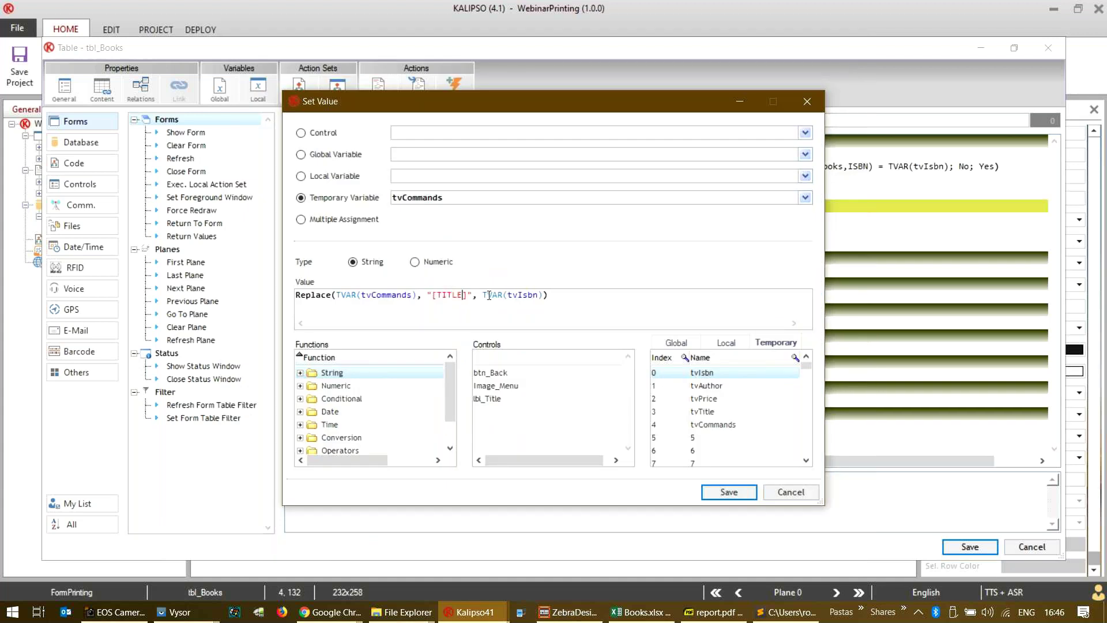
double_click(488, 295)
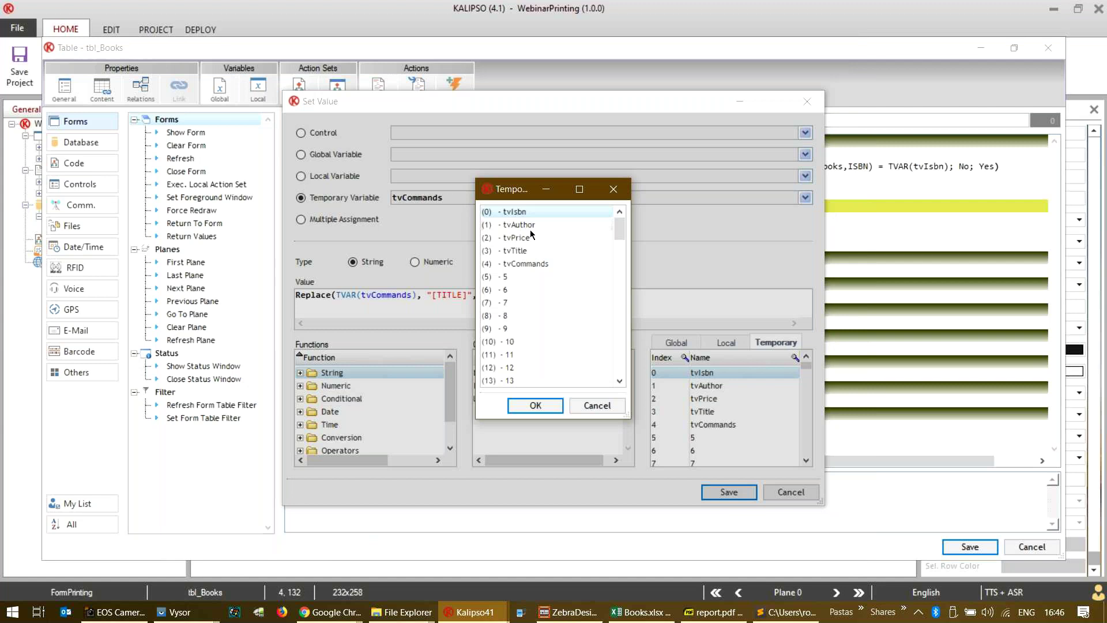
double_click(515, 250)
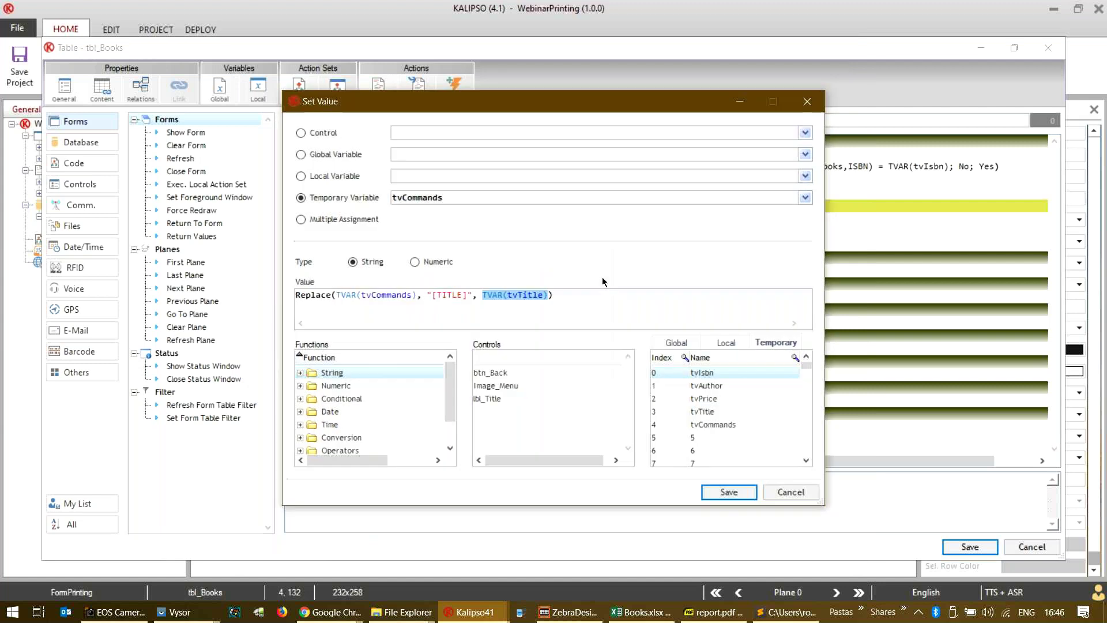
left_click(724, 493)
- Change the second copied Set Value action to replace "[AUTHOR]" with TVAR(tvAuthor), and save it
double_click(585, 218)
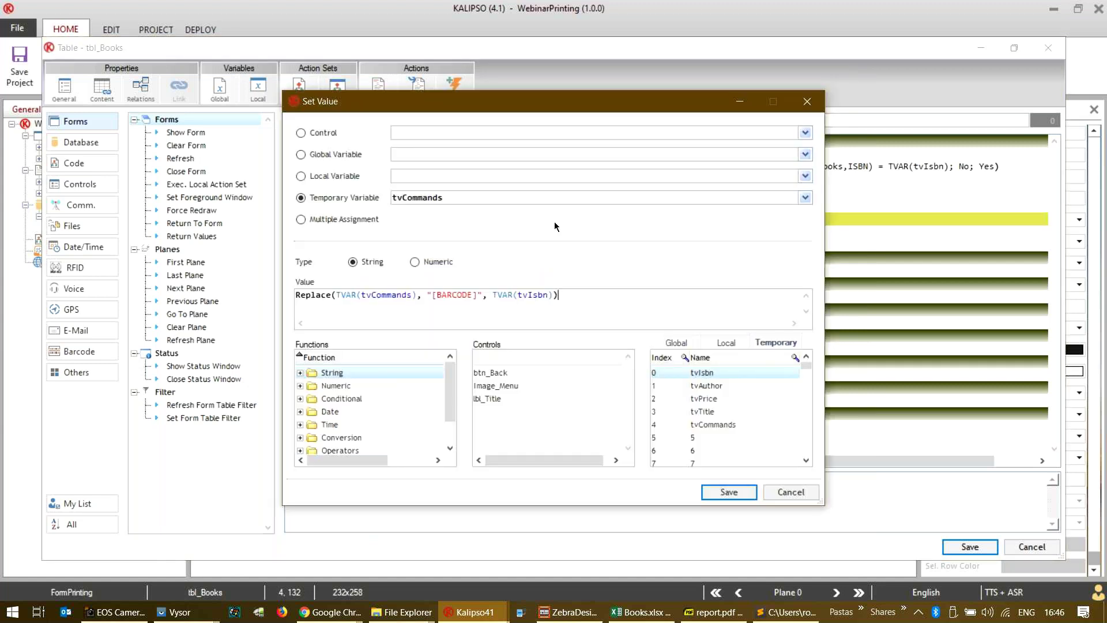
left_click(448, 295)
double_click(464, 294)
key("alt+Tab")
key("alt+Tab")
type("AUTHOR")
key("alt+Tab")
key("alt+Tab")
double_click(508, 295)
double_click(531, 226)
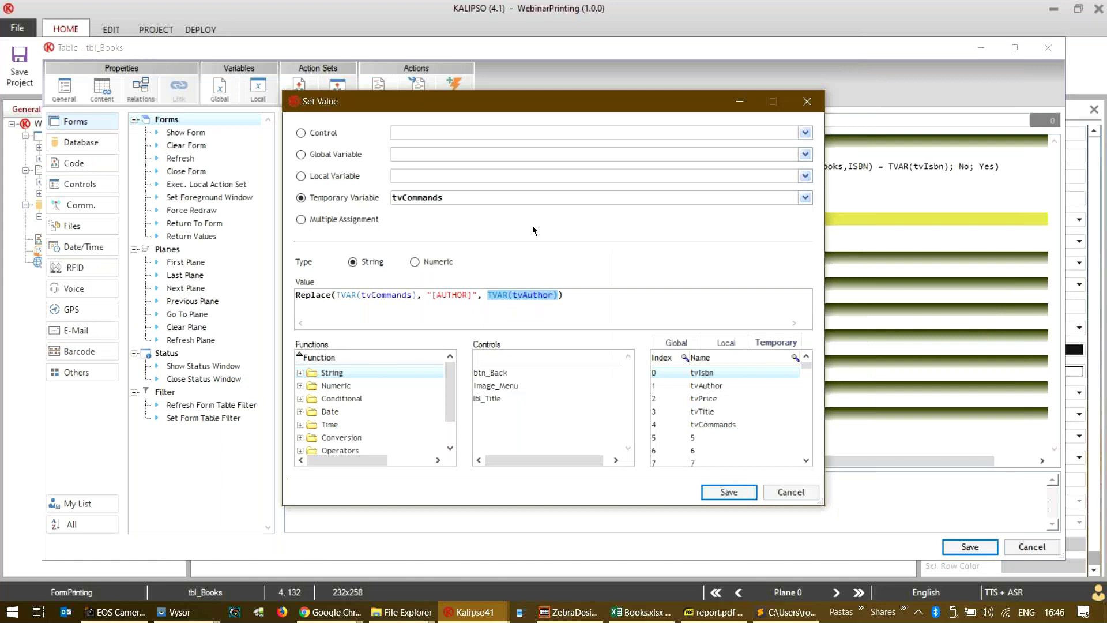
left_click(729, 491)
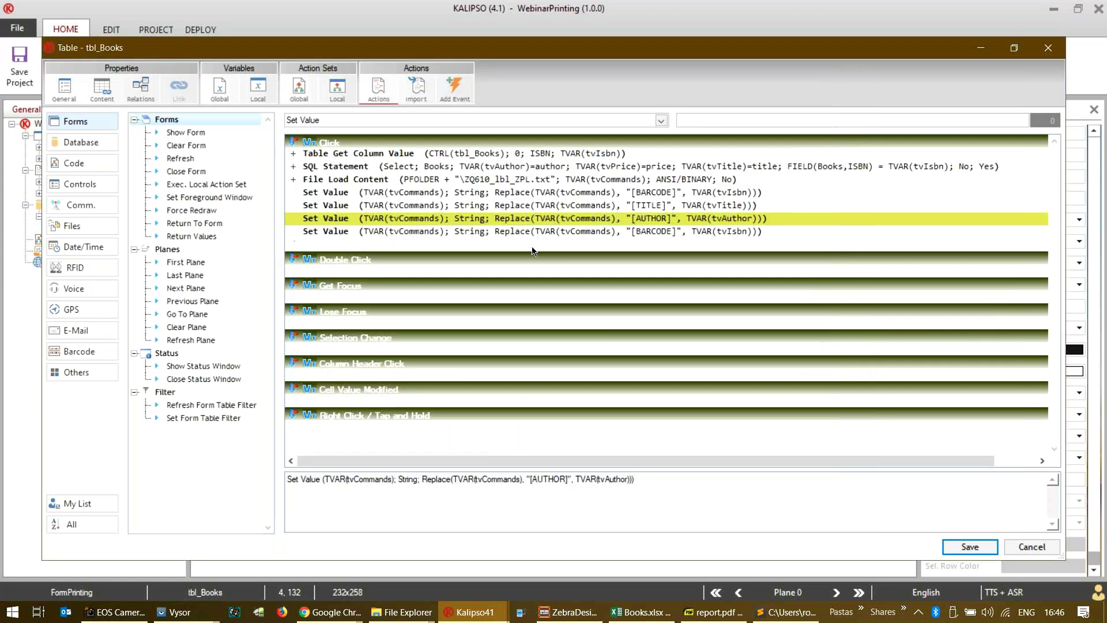
- Change the last copied Set Value action to replace "[PRICE]" with TVAR(tvPrice), and save the tbl_Books table
double_click(520, 231)
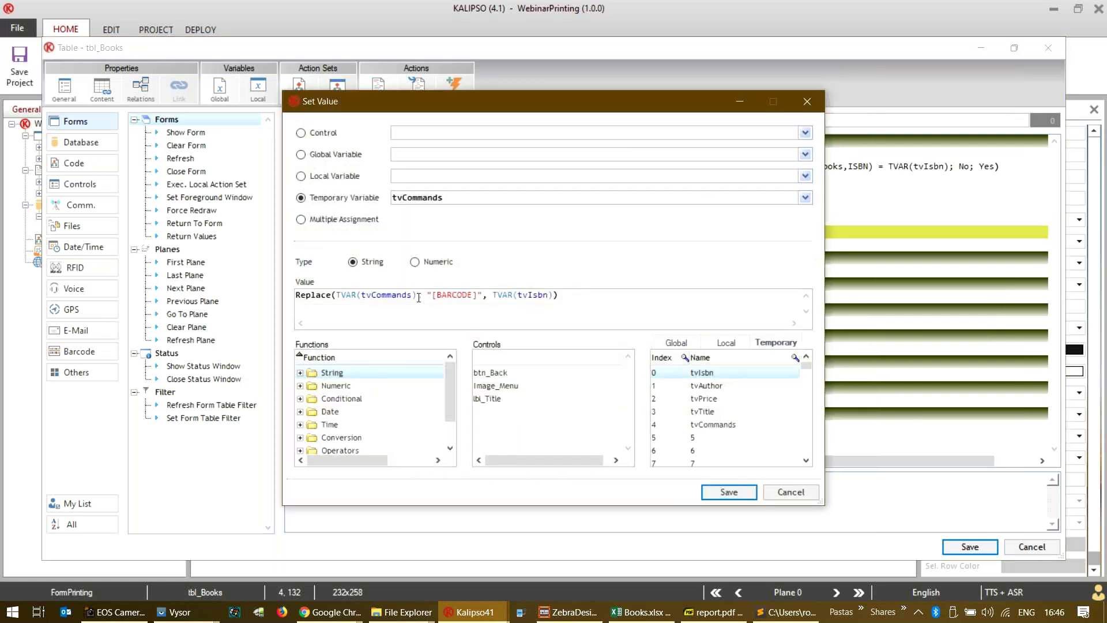
double_click(455, 294)
type("PRICE")
double_click(491, 295)
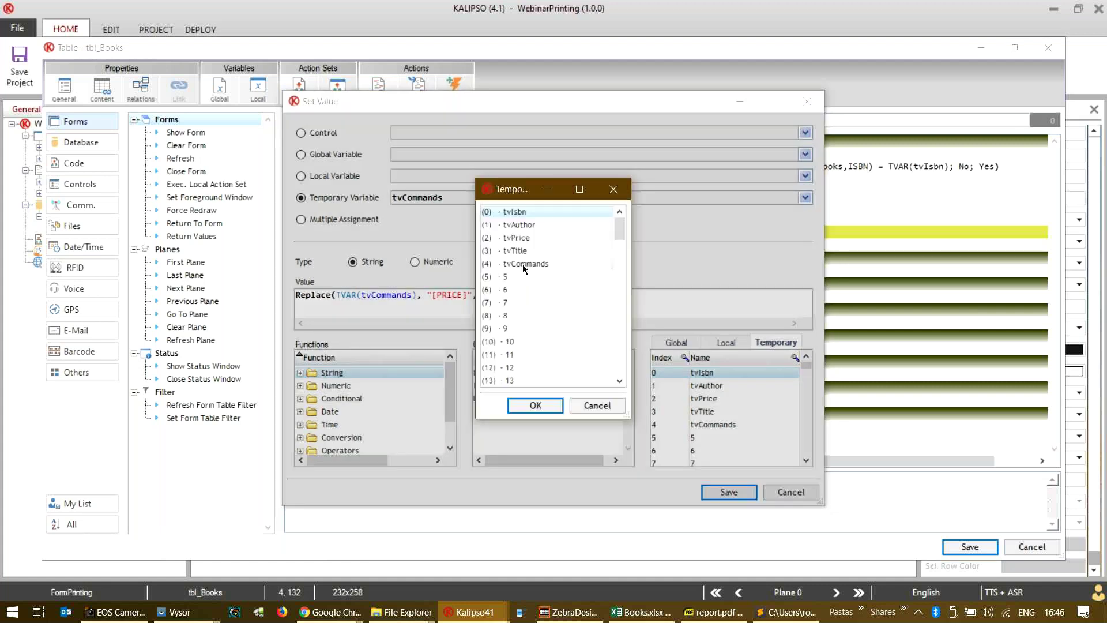
double_click(516, 238)
left_click(715, 492)
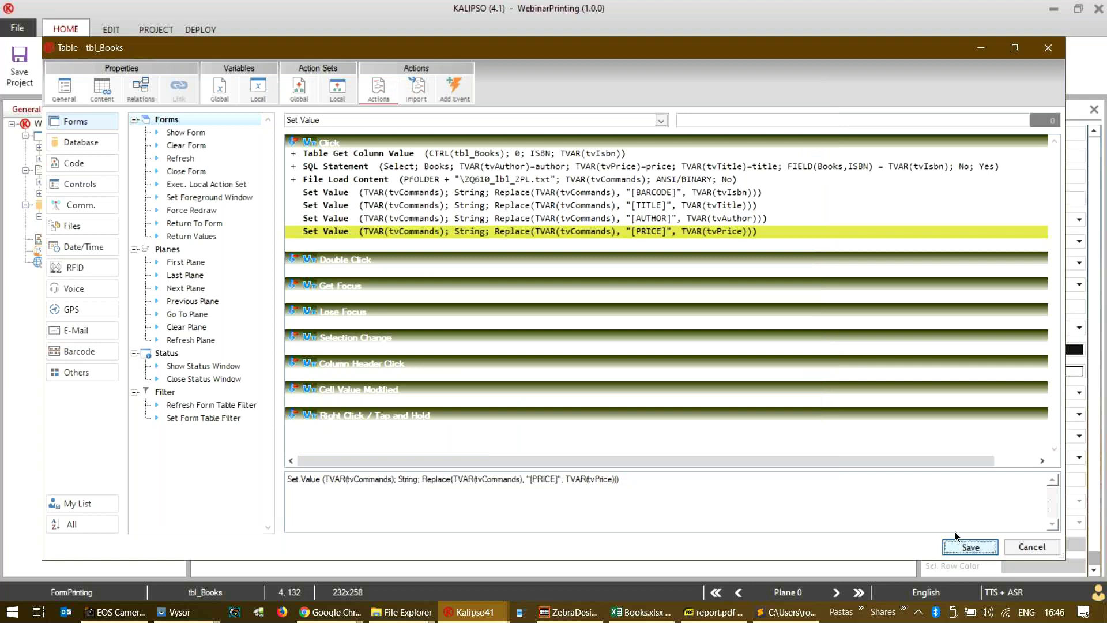
left_click(962, 545)
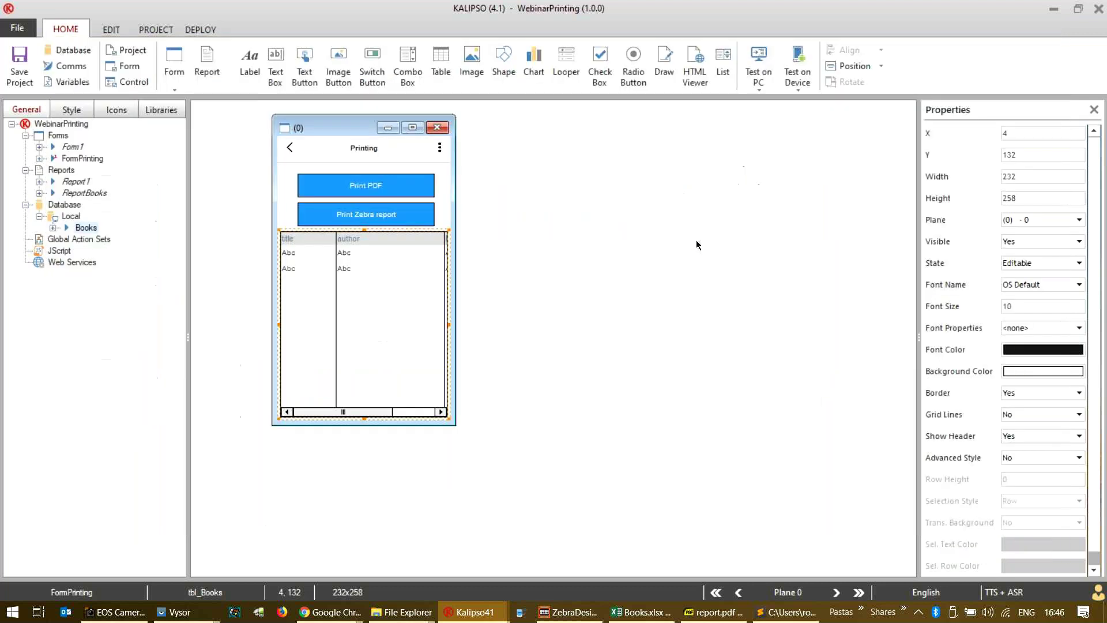
- Test the project on the PC and query the Books table in the SQL trace to inspect its records
left_click(758, 56)
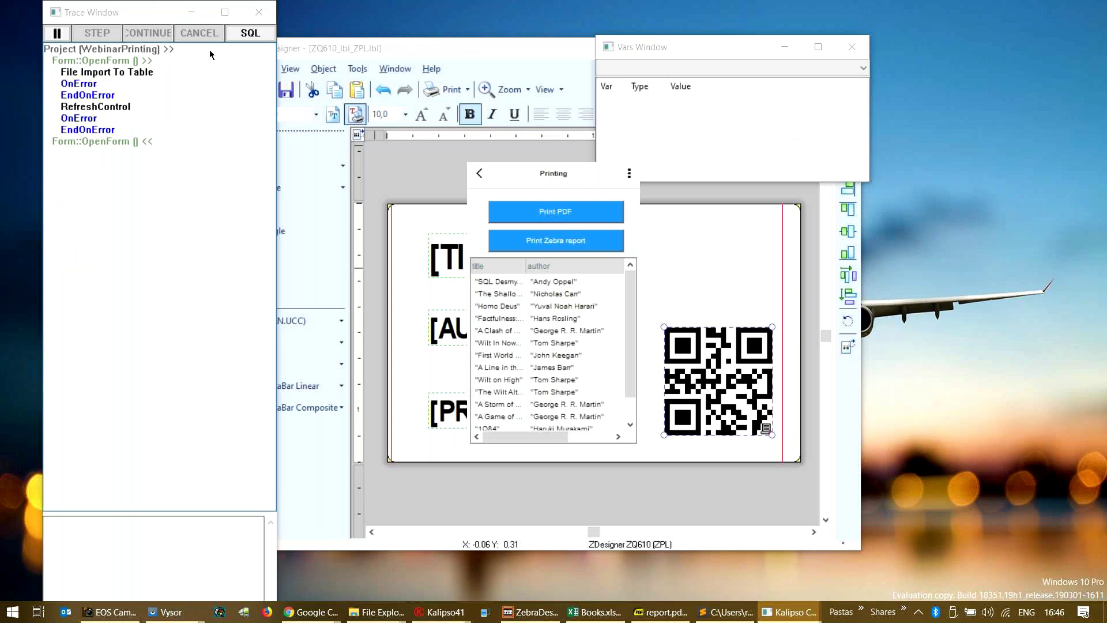
left_click(250, 33)
left_click(149, 77)
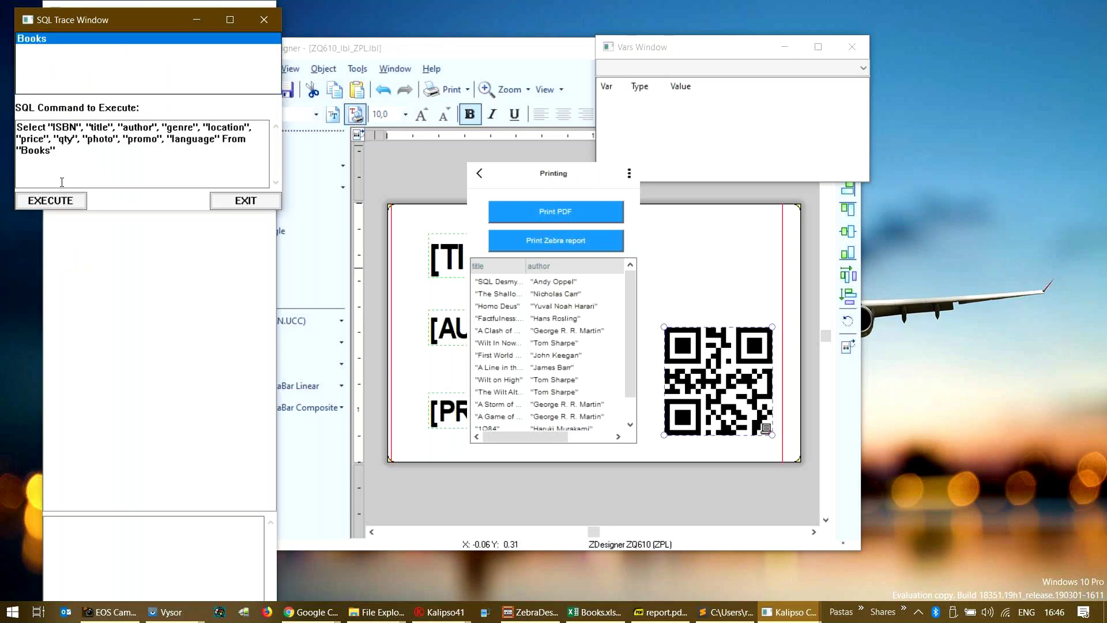
left_click(52, 200)
left_click_drag(73, 182, 193, 182)
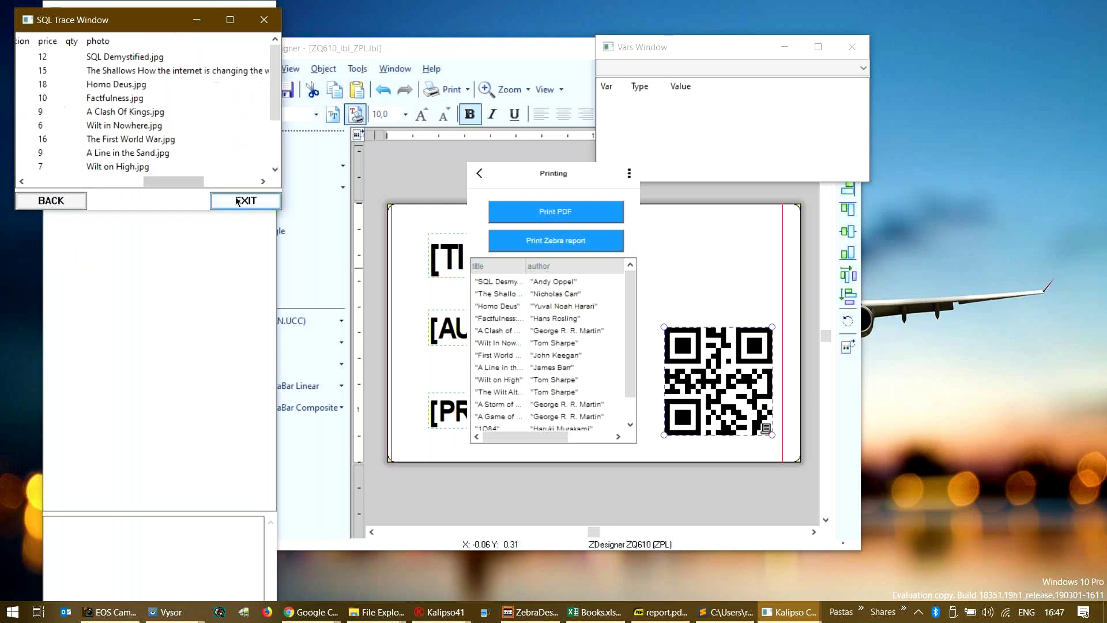
- Select the first book and examine the last SetValue entry in the trace, enlarging the details area to show the full ZPL commands
left_click(546, 283)
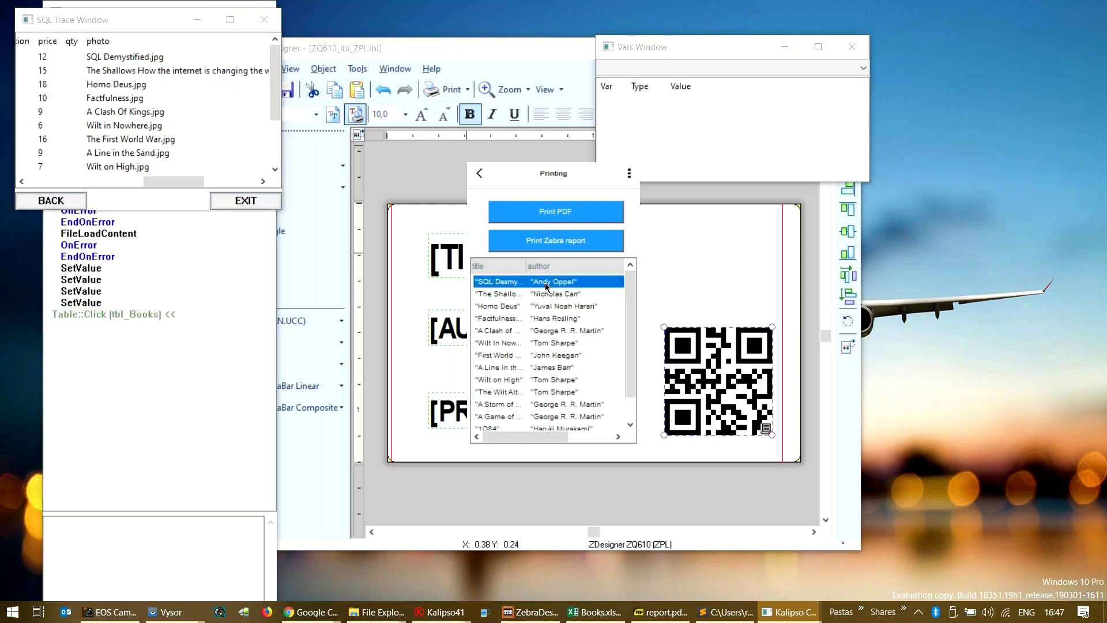
left_click(101, 302)
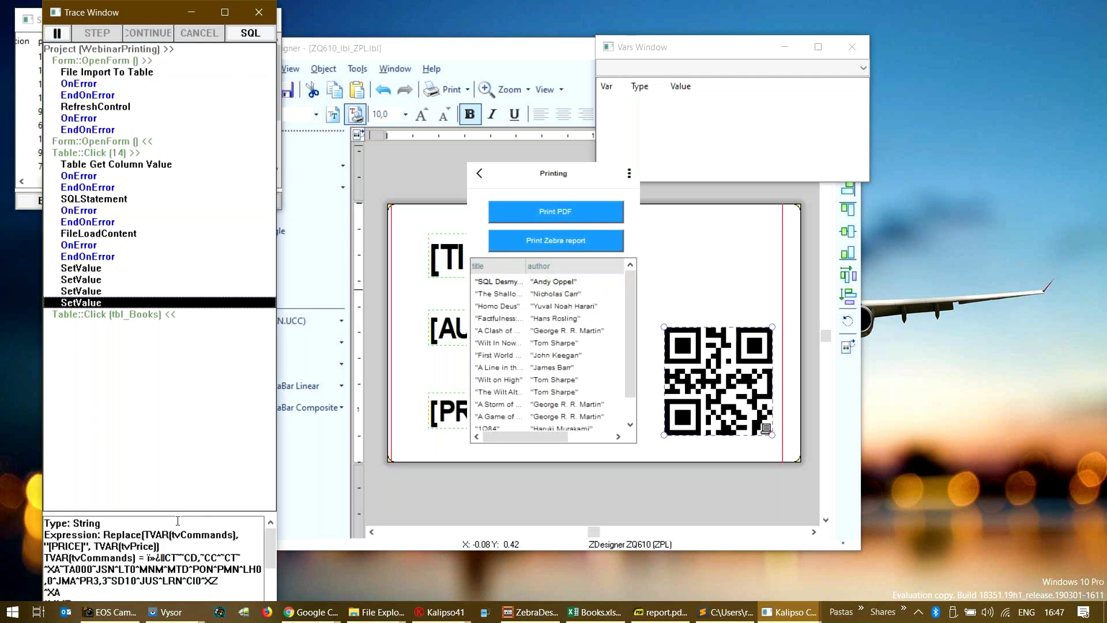
left_click_drag(196, 513, 202, 304)
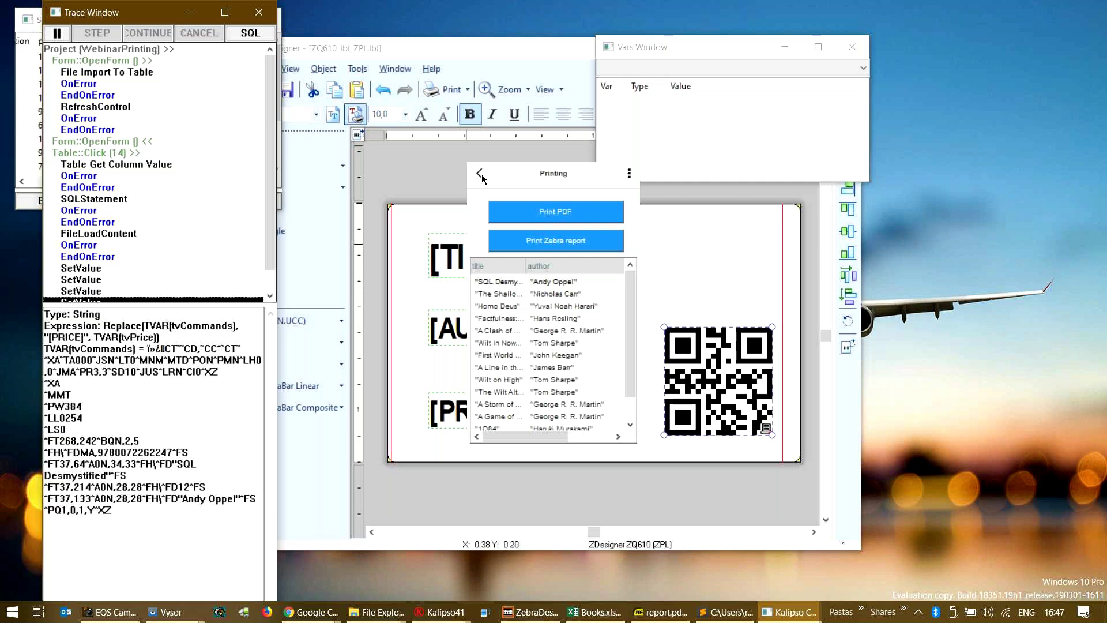
- Select the Factfulness book, compare its FileLoadContent and last SetValue trace entries, and leave the test
left_click(565, 316)
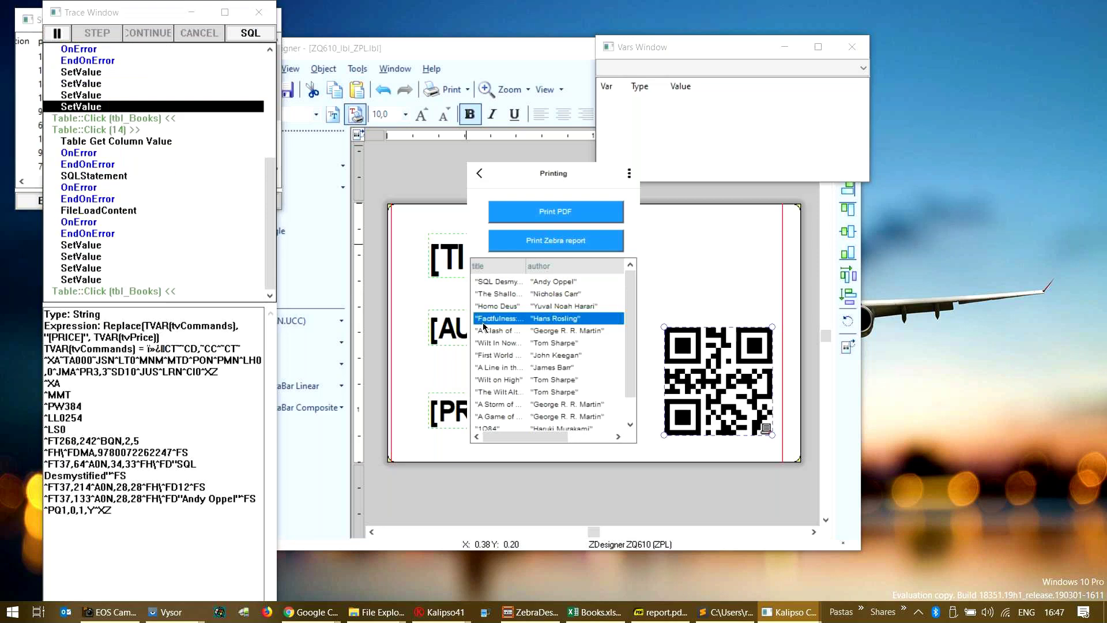
left_click(109, 211)
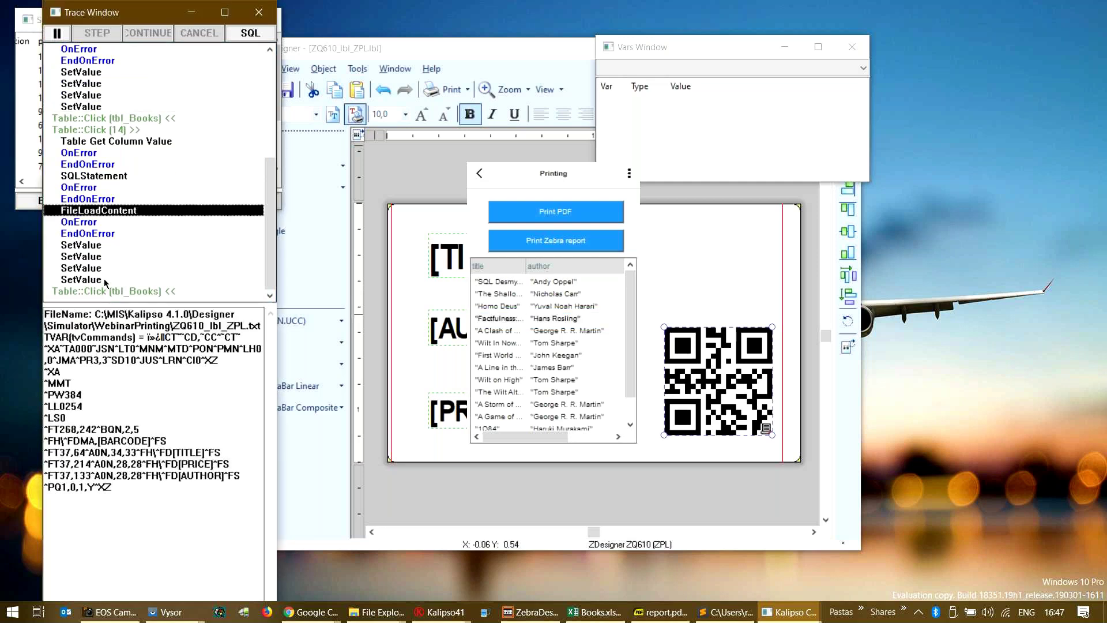
left_click(81, 279)
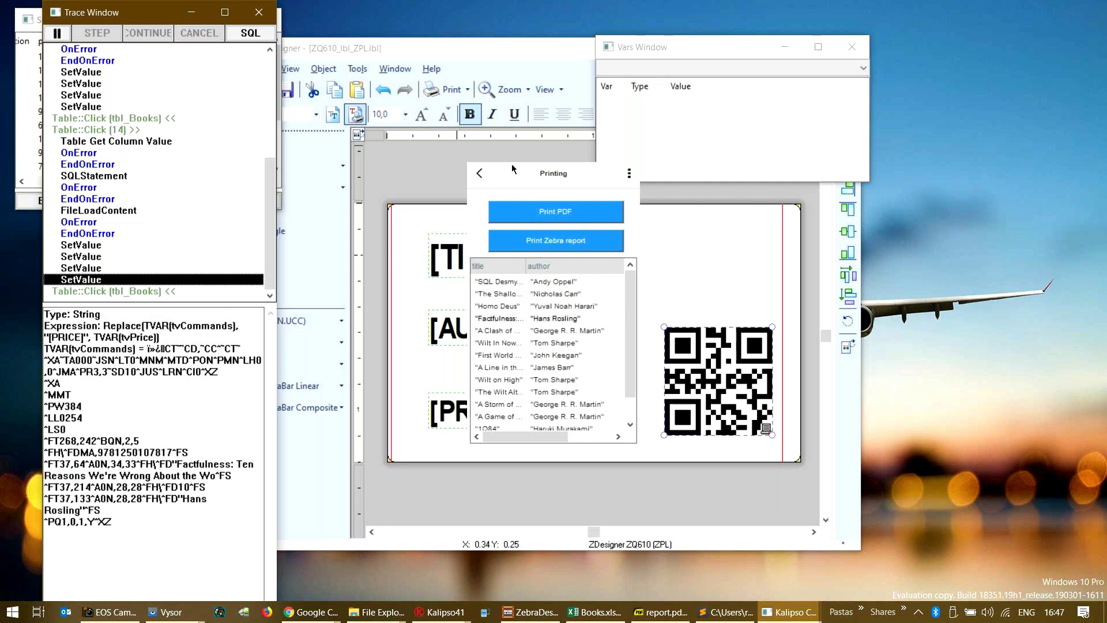
left_click(479, 175)
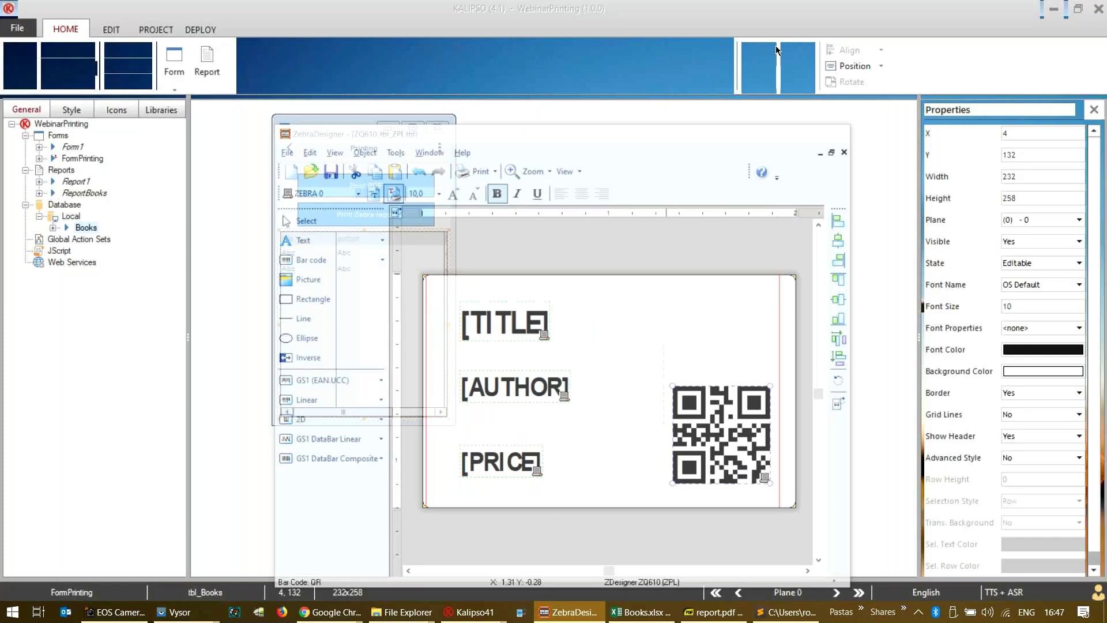
- Open the tbl_Books table's actions and add a Socket Connect action to its Click event, using socket 1 in Bluetooth mode
double_click(368, 239)
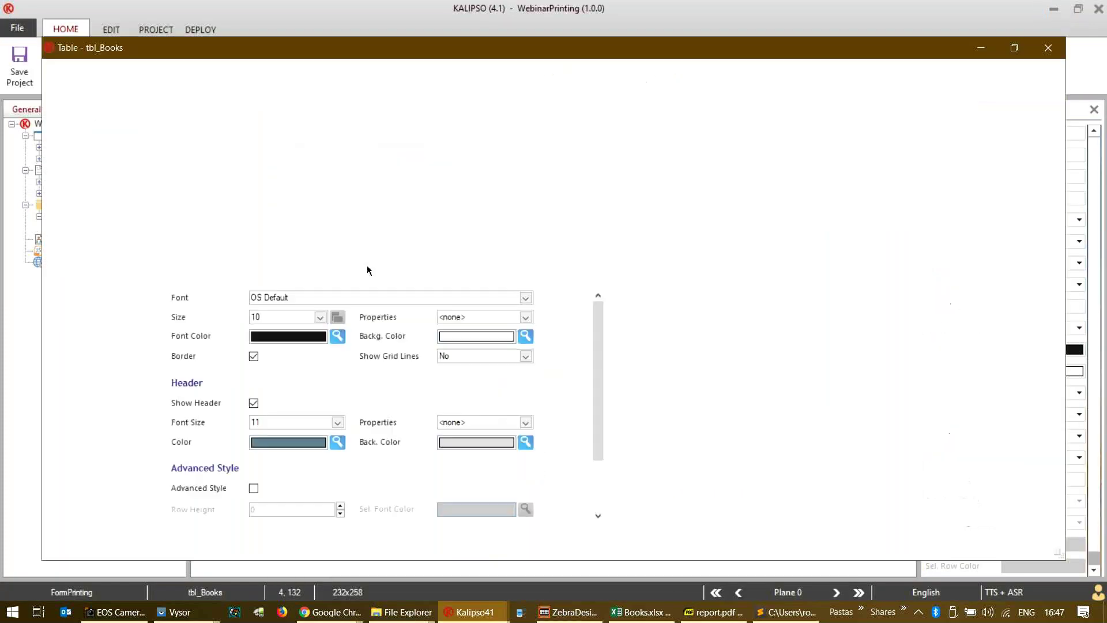
left_click(375, 85)
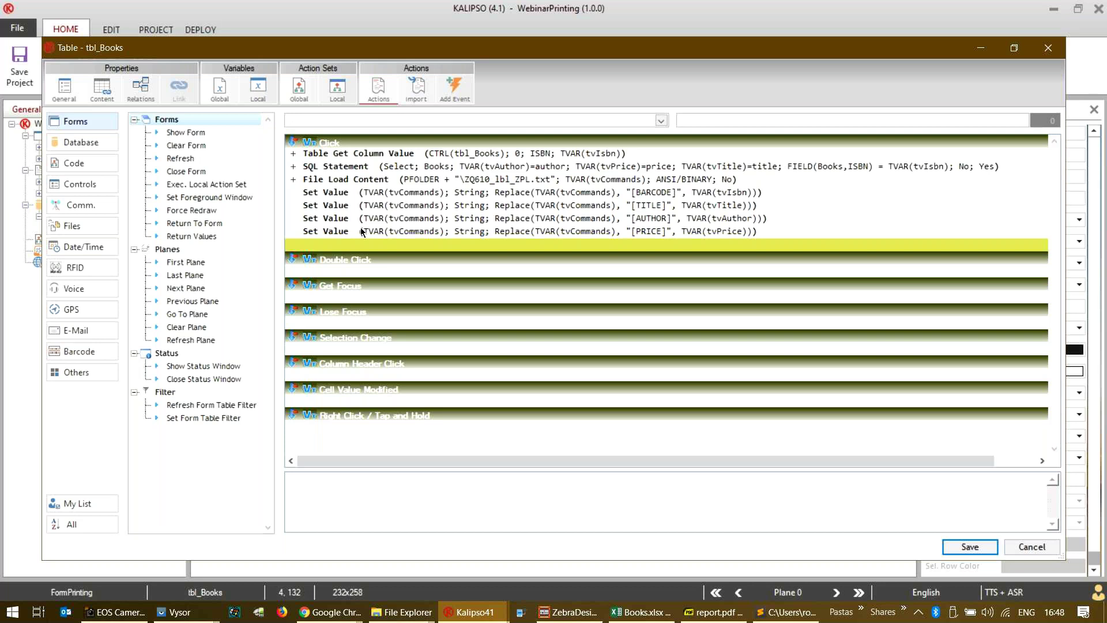
type("Socket Accept")
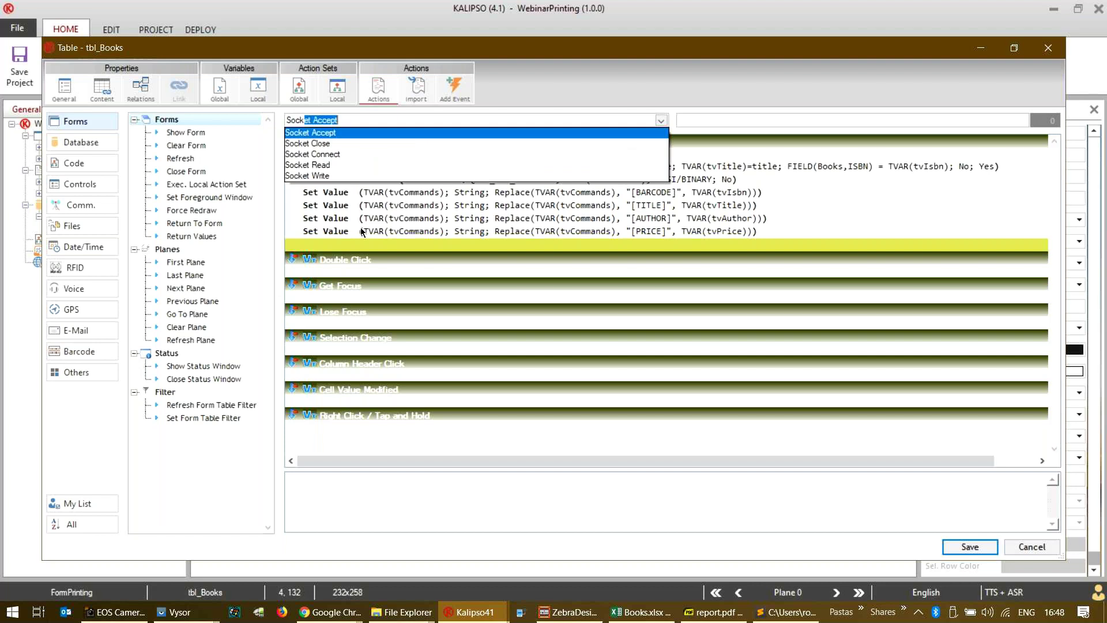
key("Down")
key("Down")
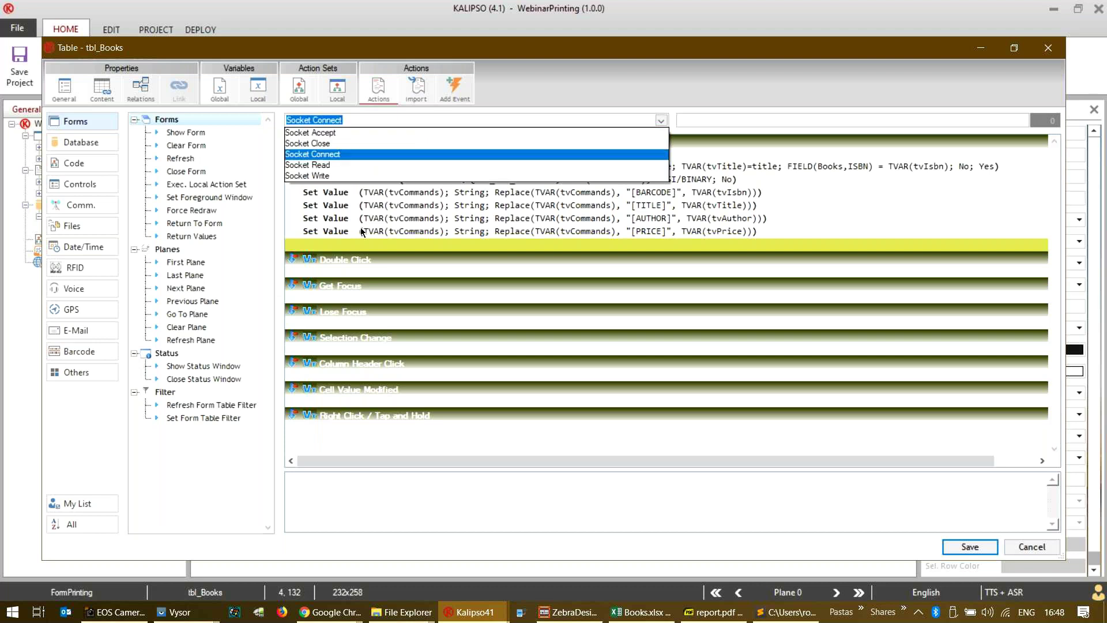
key("Return")
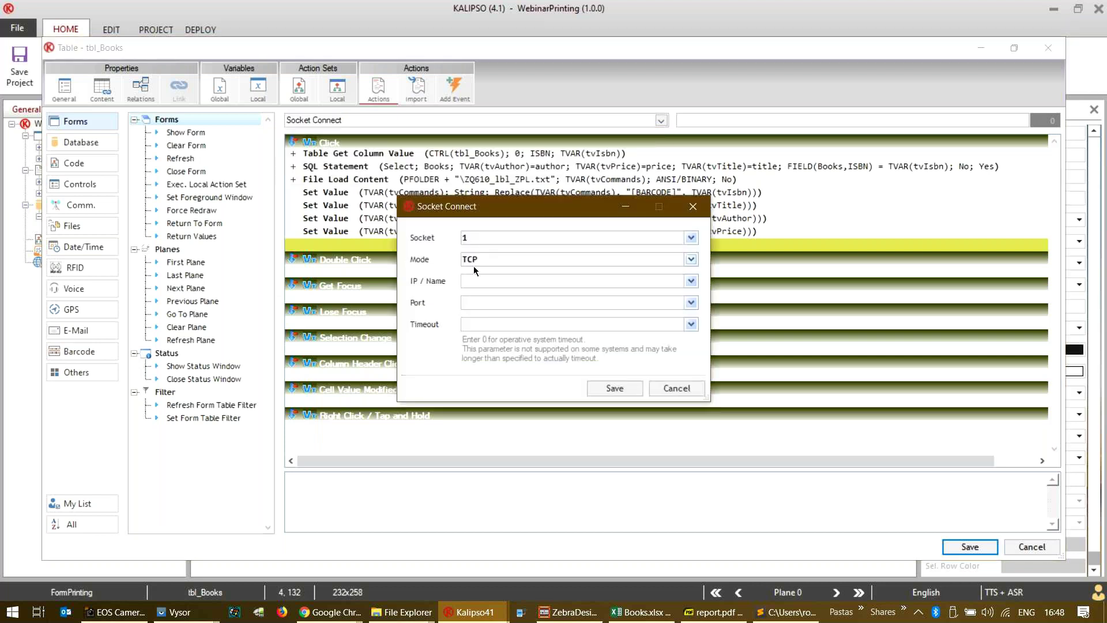
left_click(530, 259)
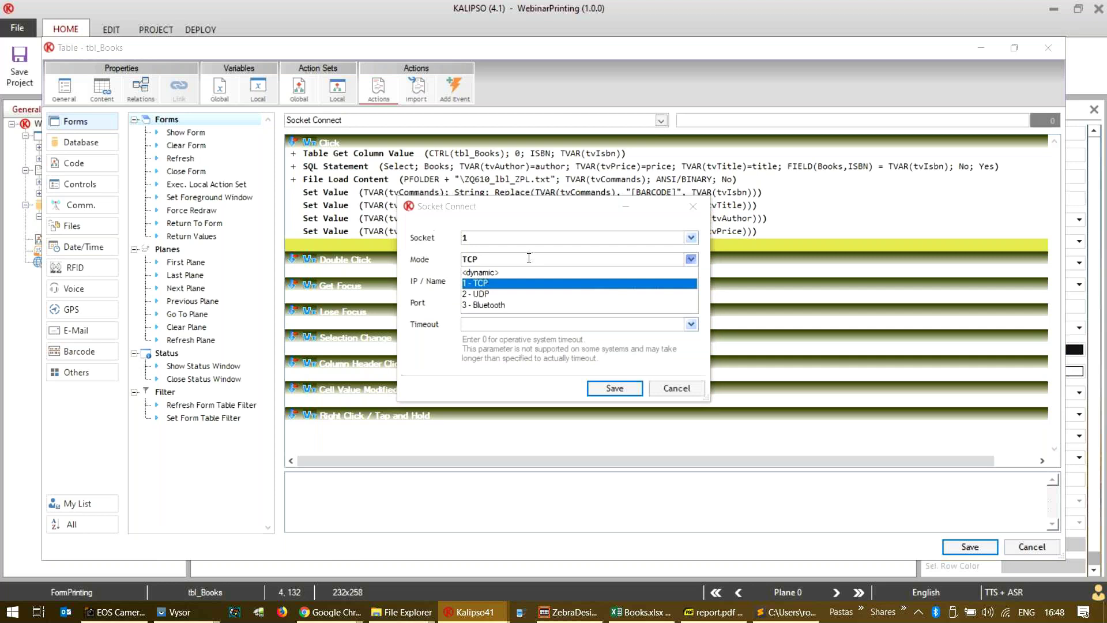
left_click(522, 306)
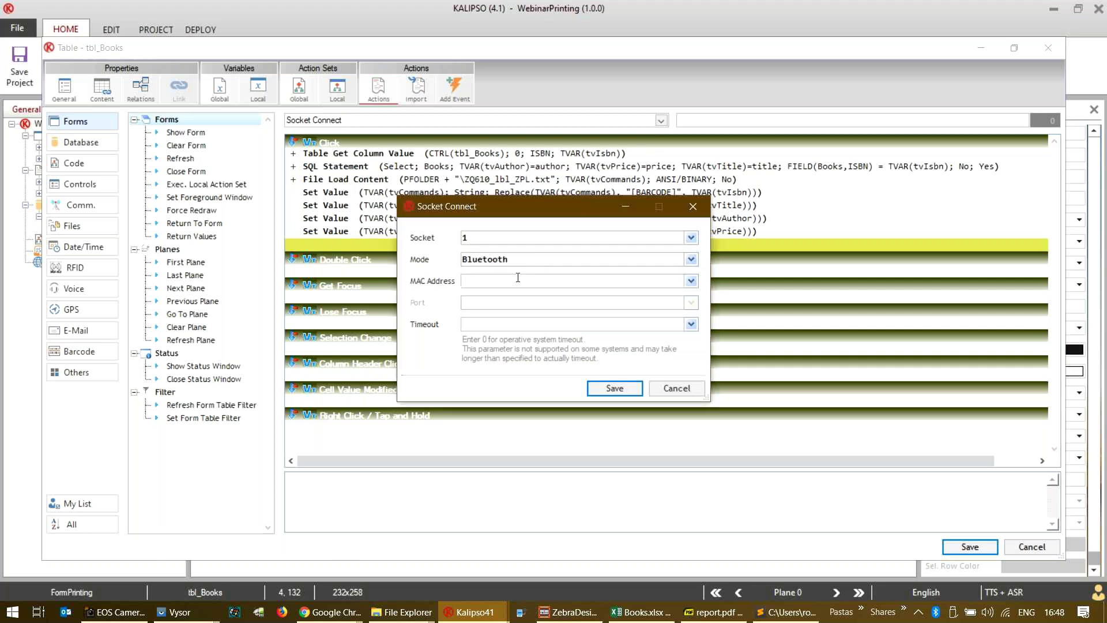
- Switch to Sublime Text and copy the ZQ610 printer's MAC address from PrintersMAc.txt
left_click(765, 613)
left_click(568, 140)
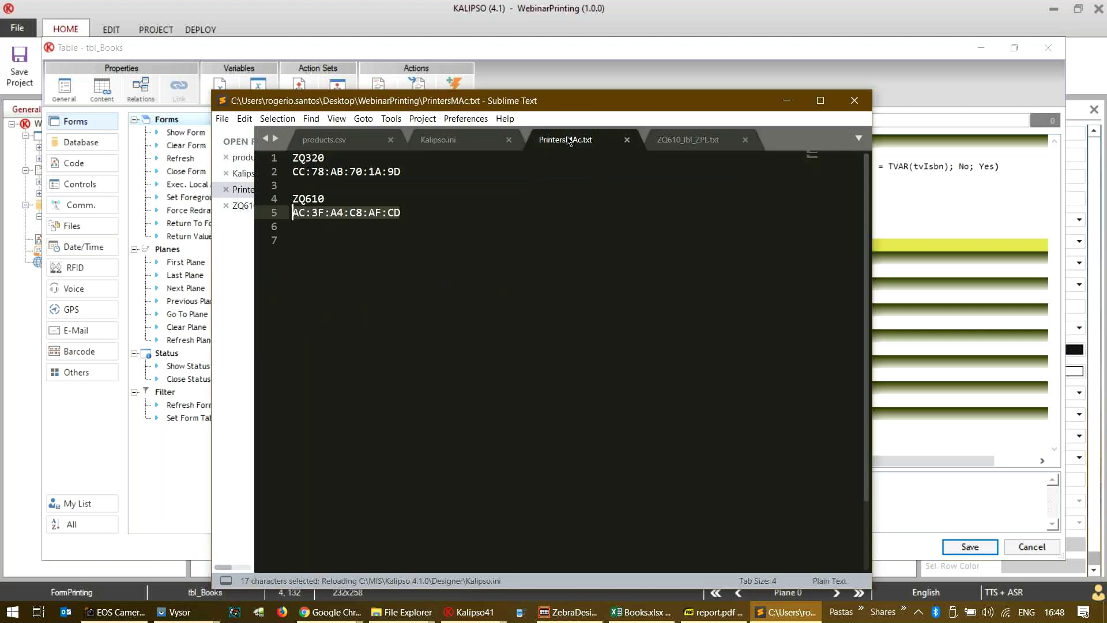
left_click(409, 217)
left_click(305, 211, "shift")
key("shift+Home")
key("ctrl+c")
- Back in Kalipso, set the Socket Connect MAC address to "AC:3F:A4:C8:AF:CD" as quoted text and save the action
key("alt+Tab")
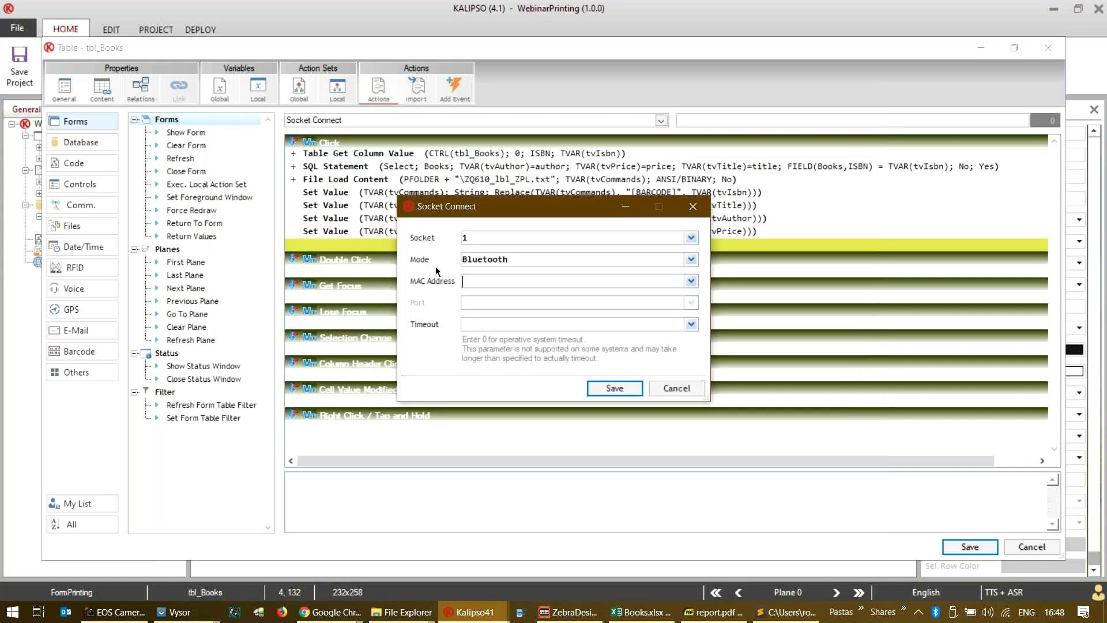
key("ctrl+v")
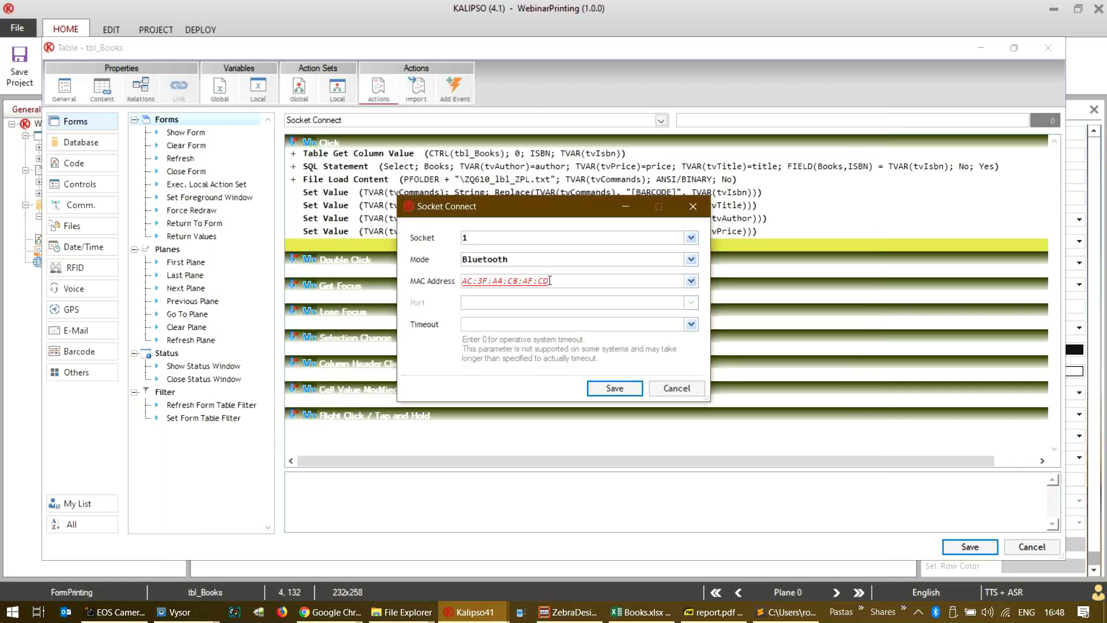
left_click(540, 255)
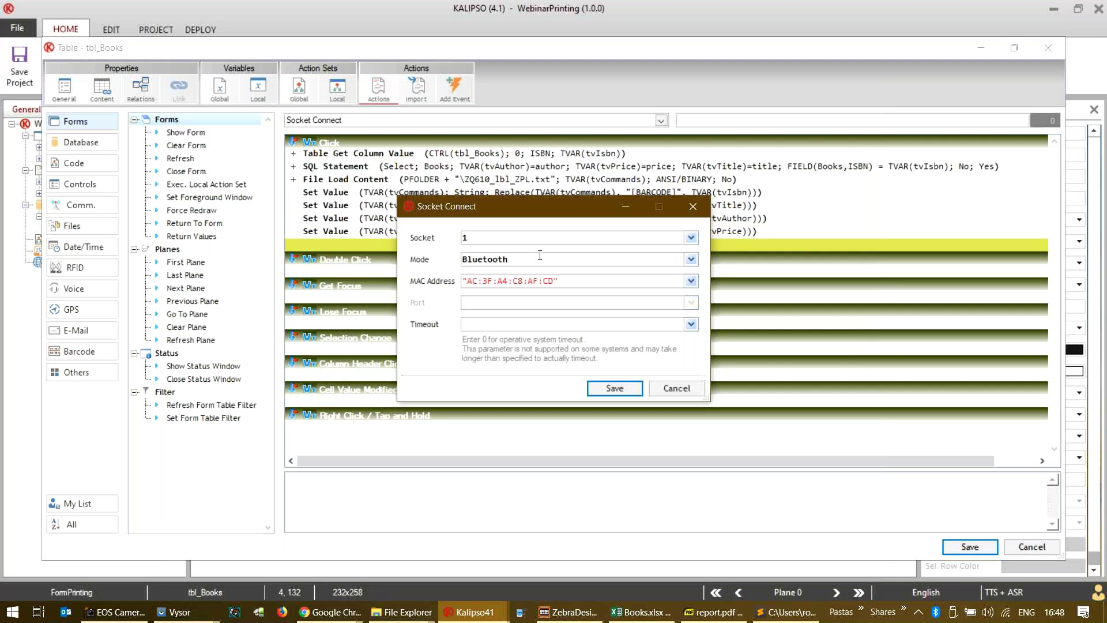
left_click(615, 388)
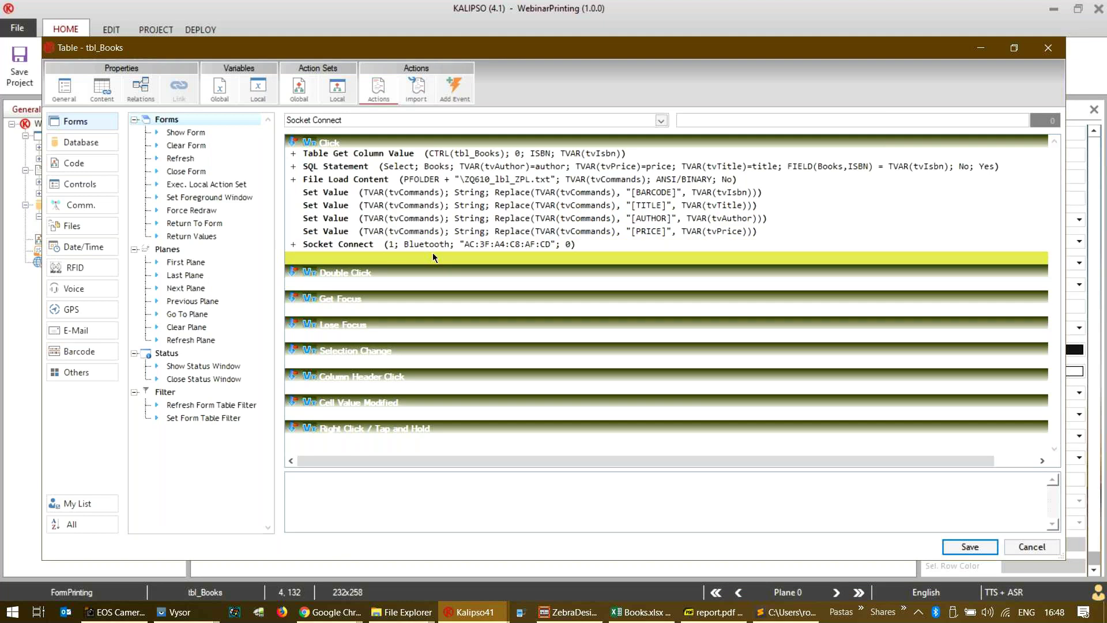
- Add a Socket Write action after Socket Connect that writes TVAR(tvCommands) to socket 1, and save it
type("Socket")
key("Down")
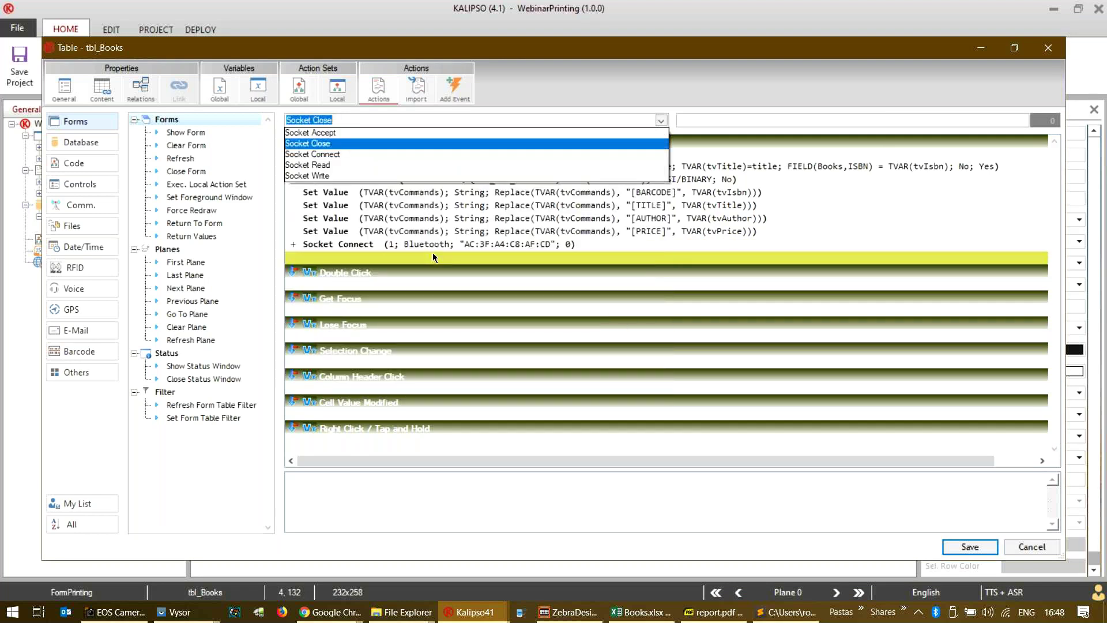
key("Down")
key("Down")
key("Down")
key("Return")
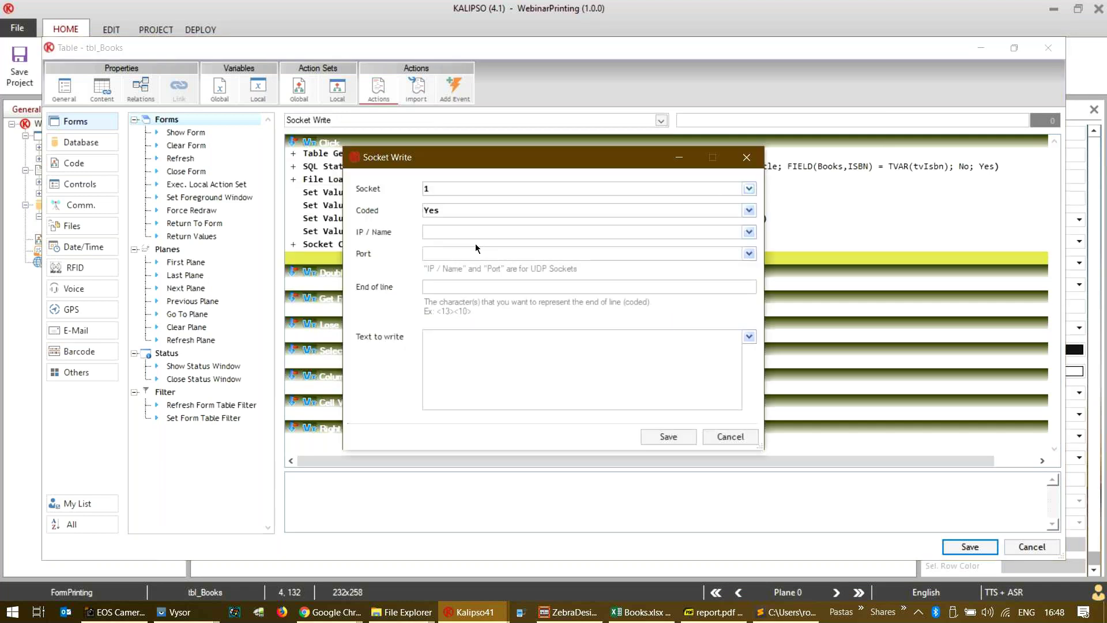
left_click(458, 341)
left_click(750, 338)
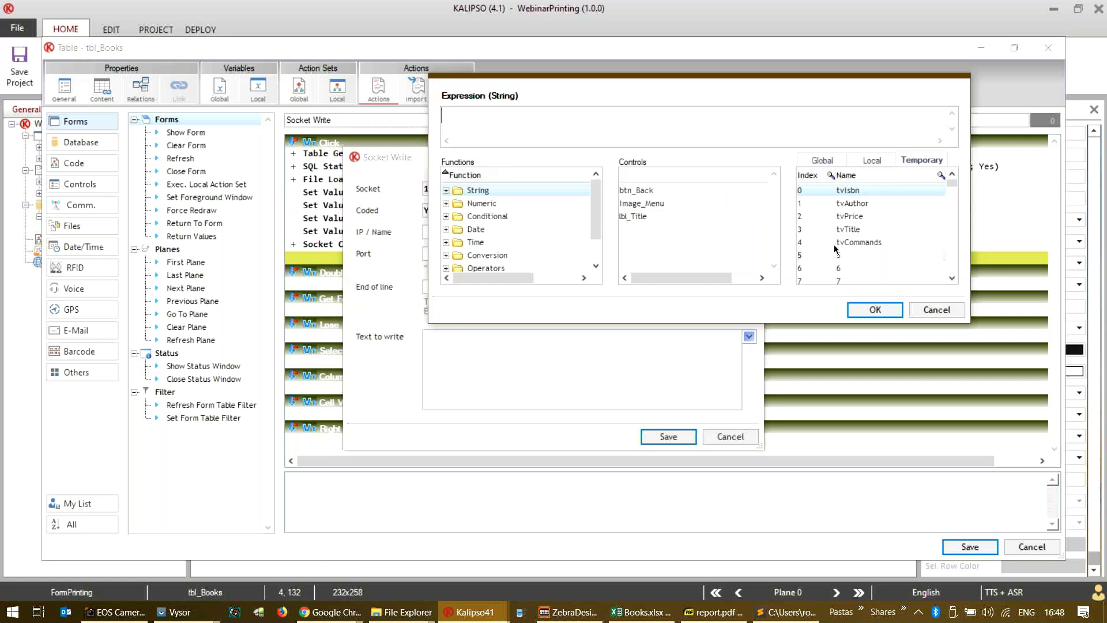
double_click(859, 242)
left_click(874, 309)
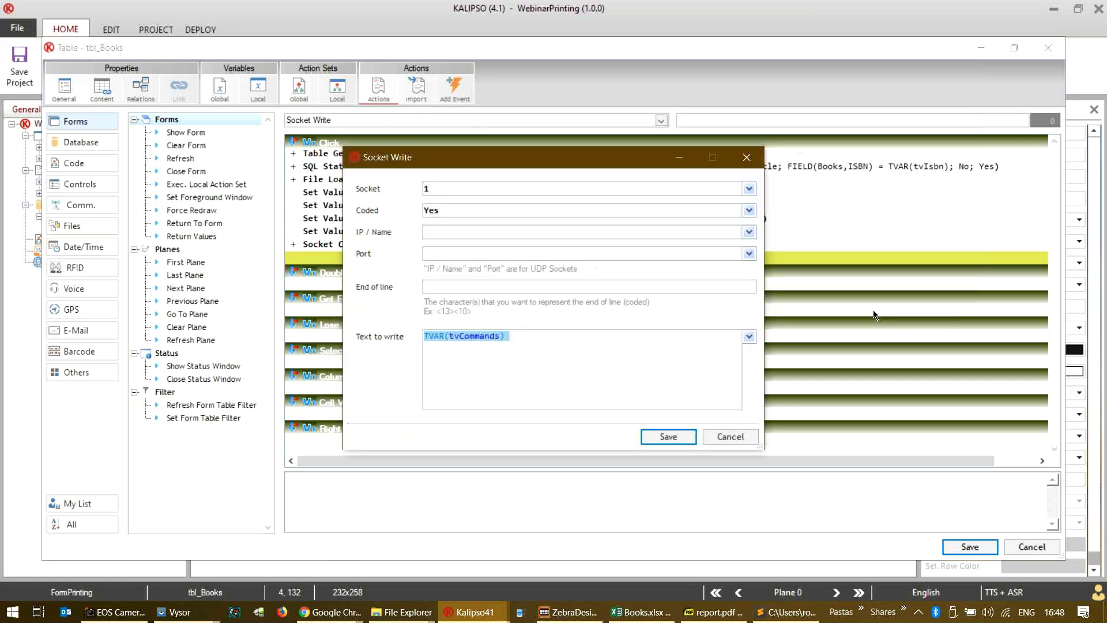
left_click(665, 437)
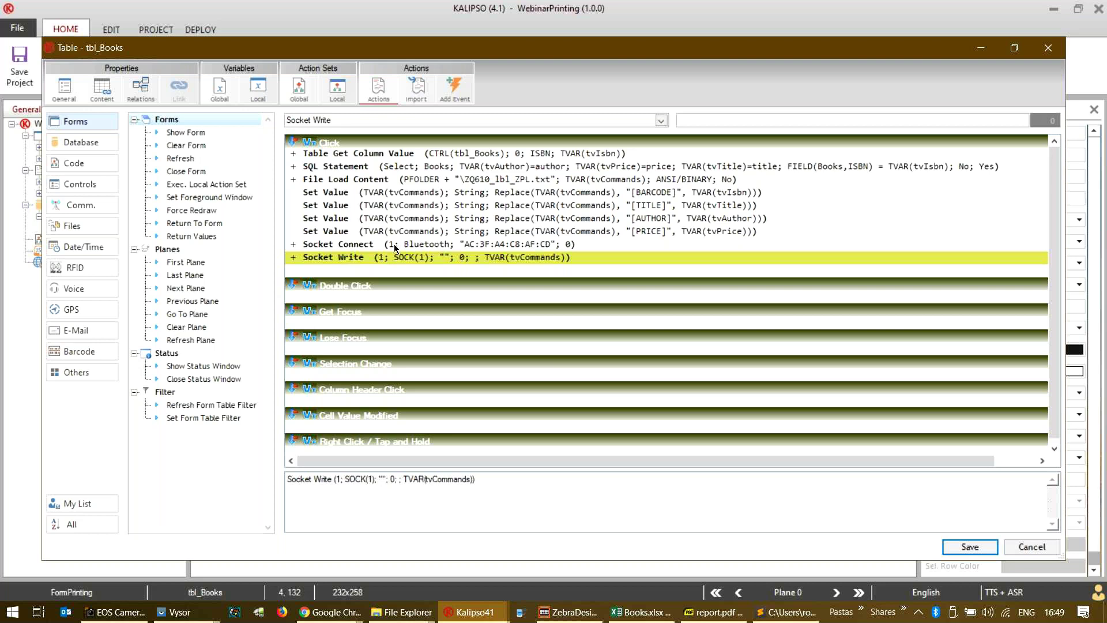
- Add a Sleep action of 3000 ms after Socket Write, leaving Run Other Events at No
type("Sleep")
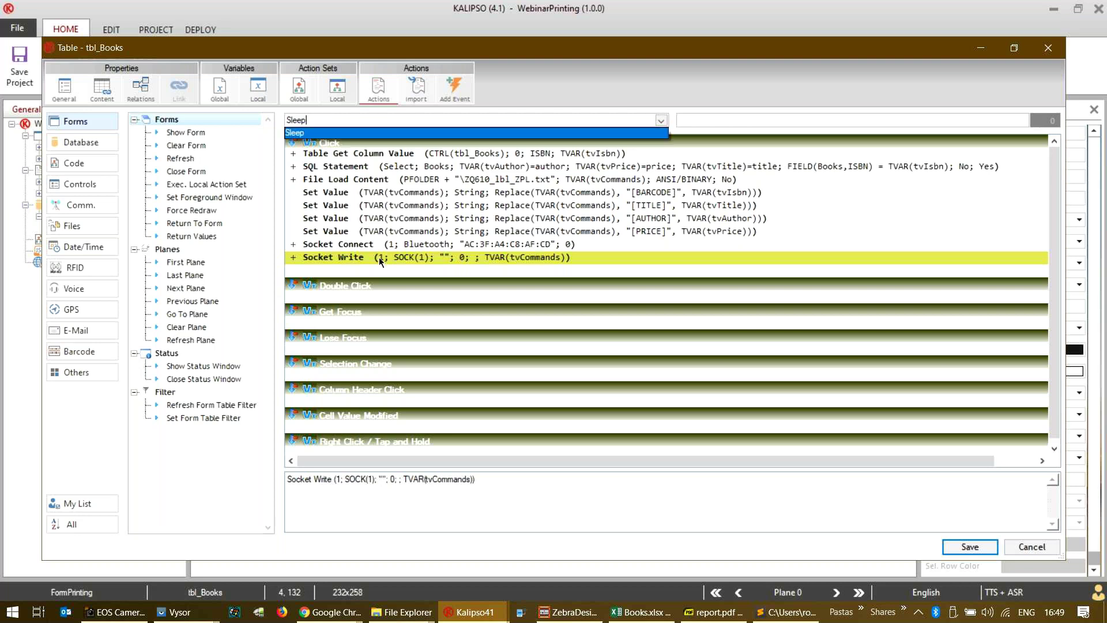
key("Return")
left_click(496, 290)
key("Left")
key("Left")
key("Left")
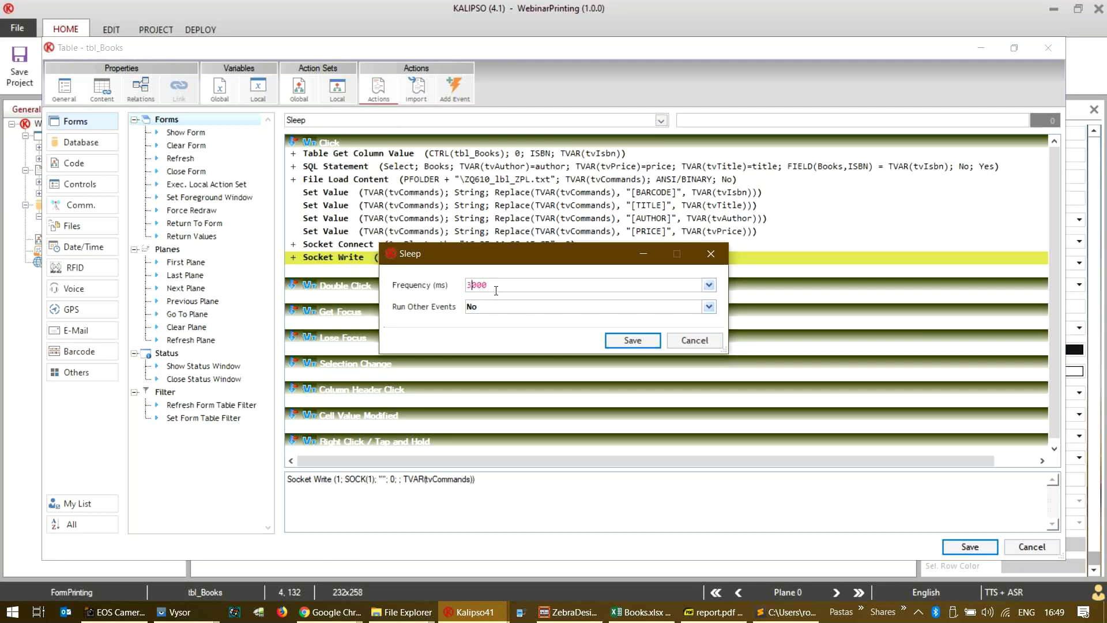
left_click(625, 339)
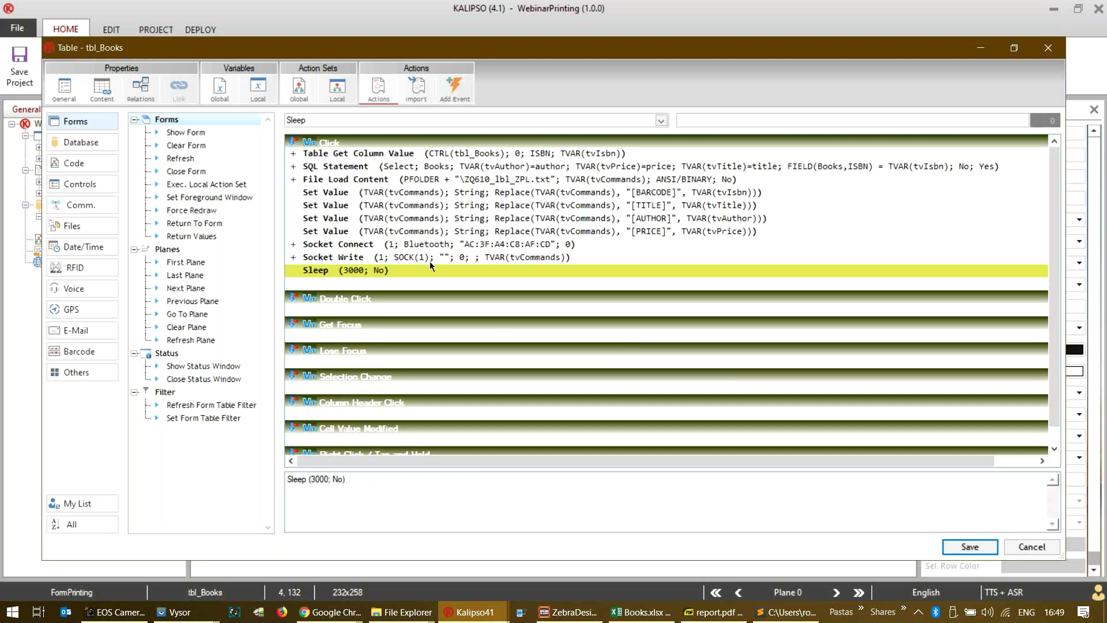
- Add a Socket Close action for socket 1 after the Sleep action in the table's Click event and save the table
type("Socket")
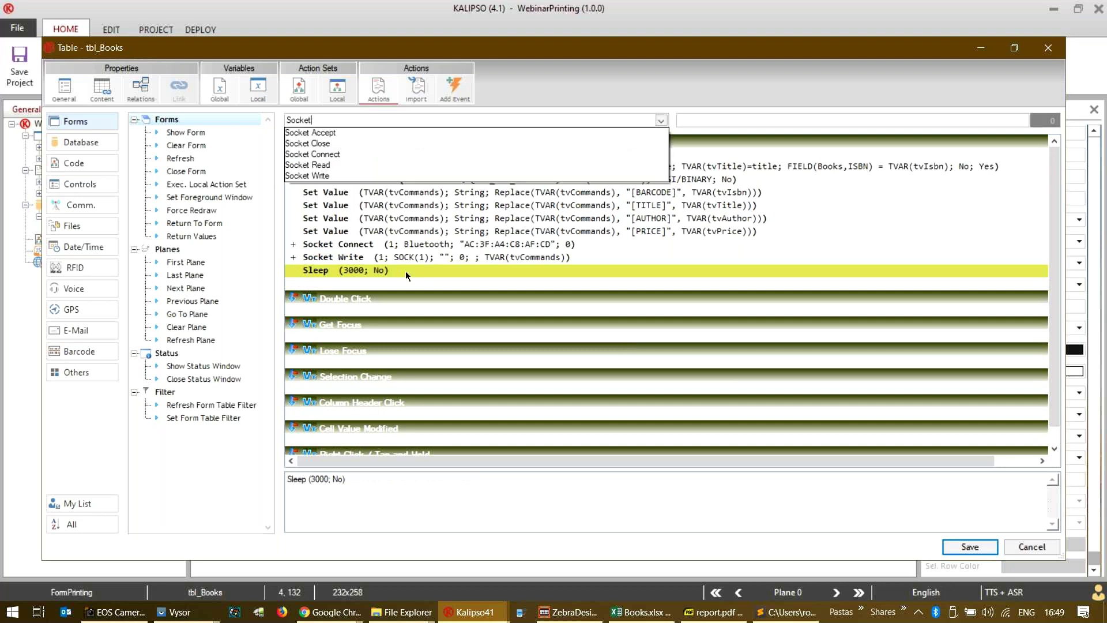
key("Down")
key("Down")
key("Down")
key("Up")
key("Return")
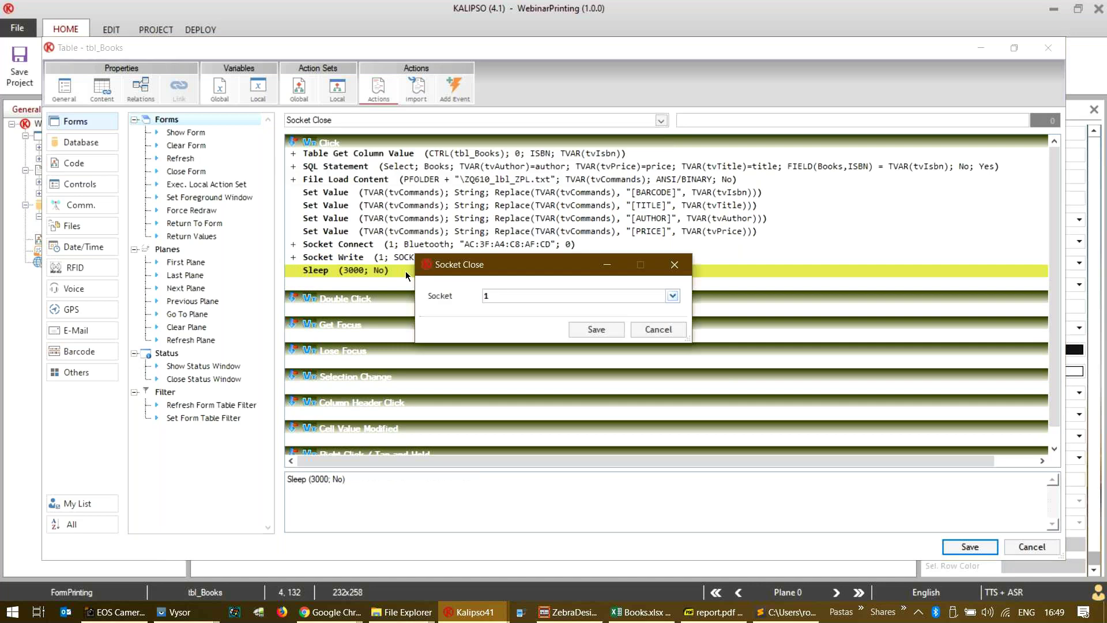
left_click(578, 325)
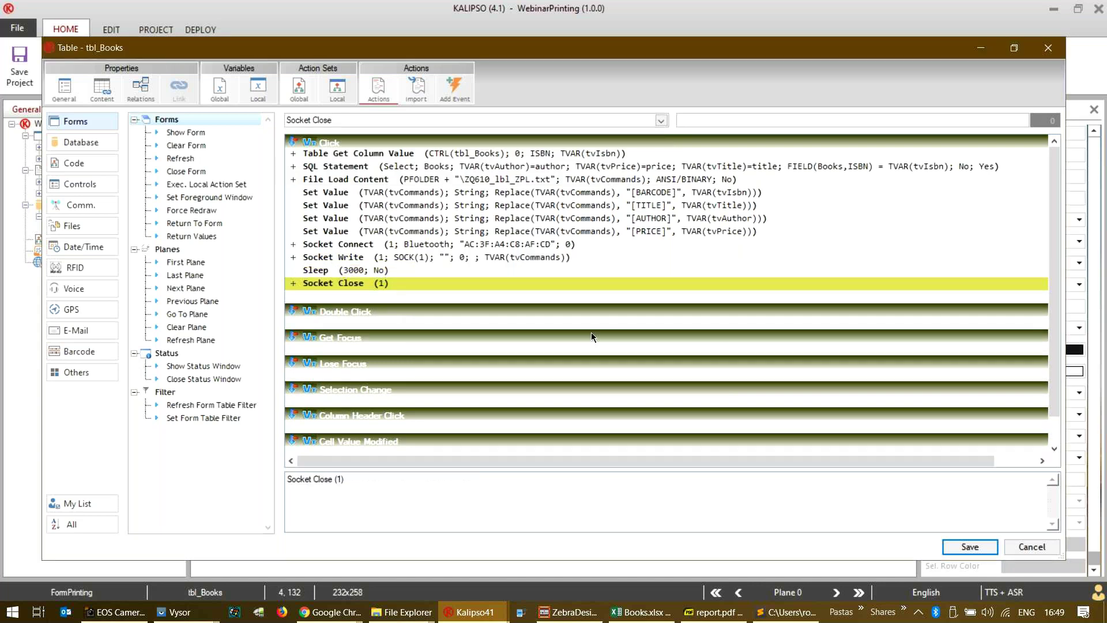
left_click(964, 548)
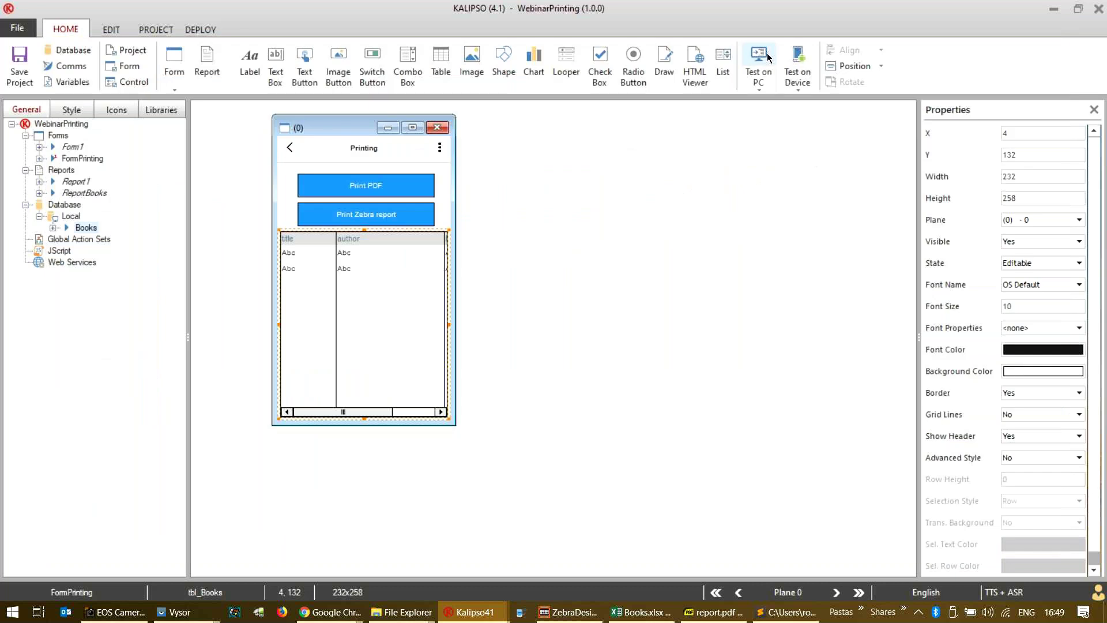
- Run the project test on the PC and arrange the refocused EOS Camera view behind the simulator's Printing form
left_click(768, 58)
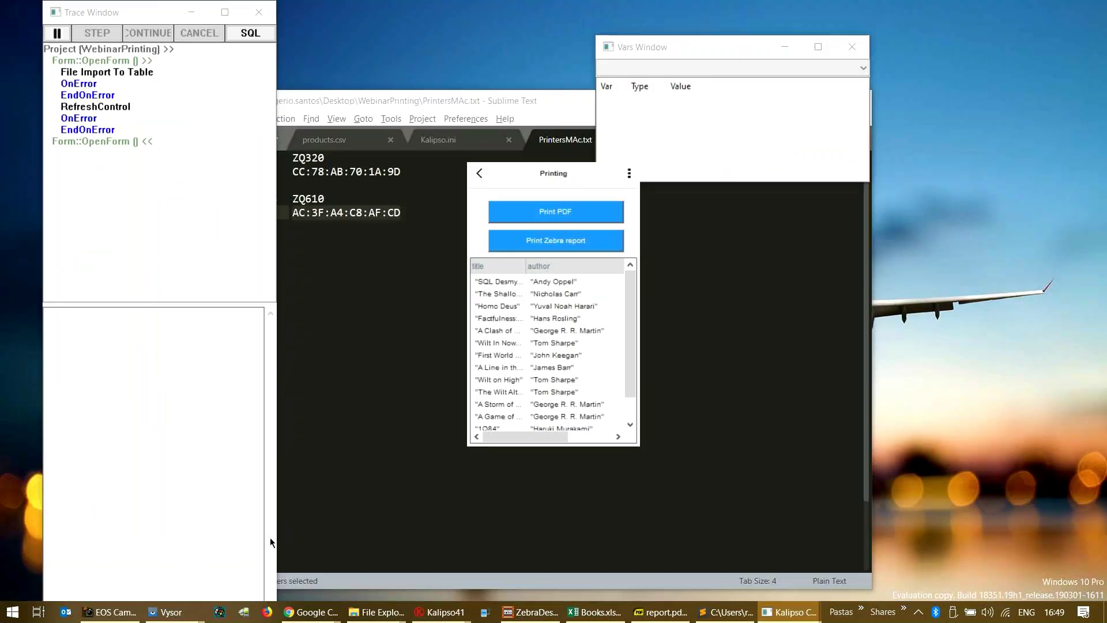
left_click(113, 612)
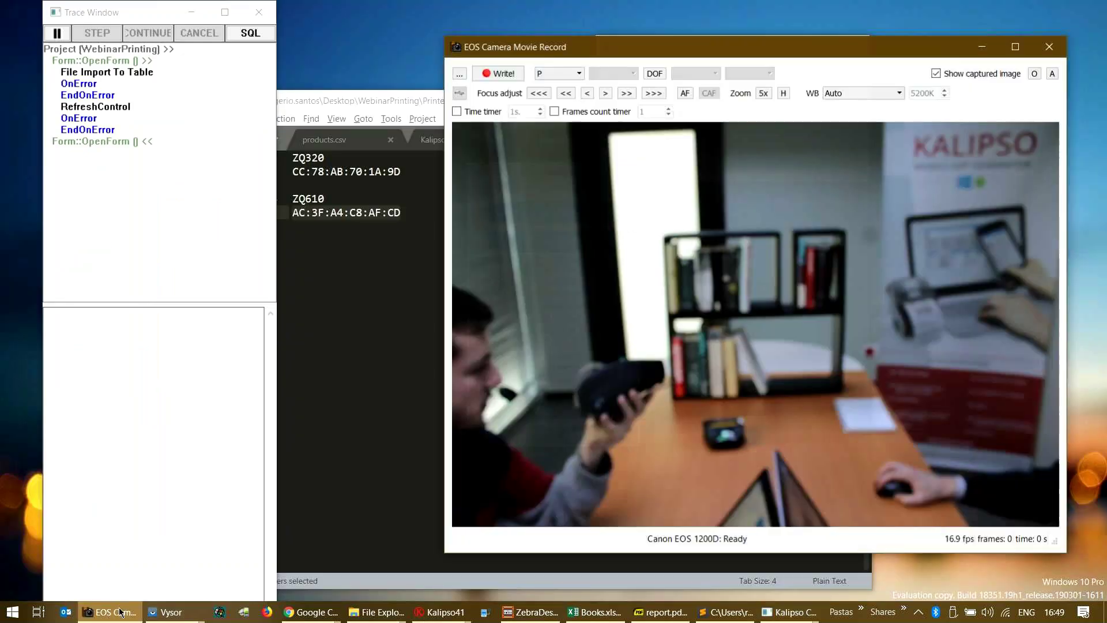
left_click(689, 91)
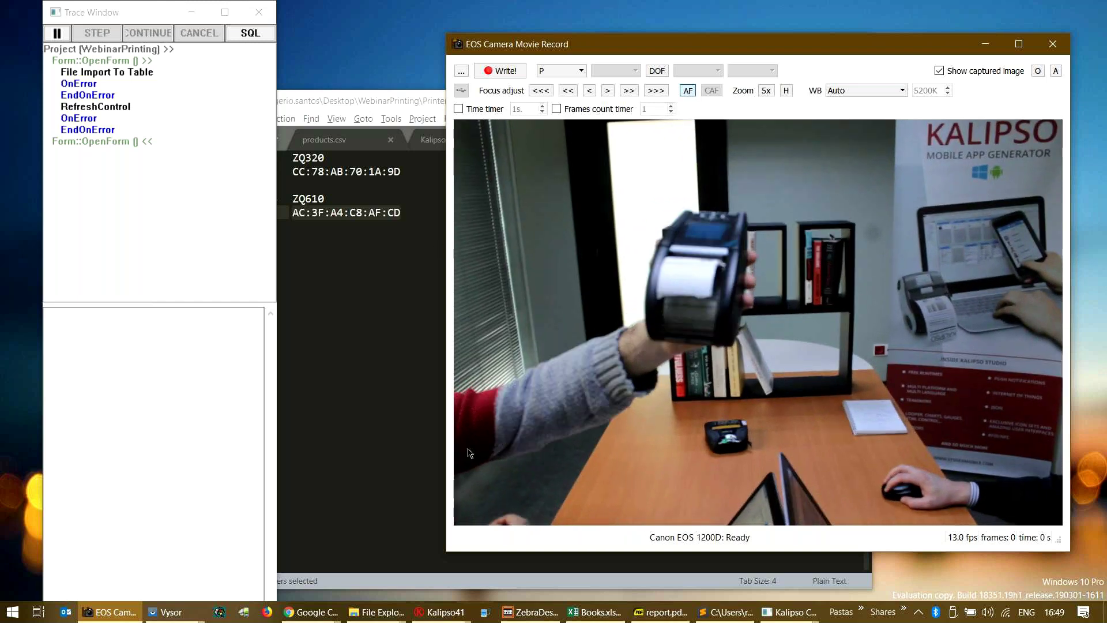
left_click_drag(709, 53, 284, 46)
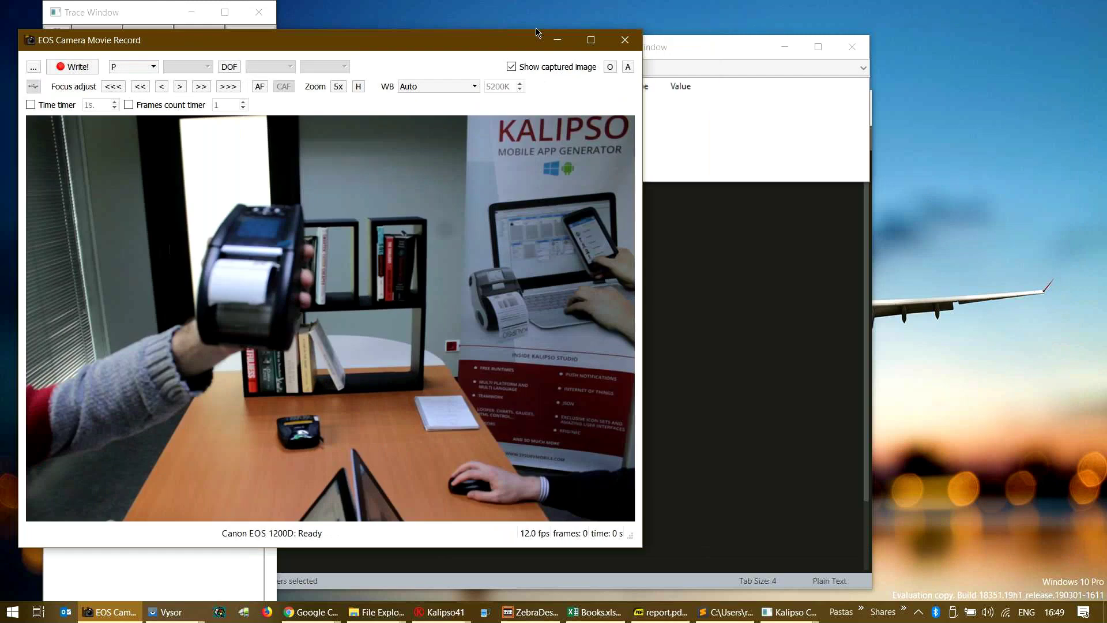
left_click(794, 273)
left_click(789, 101)
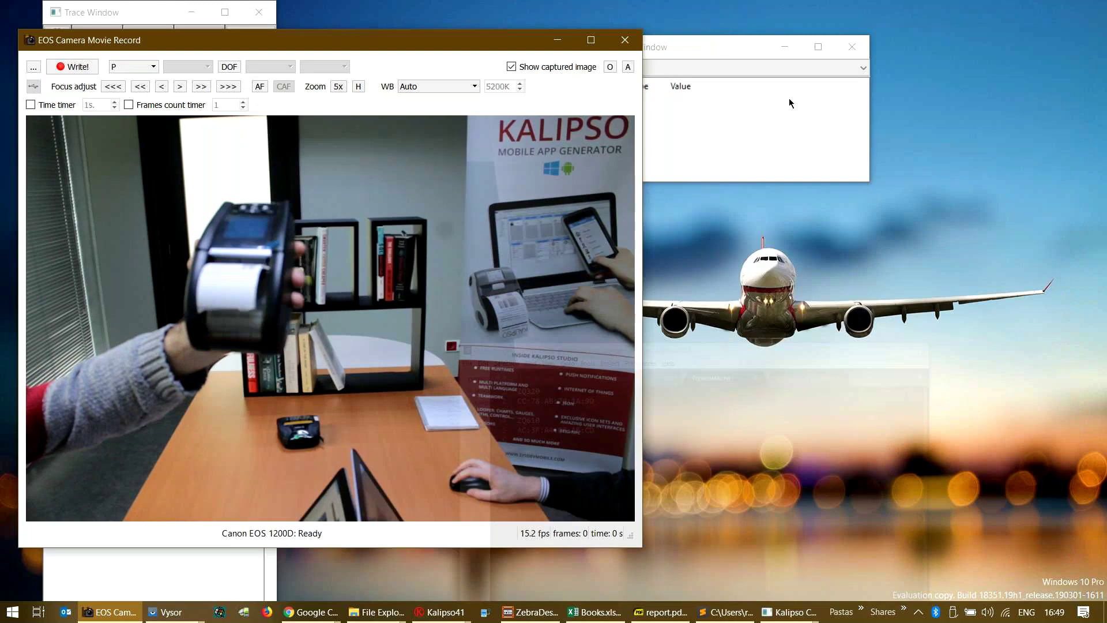
mouse_move(790, 612)
left_click(798, 563)
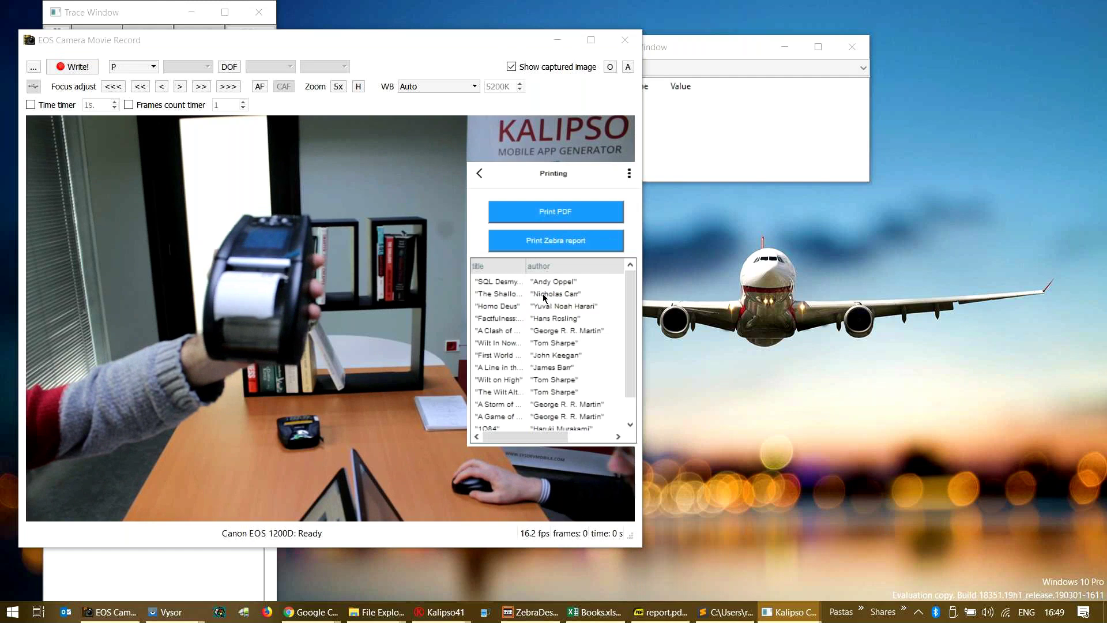
- Widen the title column and print labels for the books "The Shallows", "A Clash of Kings" and "A Line in the Sand"
left_click_drag(525, 278, 584, 278)
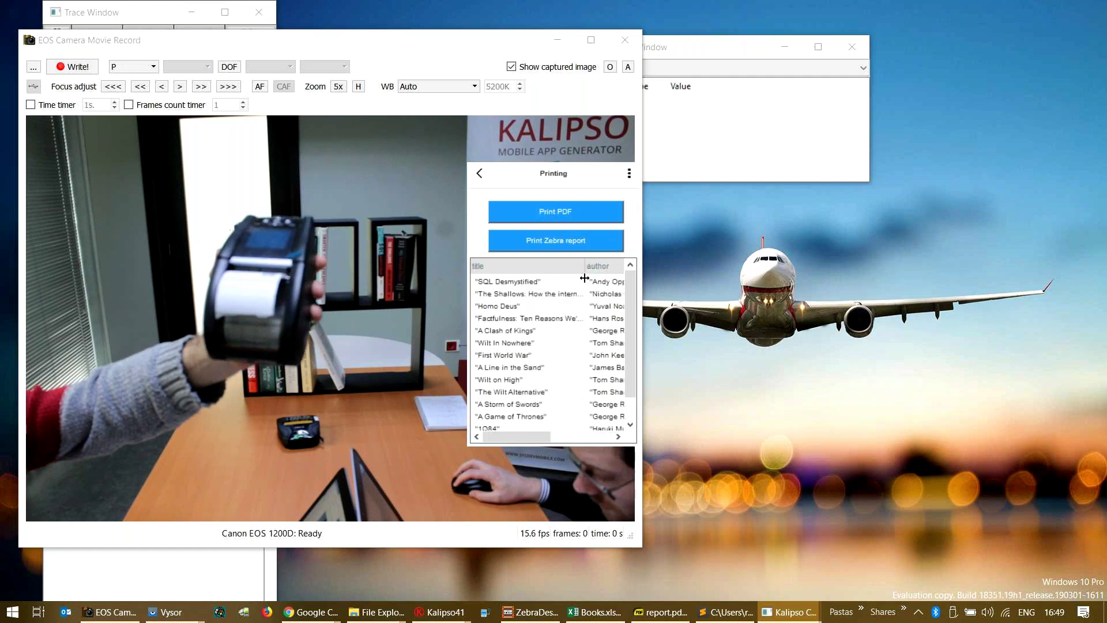
left_click(549, 295)
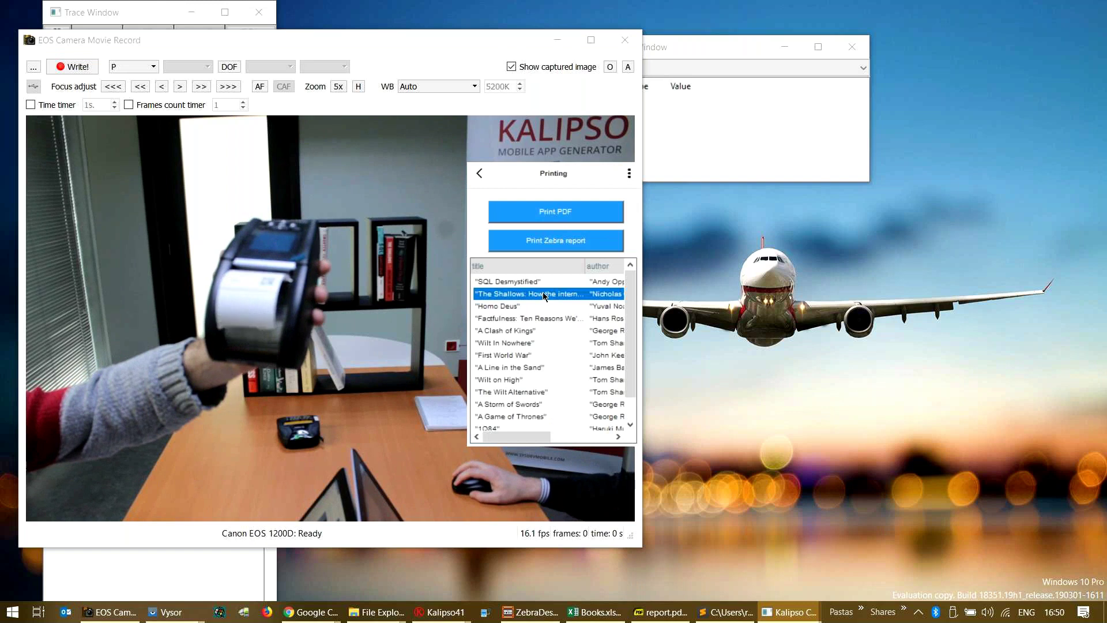
left_click(519, 334)
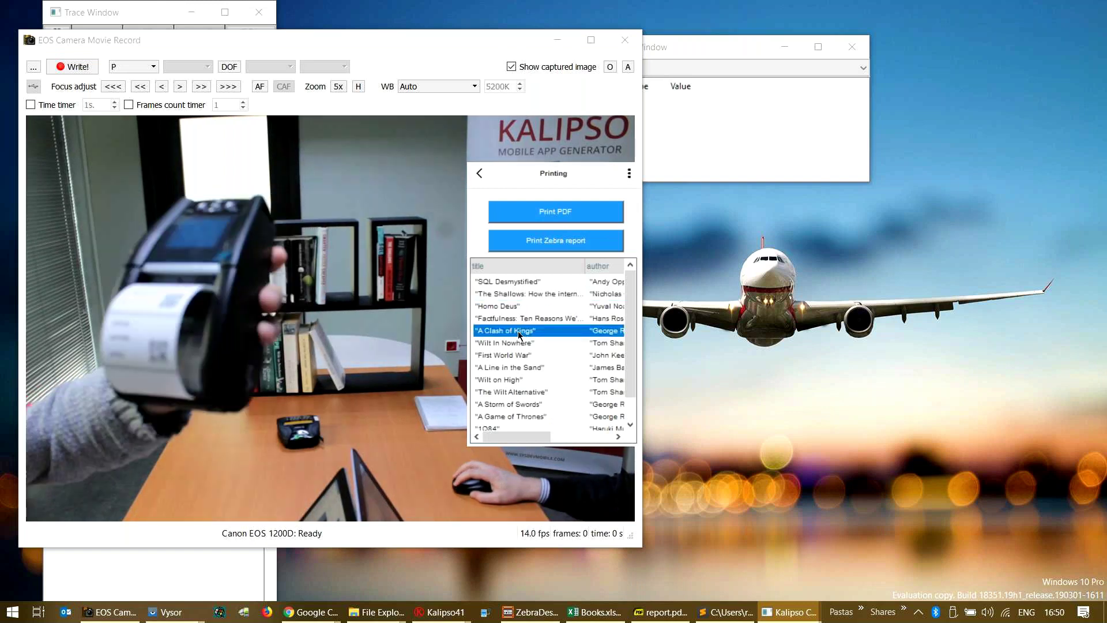
left_click(520, 368)
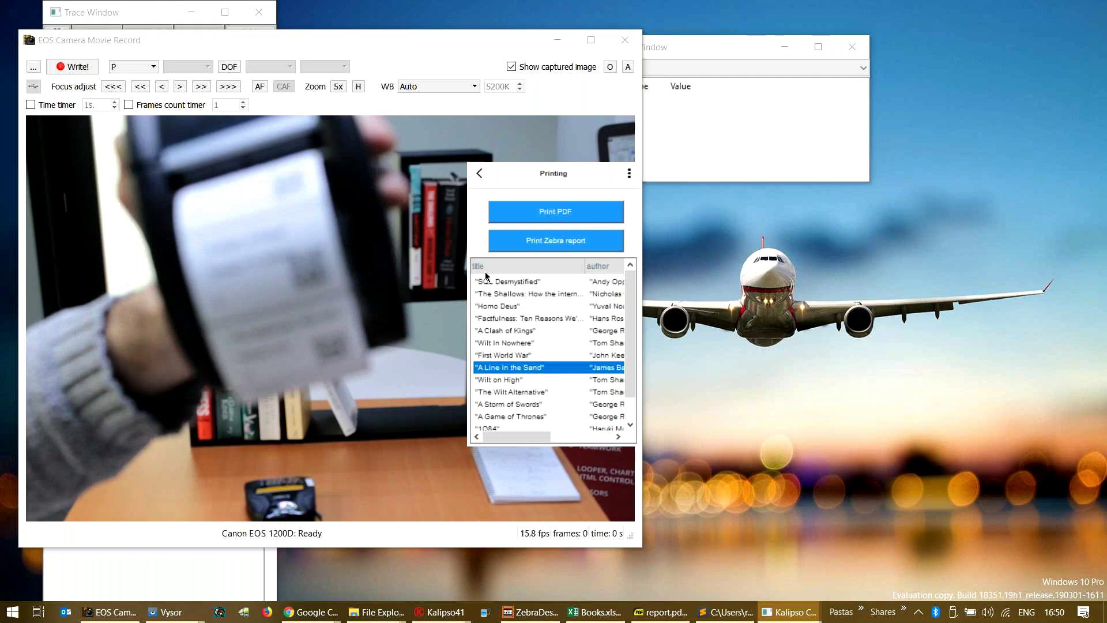
- Refocus the camera to inspect the printed labels, move its window clear of the trace log and minimize it
left_click(258, 87)
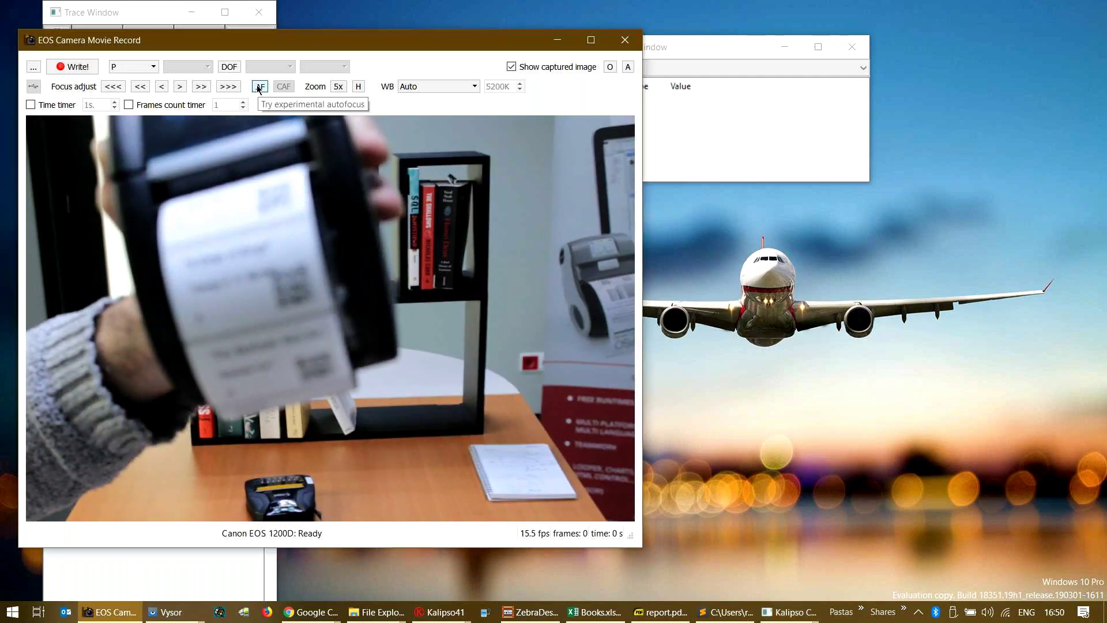
left_click(259, 87)
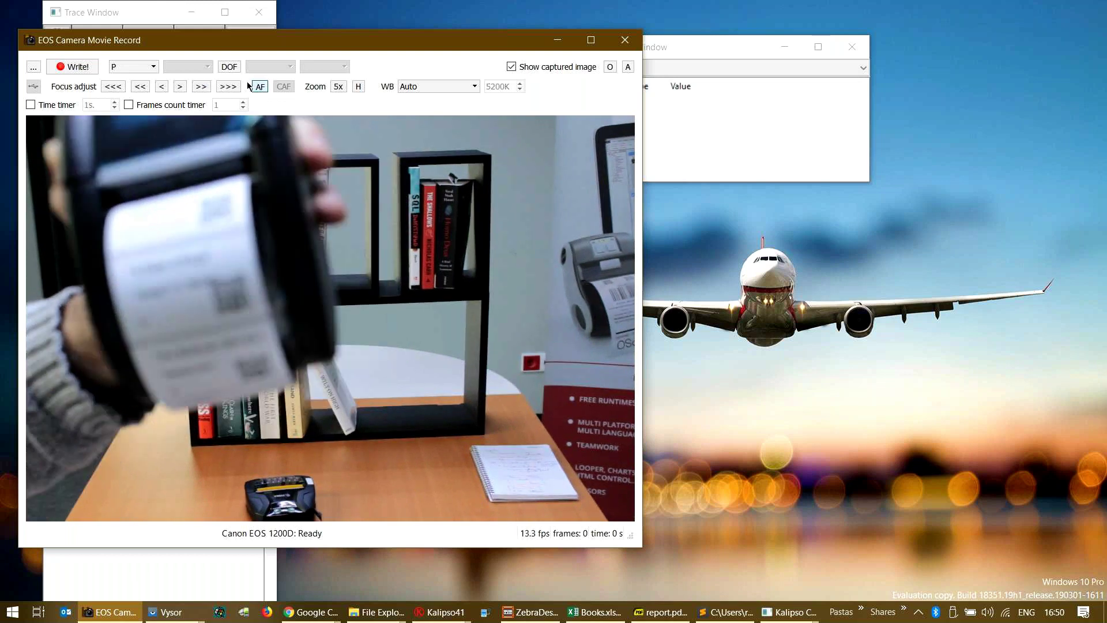
left_click(230, 67)
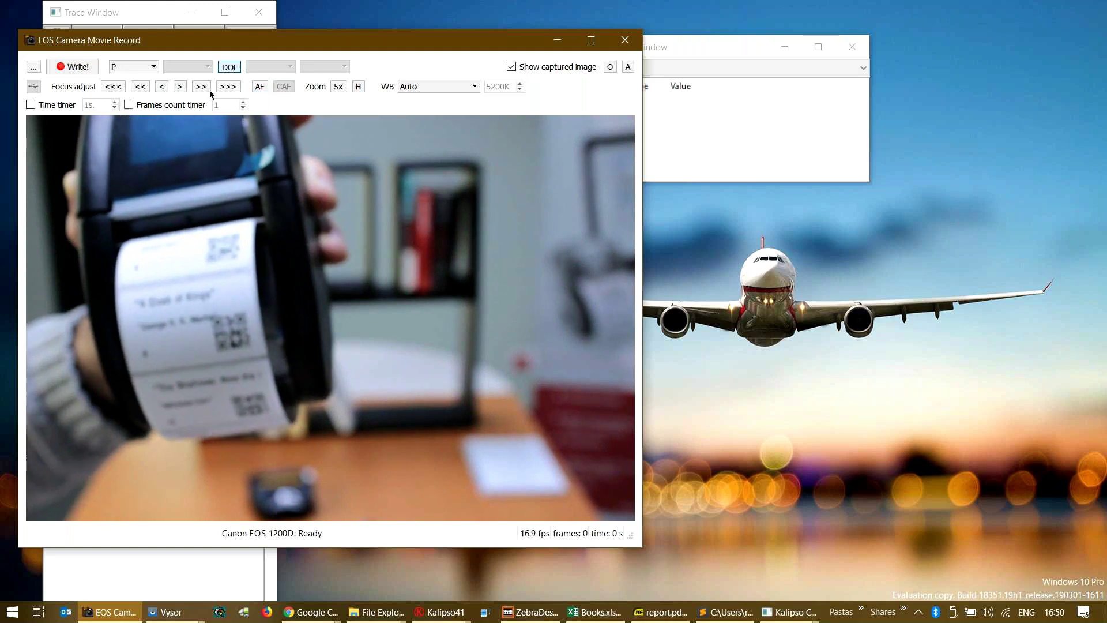
left_click(260, 86)
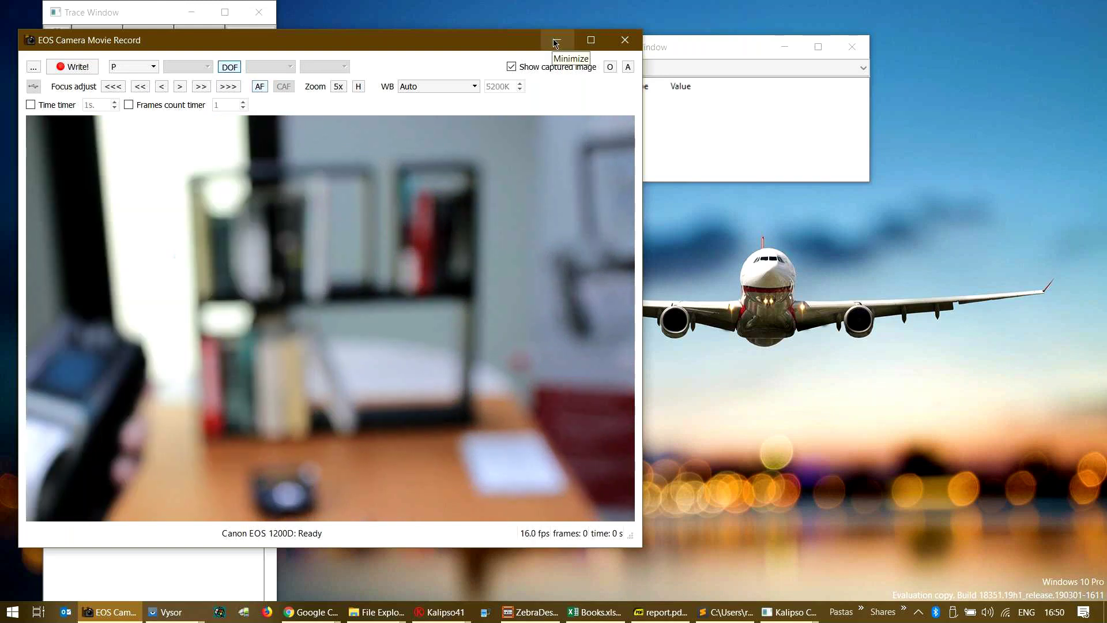
left_click_drag(504, 45, 838, 52)
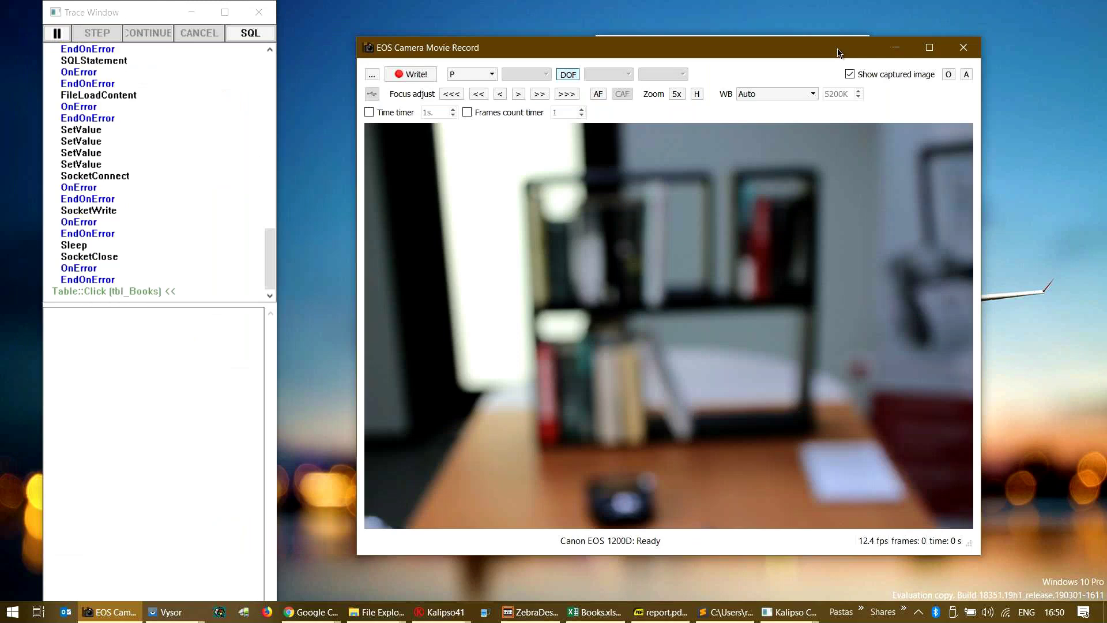
left_click(895, 47)
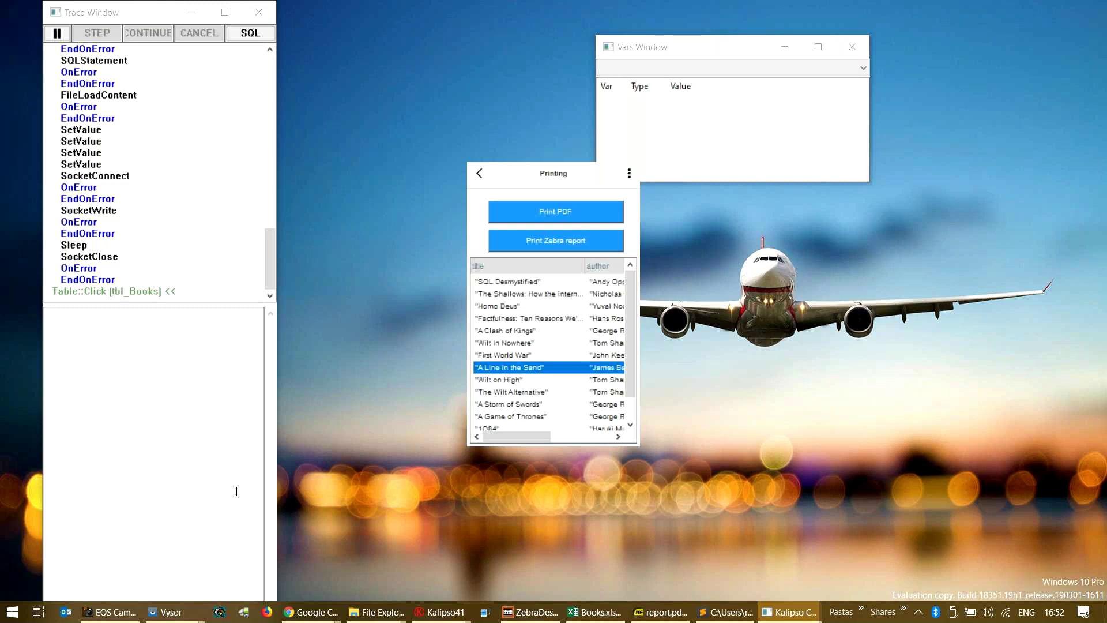
- Close the test run and begin a new project printer with the printer type Generic Text
left_click(476, 174)
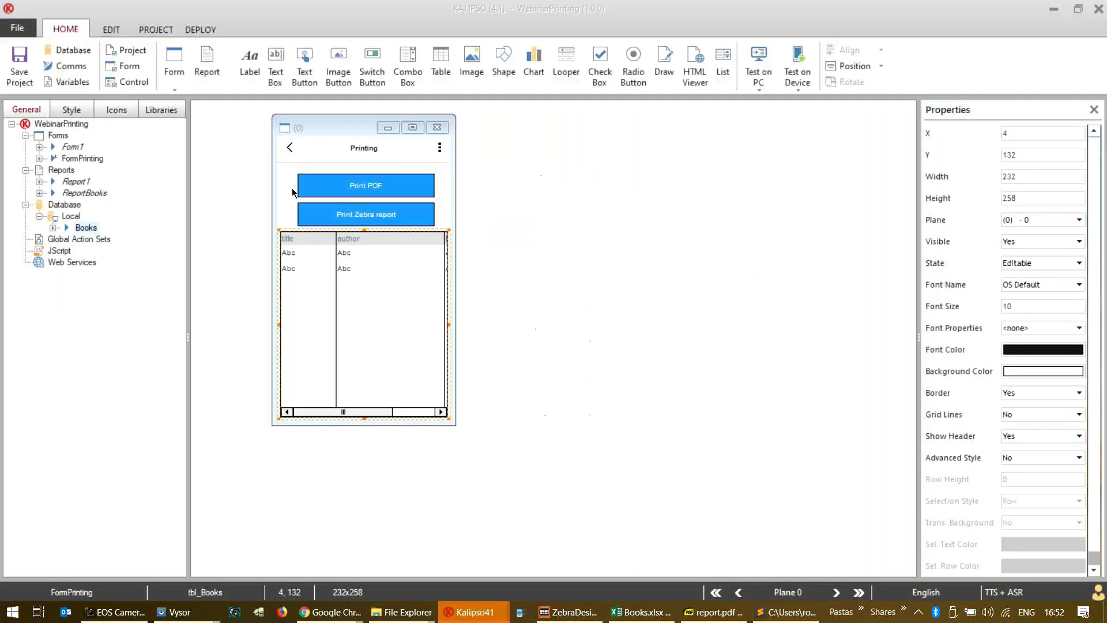
left_click(155, 30)
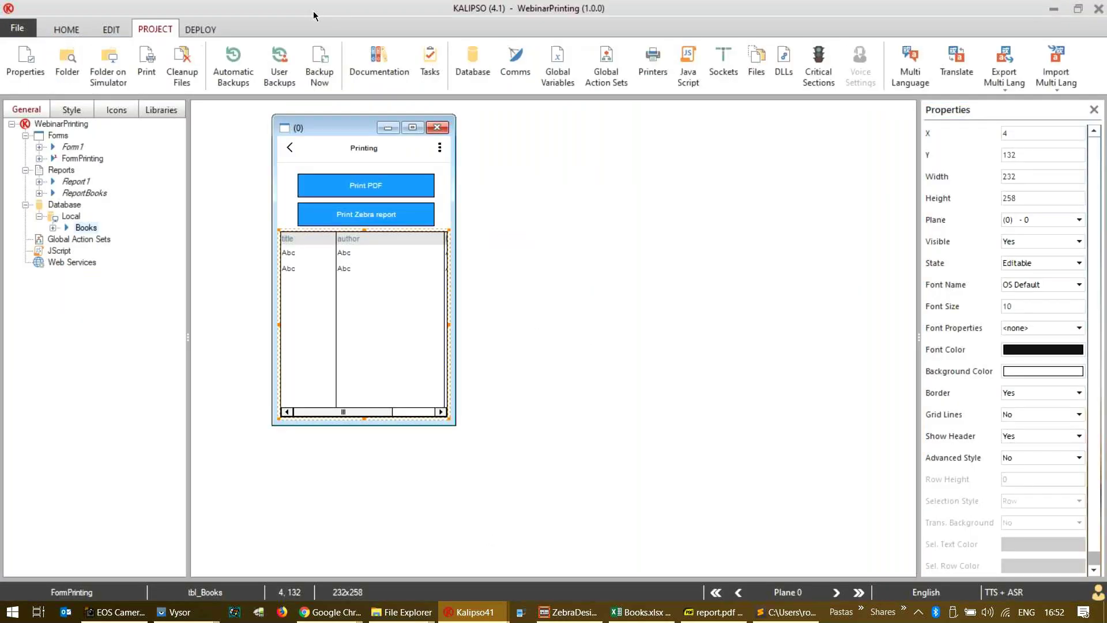
left_click(653, 57)
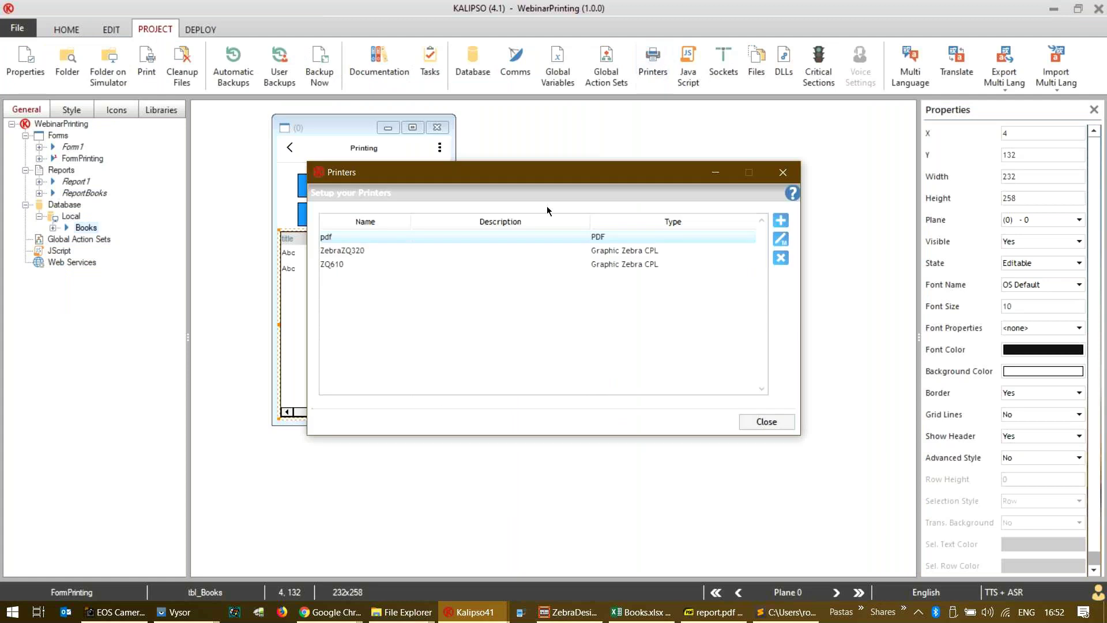
left_click(781, 220)
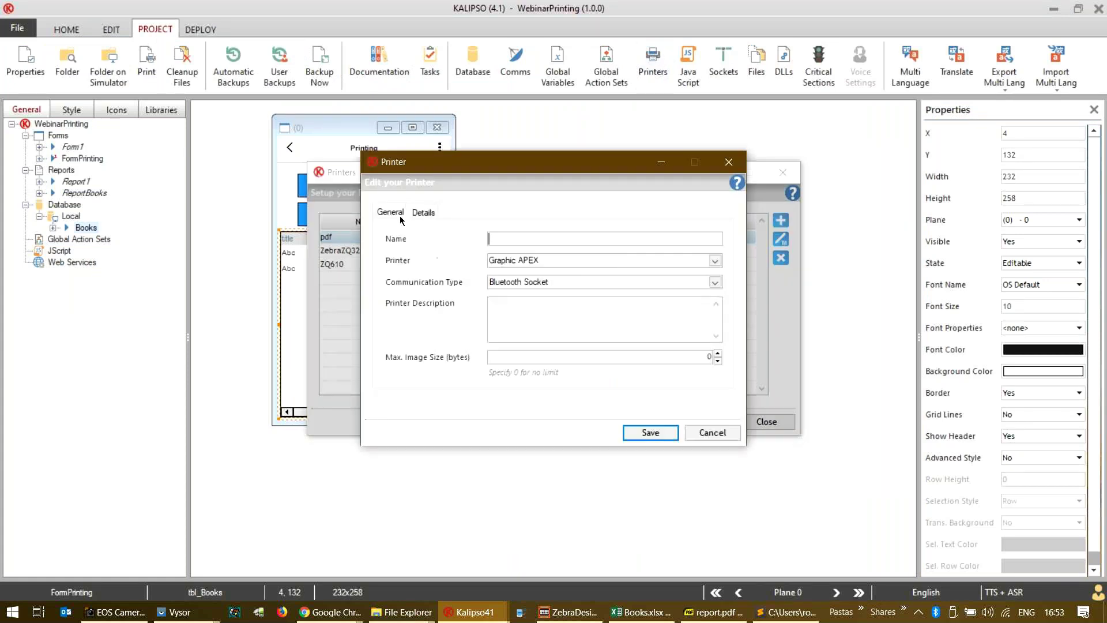
left_click(531, 264)
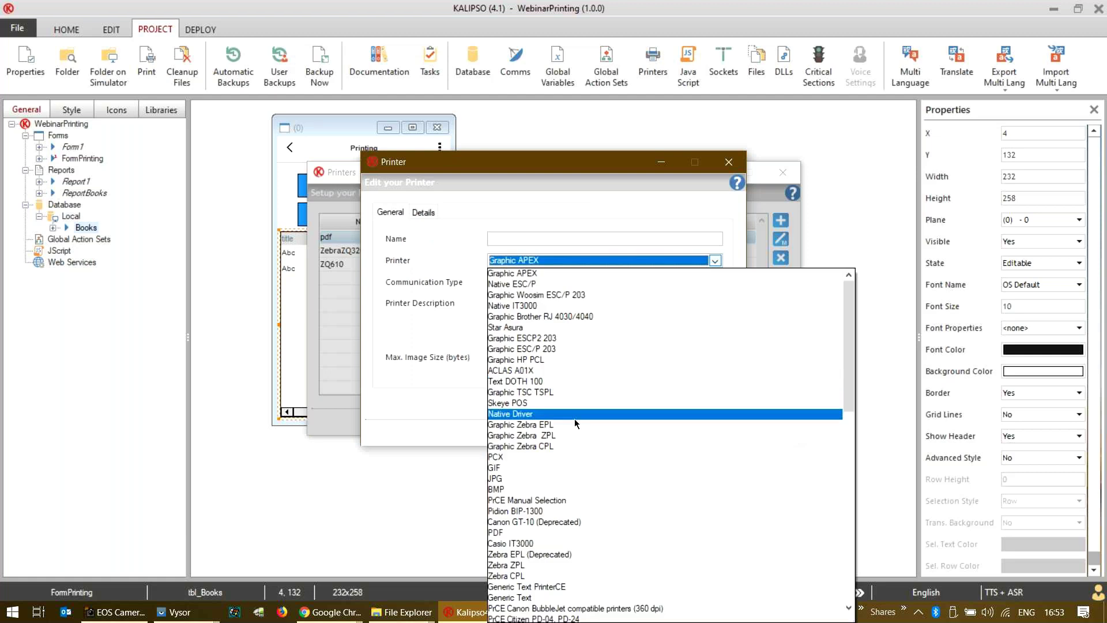
scroll(574, 490, "down", 3)
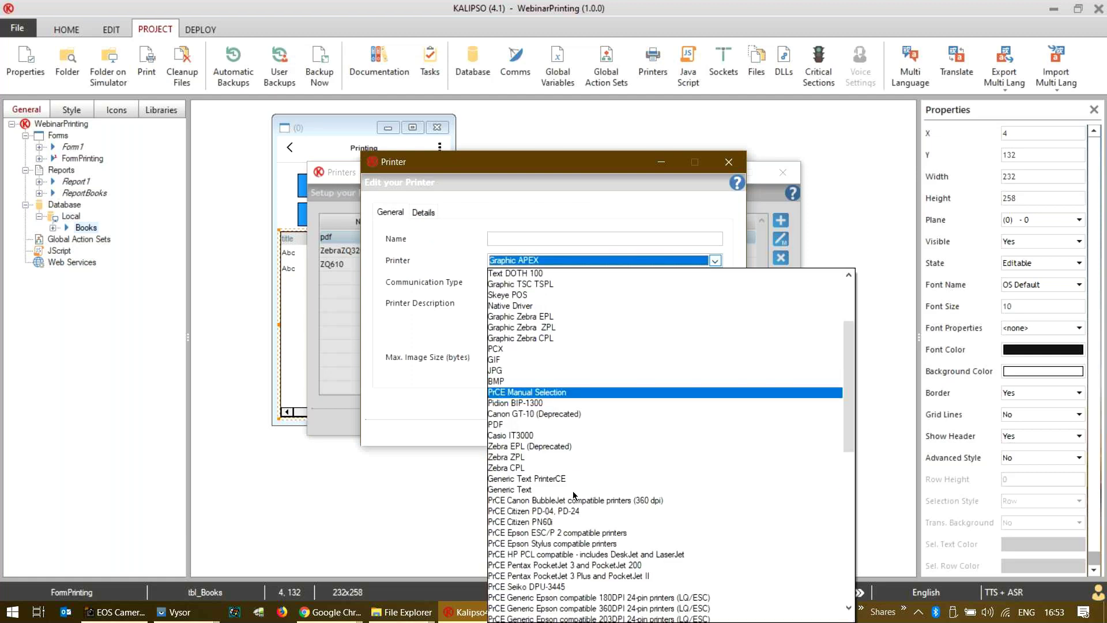
left_click(579, 489)
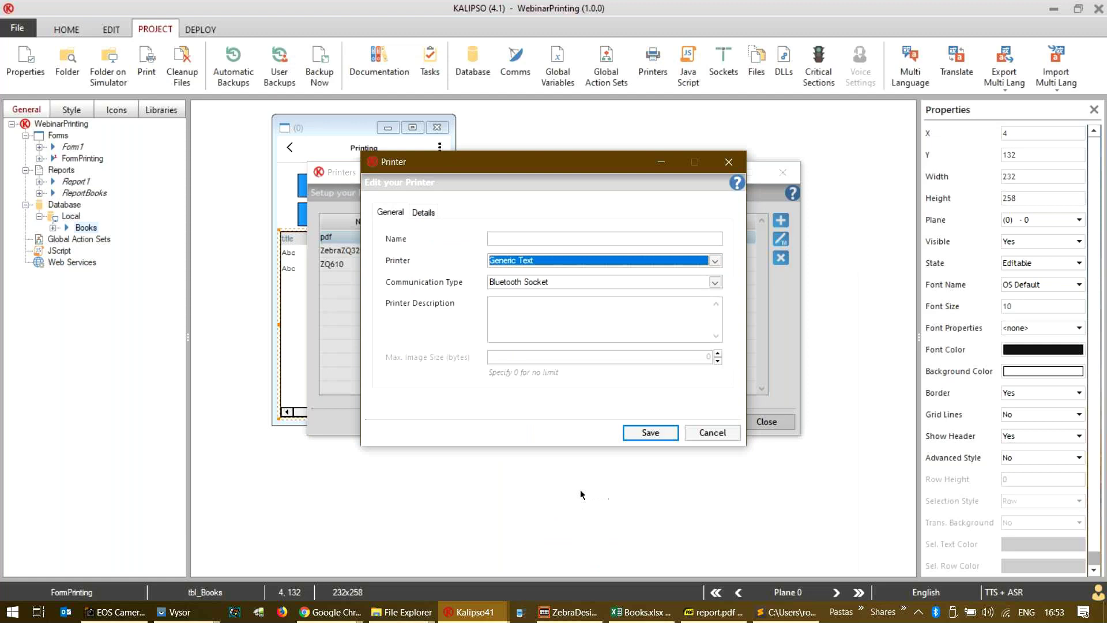
- Browse the printer types offered for the new printer, including the Zebra drivers, keeping Generic Text
left_click(582, 261)
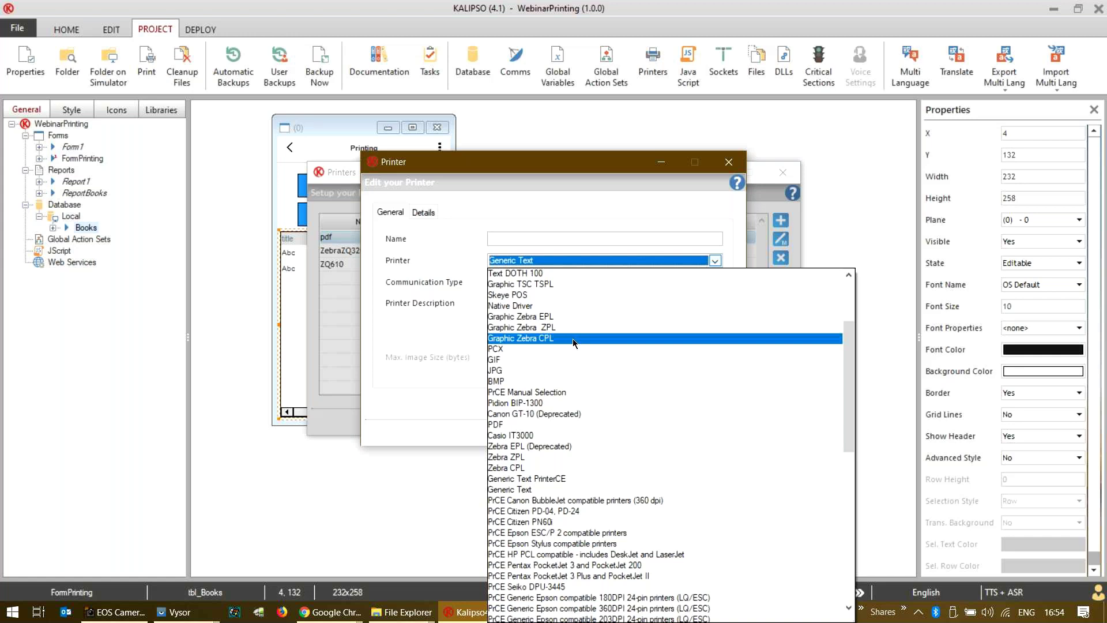
scroll(572, 338, "up", 3)
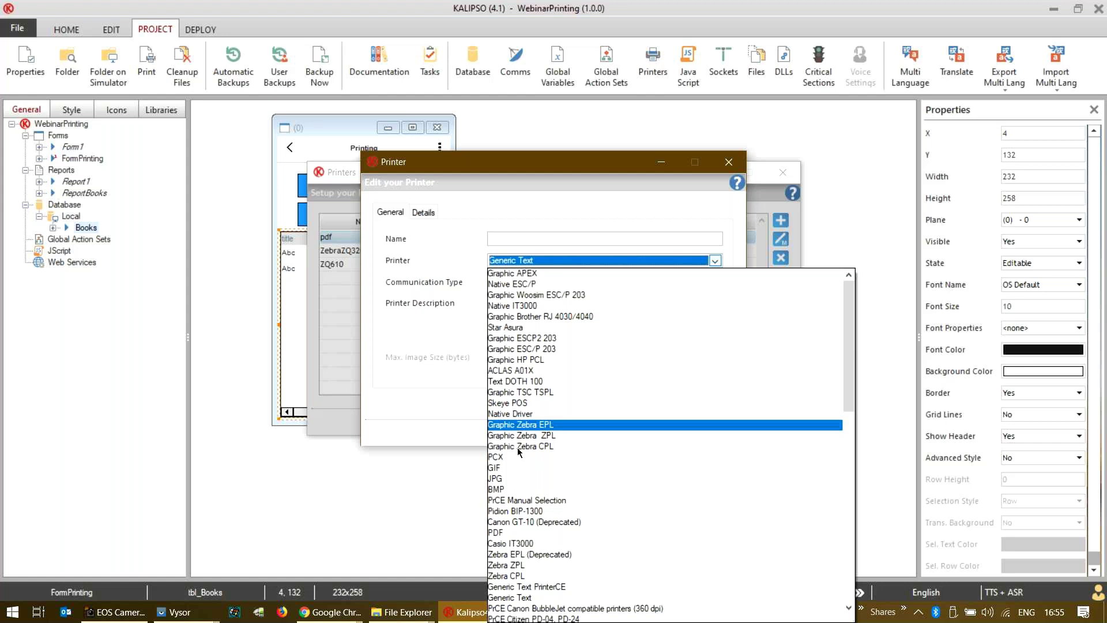
left_click(482, 473)
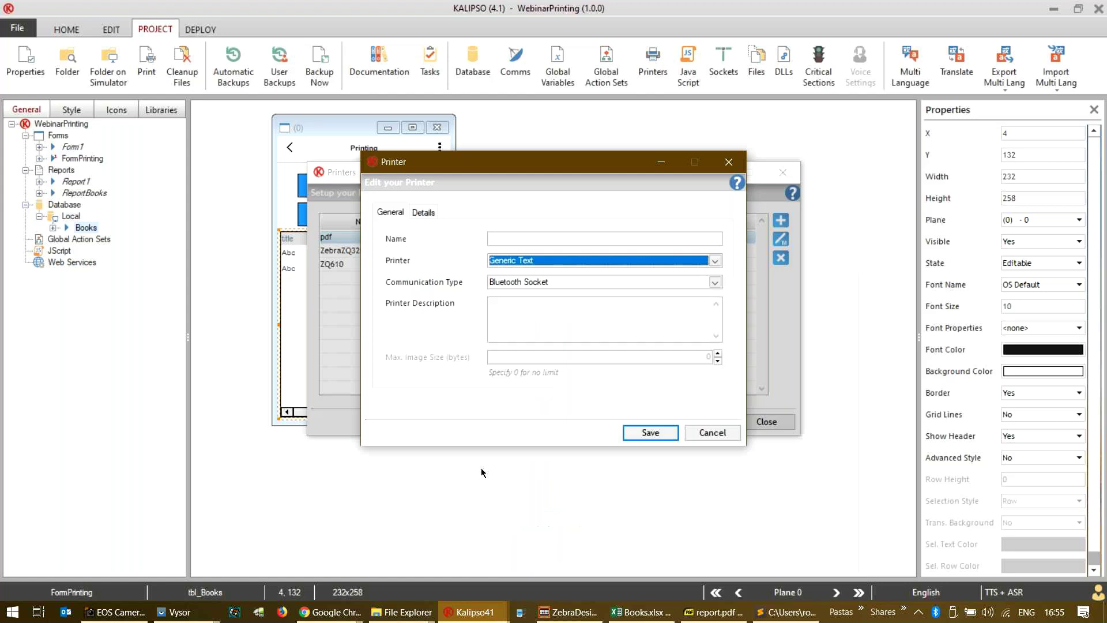
- Review the label template ZQ610_lbl_ZPL.txt in Sublime Text and the book list in report.pdf, and return to Kalipso
left_click(715, 615)
left_click(791, 616)
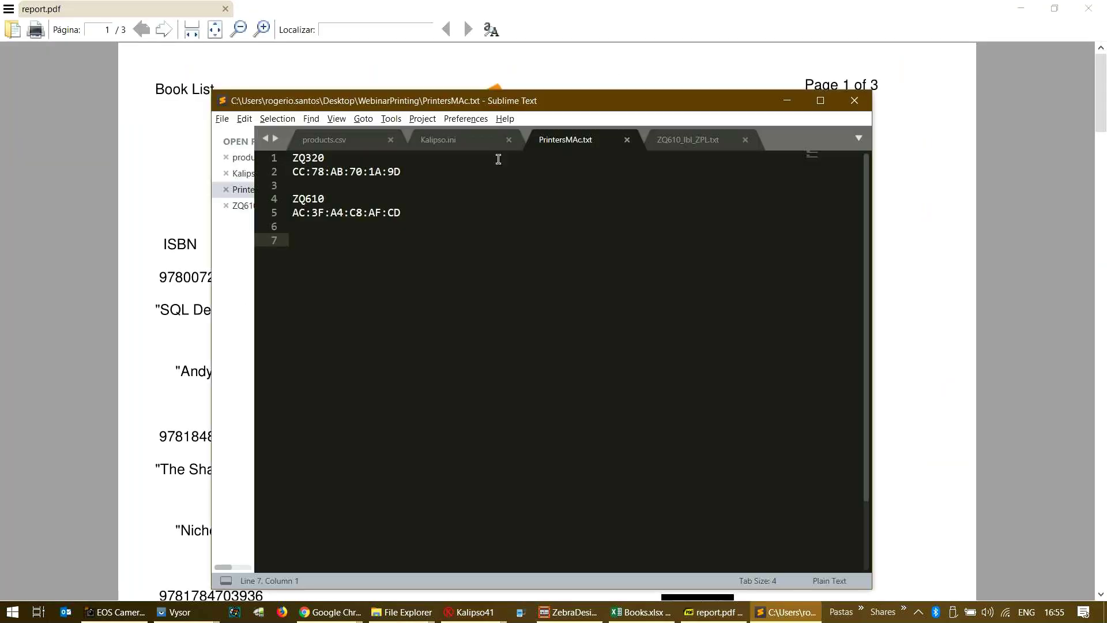
left_click(667, 143)
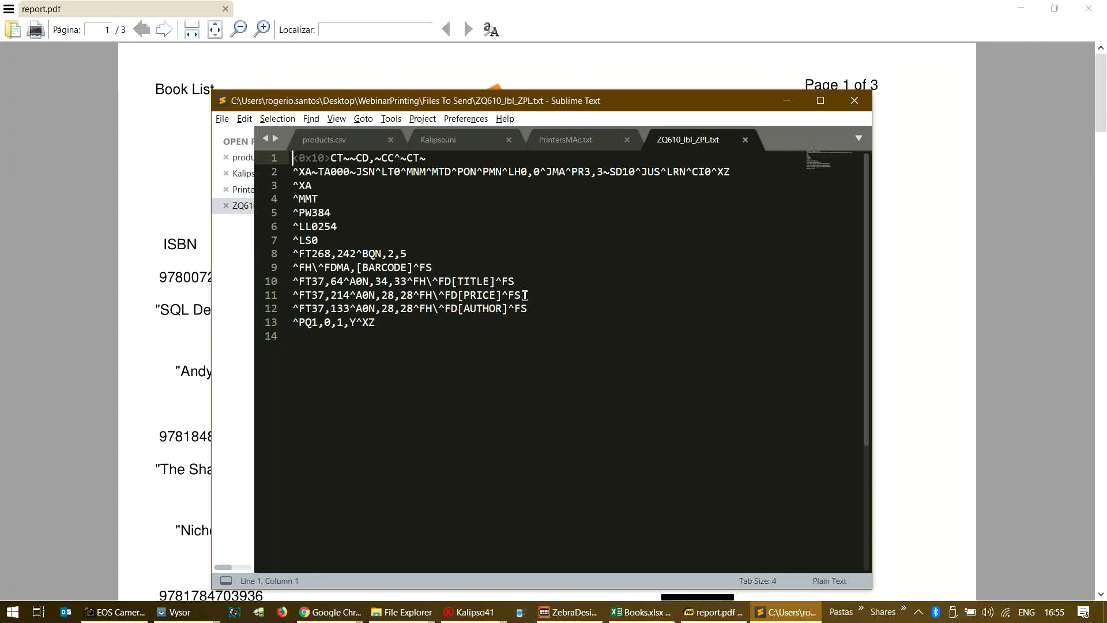
left_click(788, 102)
scroll(710, 314, "down", 10)
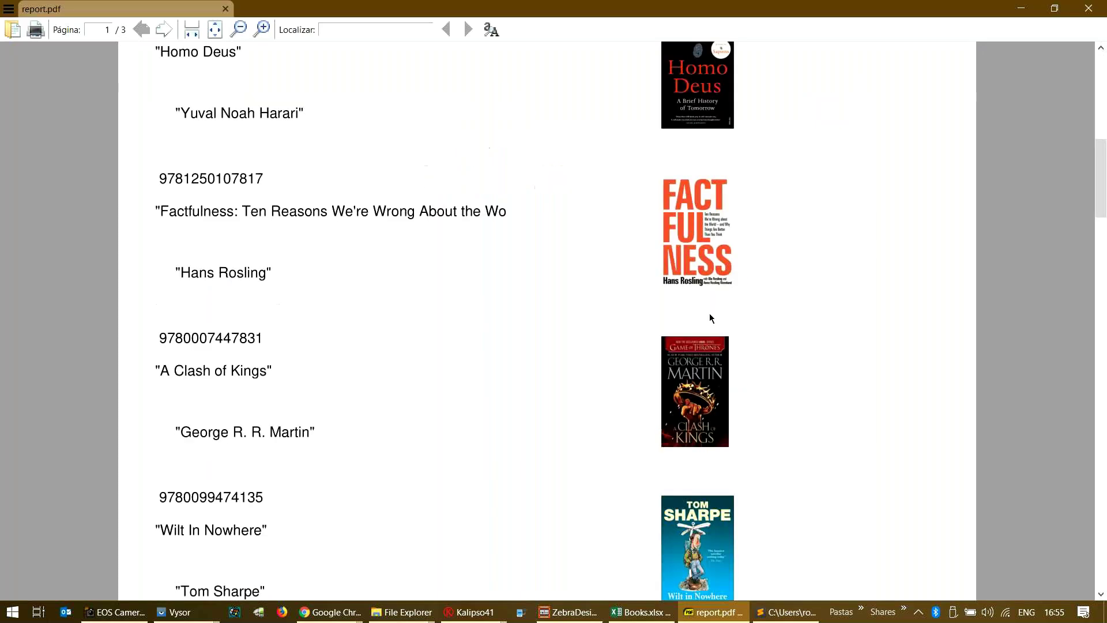
scroll(710, 315, "down", 5)
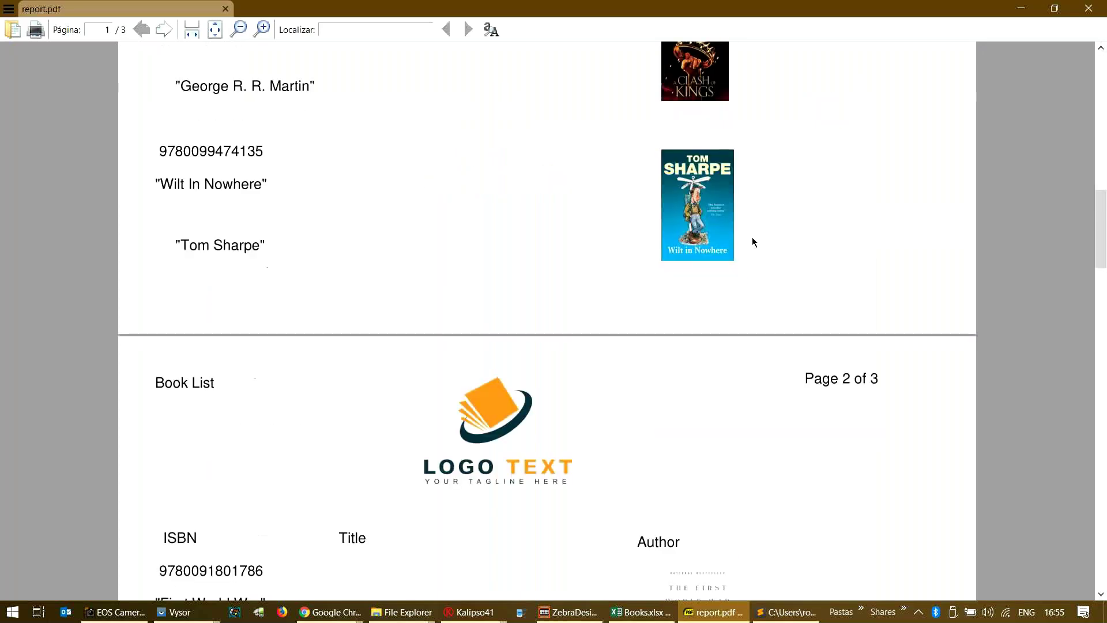
left_click(1020, 12)
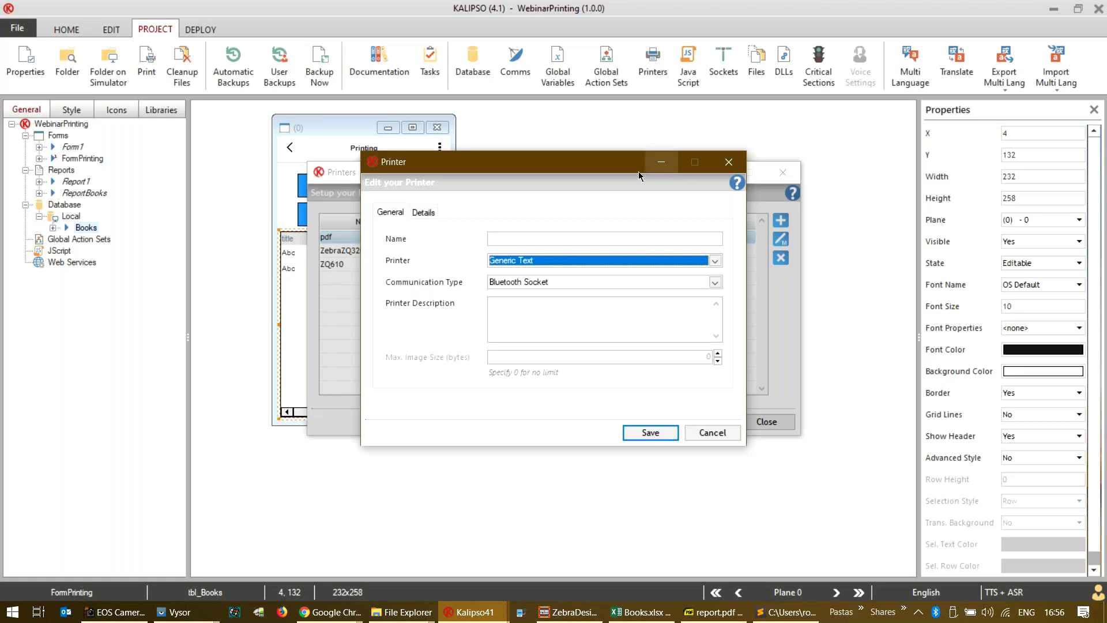
- Discard the unnamed new printer and close the project's printer setup
left_click_drag(622, 171, 683, 196)
left_click(710, 458)
left_click(613, 356)
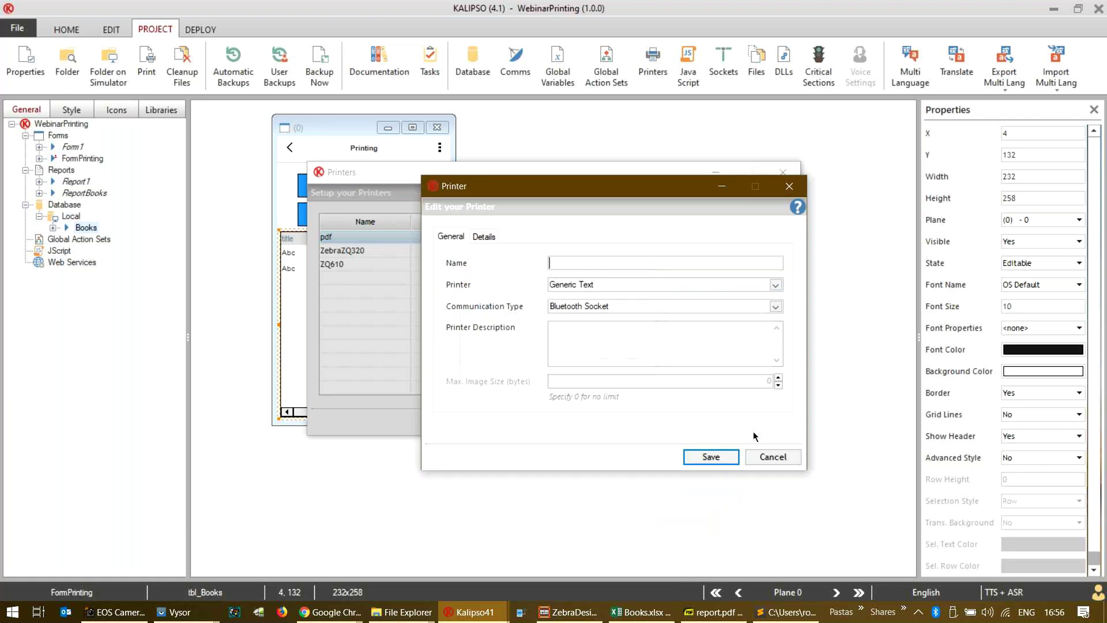
left_click(772, 456)
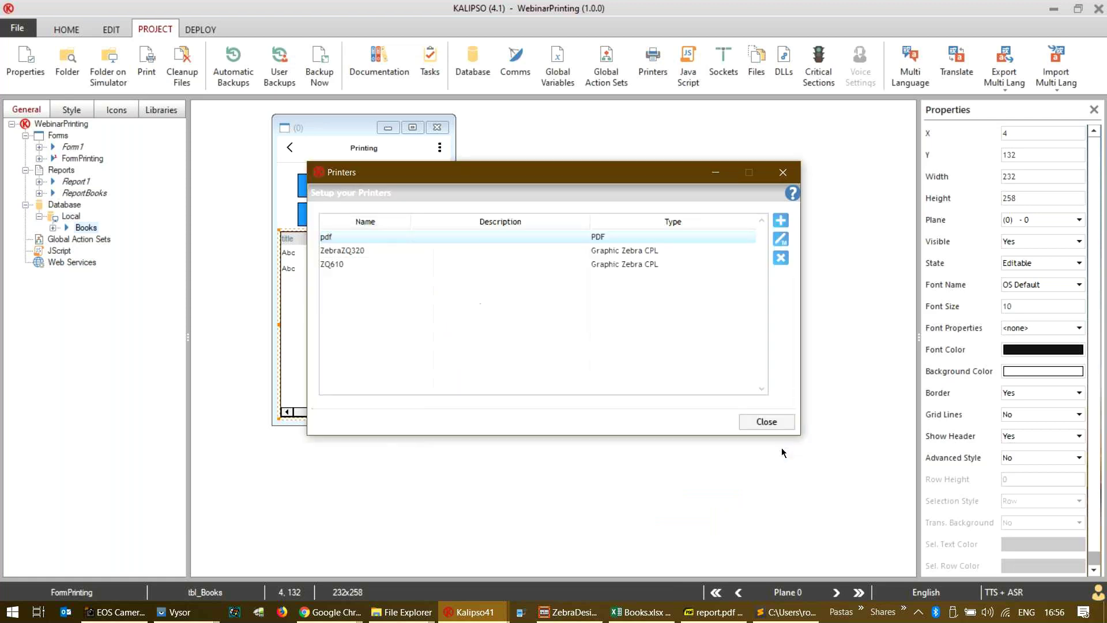
left_click(781, 172)
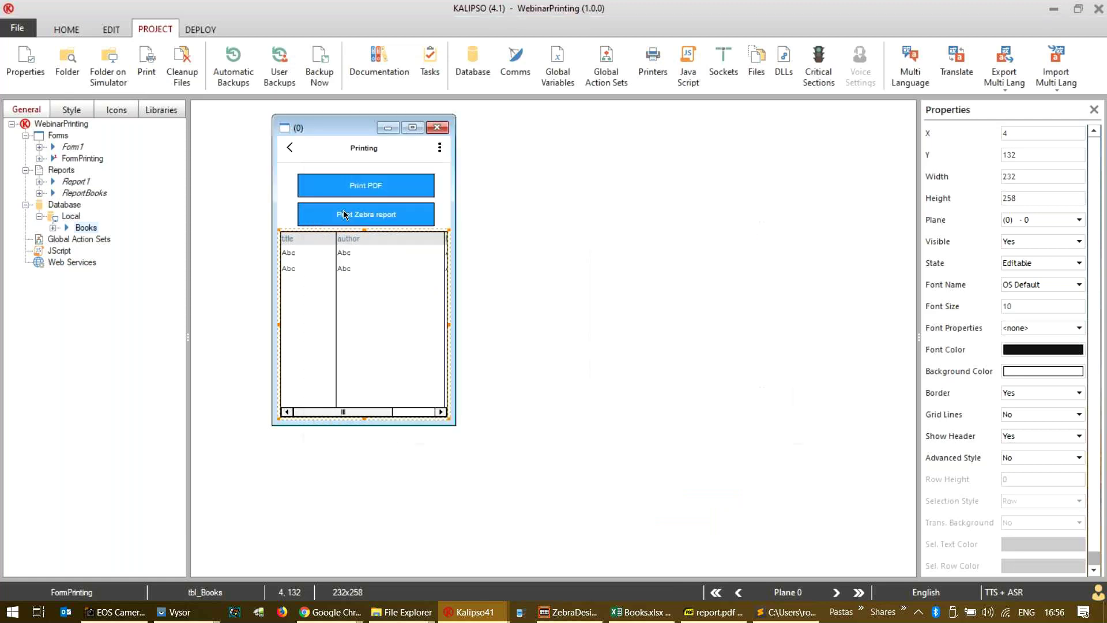
- Shift the FormPrinting window aside, view the ReportBooks report layout and minimize it
left_click_drag(325, 135, 425, 139)
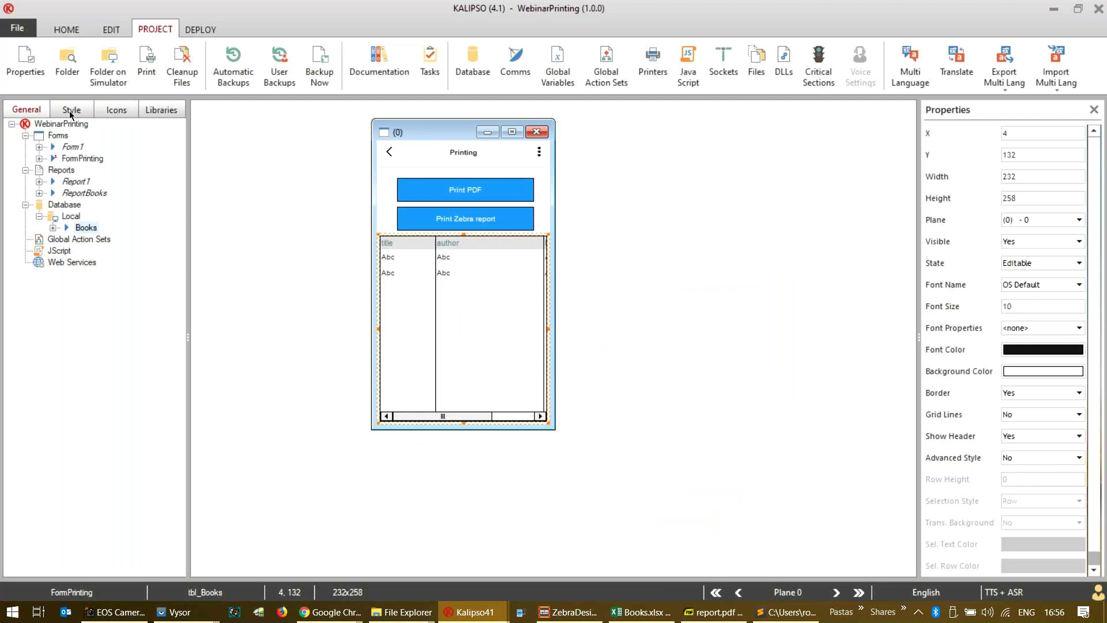
left_click(74, 195)
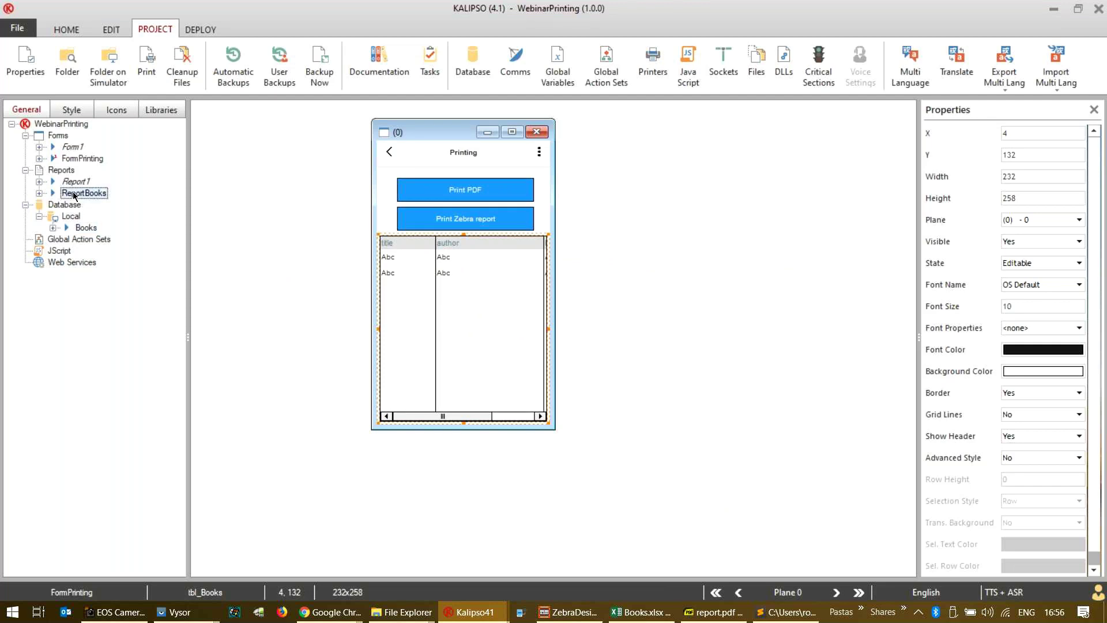
double_click(73, 194)
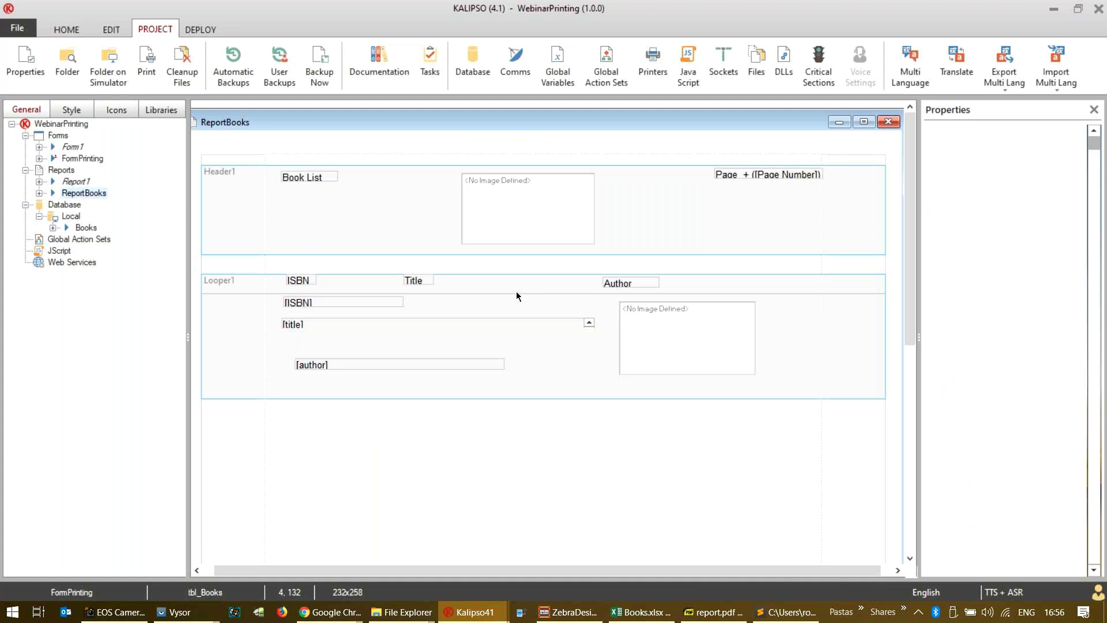
left_click(839, 121)
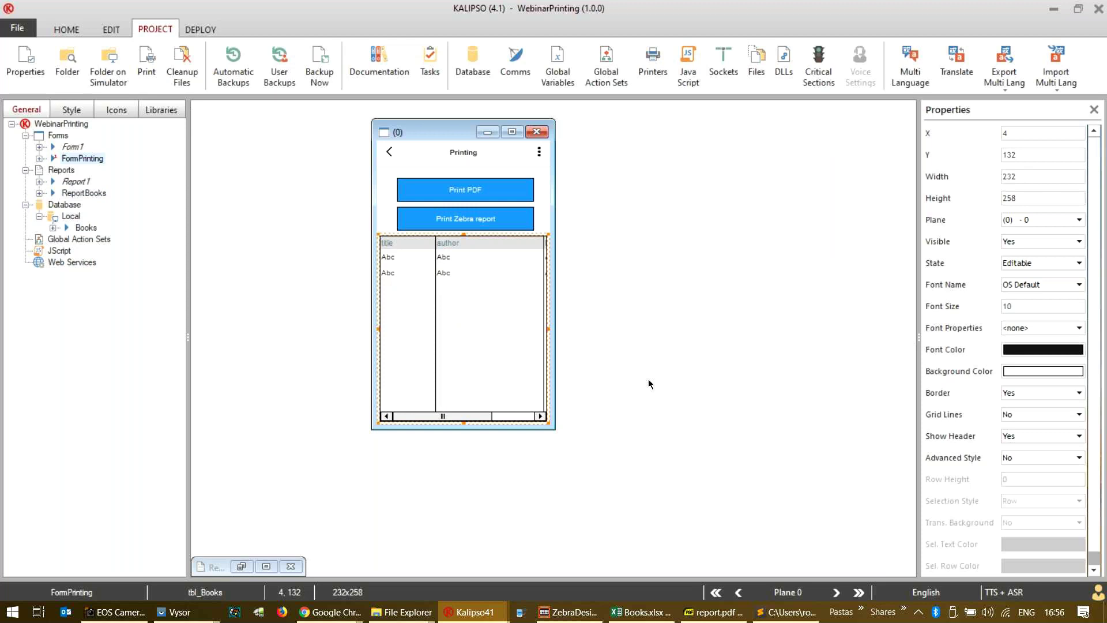
- Deploy the project to the Android device for testing and acknowledge the completed deployment
left_click(66, 29)
left_click(798, 63)
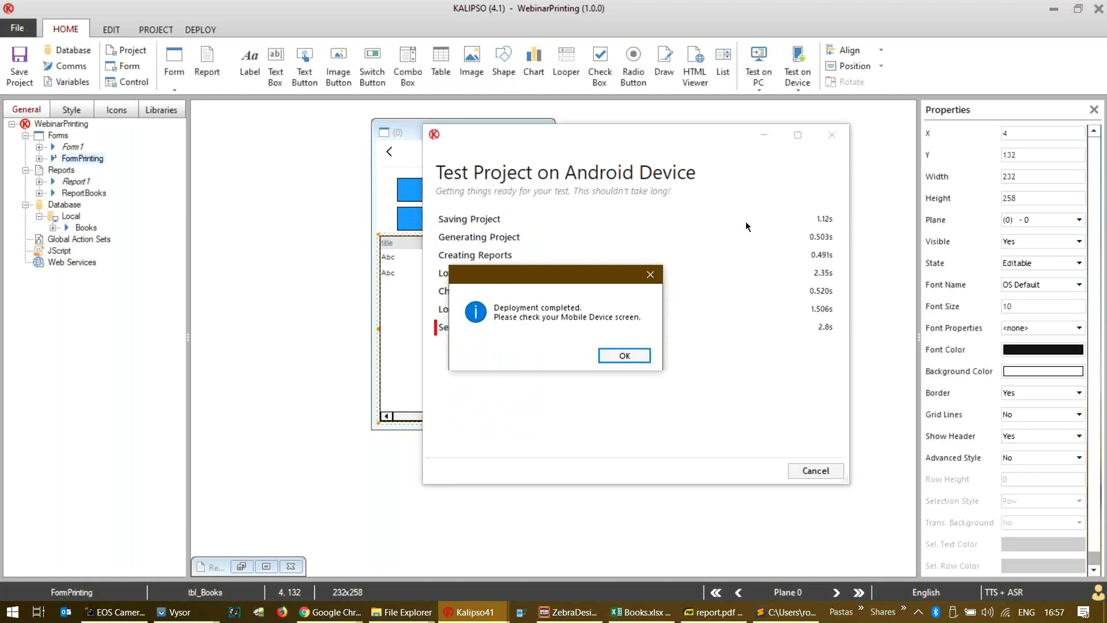
key("Return")
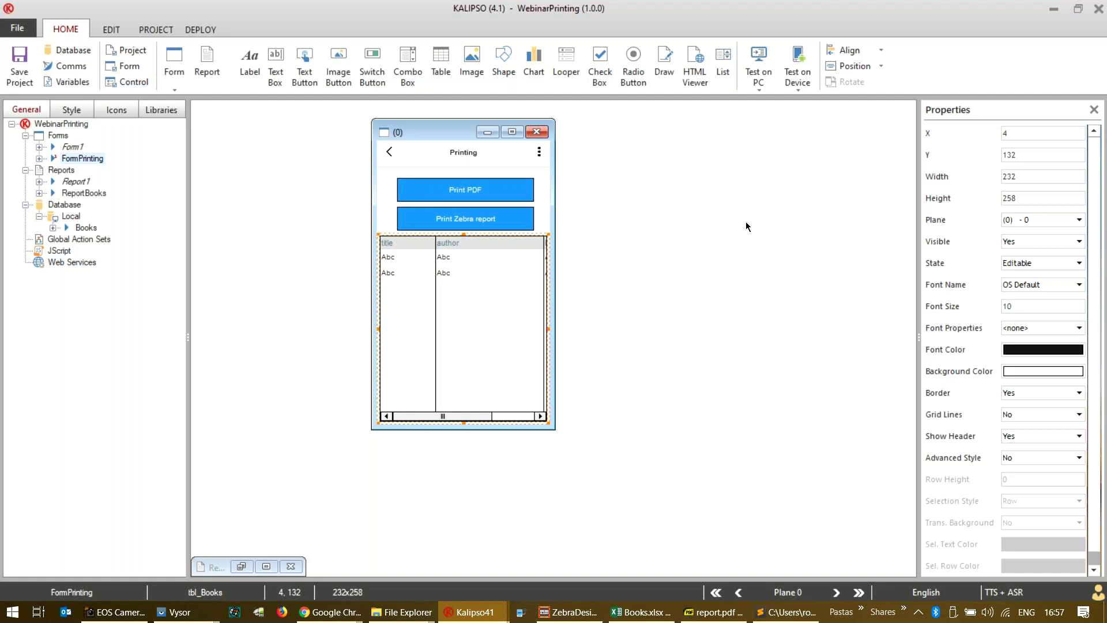
- Check the ReportBooks report's general properties without changing them, view its layout again and minimize it
double_click(83, 193)
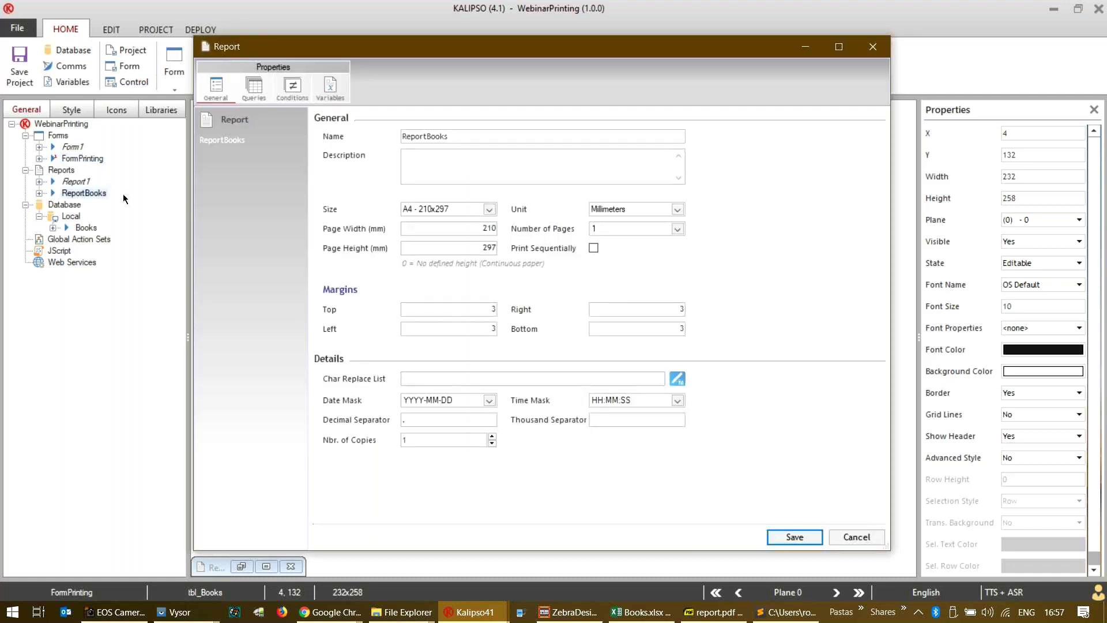
left_click(856, 537)
left_click(241, 565)
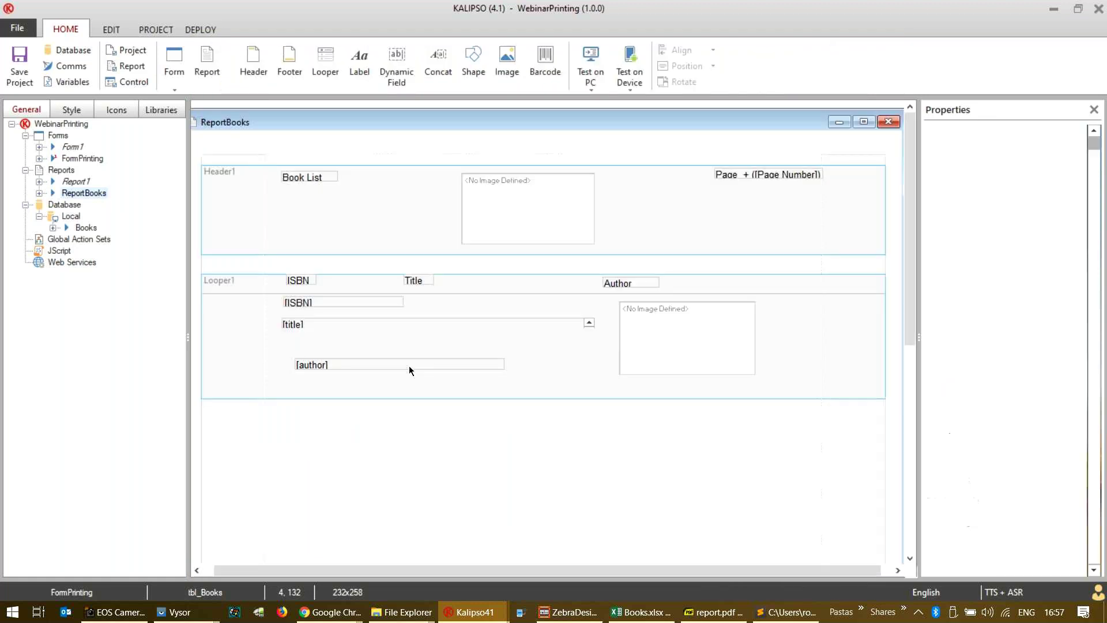
left_click(840, 123)
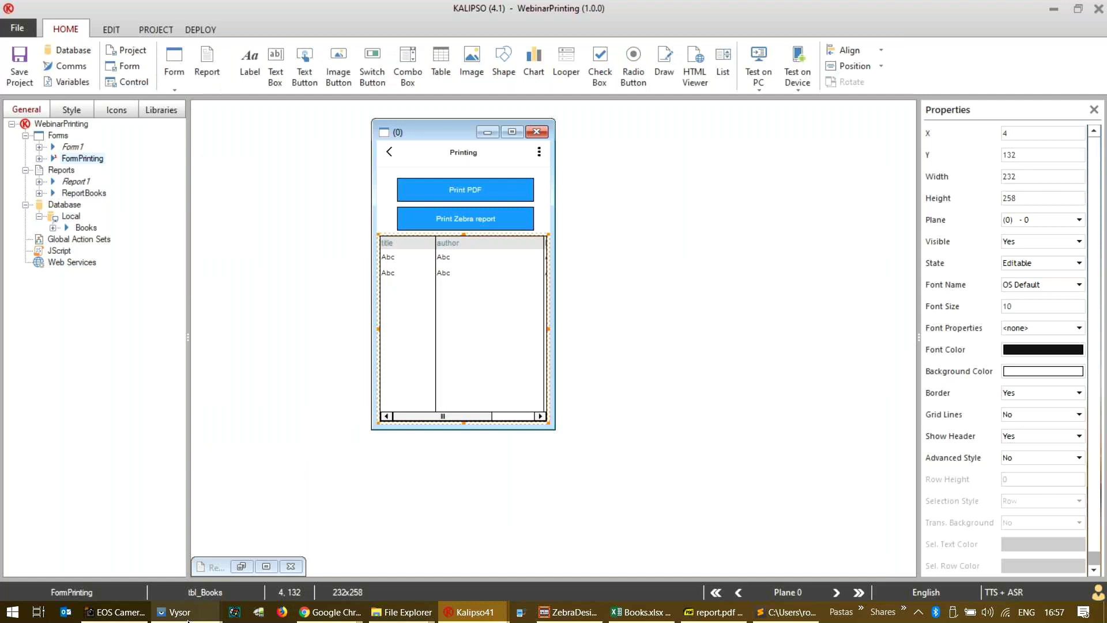
- View the Printing form running on the TC20 device in Vysor and minimize the device window
left_click(204, 614)
left_click(232, 561)
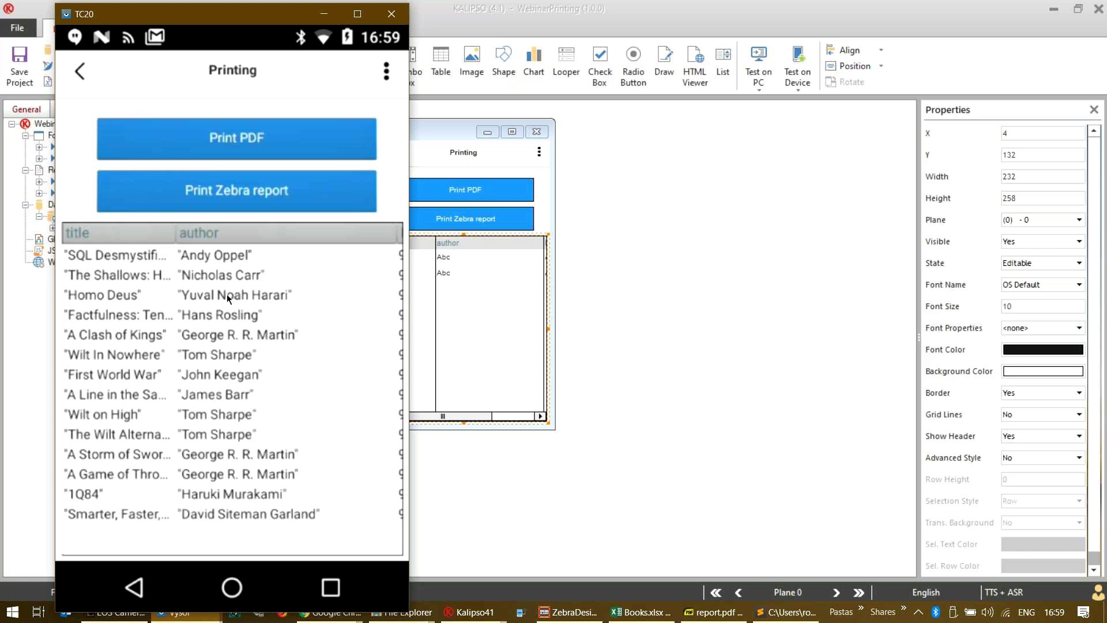
left_click(326, 16)
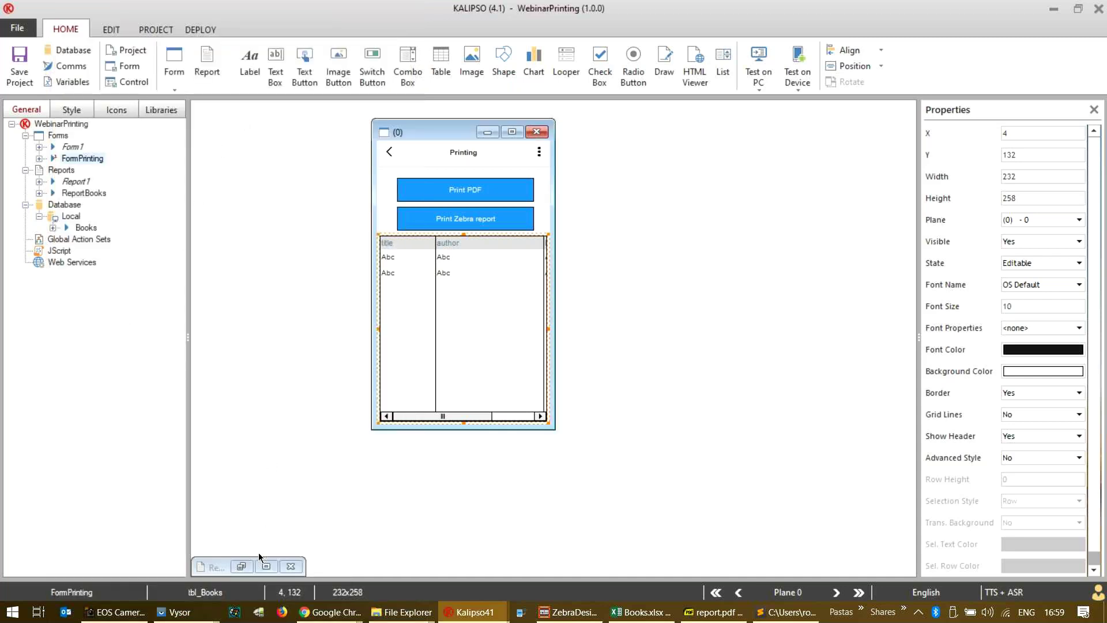
- Restore the ReportBooks layout and move the image in Looper1 horizontally to X 146
left_click(238, 567)
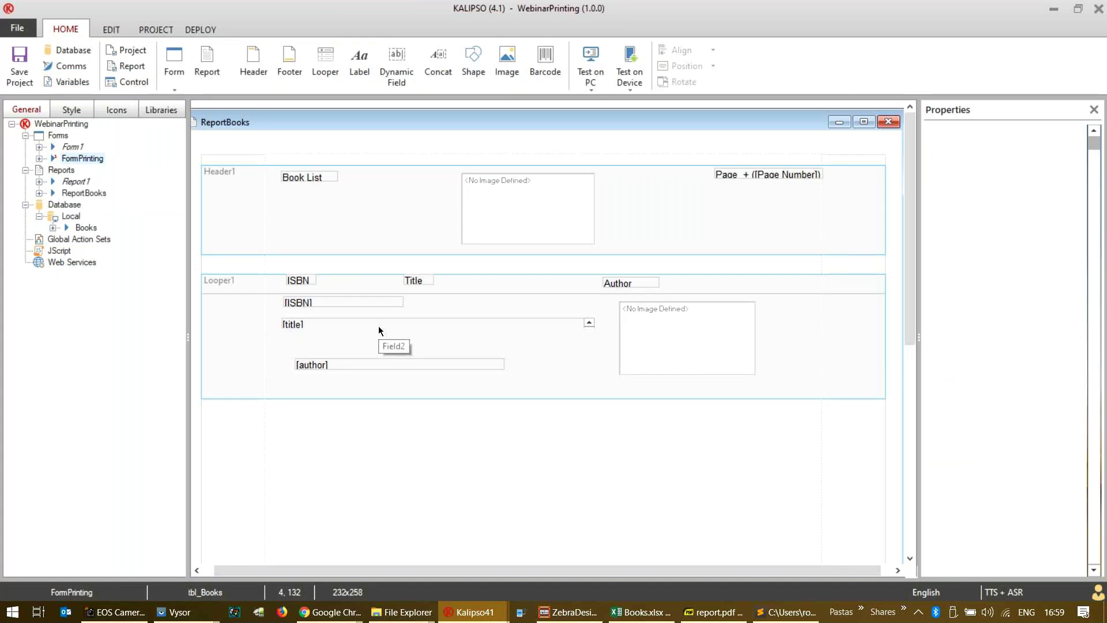
left_click(347, 440)
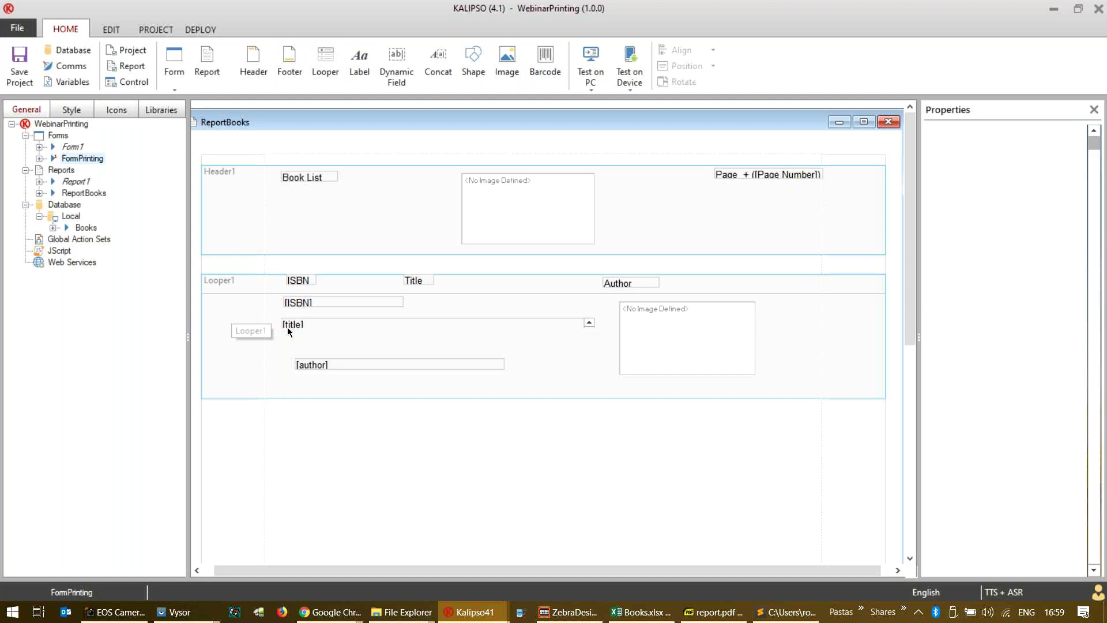
left_click(208, 315)
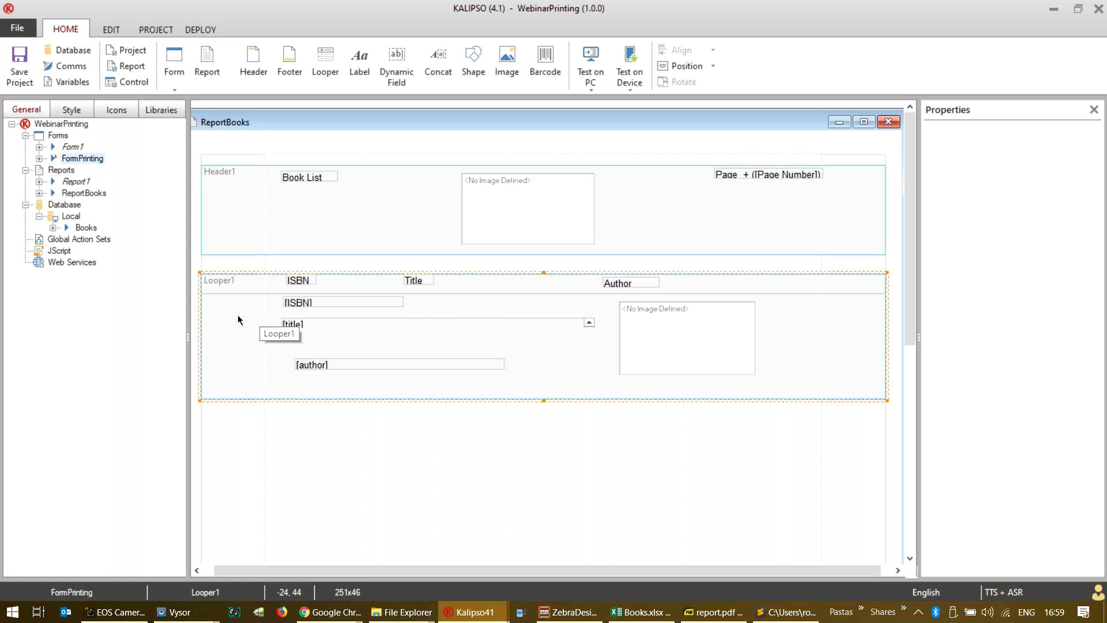
left_click(721, 346)
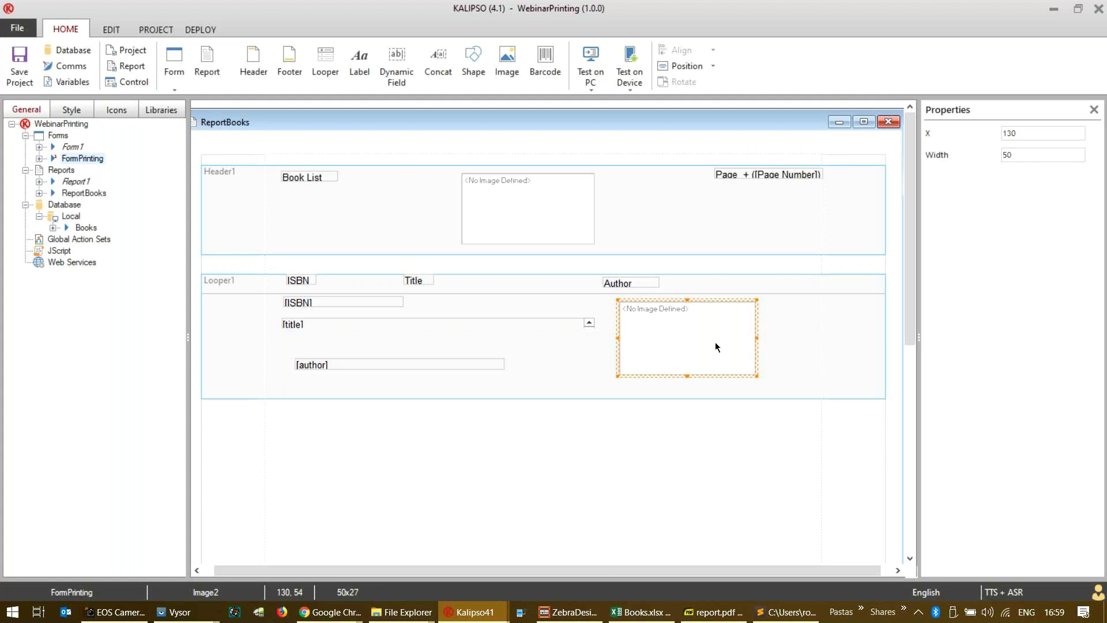
left_click_drag(726, 347, 758, 346)
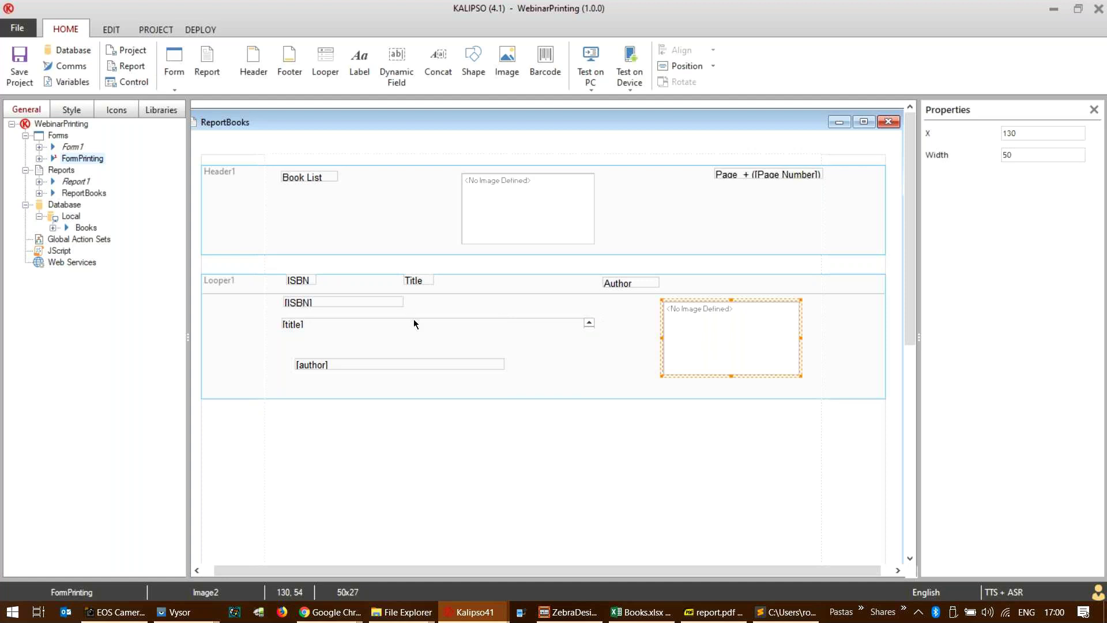
- Place the title field beside the ISBN field in Looper1 and move the image into the looper's lower-right corner
left_click(341, 300)
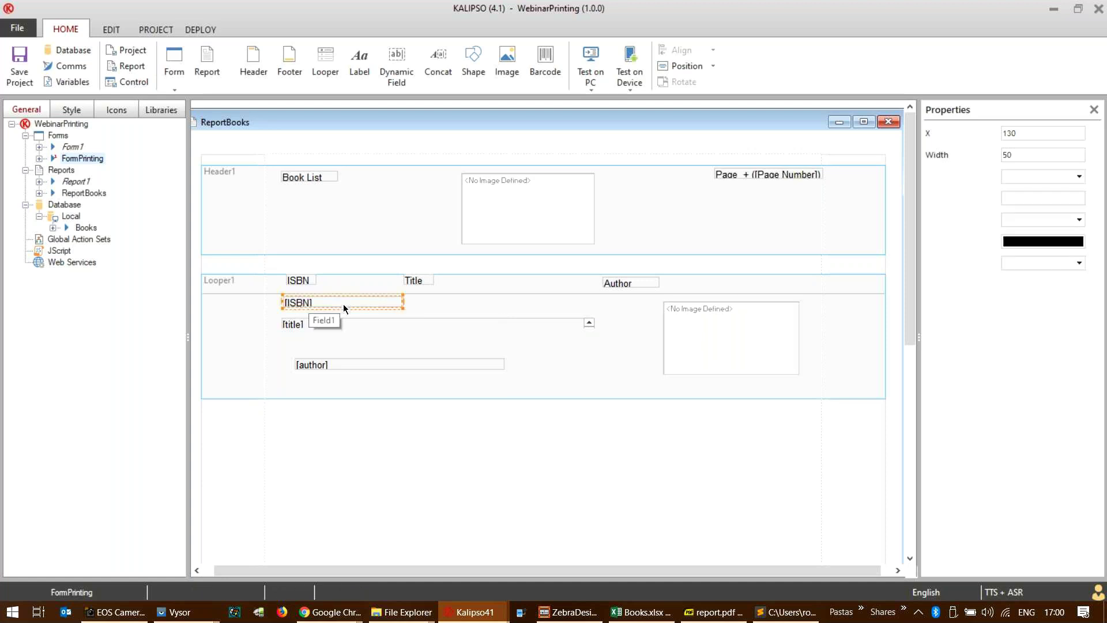
left_click_drag(444, 320, 579, 300)
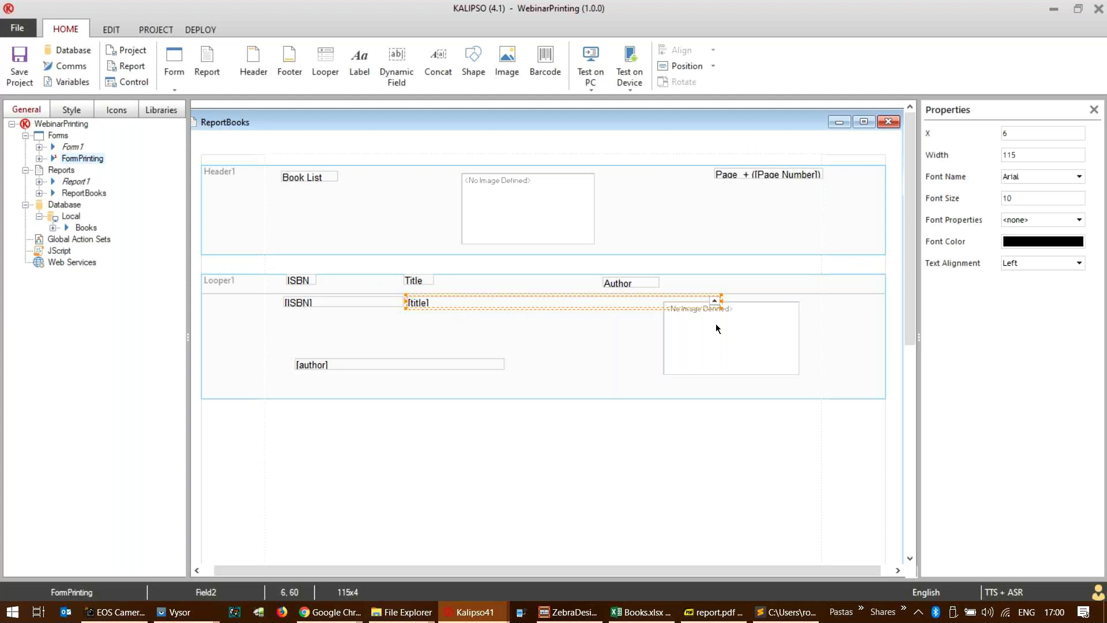
left_click_drag(722, 344, 756, 366)
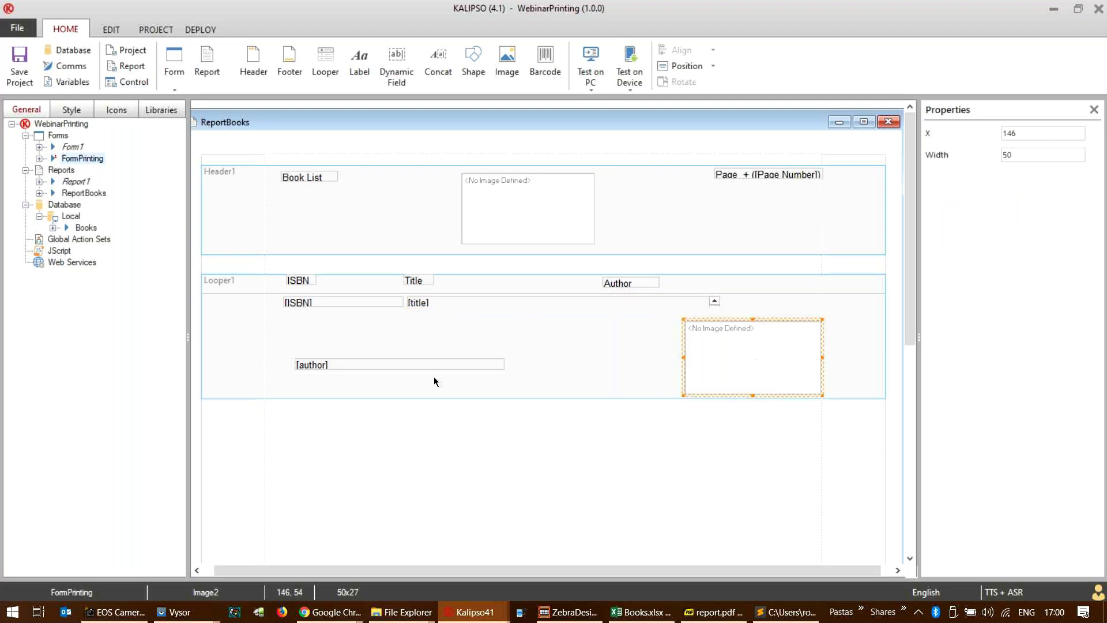
- Move the author field directly beneath the ISBN field in Looper1, at X 1, Y 58
left_click(477, 359, "ctrl")
left_click(477, 358)
left_click_drag(438, 361, 386, 320)
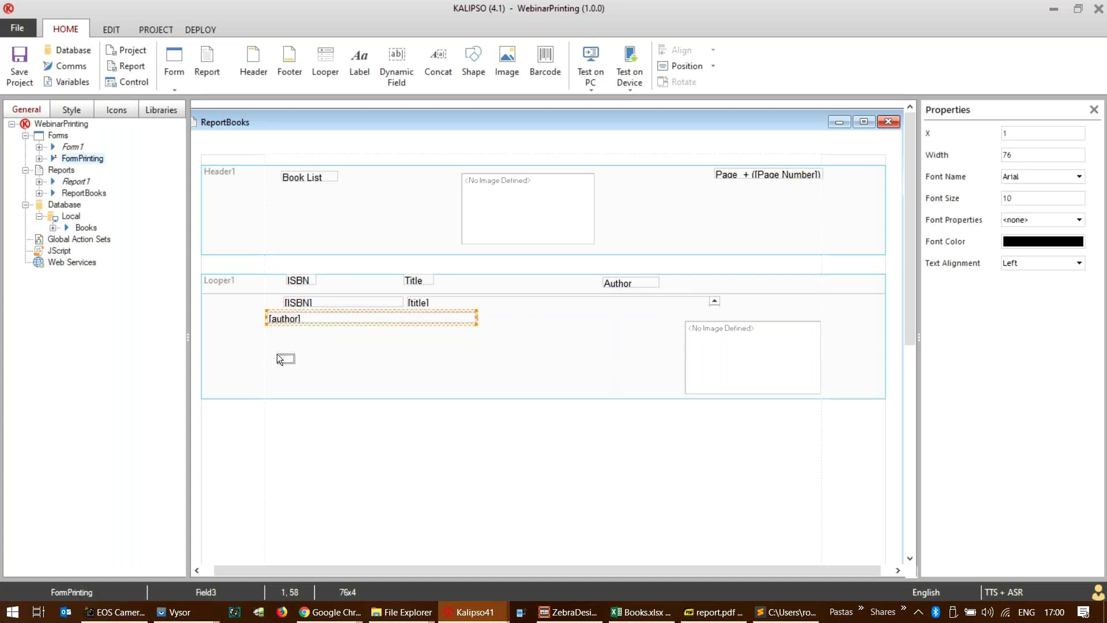
- Add a horizontal black line shape 203 wide at X 1 in Looper1 and nudge it down to Y 89
left_click_drag(277, 354, 277, 354)
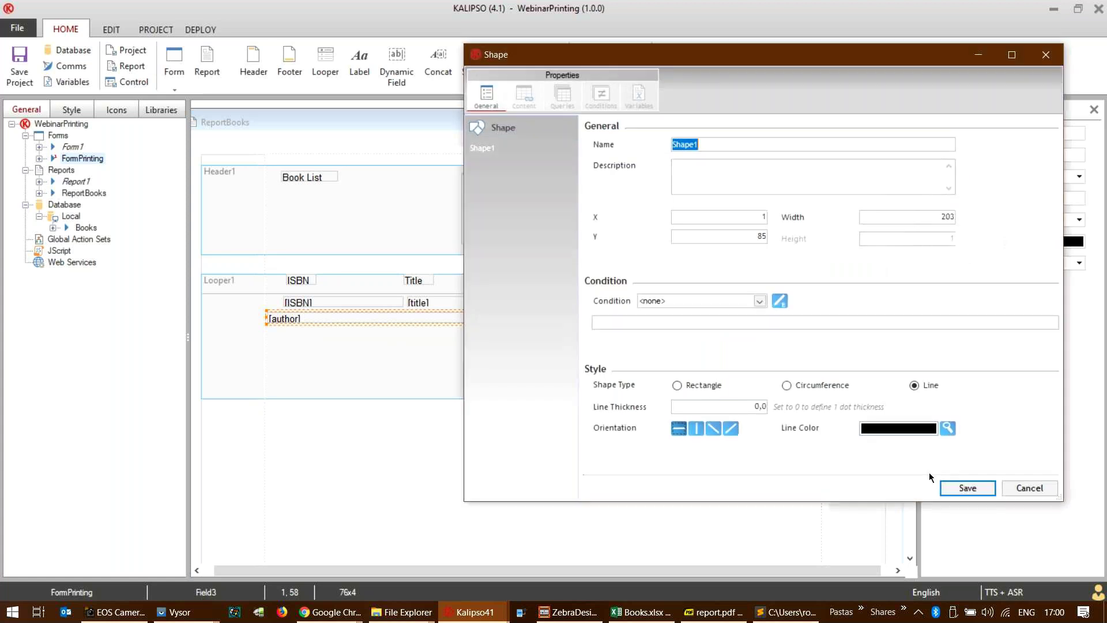
left_click(948, 487)
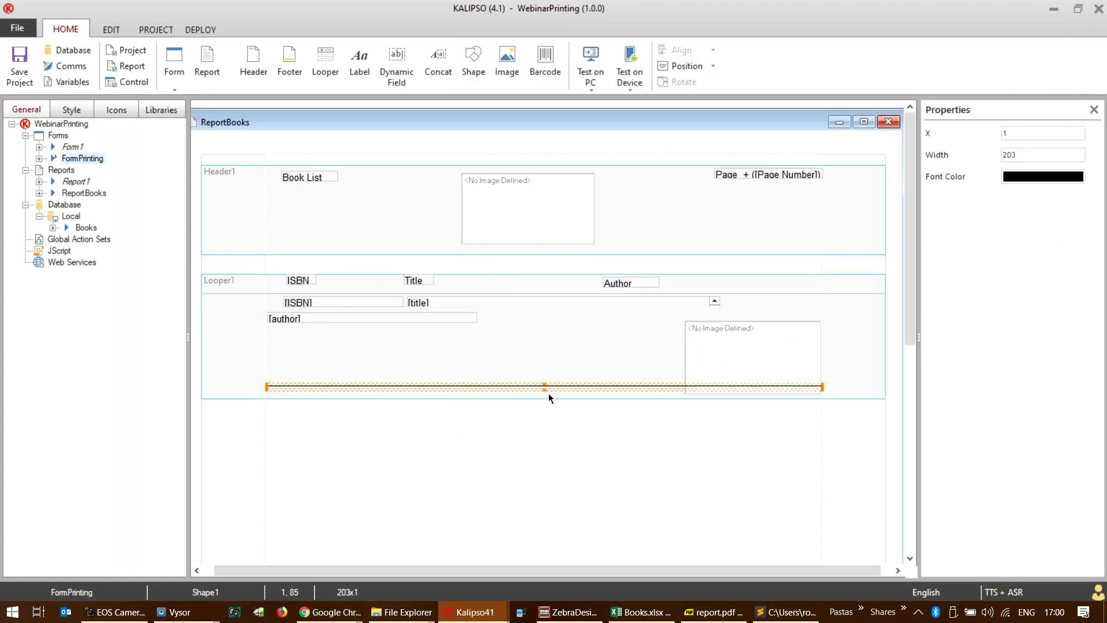
key("Down")
key("Down")
key("Down")
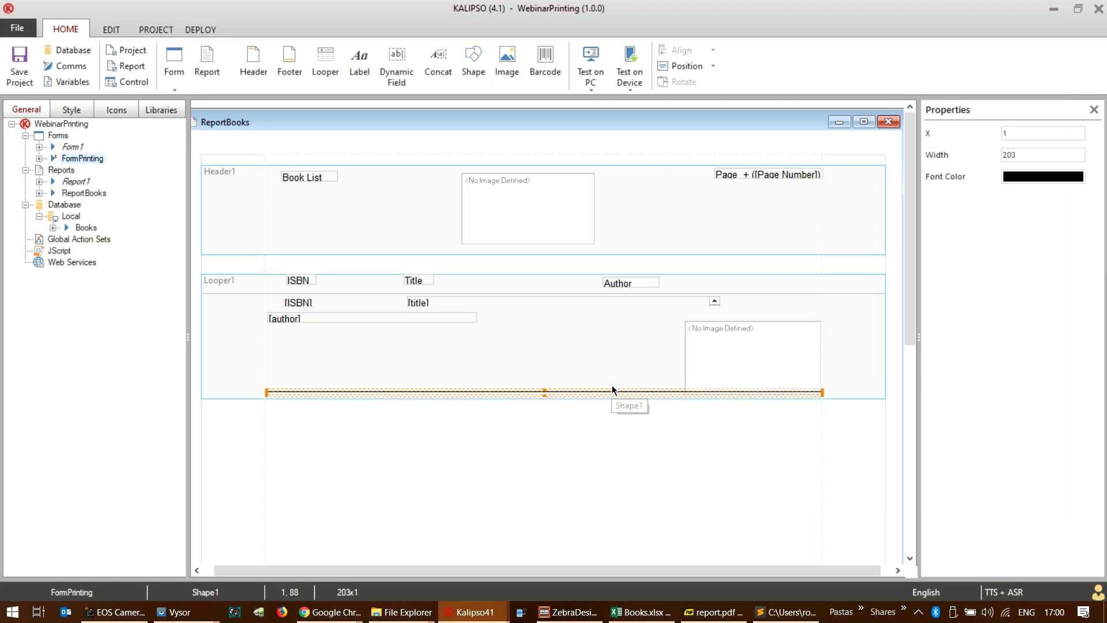
key("Down")
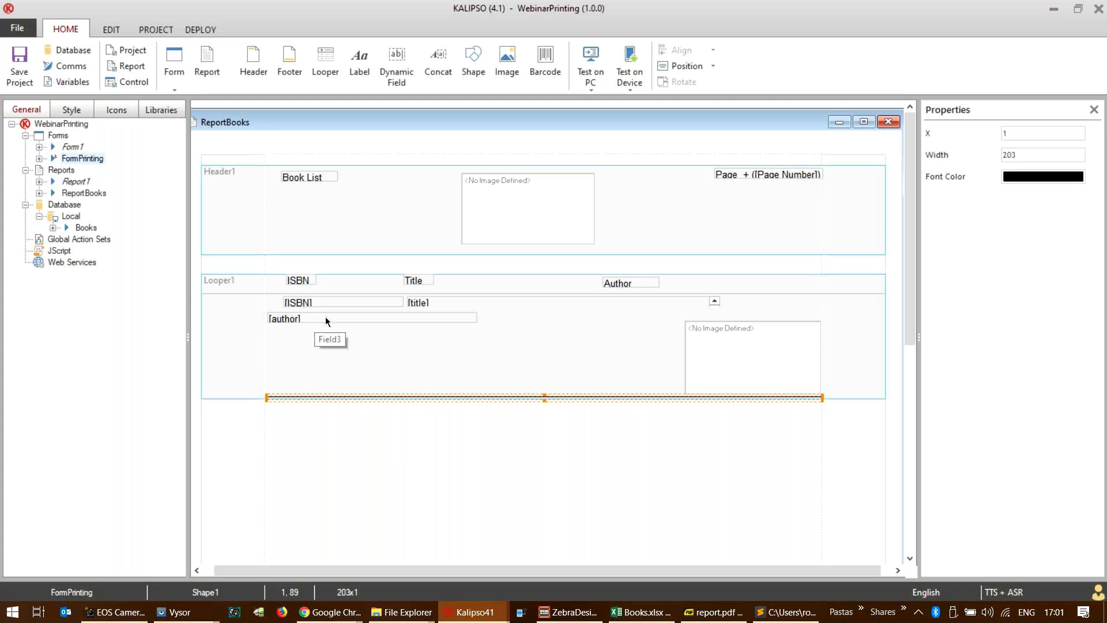
- Try to move Looper1 further down the report page, and close and reopen ReportBooks to restore its layout
left_click(358, 306)
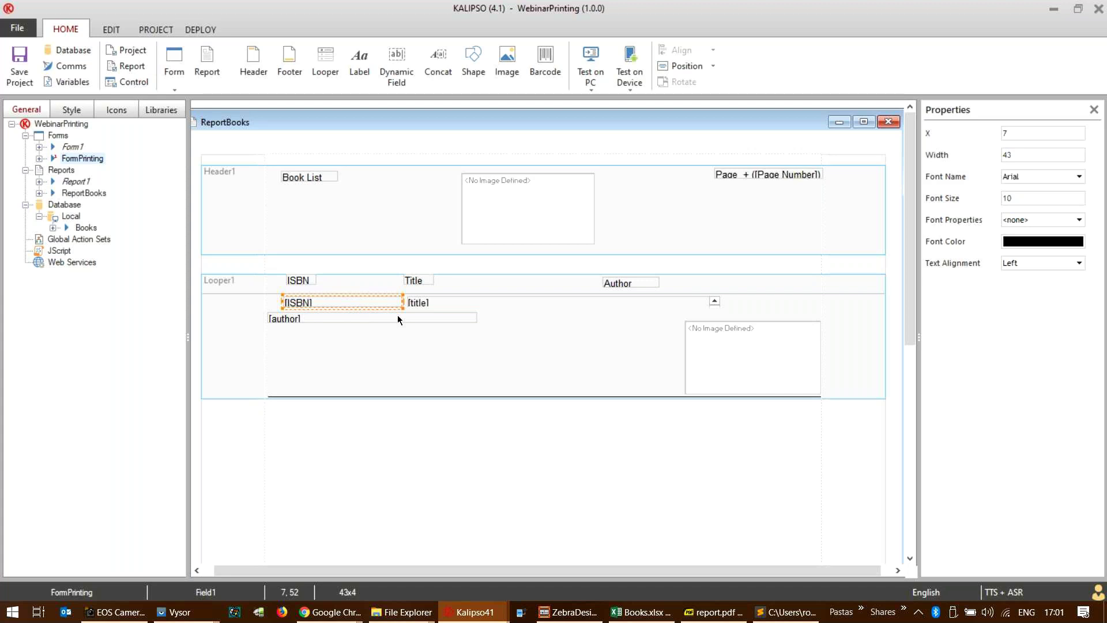
left_click(670, 373)
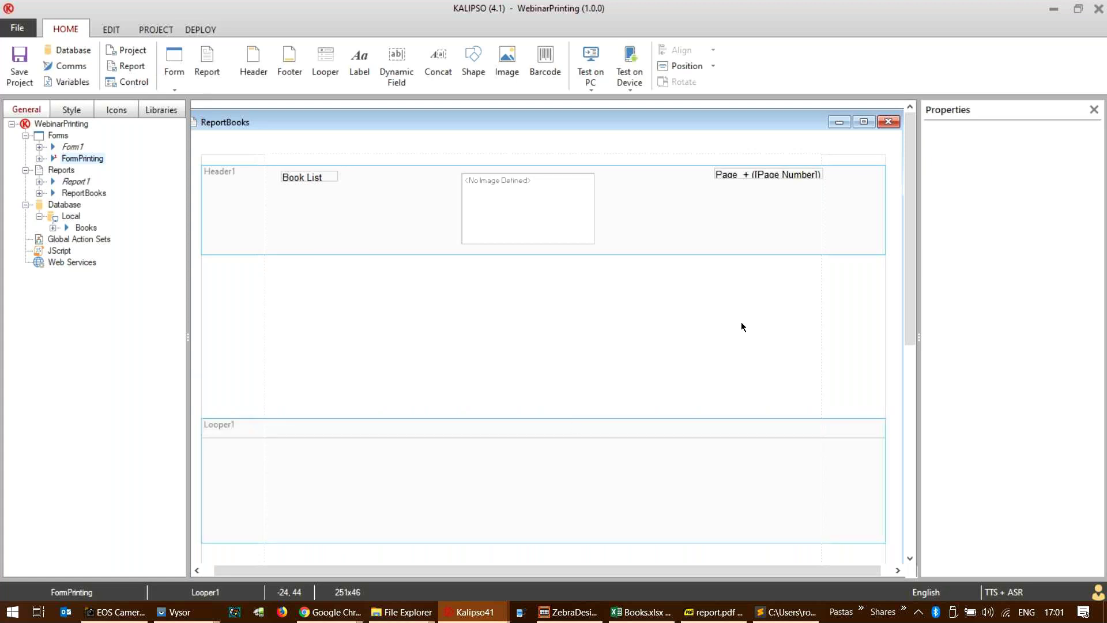
scroll(742, 323, "down", 2)
scroll(452, 301, "up", 2)
left_click(473, 410)
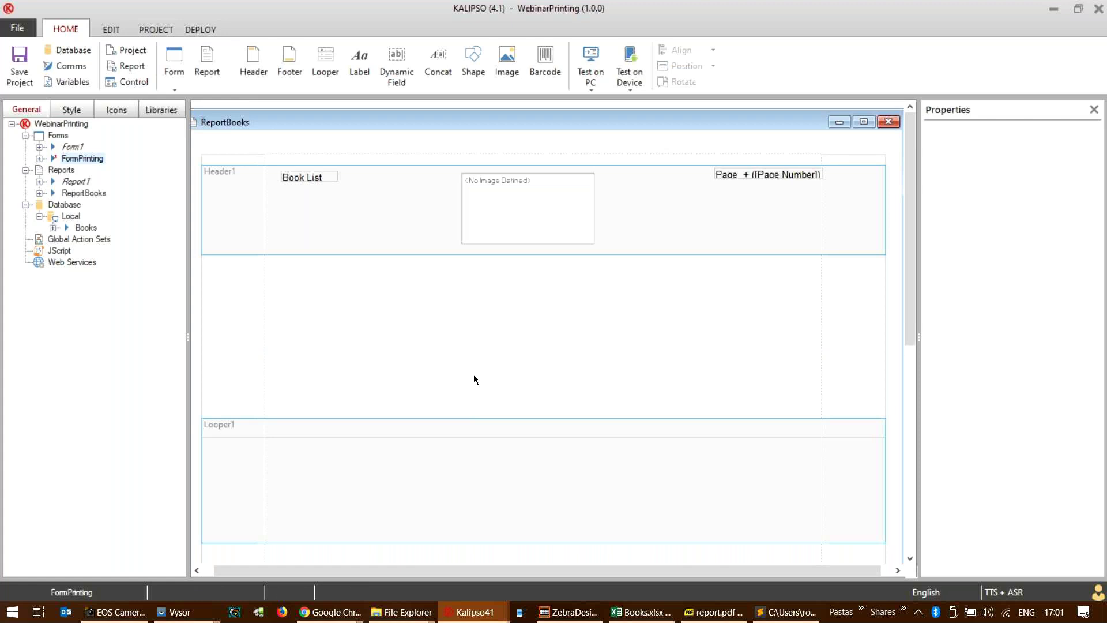
left_click(888, 122)
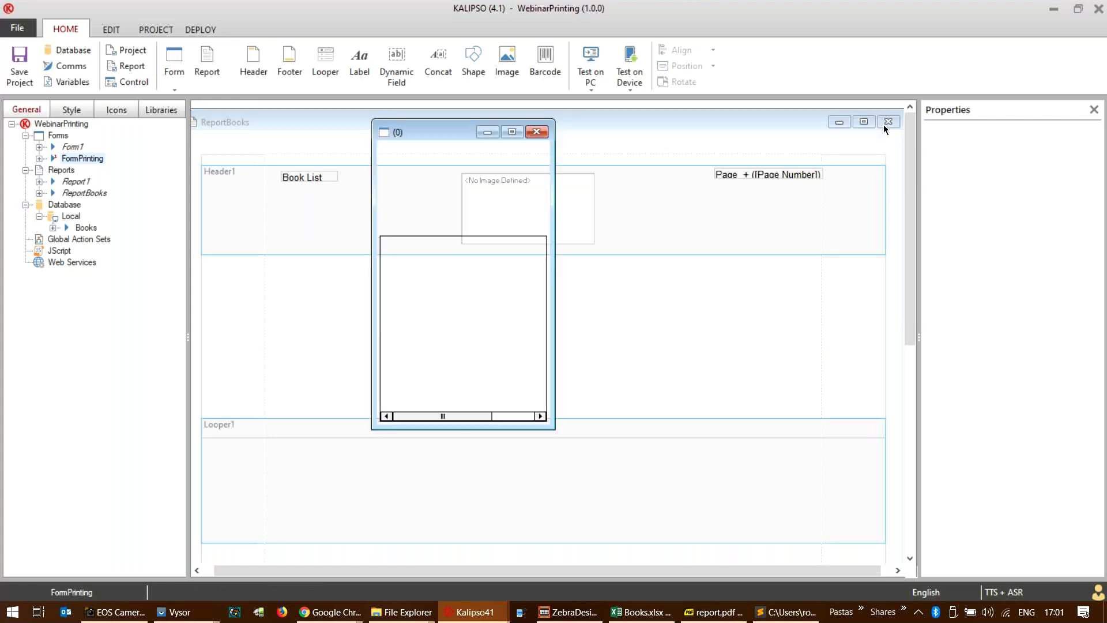
left_click(81, 193)
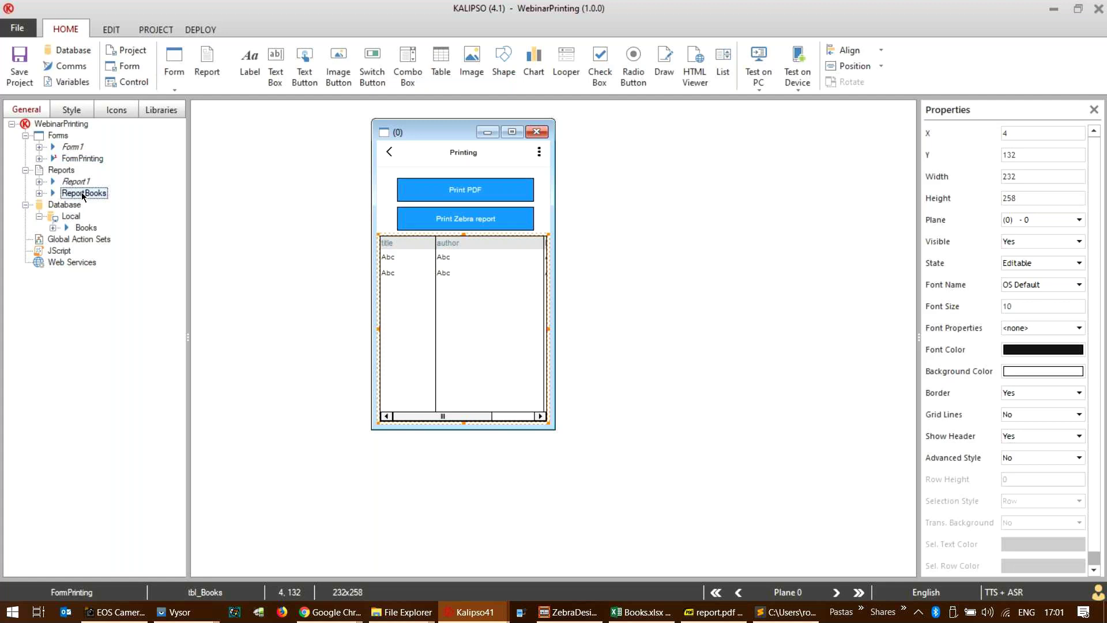
double_click(84, 194)
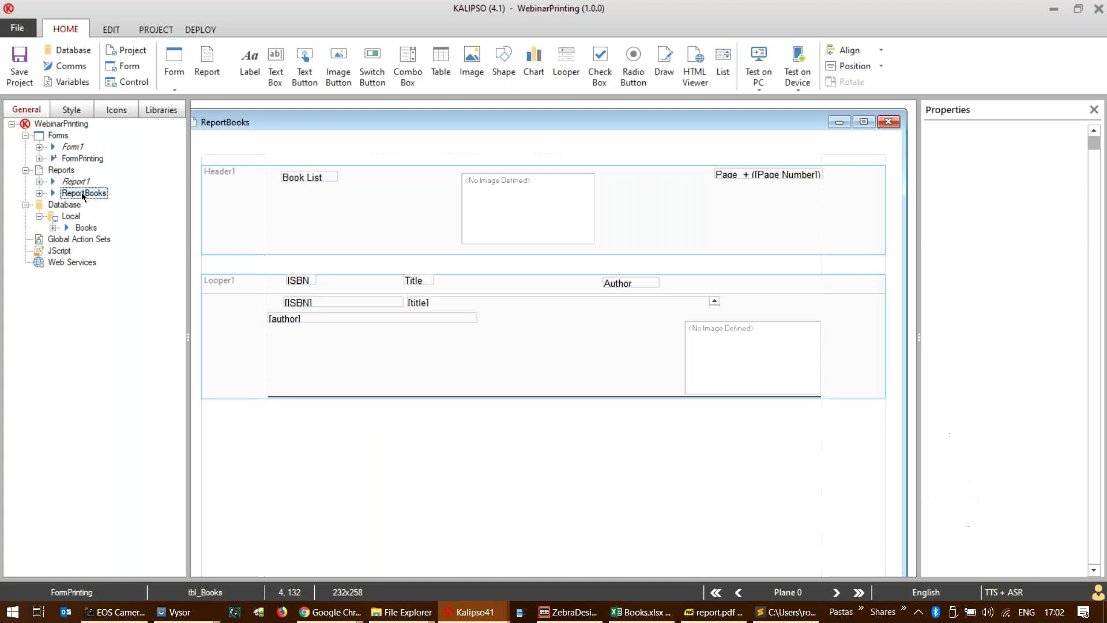
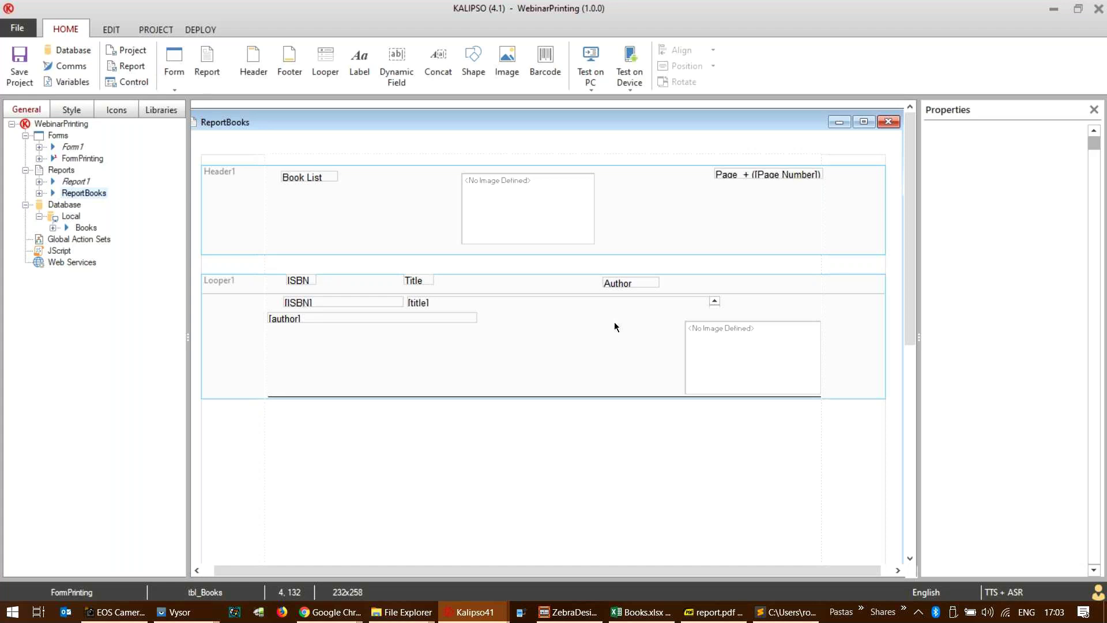
- Open the WebinarPrinting project folder in File Explorer and go into its Files To Send folder
left_click(153, 32)
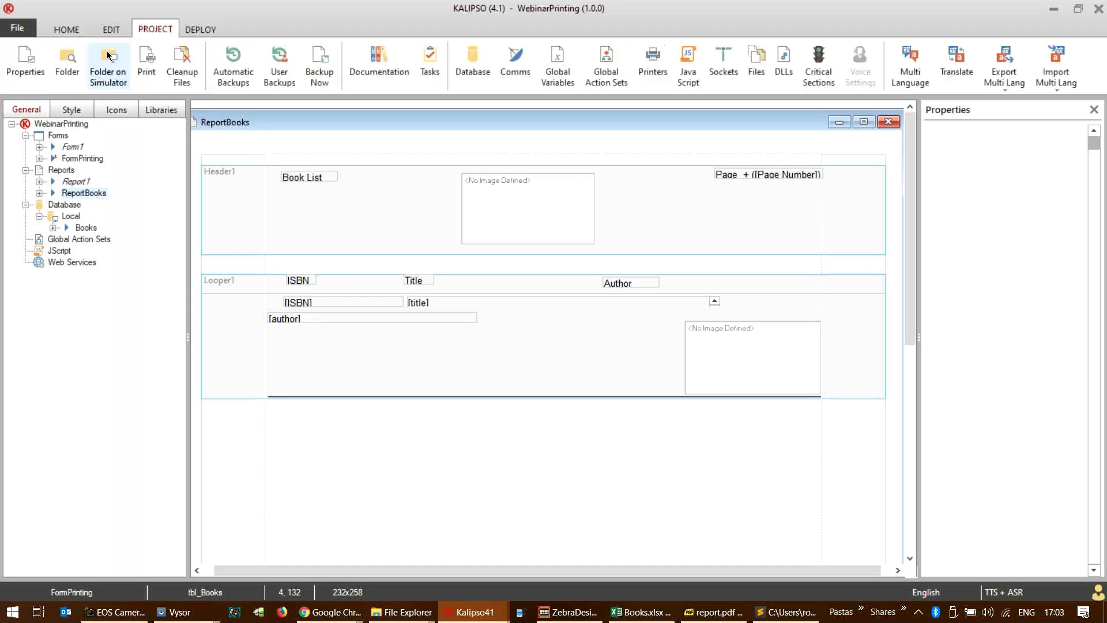
left_click(108, 56)
left_click(67, 66)
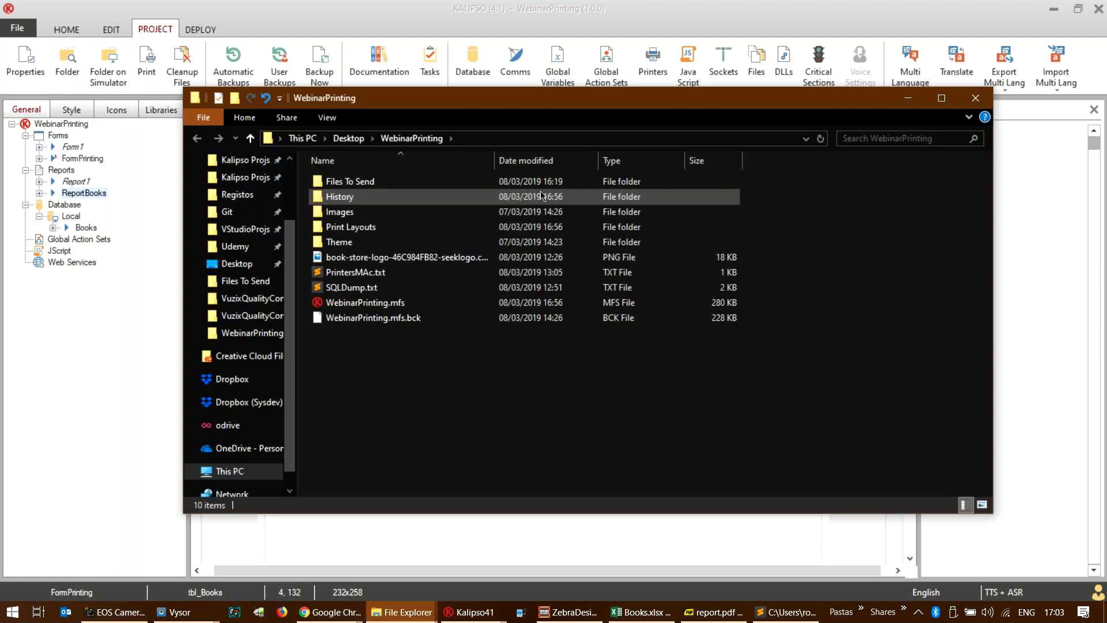
double_click(351, 182)
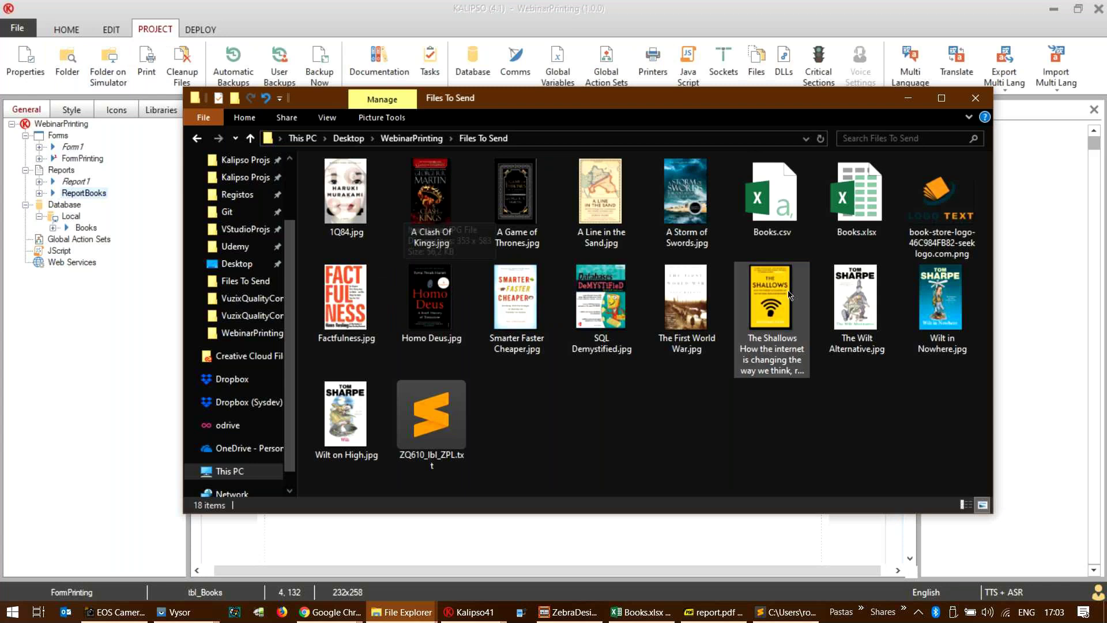
- View Books.csv in Sublime Text, highlight the image file name in the A Clash of Kings row, and minimize the editor
right_click(783, 201)
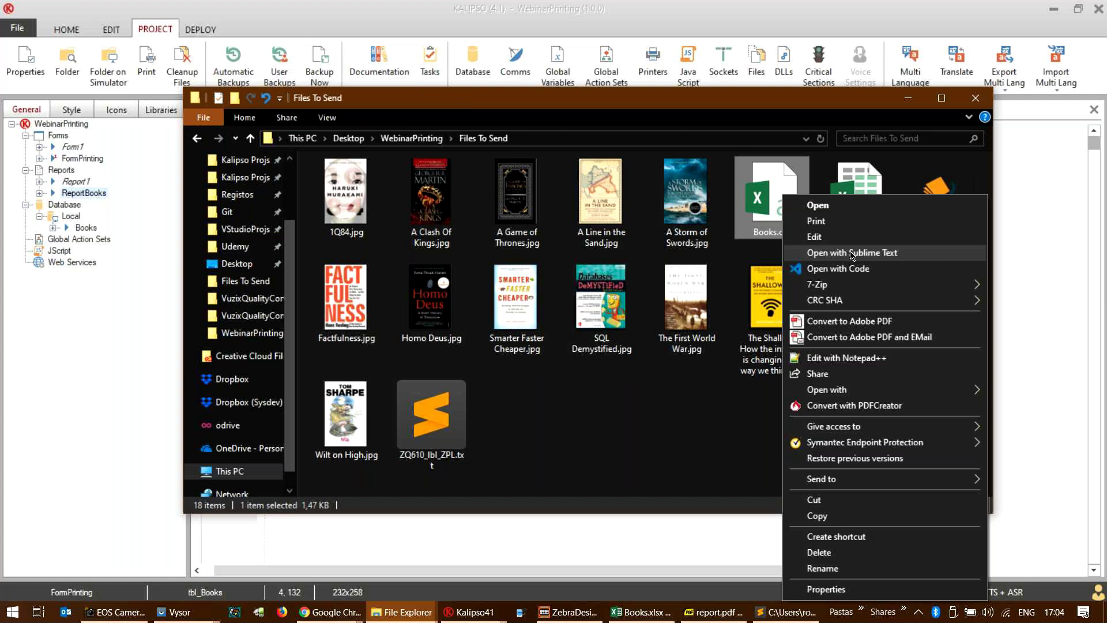
left_click(852, 253)
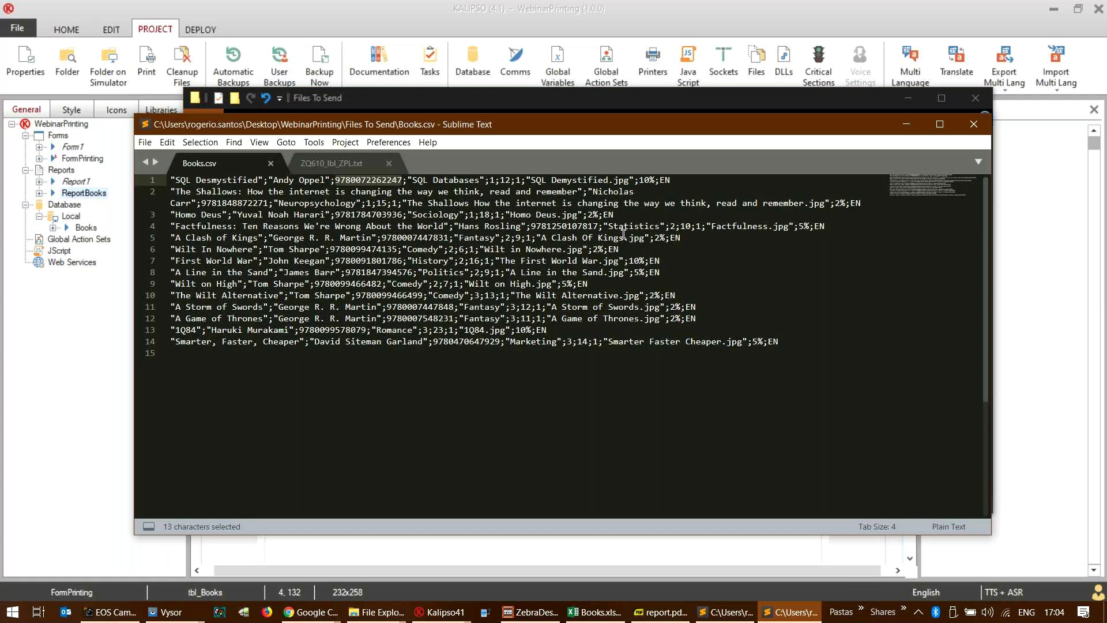
left_click_drag(644, 238, 543, 240)
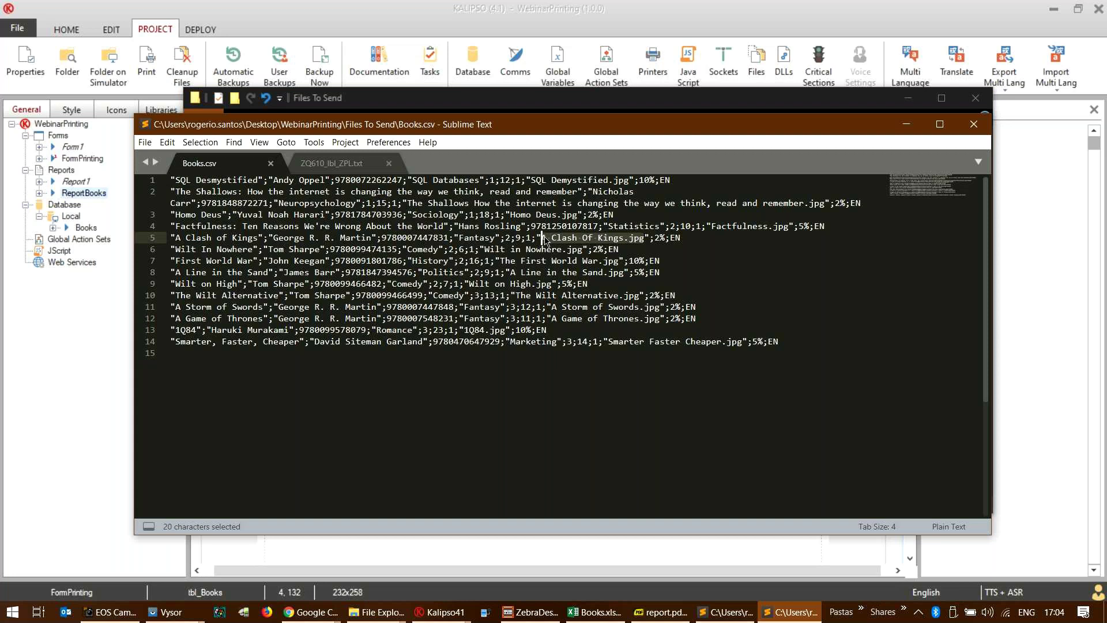
left_click(906, 124)
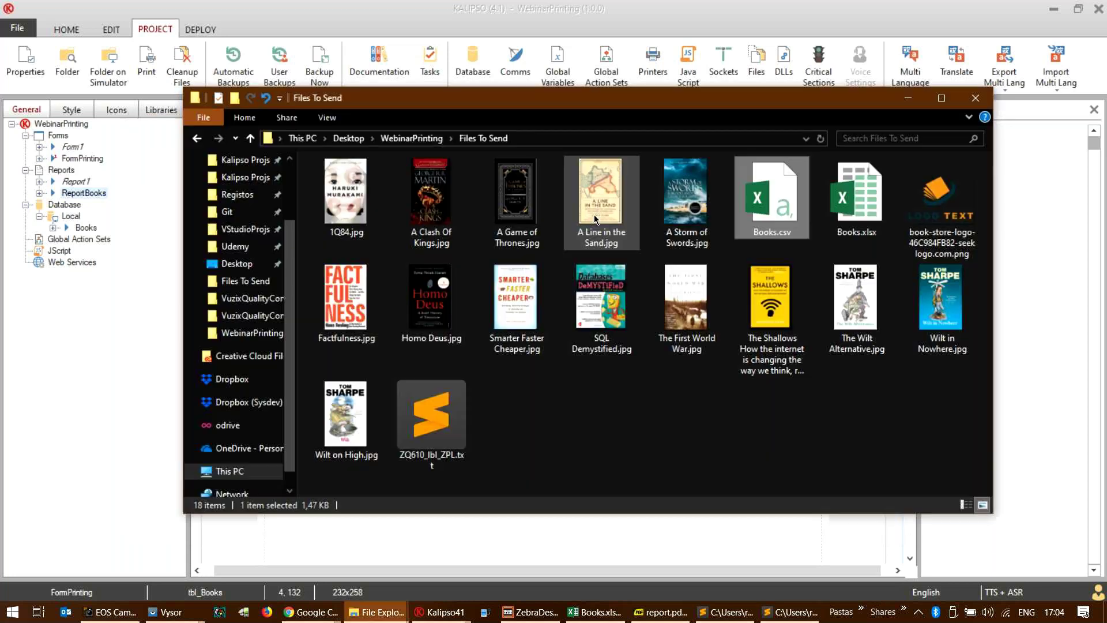
- Inspect the book cover image files, including SQL Demystified.jpg, in Files To Send and minimize the folder window
left_click(595, 218)
left_click(603, 294)
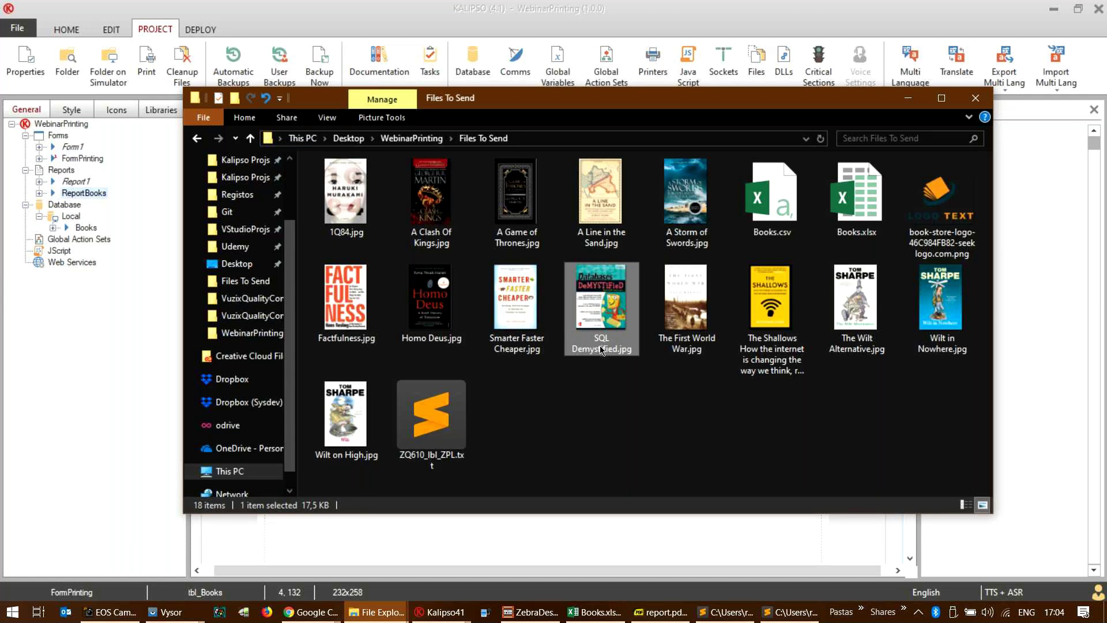
left_click(622, 372)
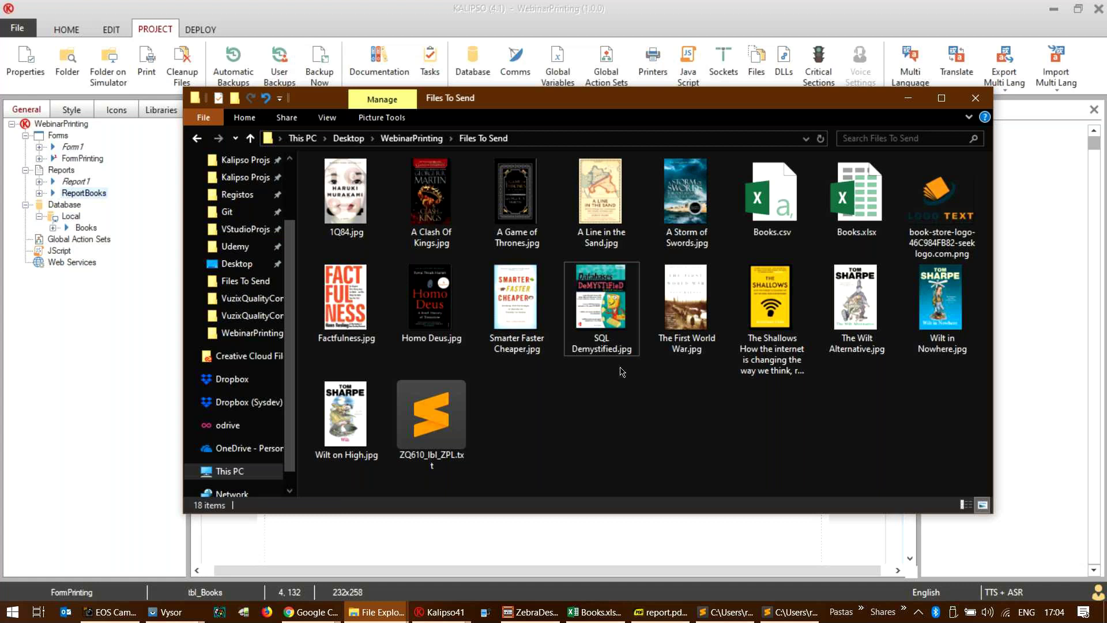
left_click(908, 98)
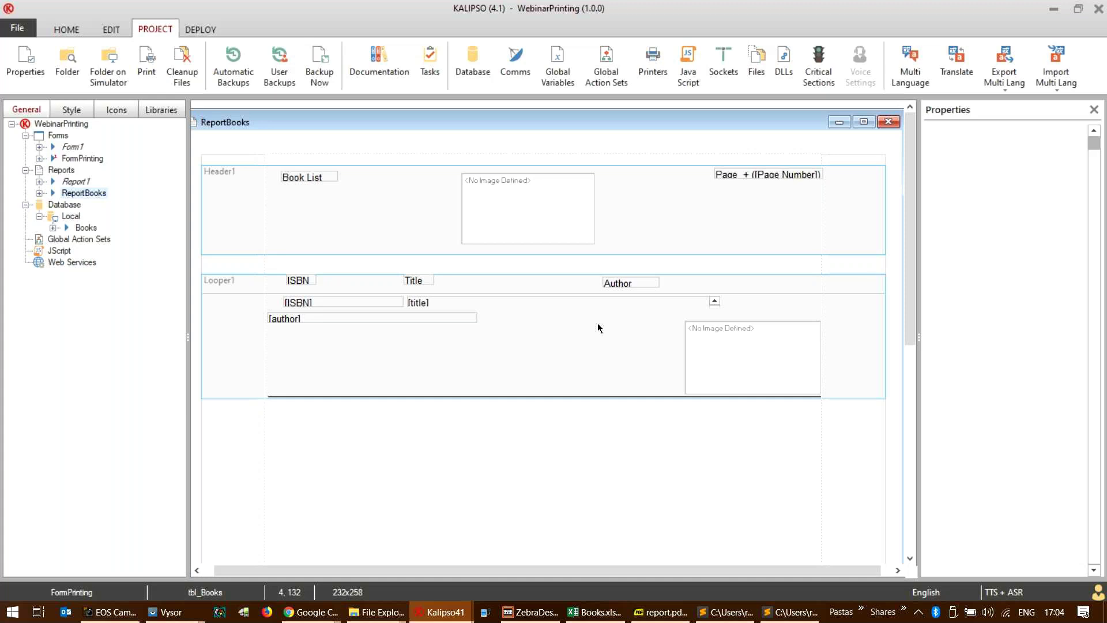
- Minimize ReportBooks, open FormPrinting's actions, and review the SMTP Connect e-mail action's parameters without adding it
left_click(838, 123)
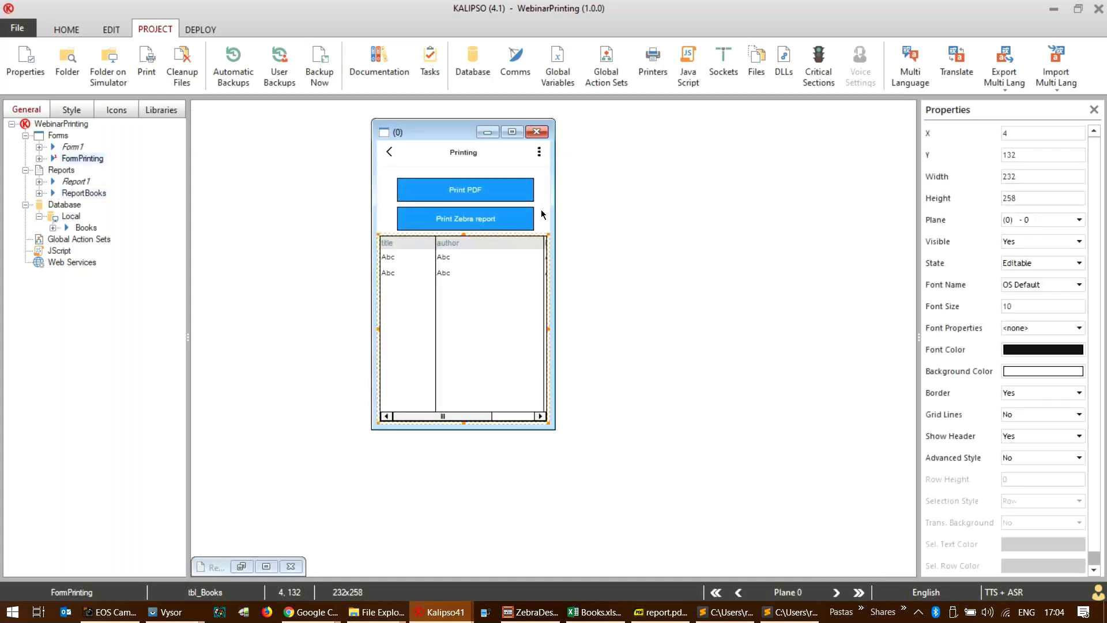
double_click(541, 214)
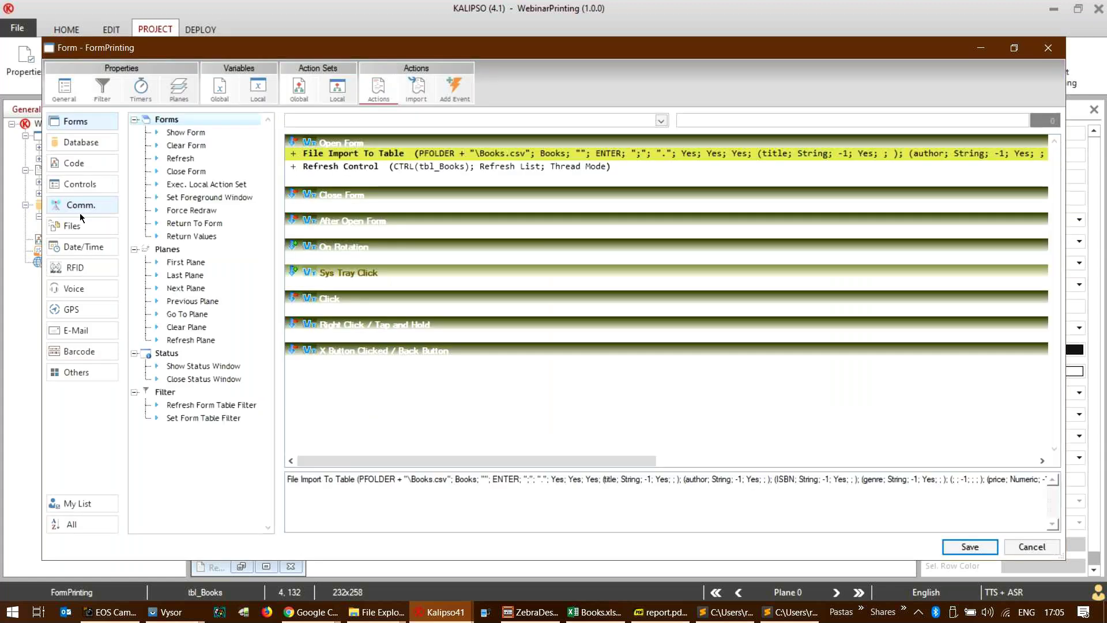
left_click(79, 330)
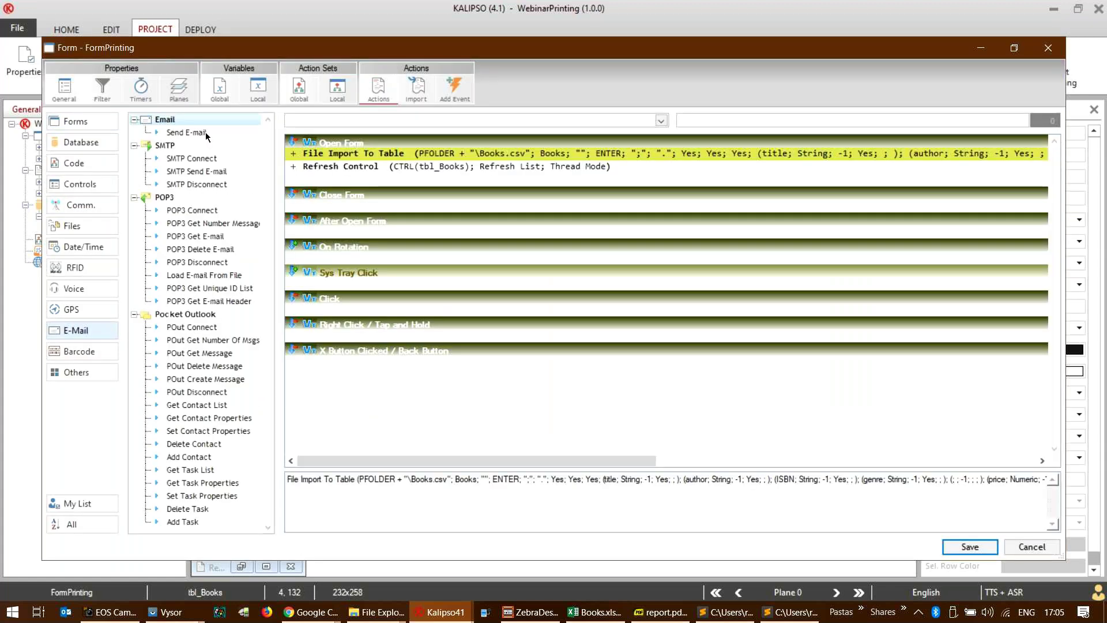
left_click(204, 133)
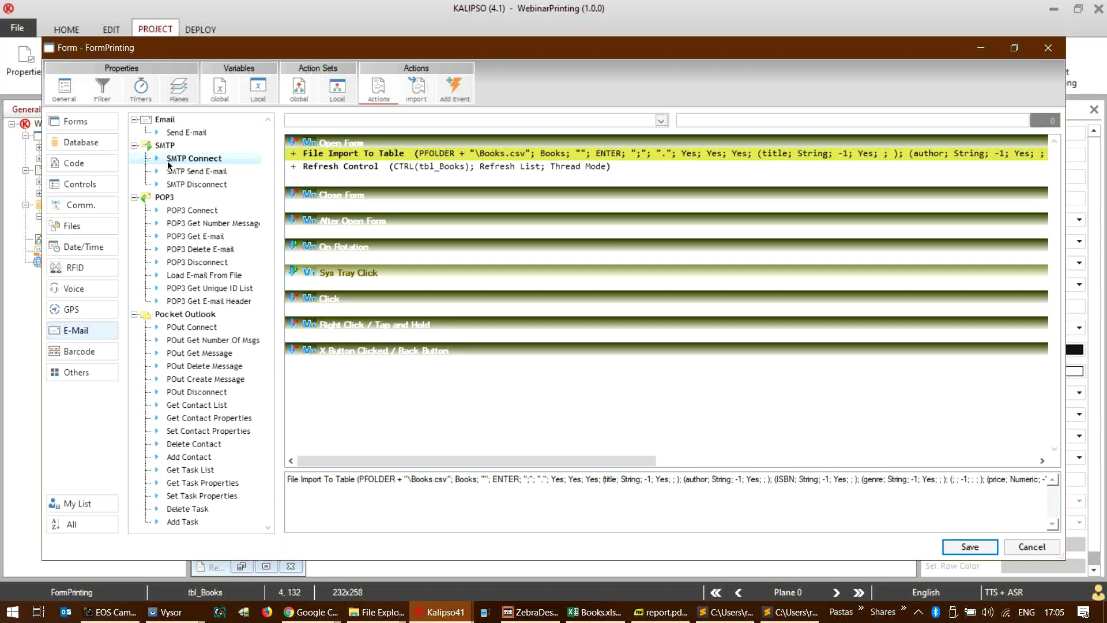
double_click(200, 164)
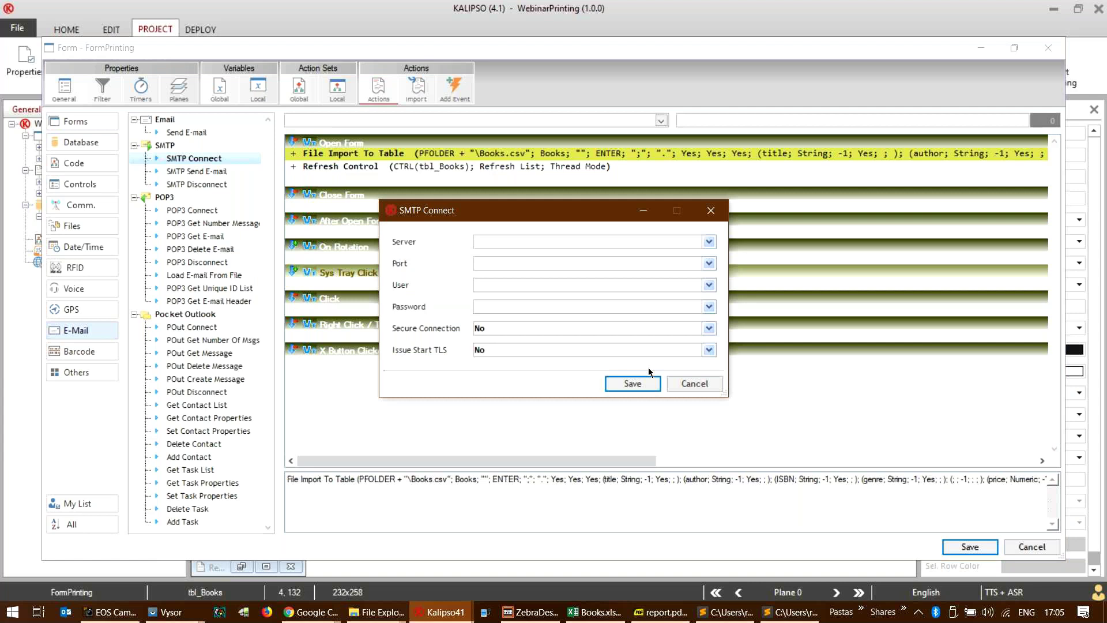
key("Escape")
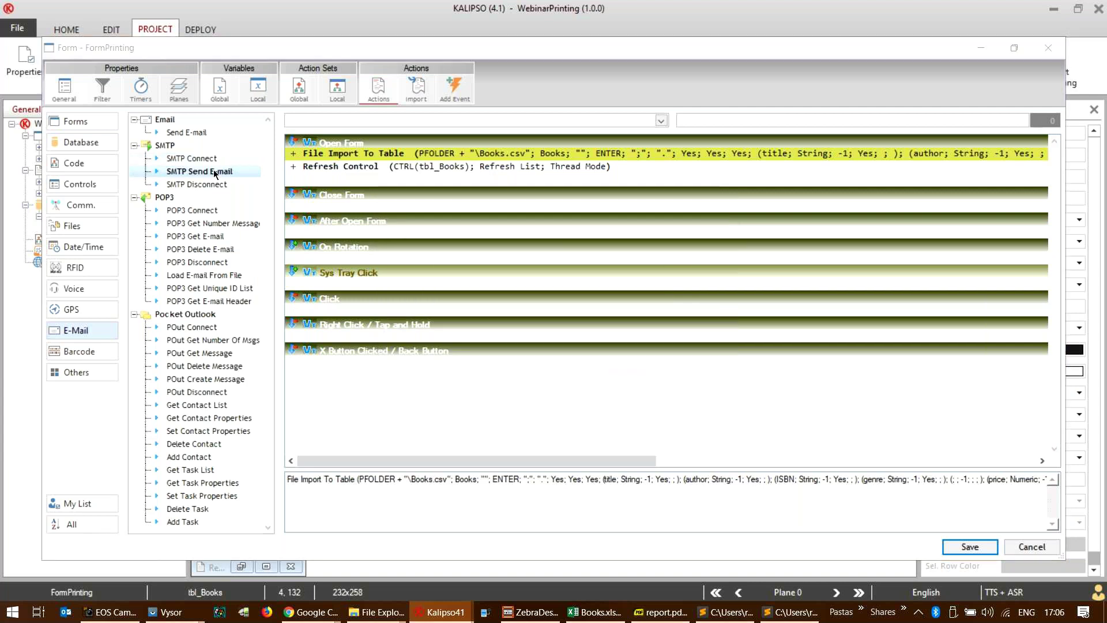
- Review the sender settings of the SMTP Send E-mail action and close it without adding the action
double_click(213, 171)
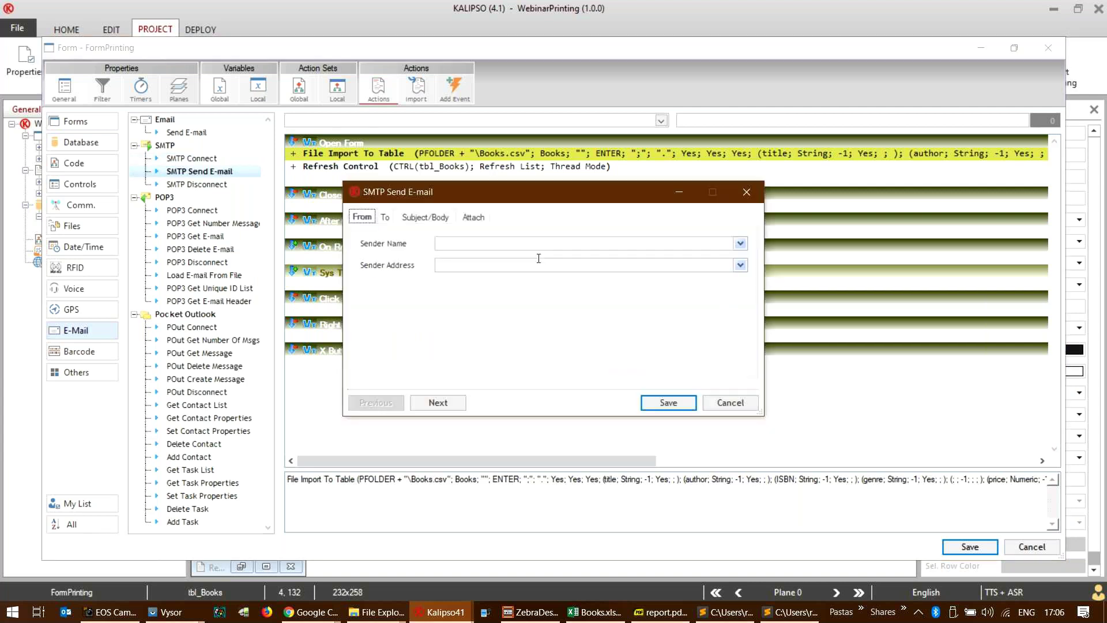
left_click(730, 403)
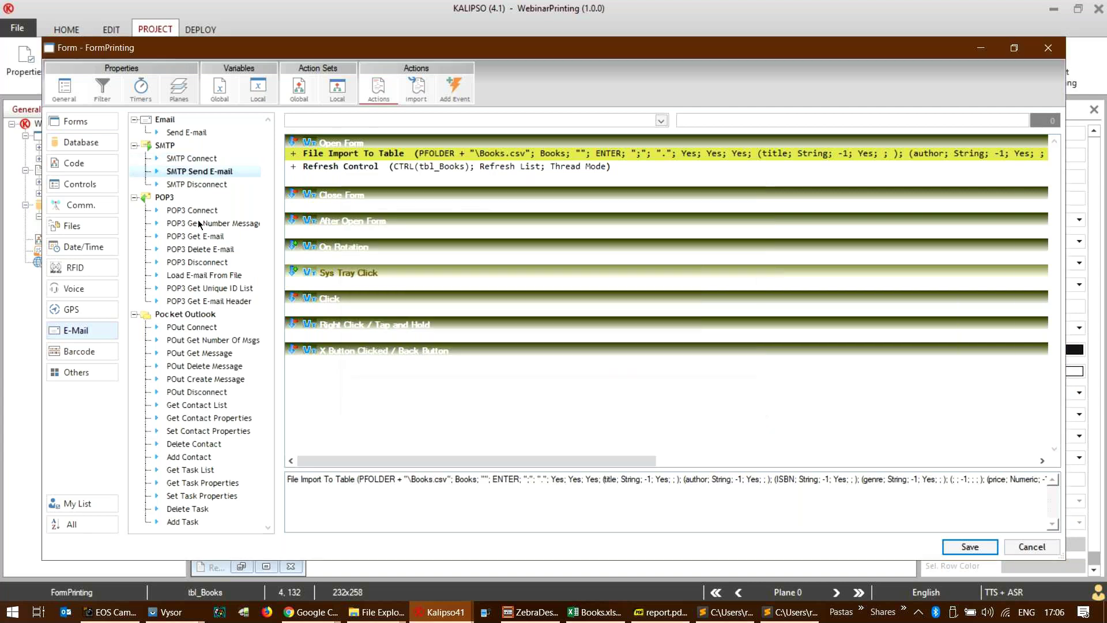
double_click(217, 171)
left_click(689, 405)
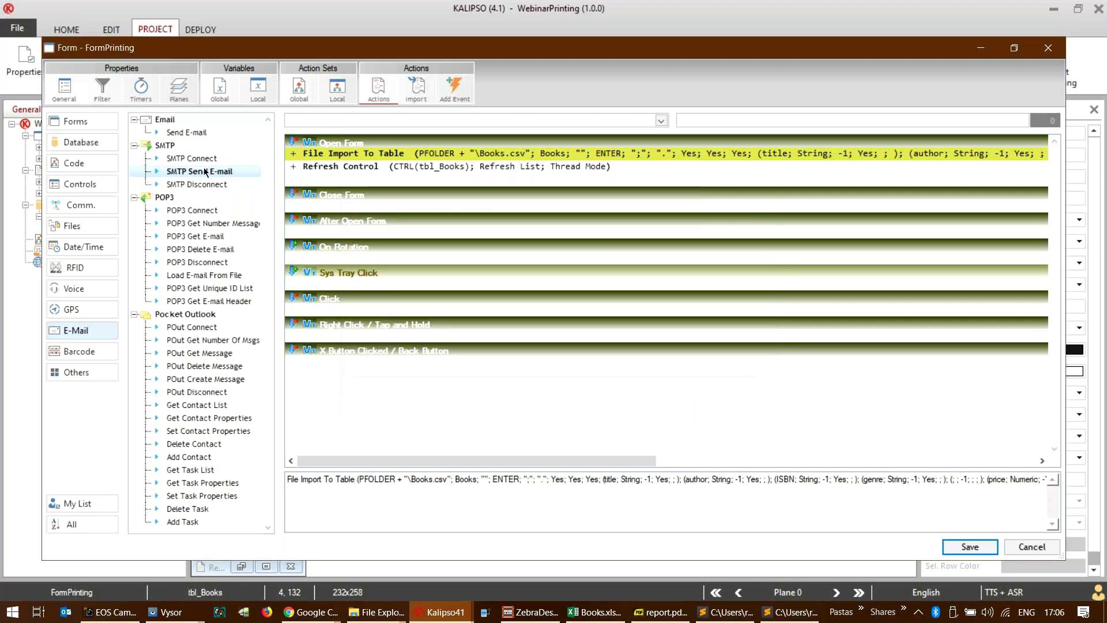
- Review the subject, attachment and recipient settings of the Send E-mail action and cancel it
double_click(186, 132)
left_click(410, 219)
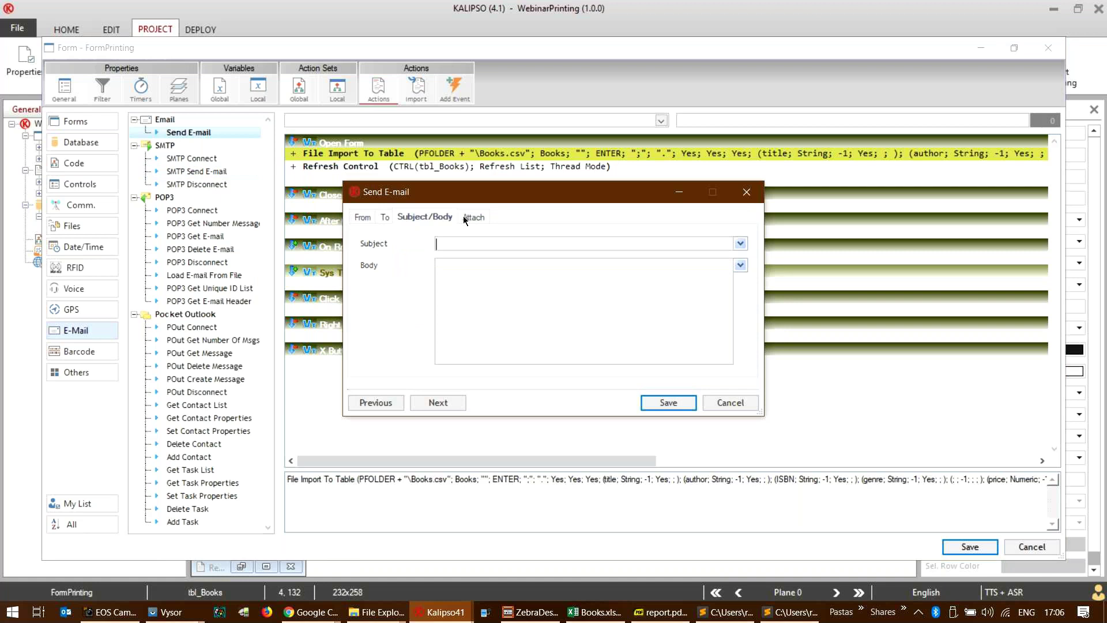
left_click(472, 217)
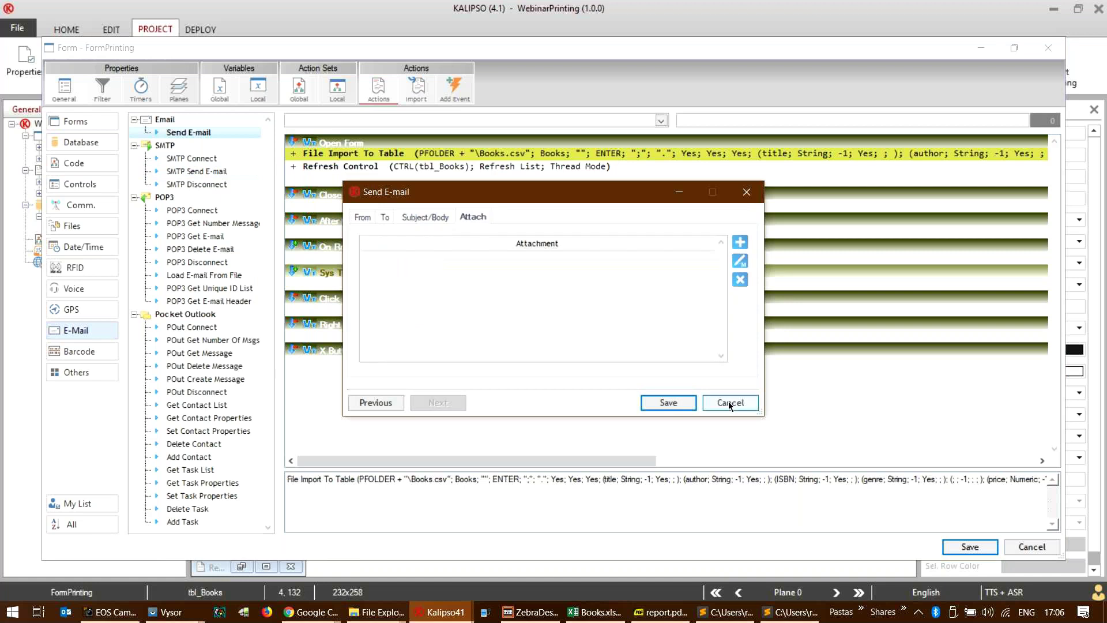
left_click(384, 217)
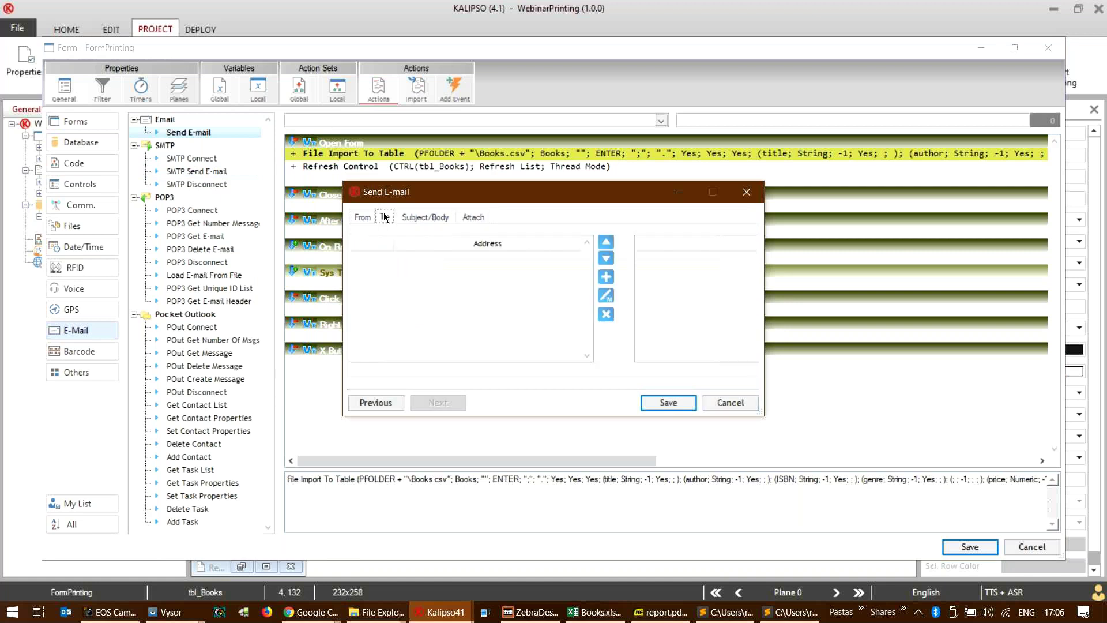
left_click(730, 404)
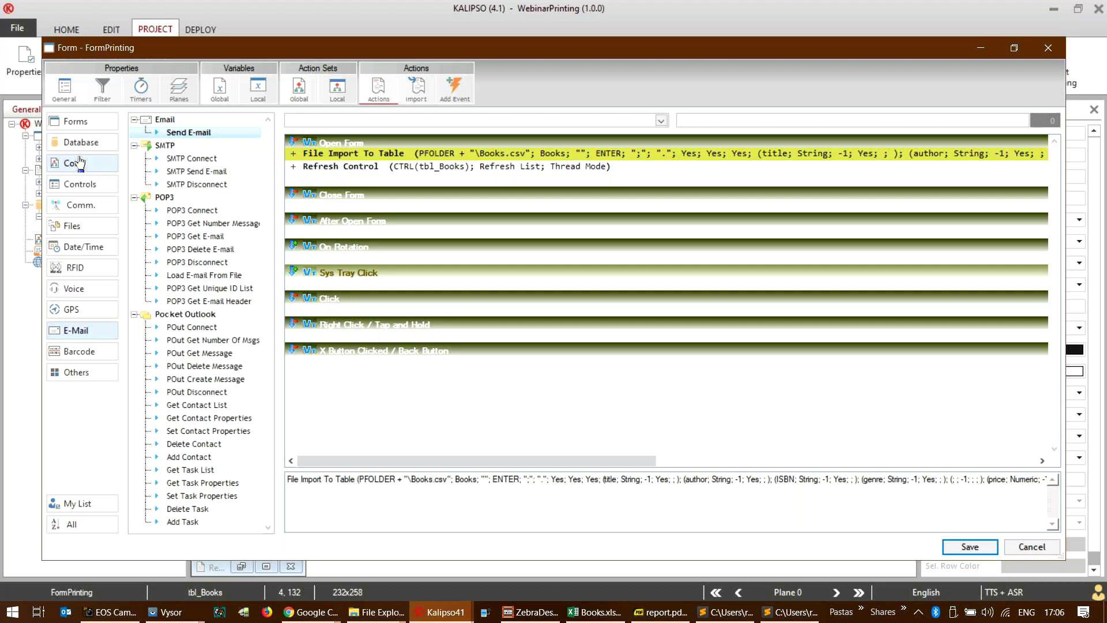
- Look through the available communication actions, from Synchronization to GSM, and close the FormPrinting actions window
left_click(81, 206)
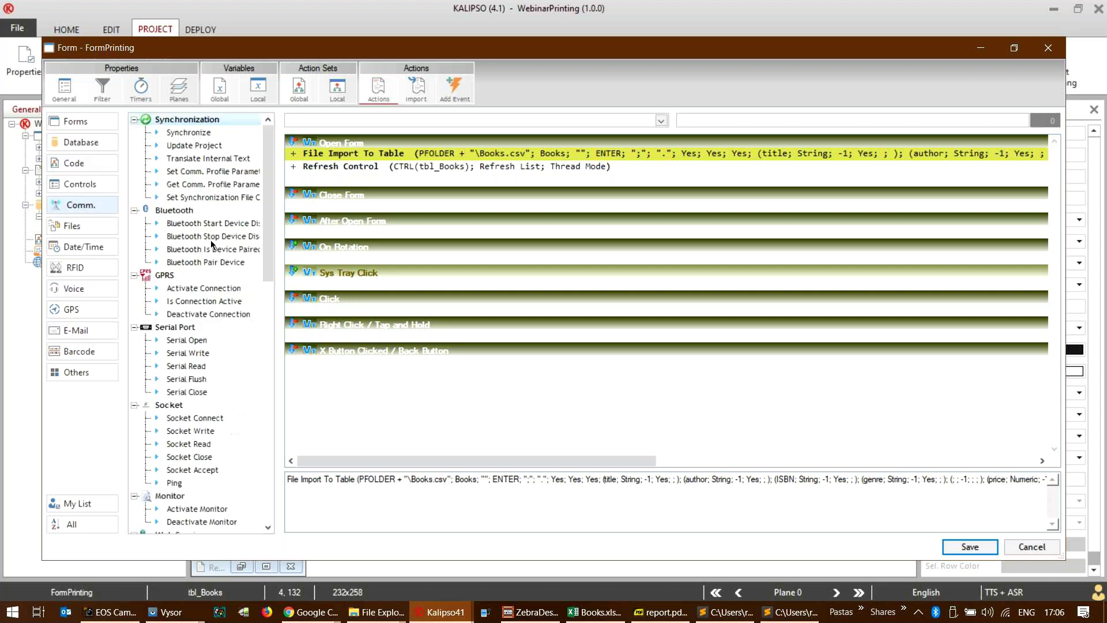
scroll(213, 245, "down", 7)
scroll(206, 293, "down", 2)
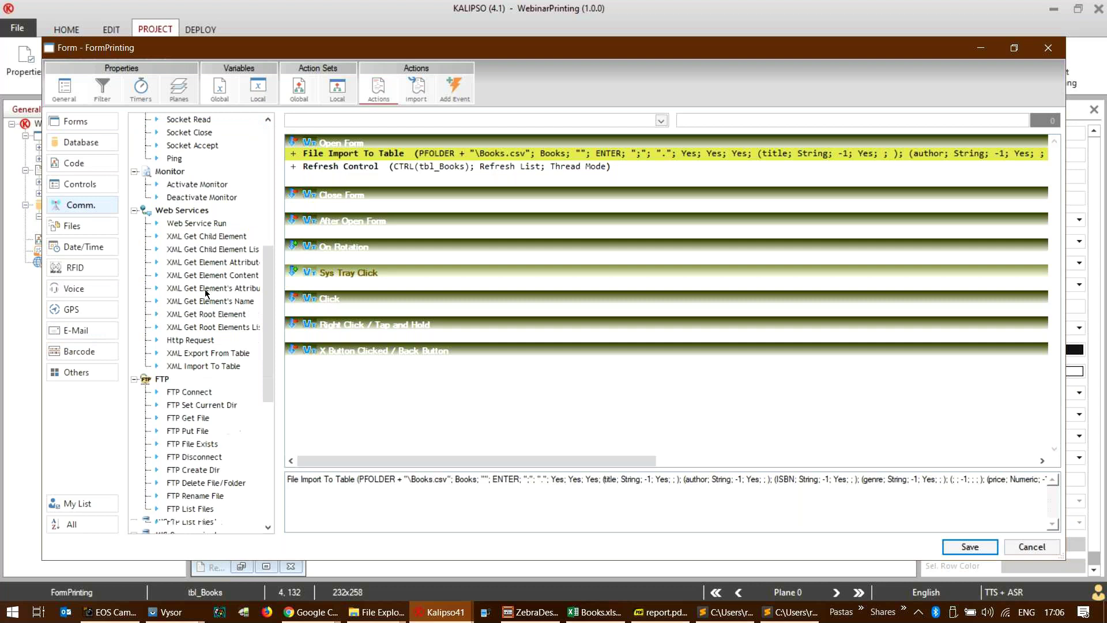
scroll(208, 311, "down", 2)
scroll(209, 329, "down", 4)
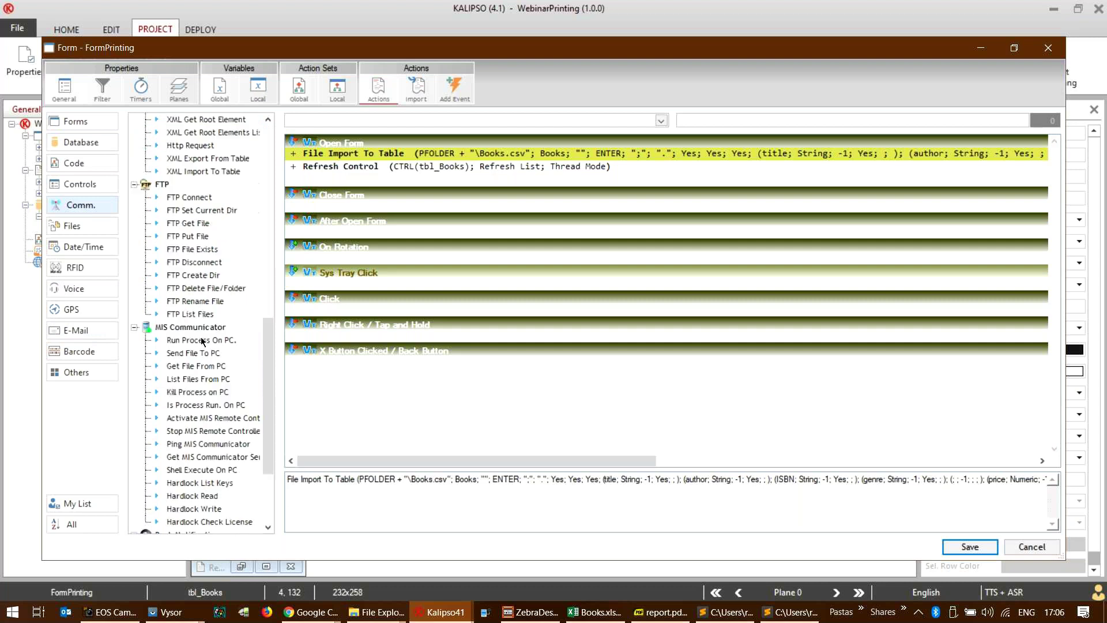
scroll(203, 341, "down", 4)
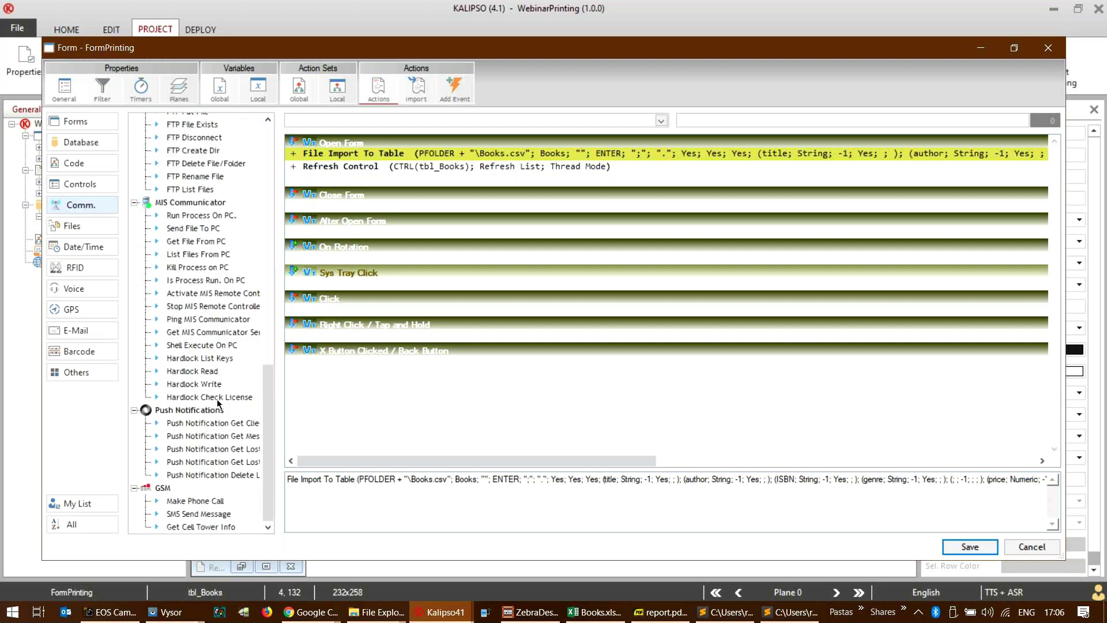
scroll(218, 402, "up", 15)
key("Tab")
key("Return")
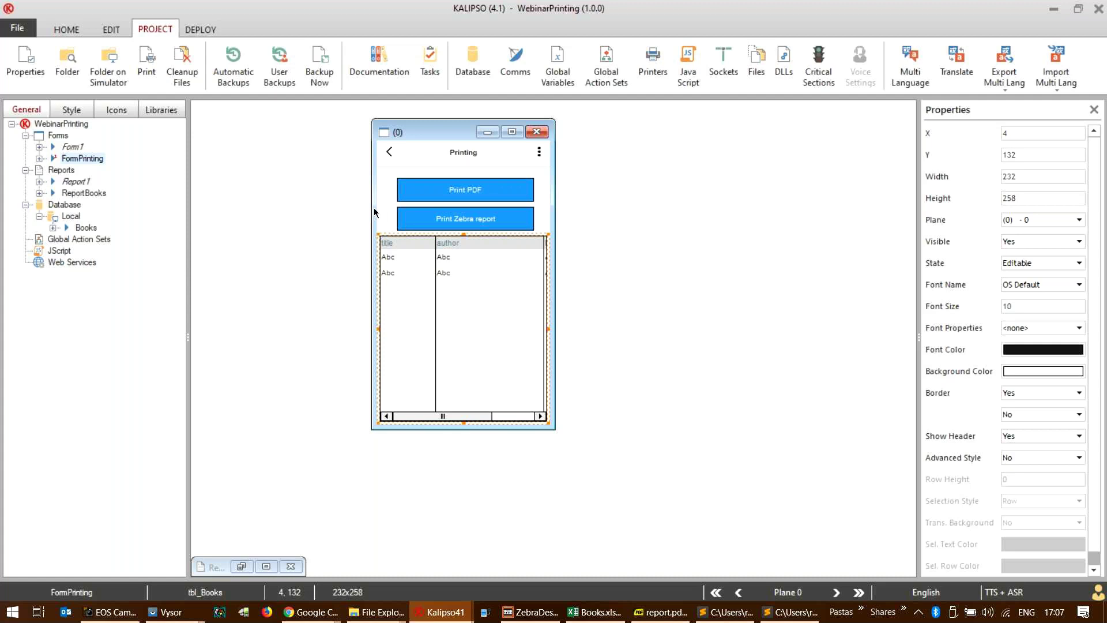
- Open the ZebraZQ320 entry in the project's printer setup, review the available printer types, and save it with Graphic Zebra CPL
scroll(117, 40, "up", 2)
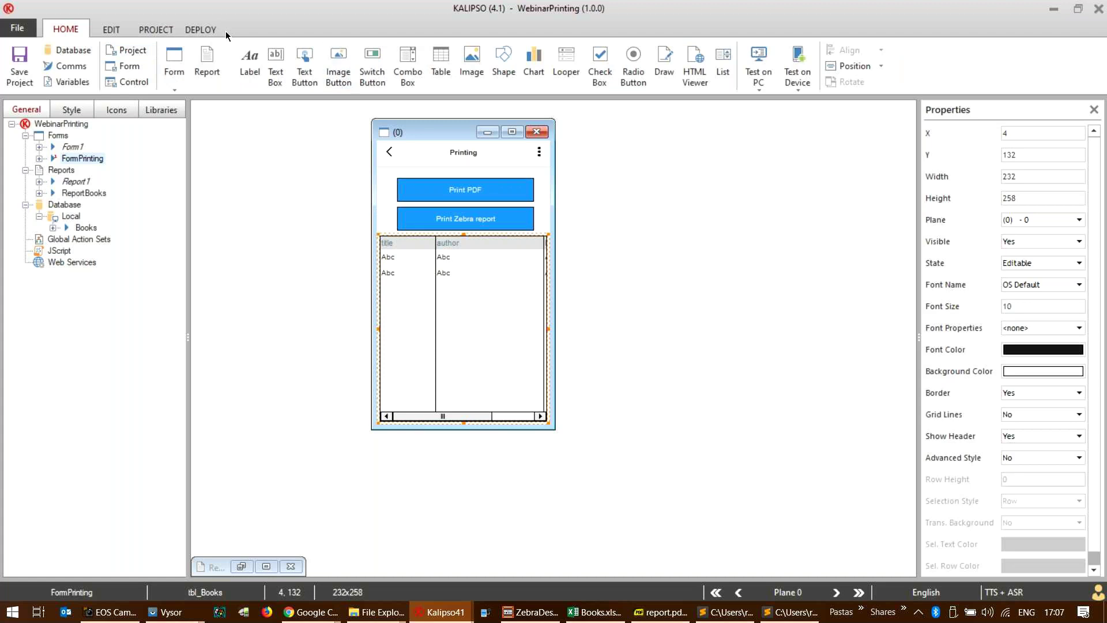
left_click(151, 29)
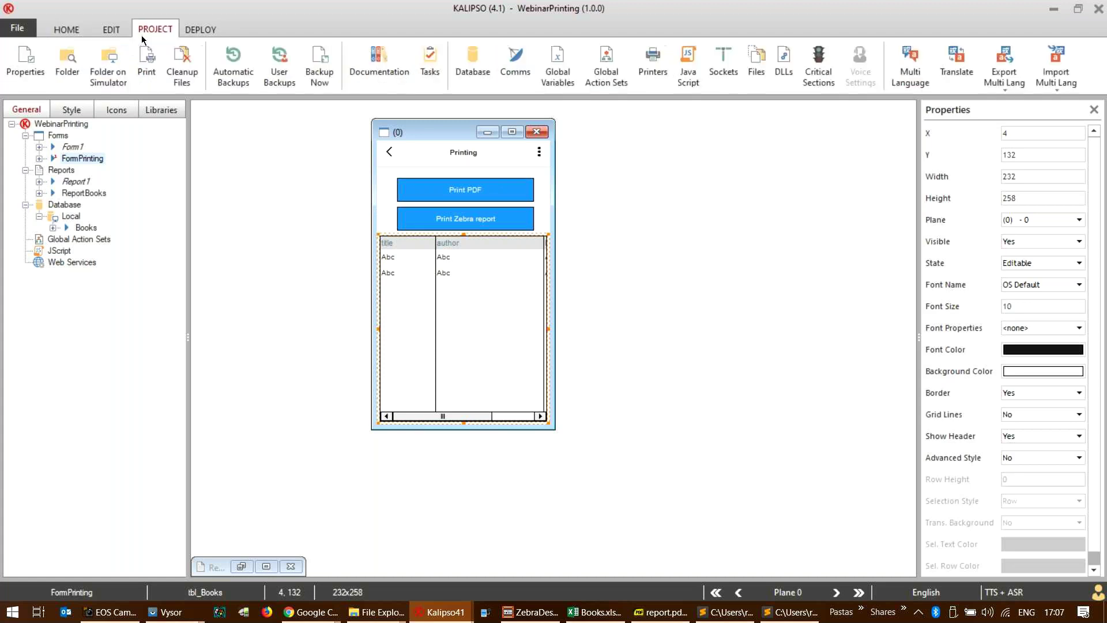
left_click(651, 55)
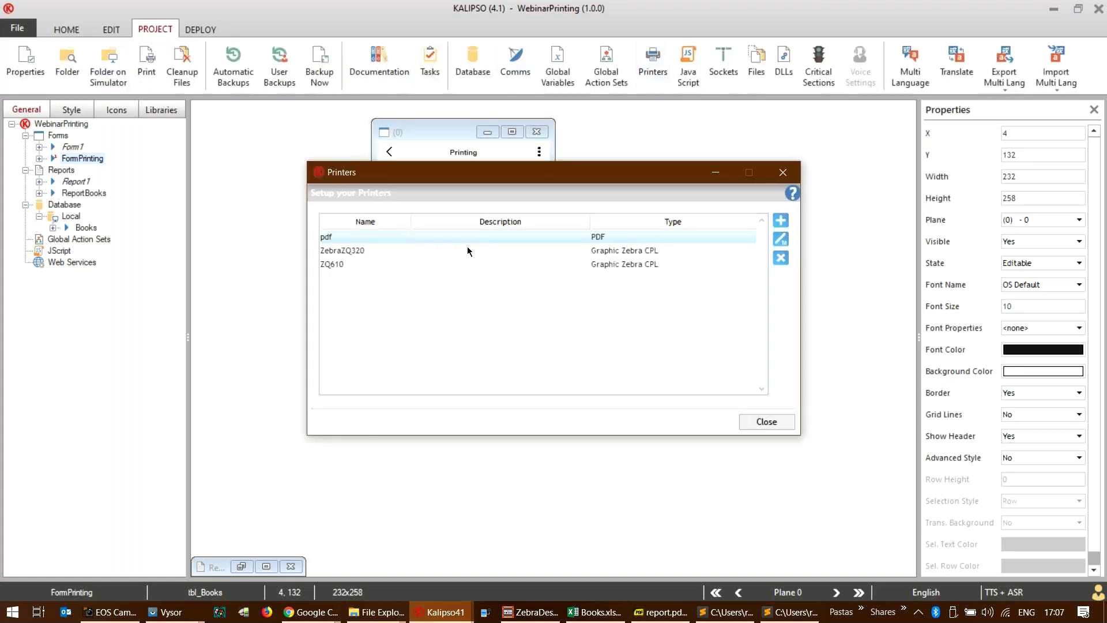
left_click(418, 253)
double_click(418, 253)
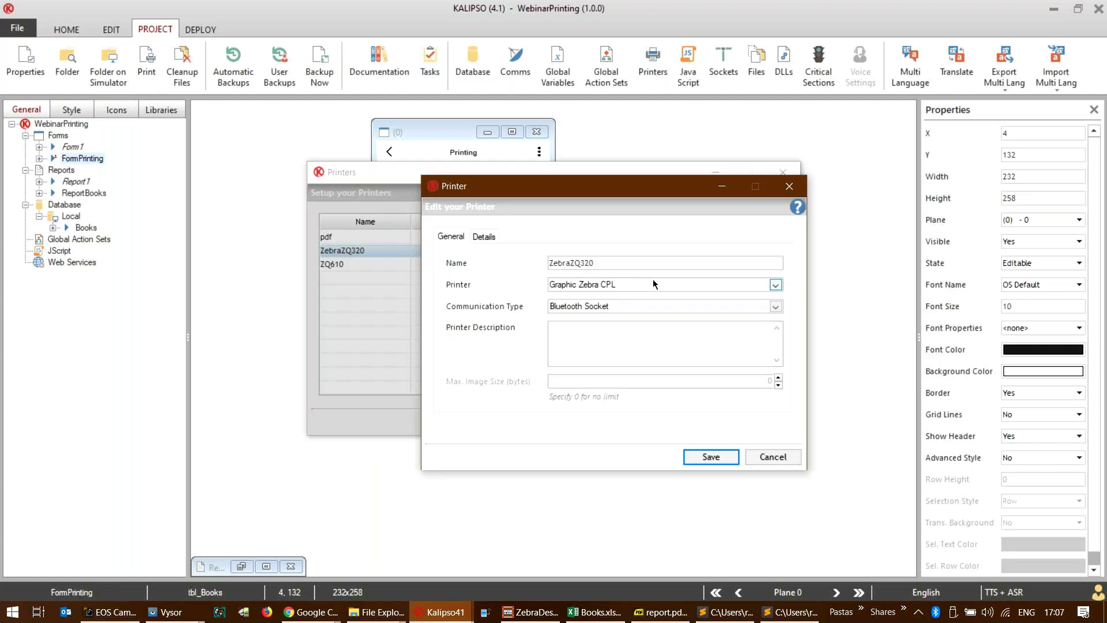
left_click(653, 282)
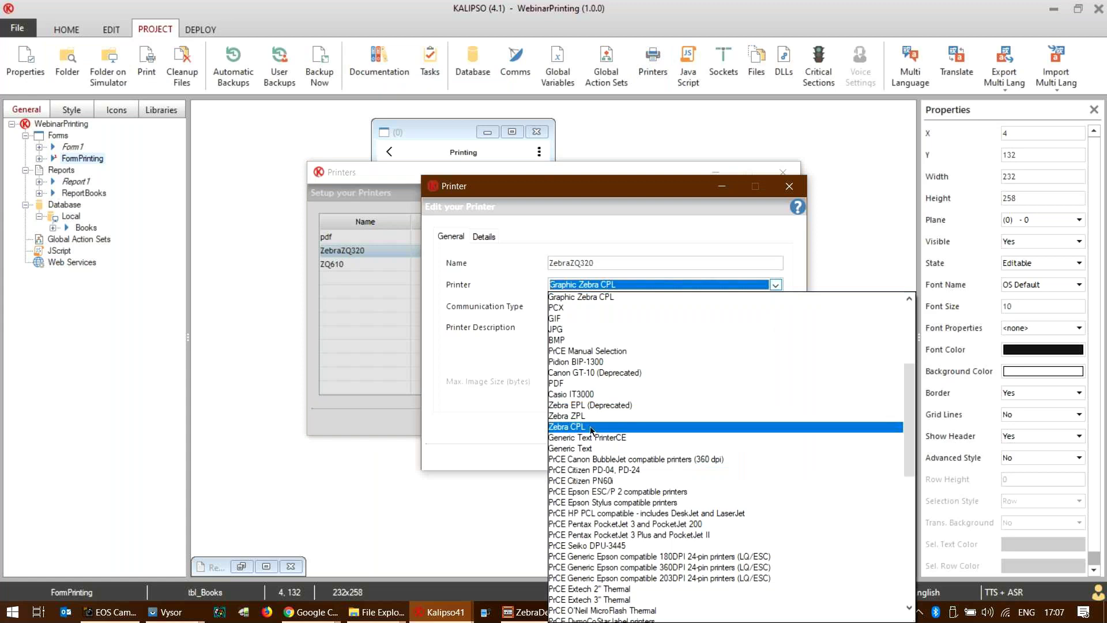
left_click(484, 358)
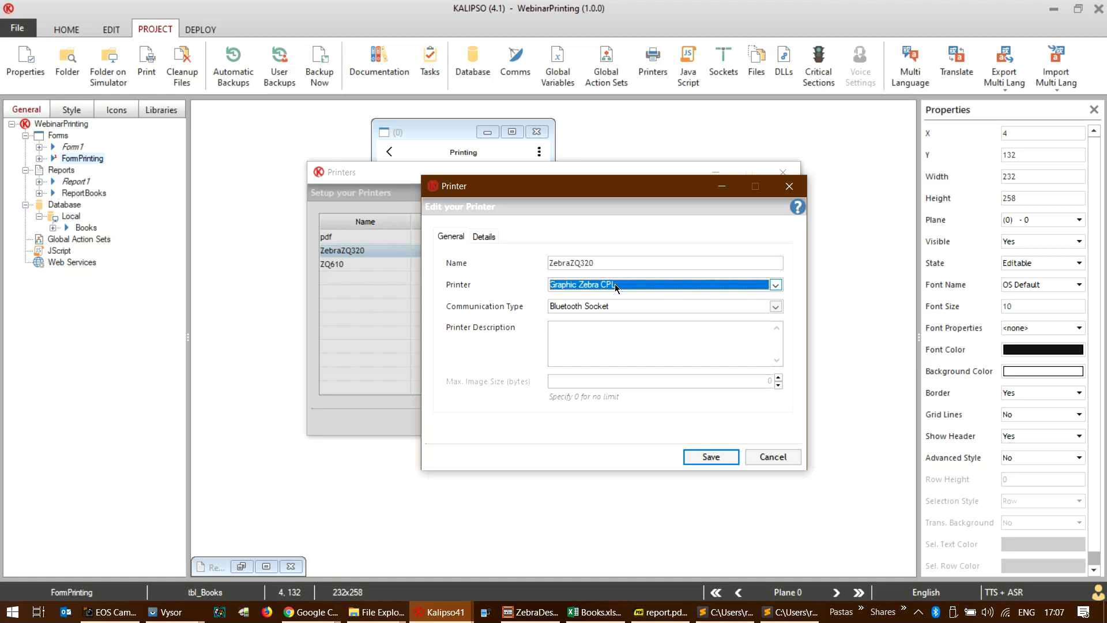
left_click(717, 460)
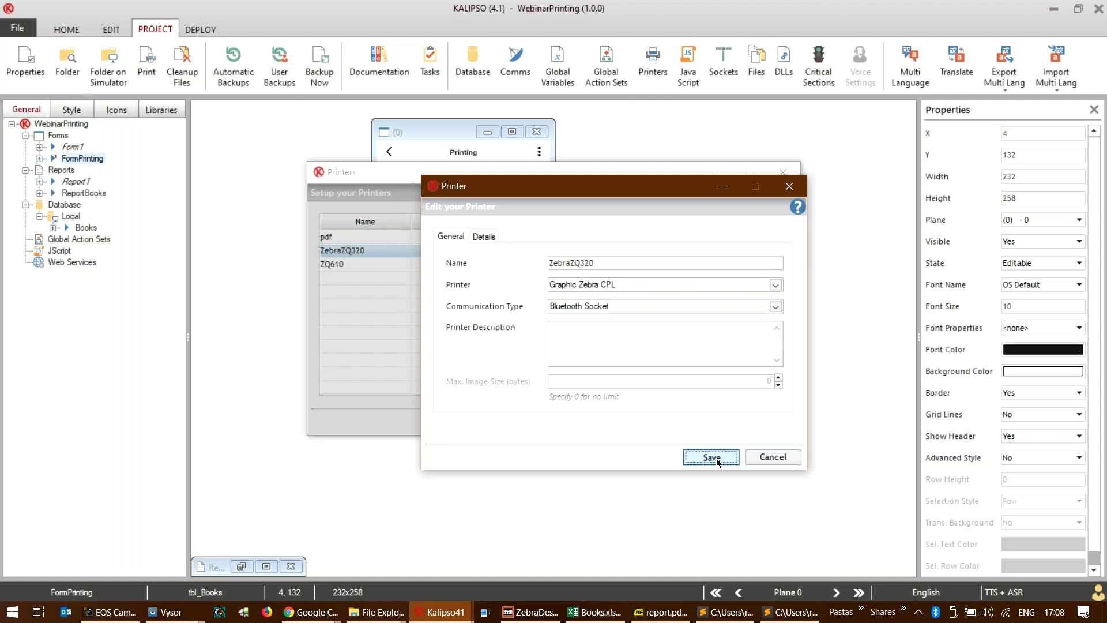
- Save the ZebraZQ320 printer entry and close the project's printer setup
left_click(717, 461)
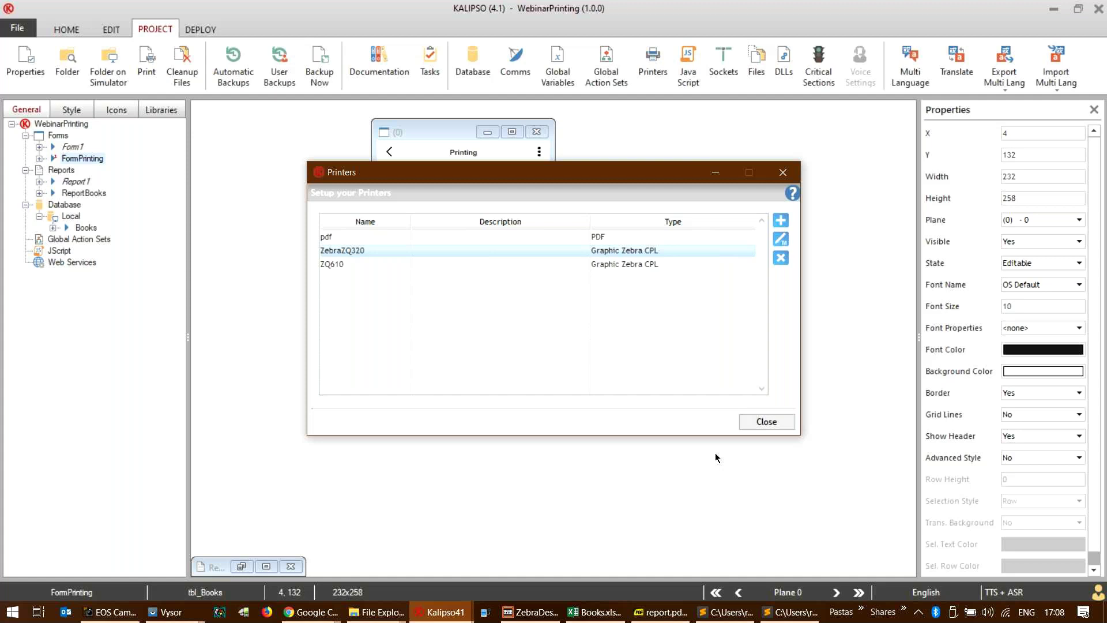
left_click(753, 427)
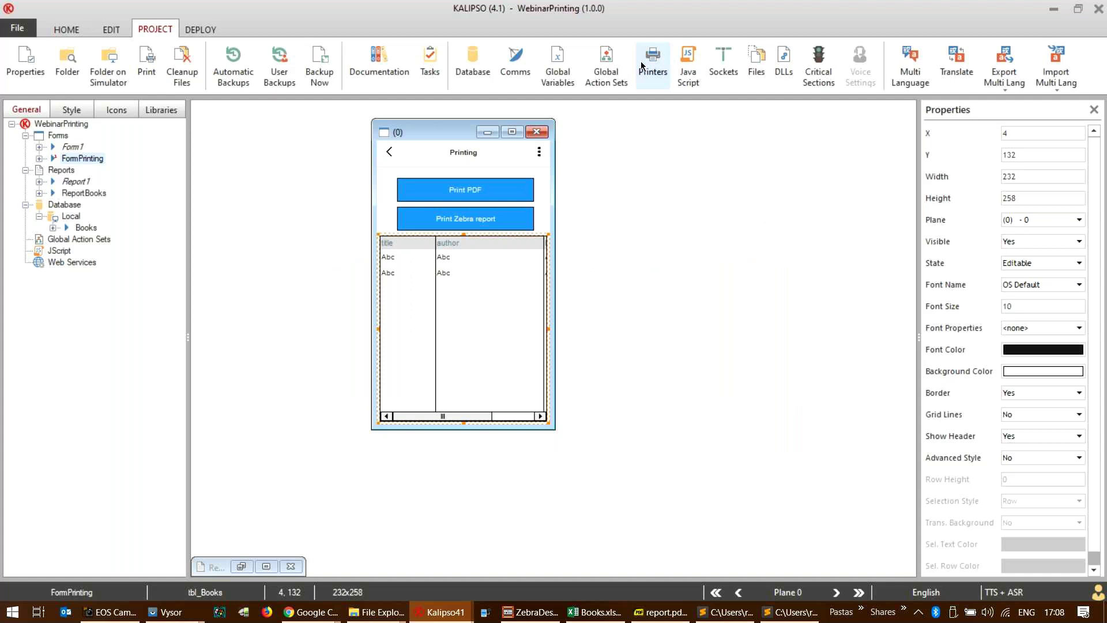
- Try to add a Print On PC action to the Print PDF button on FormPrinting
left_click(463, 196)
double_click(462, 194)
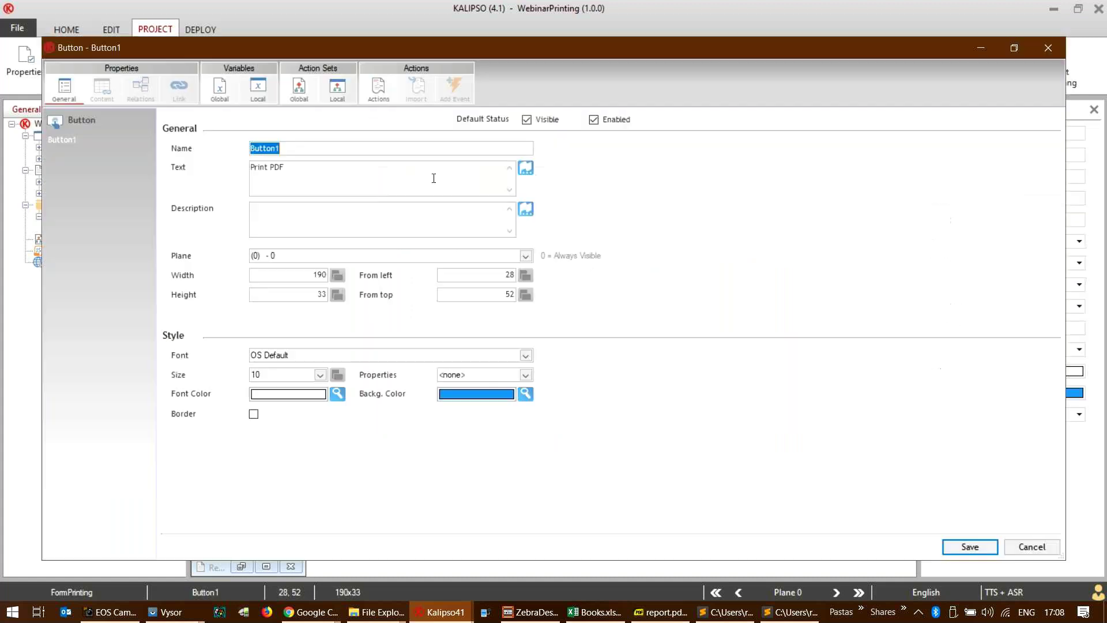
left_click(372, 89)
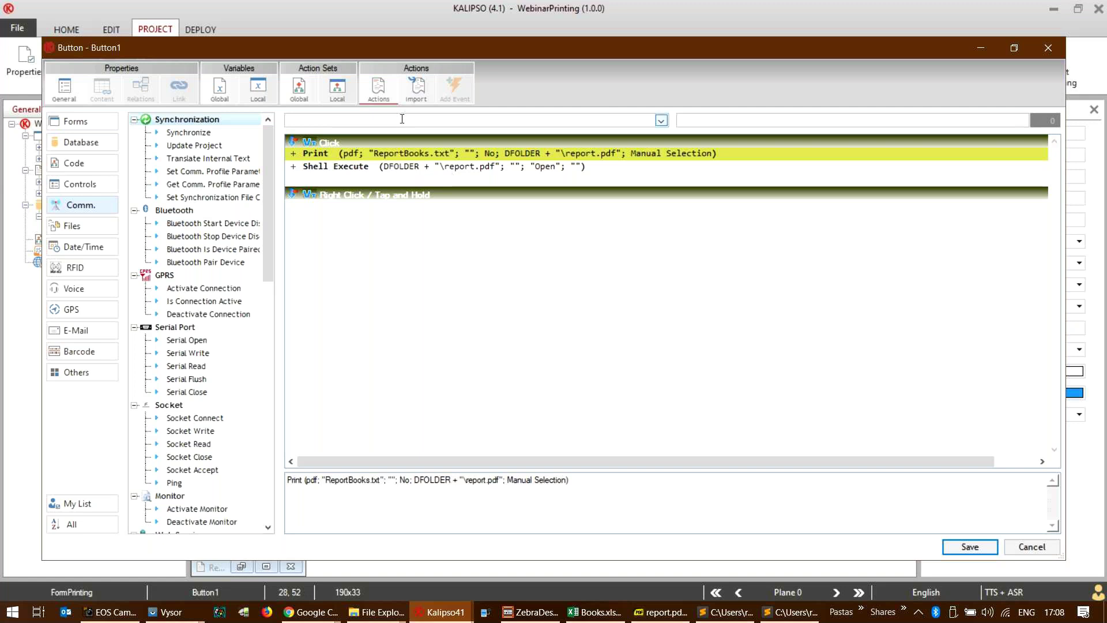
type("Print")
key("Down")
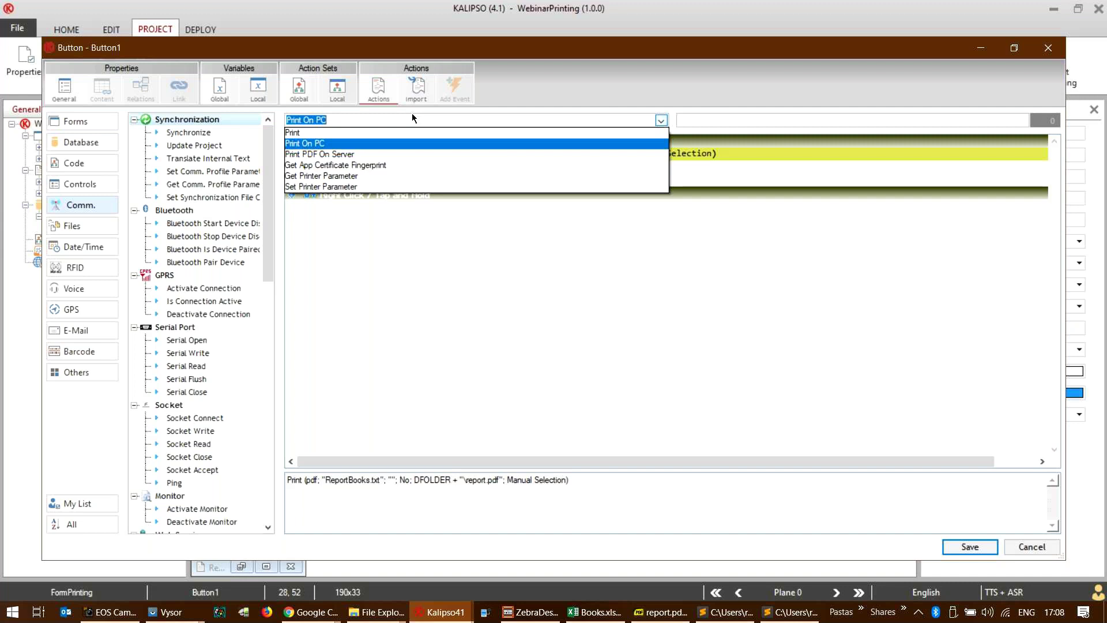
left_click(411, 119)
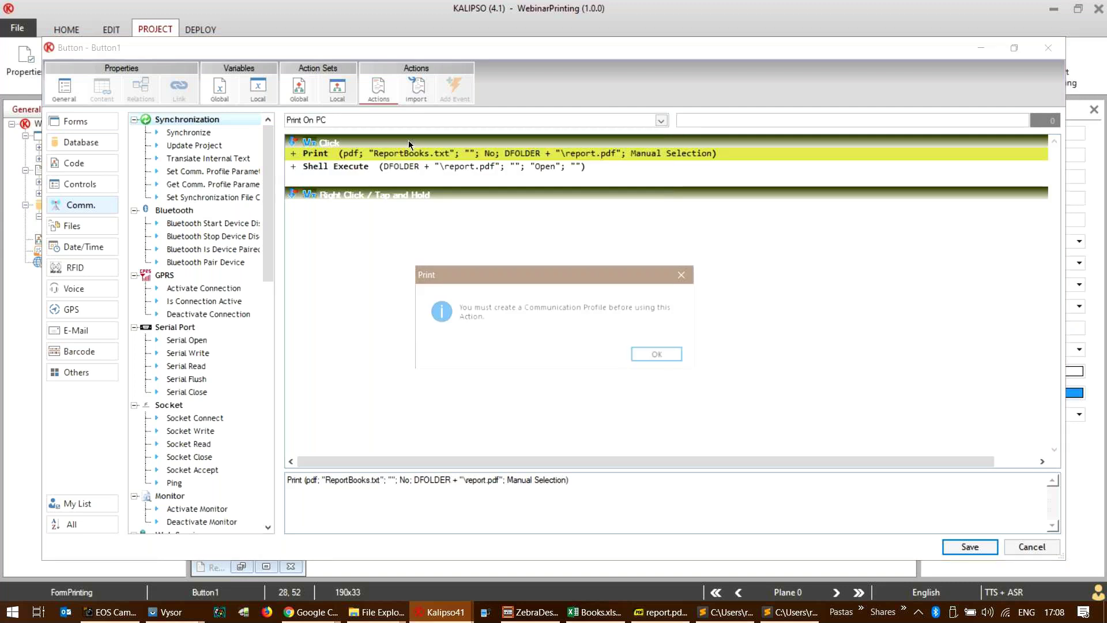
left_click(669, 355)
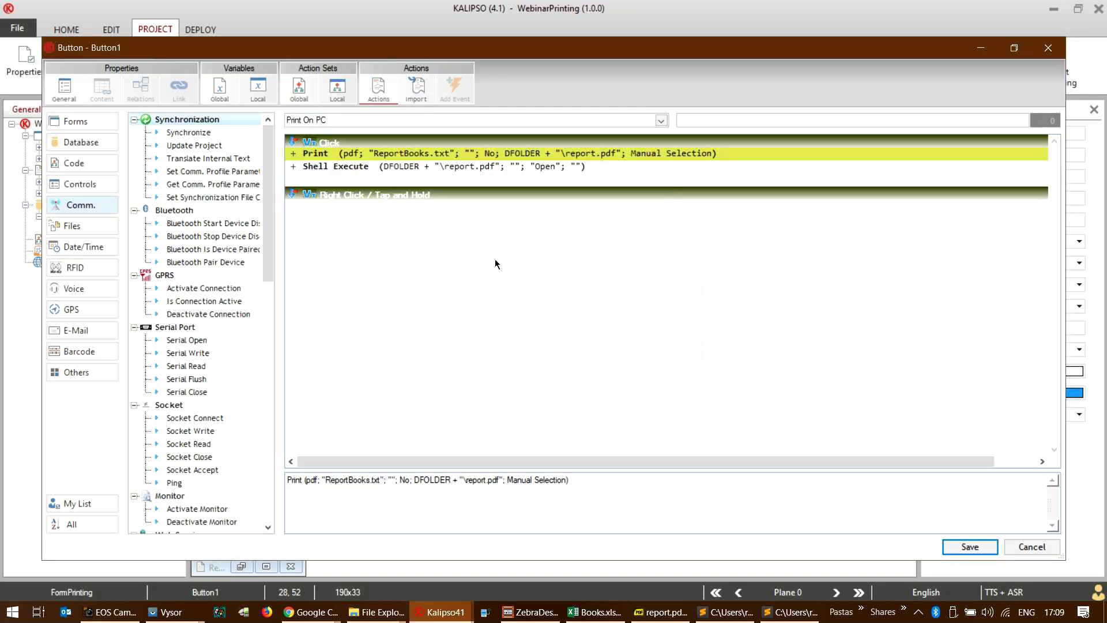
- Review the general settings of the Print PDF button's existing Print action, cancel it, and save the button
double_click(375, 154)
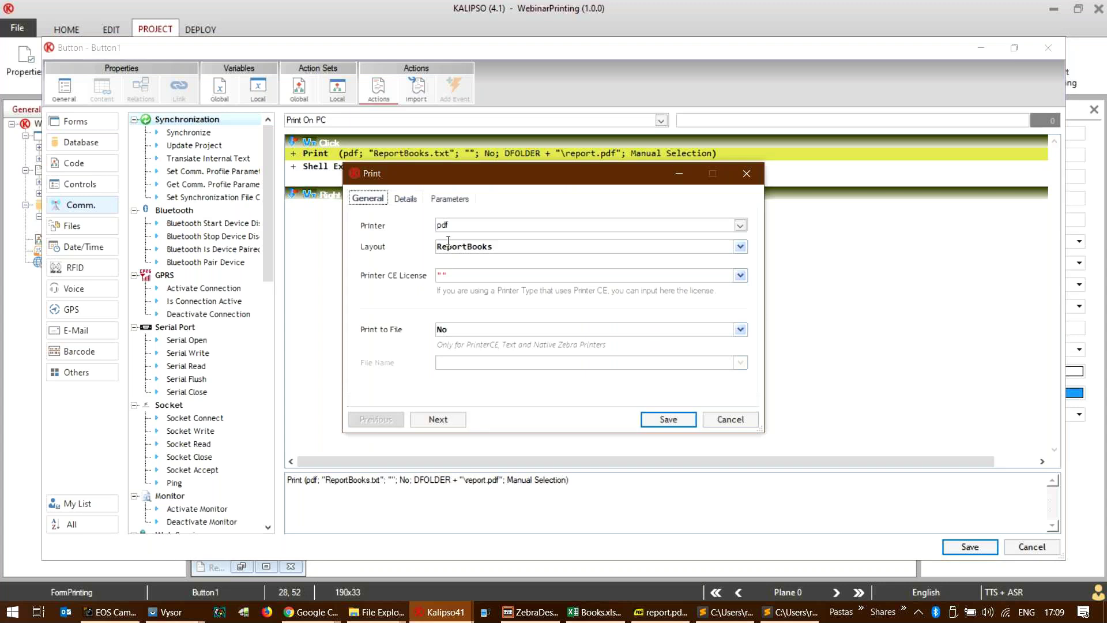
left_click(731, 419)
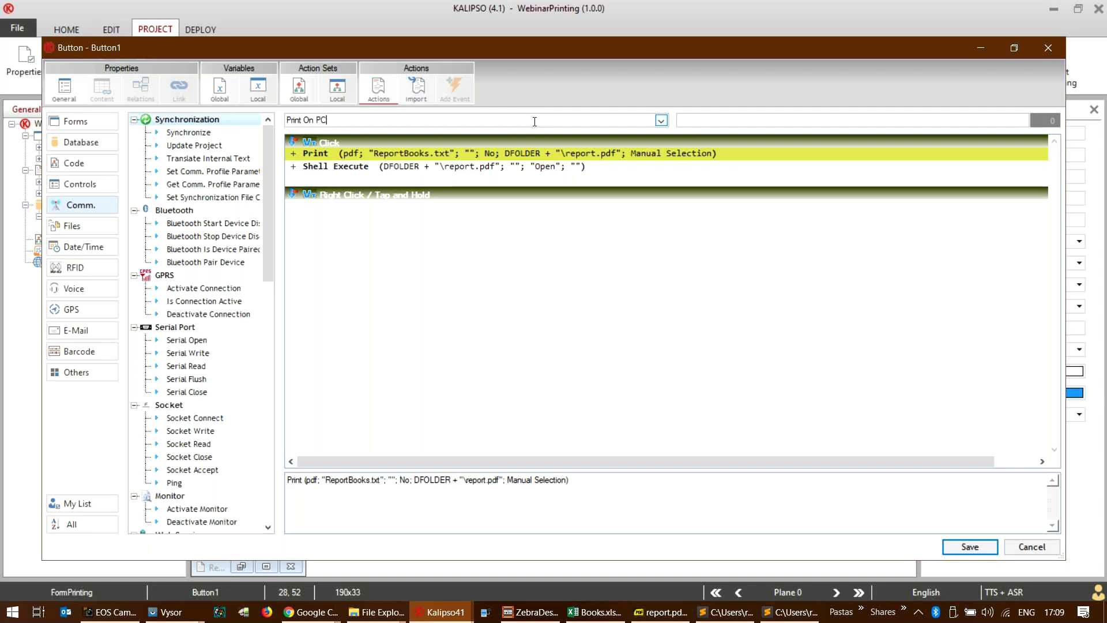
left_click(968, 546)
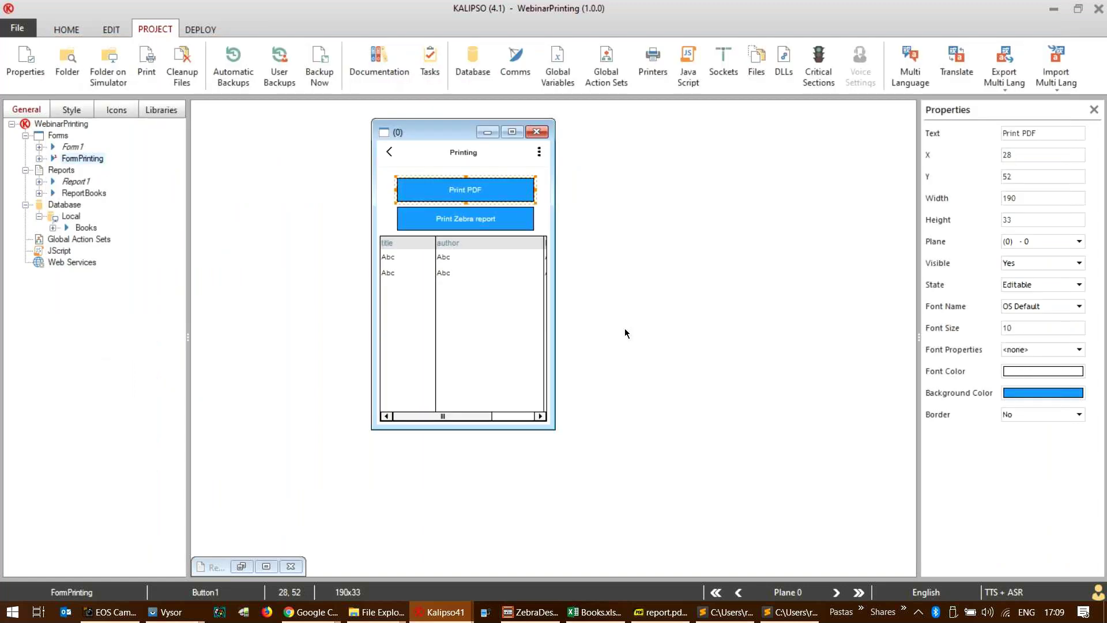
- Review the ReportBooks report's general properties and its list of queries, and close the report properties
double_click(87, 196)
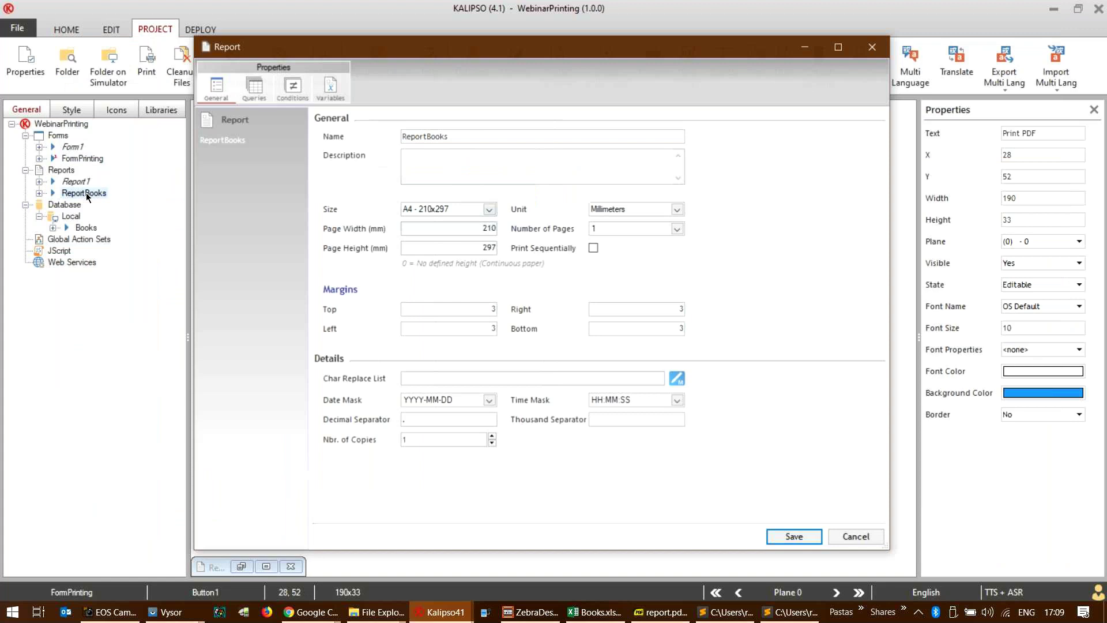
left_click(254, 90)
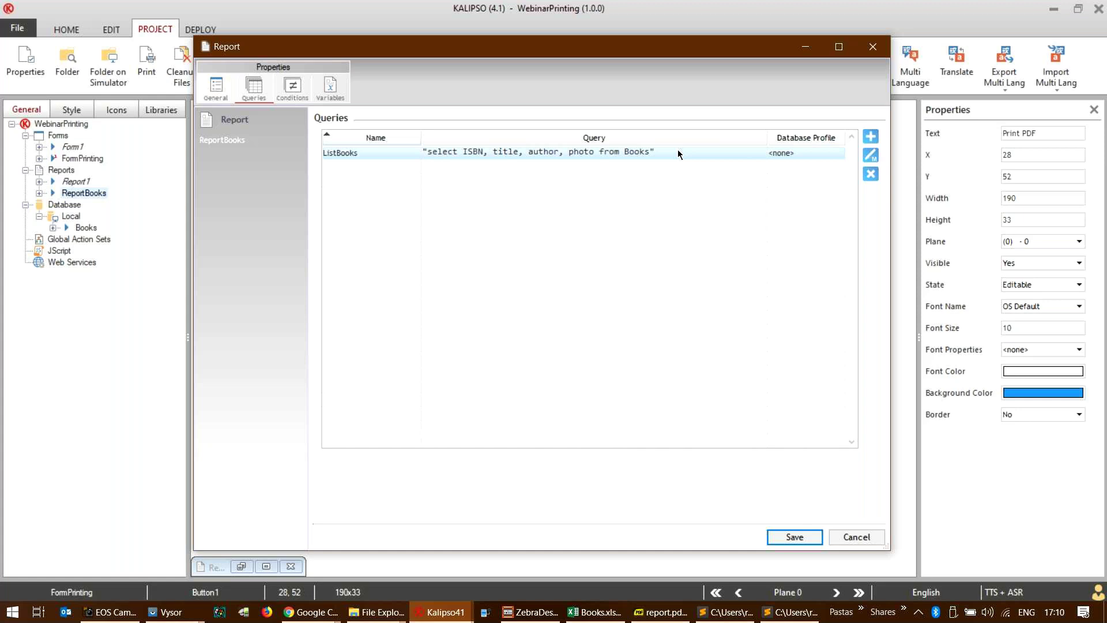
left_click(785, 536)
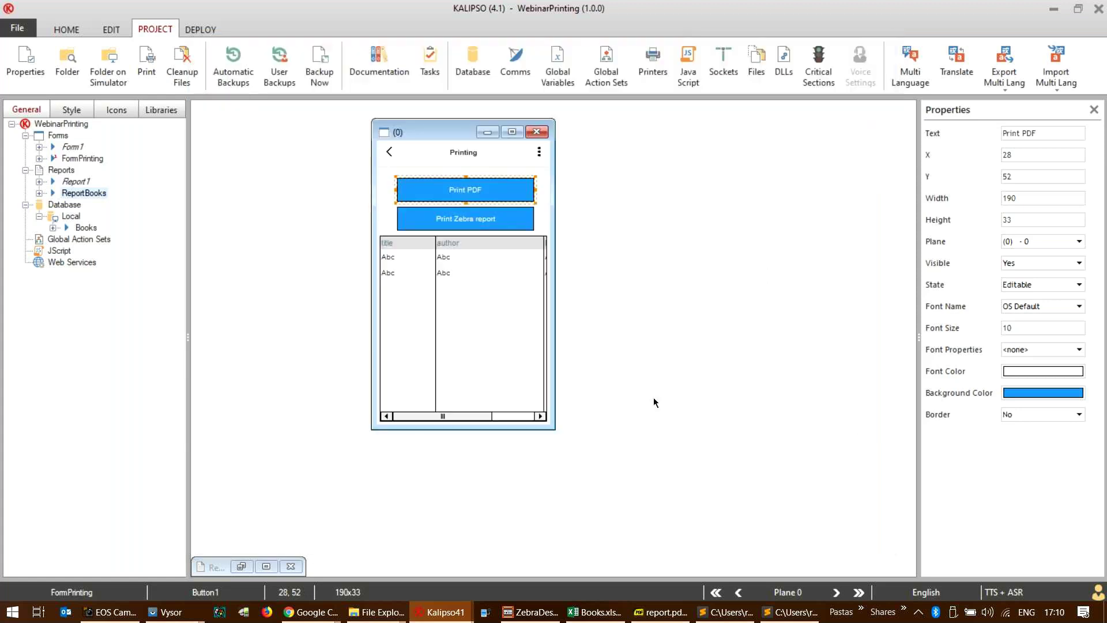
double_click(80, 196)
key("Escape")
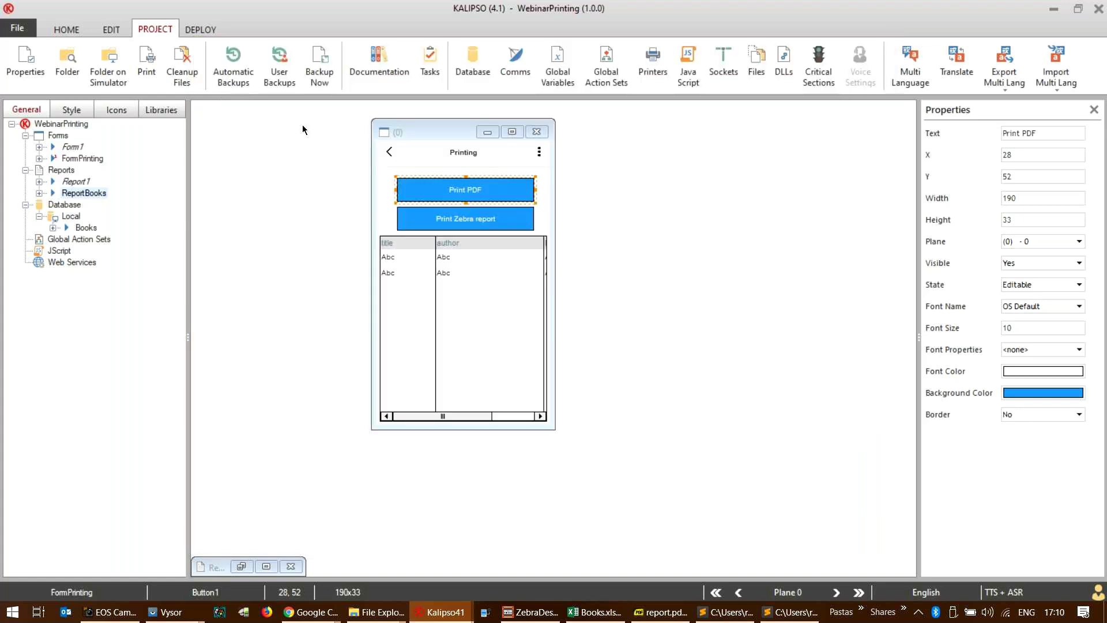
- Bring back the ReportBooks layout, place a second looper below Looper1, and try to save it with the ListBooks query
left_click(239, 568)
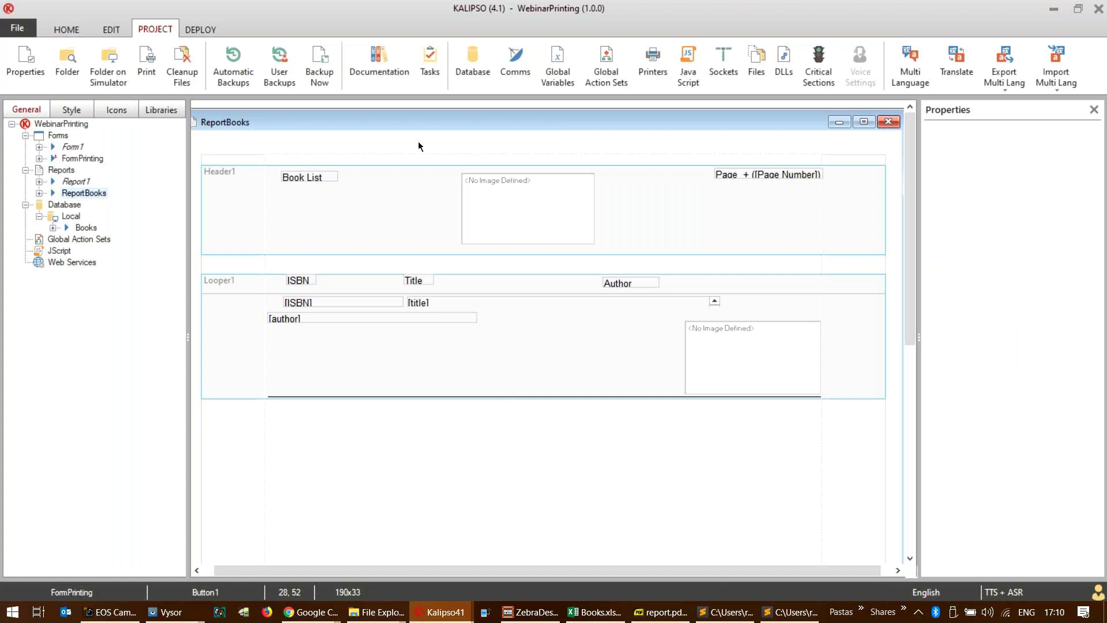
left_click(68, 30)
left_click_drag(284, 52, 303, 412)
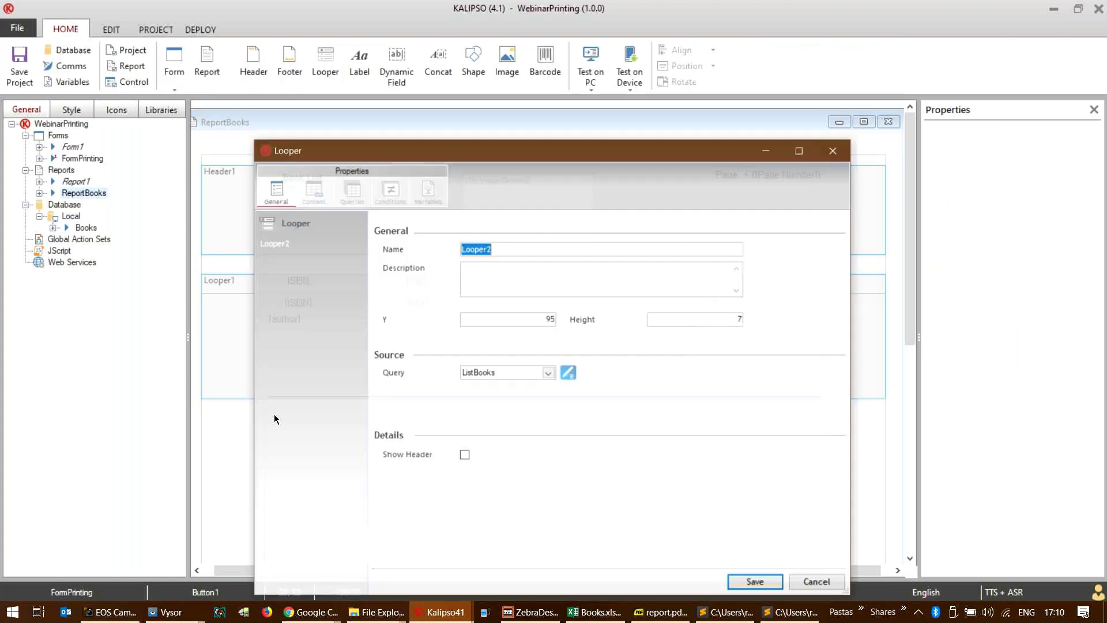
left_click(521, 373)
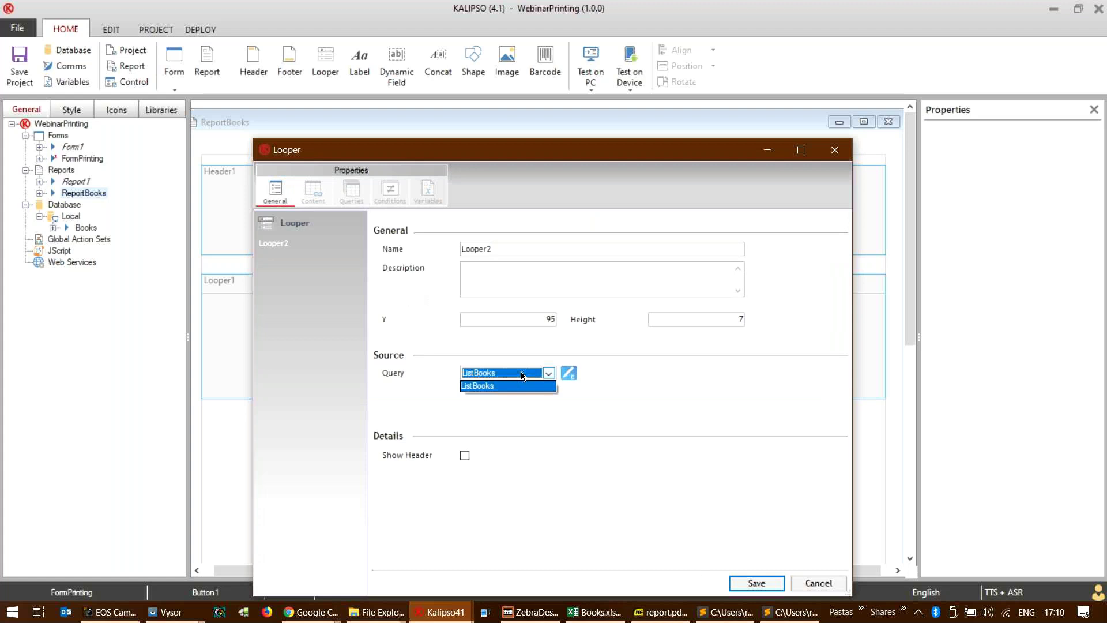
left_click(521, 386)
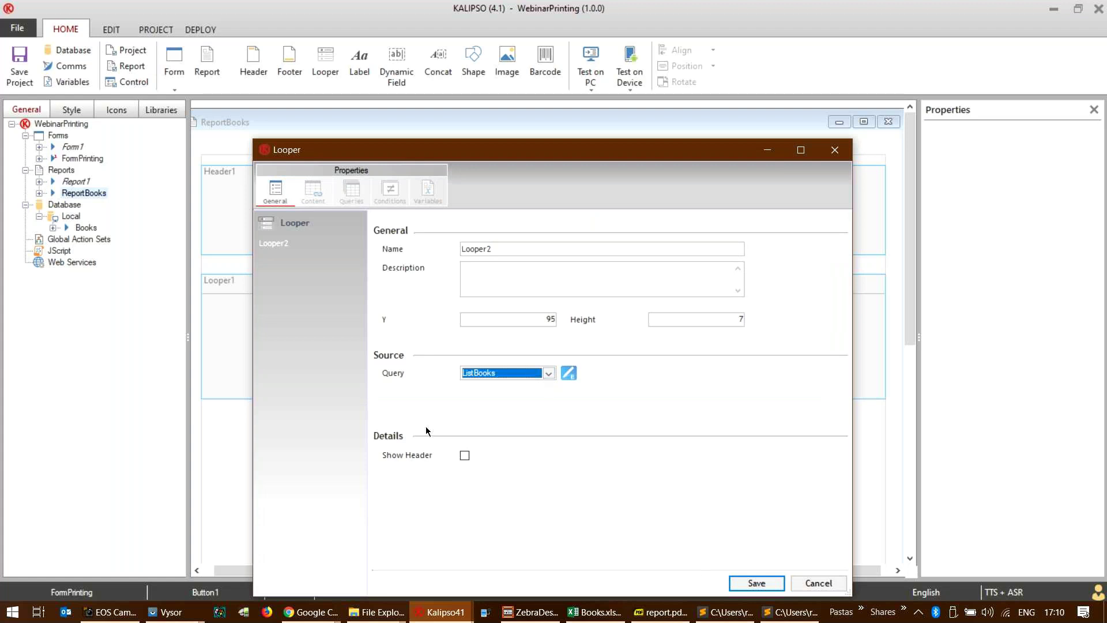
left_click(757, 583)
key("Return")
- Open the report's queries from the new looper and copy the SQL text of the ListBooks query
left_click(568, 373)
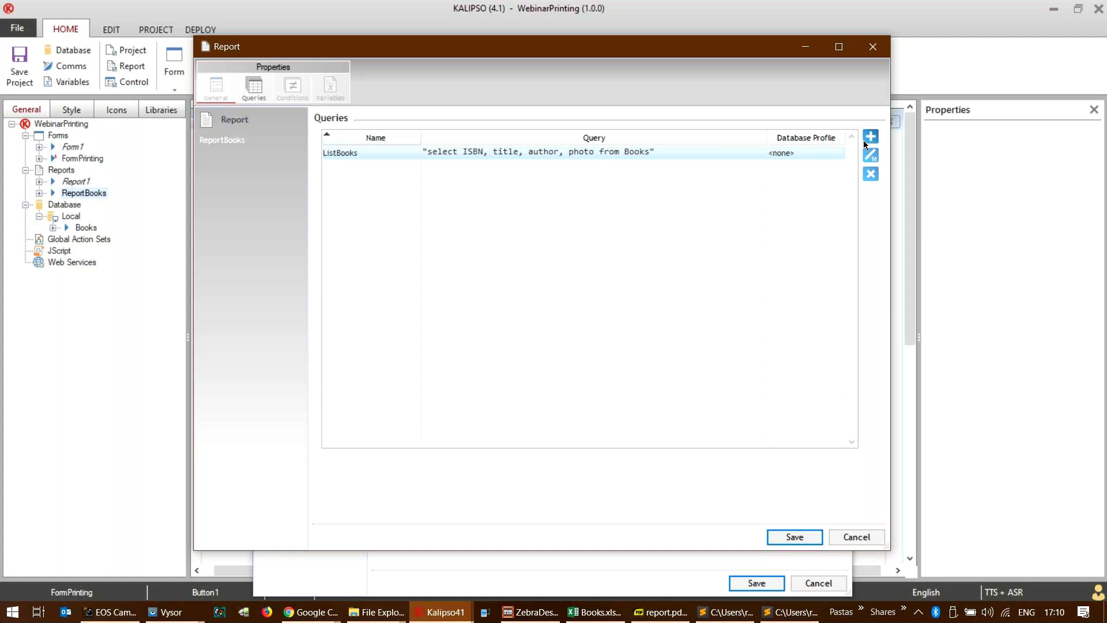
left_click(870, 137)
key("Escape")
double_click(479, 155)
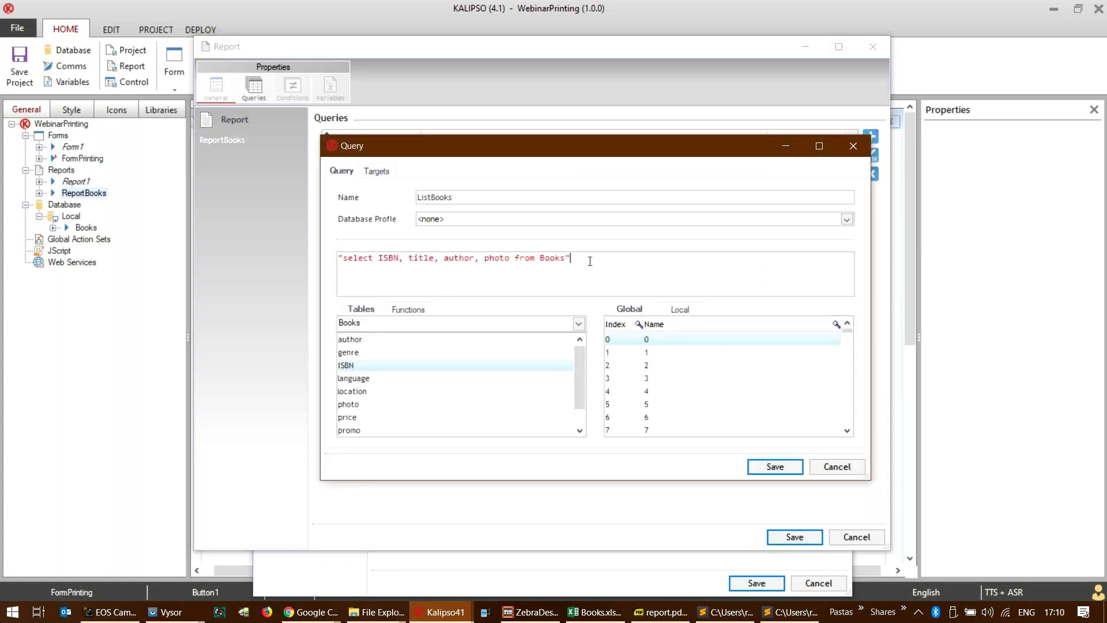
key("ctrl+a")
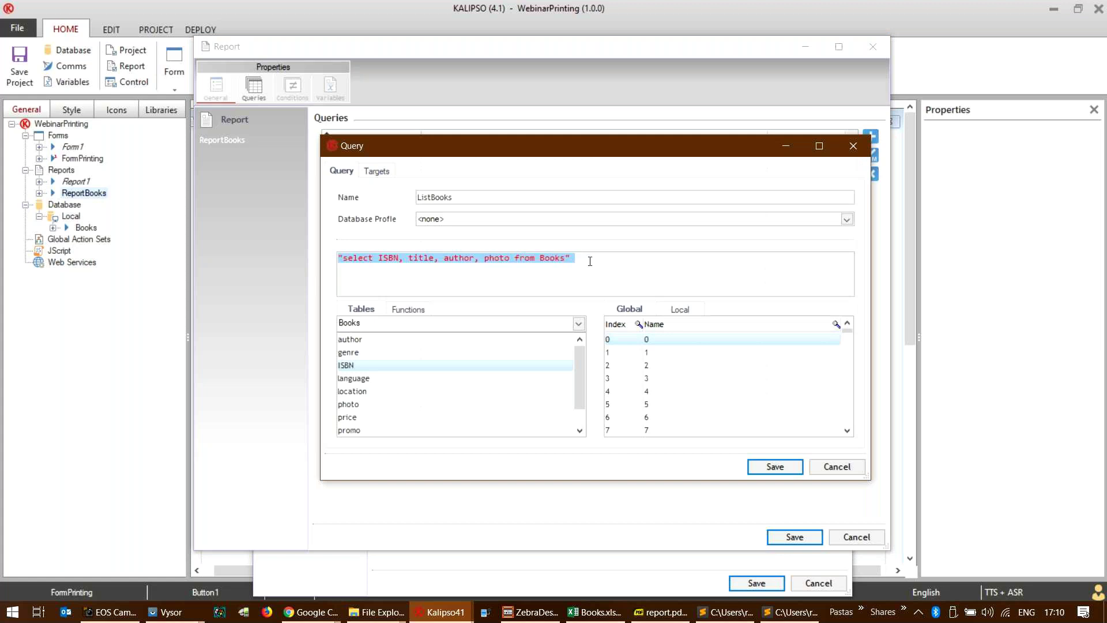
key("Escape")
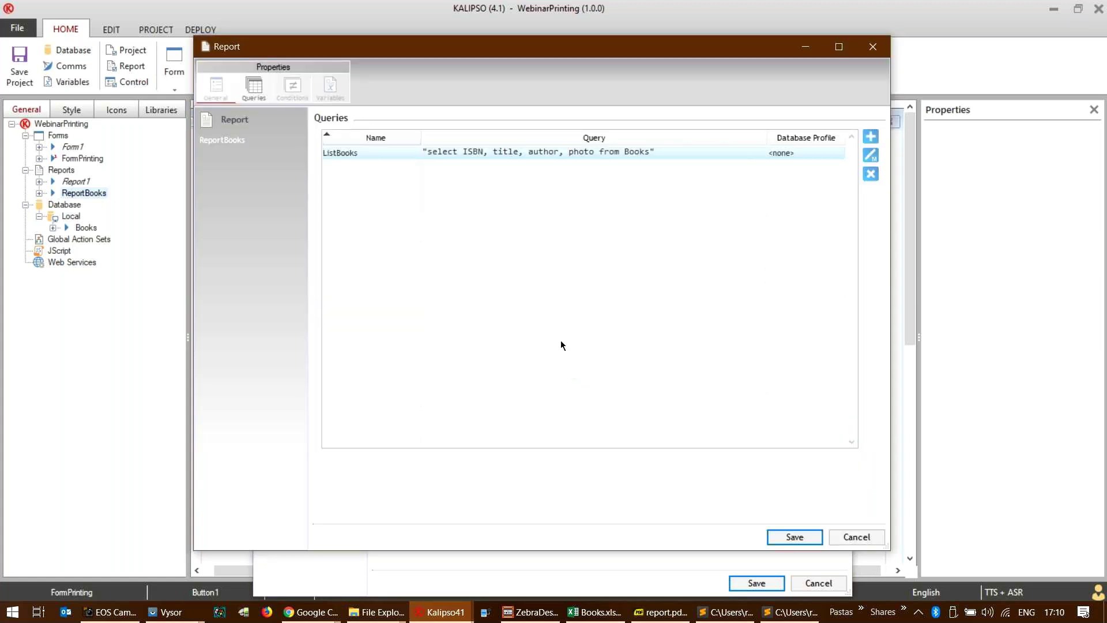
- Create a report query named select2 and paste the copied ListBooks text into its SQL
left_click(871, 139)
type("selectISBNtitleauthorphotofromBooks")
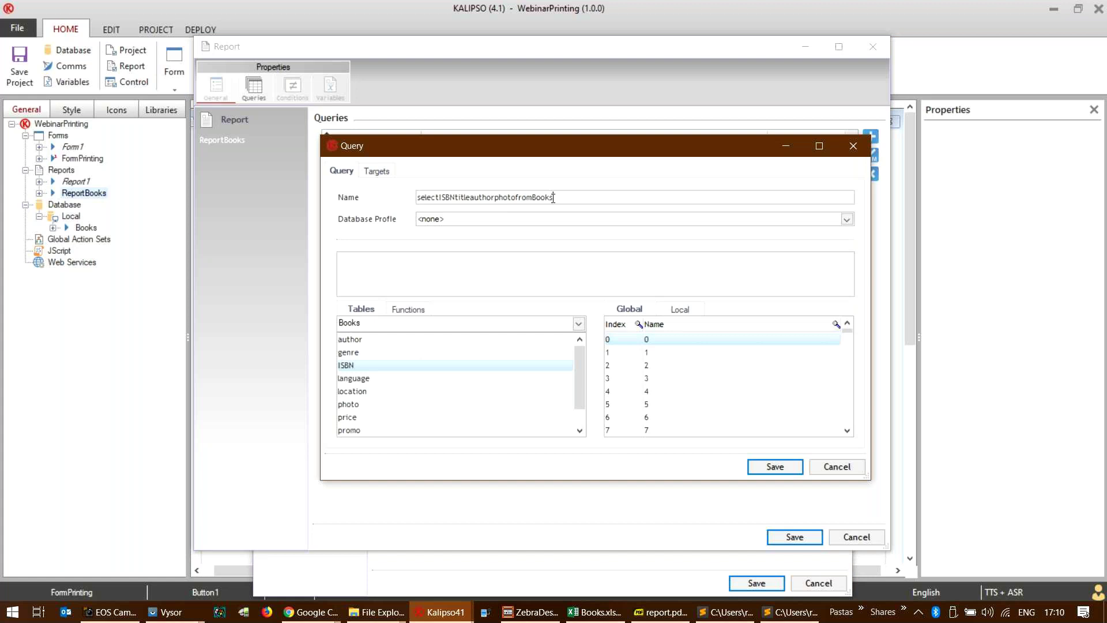
type("selectISBNtitleauthorphotofromBooks")
left_click_drag(417, 197, 544, 193)
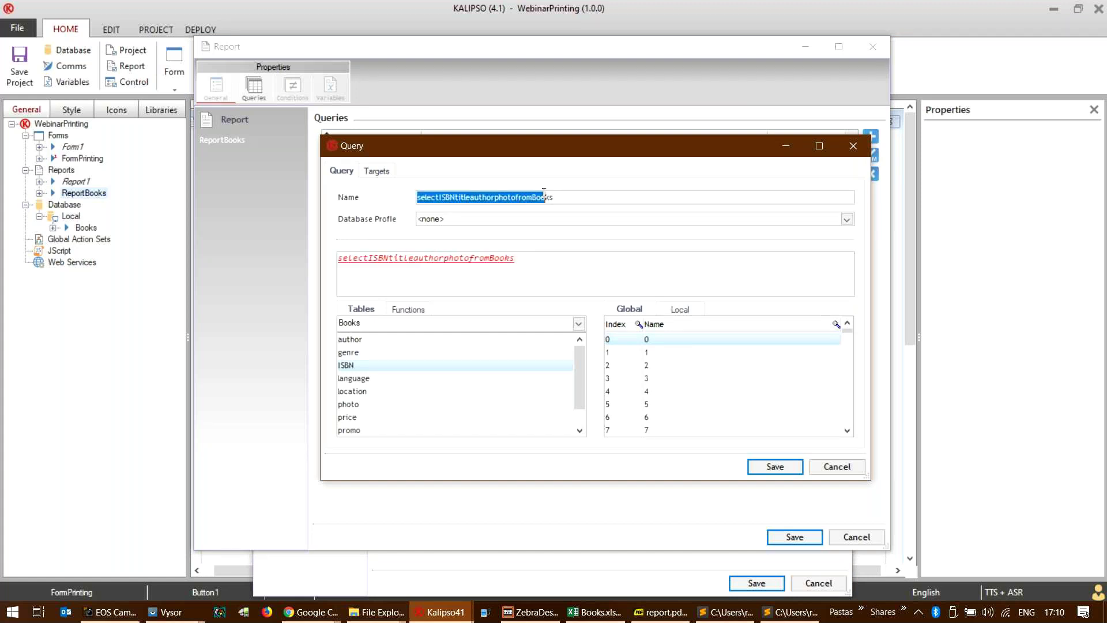
key("BackSpace")
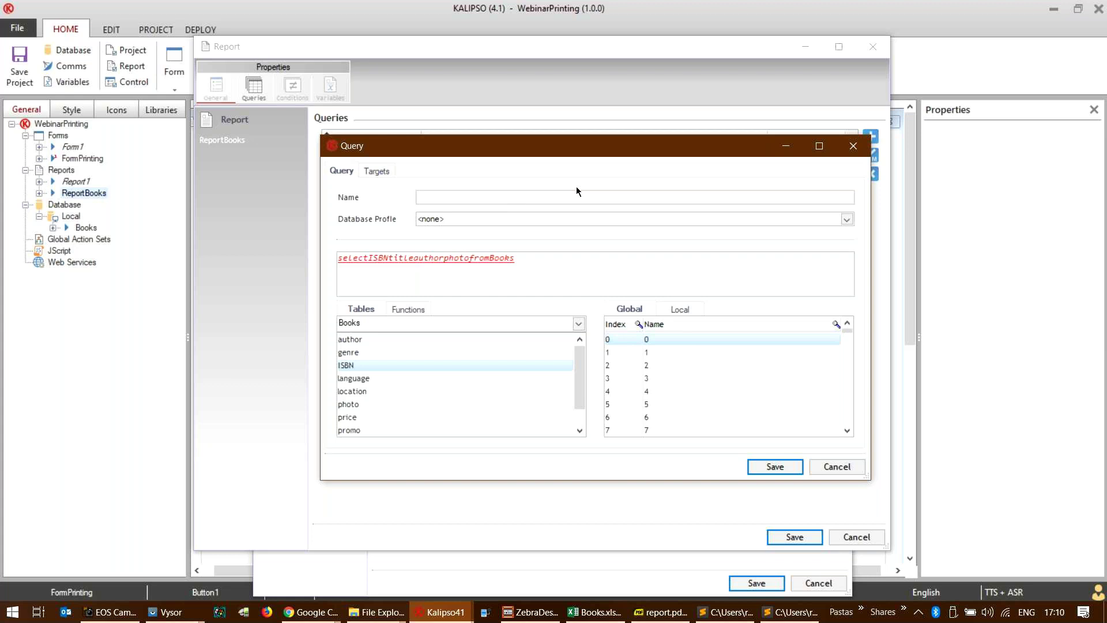
type("sele")
type("ct2")
- Edit the select2 query's SQL to "select ISBN title from Books" and save the query
type("\"")
key("Right")
key("Right")
key("Right")
key("Right")
key("Right")
key("Right")
key("Right")
key("Right")
key("Left")
key("Left")
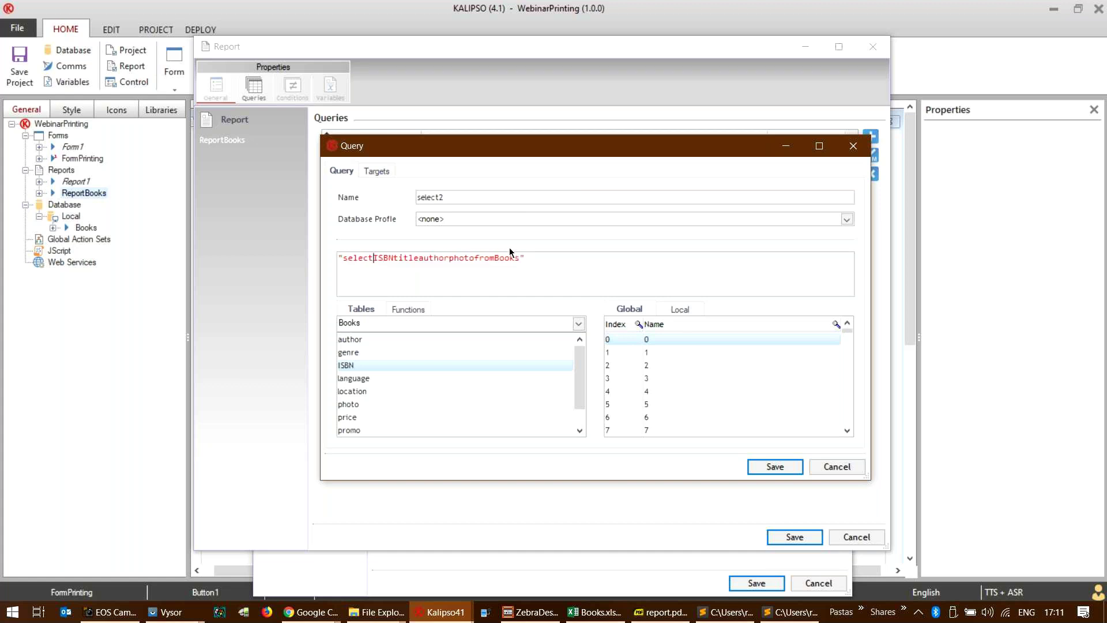
key("Return")
key("BackSpace")
key("Right")
key("Right")
key("Right")
key("Right")
key("Right")
key("Right")
key("Right")
key("Right")
key("Right")
key("Right")
key("Left")
key("BackSpace")
key("Right")
key("Delete")
key("Delete")
key("Delete")
key("Delete")
key("Delete")
key("Delete")
key("Delete")
key("Delete")
key("Delete")
key("Right")
key("Right")
key("Right")
key("Right")
left_click(774, 467)
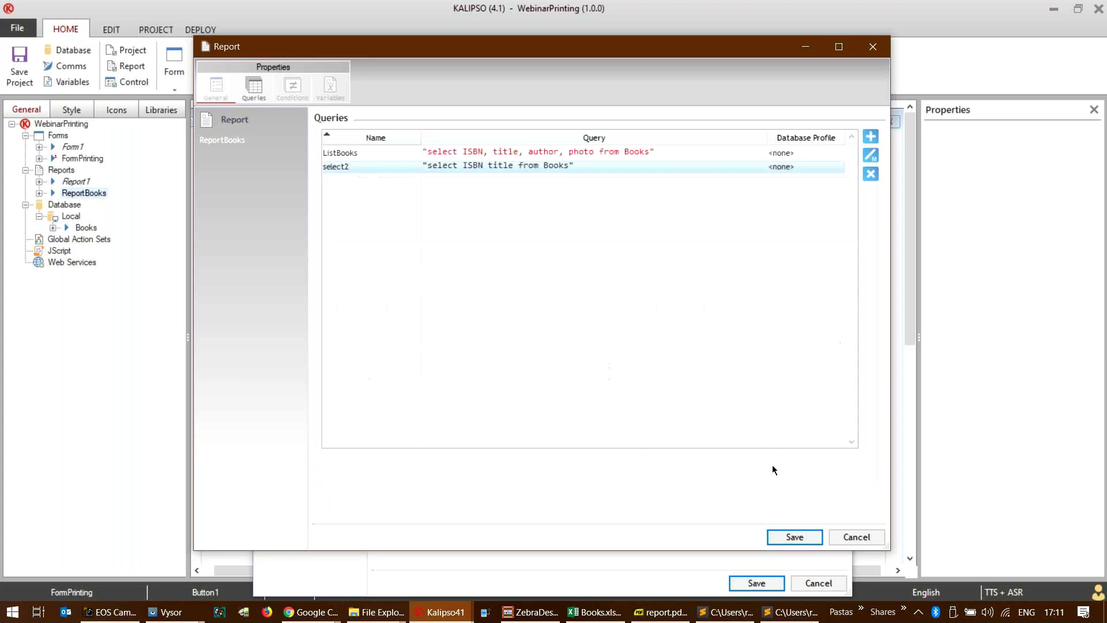
- Save the report's queries, assign the select2 query to Looper2, and save the looper
left_click(795, 536)
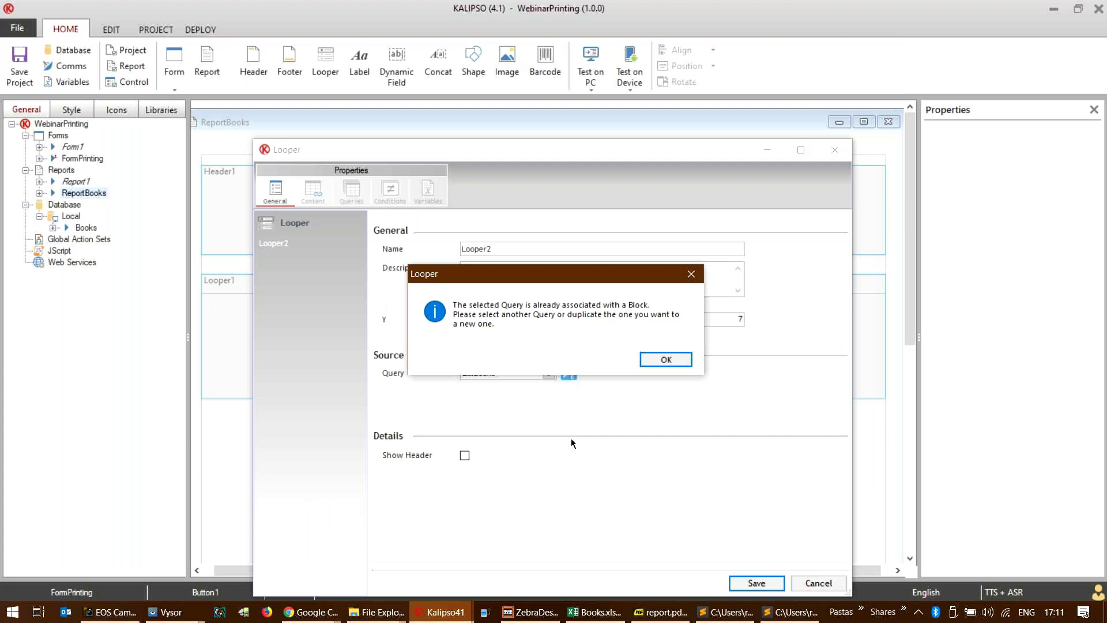
left_click(669, 359)
left_click(542, 373)
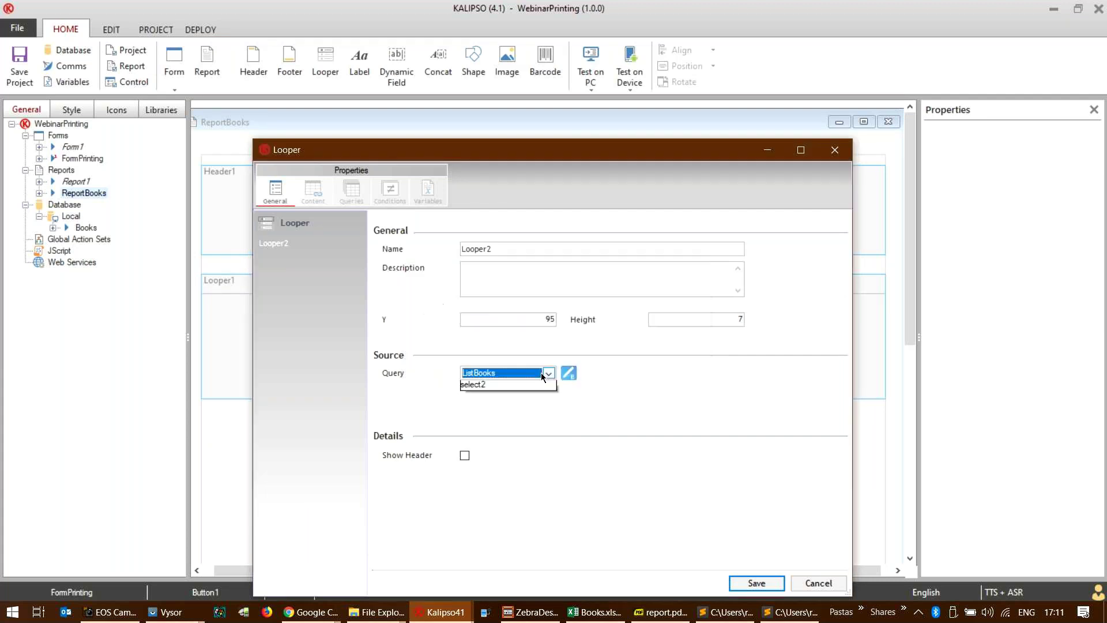
left_click(539, 398)
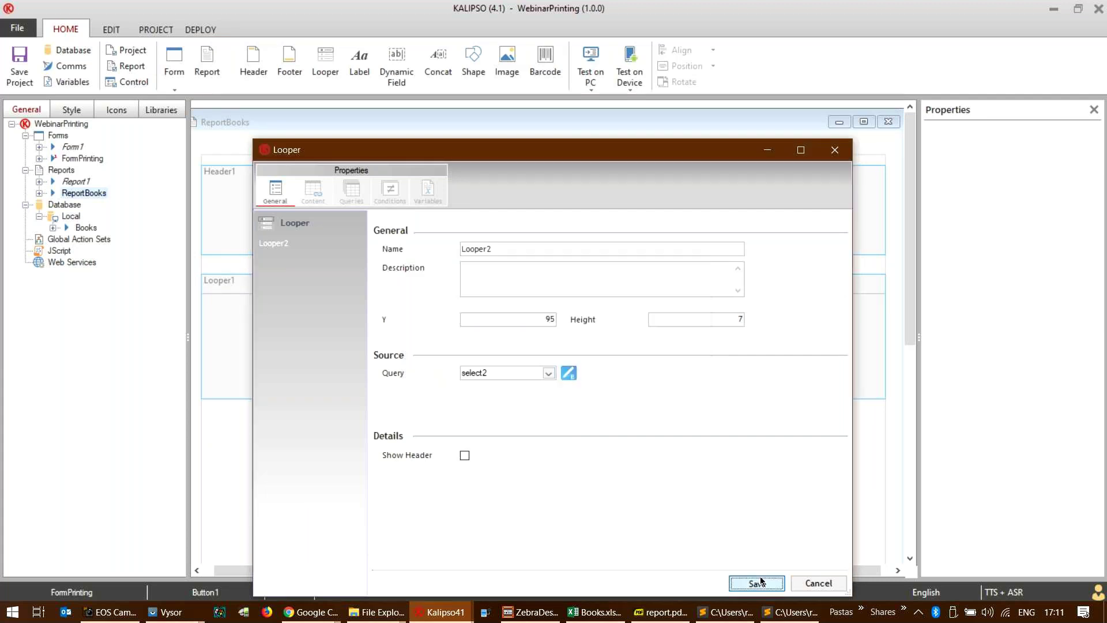
left_click(758, 583)
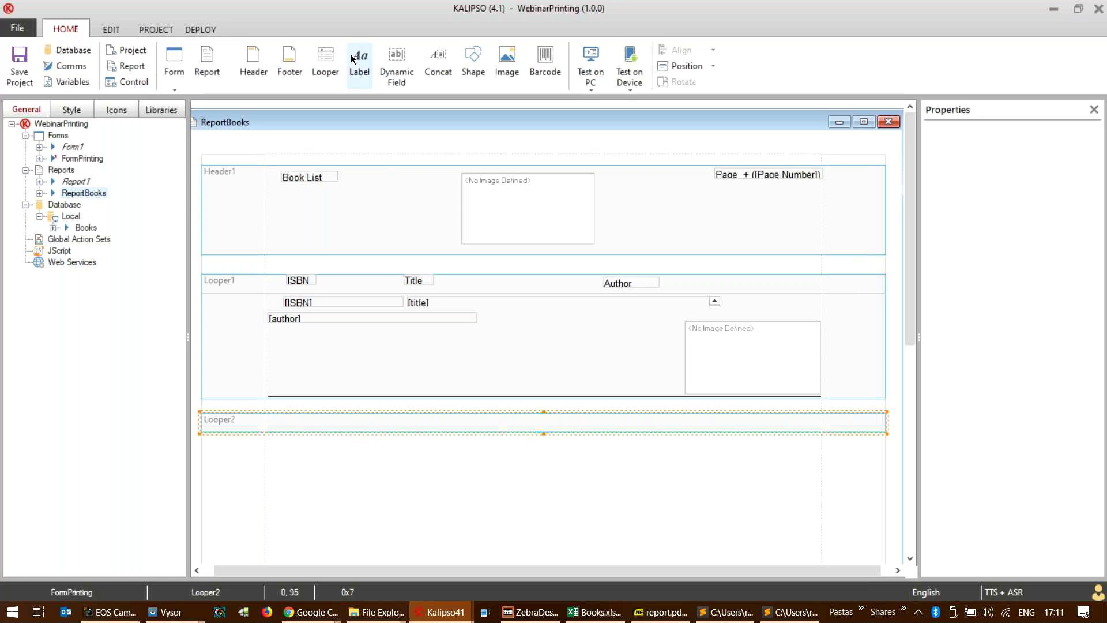
- Add a vertical line shape at X 39 in Looper2 and stretch it to the looper's full height
left_click(413, 64)
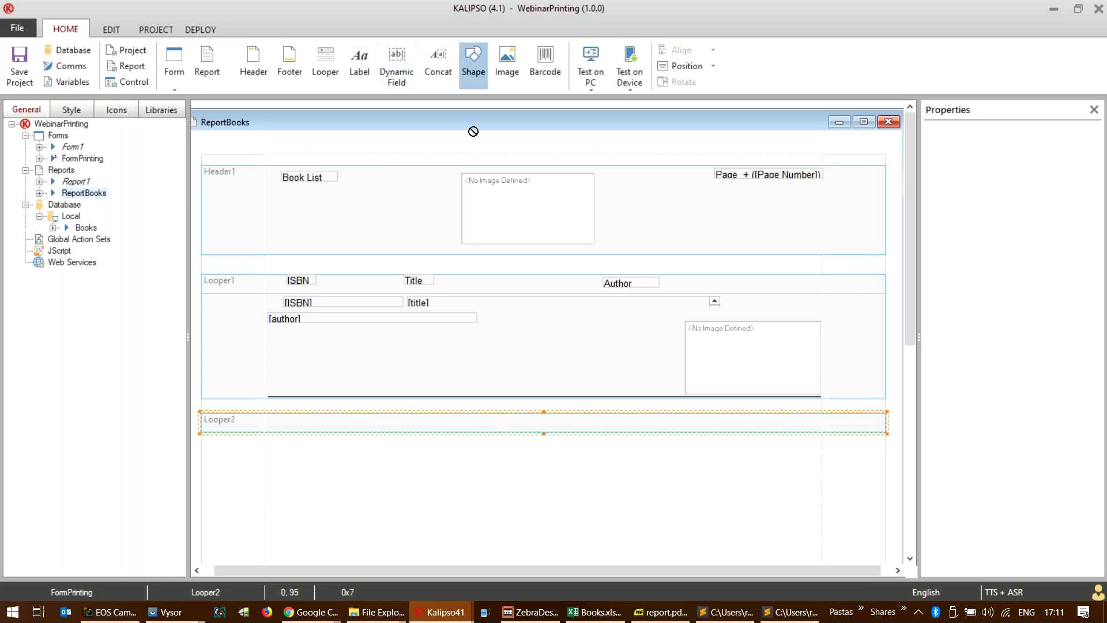
left_click(372, 415)
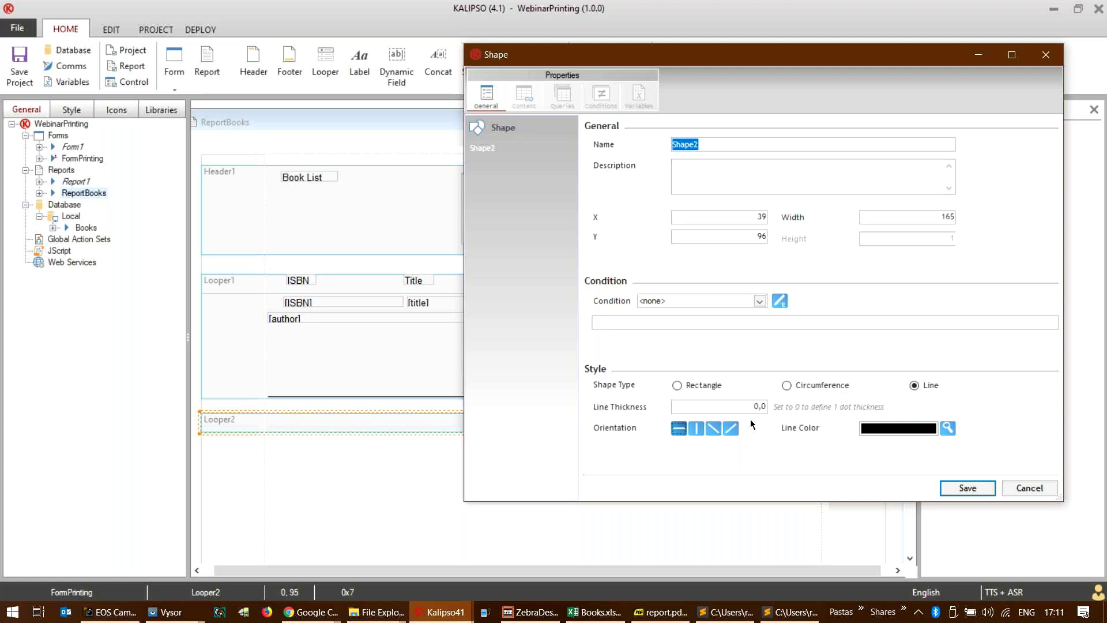
left_click(695, 428)
left_click(967, 488)
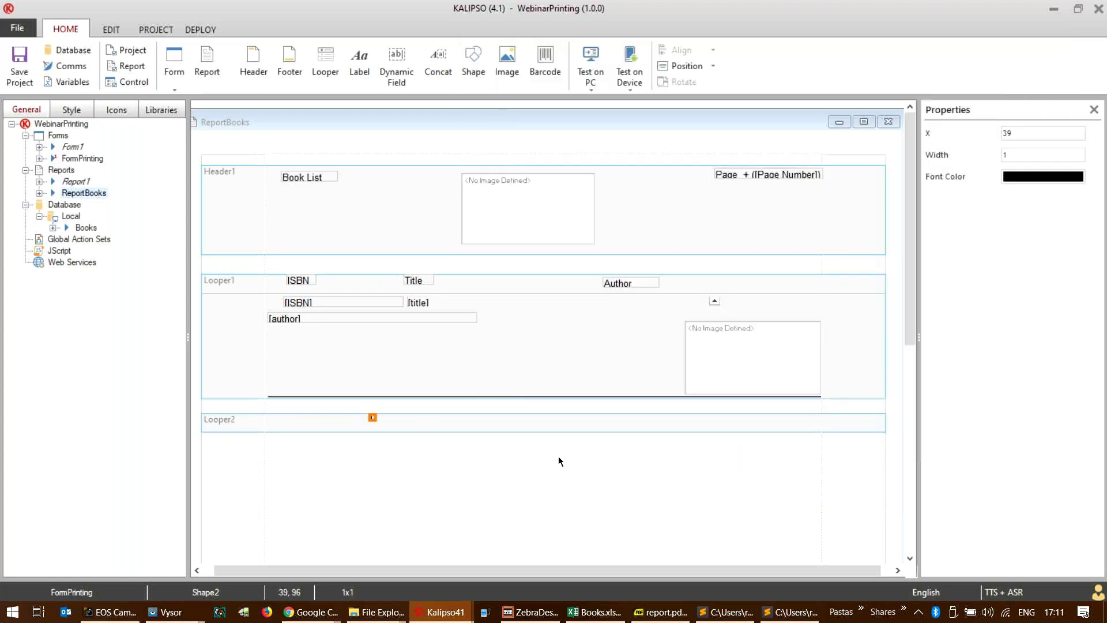
left_click_drag(372, 418, 372, 437)
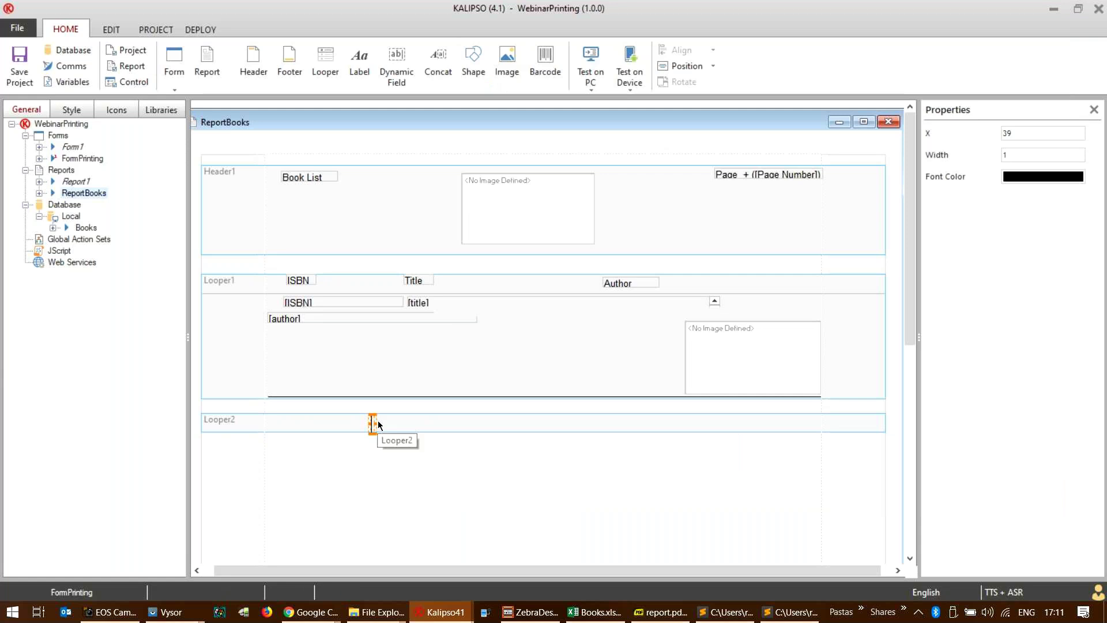
- Duplicate the vertical line in Looper2 and place the copy at X 94
left_click_drag(379, 425, 379, 425)
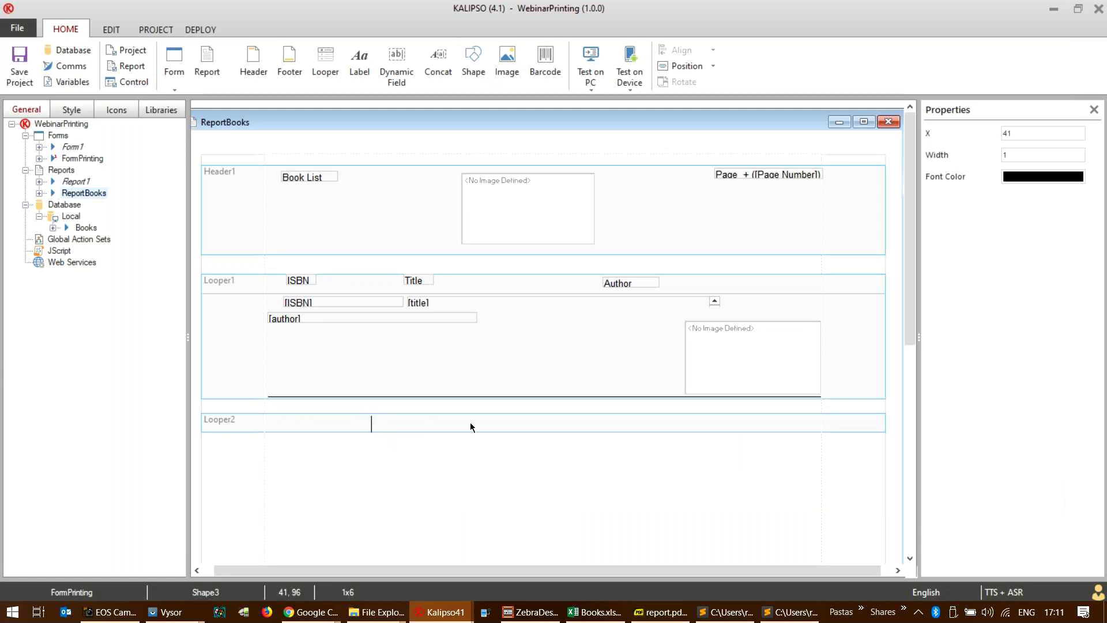
left_click(522, 423)
left_click(450, 429)
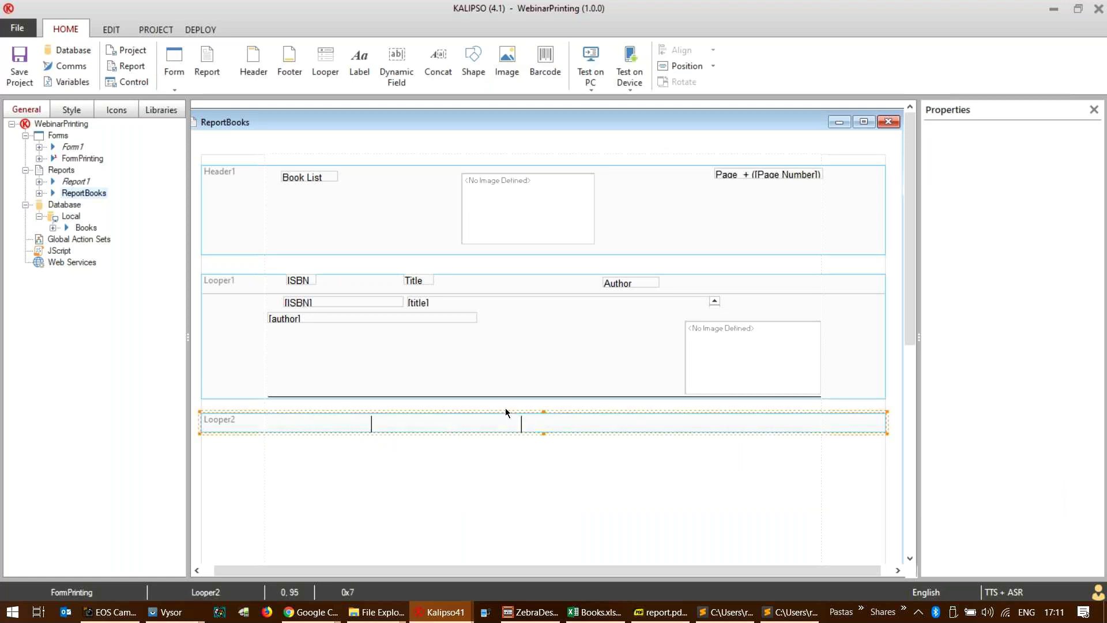
- Delete the vertical line at X 39 from Looper2
key("Tab")
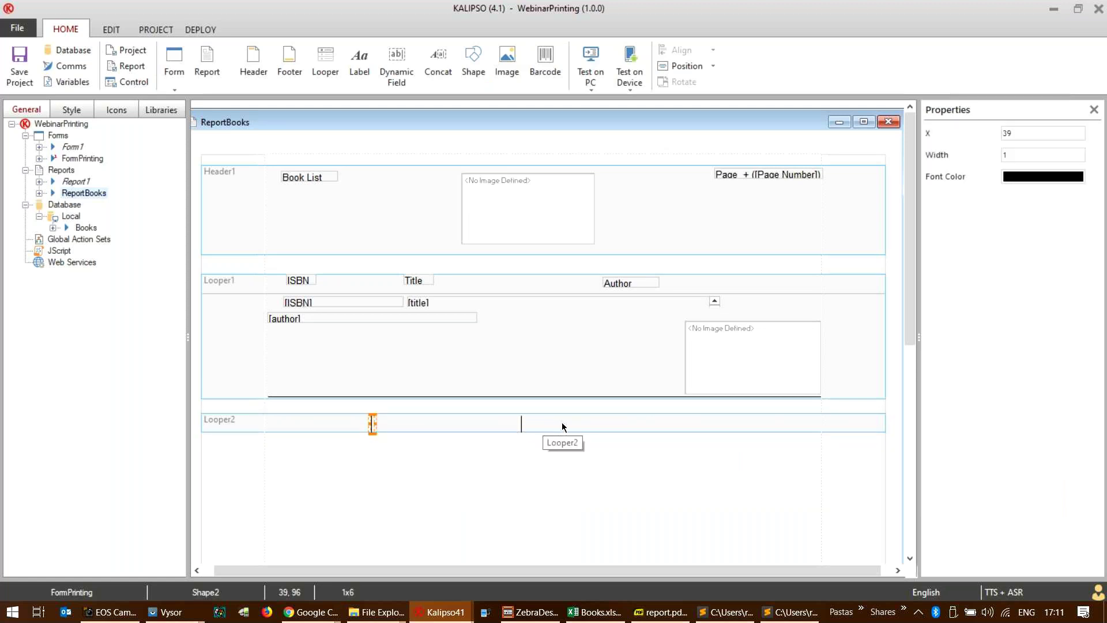
key("Delete")
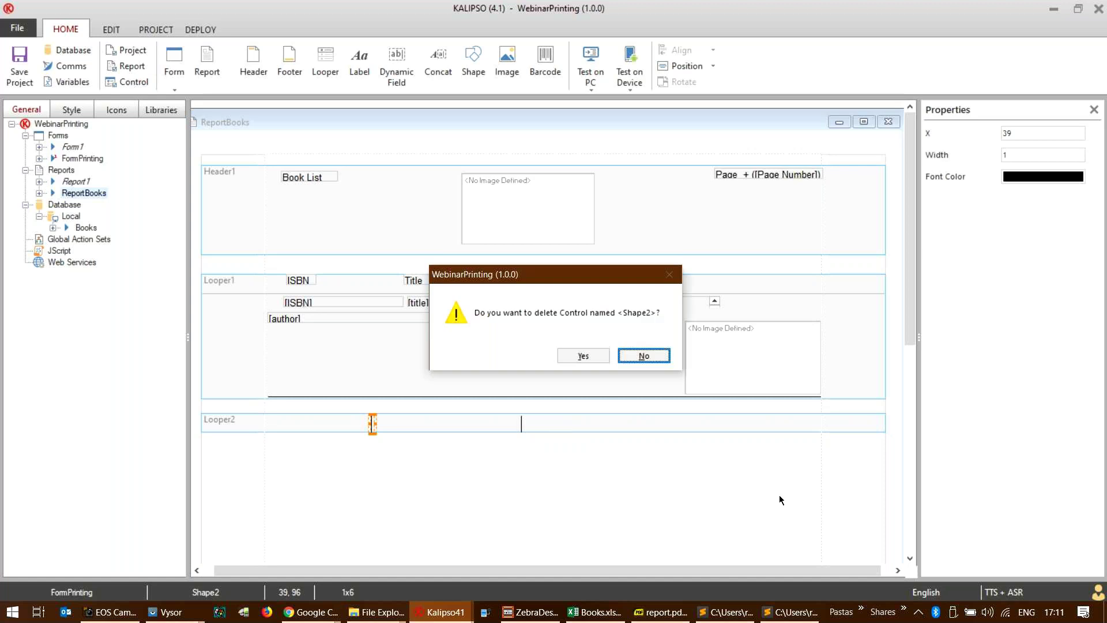
left_click(599, 355)
- Add a 184-wide dynamic field for ISBN with borders on all sides to Looper2 and align it with the report's left margin
left_click_drag(384, 54, 320, 417)
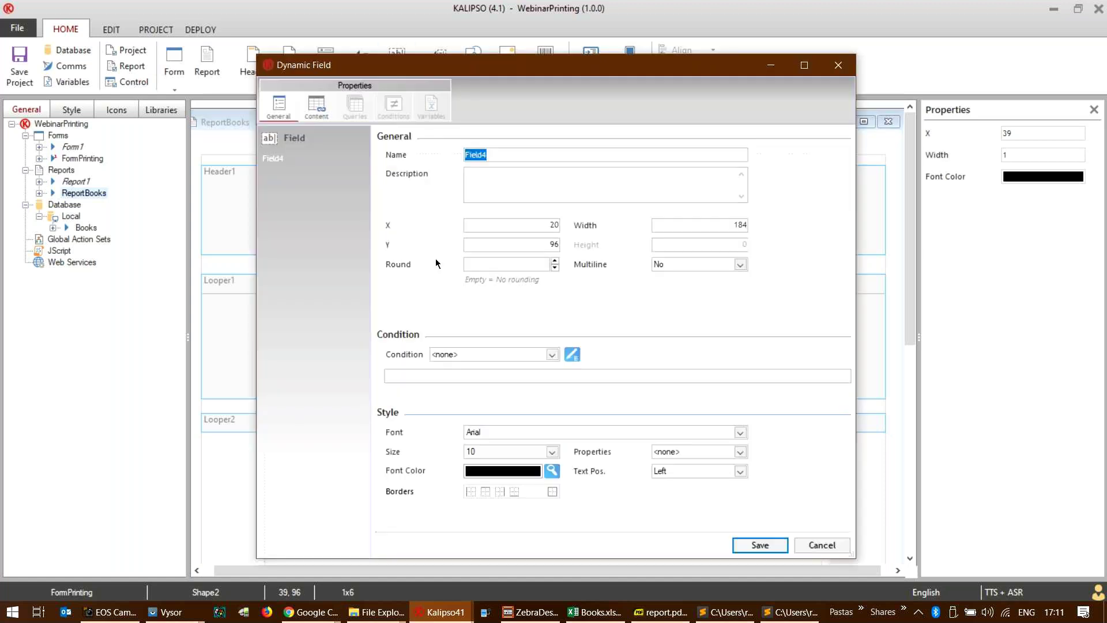
left_click(552, 491)
left_click(760, 546)
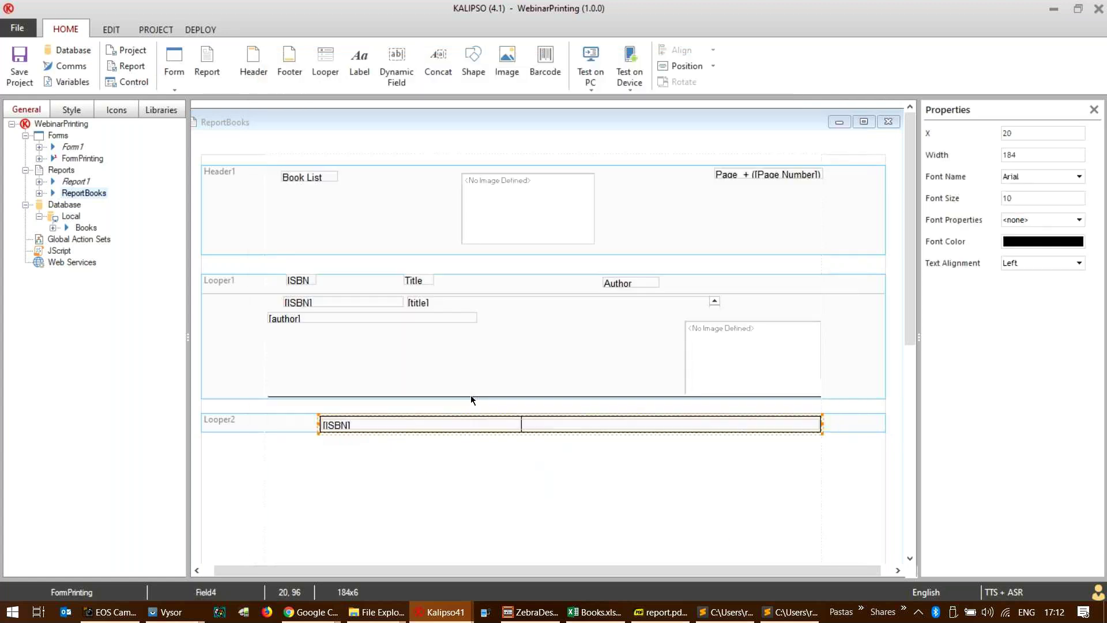
left_click(425, 427)
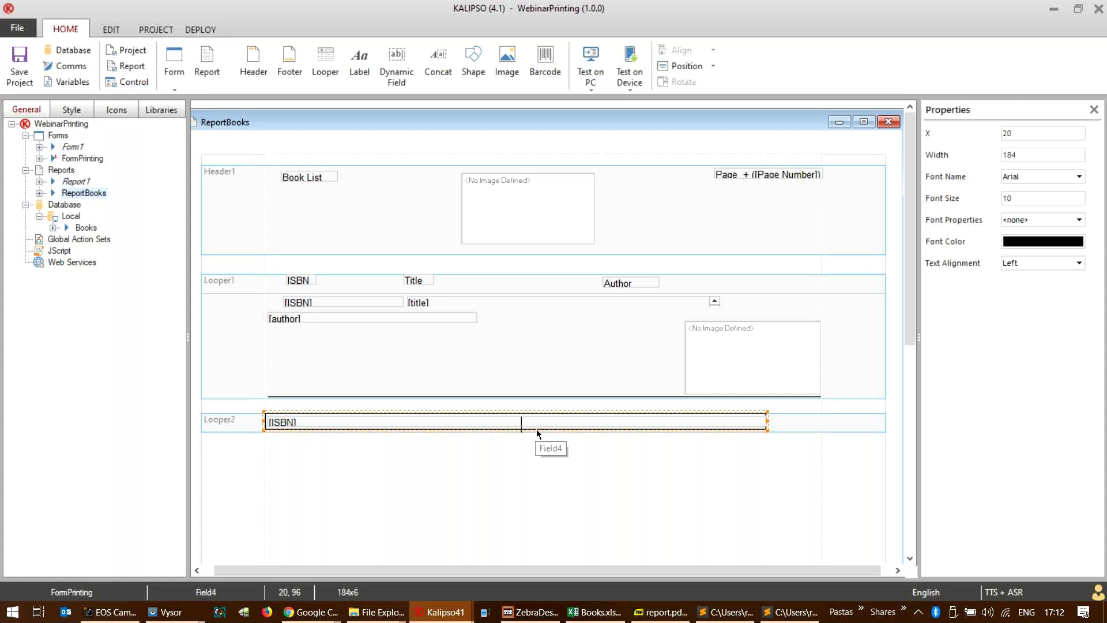
- Delete the remaining vertical line at X 94 from Looper2
left_click(563, 420)
key("Tab")
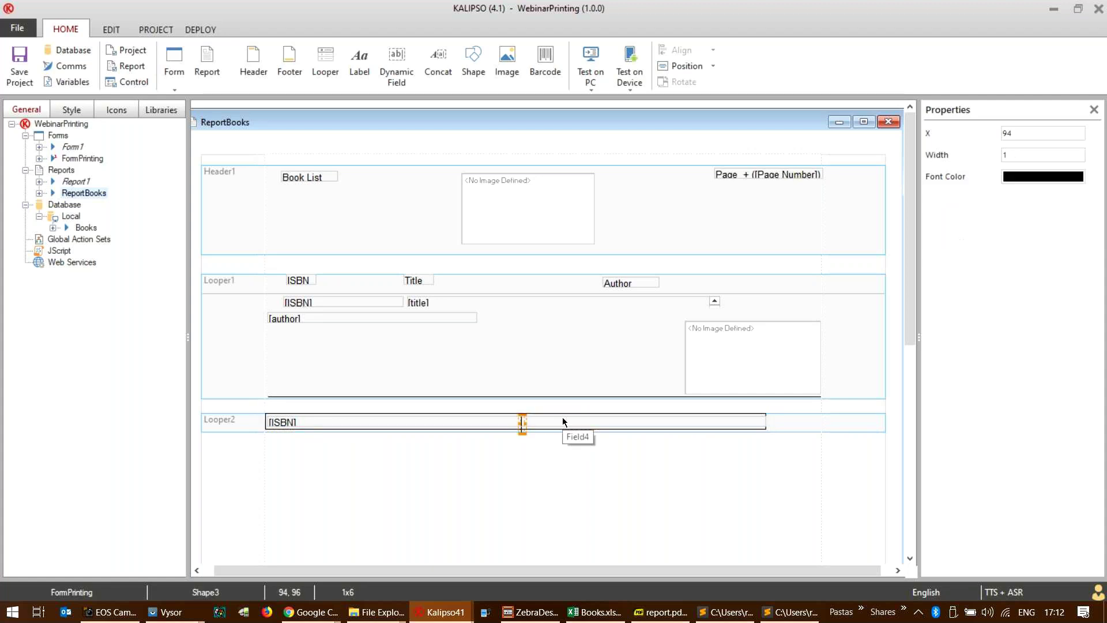
key("Delete")
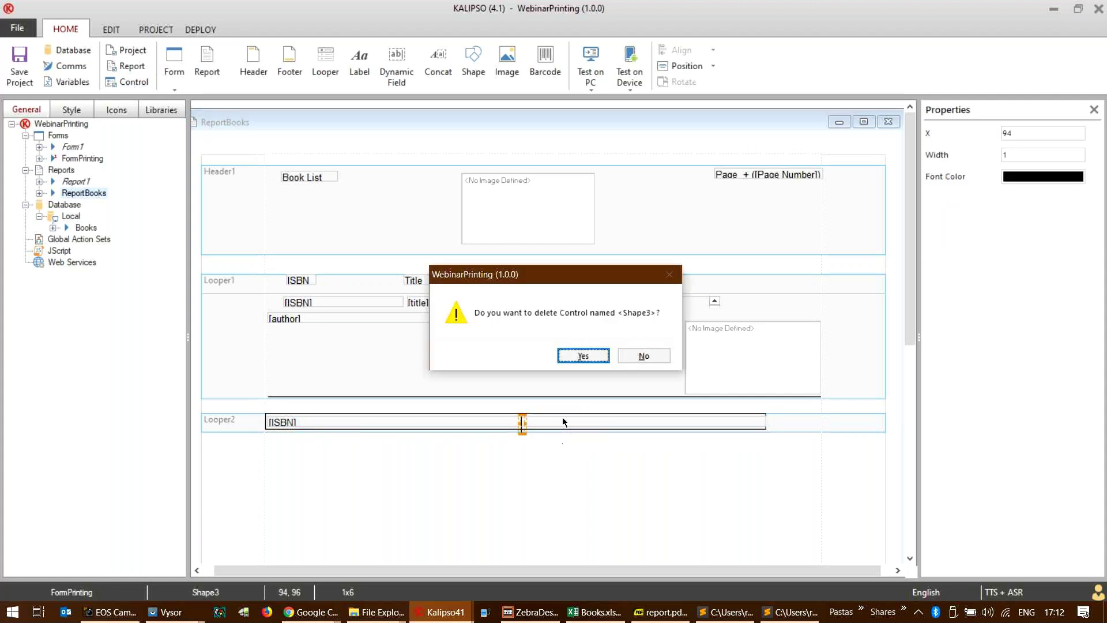
key("Return")
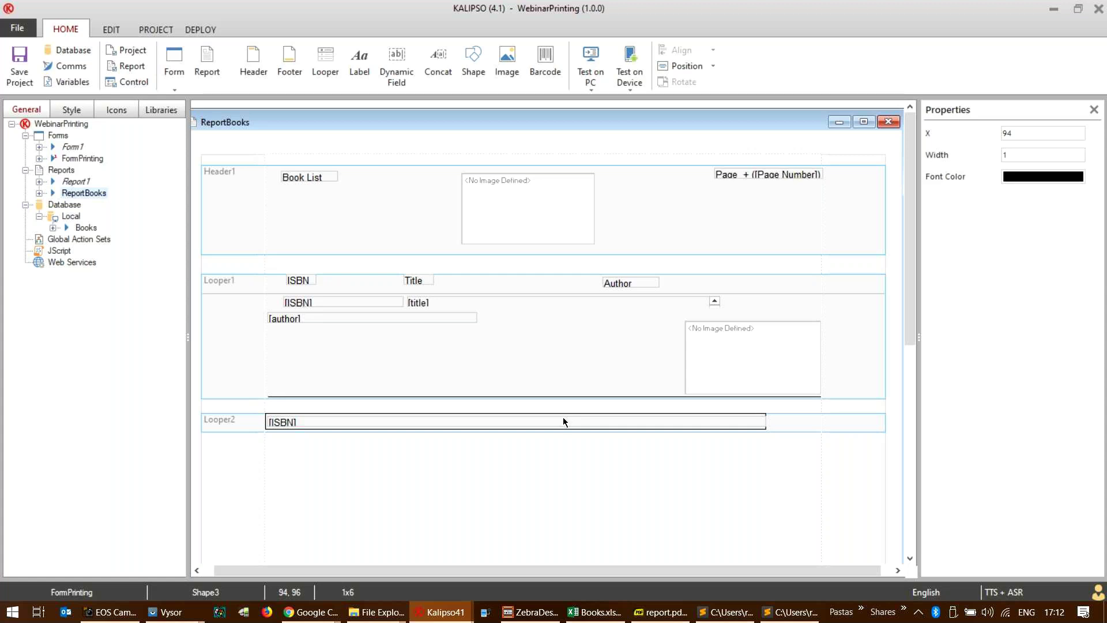
- Hide the WebinarPrinting properties pane, minimize that project, and bring up the TestPrinting project with its window maximized
left_click(1092, 110)
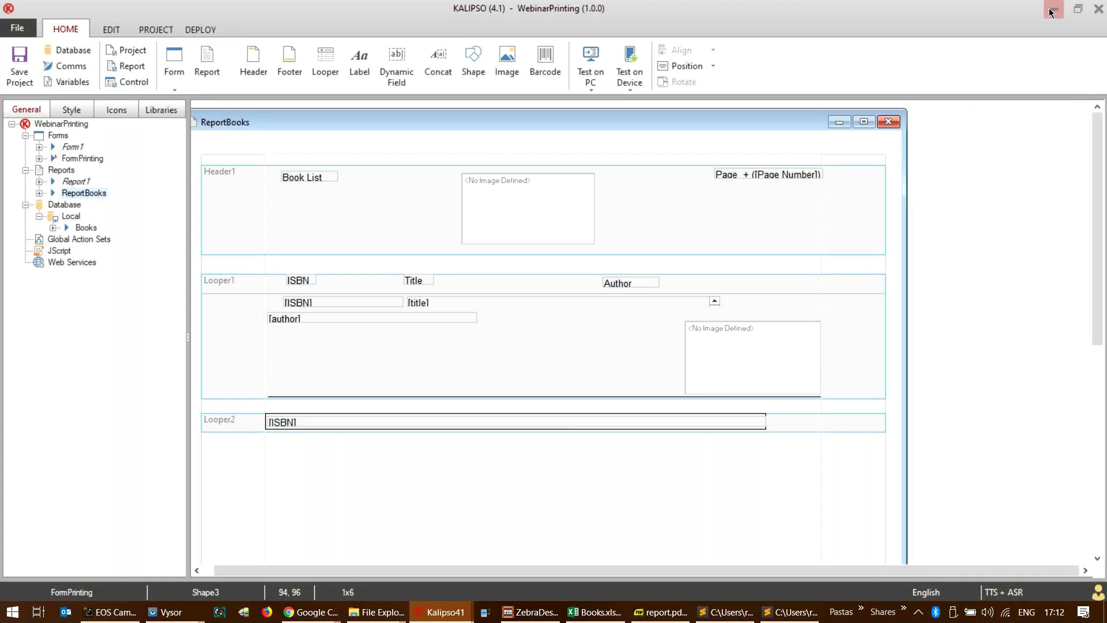
left_click(1051, 12)
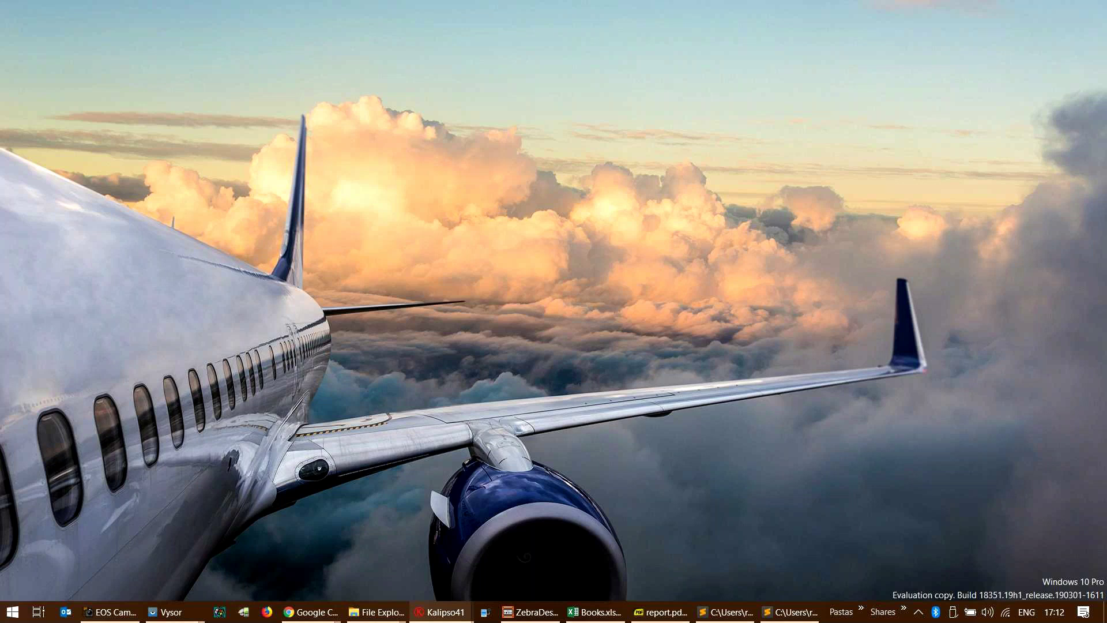
mouse_move(455, 618)
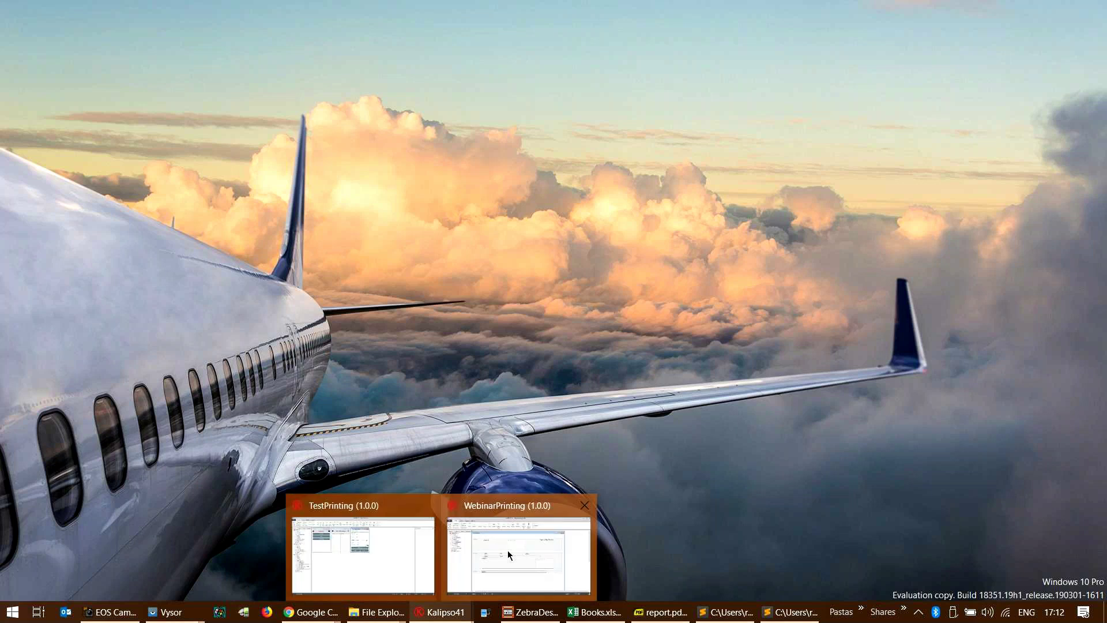
left_click(368, 539)
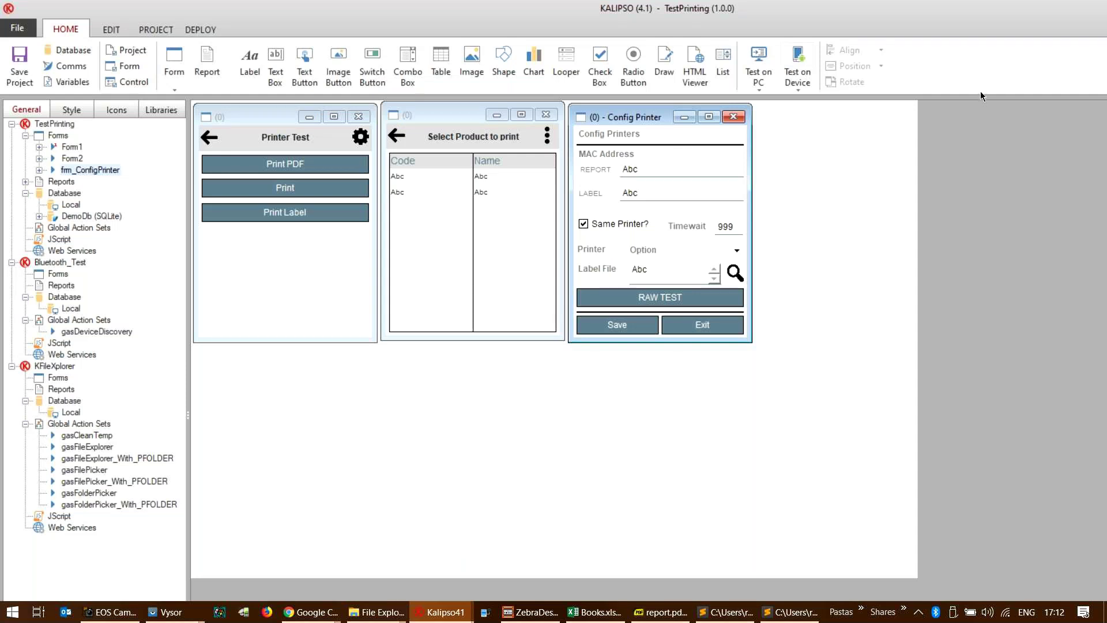
double_click(989, 18)
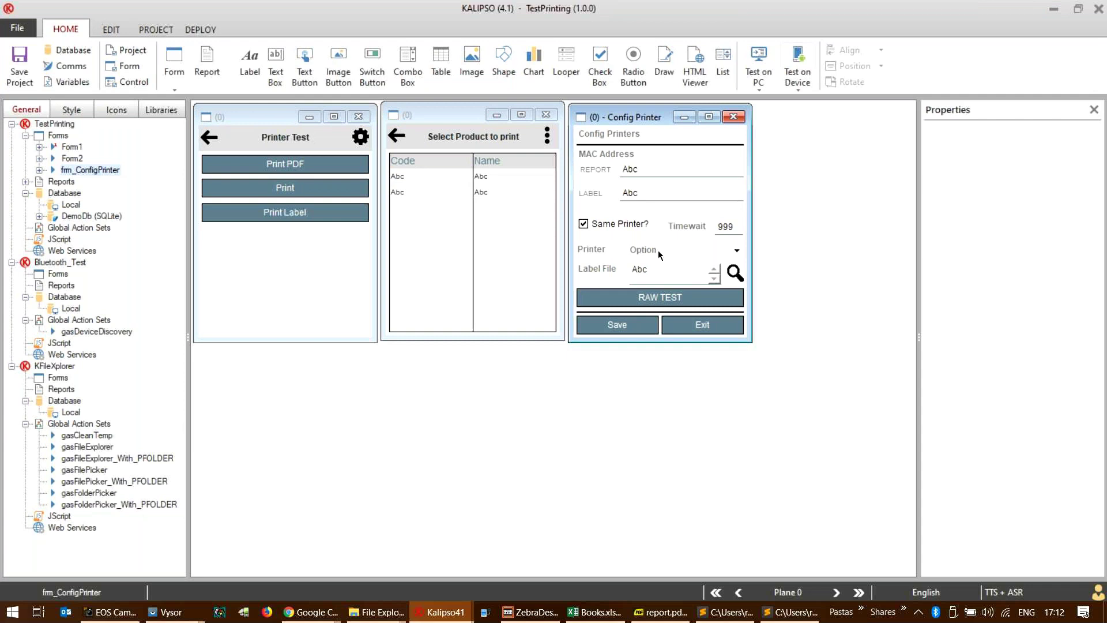
- View the actions of the report MAC address input on the Config Printer form and close them without changes
left_click(671, 172)
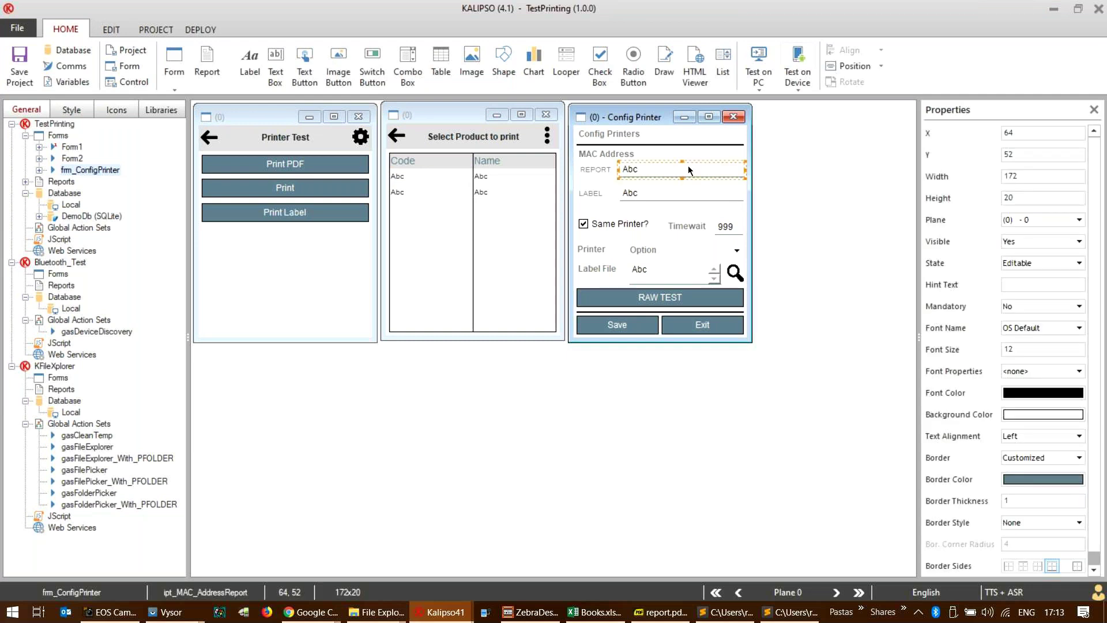
double_click(687, 164)
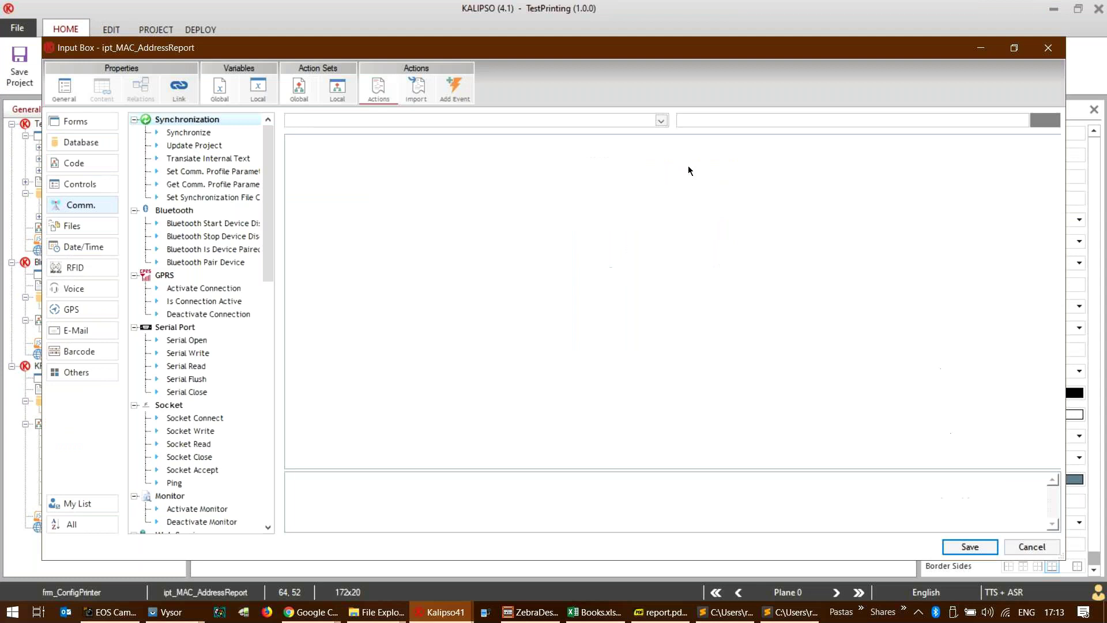
key("Escape")
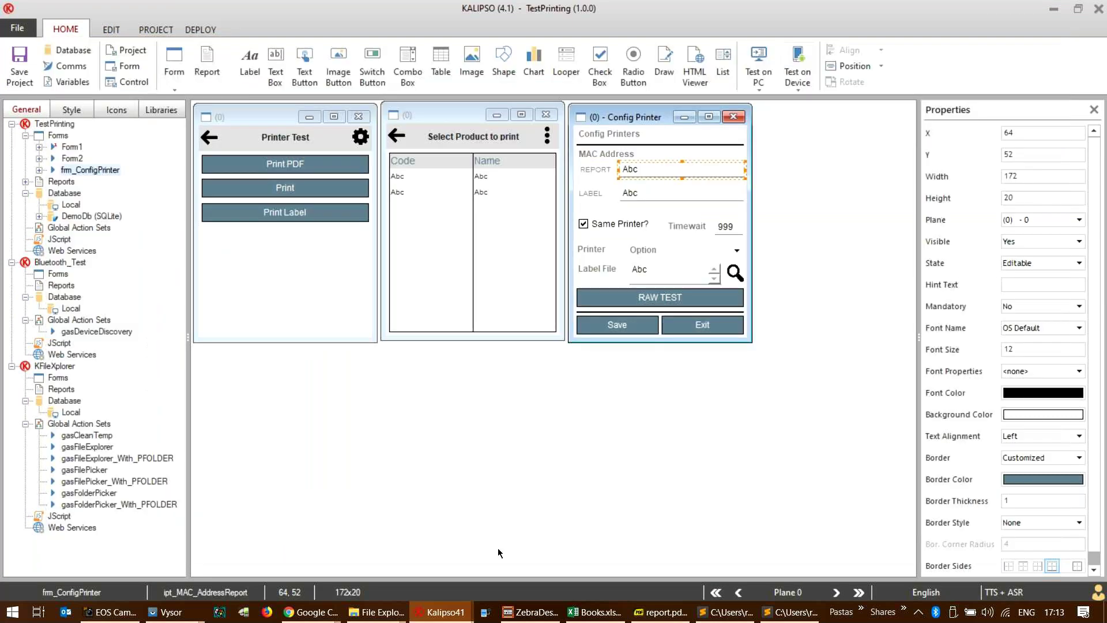
- Switch to File Explorer and open the Kalipso Projs folder under Dropbox (Sysdev)
left_click(376, 612)
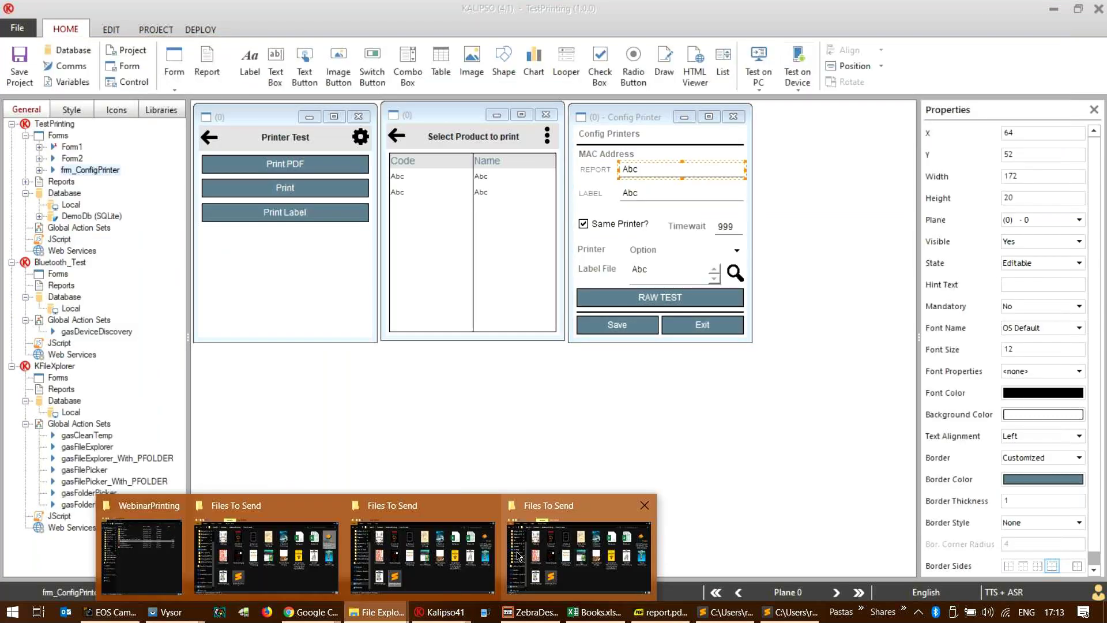
left_click(160, 551)
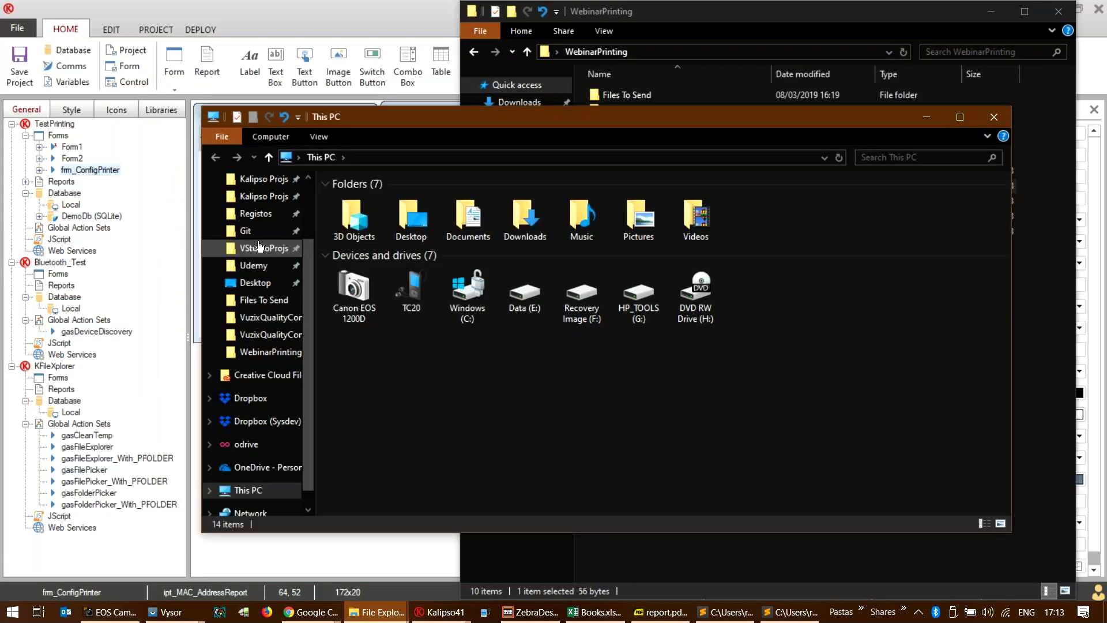
left_click(264, 196)
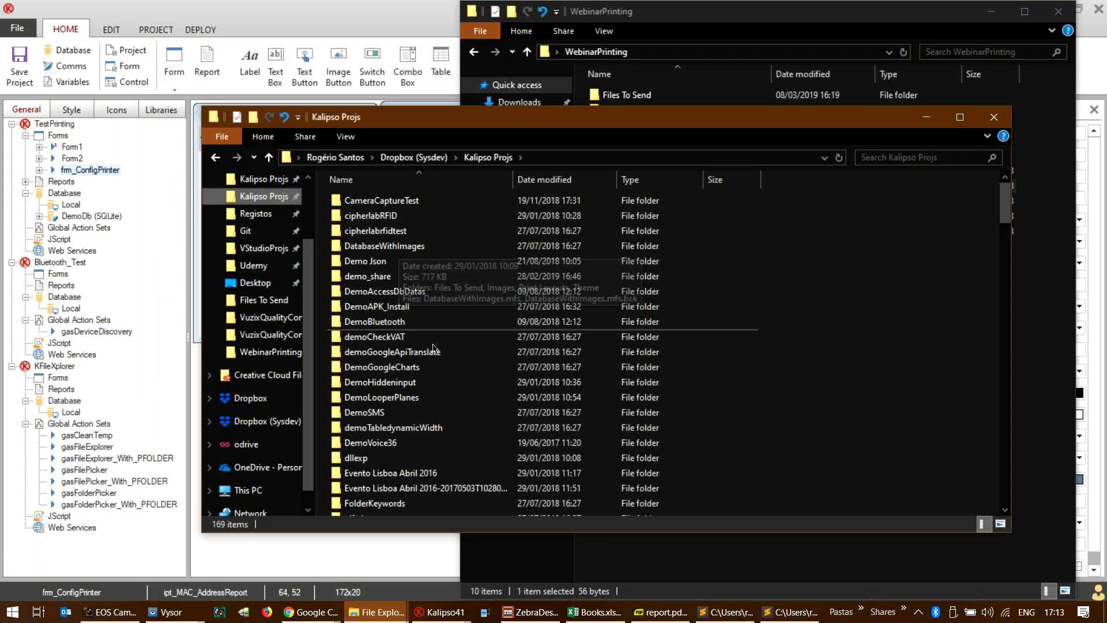
- Look through the Dropbox (Sysdev) Kalipso Projs folder for the Bluetooth test project
scroll(421, 349, "down", 10)
scroll(413, 332, "up", 7)
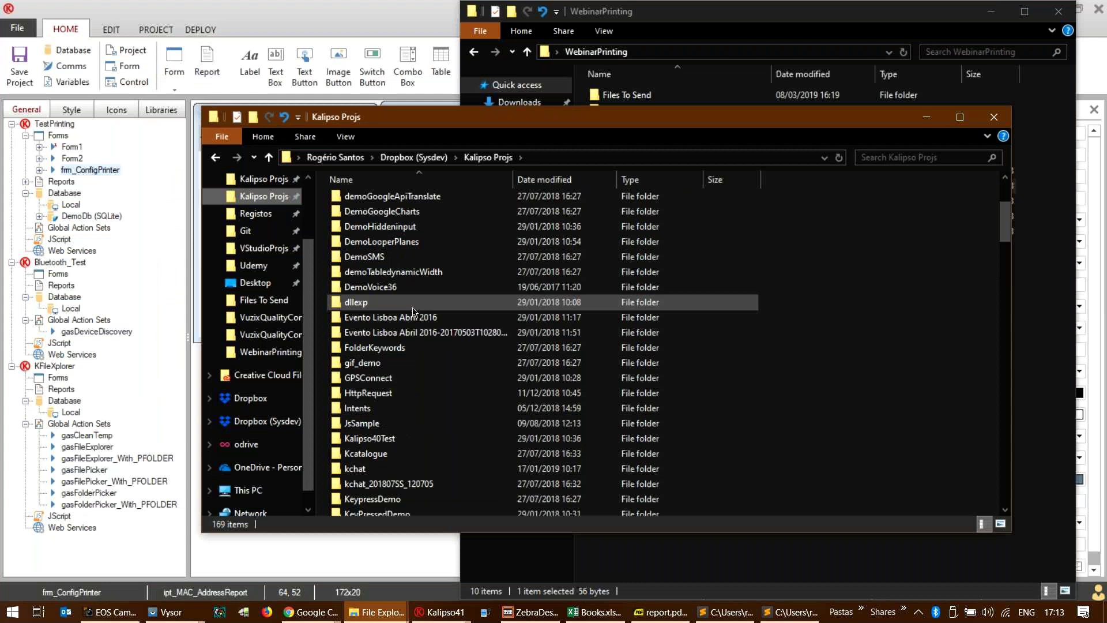
scroll(413, 311, "up", 4)
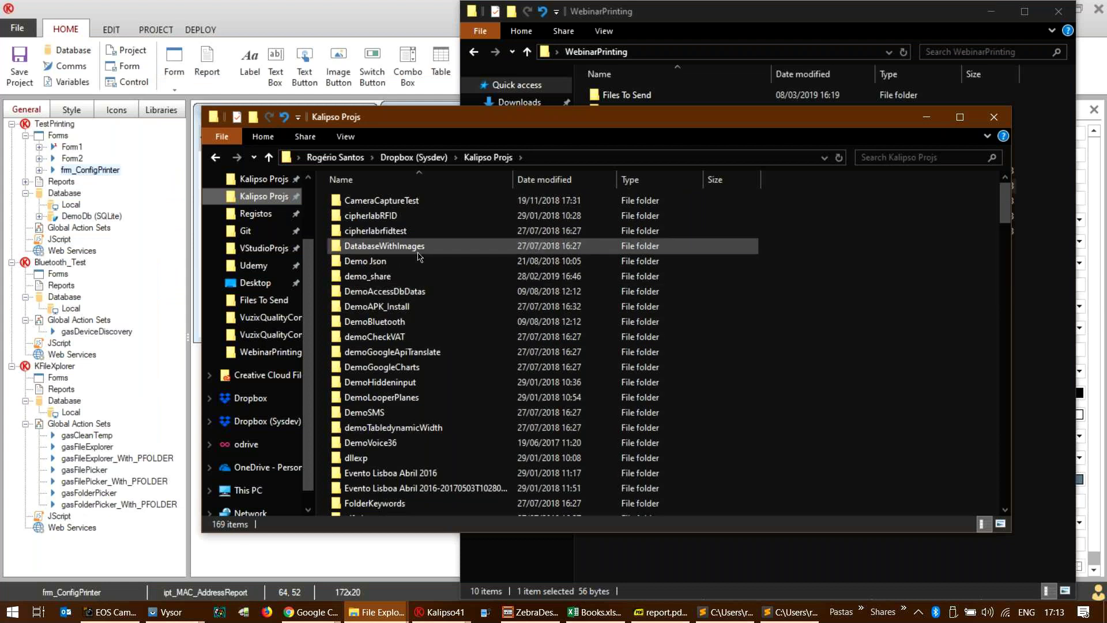
scroll(433, 306, "down", 19)
scroll(452, 362, "down", 3)
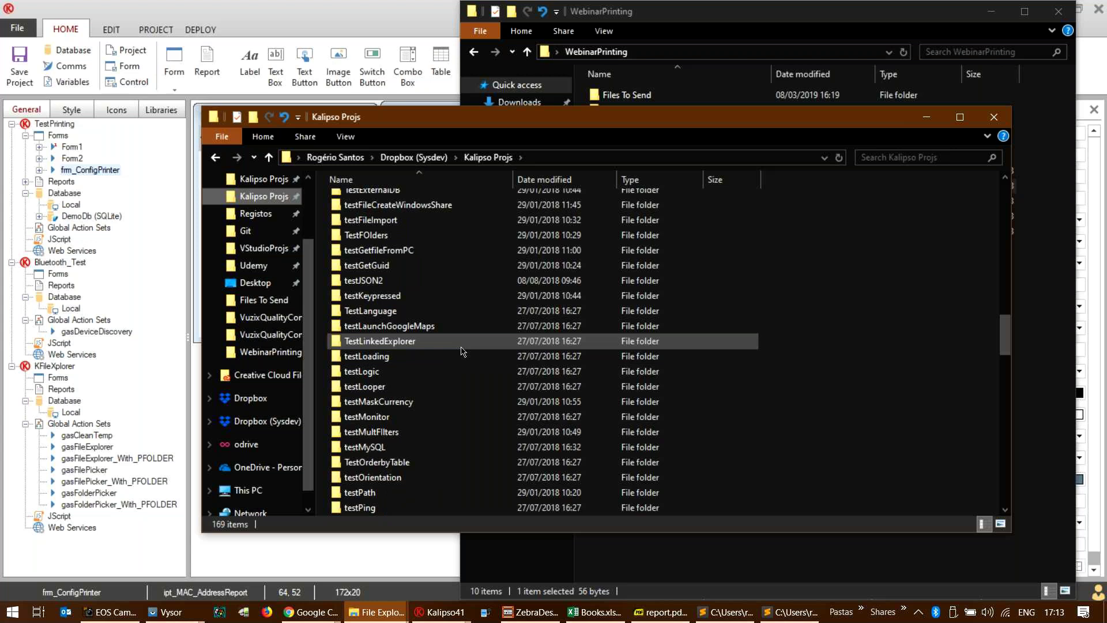
scroll(450, 363, "down", 3)
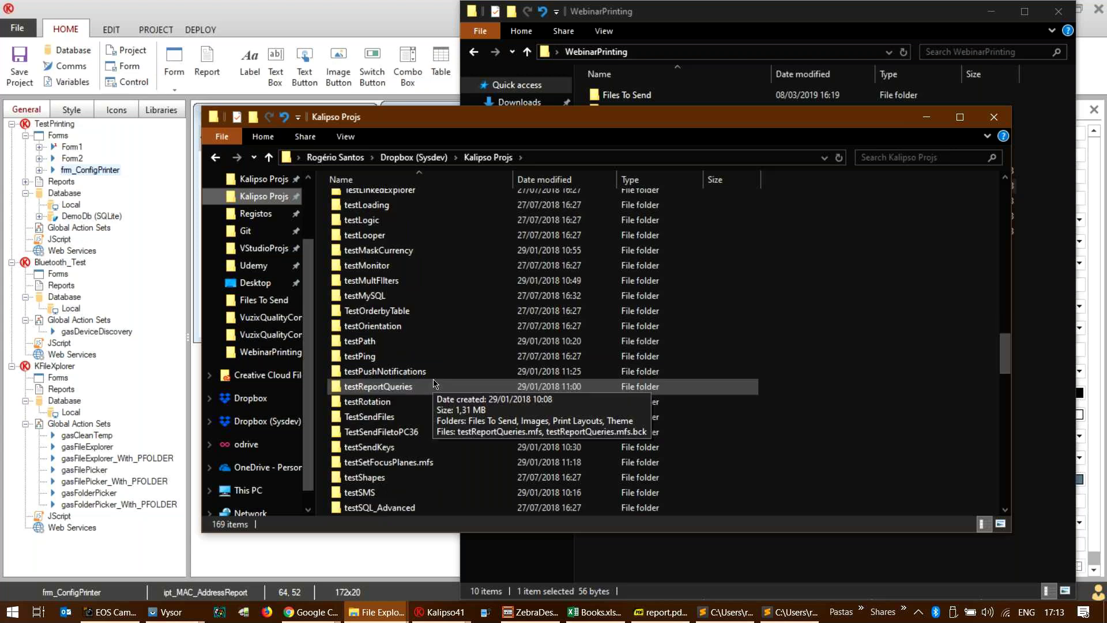
scroll(433, 387, "down", 6)
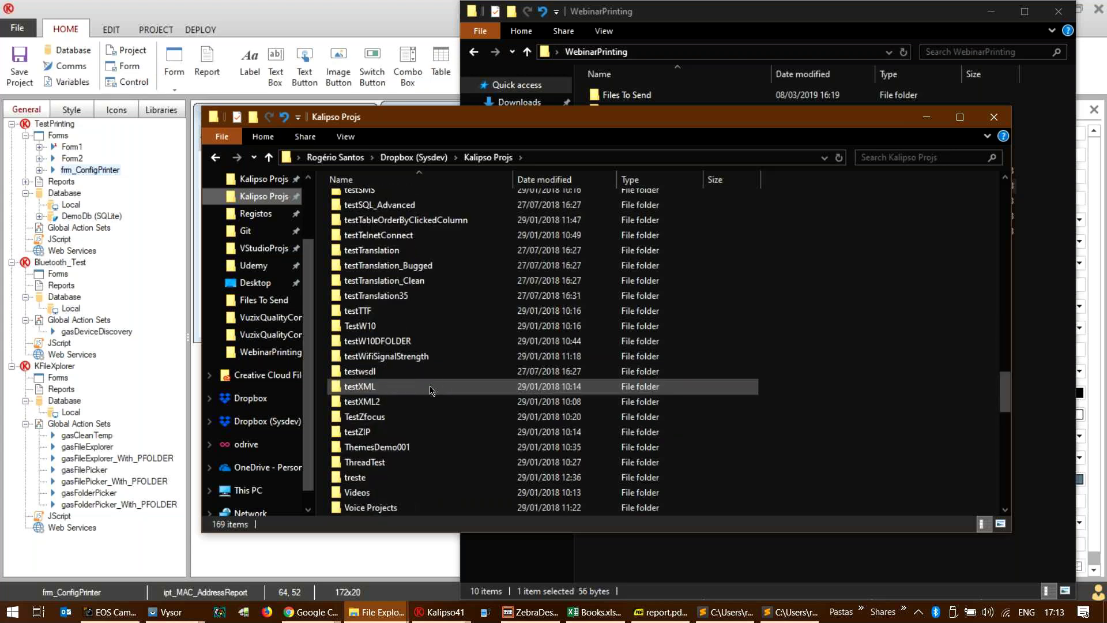
scroll(431, 390, "down", 3)
scroll(430, 390, "down", 3)
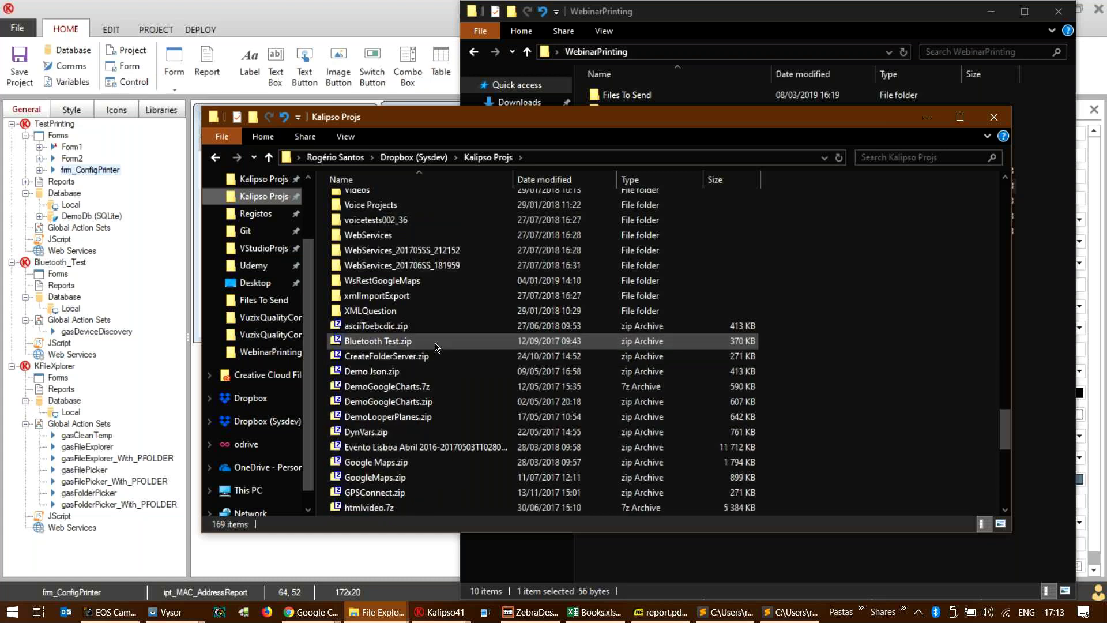
left_click(436, 345)
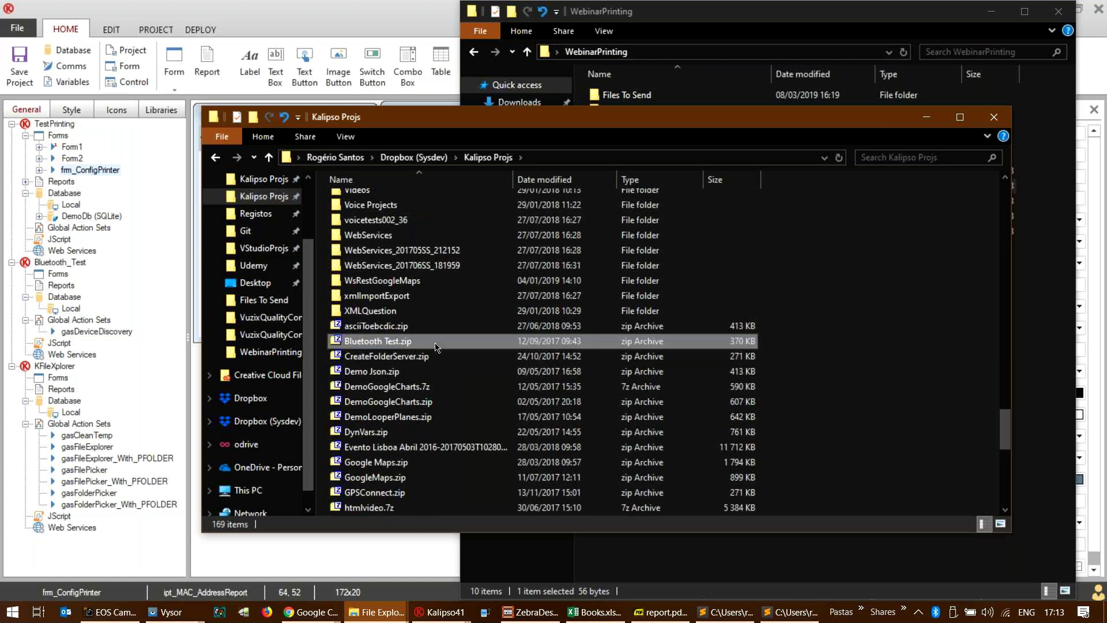
scroll(441, 343, "up", 10)
scroll(445, 341, "down", 15)
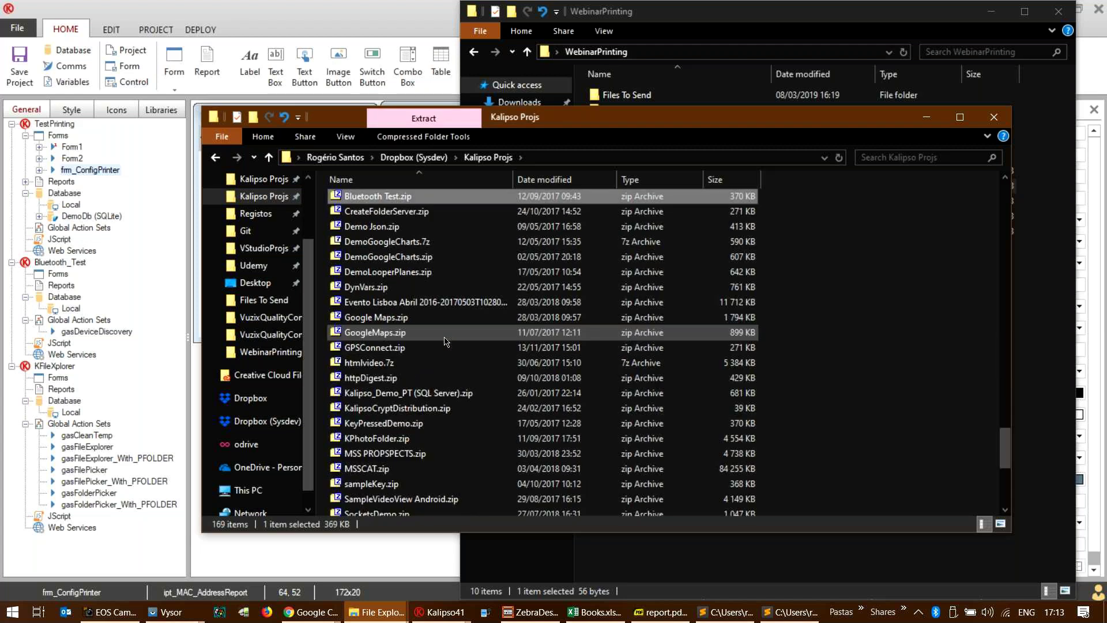
scroll(444, 341, "up", 15)
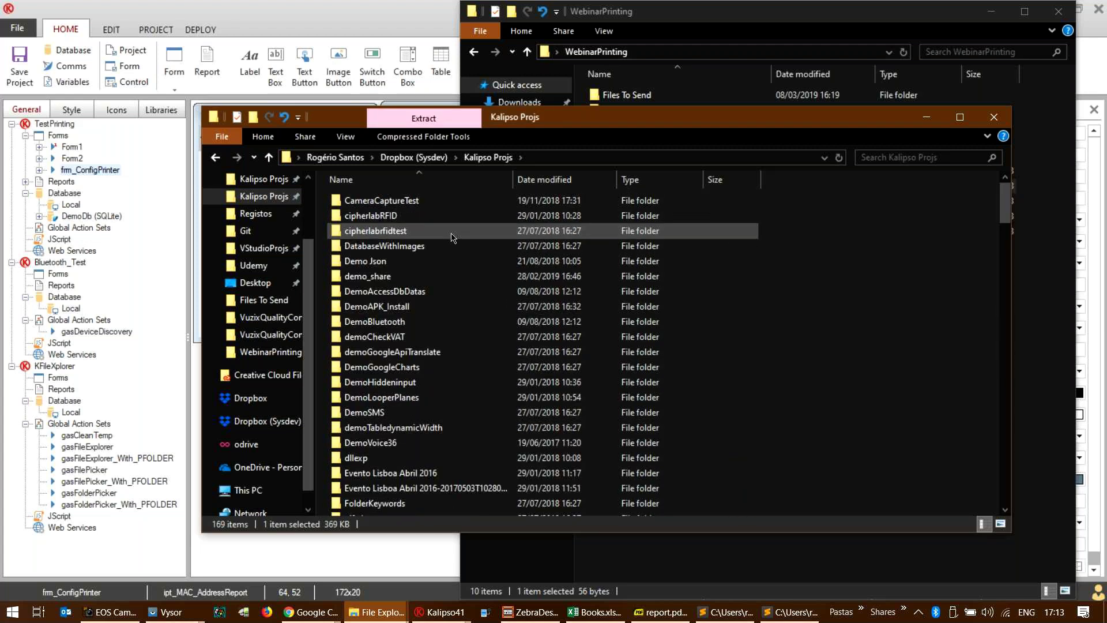
scroll(413, 334, "down", 3)
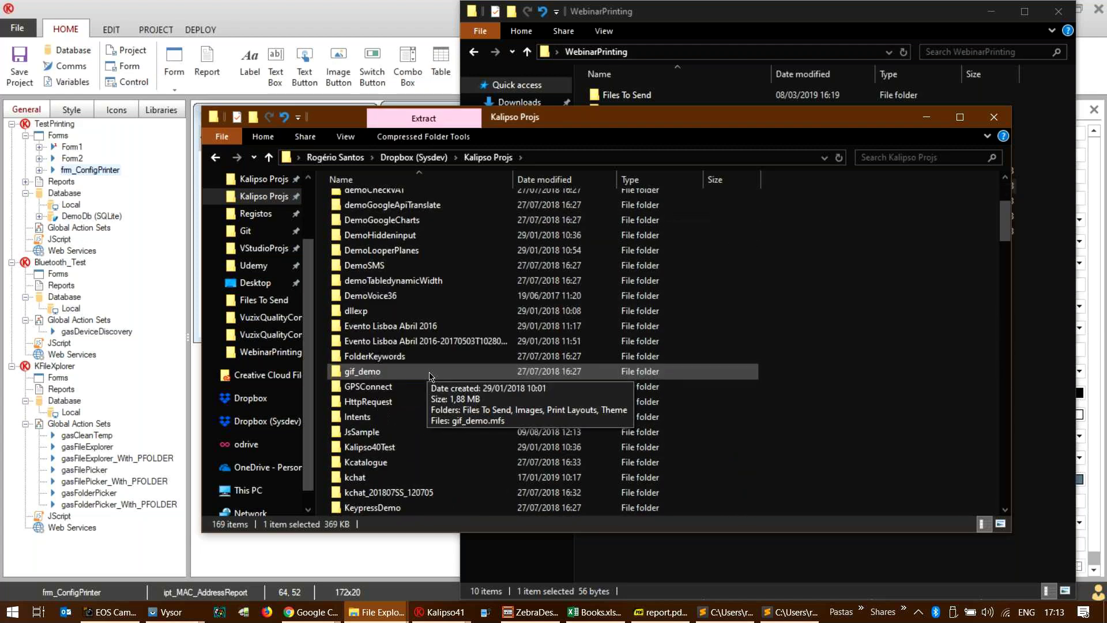
scroll(430, 376, "down", 20)
scroll(432, 372, "up", 7)
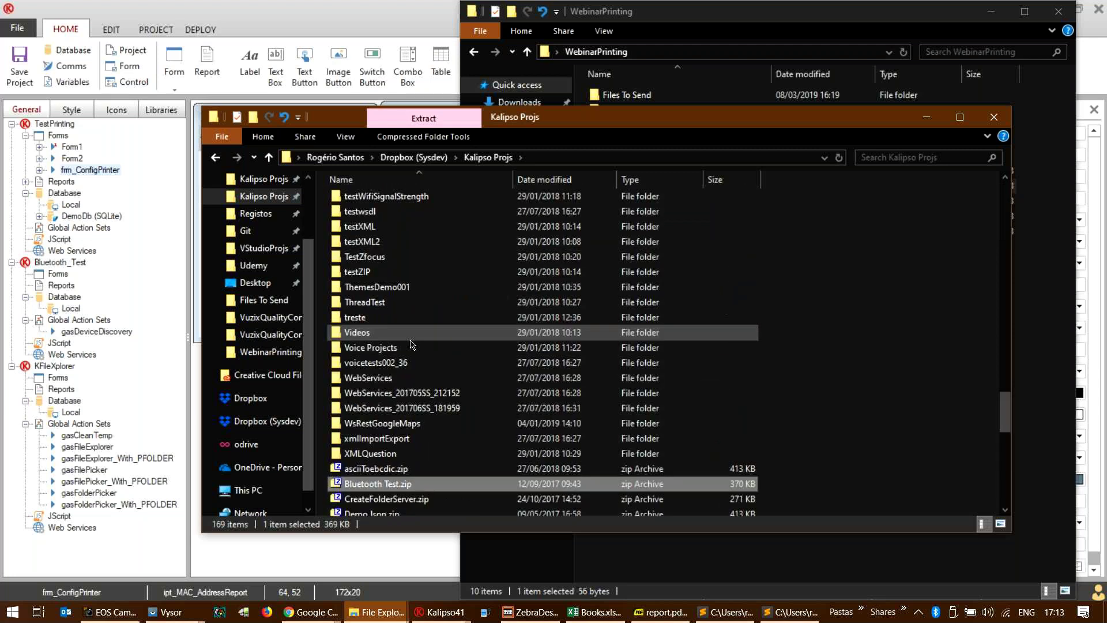
scroll(404, 346, "down", 3)
- Go to the other Kalipso Projs folder, under Dropbox, and open its Bluetooth Test project folder
left_click(263, 184)
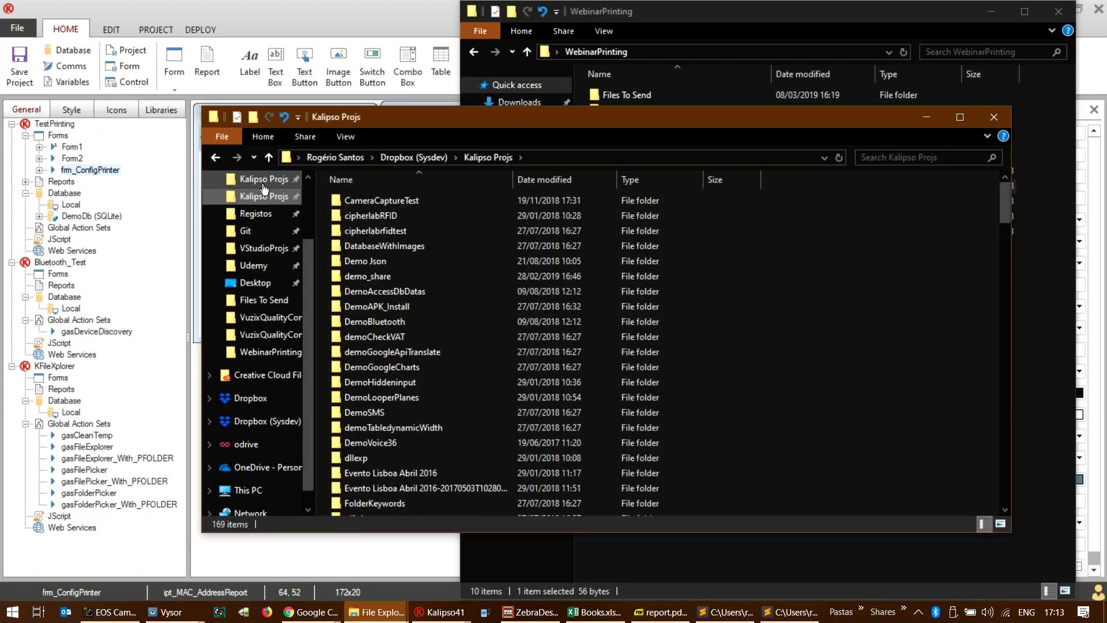
left_click(263, 193)
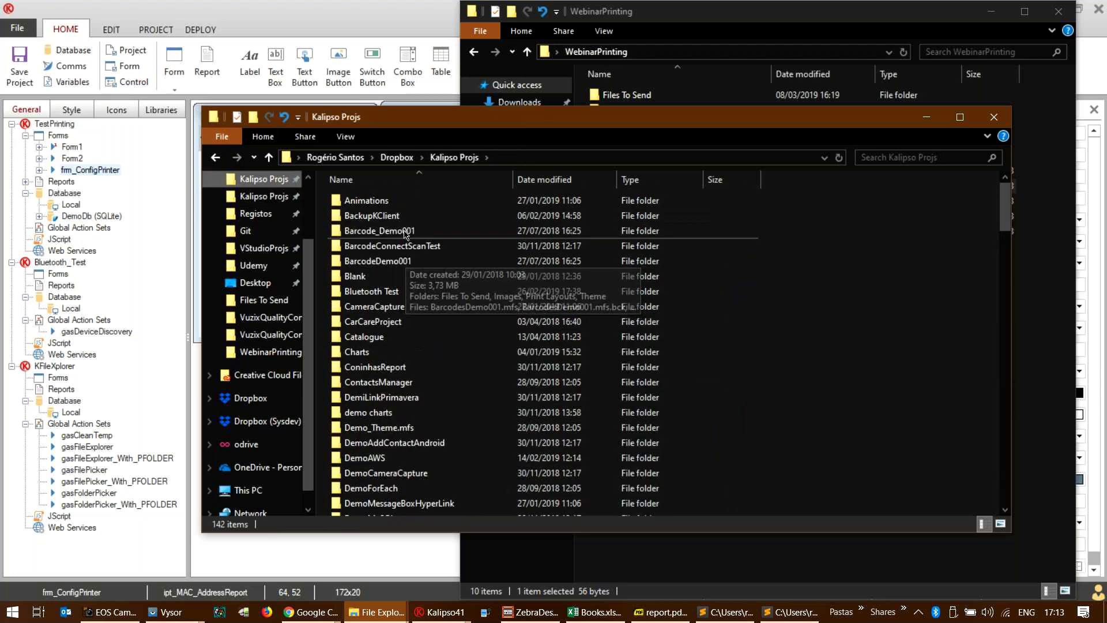
double_click(390, 296)
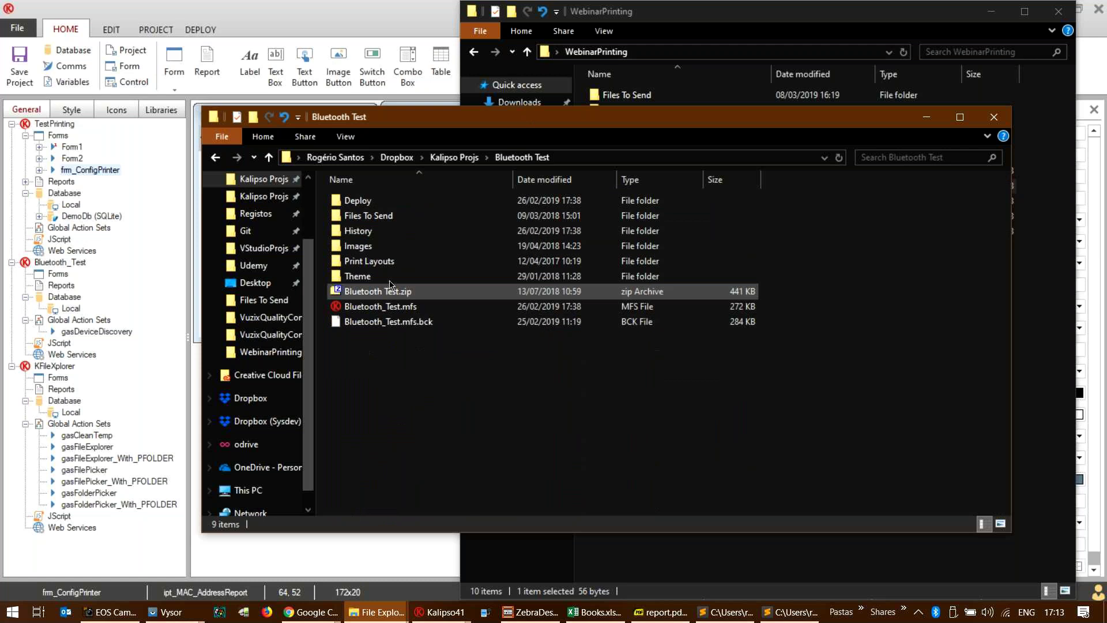
- Open the Bluetooth_Test.mfs project in Kalipso, clear the File Explorer windows out of the way and maximize the project window
left_click(370, 309)
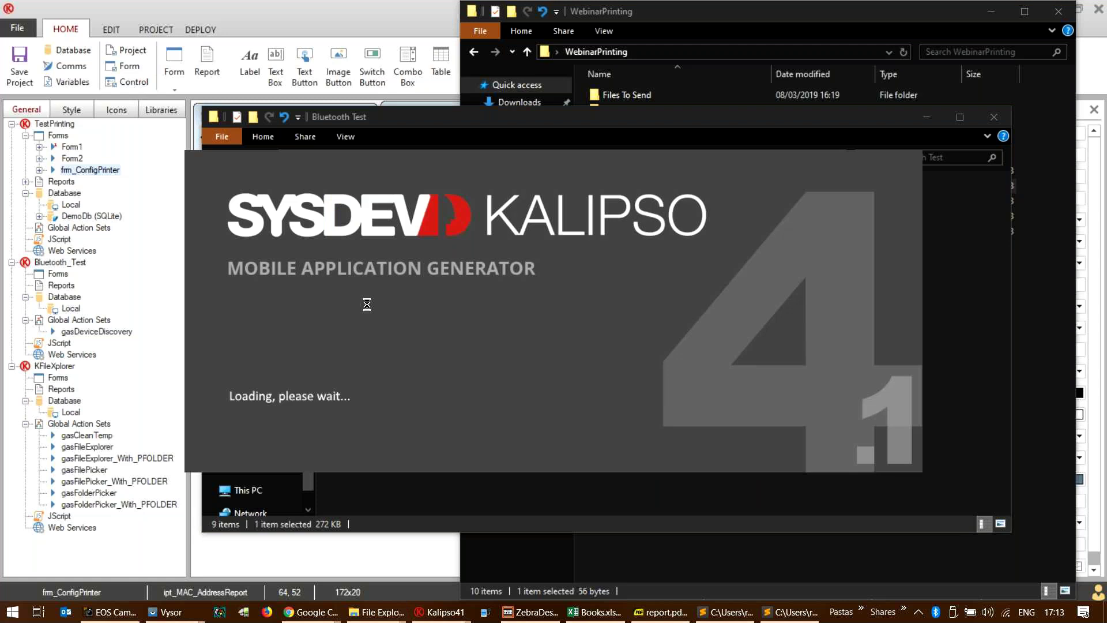
left_click(1004, 15)
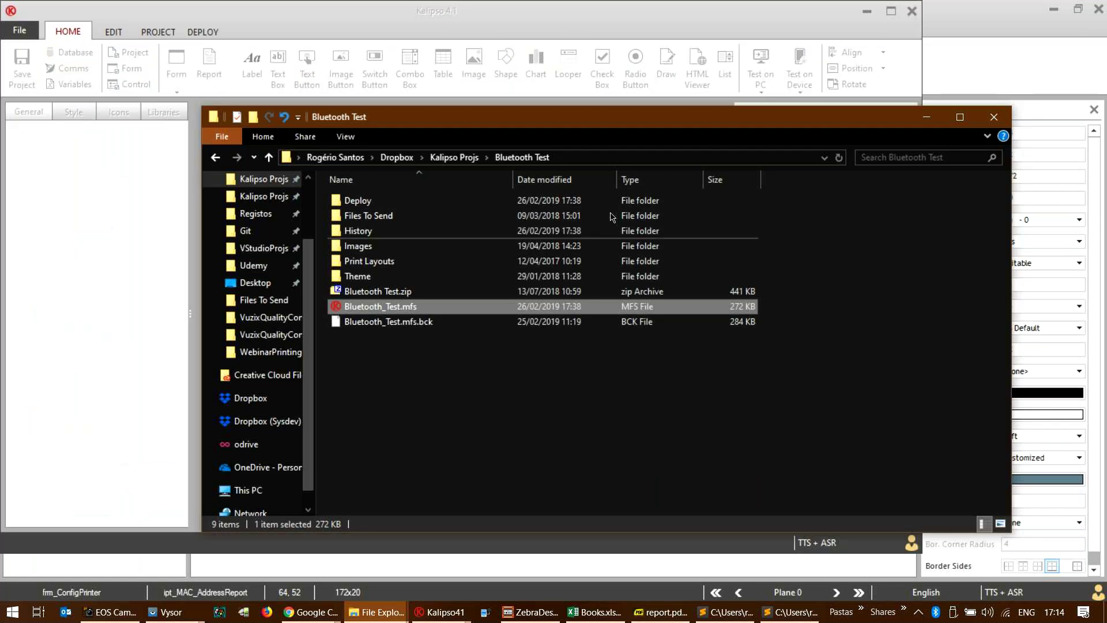
left_click(926, 119)
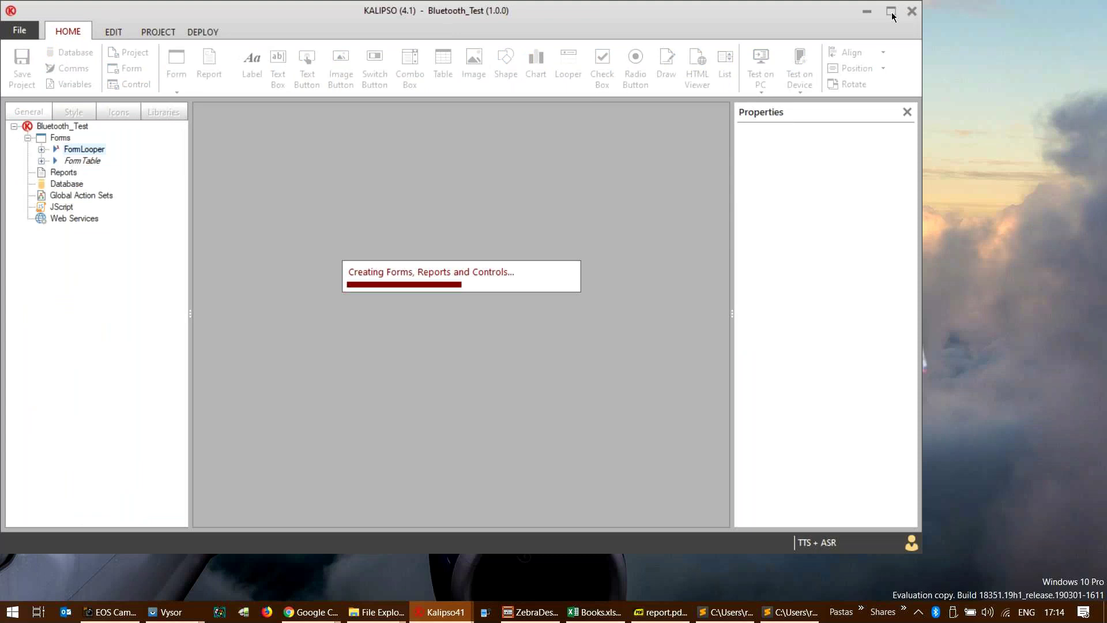
left_click(891, 12)
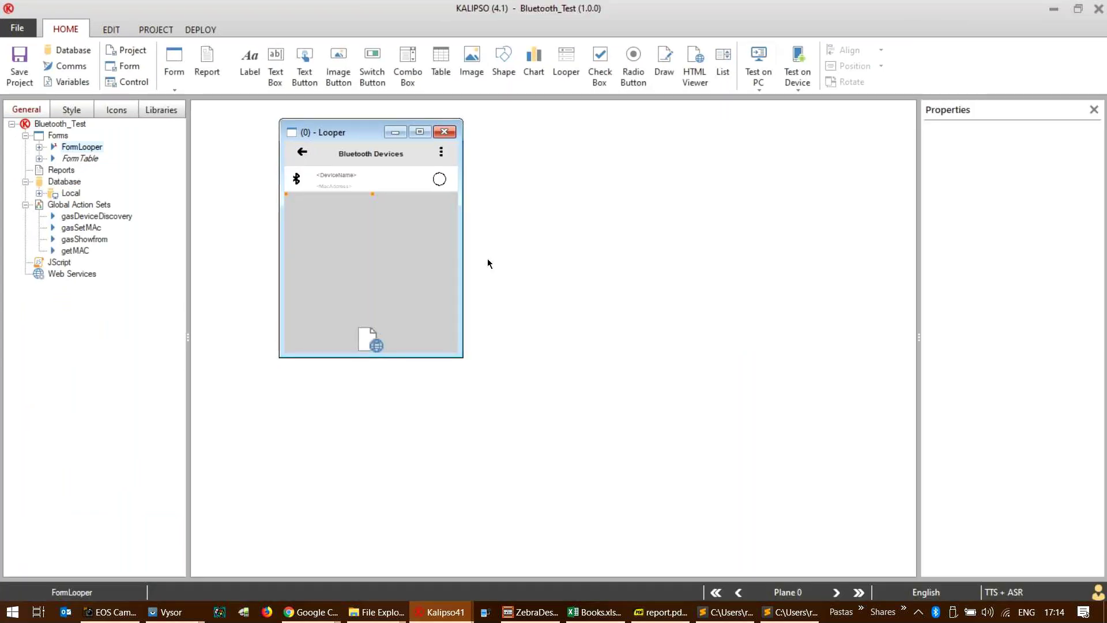
- View the Looper form's lasBtDiscovery local action set and the gasDeviceDiscovery global action set, leaving both unchanged
double_click(345, 134)
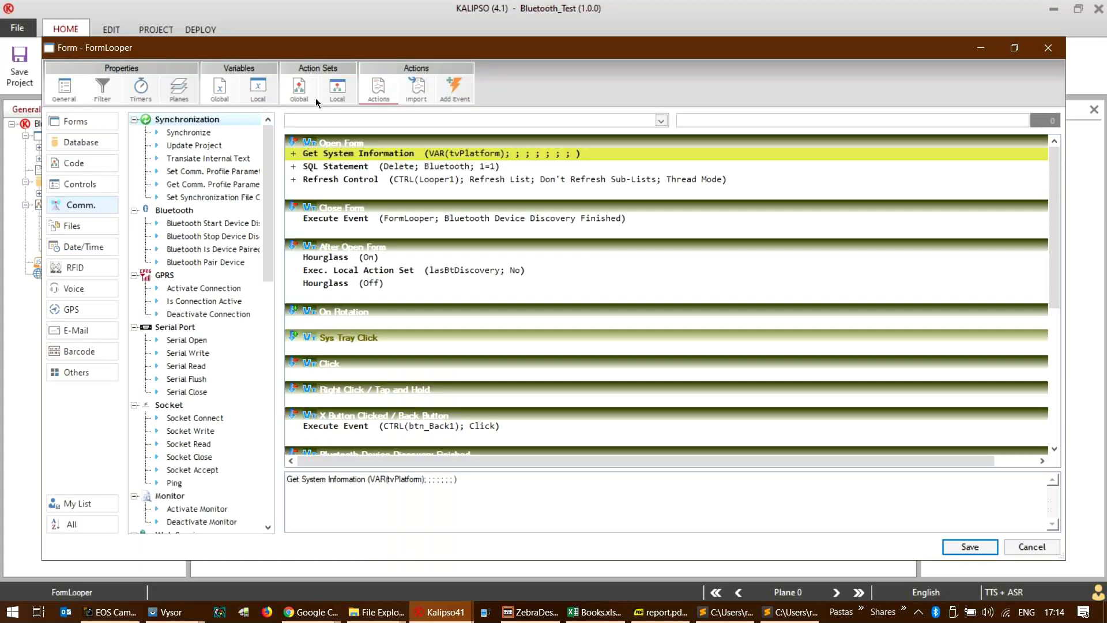
left_click(337, 92)
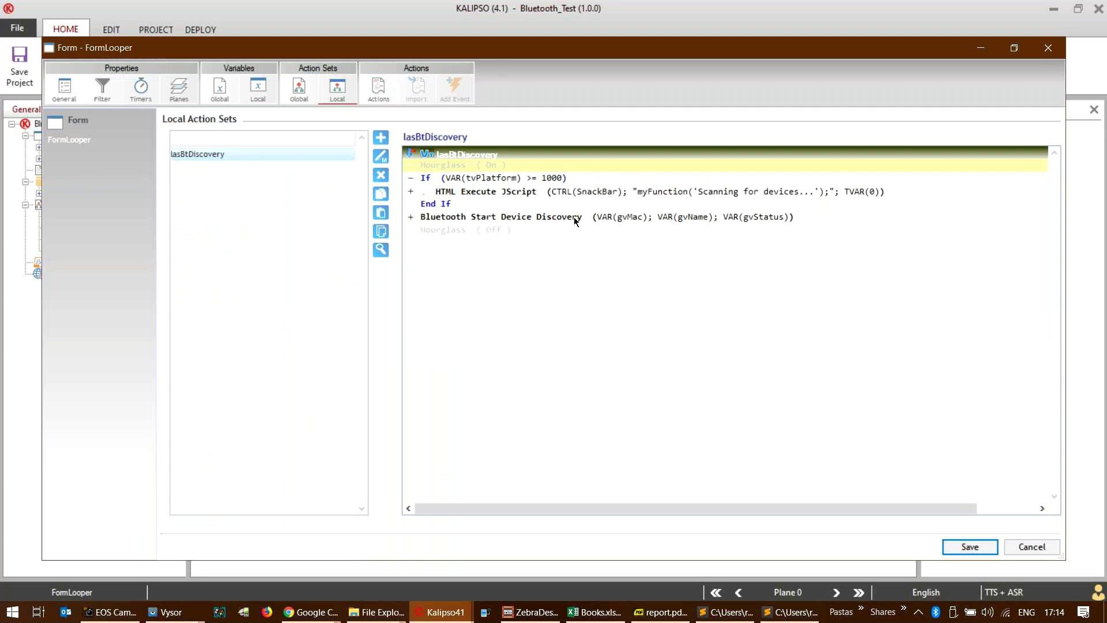
key("Return")
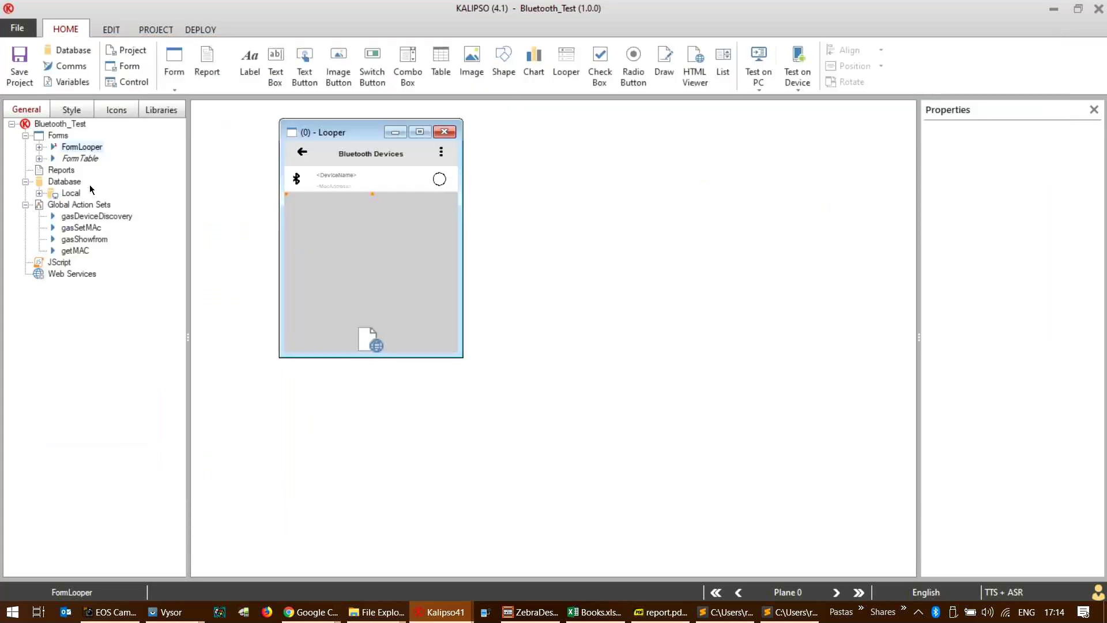
double_click(90, 217)
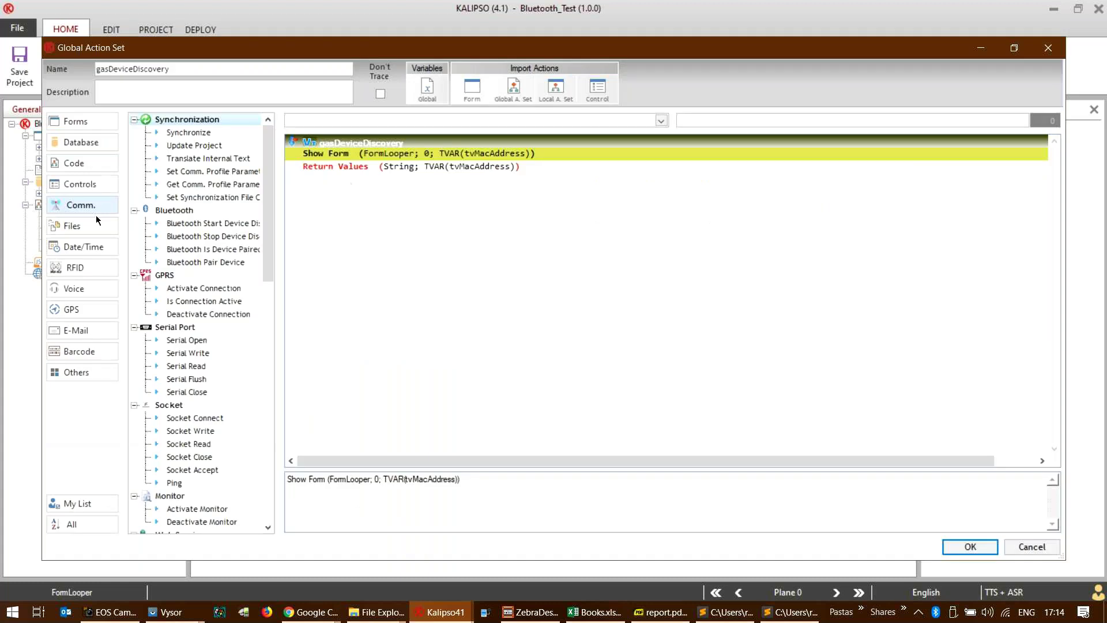
key("Return")
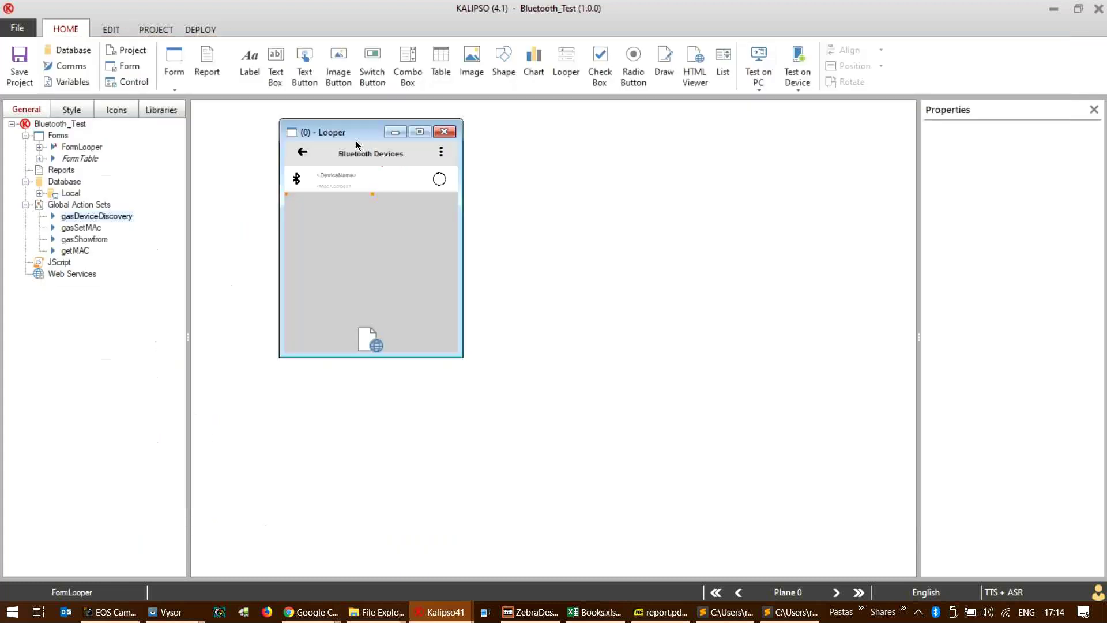
- Examine the Looper form's Bluetooth Device Discovery Finished and Bluetooth Device Found event actions, and close the form's settings
double_click(354, 130)
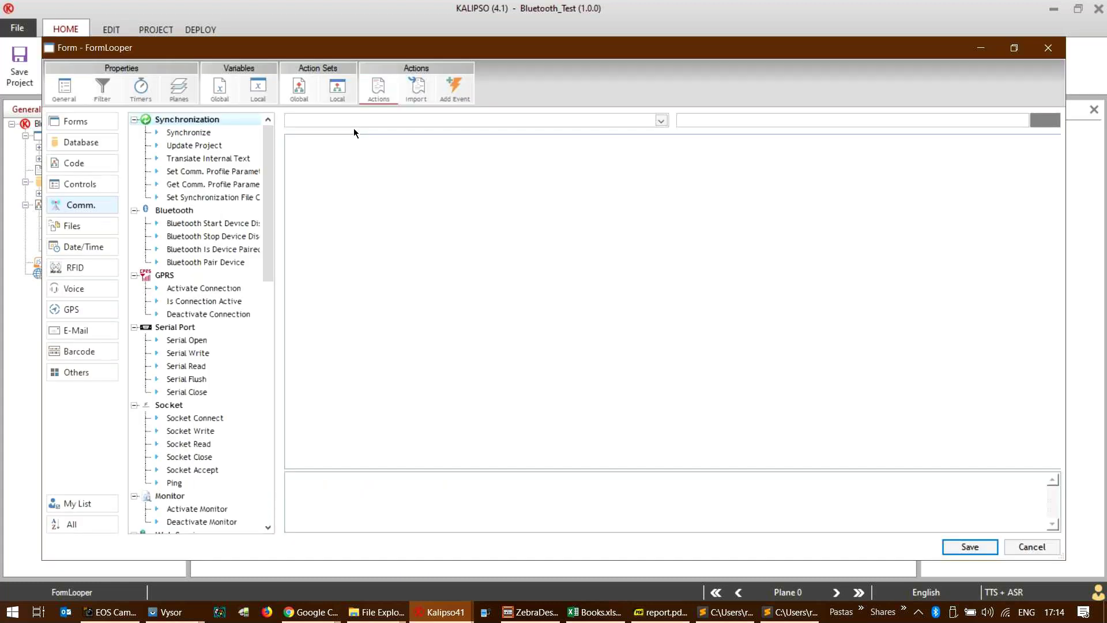
scroll(418, 354, "down", 5)
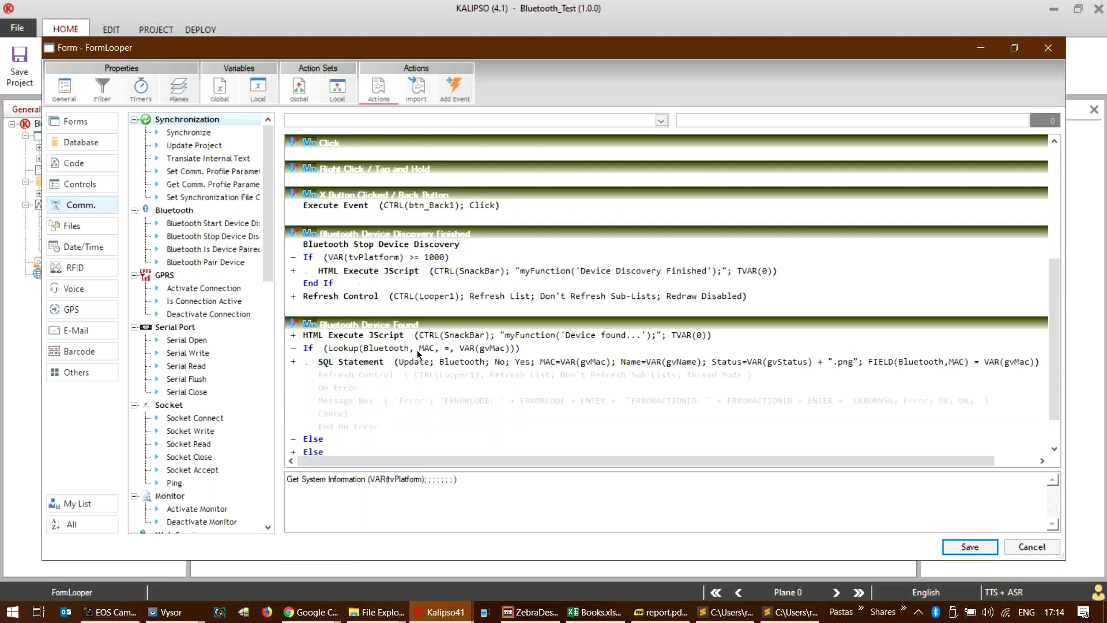
scroll(418, 353, "down", 1)
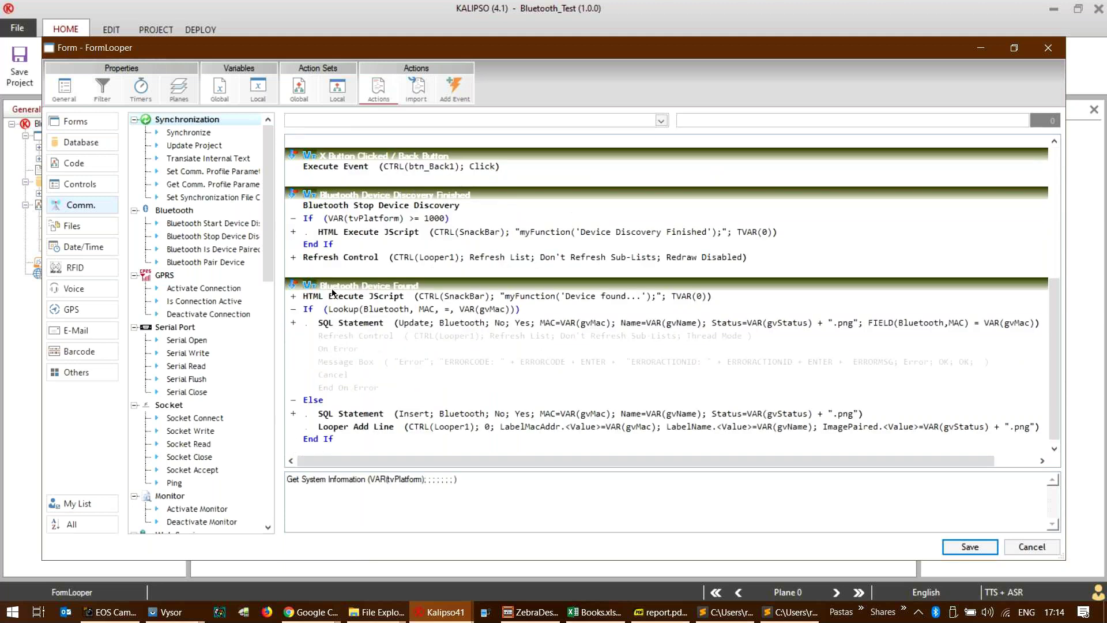
left_click(388, 324)
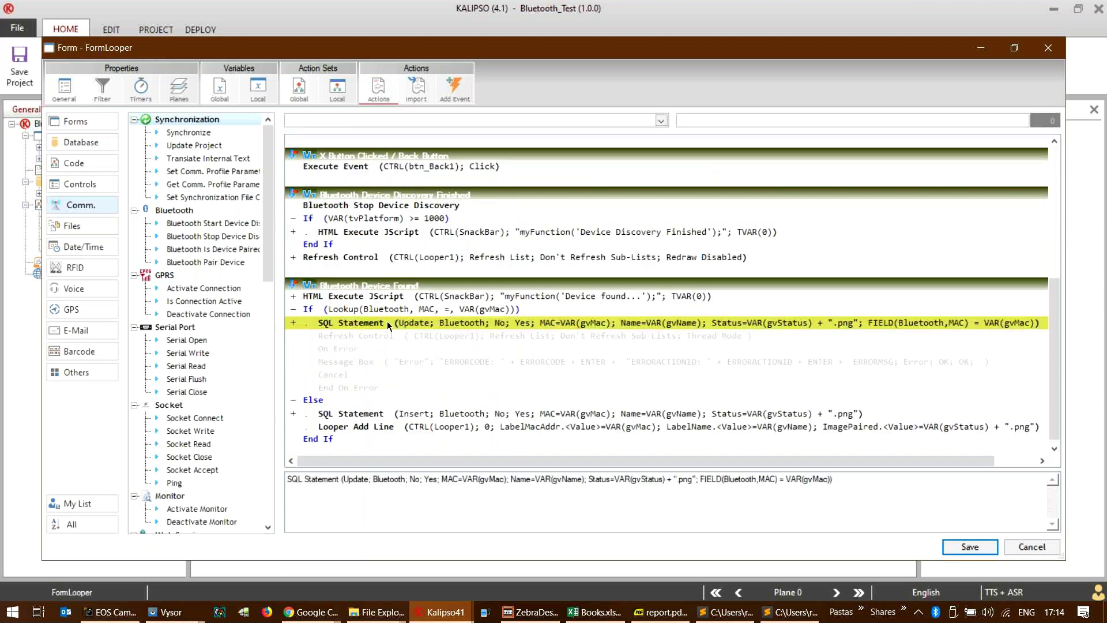
scroll(457, 349, "down", 1)
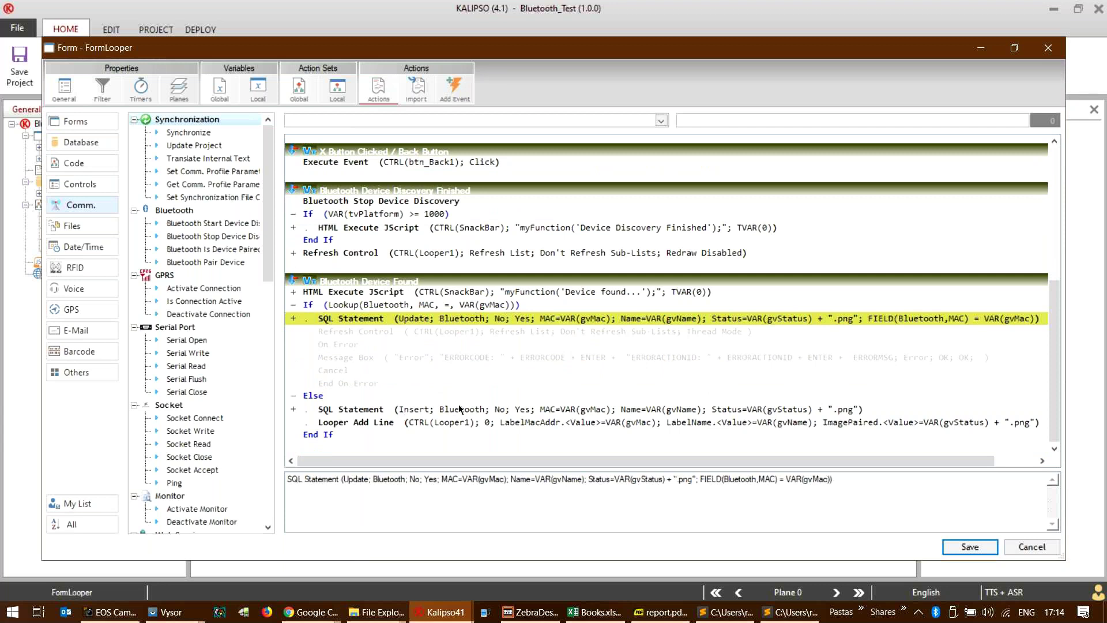
left_click(968, 548)
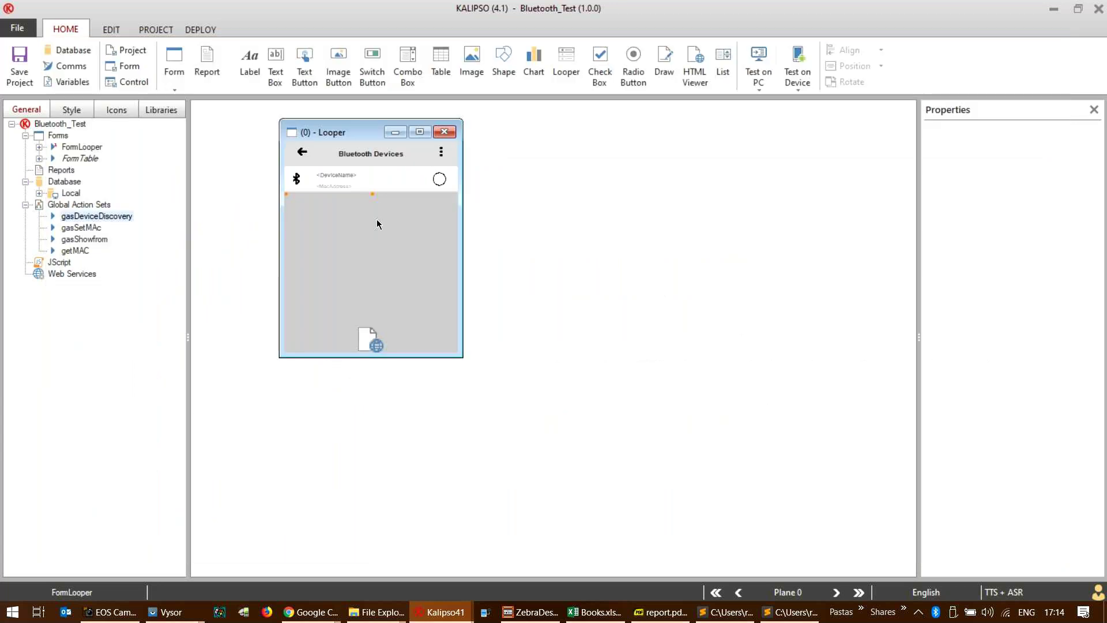
- Examine the Click actions of the device list looper, including Bluetooth Is Device Paired and Bluetooth Pair Device, and close them
left_click(377, 226)
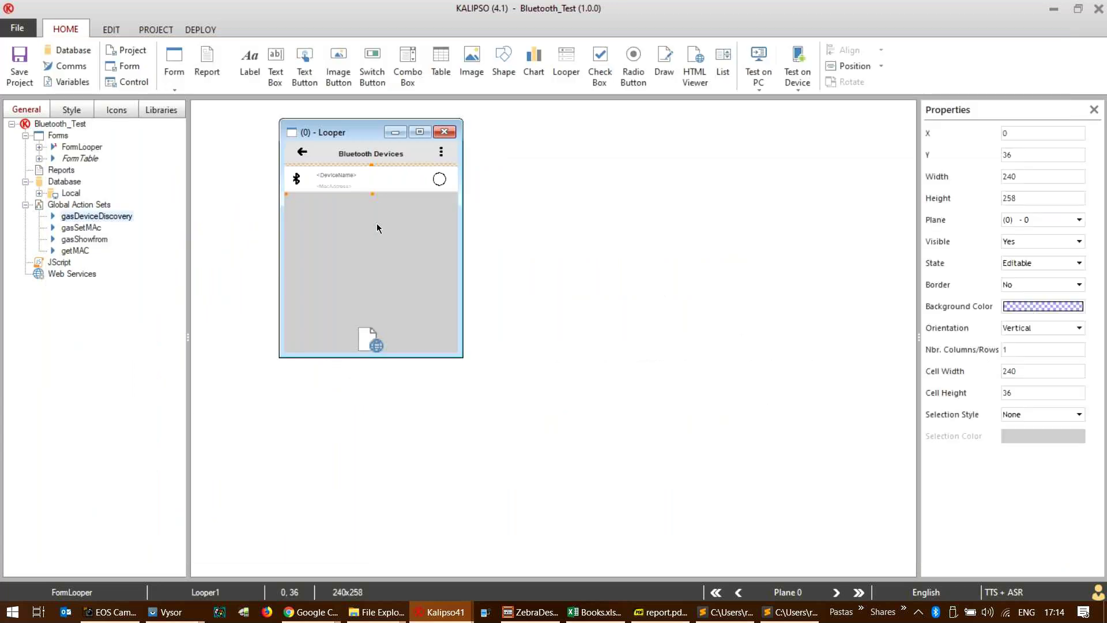
double_click(377, 228)
left_click(642, 110)
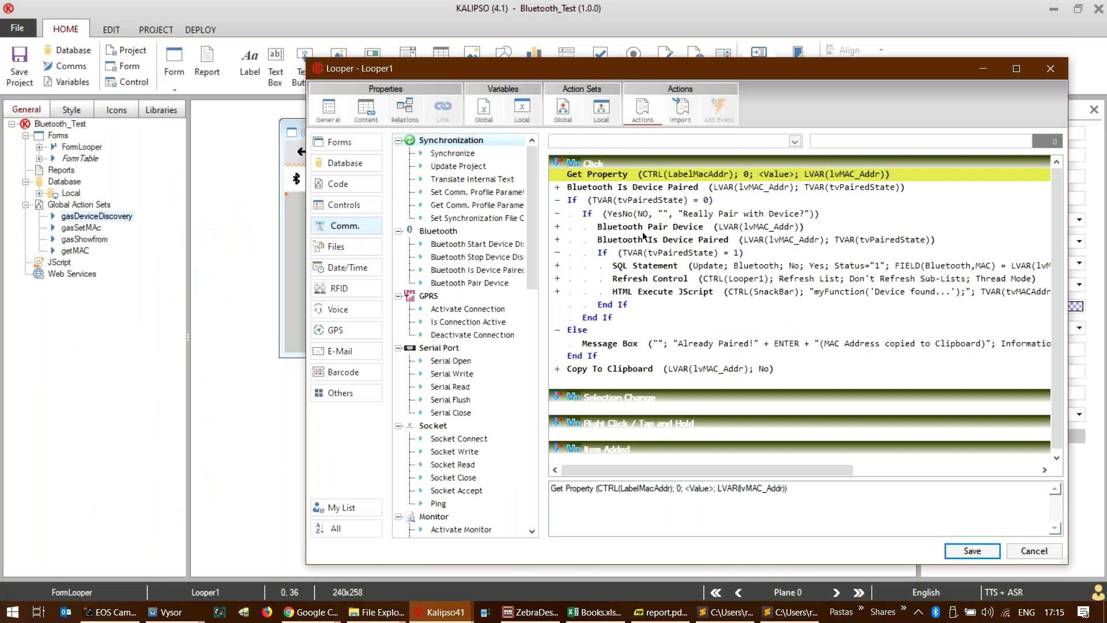
left_click(644, 230)
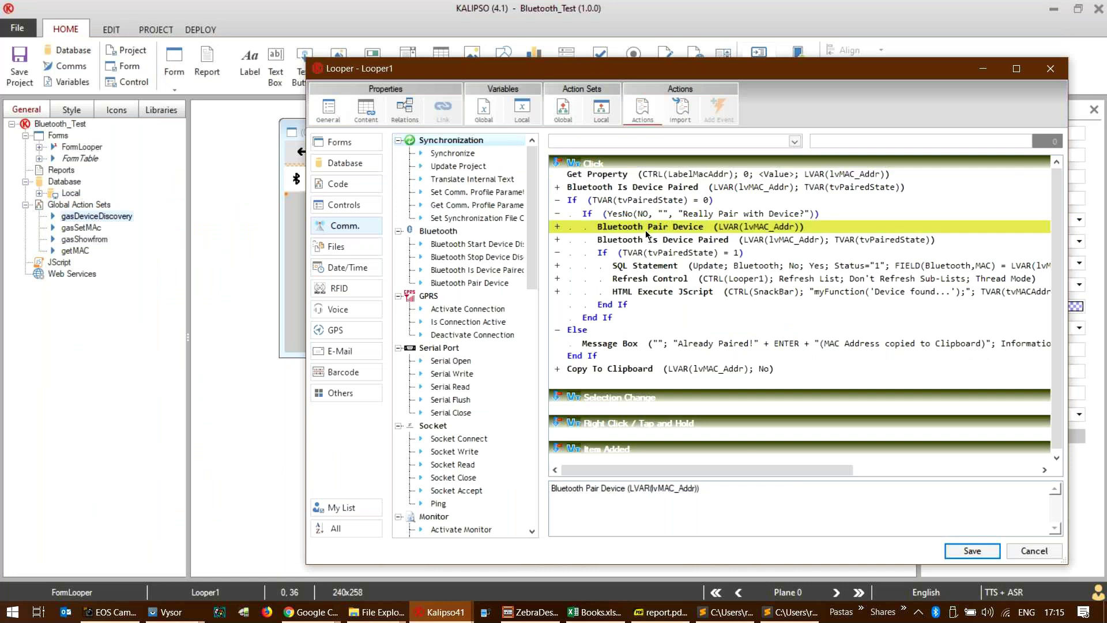
left_click(604, 189)
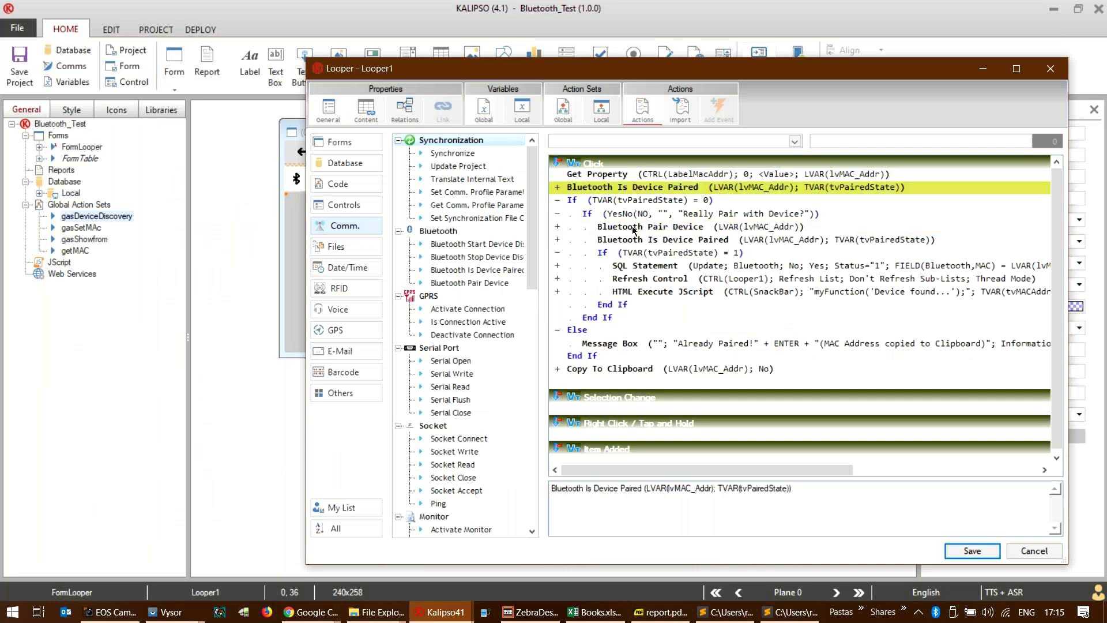
left_click(723, 228)
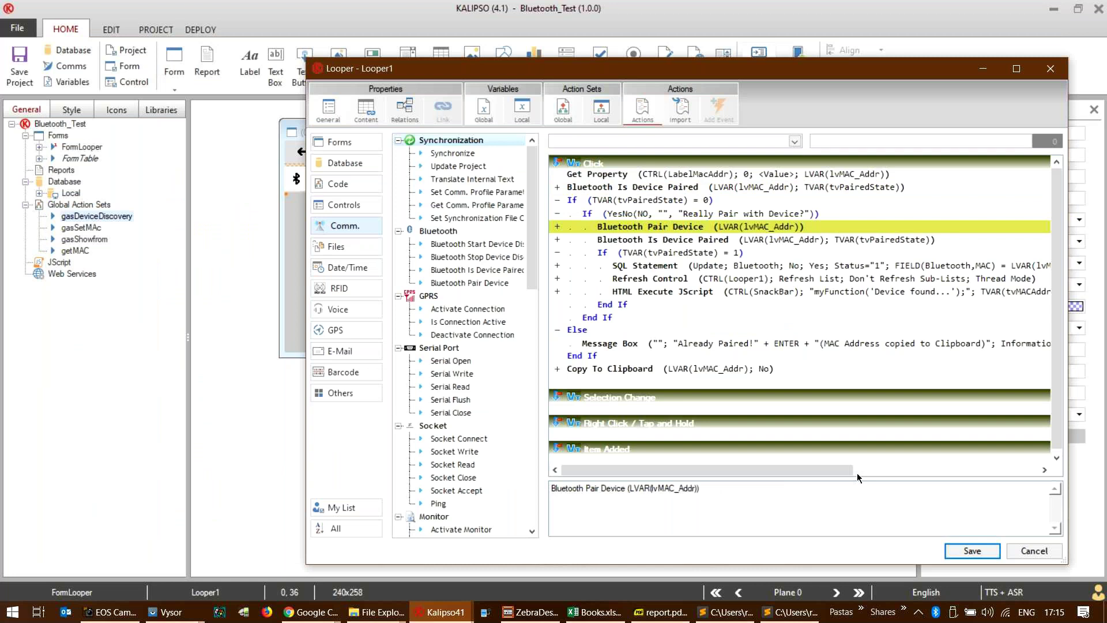
key("Return")
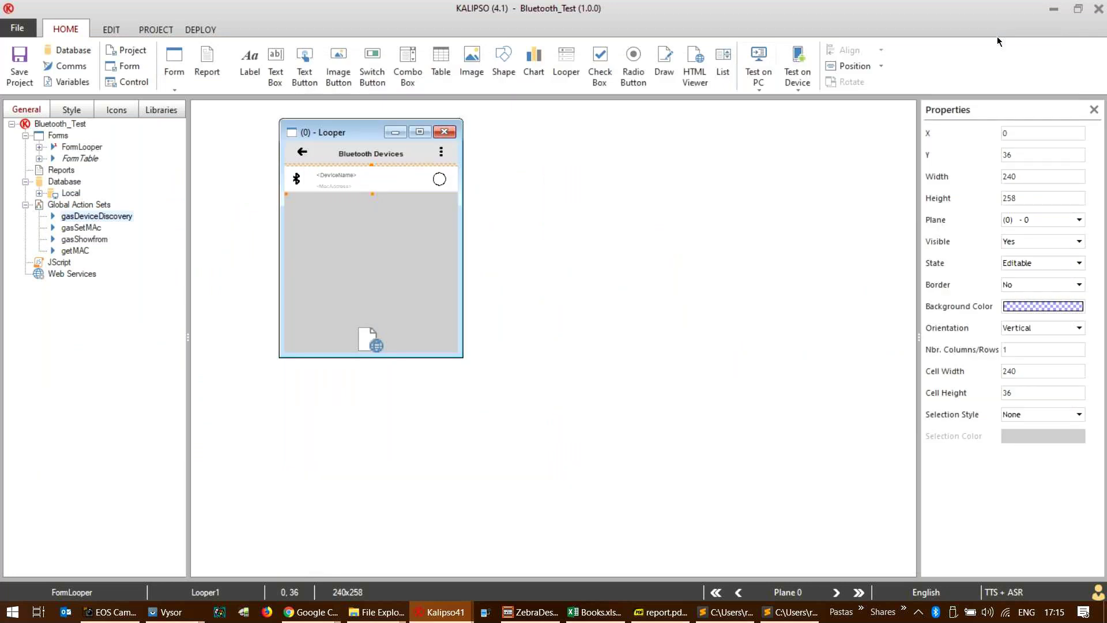
- Switch to the TestPrinting project window
key("super+d")
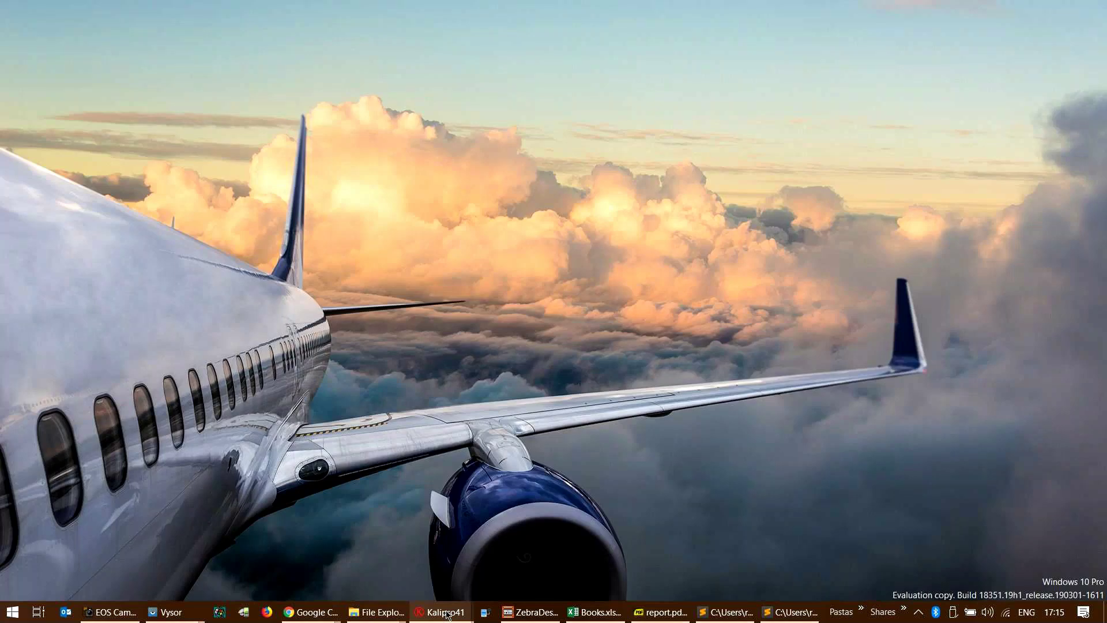
mouse_move(447, 614)
left_click(501, 537)
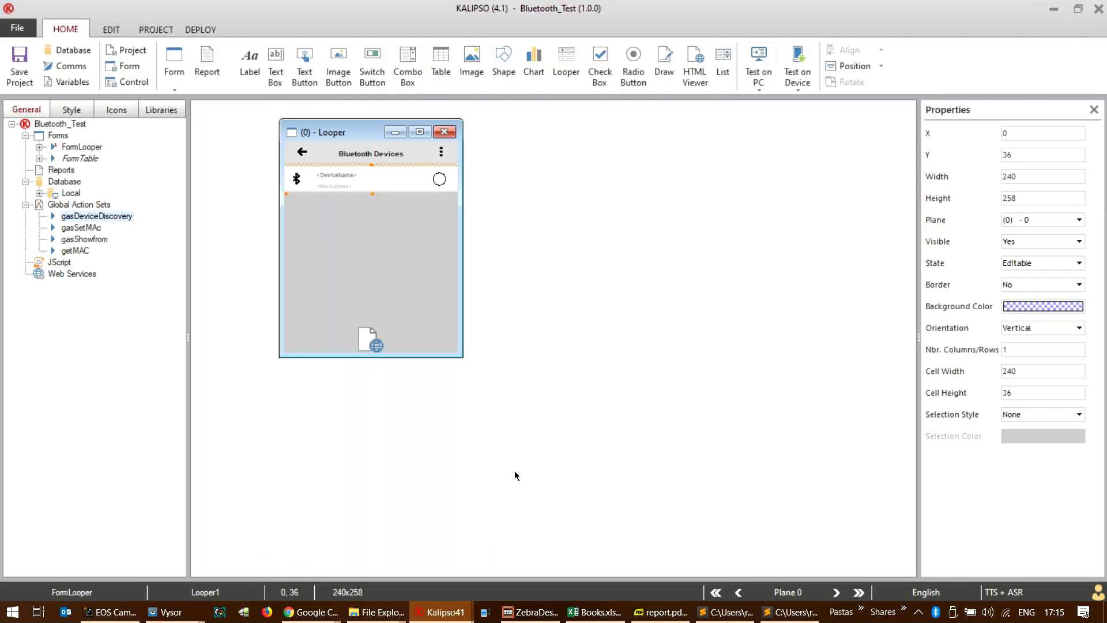
mouse_move(443, 611)
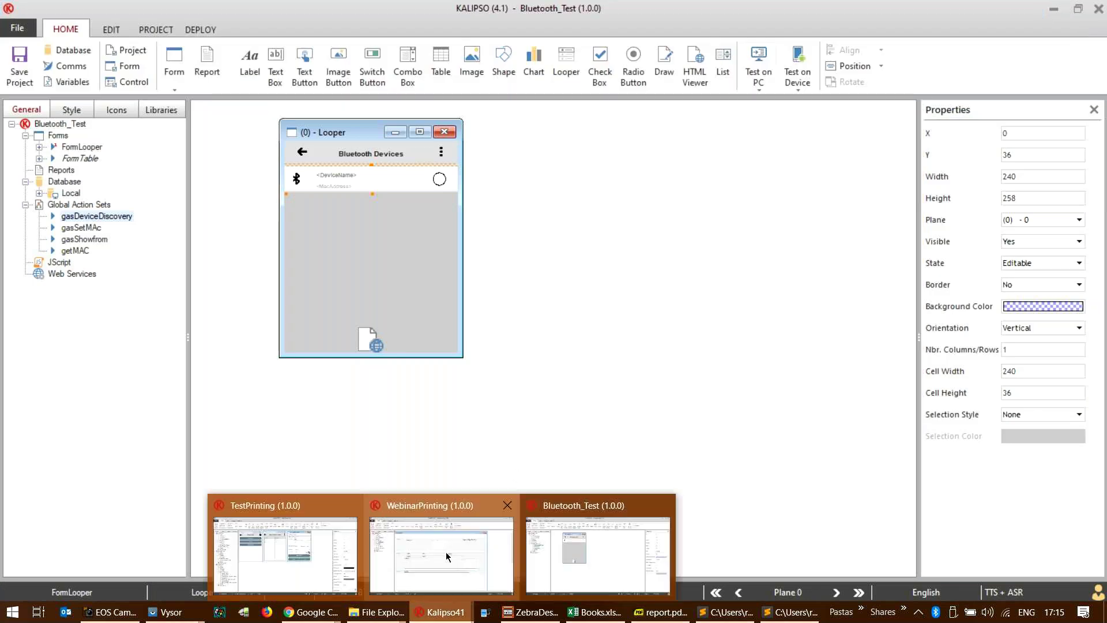
left_click(448, 556)
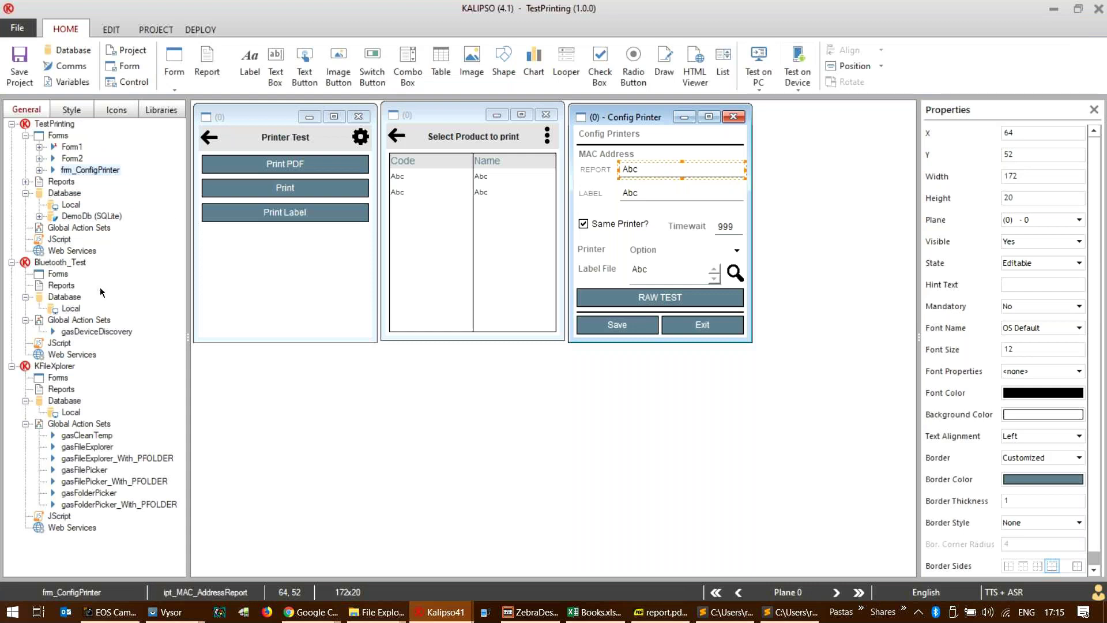
left_click(756, 55)
key("Escape")
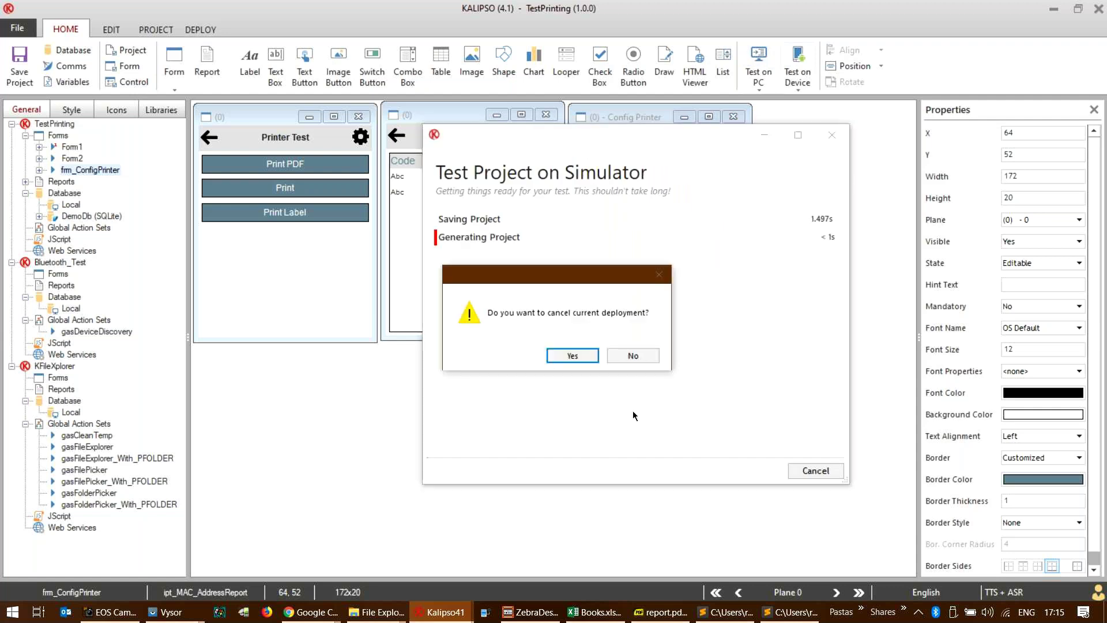
key("Escape")
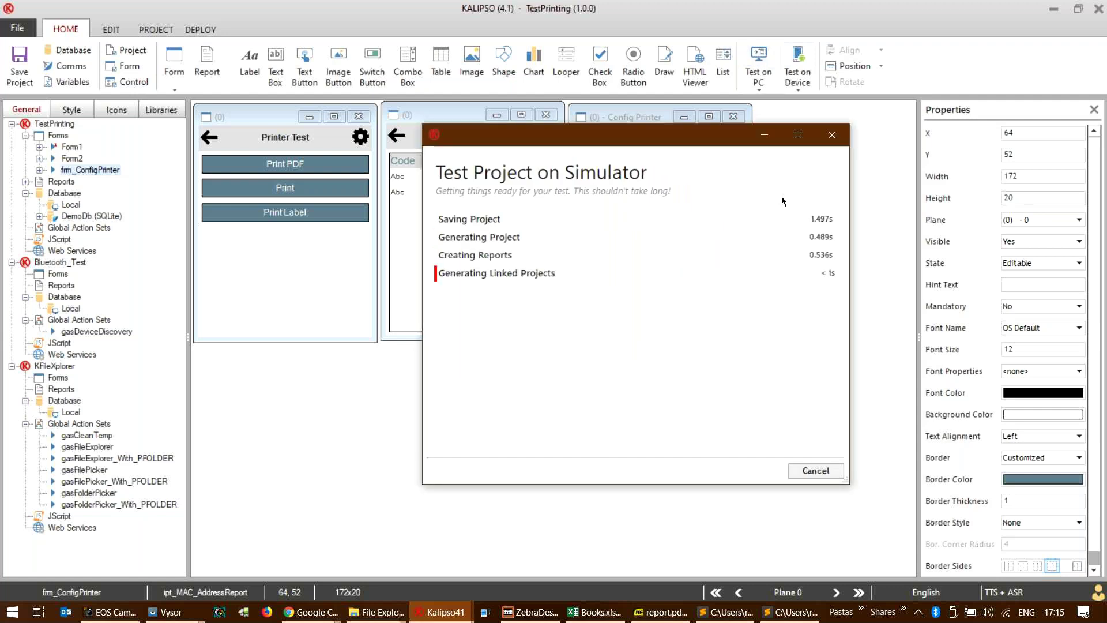
key("Return")
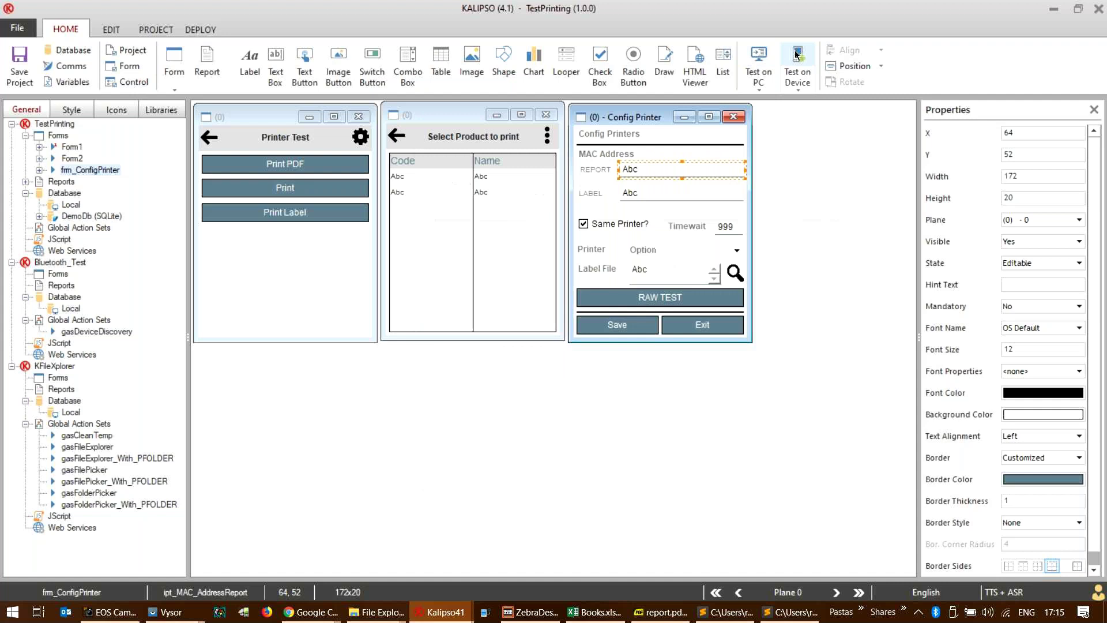
- Deploy the TestPrinting project to the Android device for testing, and autofocus the EOS Camera Movie Record view while it runs
left_click(797, 63)
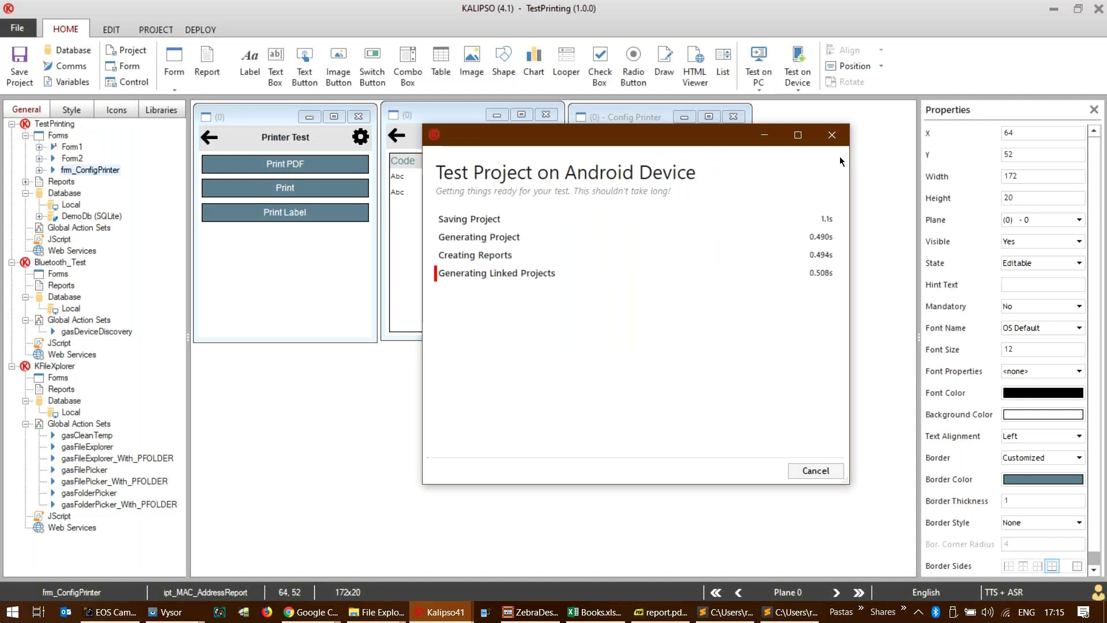
left_click(115, 613)
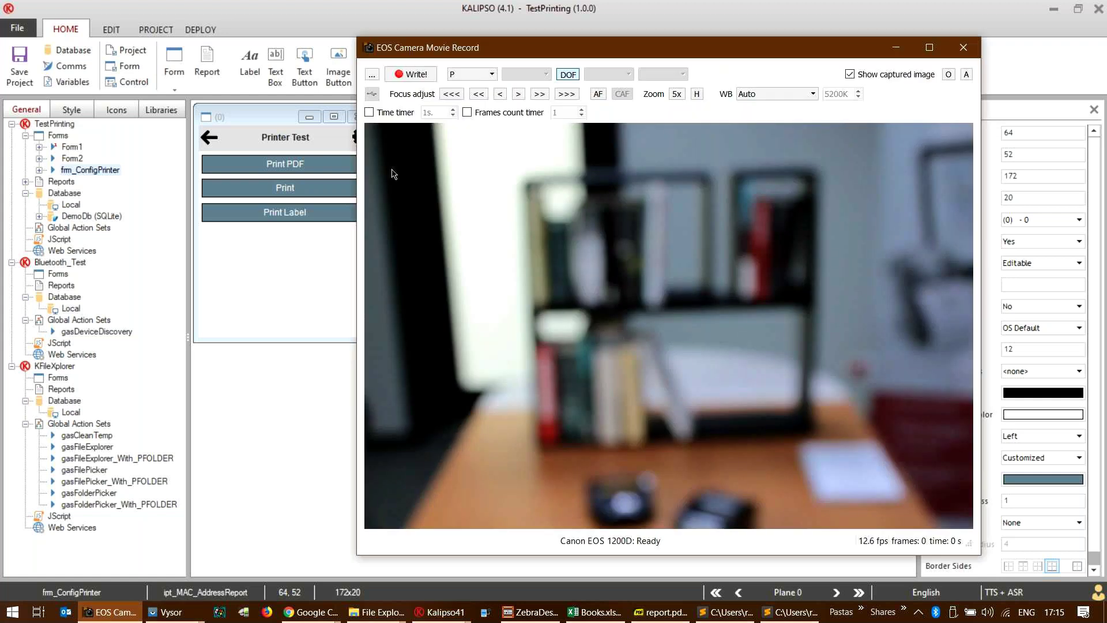
left_click(599, 94)
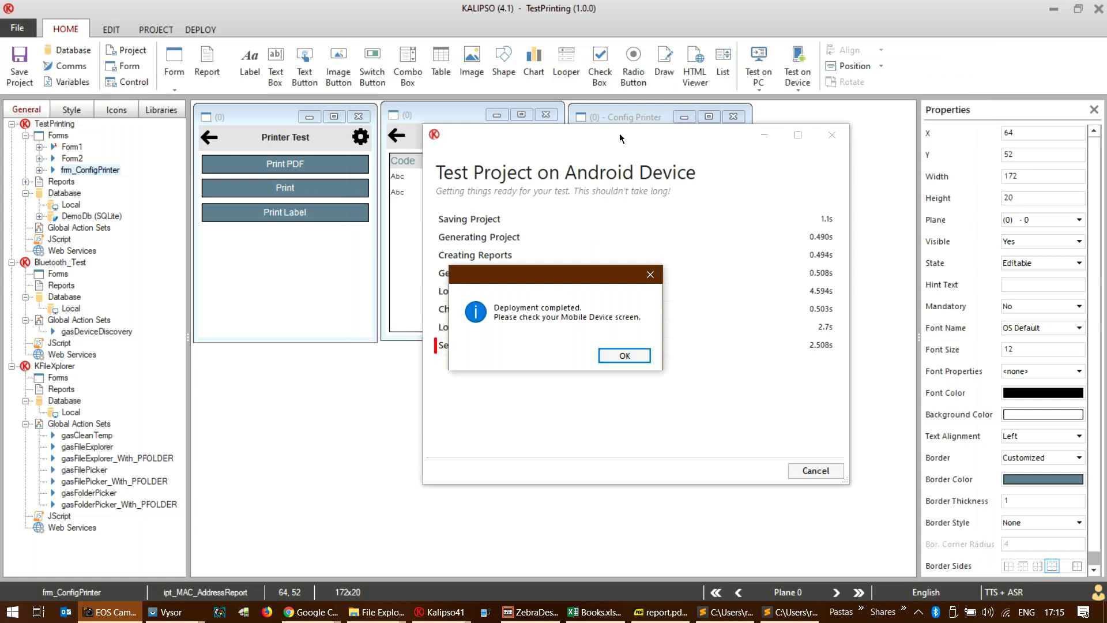
left_click(634, 359)
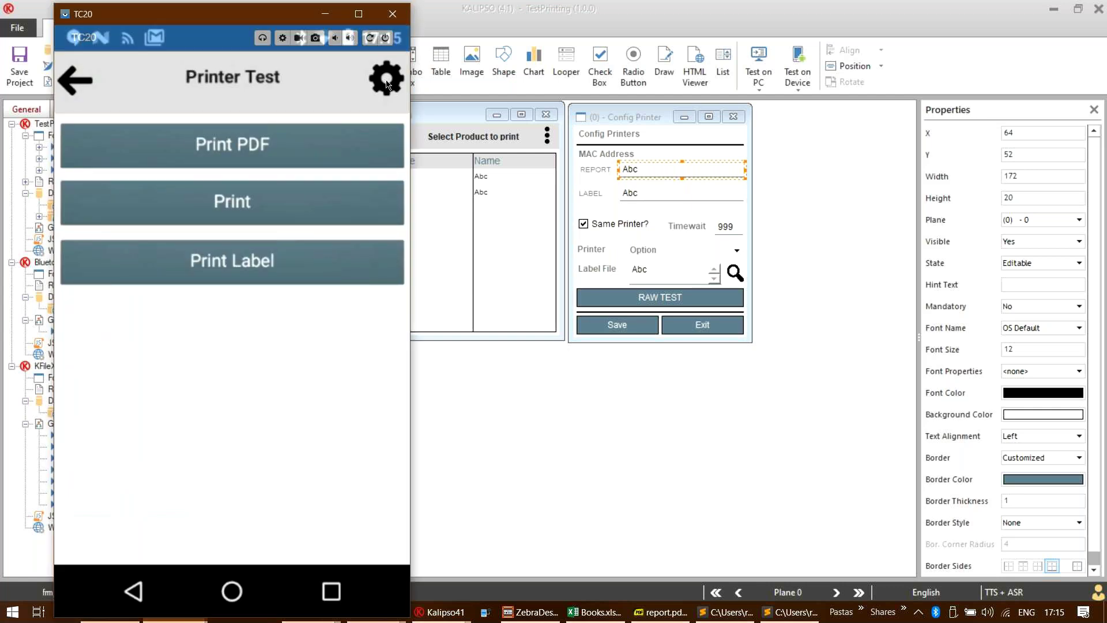
- Start Bluetooth discovery from the report MAC address field in the TC20 app's printer settings, allowing KClientV40 location access
left_click(386, 80)
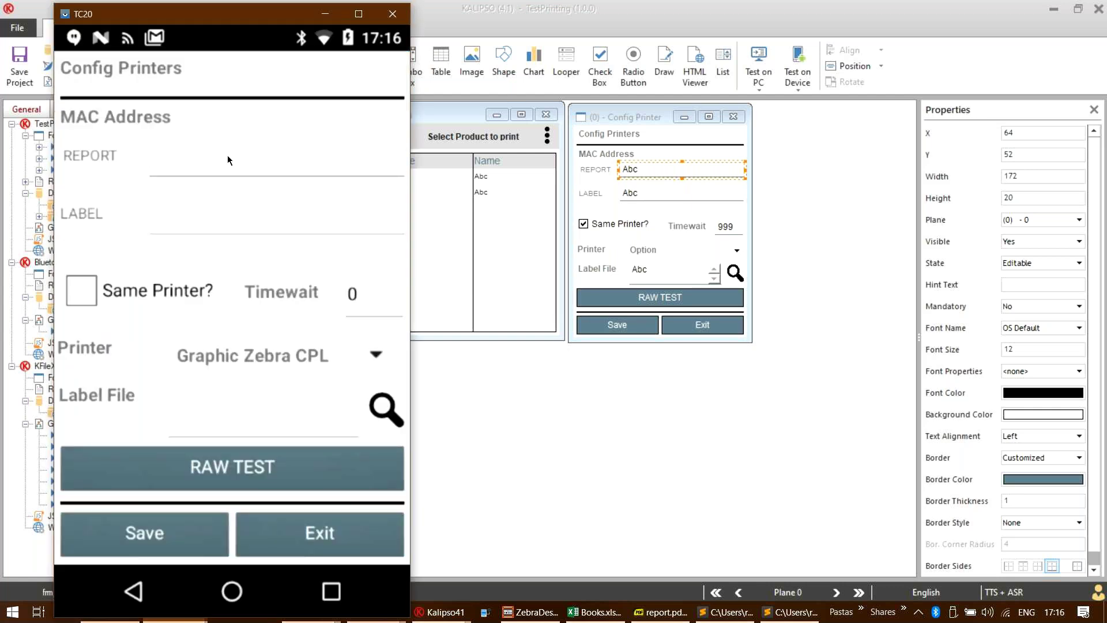
left_click(227, 160)
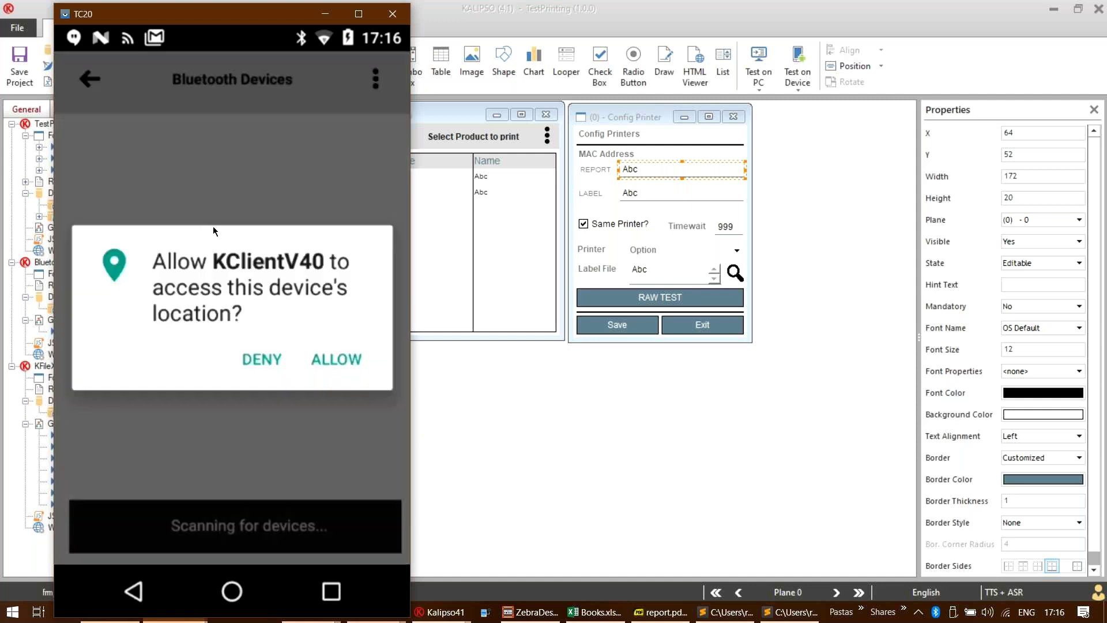
left_click(335, 357)
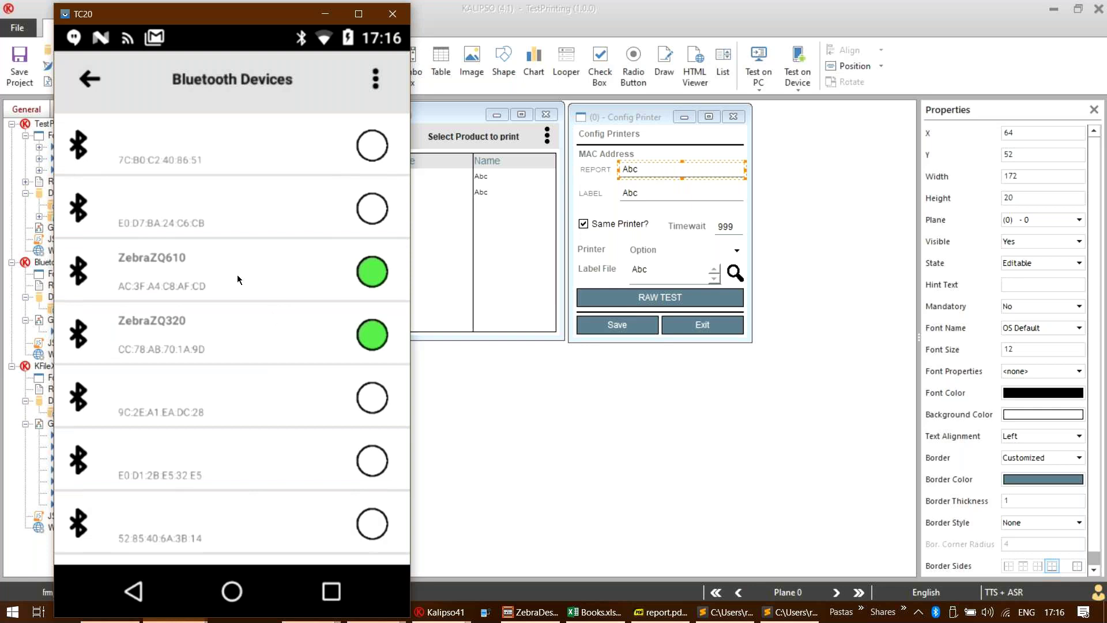
- Choose the ZebraZQ320 device for the report printer's MAC address and exit the printer configuration
left_click(225, 340)
left_click(226, 382)
left_click(79, 84)
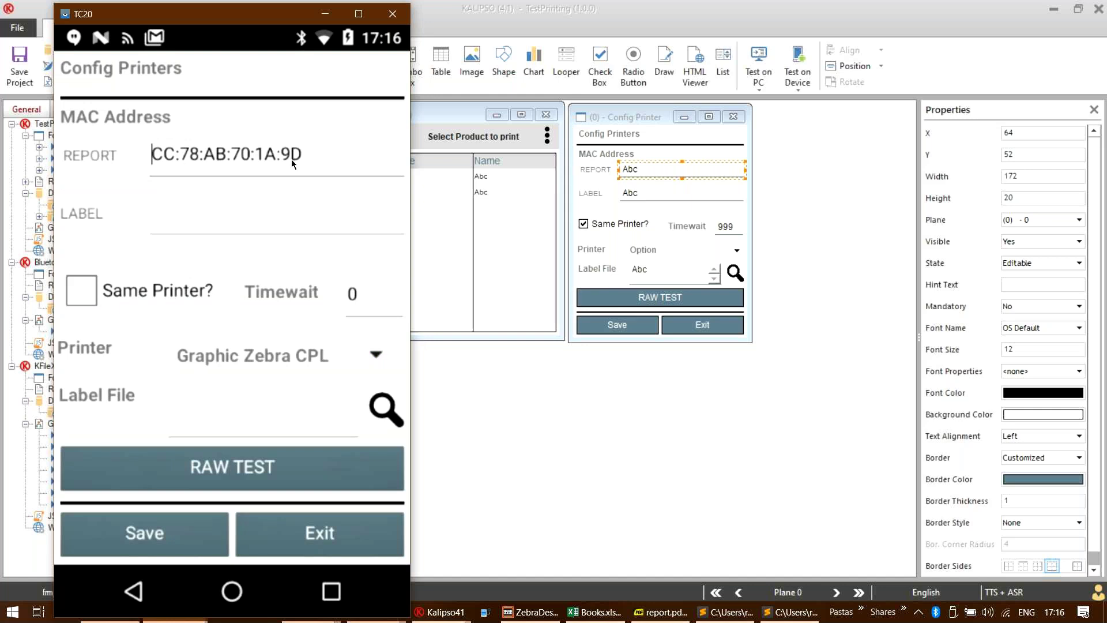
left_click(344, 533)
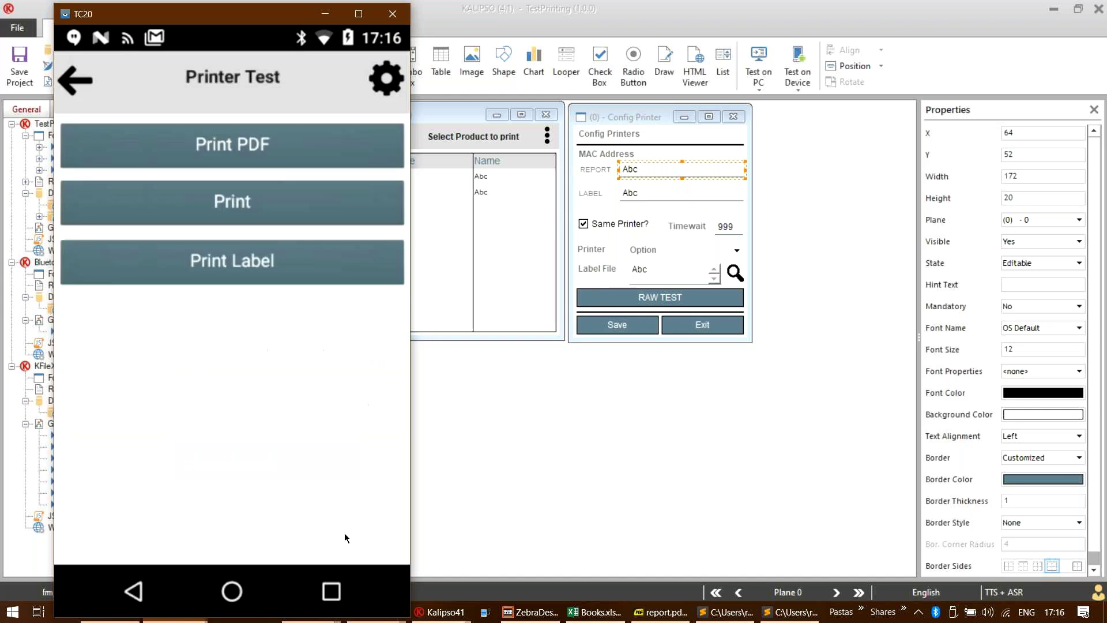
- Minimise the TC20, TestPrinting and Bluetooth_Test windows to clear the desktop
left_click(326, 14)
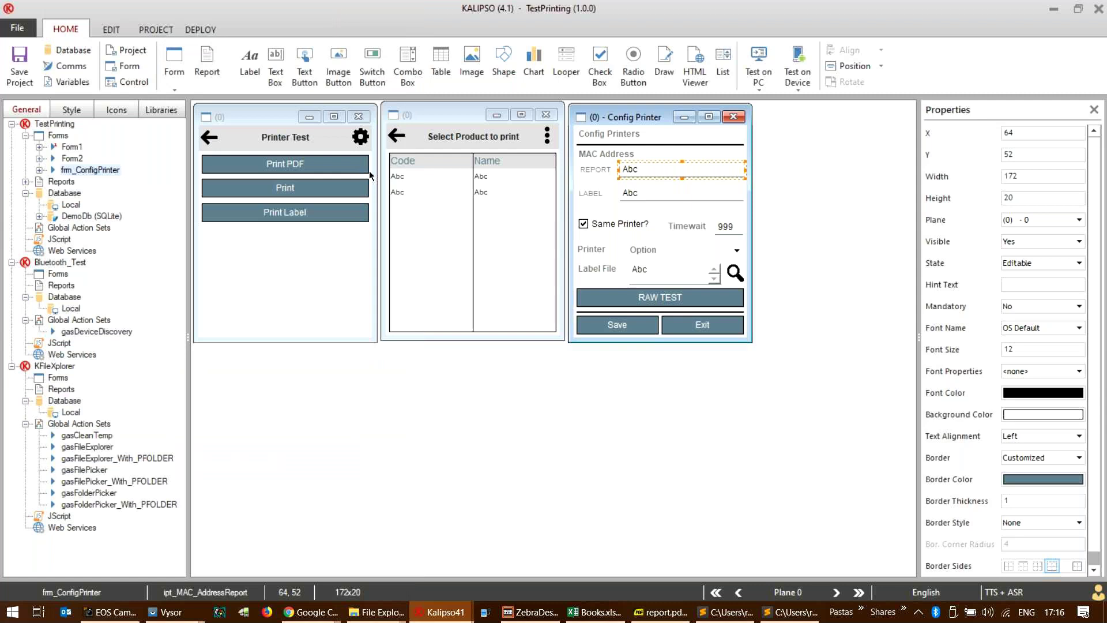
left_click(1057, 13)
left_click(929, 48)
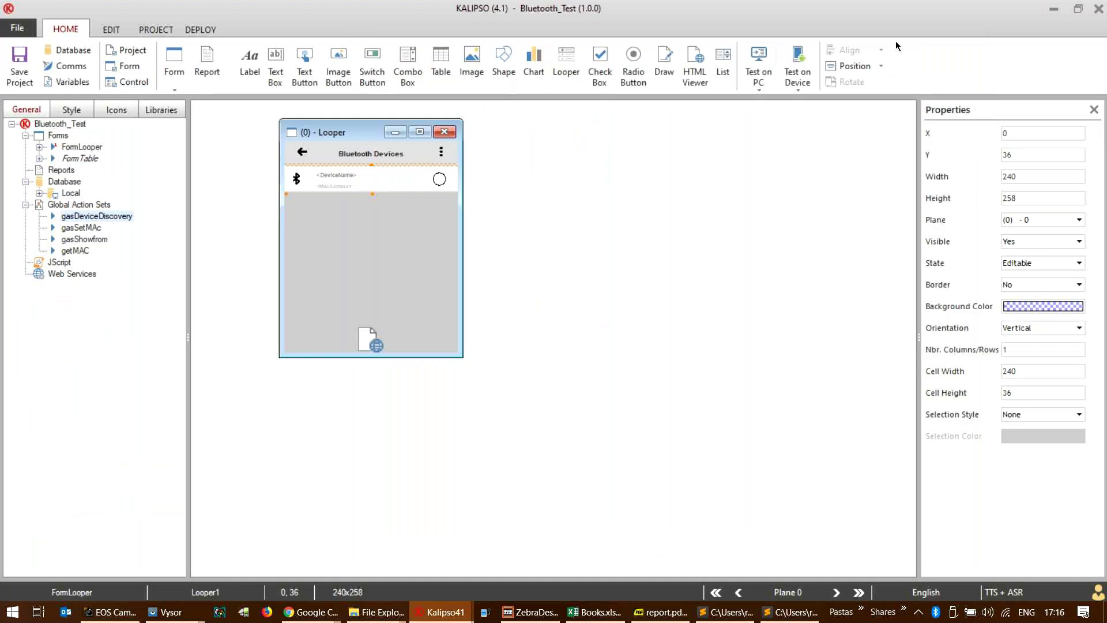
left_click(1053, 11)
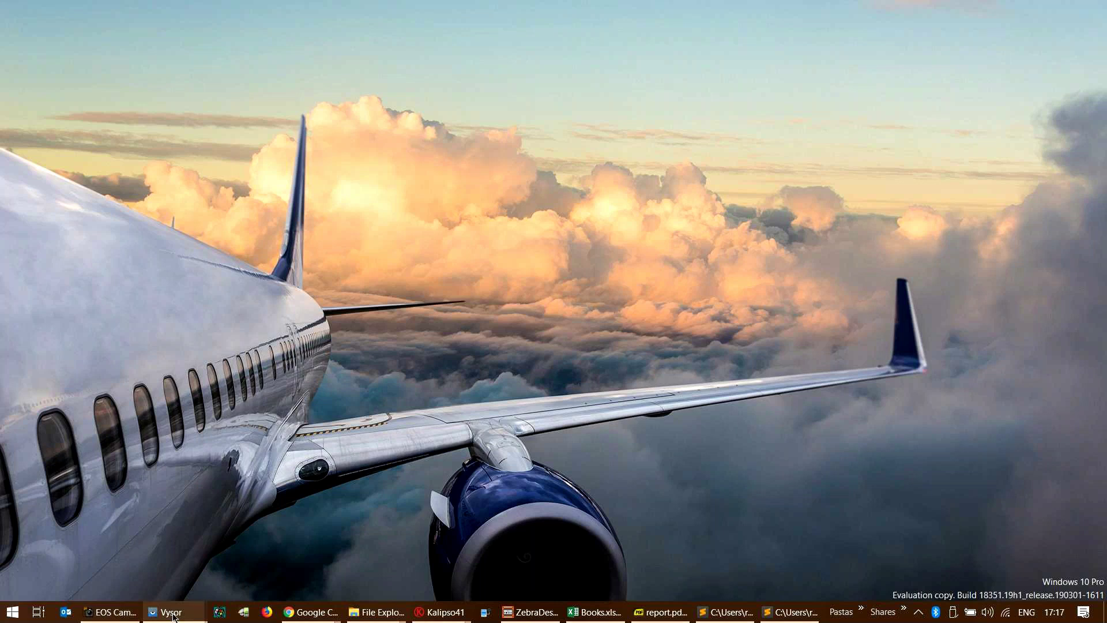
- Leave the Printer Test app in the TC20 window and launch WebinarPrinting from KClientV40
mouse_move(174, 616)
left_click(223, 571)
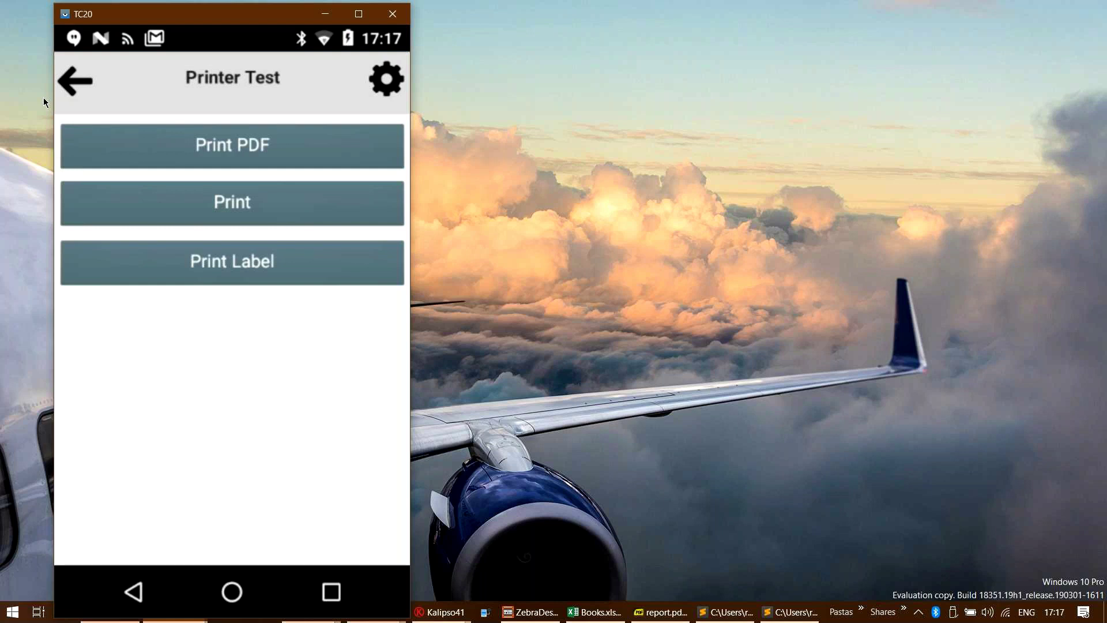
left_click(71, 89)
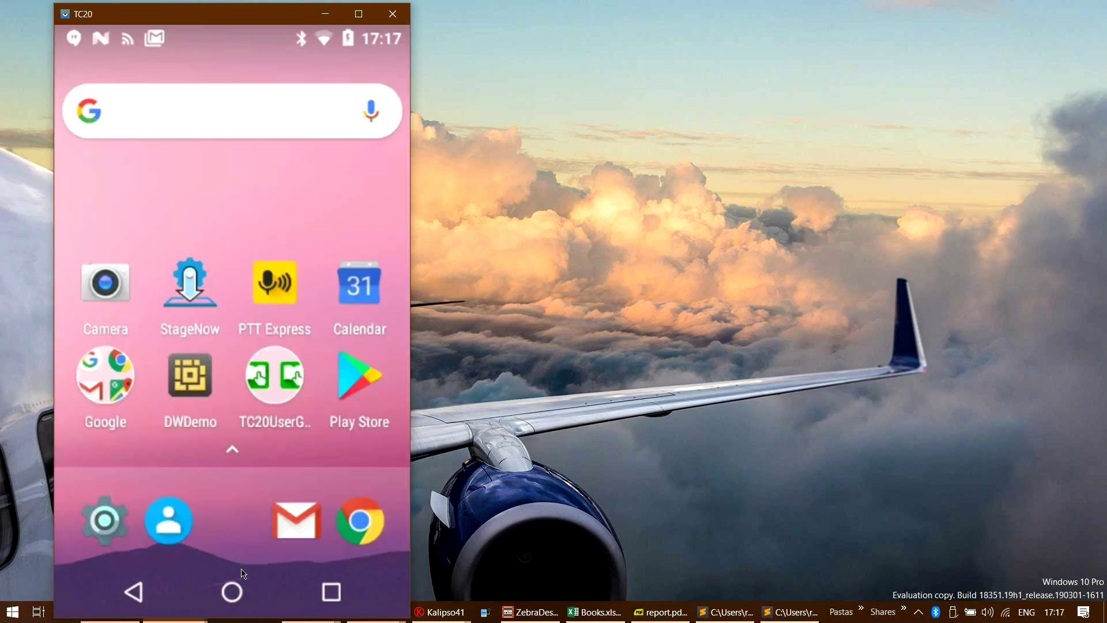
left_click_drag(241, 423, 209, 334)
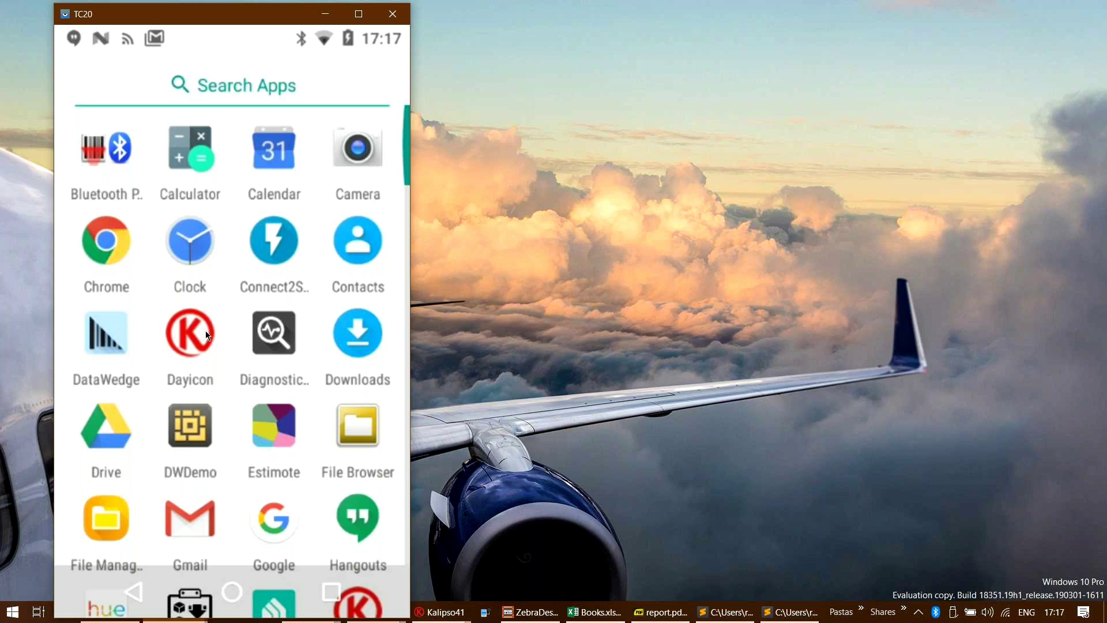
scroll(213, 330, "down", 5)
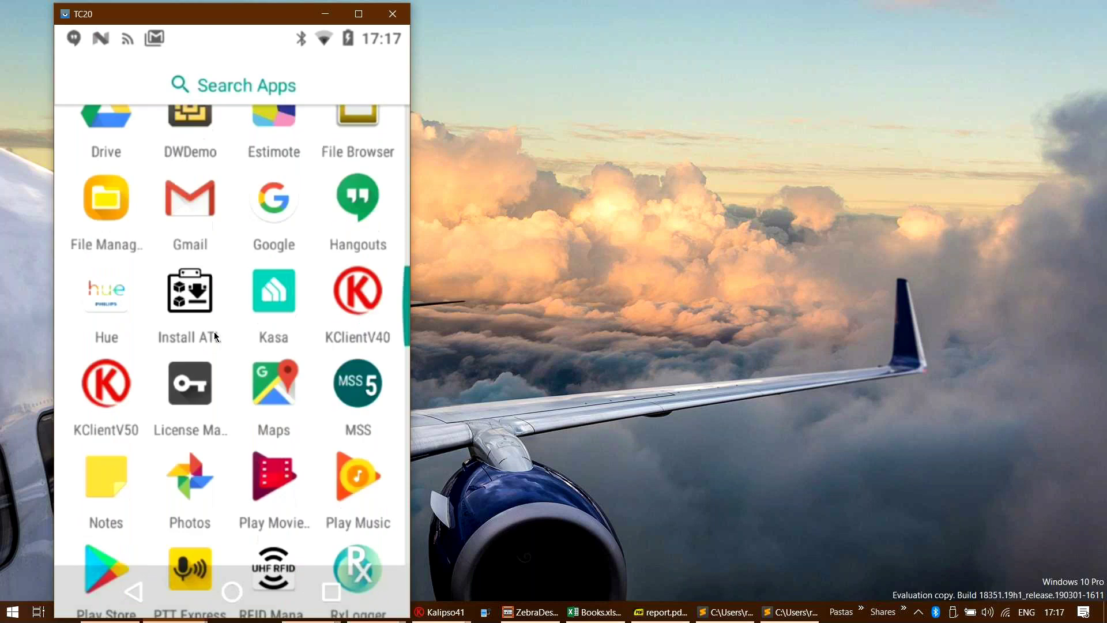
left_click(353, 298)
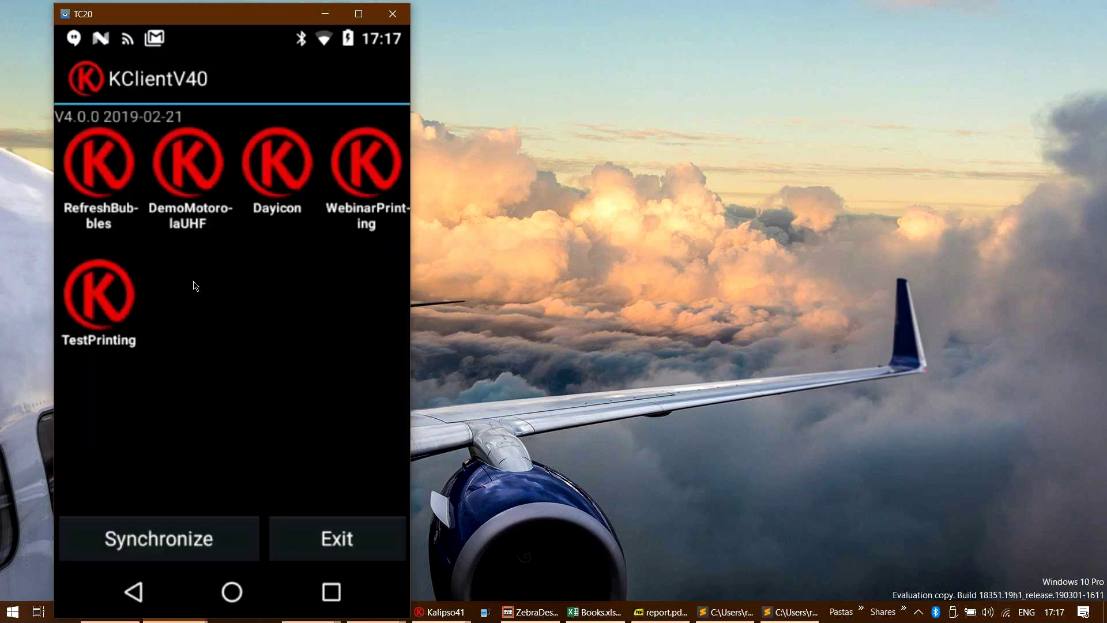
left_click(348, 179)
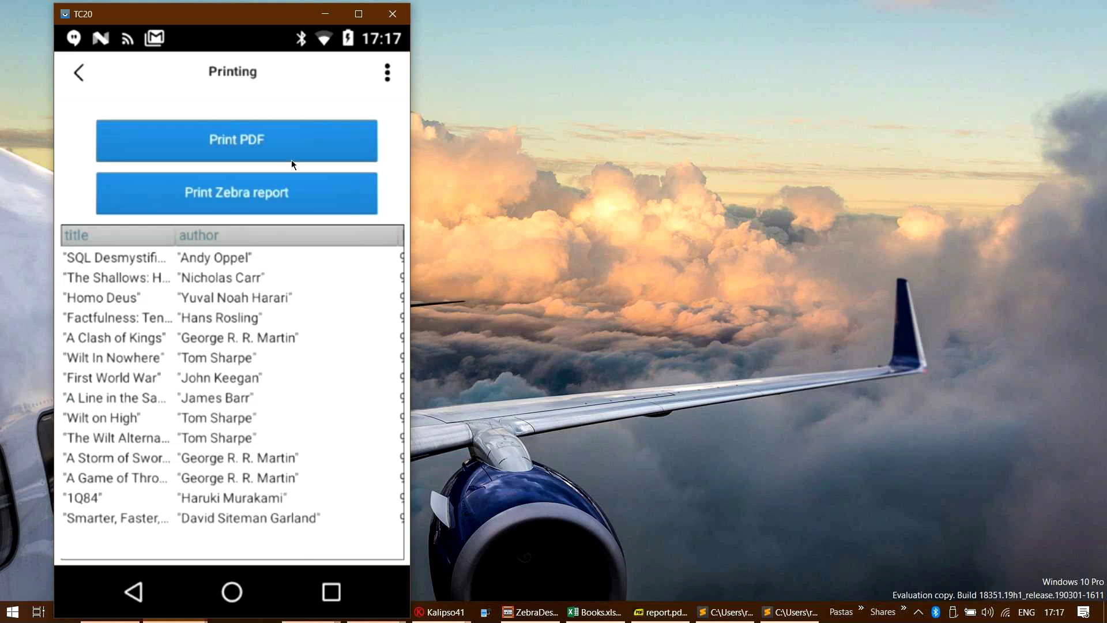
- Switch to the WebinarPrinting project in Kalipso and examine the Print and Shell Execute actions of FormPrinting's Print PDF button
left_click(441, 612)
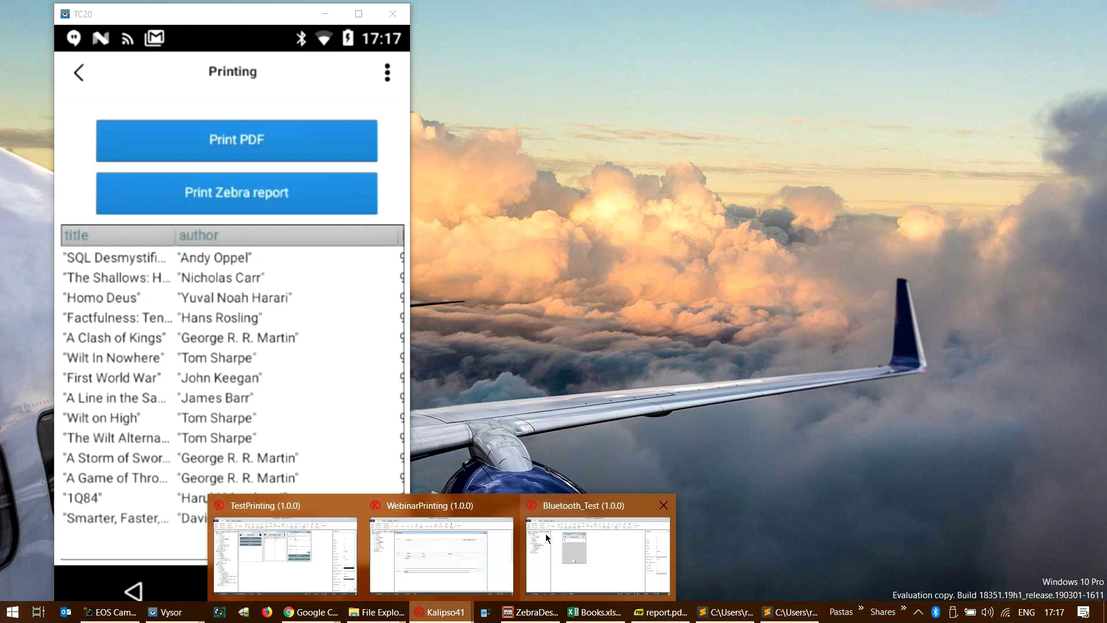
left_click(428, 545)
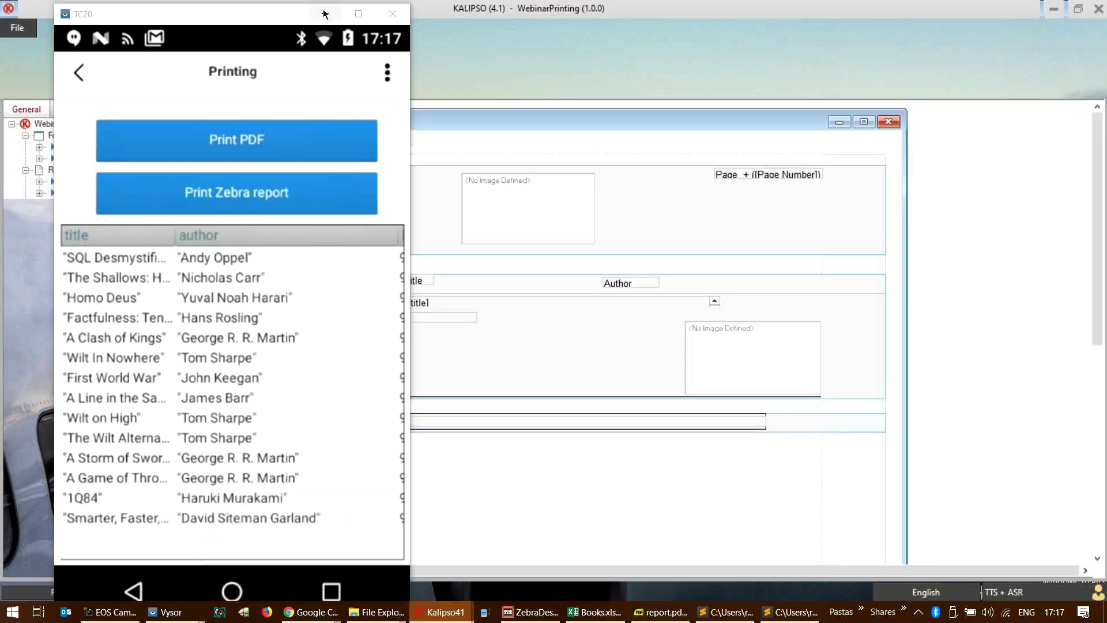
left_click(323, 13)
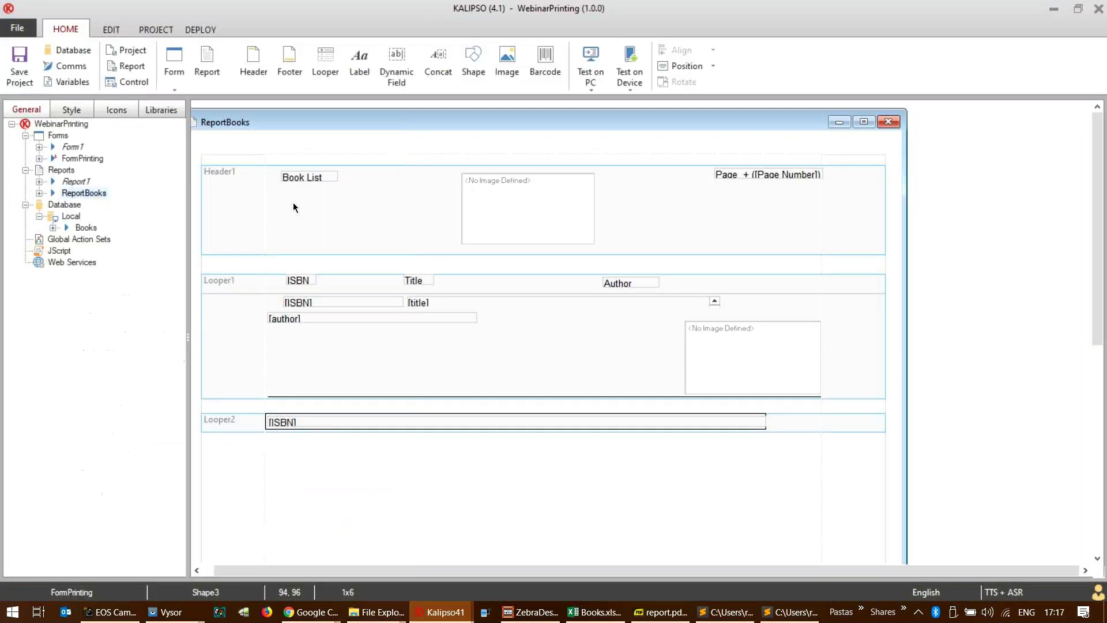
left_click(838, 122)
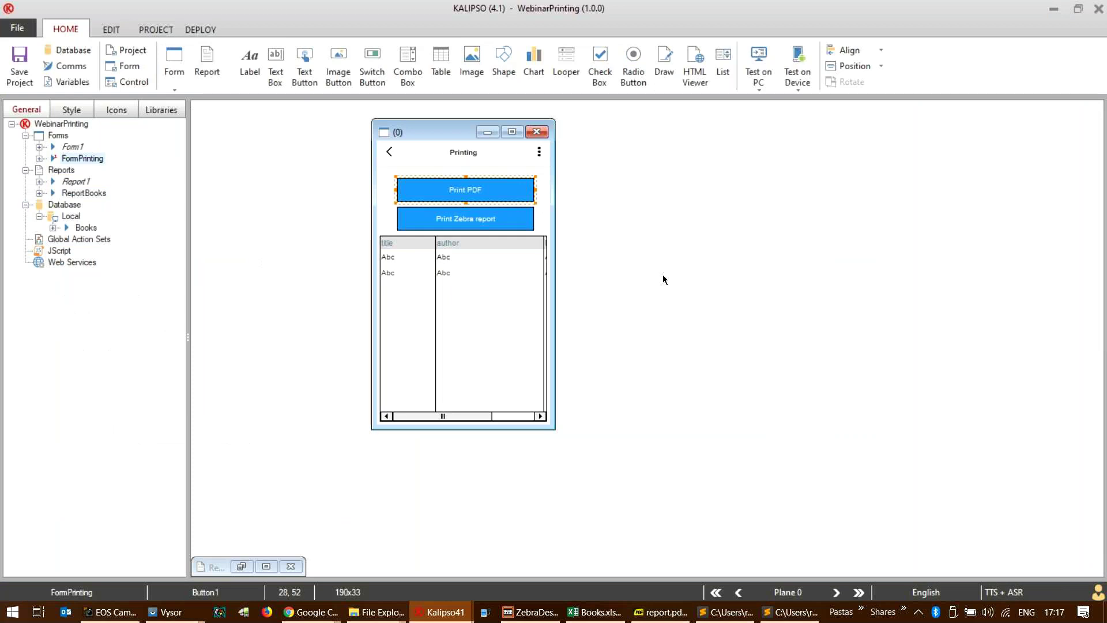
double_click(488, 196)
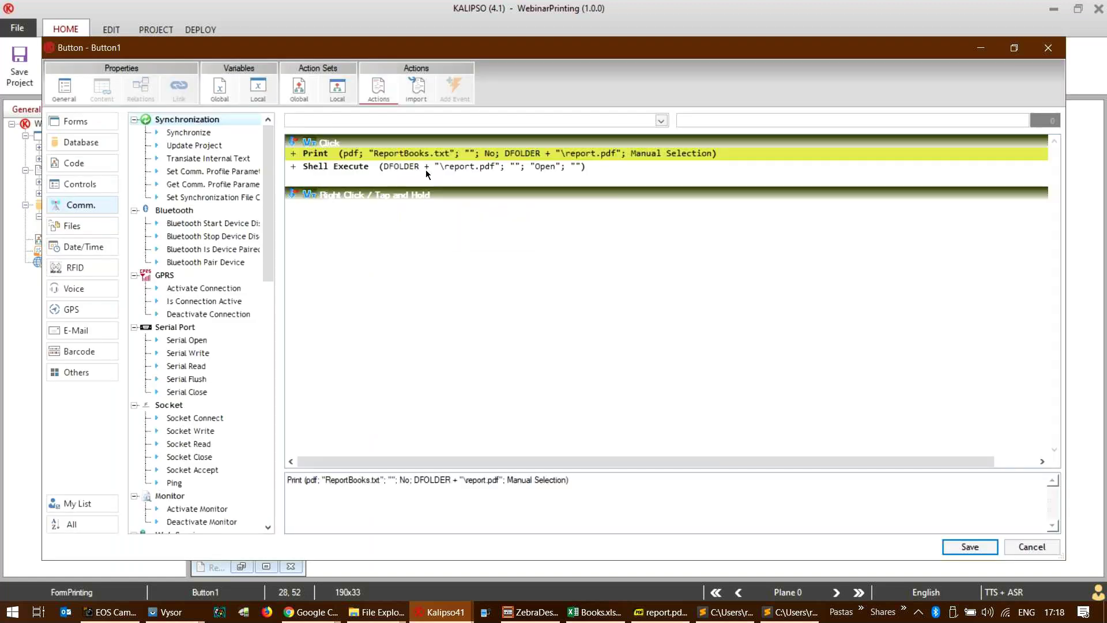
left_click(434, 165)
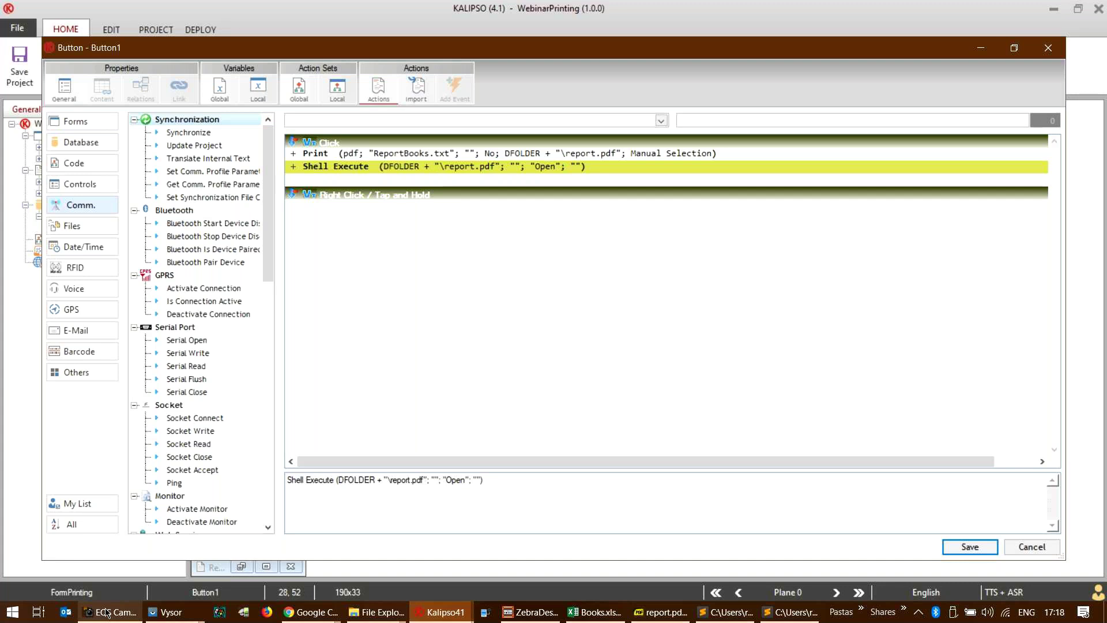
- Run Print PDF in WebinarPrinting on the TC20 and look through the pages of report.pdf
mouse_move(106, 612)
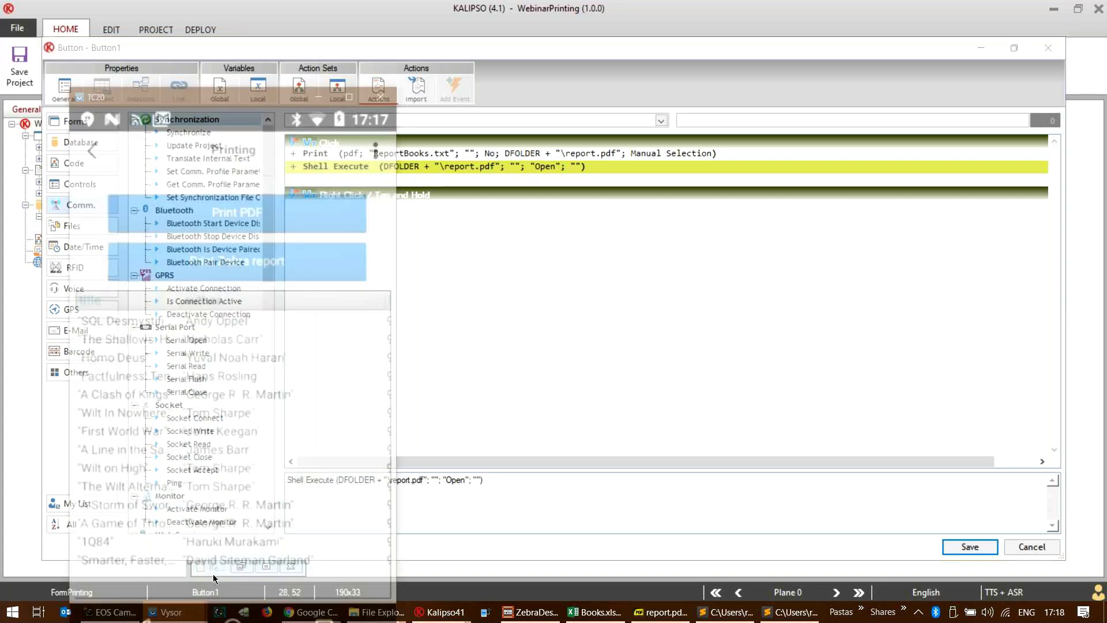
left_click(213, 573)
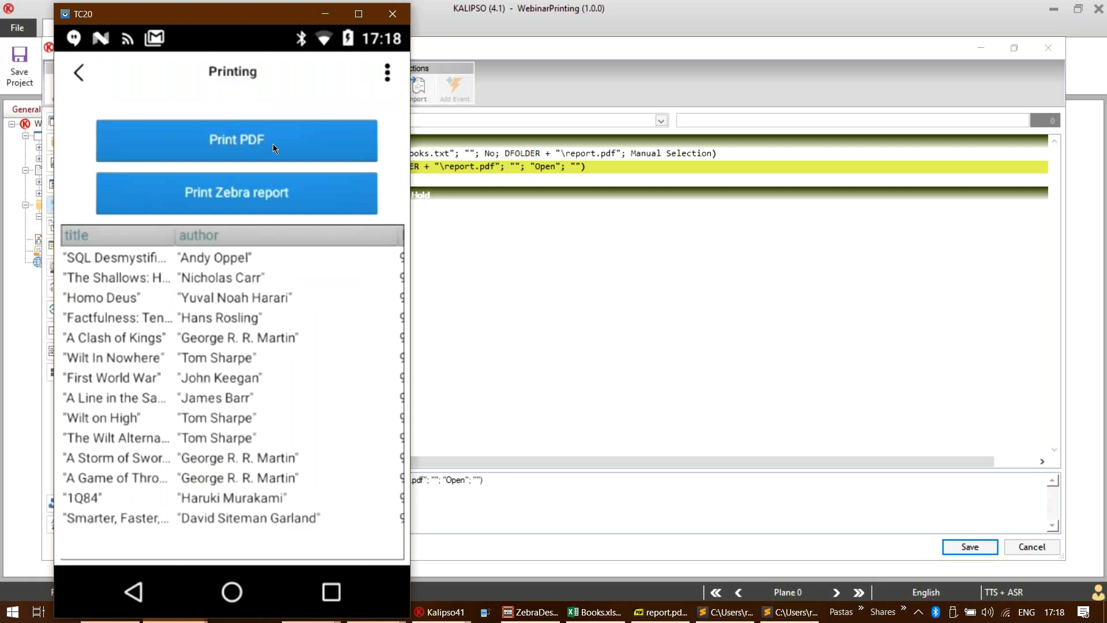
left_click(271, 192)
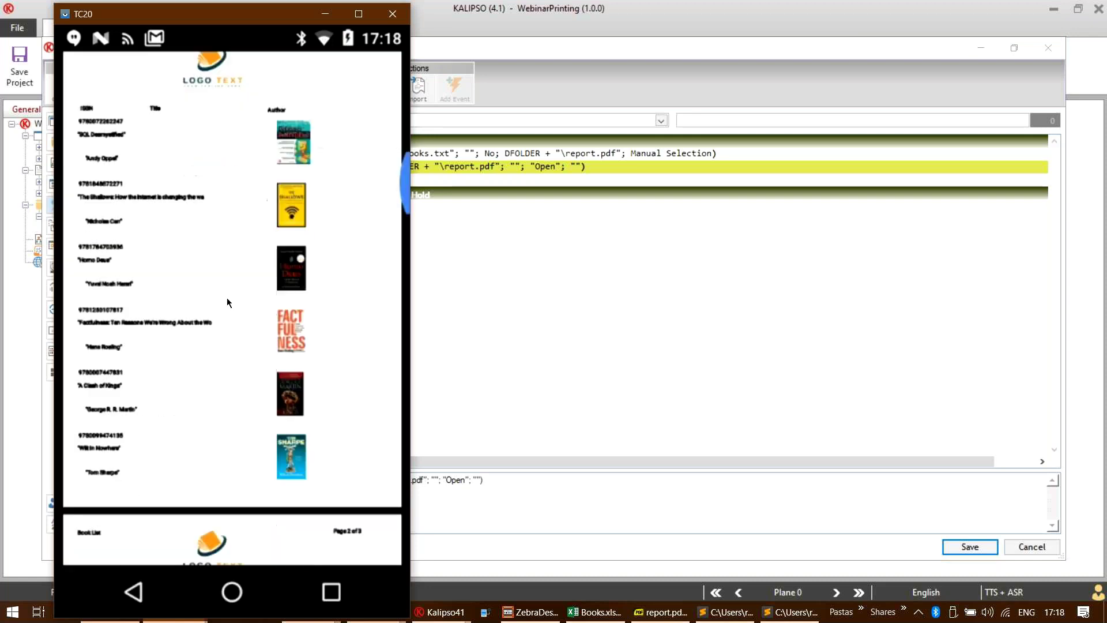
scroll(227, 298, "down", 3)
scroll(227, 296, "down", 5)
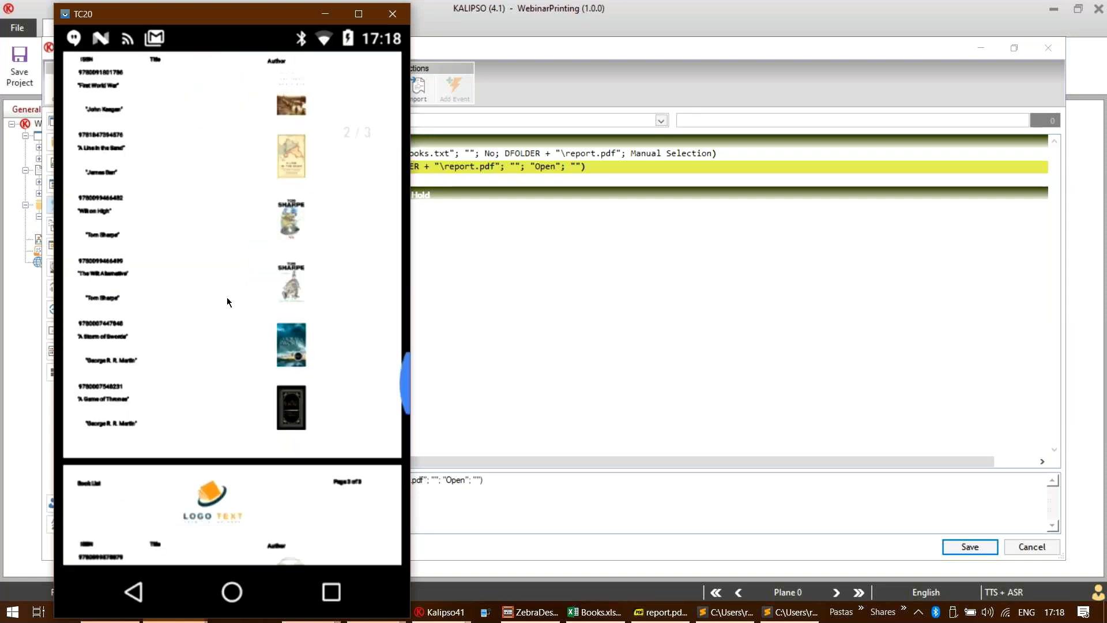
scroll(227, 296, "down", 4)
scroll(227, 296, "down", 3)
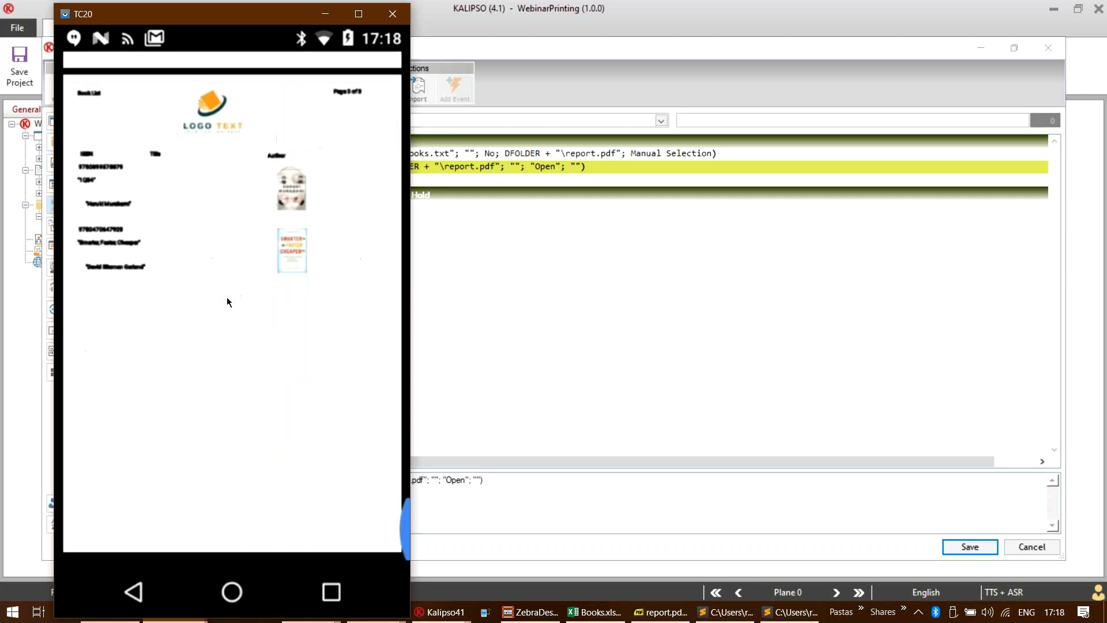
scroll(226, 296, "up", 3)
scroll(228, 301, "up", 2)
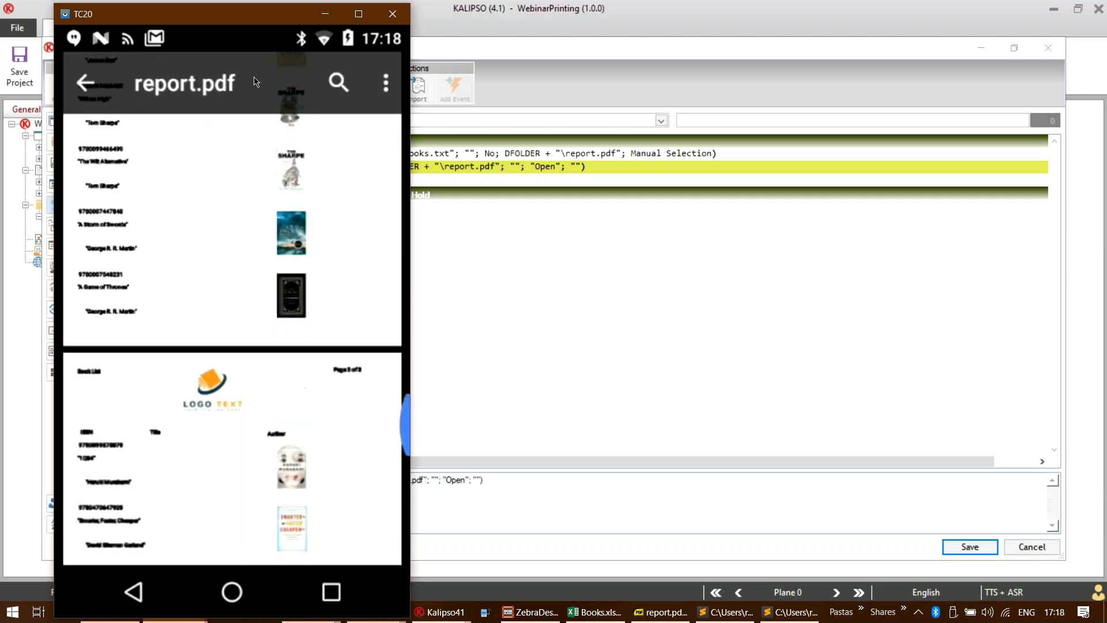
left_click(333, 12)
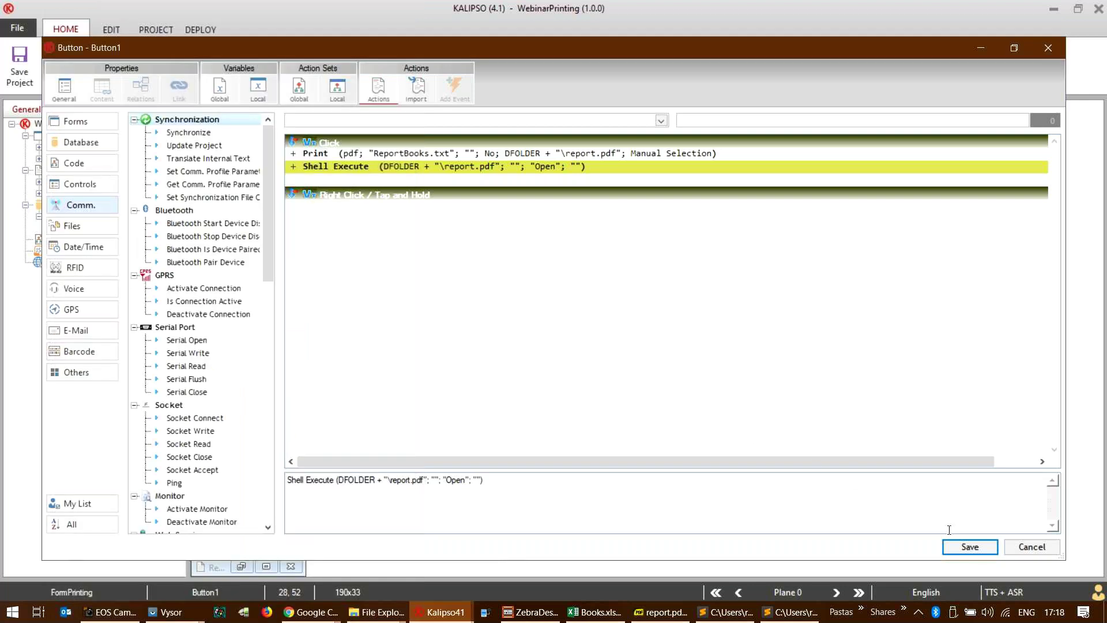
- Save the Print PDF button's actions and examine the tbl_Books table's Click actions, including Socket Write
left_click(960, 546)
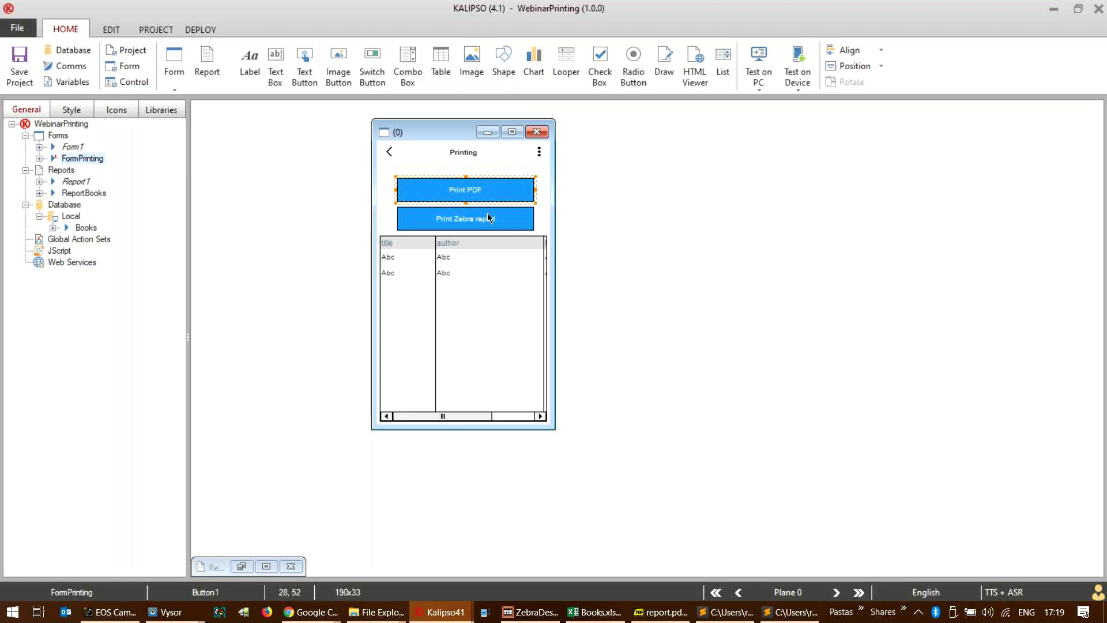
double_click(482, 289)
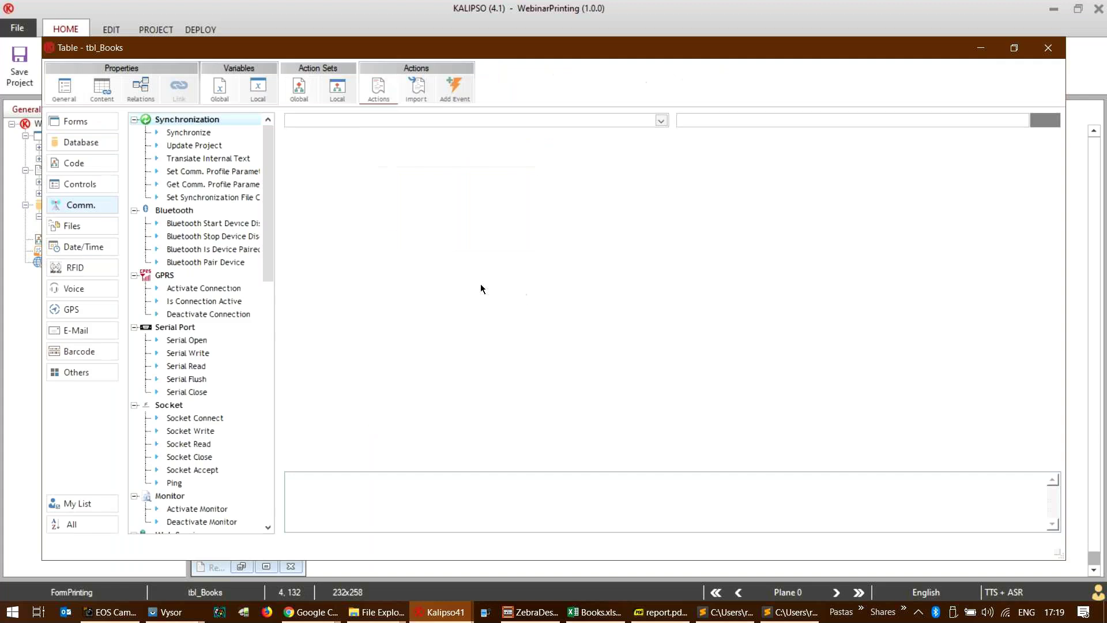
left_click(410, 257)
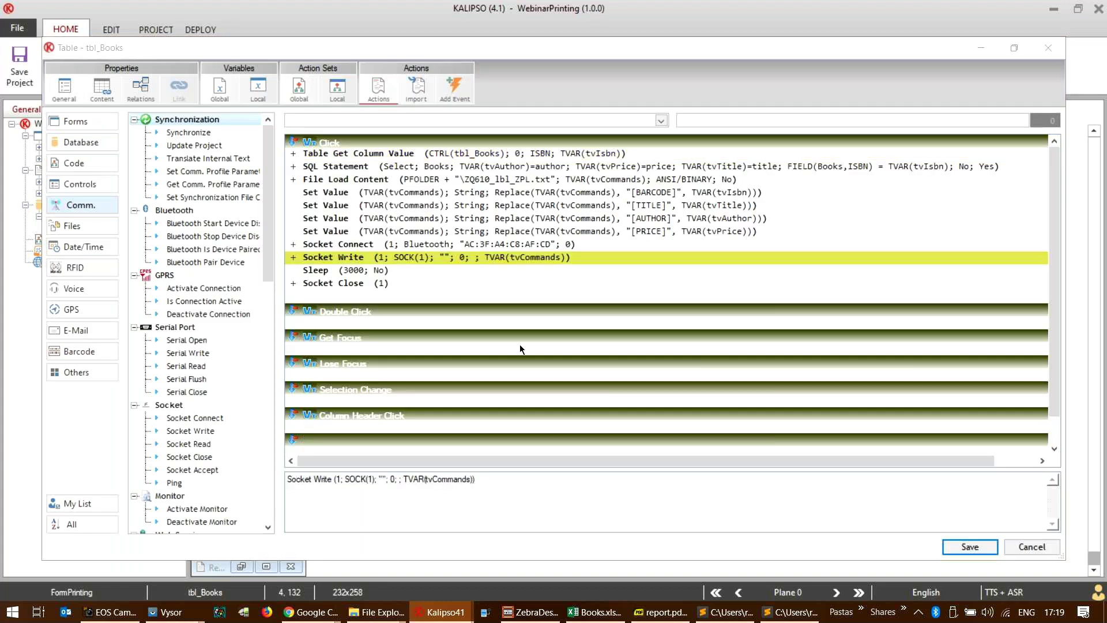
- Check the label placeholders in ZQ610_lbl_ZPL.txt in Sublime Text, and save and close the tbl_Books actions back in Kalipso
left_click(783, 614)
left_click(733, 611)
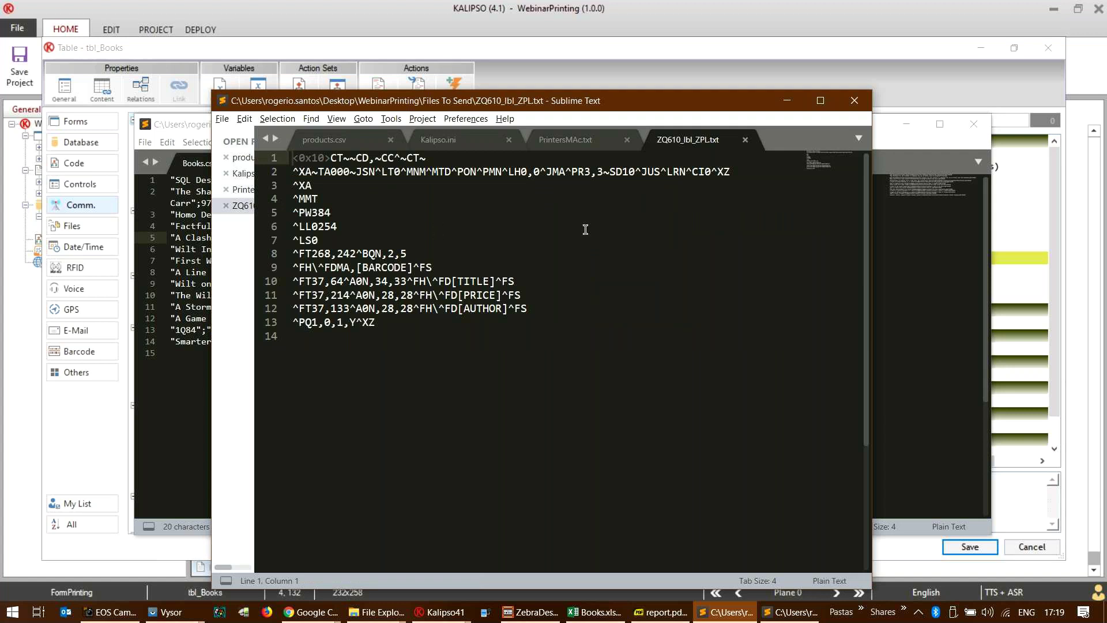
left_click(785, 100)
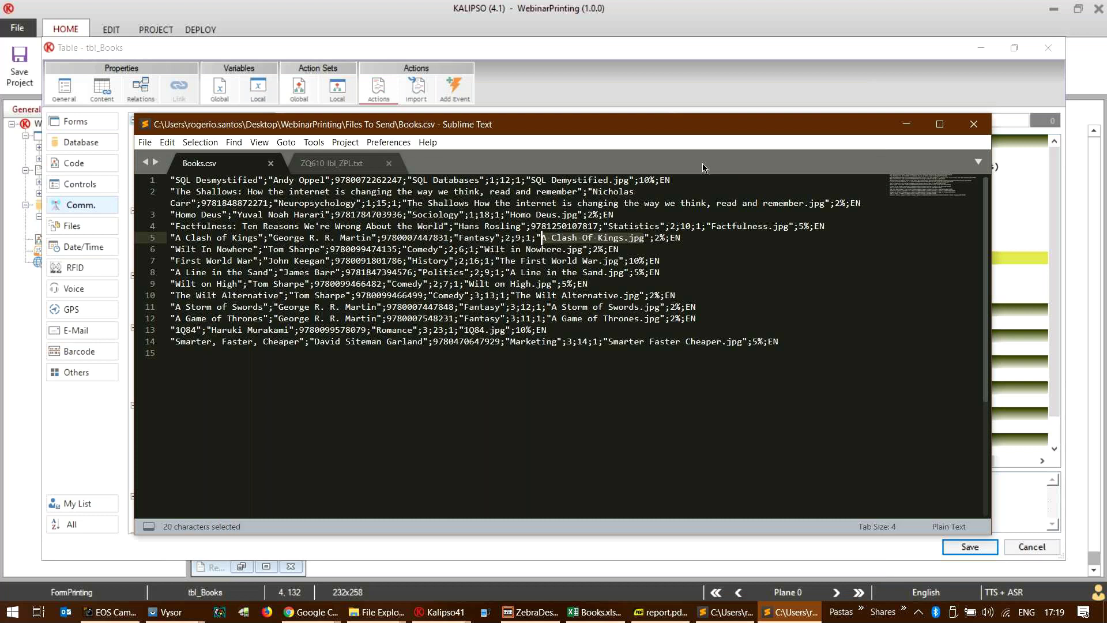
left_click(914, 129)
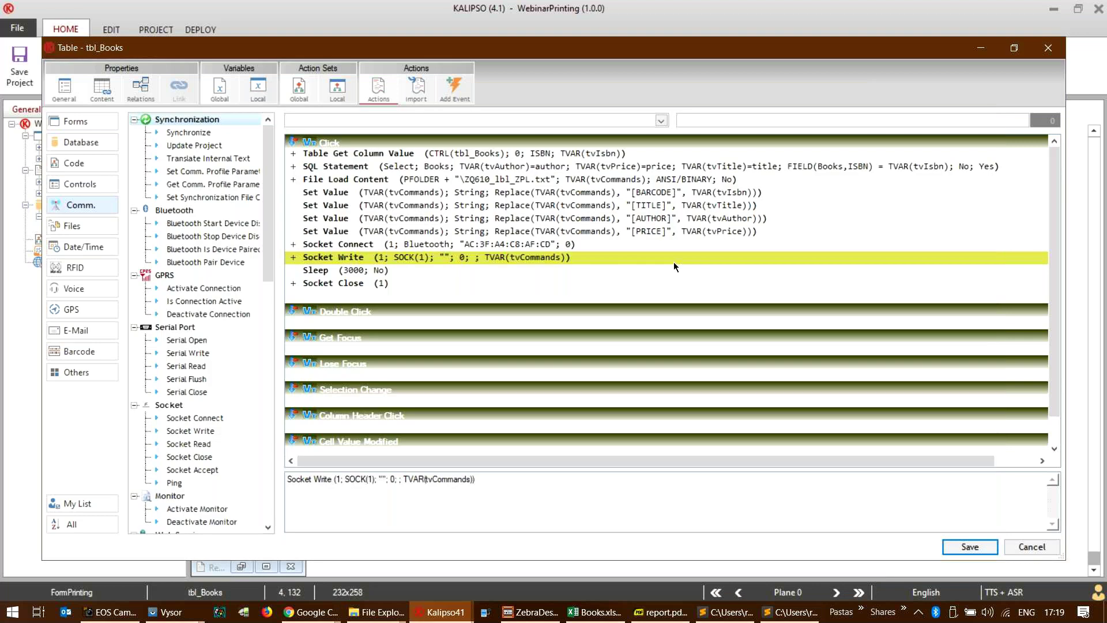
left_click(965, 547)
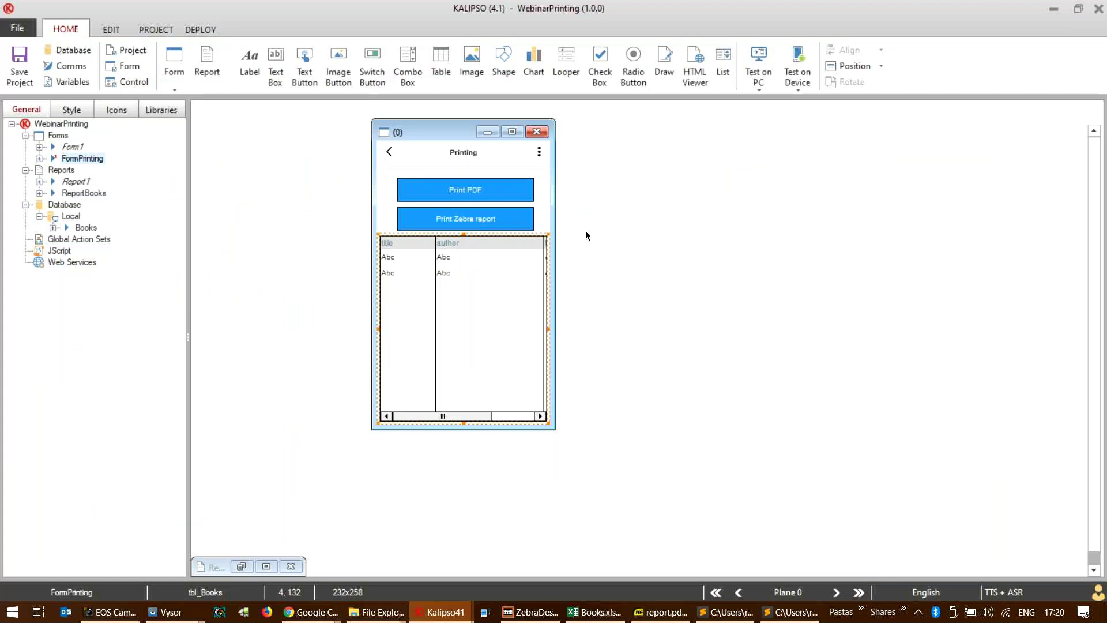
left_click(536, 196)
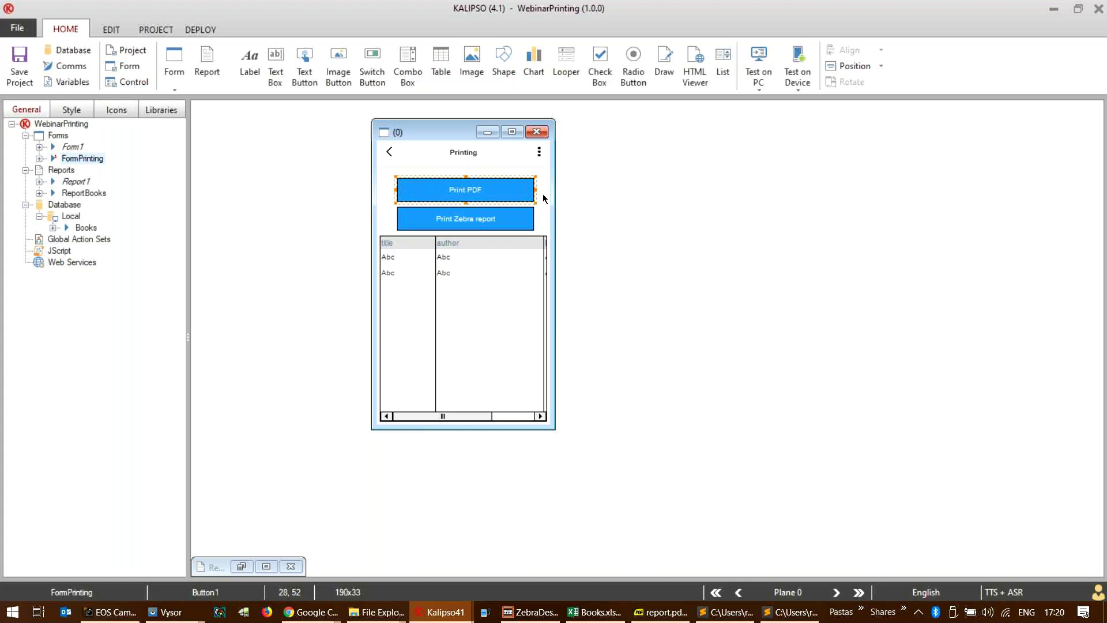
double_click(542, 193)
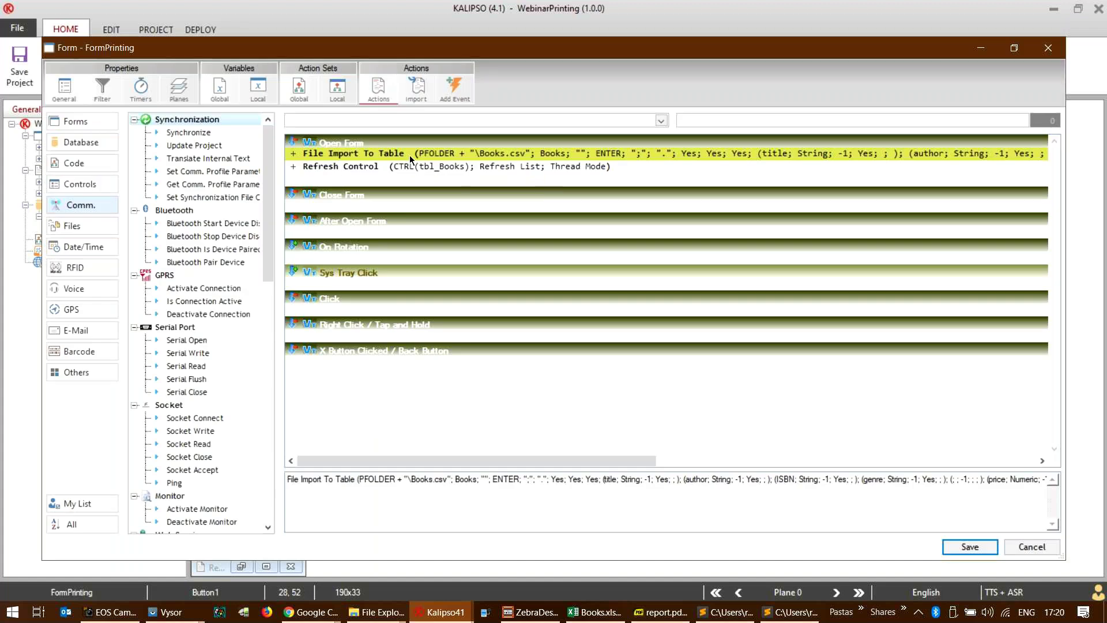
key("Escape")
- Reopen the tbl_Books table's Click actions for review
left_click(453, 277)
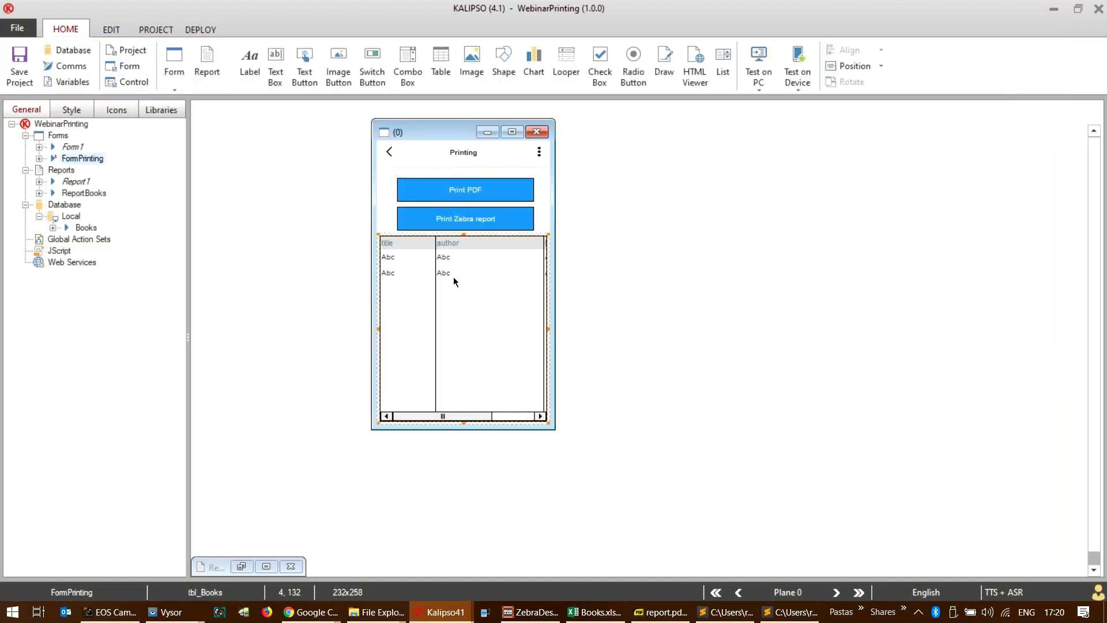
double_click(453, 277)
left_click(332, 88)
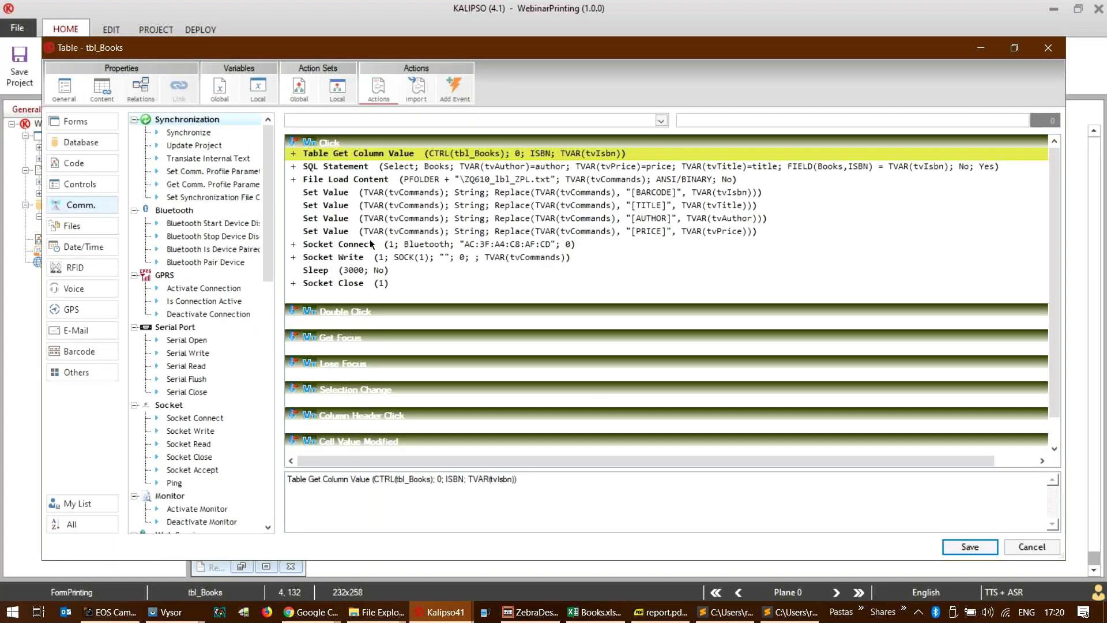
- Comment out the Socket Close action in the tbl_Books table's Click event and save the table
left_click(356, 283)
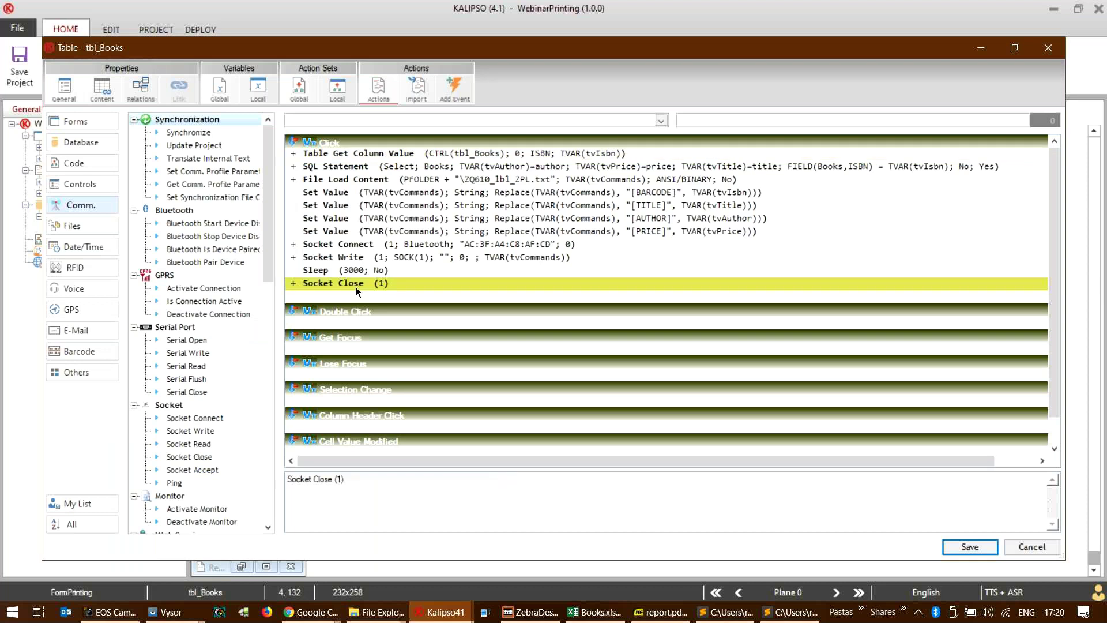
double_click(358, 284)
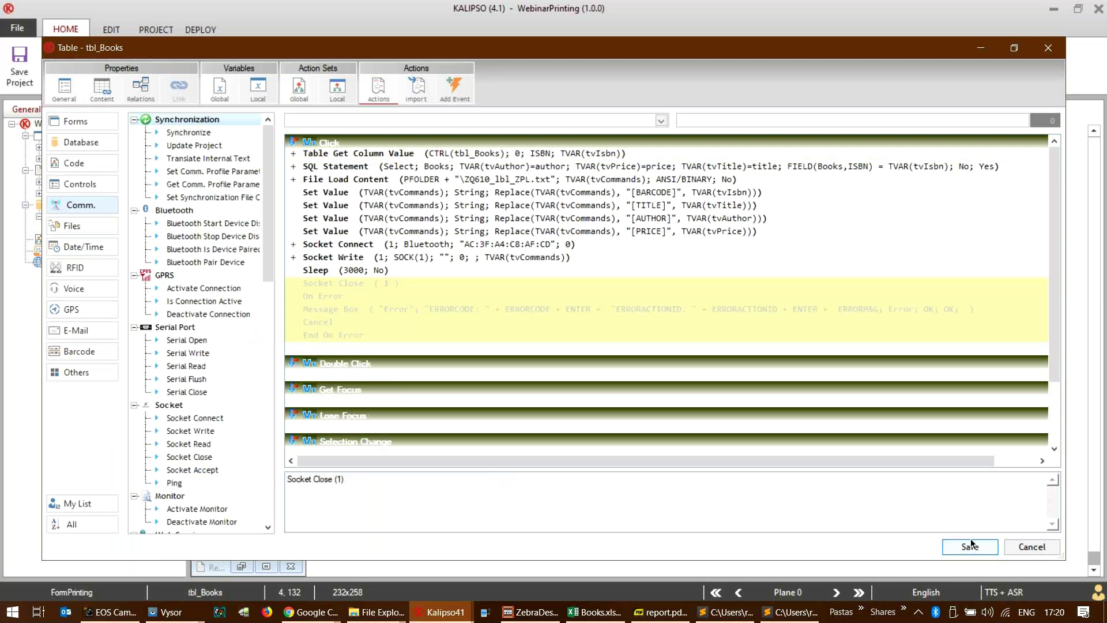
key("Return")
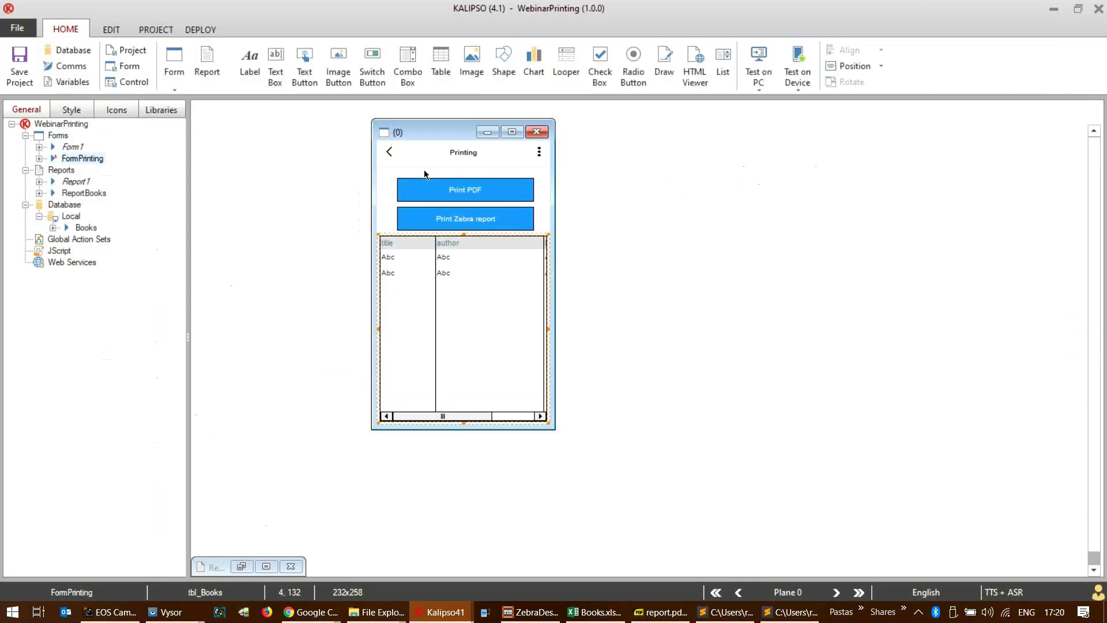
- Add a Socket Close action for socket 1 to FormPrinting's Close Form event and save the form
double_click(417, 131)
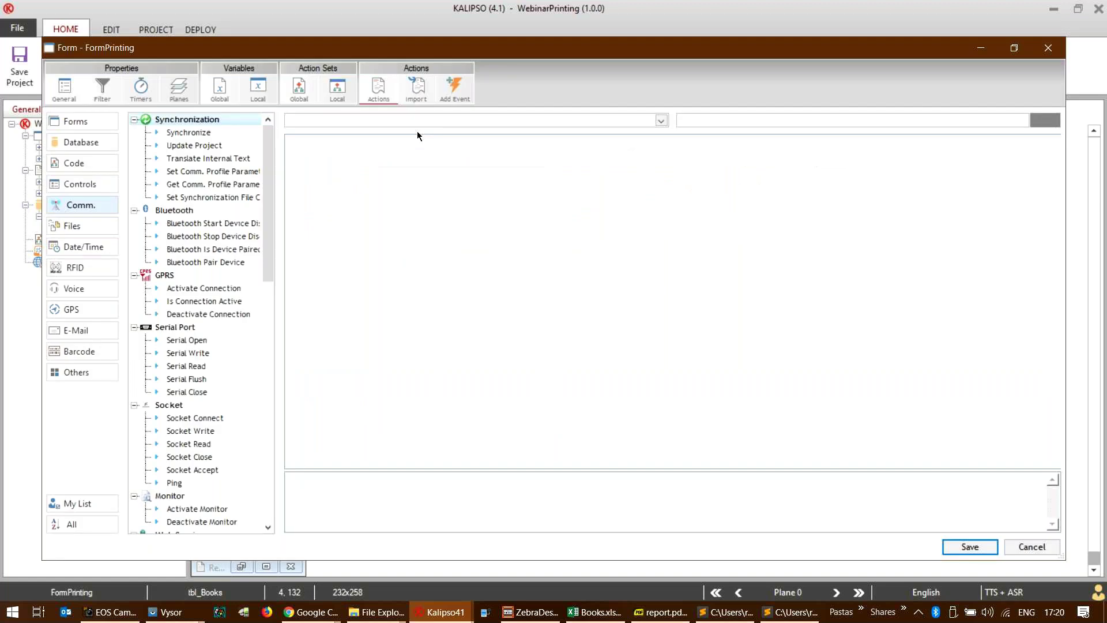
left_click(344, 208)
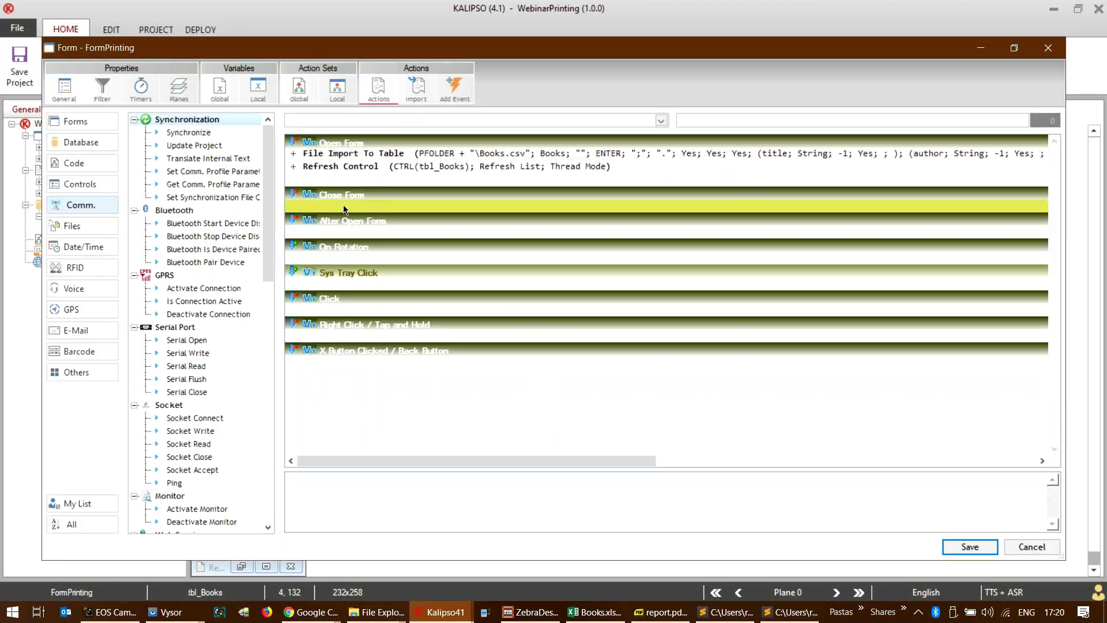
type("Socket Accept")
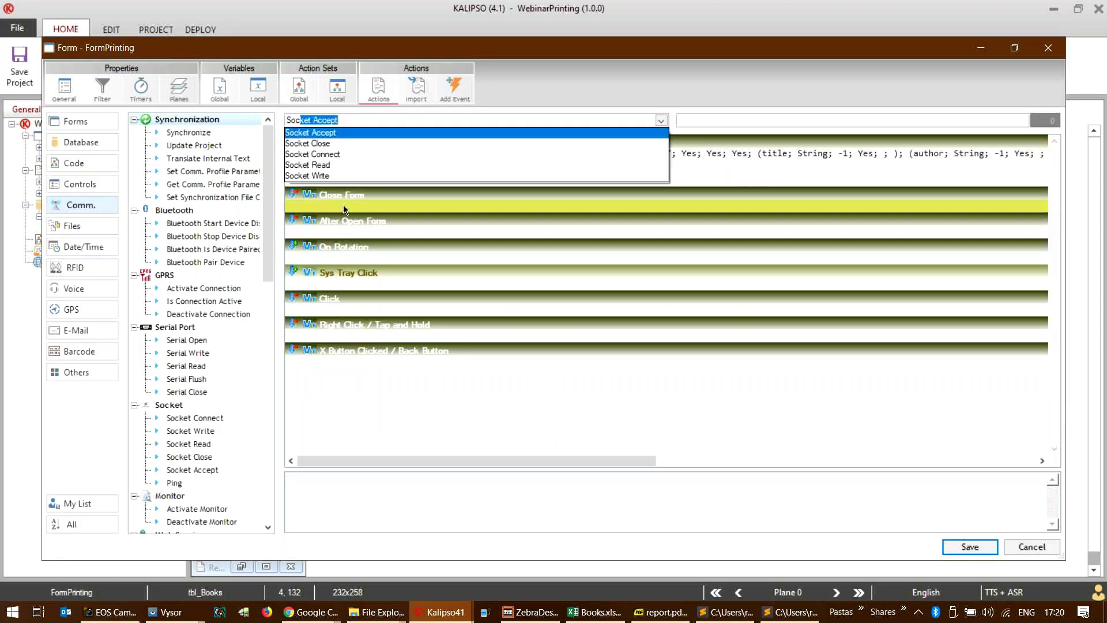
key("Down")
key("Down")
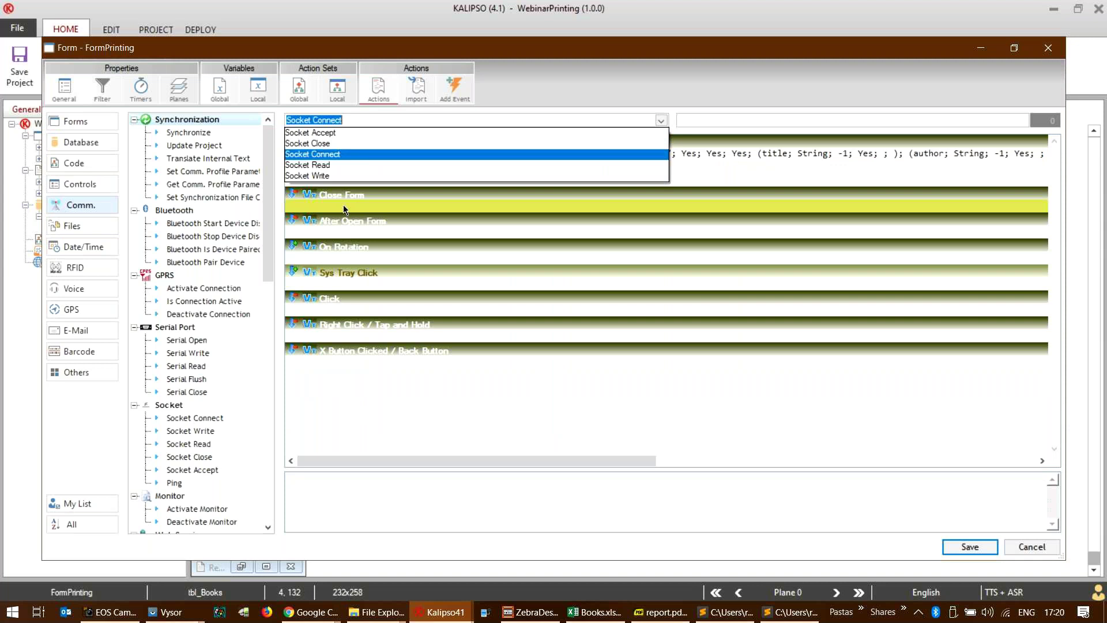
key("Up")
key("Return")
key("Return")
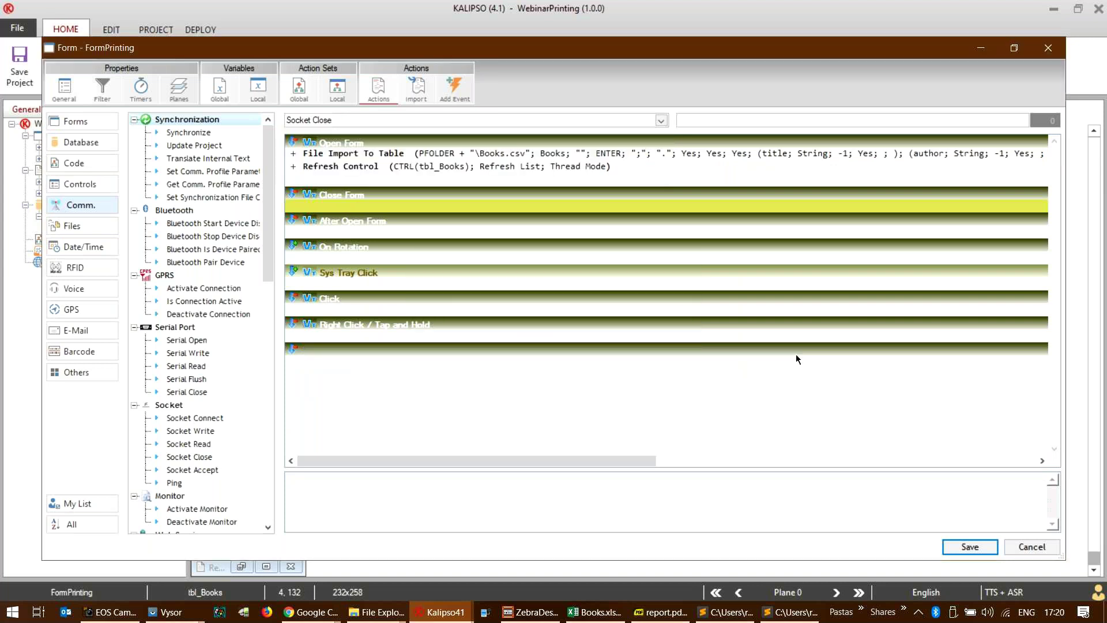
left_click(970, 547)
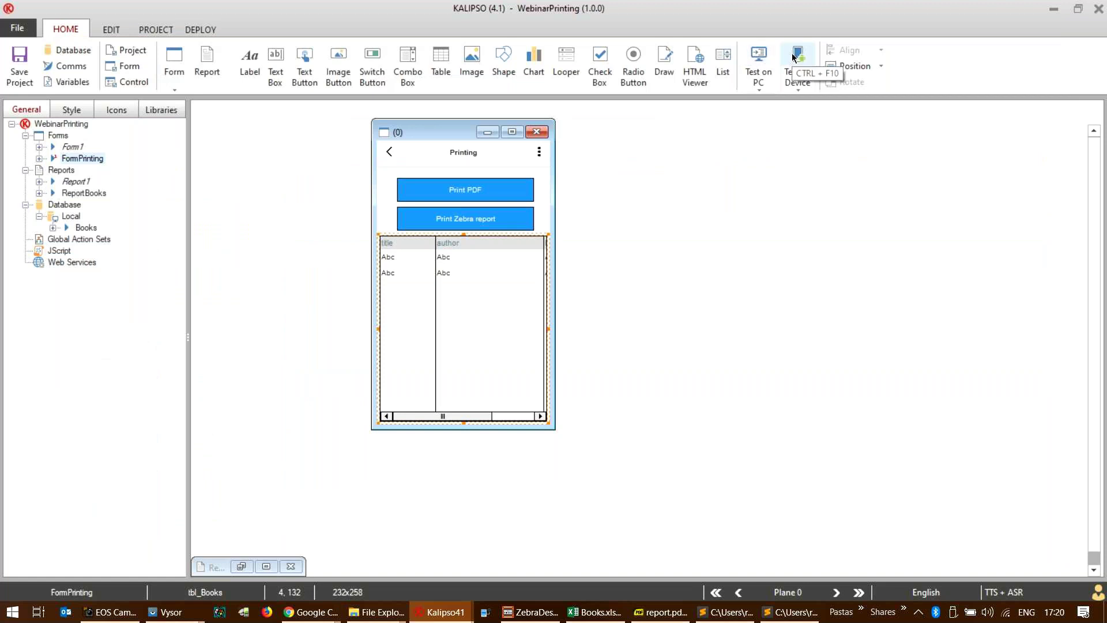
- Test the project on the PC simulator and place the EOS Camera window beside the running Printing form
left_click(760, 58)
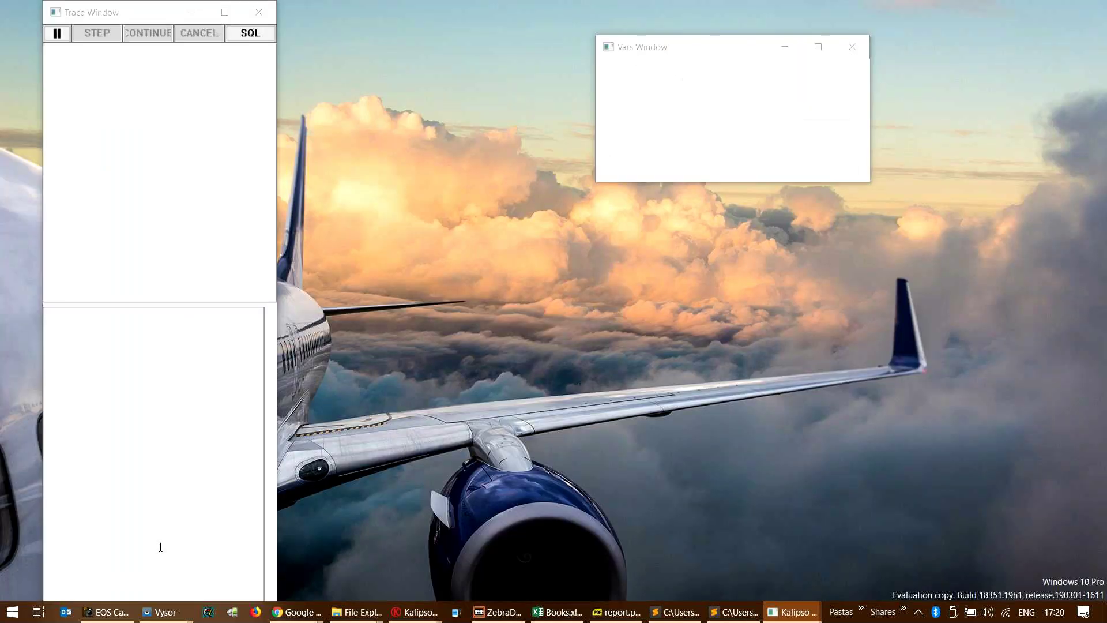
left_click(115, 609)
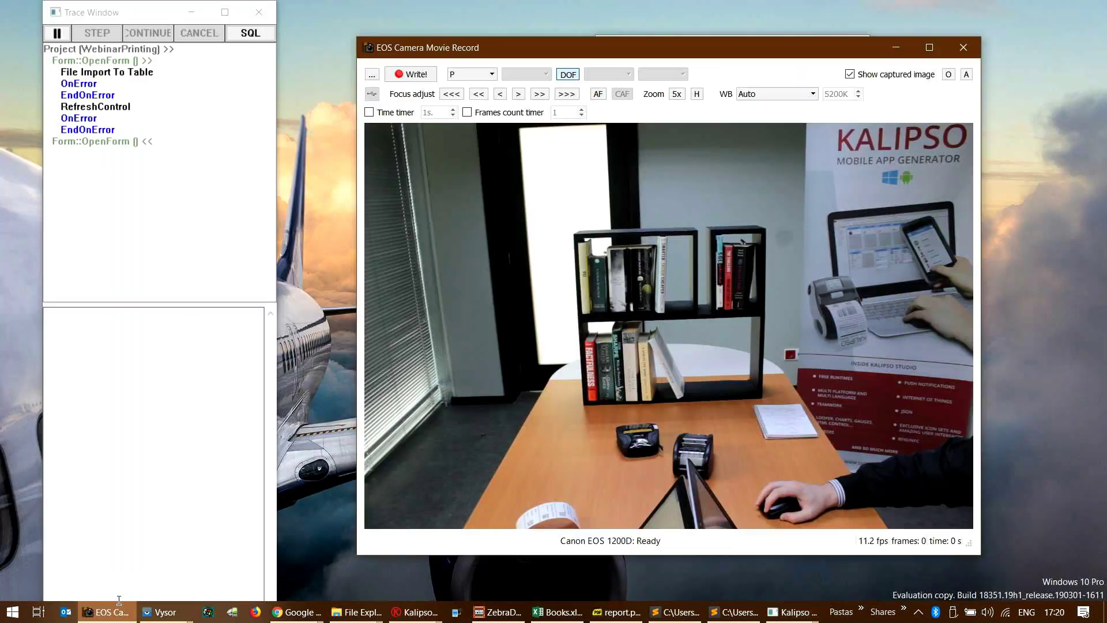
left_click_drag(671, 51, 295, 68)
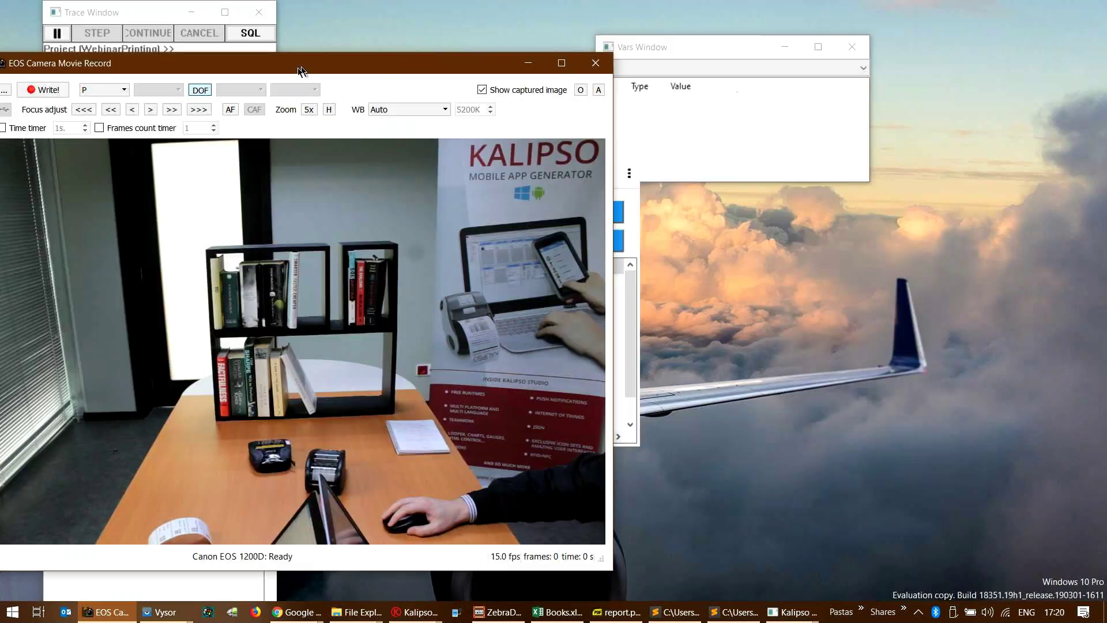
left_click(631, 296)
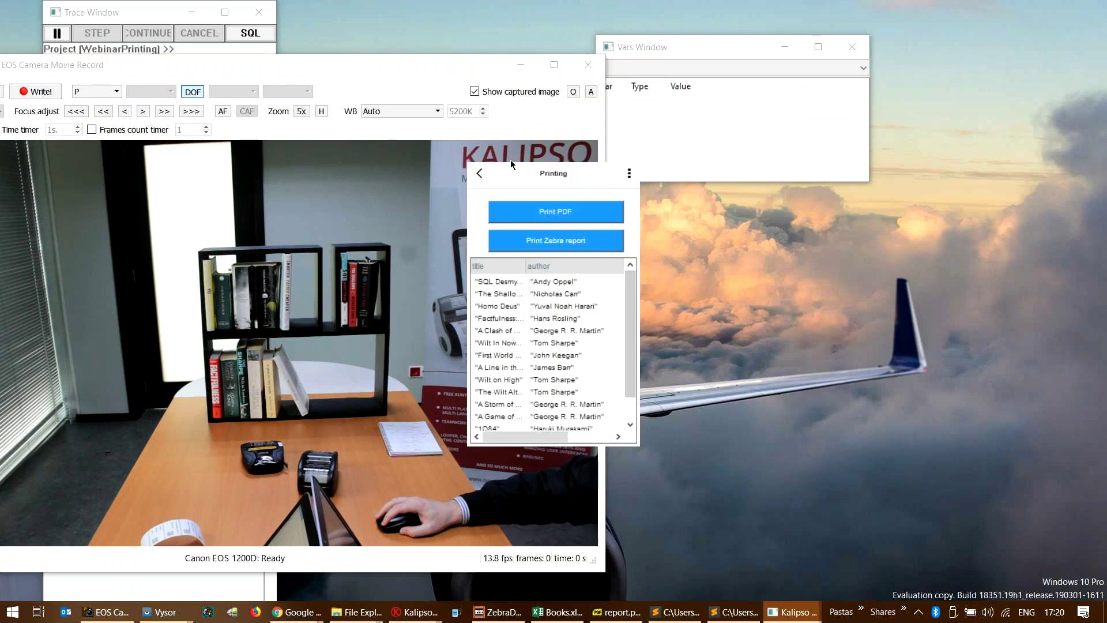
left_click_drag(431, 65, 330, 45)
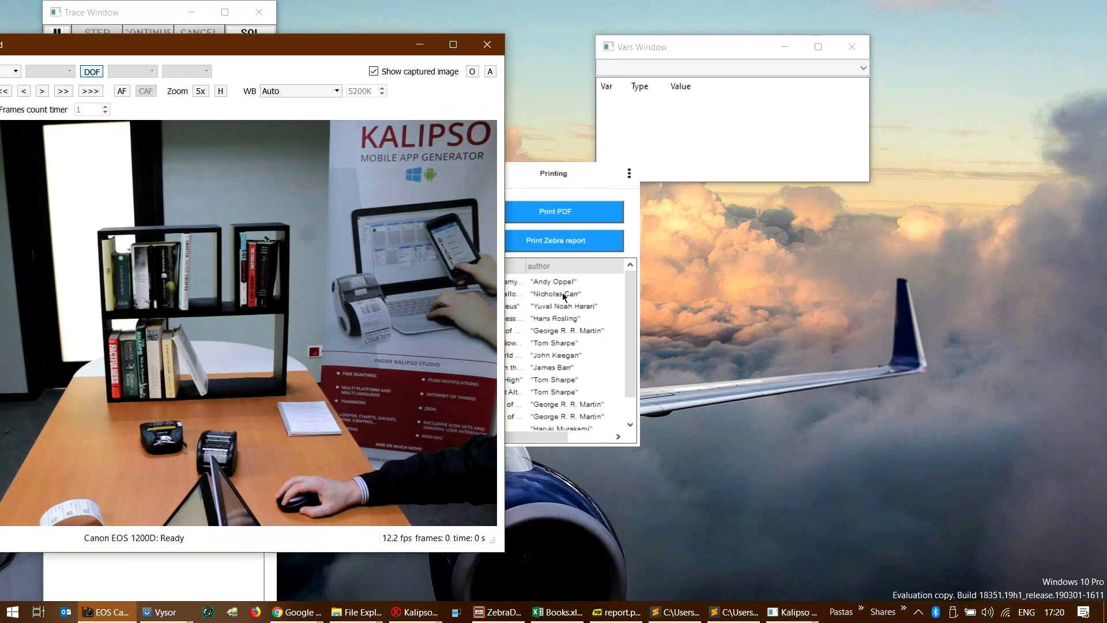
- Try printing labels for the second book and Factfulness in succession, dismiss the error messages and leave the Printing form
left_click(562, 295)
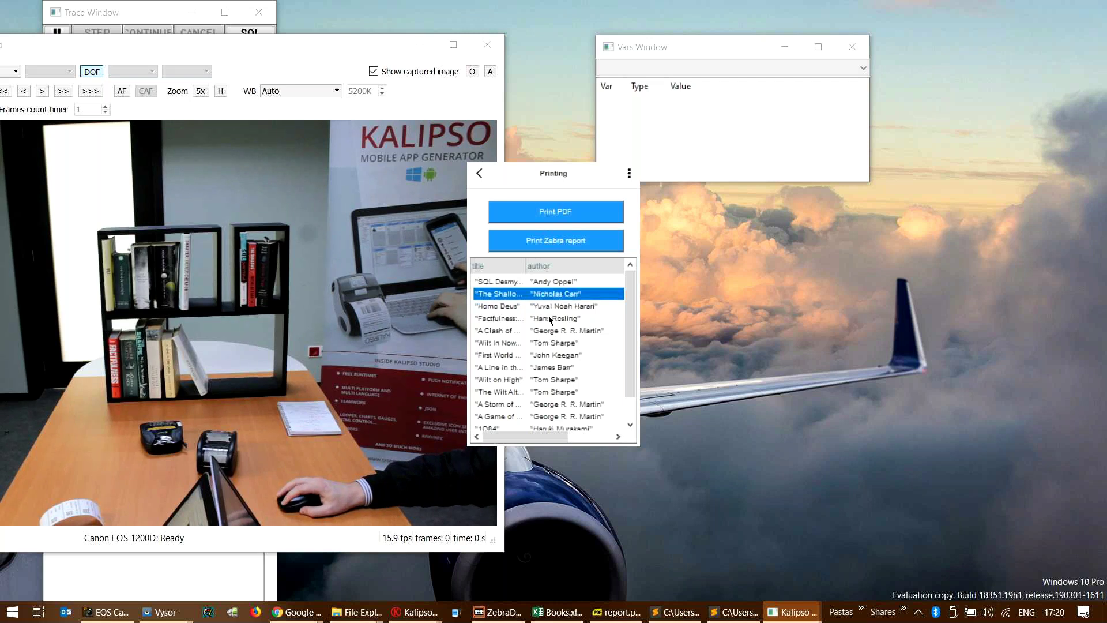
left_click(564, 320)
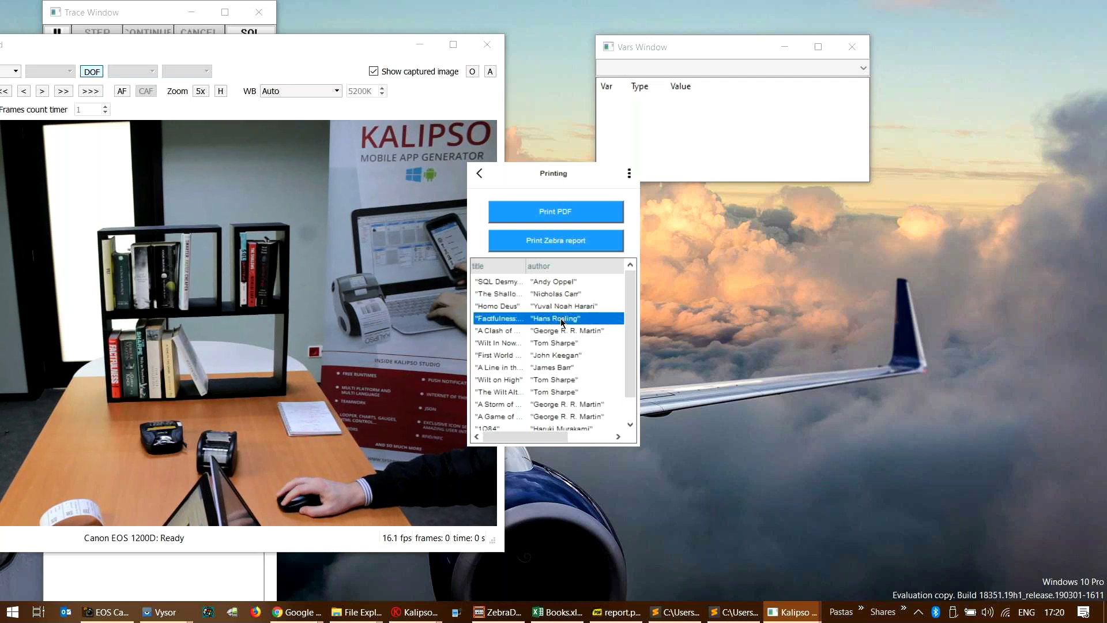
left_click(606, 343)
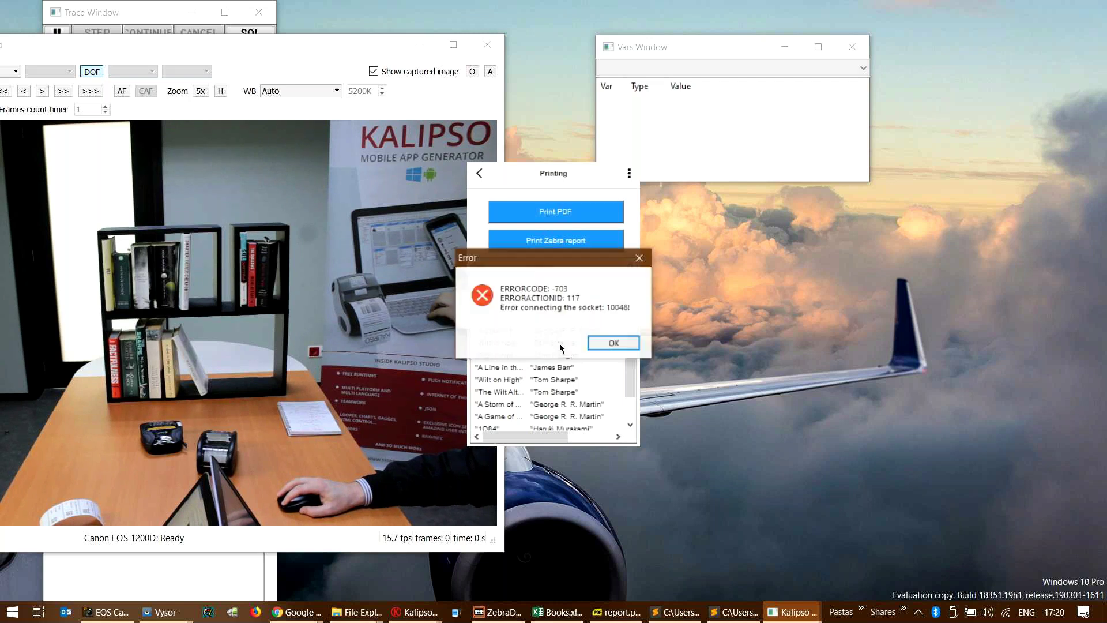
key("Return")
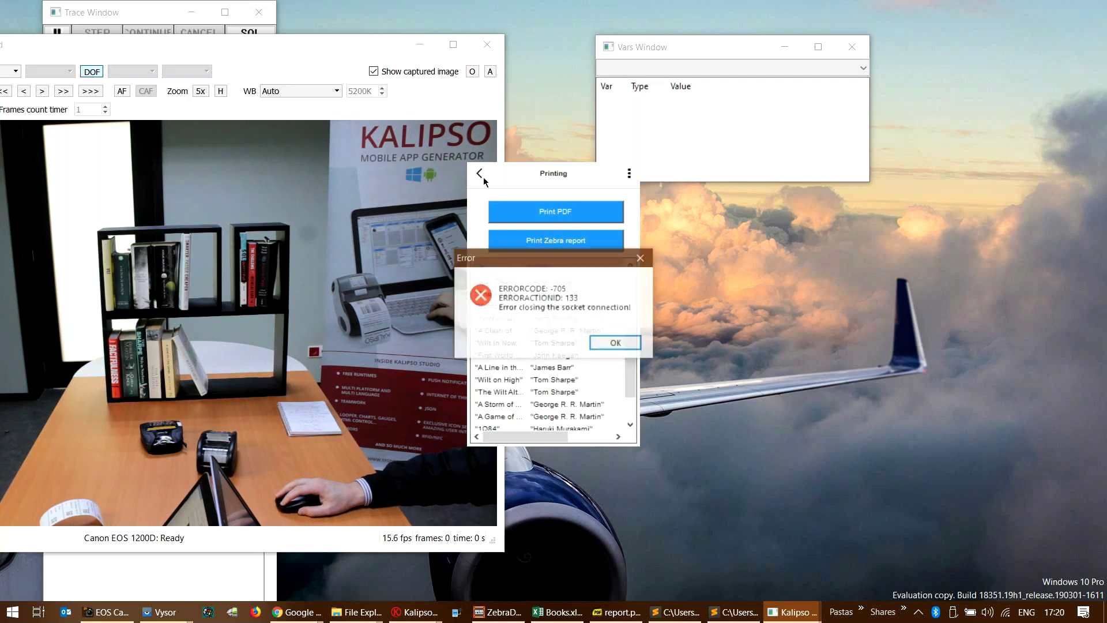
left_click(617, 336)
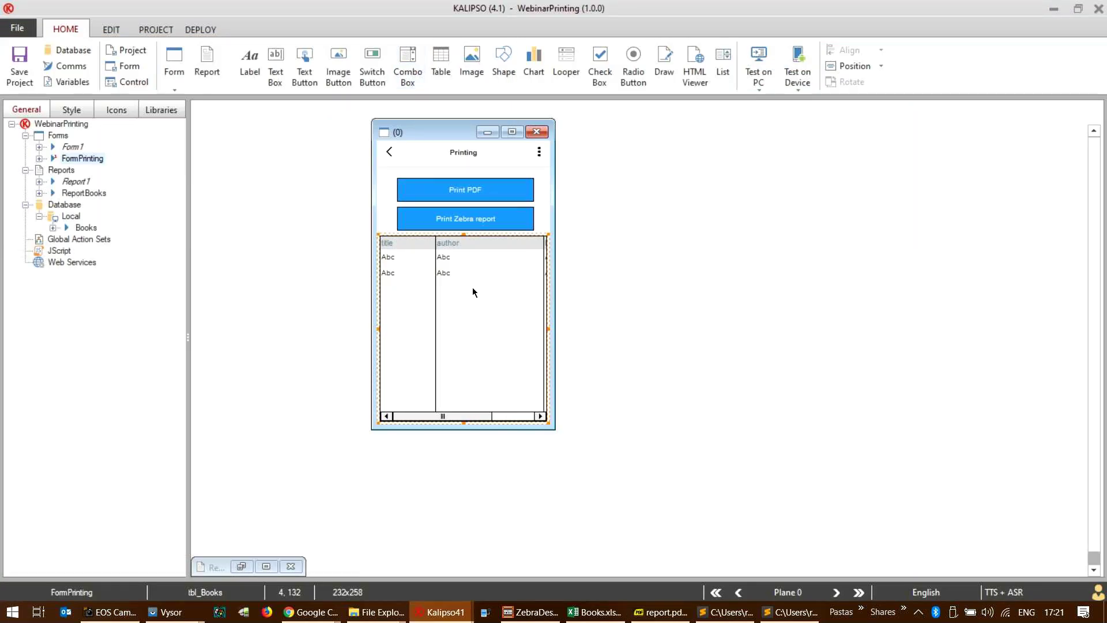
- Cut the Socket Connect action from the tbl_Books table's Click event and save the table
double_click(472, 289)
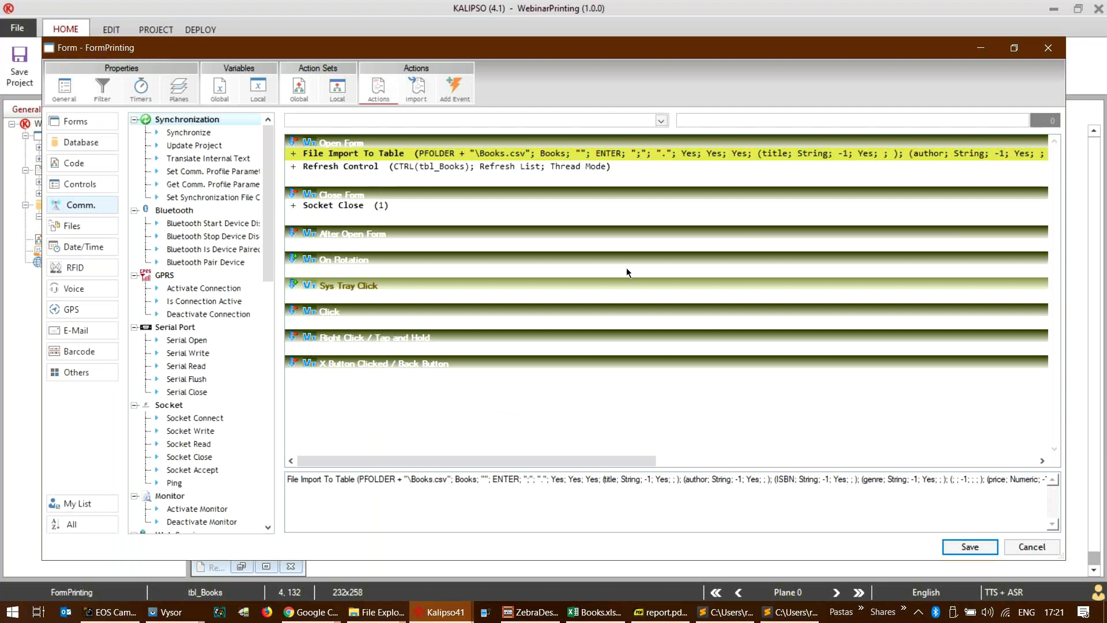
key("Escape")
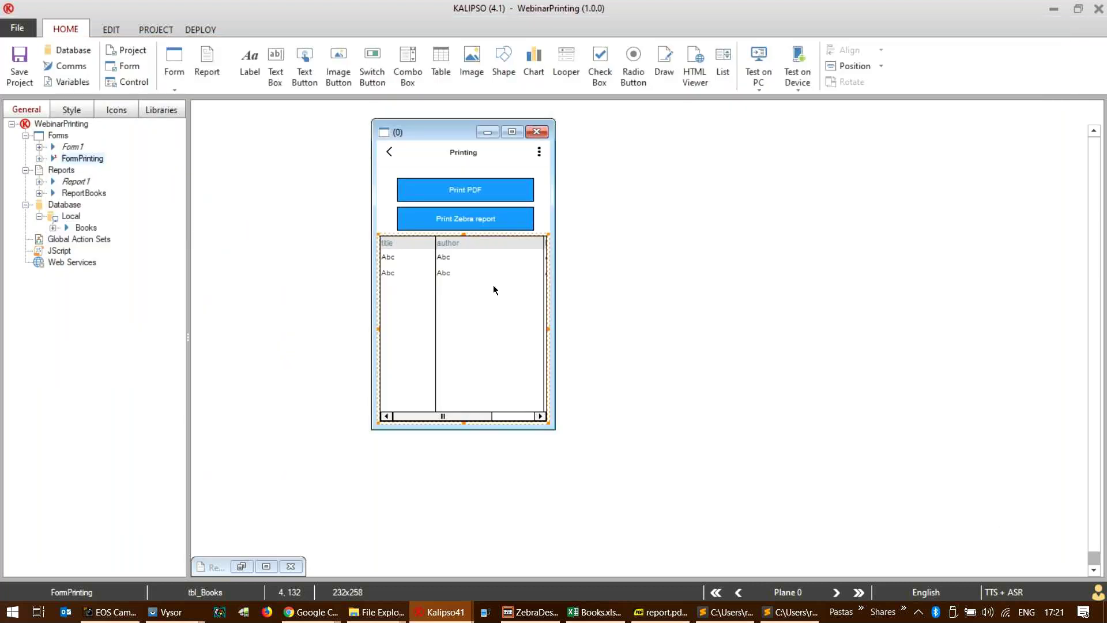
double_click(493, 285)
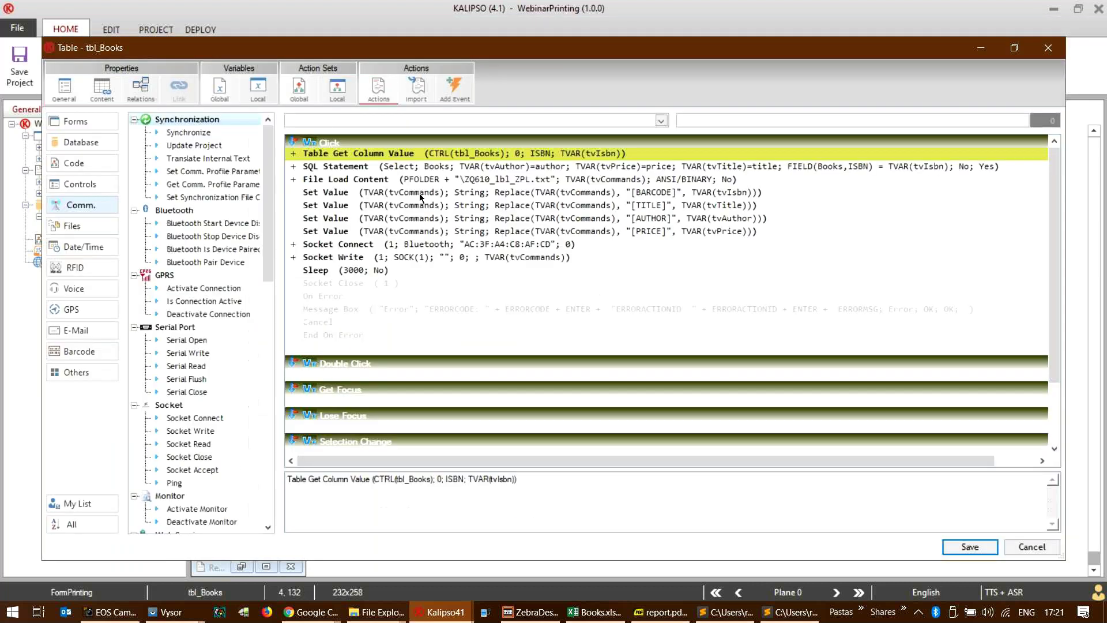
left_click(380, 245)
key("Delete")
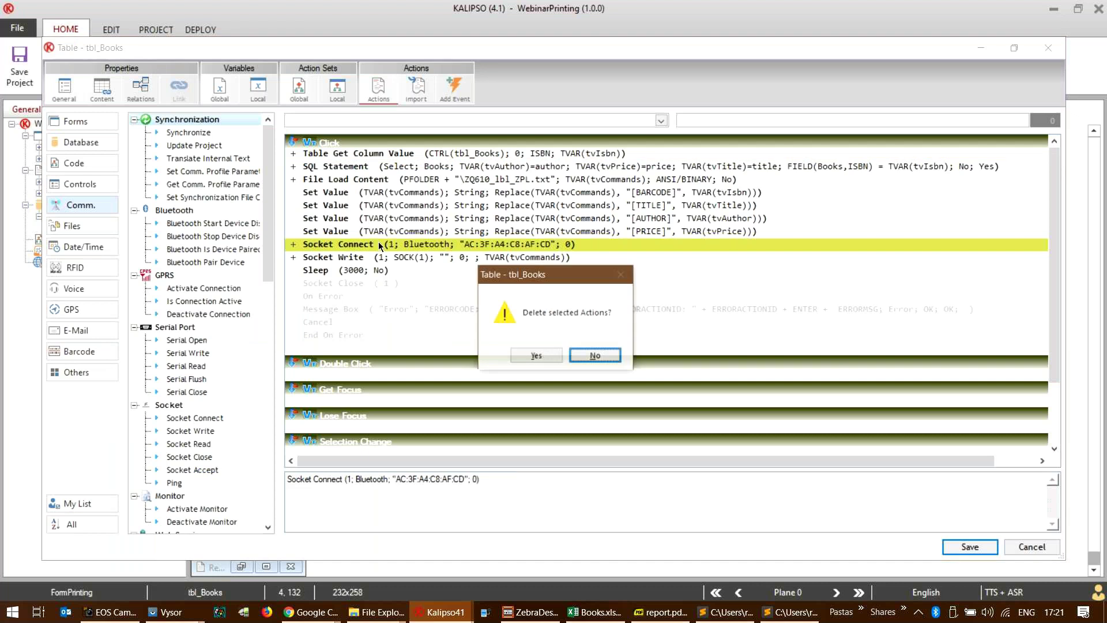
left_click(539, 351)
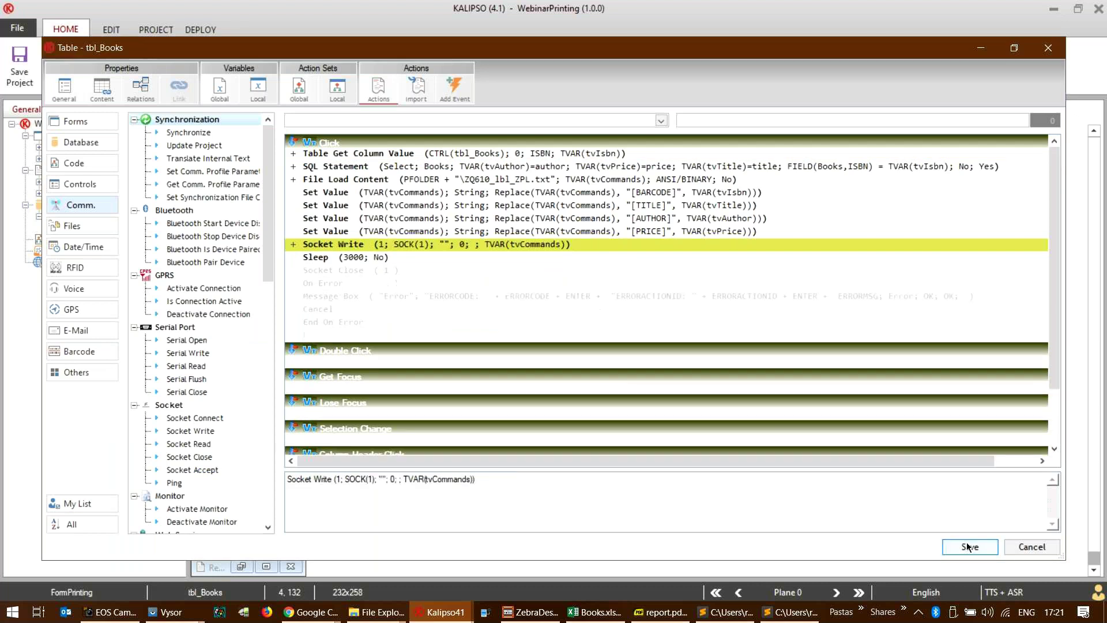
key("Return")
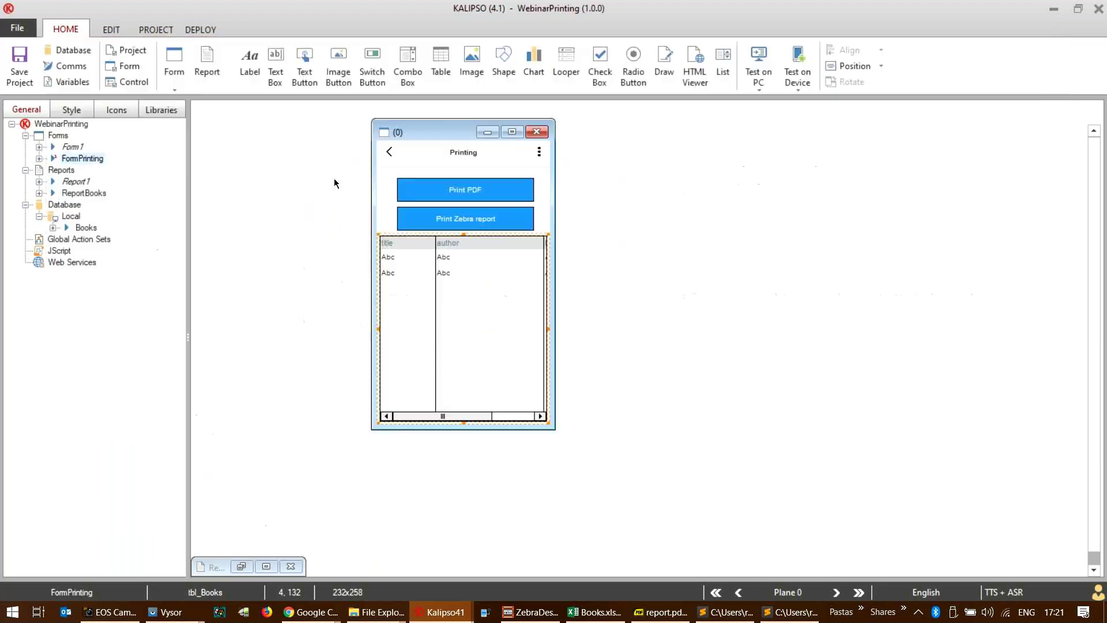
- Paste the Socket Connect action after Refresh Control in FormPrinting's Open Form event and save the form
double_click(421, 132)
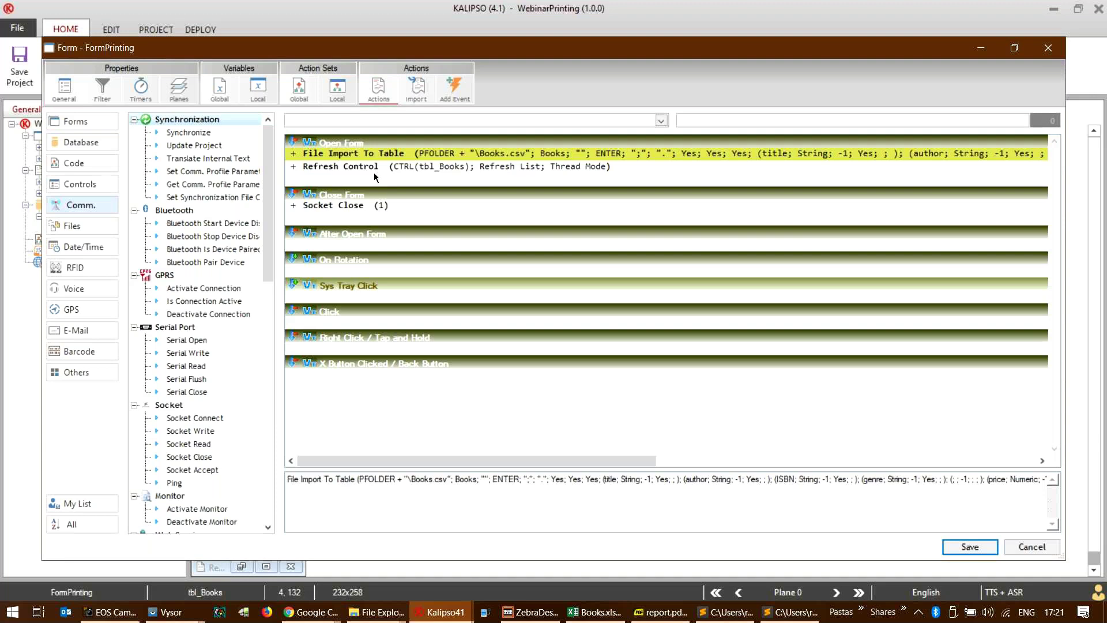
key("ctrl+v")
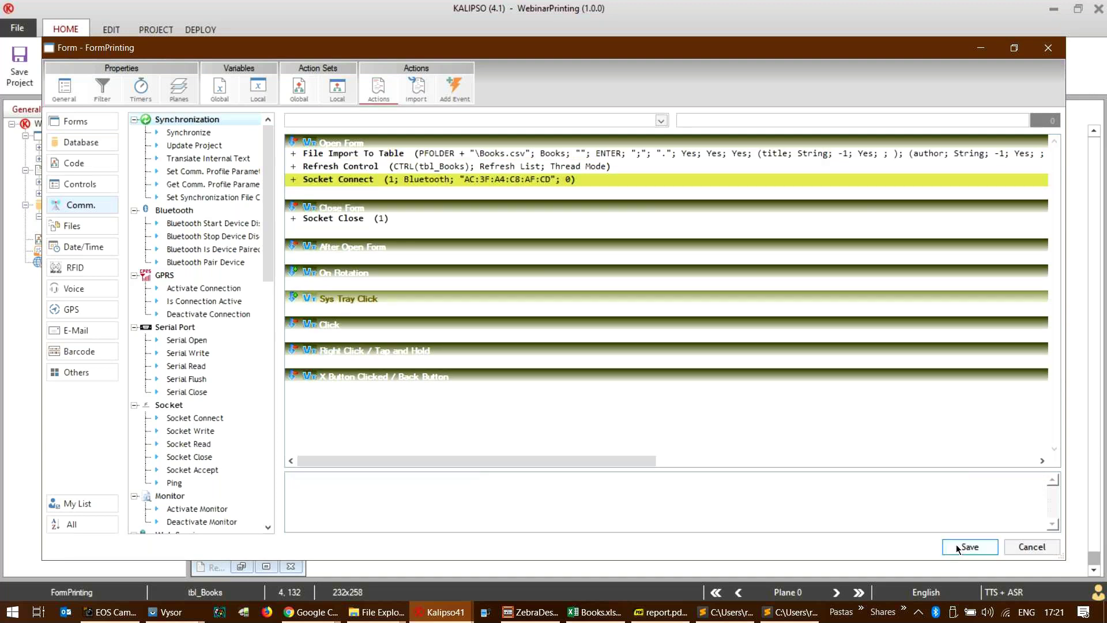
key("Return")
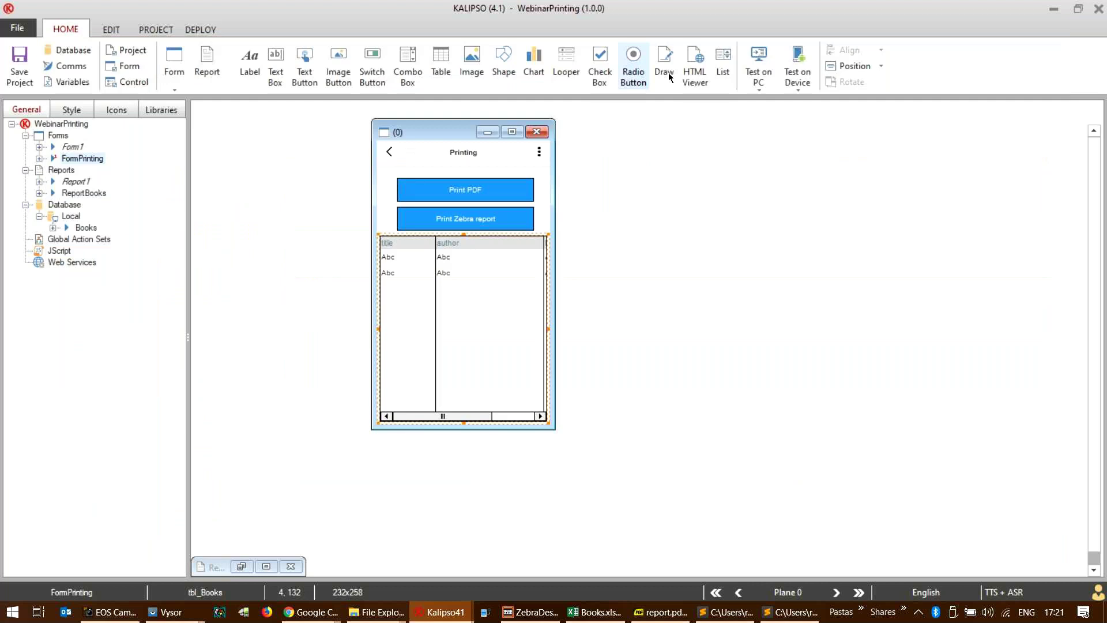
- Rerun the project on the PC simulator beside the camera view, print labels for three books including Homo Deus and 1Q84, and leave the form
left_click(758, 58)
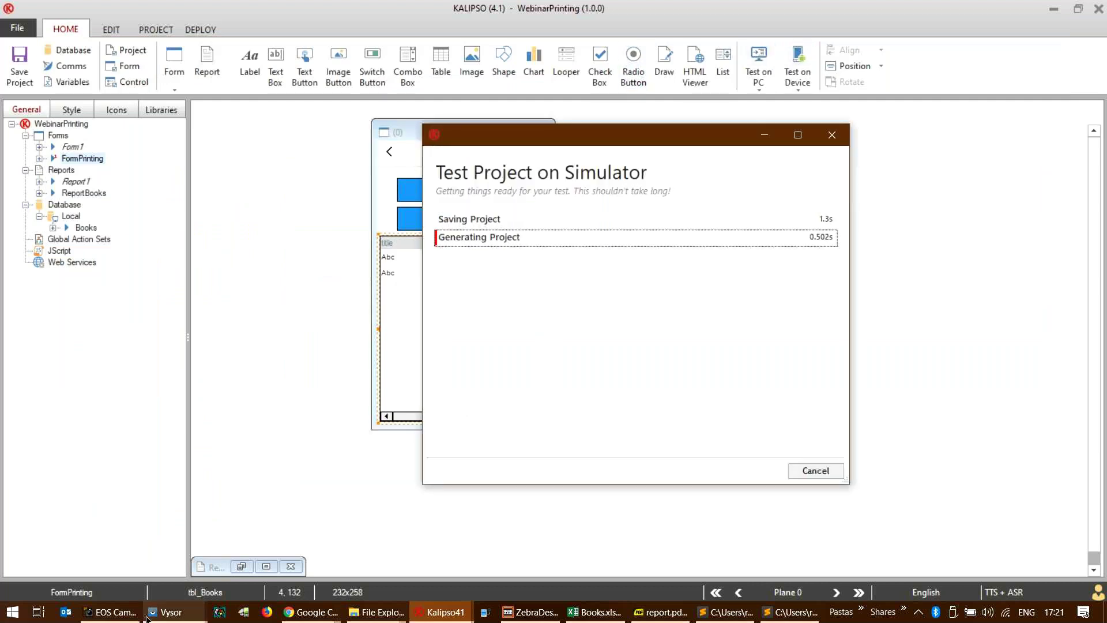
left_click(140, 613)
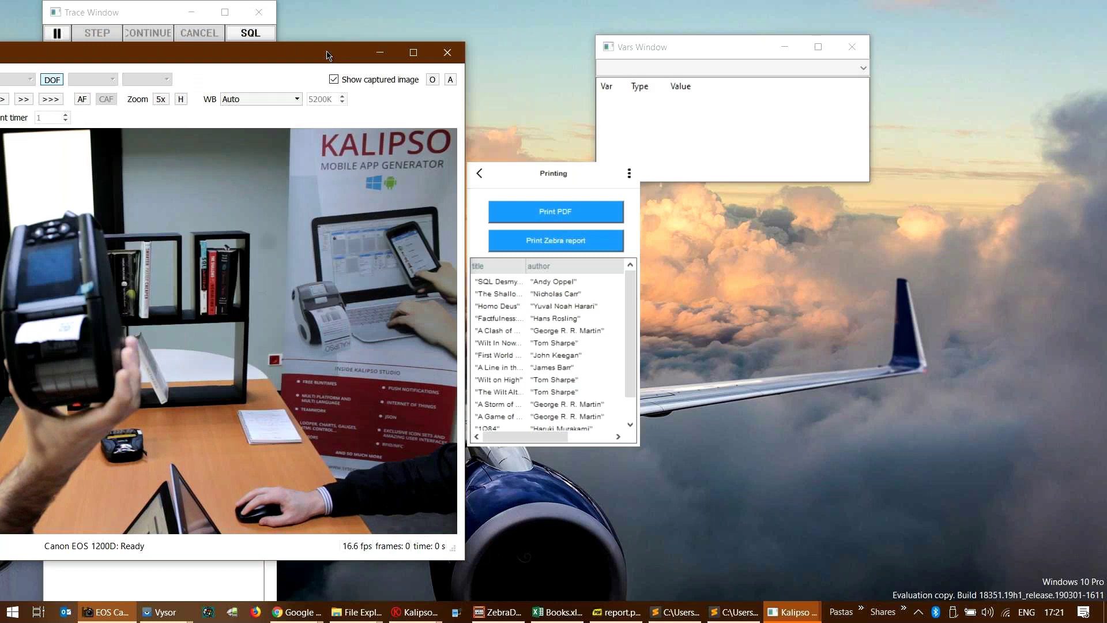
left_click(524, 309)
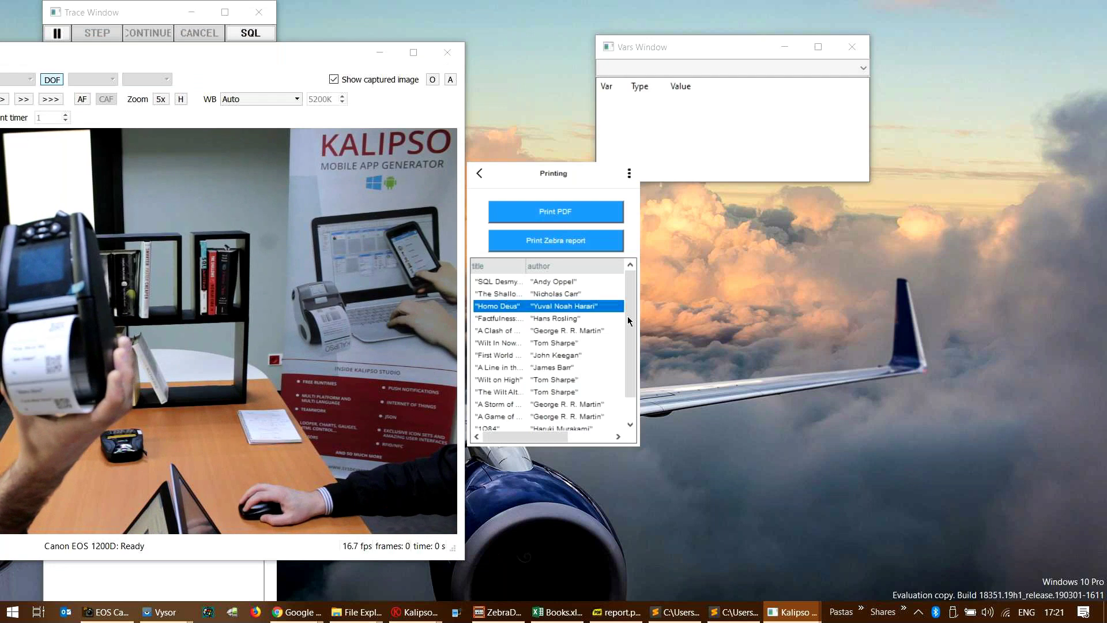
scroll(630, 317, "down", 2)
left_click(566, 365)
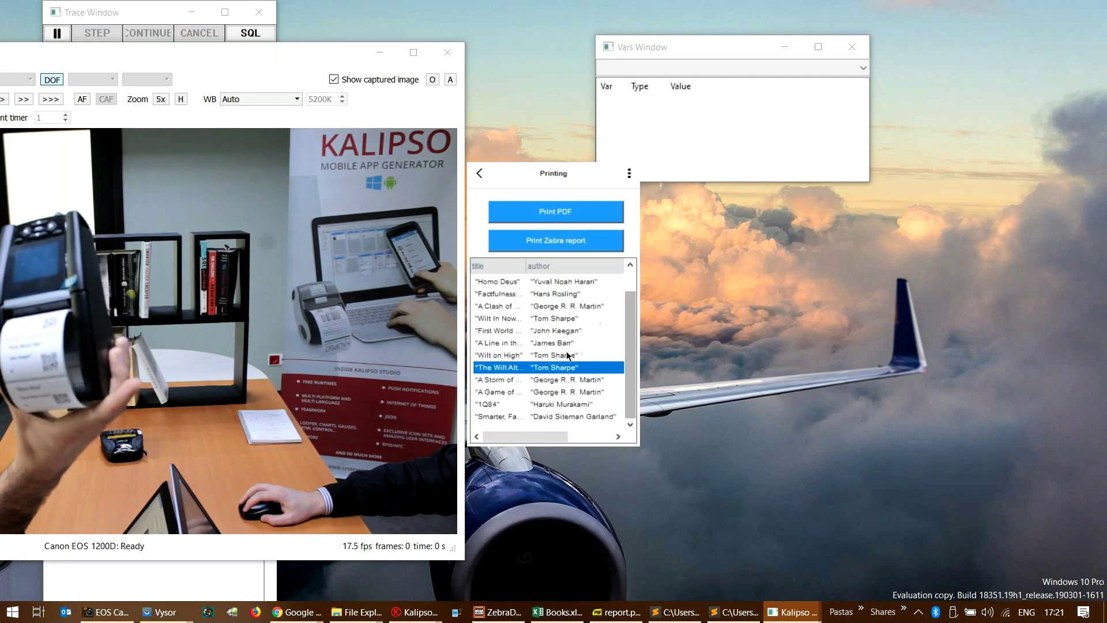
left_click(498, 404)
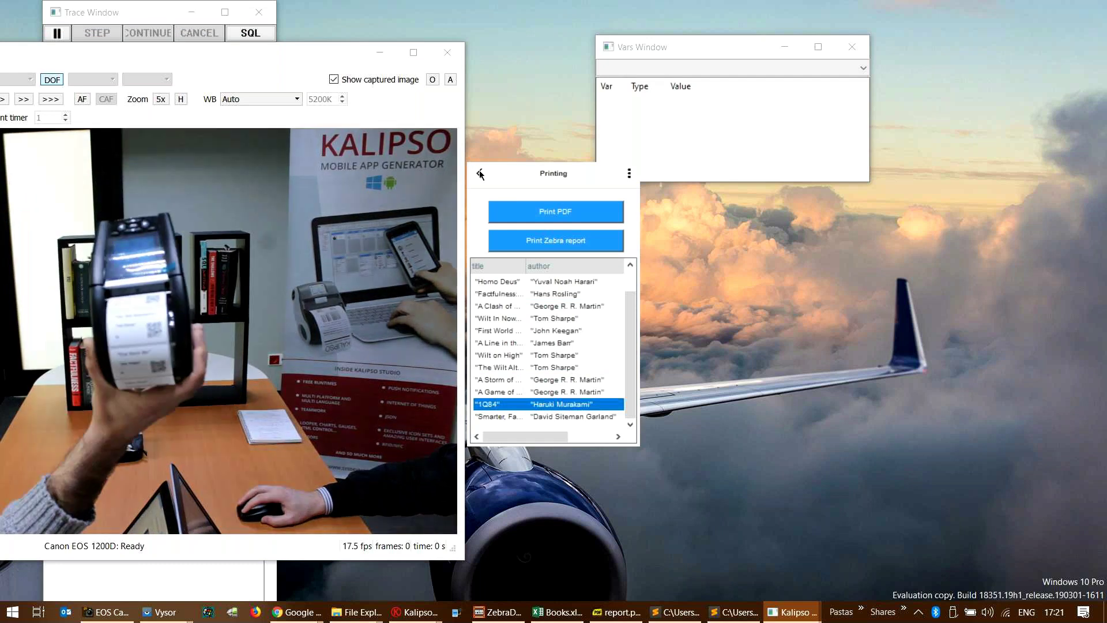
left_click(479, 171)
- Switch back to Kalipso and open the properties of the tbl_Books table on FormPrinting
left_click(427, 611)
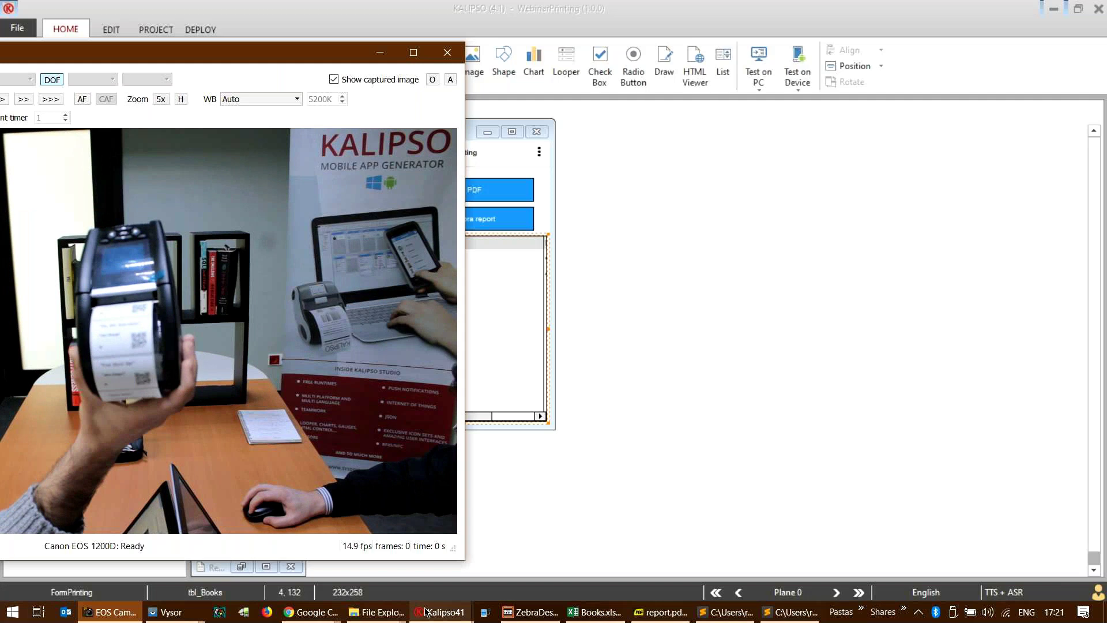
left_click(427, 611)
double_click(510, 272)
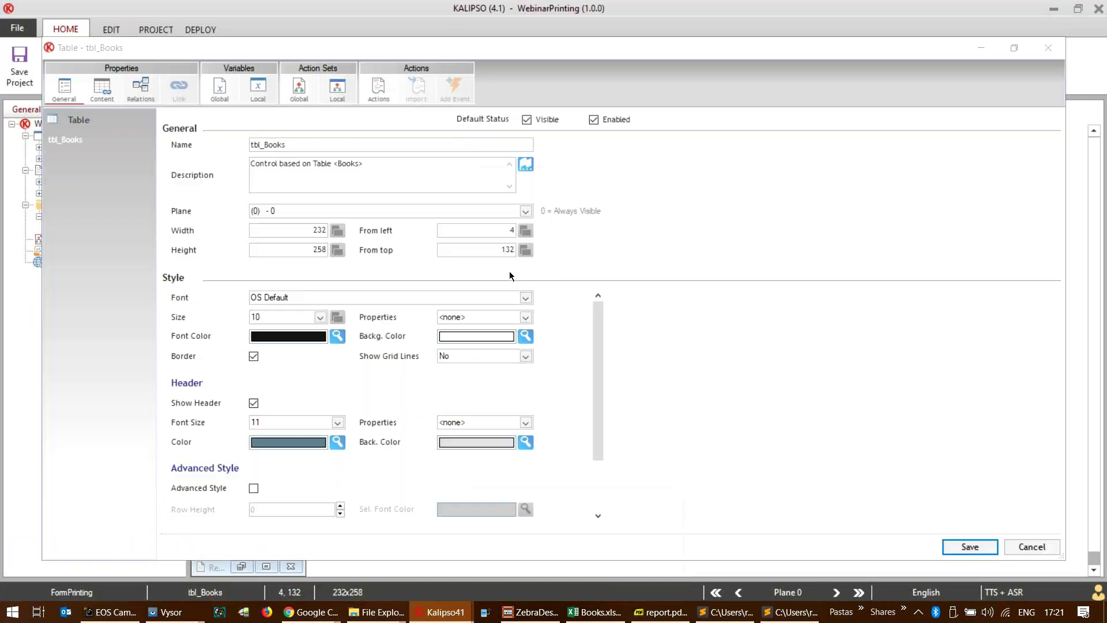
- Disable the Sleep action in the tbl_Books table's Click event and save the table
left_click(383, 88)
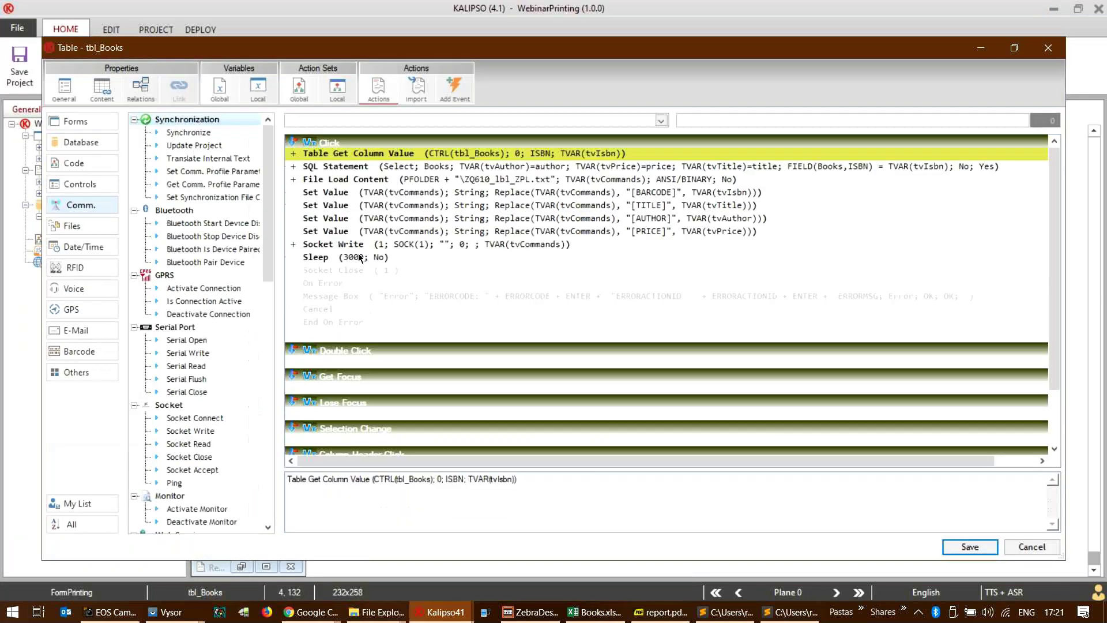
left_click(361, 257)
key("ctrl+d")
left_click(958, 553)
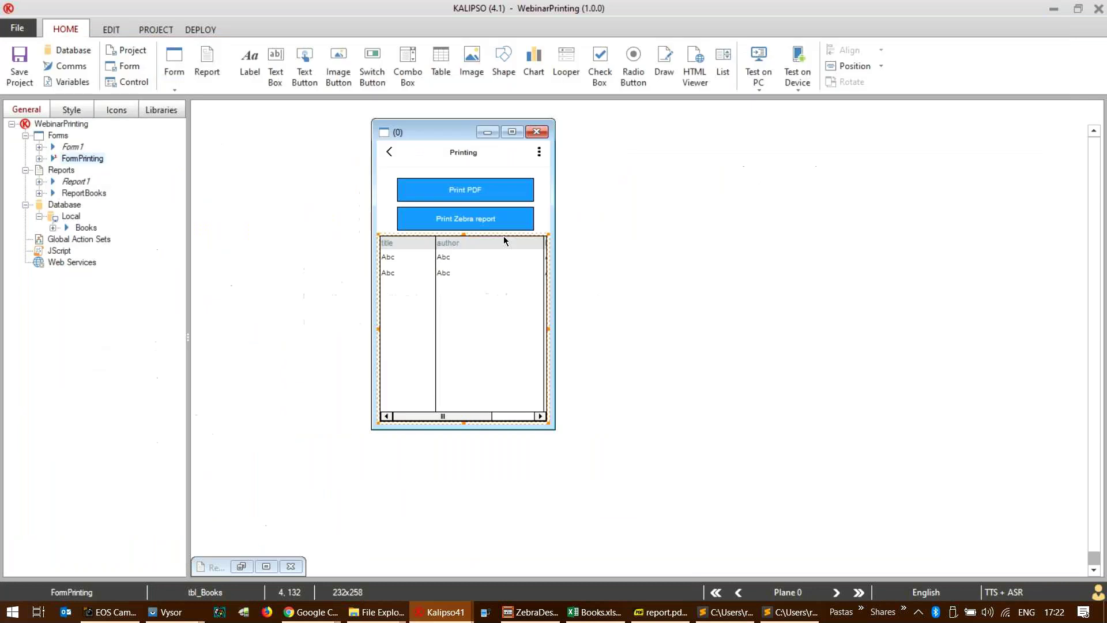
- Run the project on the PC simulator and print labels for several books in the list, including Wilt on High
left_click(758, 57)
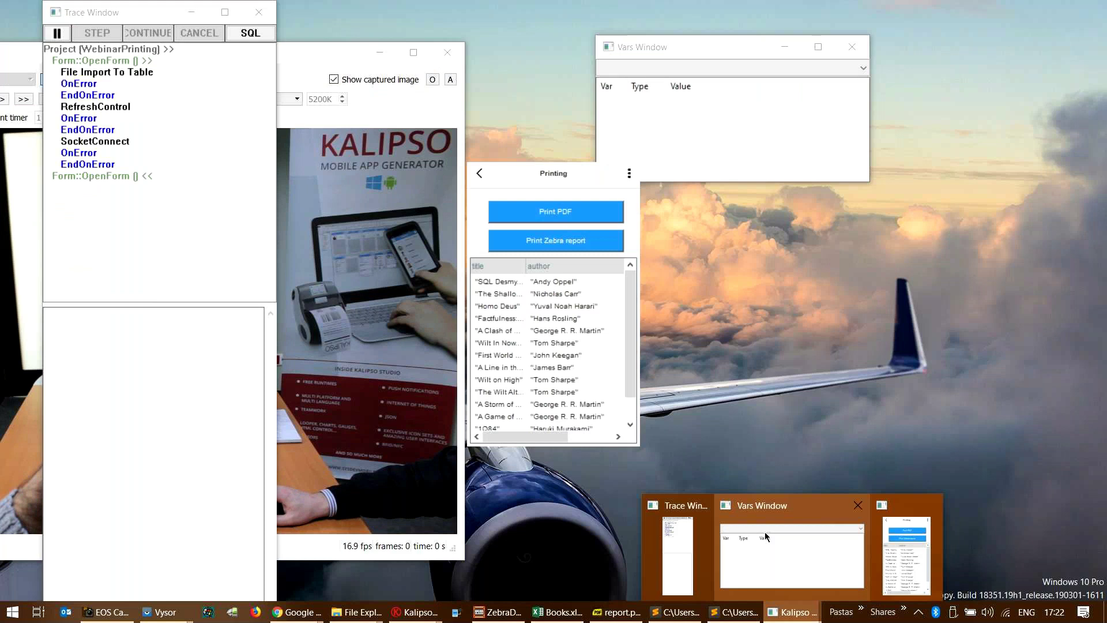
left_click(594, 330)
left_click(568, 380)
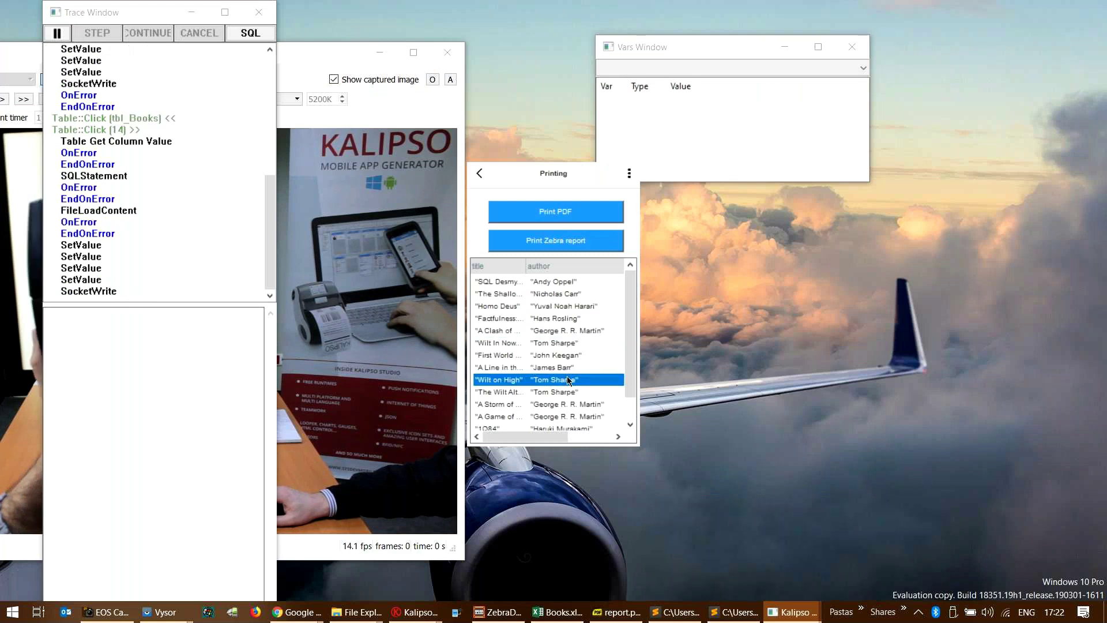
left_click(556, 318)
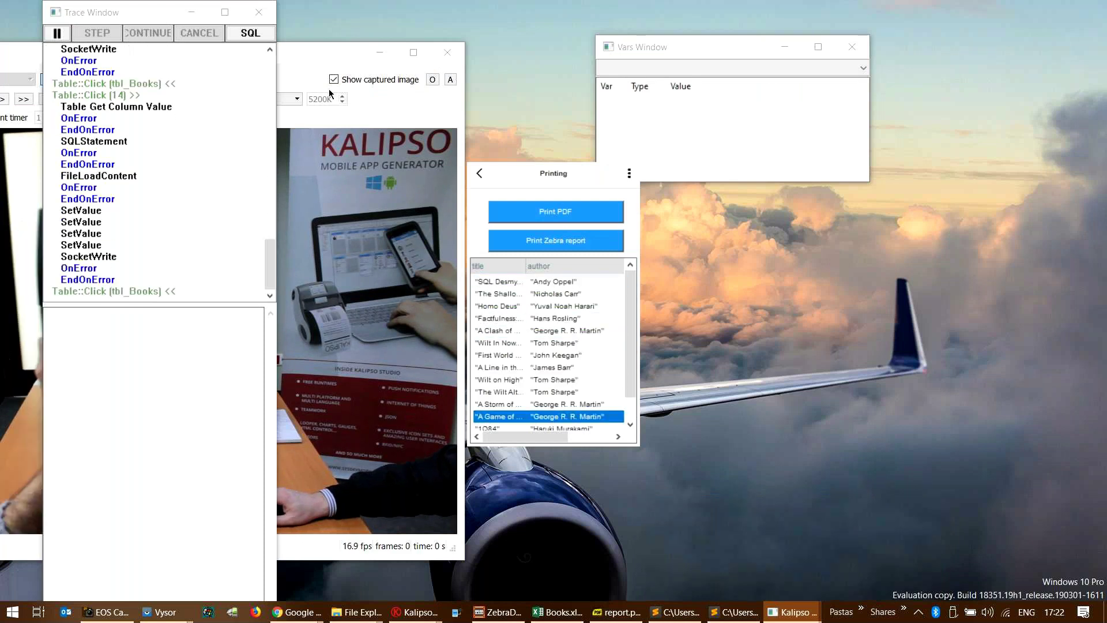
- Place the camera view beside the simulator, print more labels including 1Q84, and close the form and camera view
left_click_drag(329, 53, 977, 12)
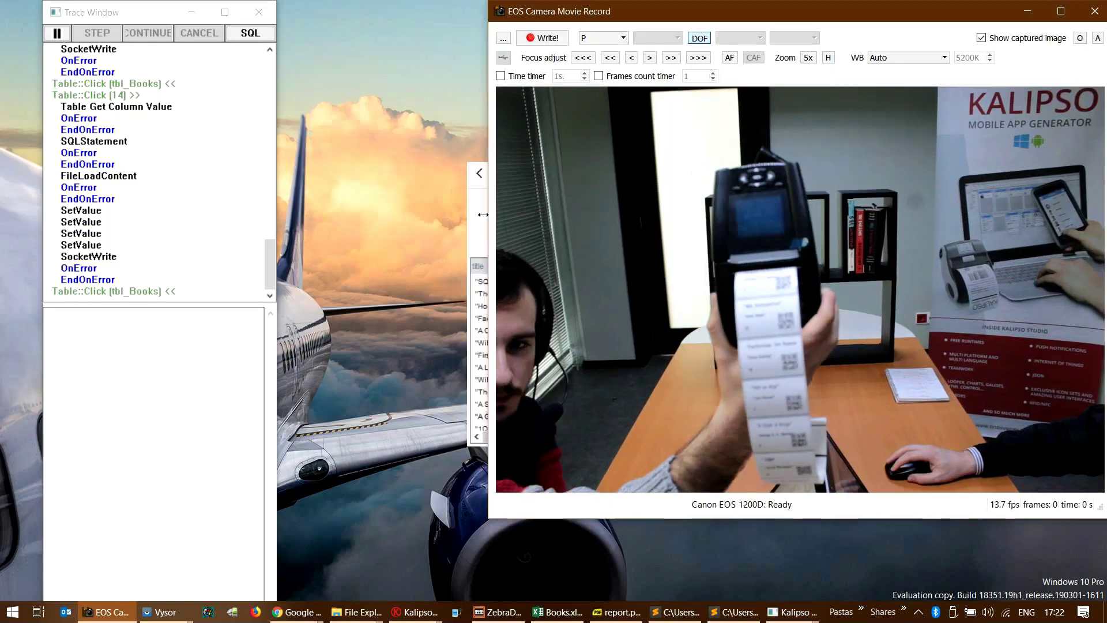
left_click(795, 612)
left_click(540, 391)
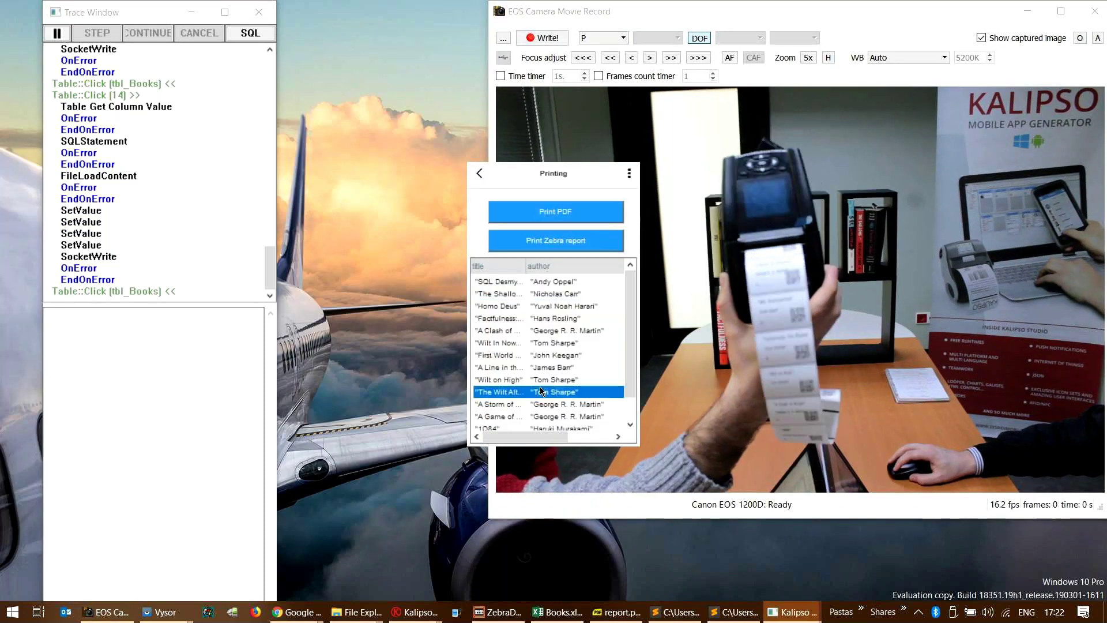
scroll(554, 388, "down", 1)
left_click(568, 405)
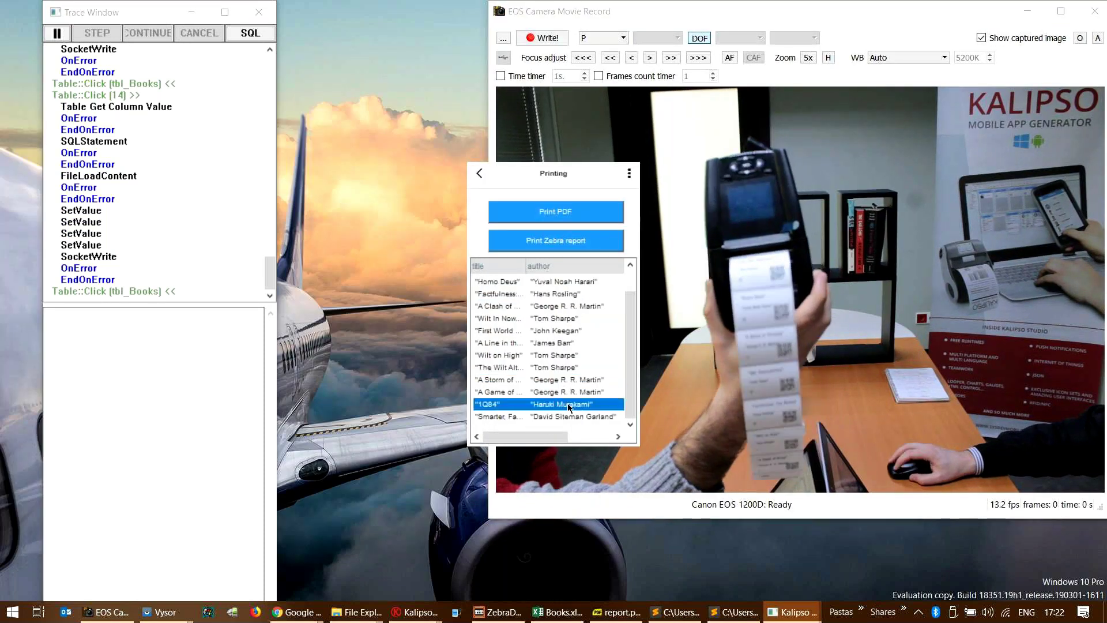
left_click(477, 171)
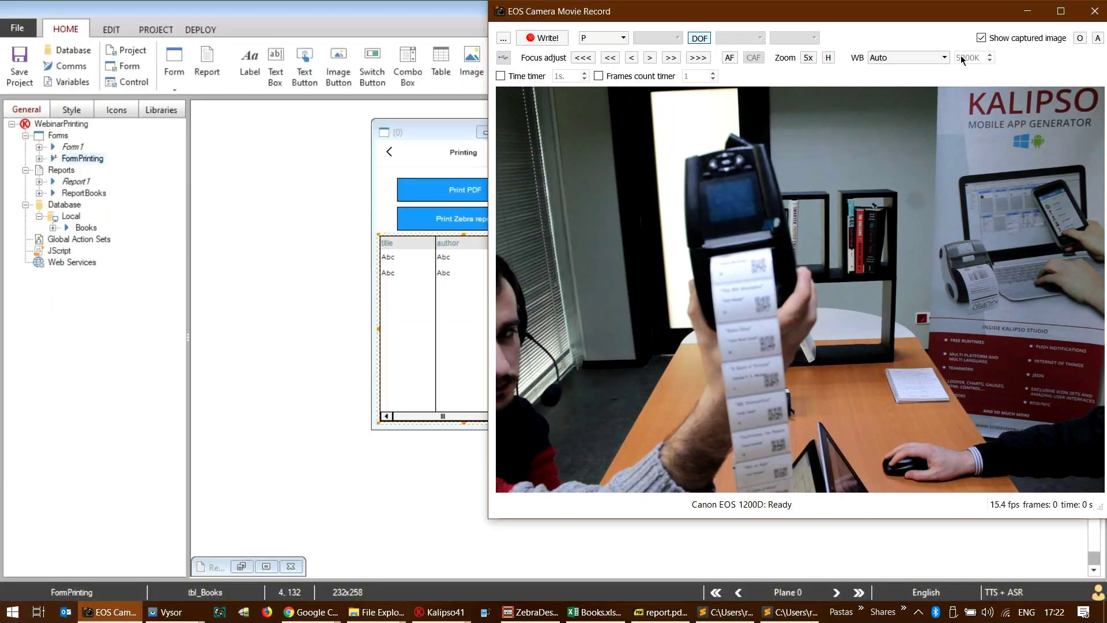
left_click(1027, 14)
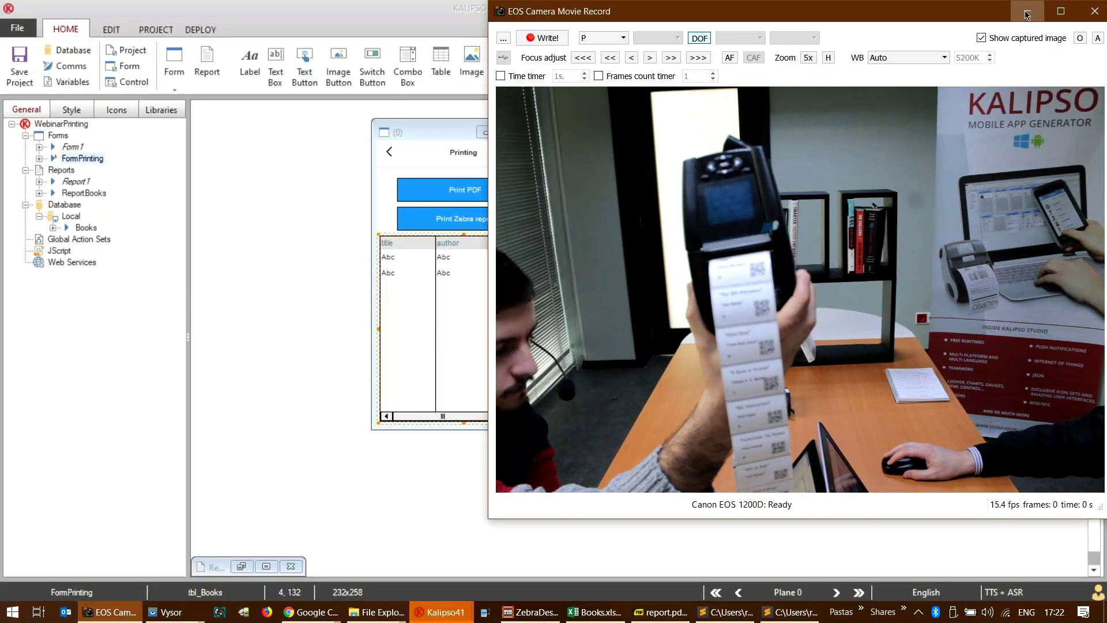
left_click(1026, 14)
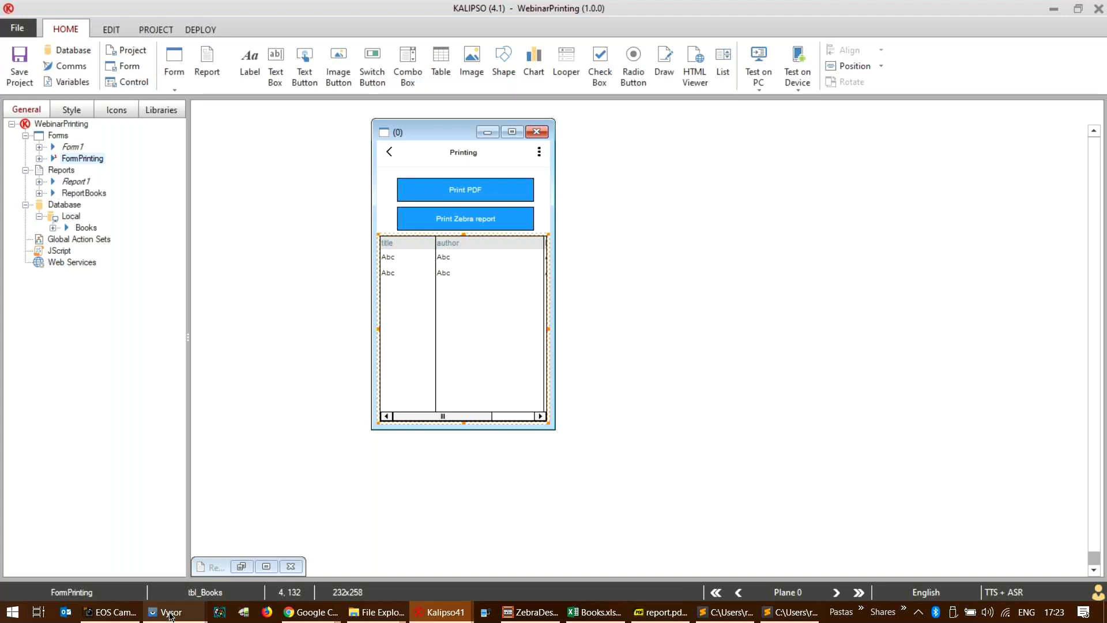
- Switch to the Vysor window and bring the EOS Camera Movie Record view back to the front
left_click(168, 613)
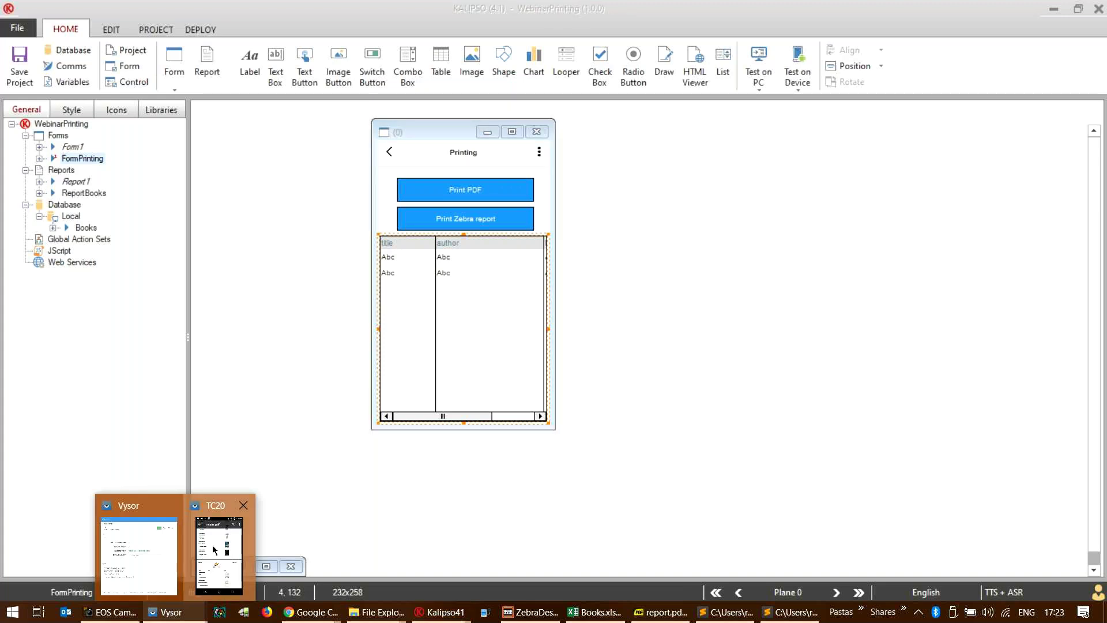
left_click(113, 558)
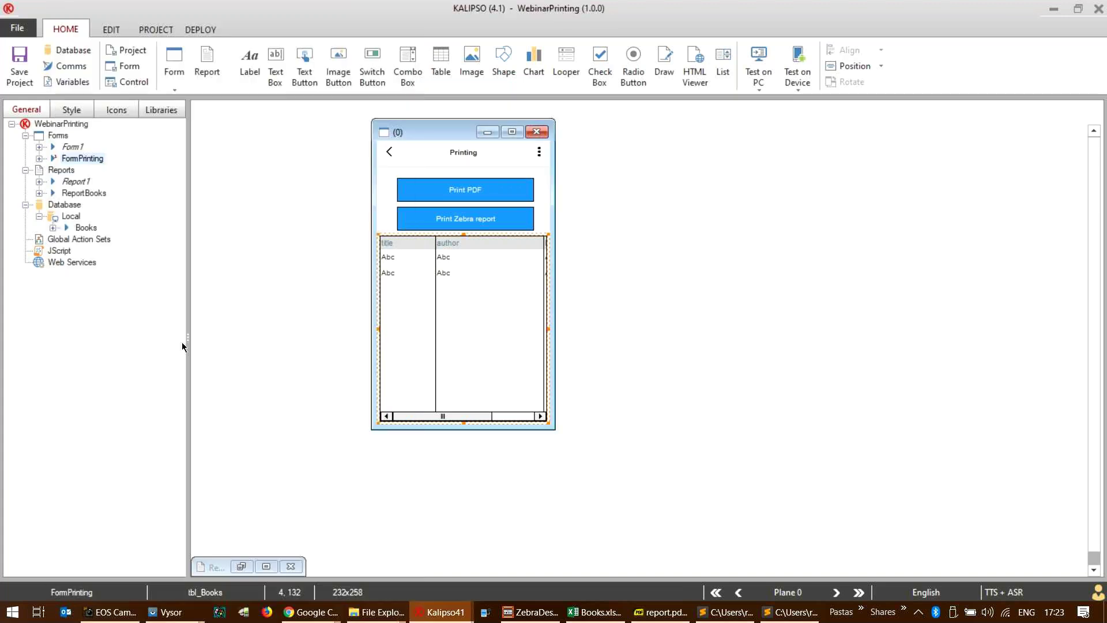
left_click(109, 611)
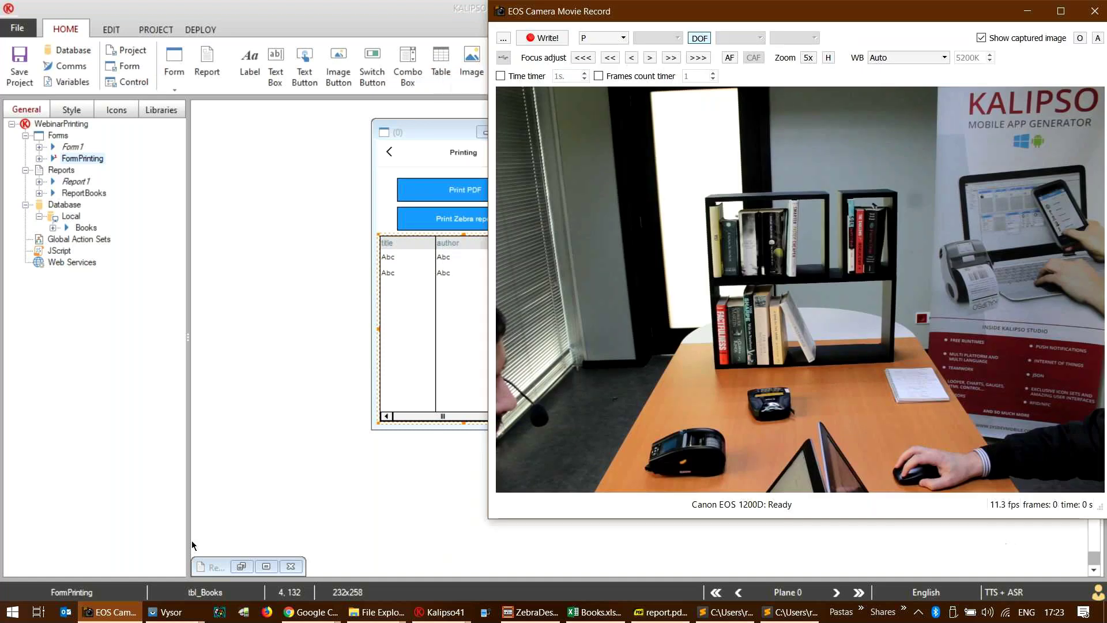